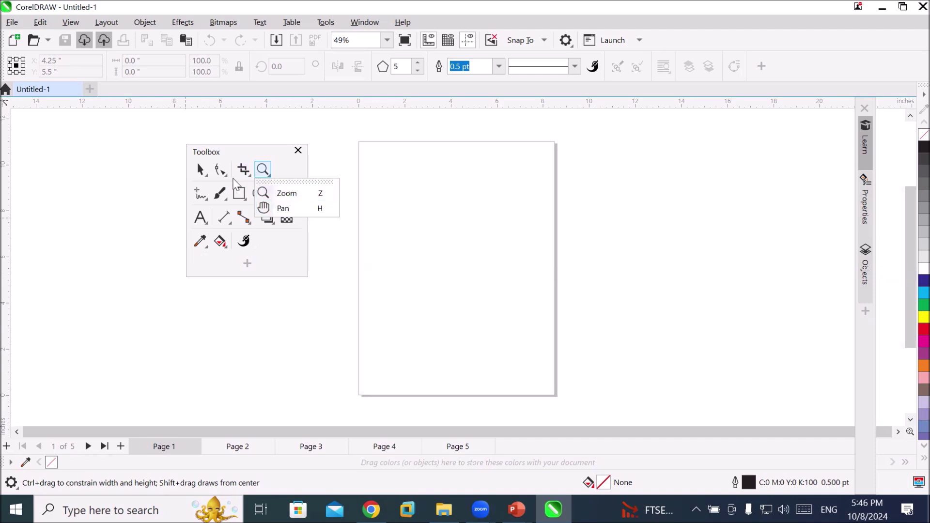
Draw a cyan circle near the page's top-left and copy it into a row of seven
mouse_move(220, 169)
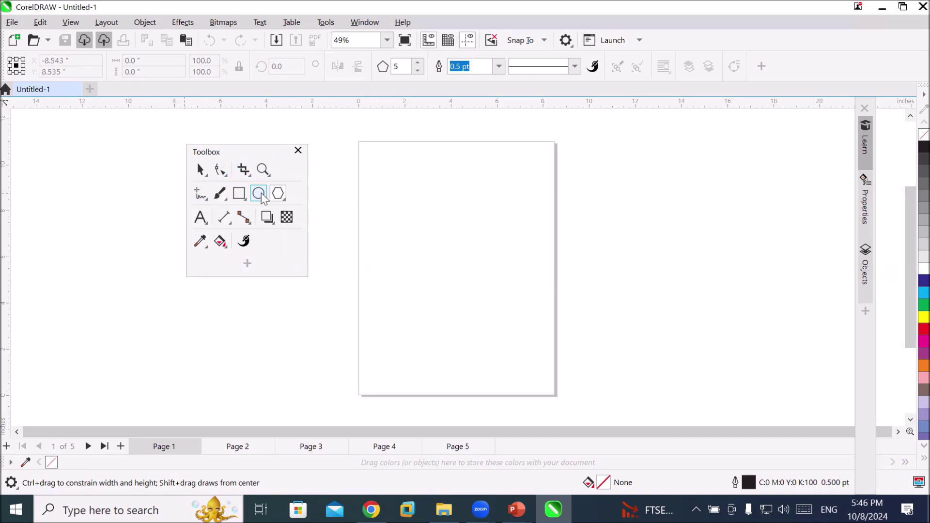
click(262, 197)
mouse_move(345, 160)
mouse_down()
mouse_move(370, 190)
mouse_move(398, 182)
mouse_up()
key(space)
click(924, 293)
right_click(397, 182)
key(ctrl+r)
key(ctrl+r)
key(ctrl+r)
key(ctrl+r)
key(ctrl+r)
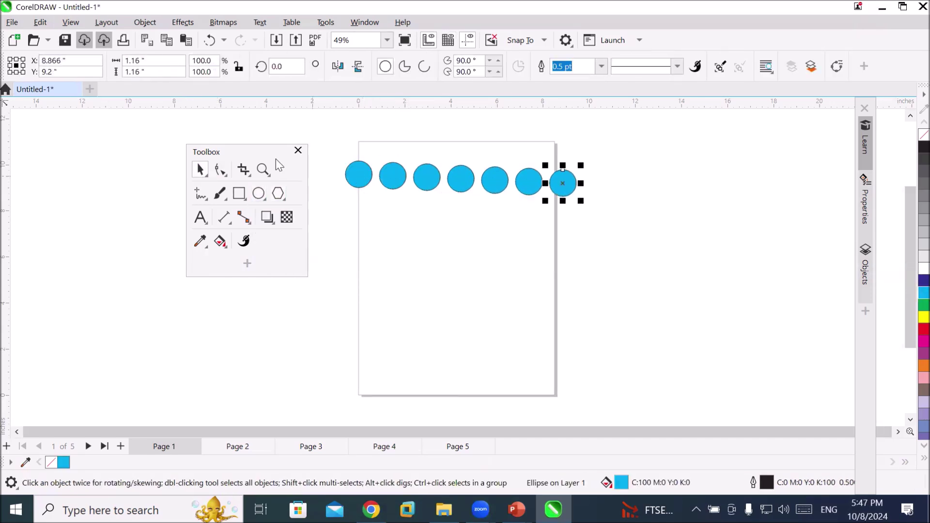
Copy the row of circles downward repeatedly to make six rows
drag(325, 134, 601, 213)
drag(569, 190, 564, 228)
right_click(565, 228)
key(ctrl+r)
key(ctrl+r)
key(ctrl+r)
key(ctrl+r)
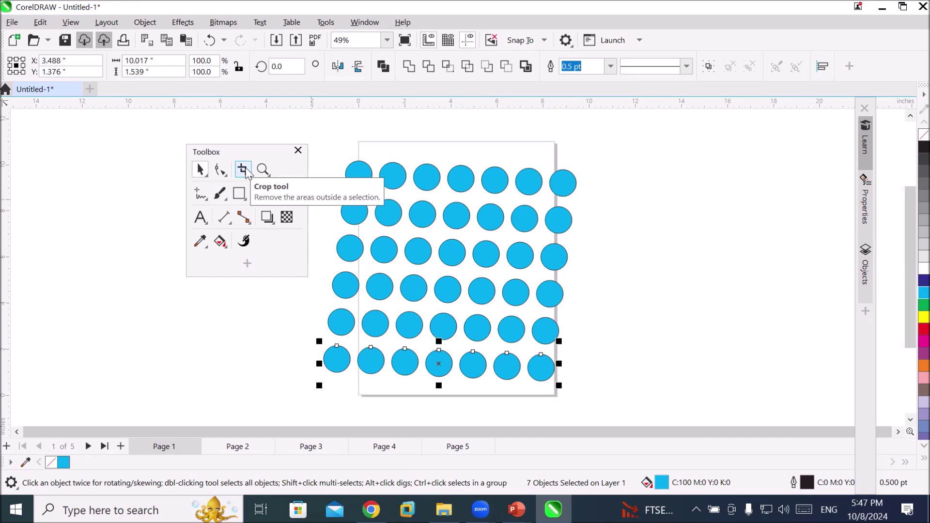
Mark a crop area over the page and set its width to 8.487 inches
click(243, 170)
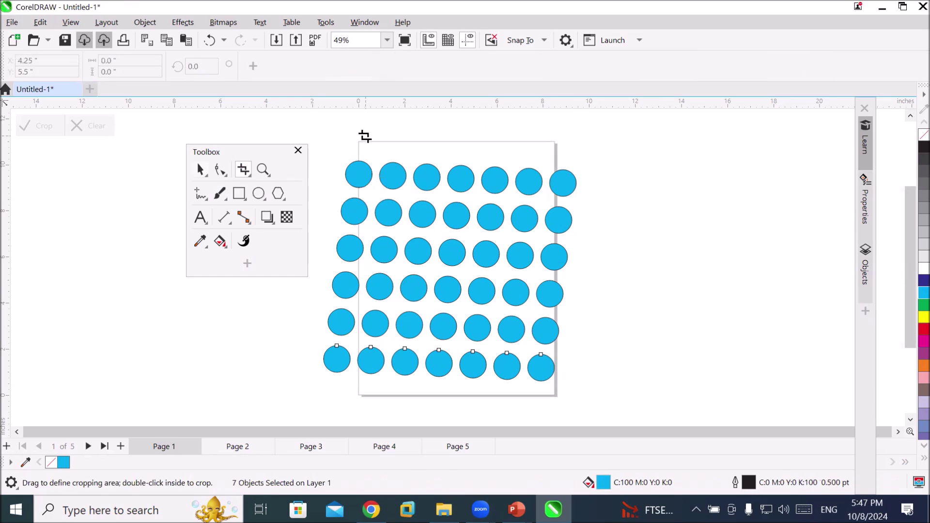
drag(359, 143, 554, 395)
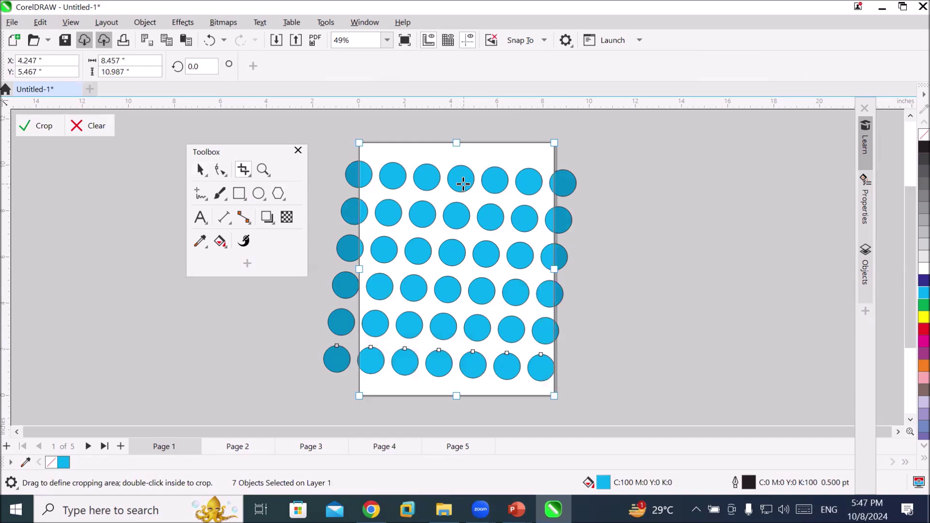
click(139, 60)
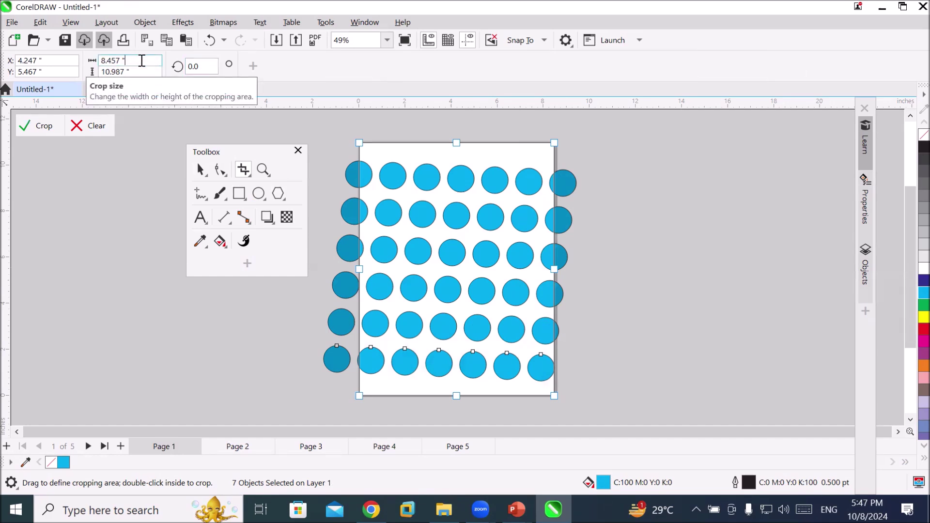
scroll(152, 59, up, 1)
scroll(152, 59, up, 10)
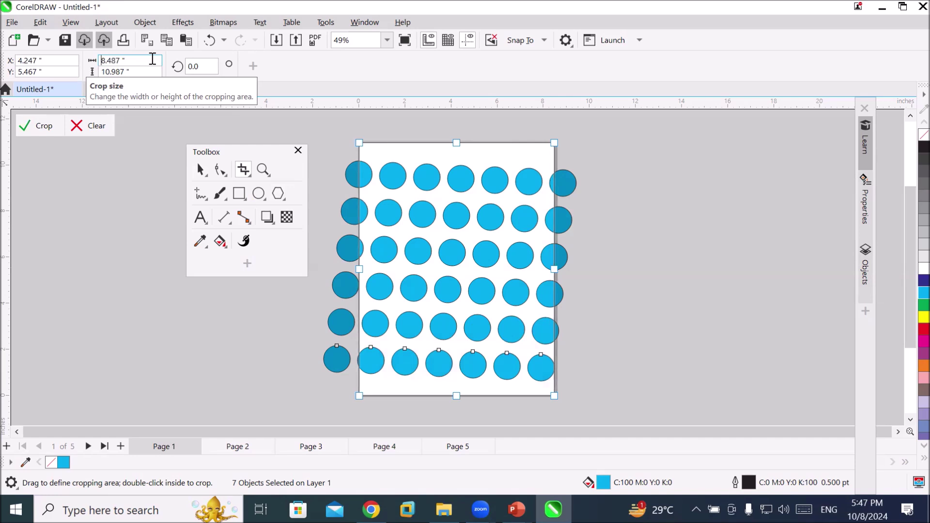
scroll(152, 59, up, 2)
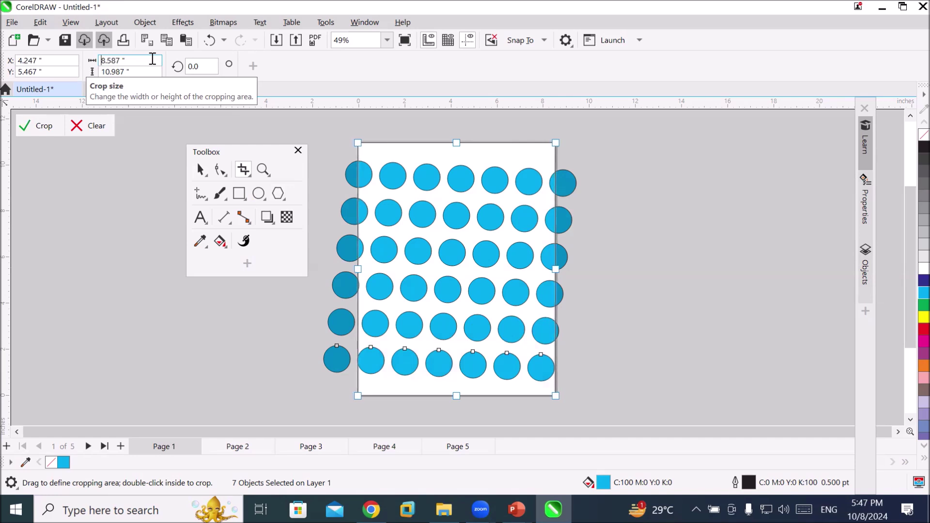
scroll(152, 59, down, 8)
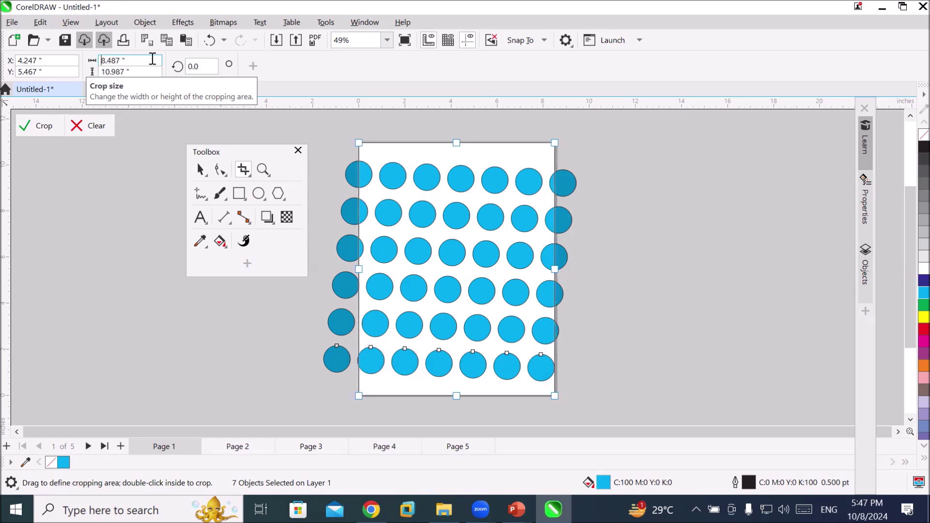
Rotate the crop area to 15 degrees and apply it, trimming the bottom row of circles
click(201, 66)
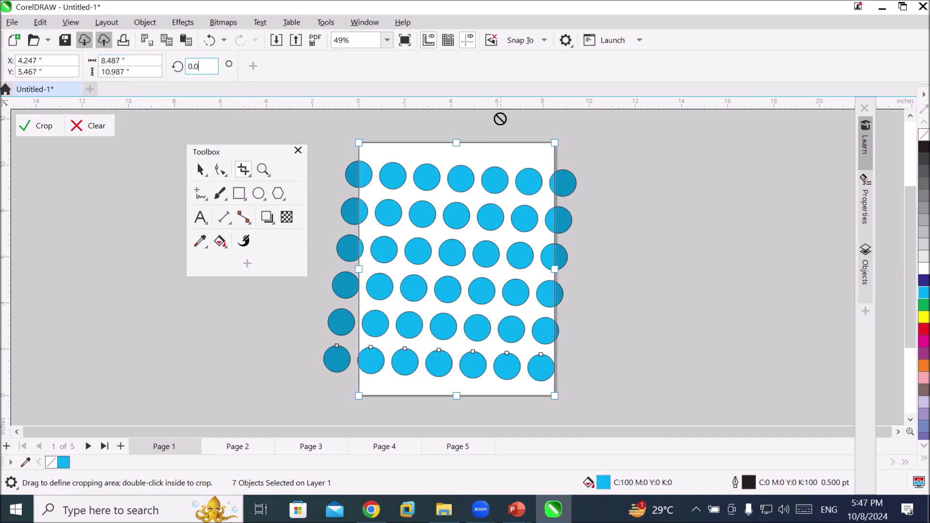
key(Up)
key(Up)
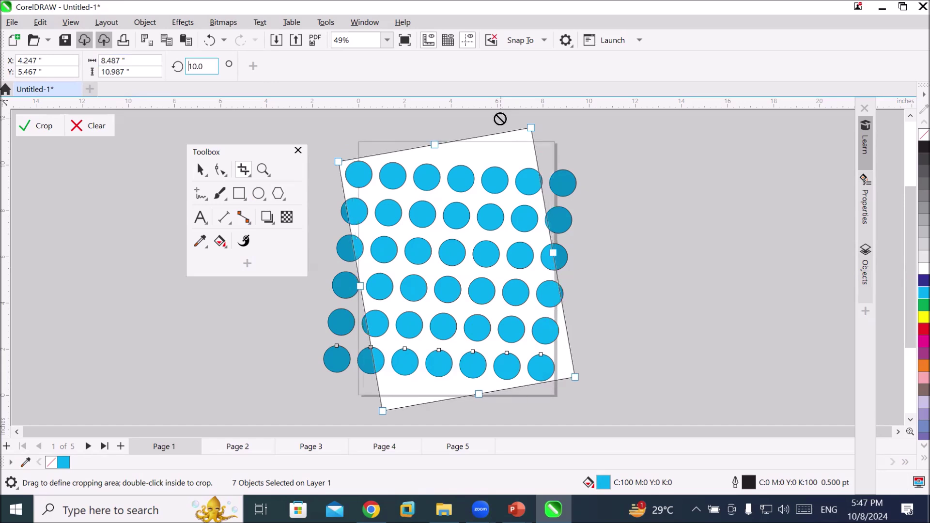
key(Up)
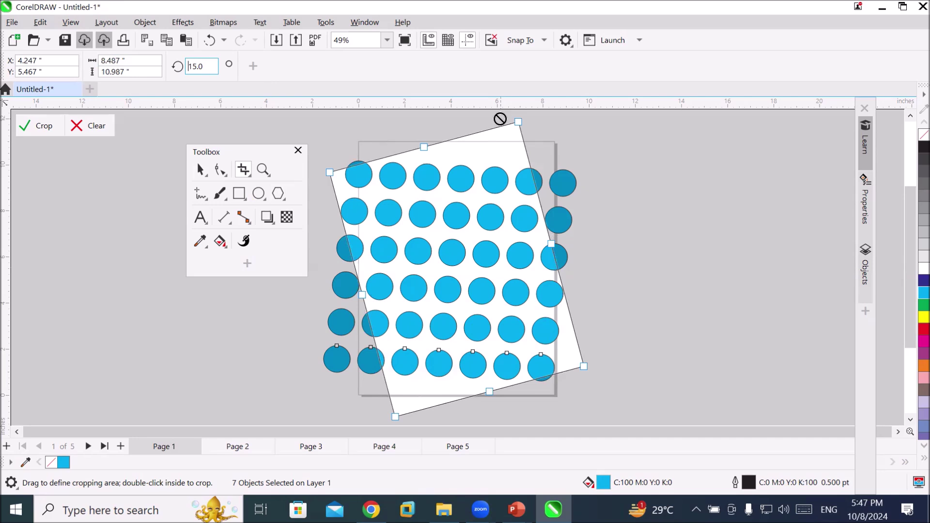
key(Return)
click(44, 127)
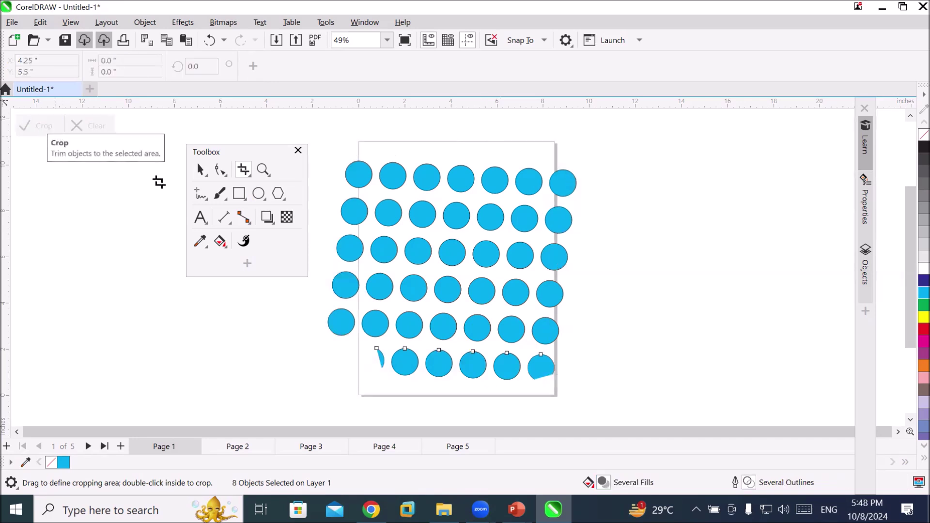
click(199, 172)
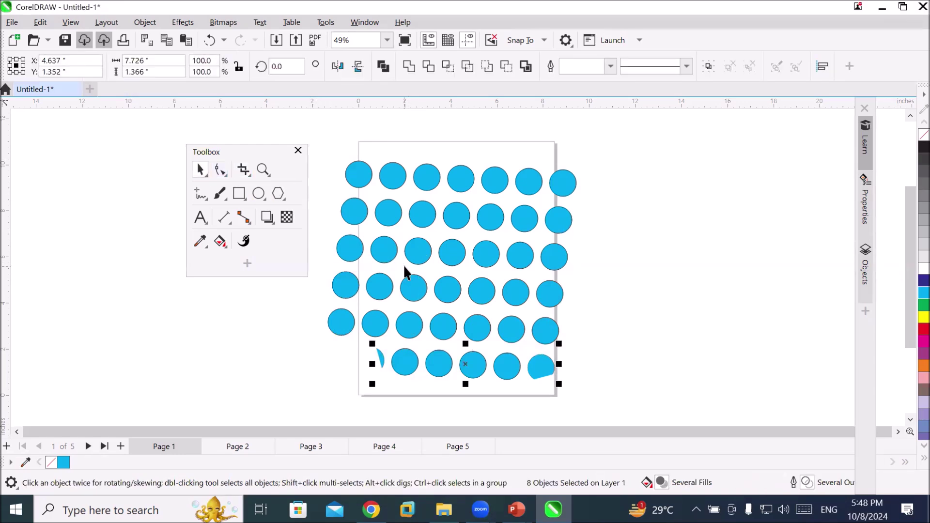
Undo the tilted crop and select all 42 circles
scroll(404, 265, down, 1)
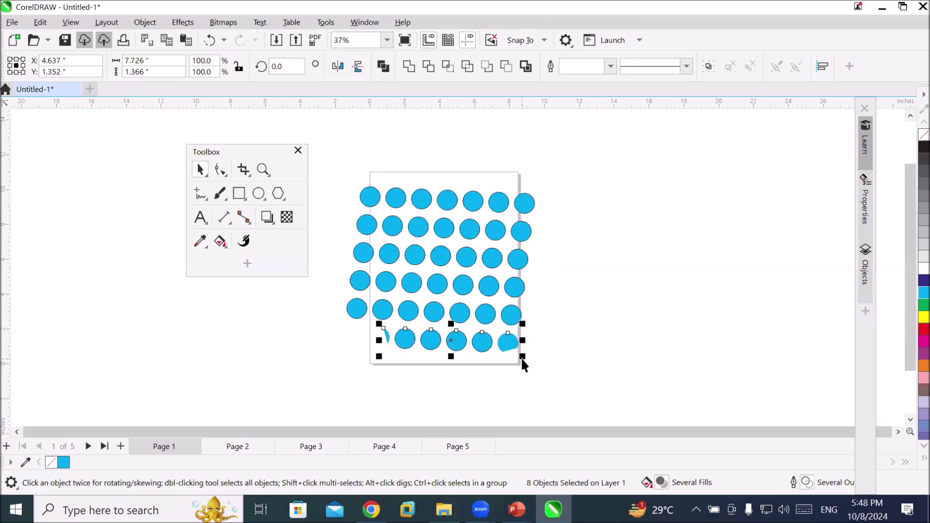
key(ctrl+z)
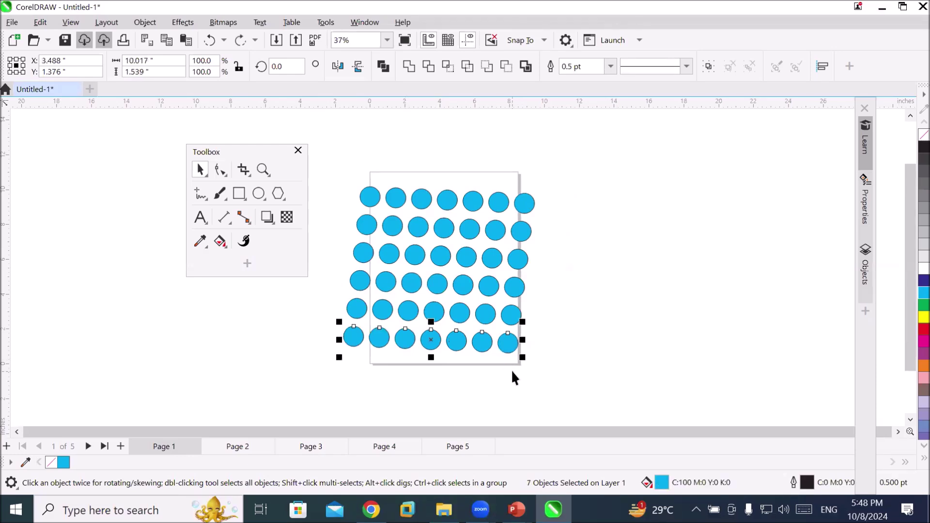
click(517, 389)
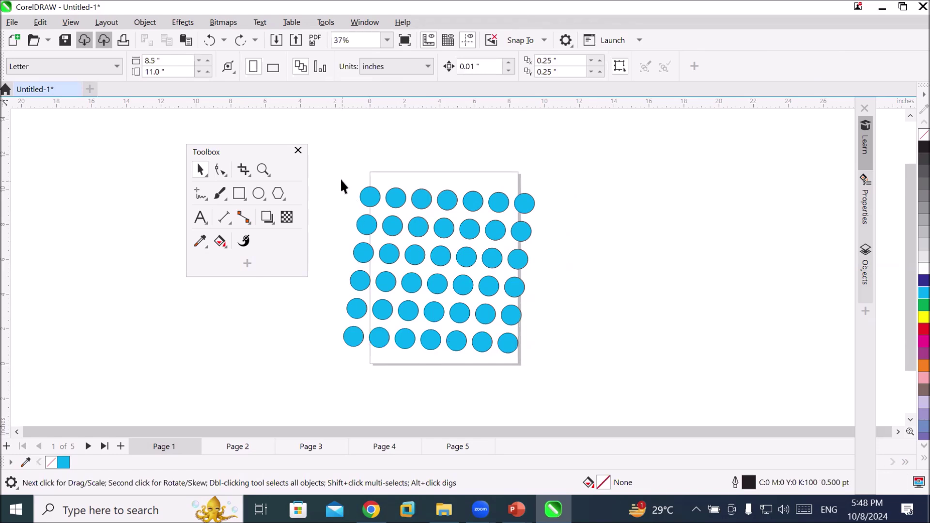
key(ctrl+a)
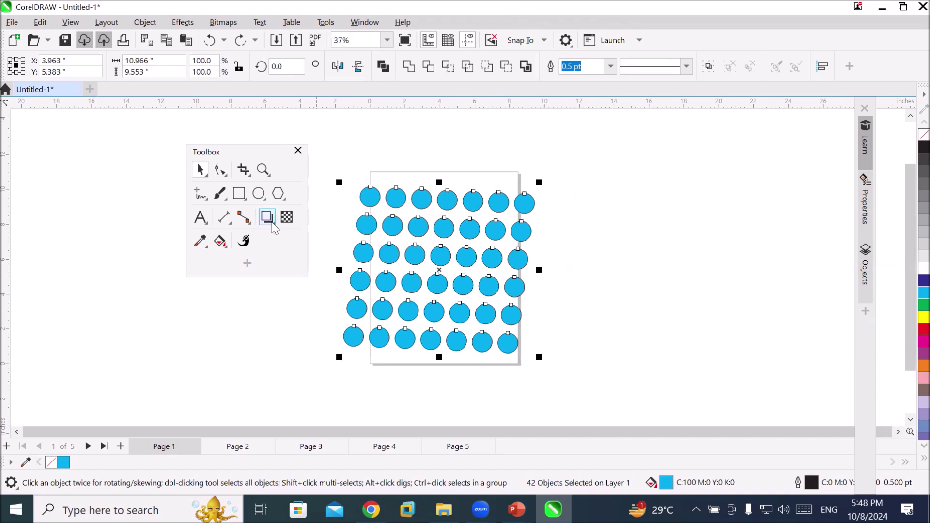
Crop all circles to a rectangle inside the page, then move to page 2
click(243, 170)
drag(389, 176, 508, 344)
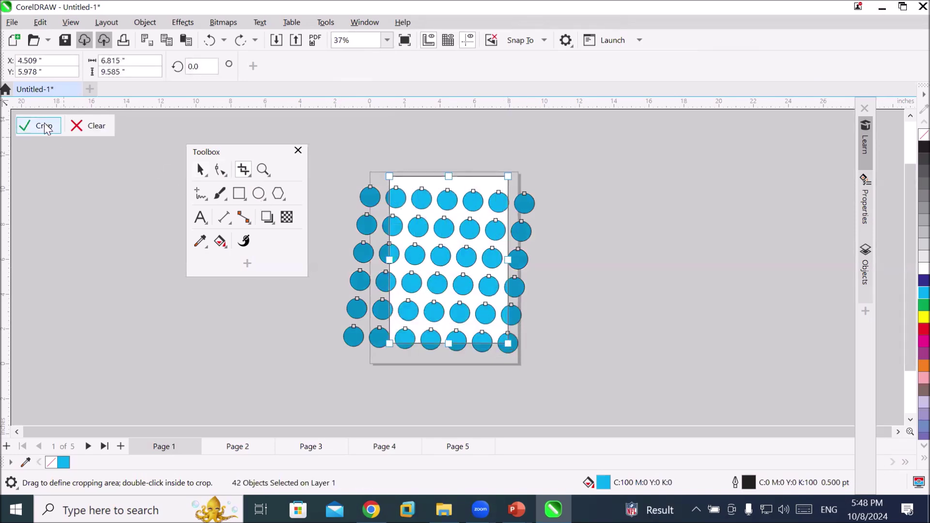
click(43, 126)
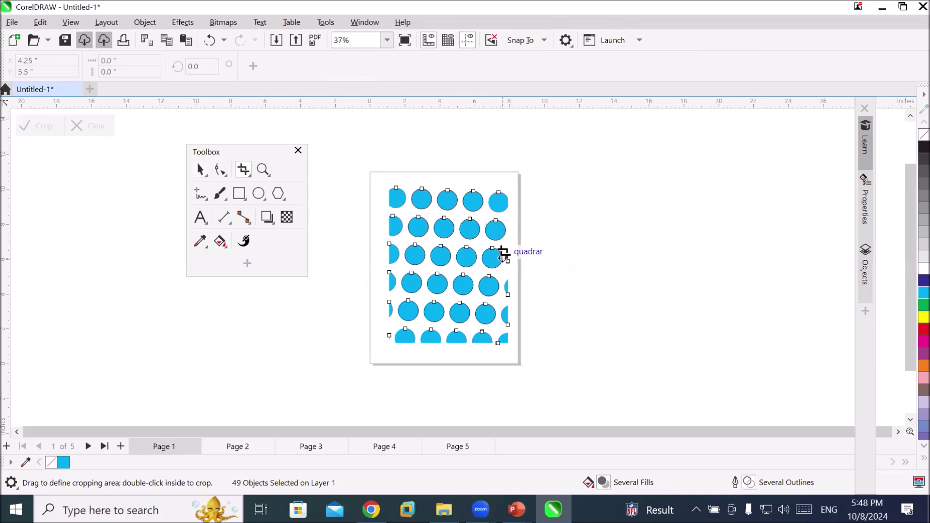
scroll(504, 255, up, 3)
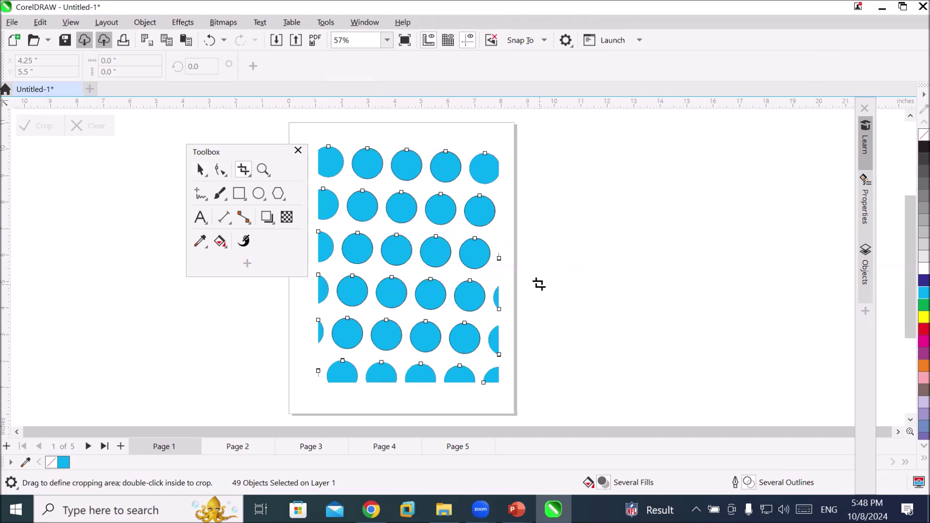
scroll(539, 284, down, 1)
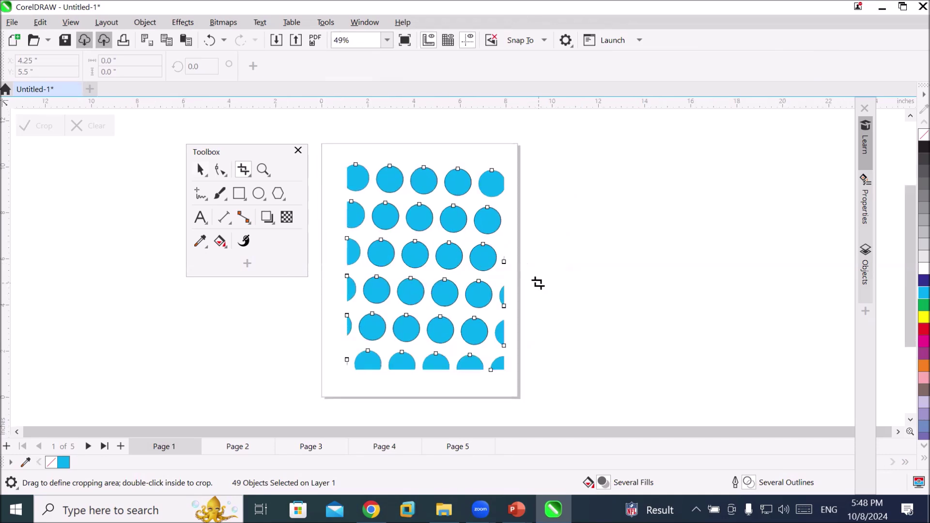
click(245, 446)
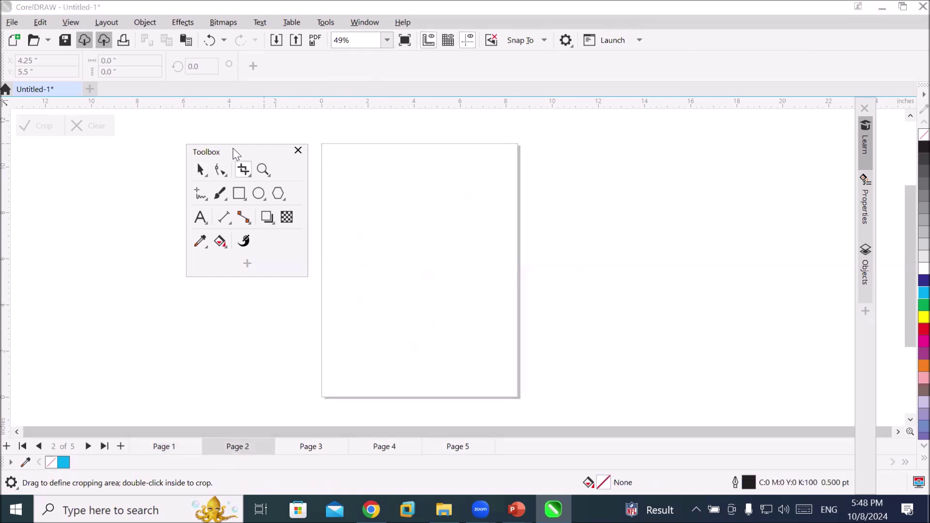
Stack about 15 stepped red bars on page 2 and draw a tall narrow ellipse across them
drag(238, 154, 209, 158)
click(212, 203)
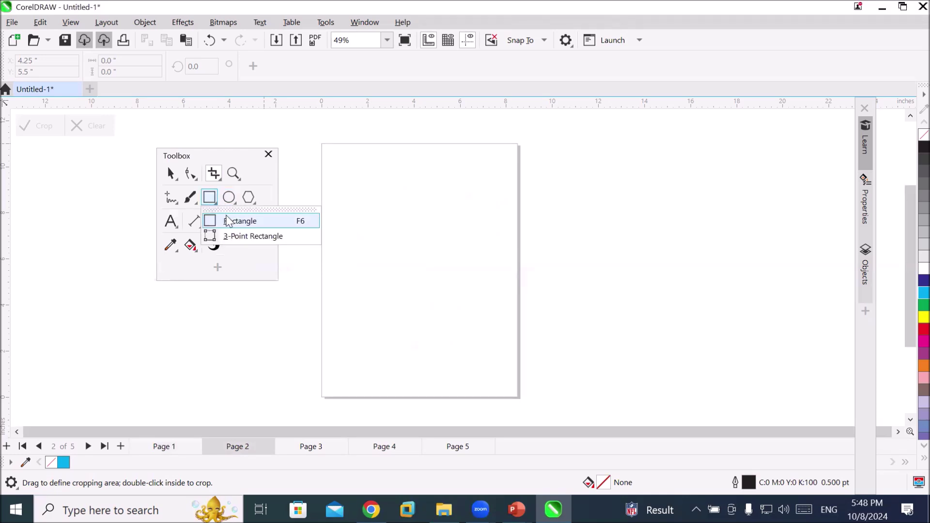
click(228, 221)
drag(313, 151, 539, 162)
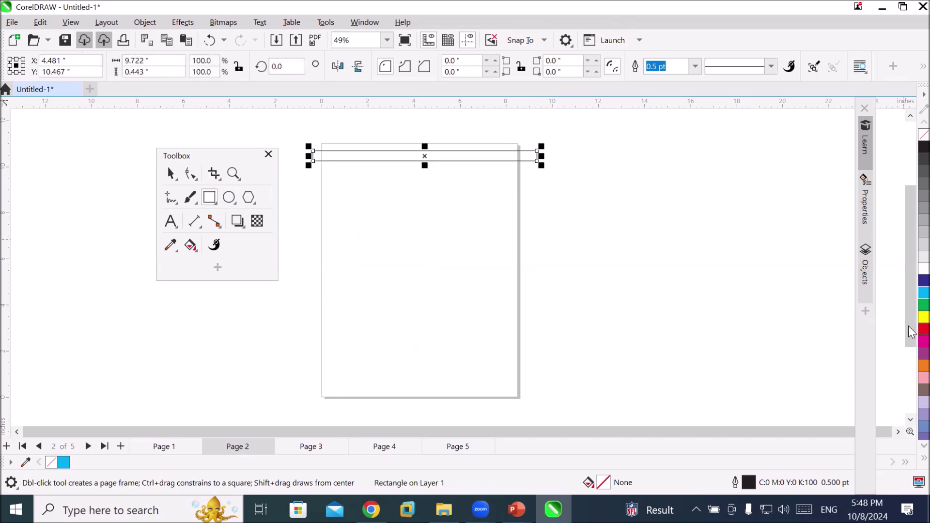
click(924, 330)
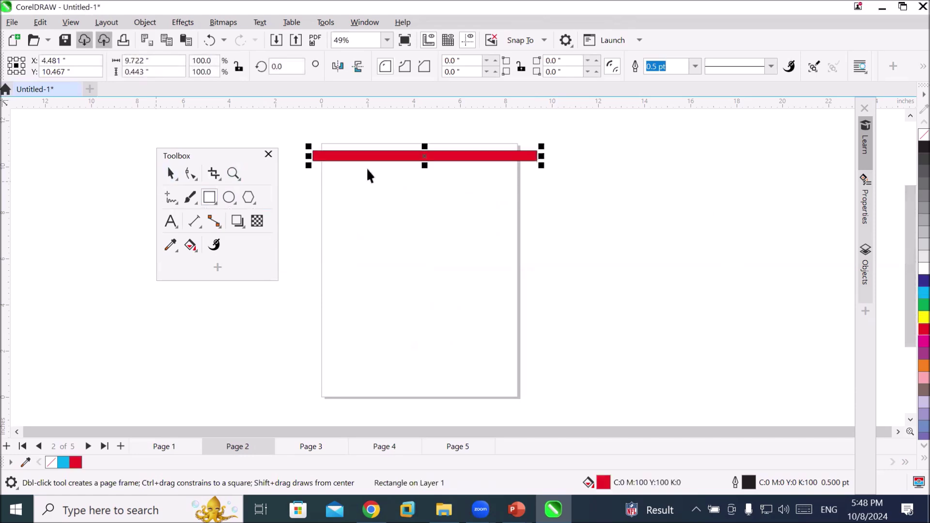
key(space)
drag(370, 156, 370, 178)
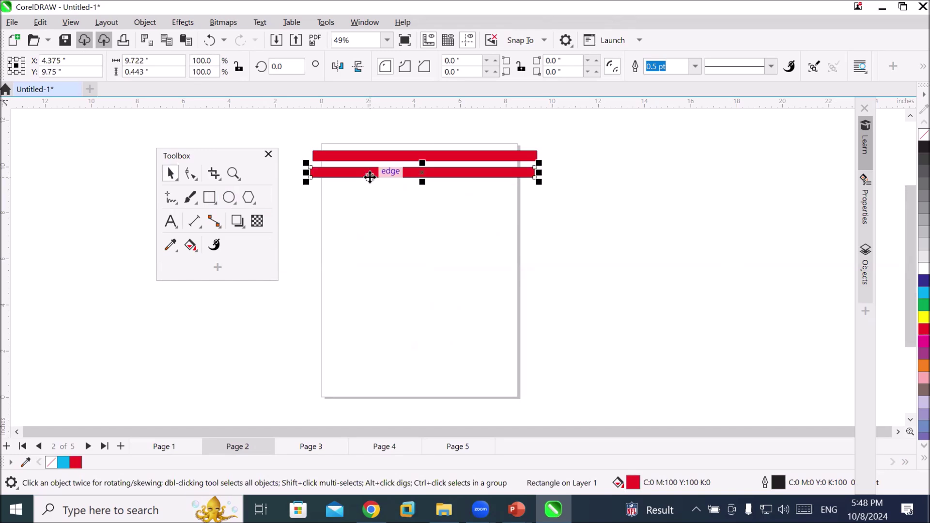
key(ctrl+r)
key(ctrl+r)
key(ctrl+r)
key(ctrl+r)
key(ctrl+r)
key(ctrl+r)
key(ctrl+r)
key(ctrl+r)
key(ctrl+r)
key(ctrl+r)
key(ctrl+r)
key(ctrl+r)
key(ctrl+r)
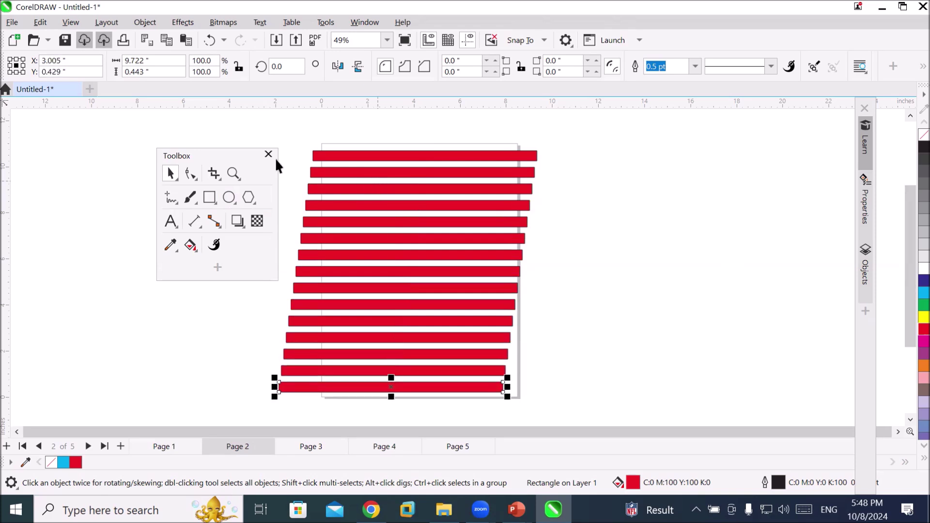
click(229, 198)
drag(334, 118, 353, 381)
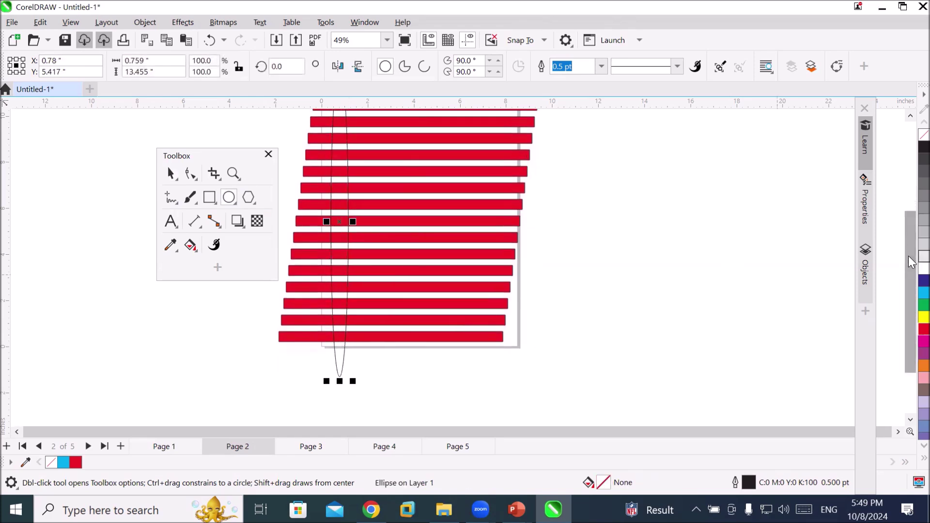
Fill the ellipse dark blue and copy it into seven evenly spaced ellipses across the bars
click(924, 281)
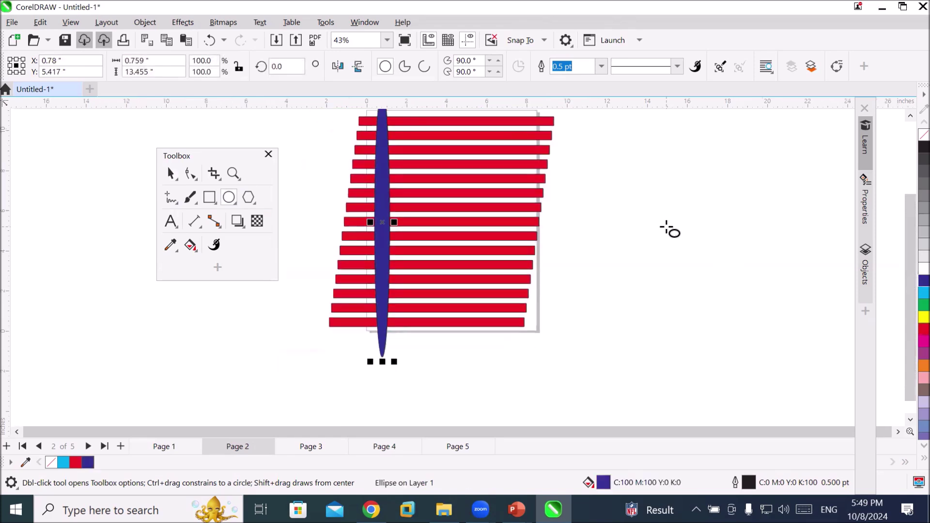
scroll(670, 229, down, 1)
drag(907, 224, 908, 213)
click(171, 174)
drag(422, 212, 443, 213)
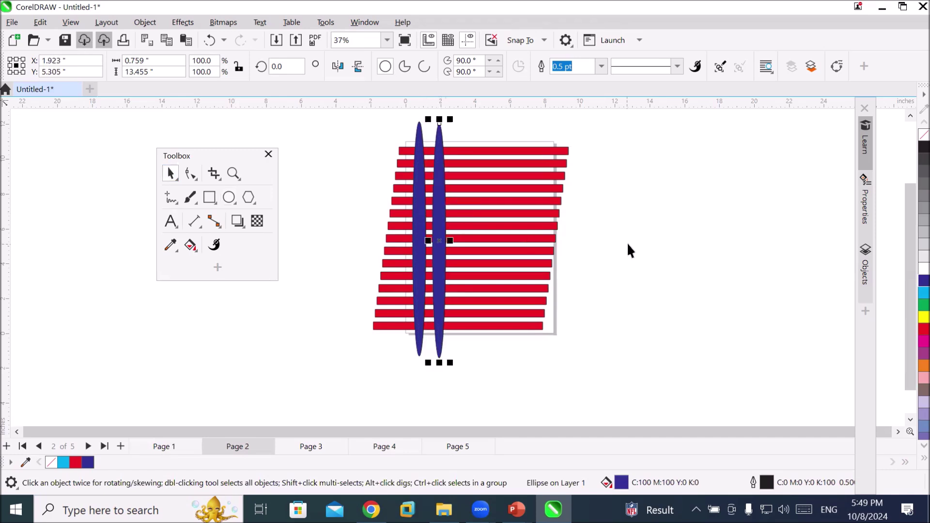
key(ctrl+r)
key(ctrl+r)
key(ctrl+r)
key(ctrl+r)
key(ctrl+r)
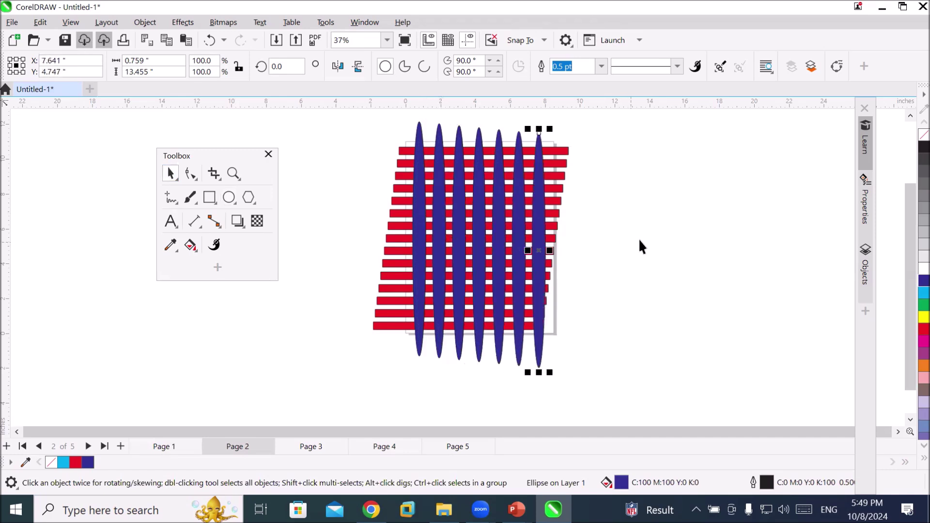
click(631, 243)
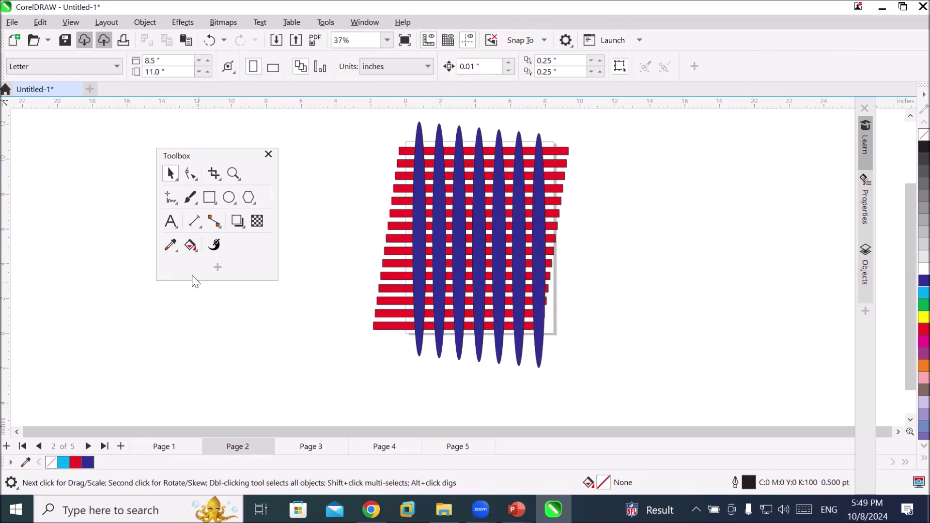
click(170, 221)
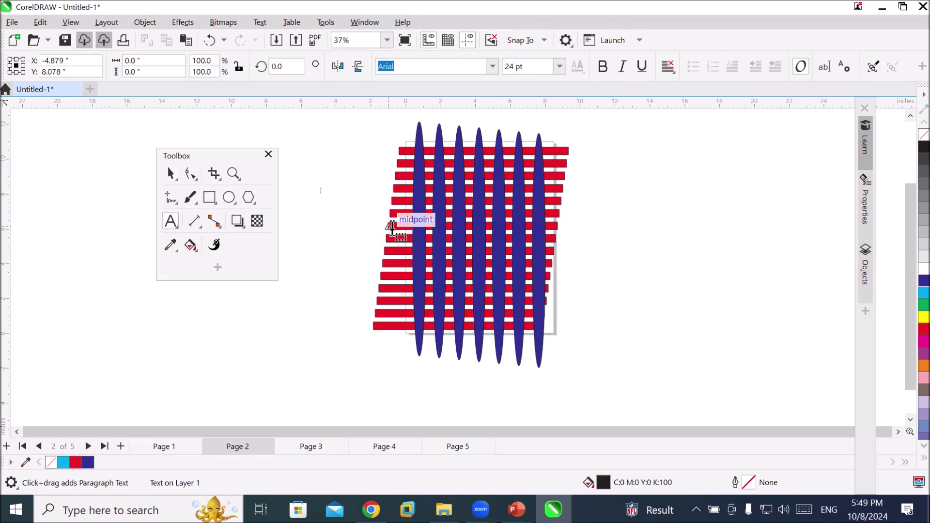
Type the line 'I want to seee crop tool' and enlarge it to about 110 pt
text(I watn)
key(BackSpace)
key(BackSpace)
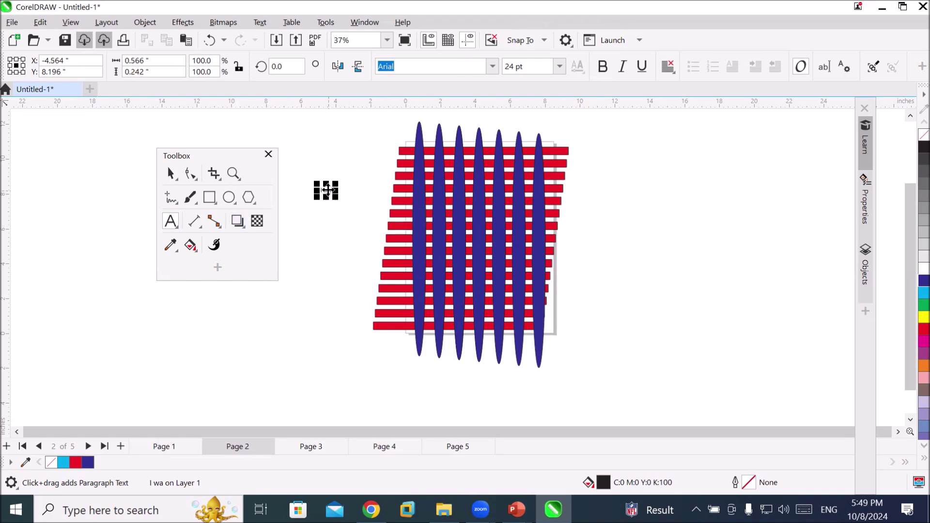
scroll(326, 190, up, 8)
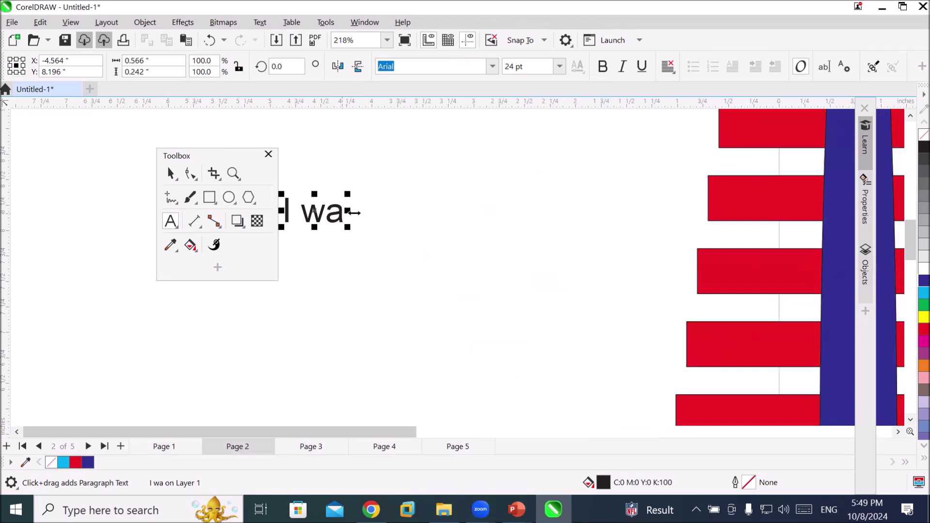
text(nt to s)
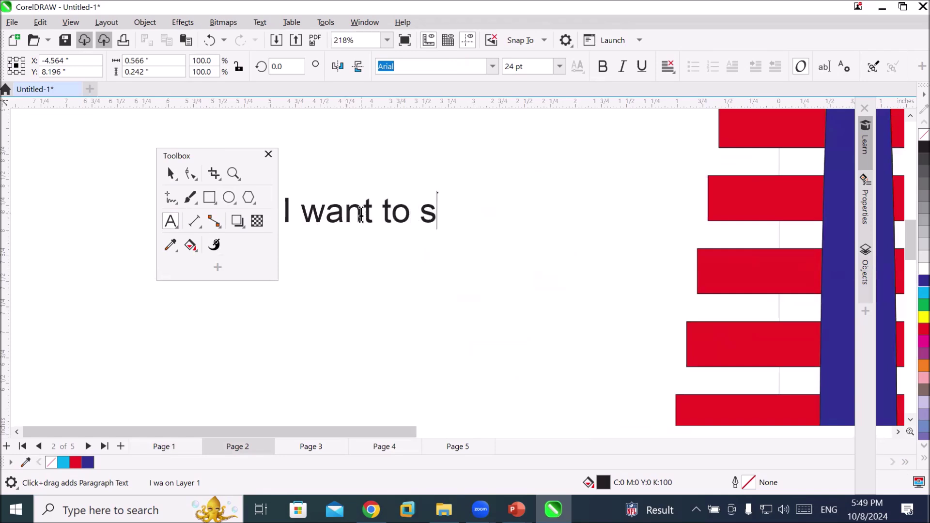
text(eee cr)
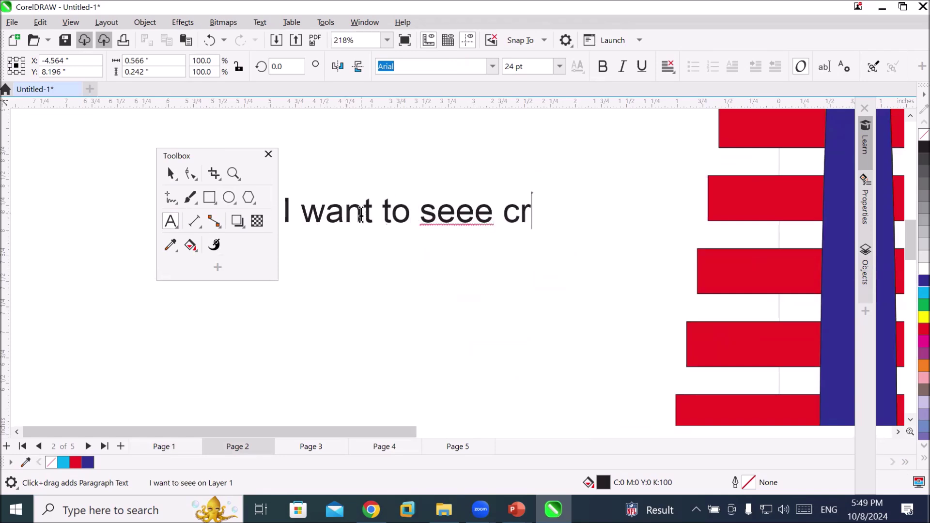
text(op tool)
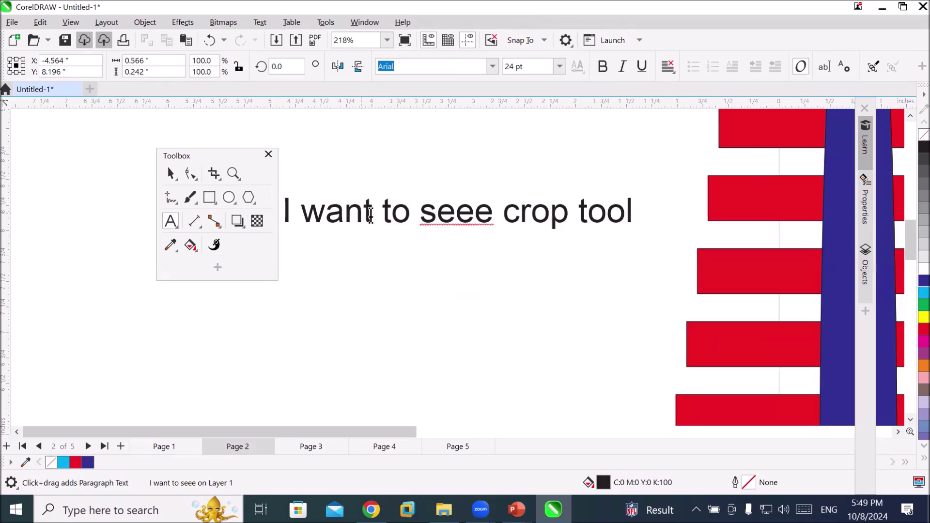
key(Escape)
scroll(453, 230, down, 3)
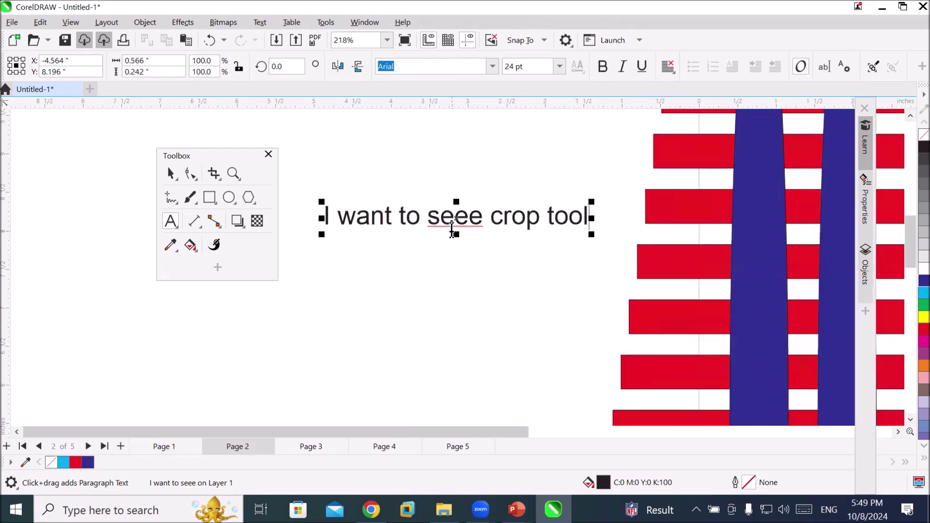
scroll(453, 231, down, 4)
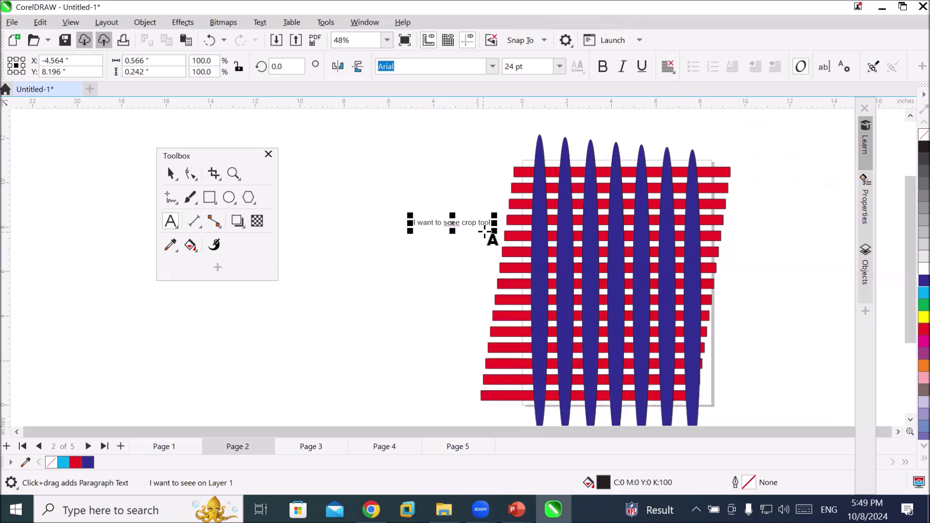
drag(494, 227, 764, 322)
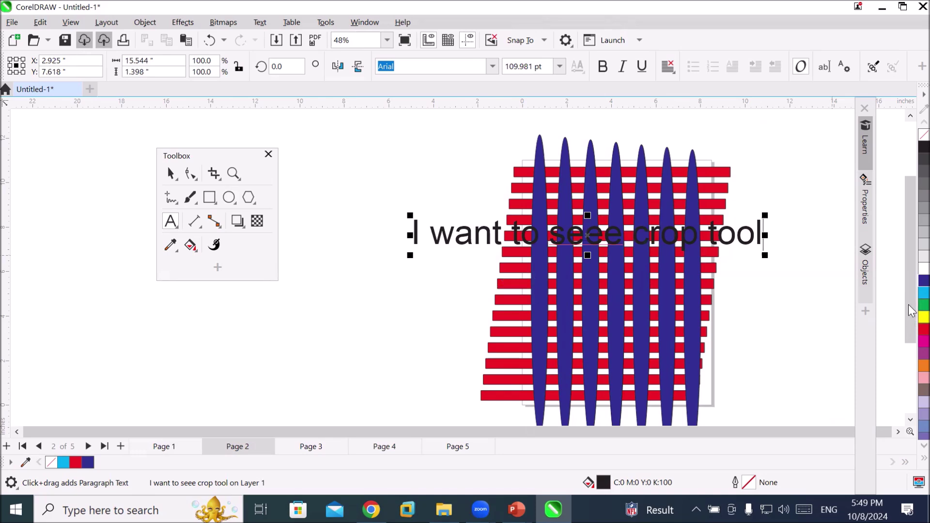
click(910, 305)
click(909, 293)
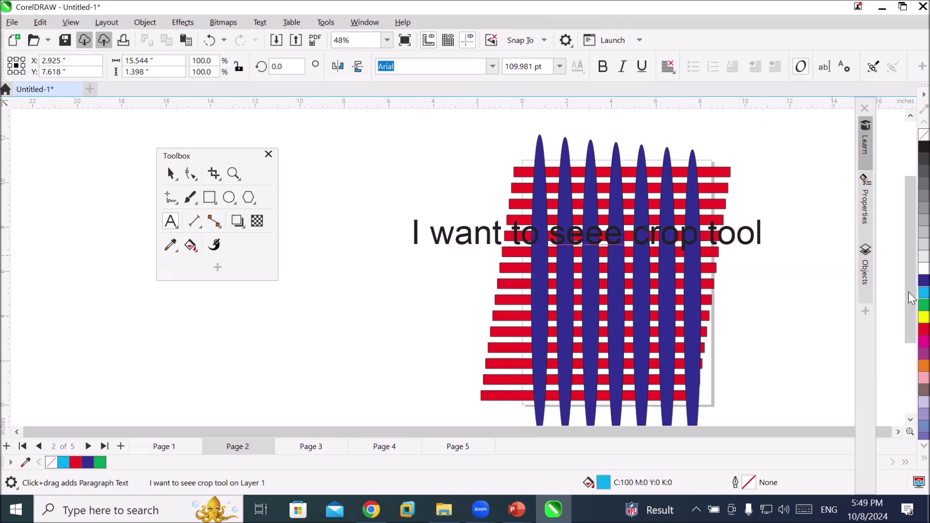
Fill the text with yellow and give it a red outline
right_click(909, 293)
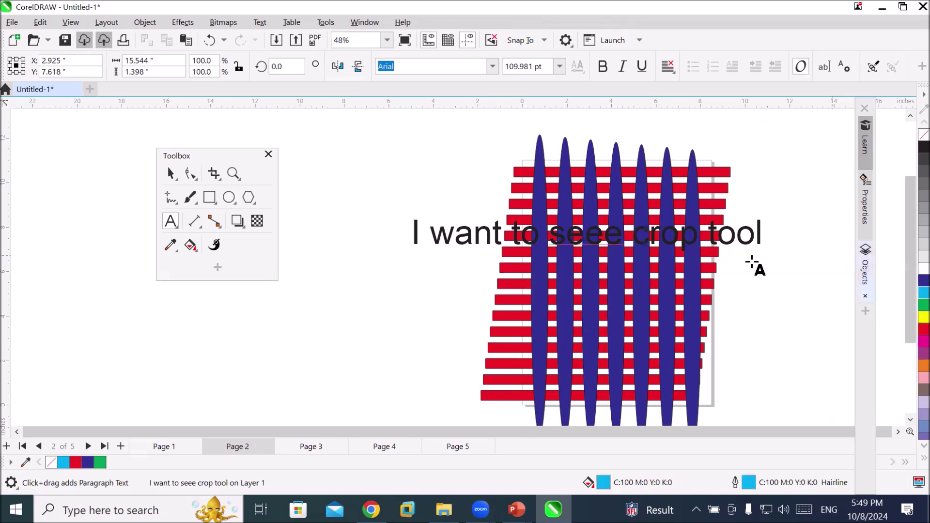
click(909, 316)
right_click(909, 316)
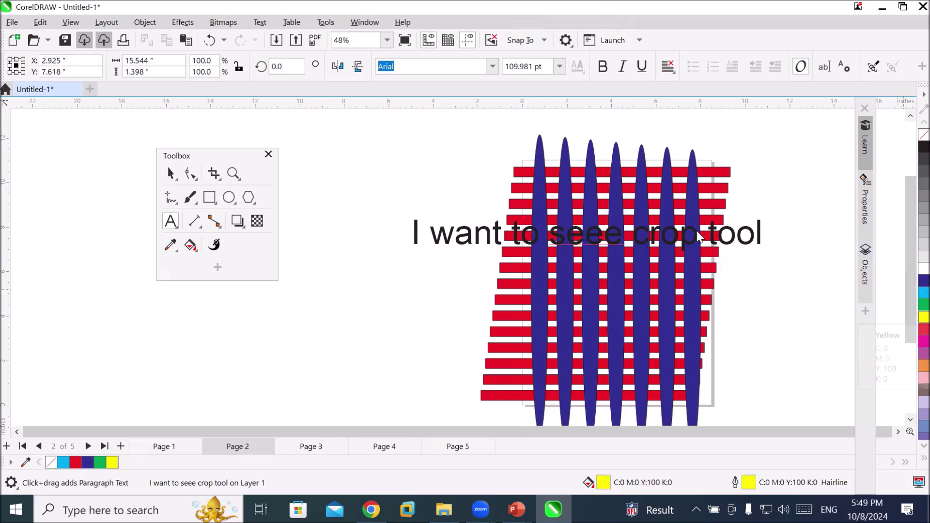
click(176, 175)
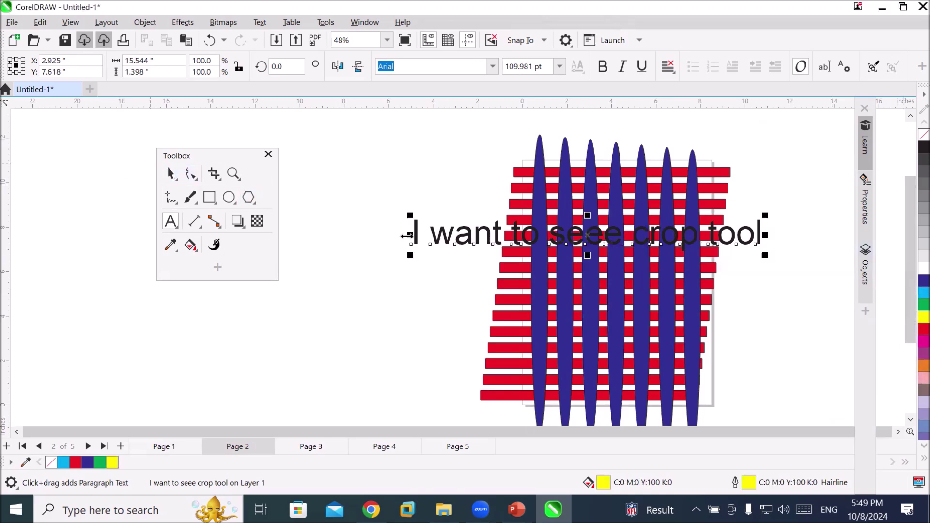
click(908, 315)
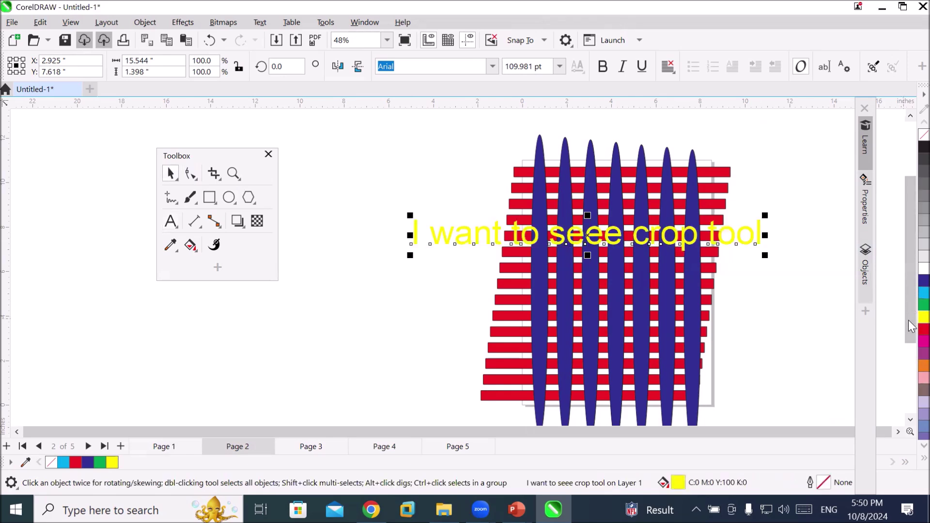
right_click(924, 329)
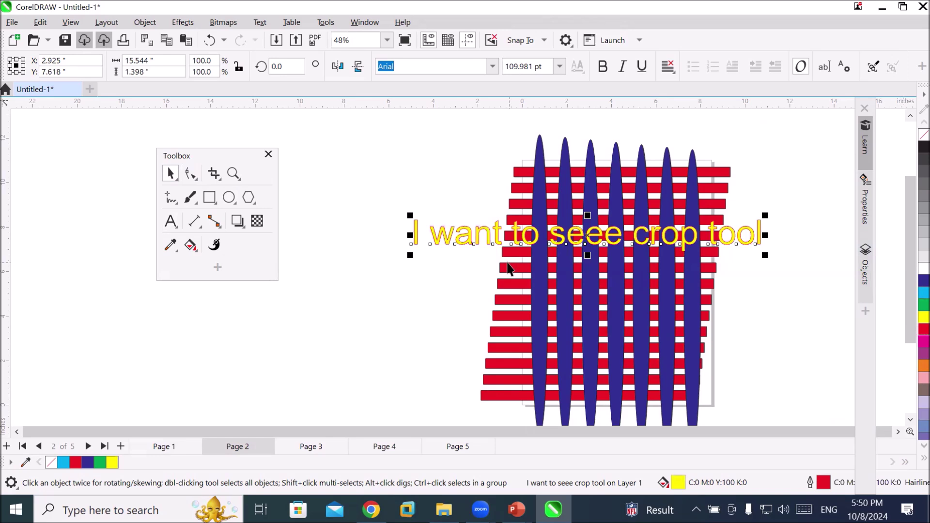
Move the text near the top stripes and stack six copies of the line downward
drag(500, 238, 517, 195)
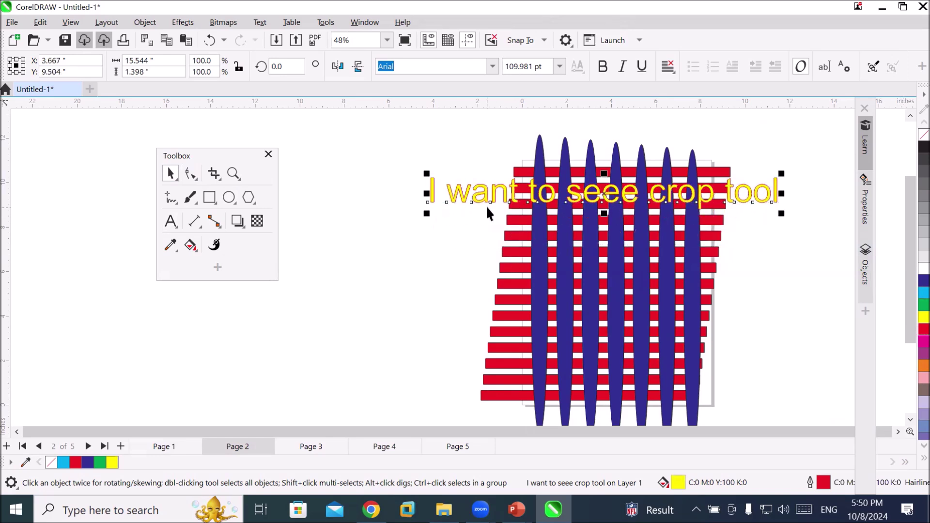
drag(492, 202, 496, 237)
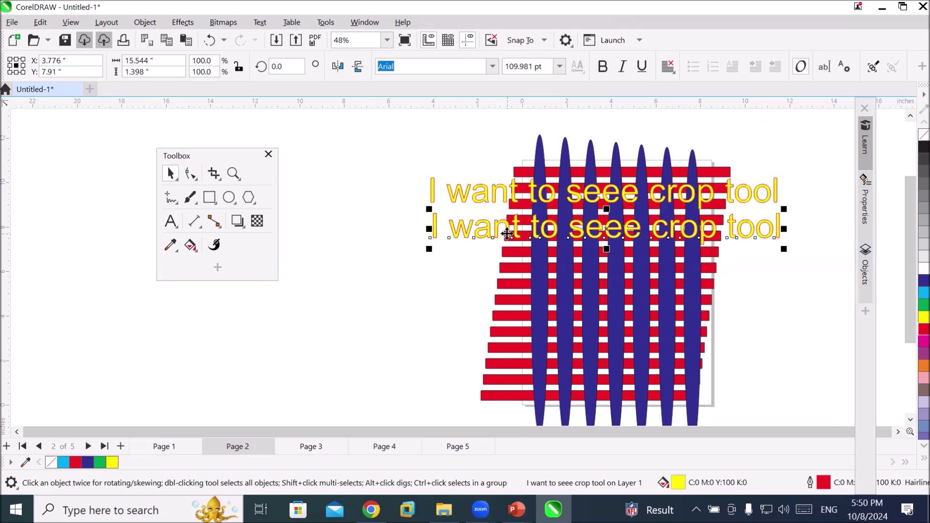
key(ctrl+r)
key(ctrl+r)
key(ctrl+r)
key(ctrl+r)
scroll(636, 240, down, 2)
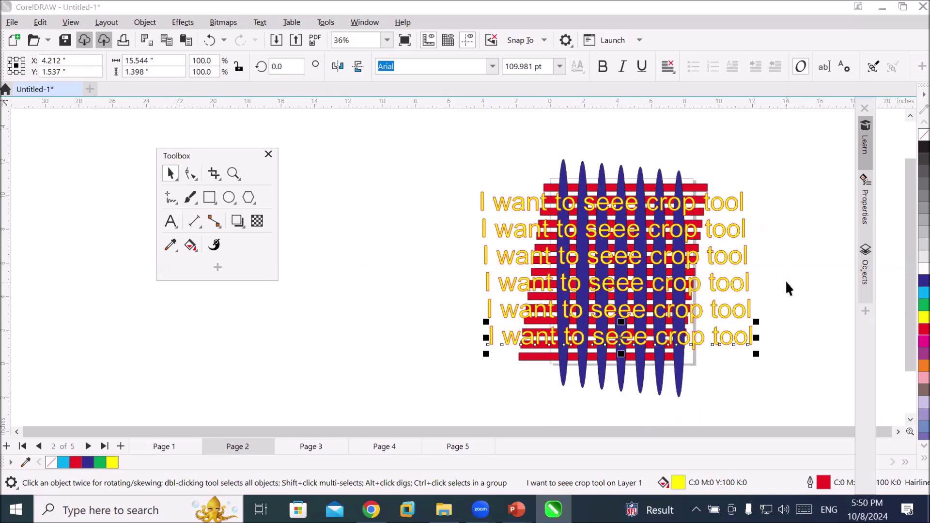
click(214, 174)
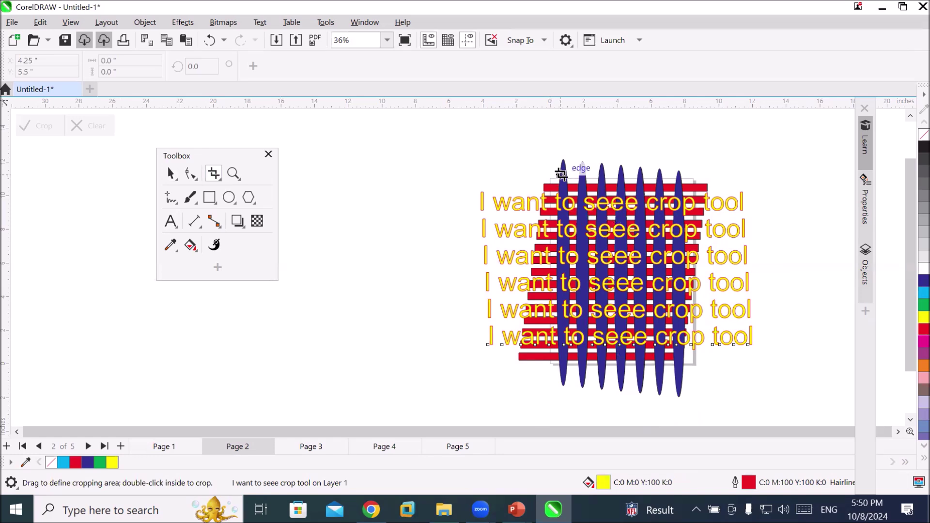
Crop the bottom text line to the flag frame, then select all artwork and crop it to the frame
drag(551, 181, 695, 362)
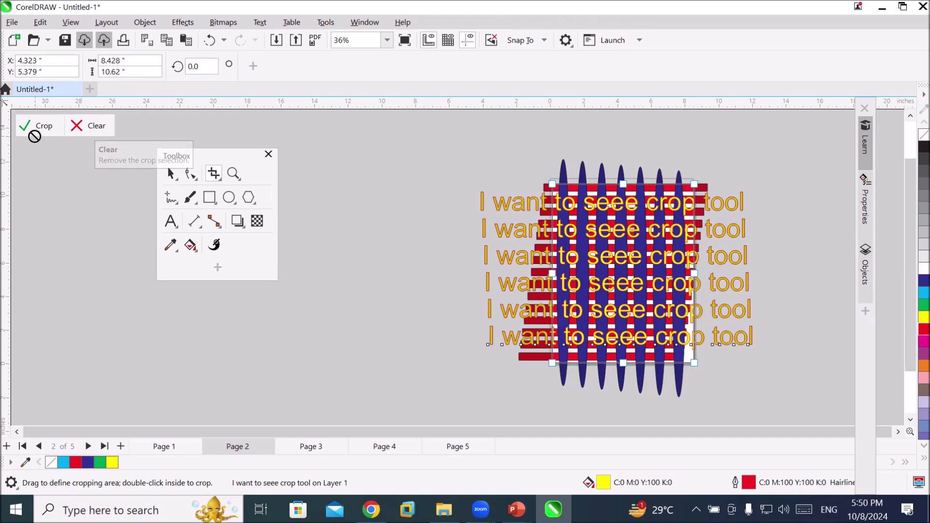
click(45, 127)
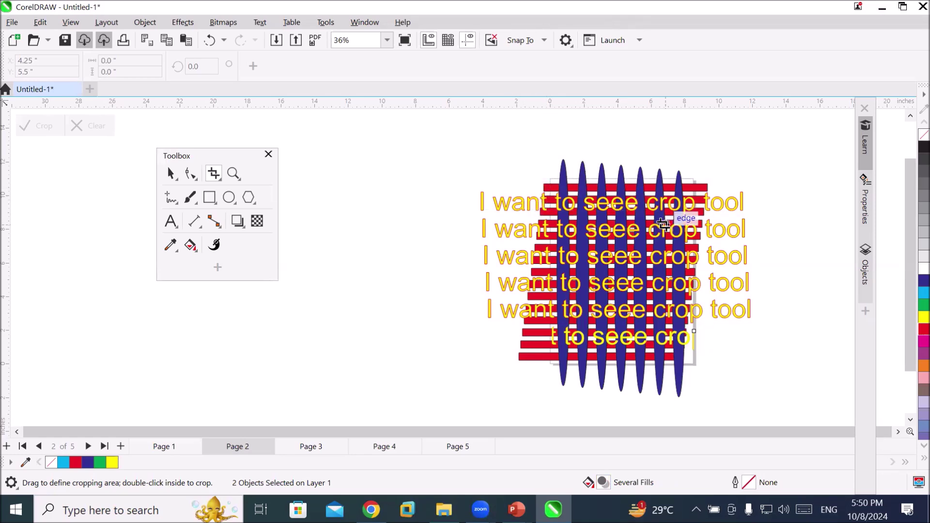
drag(545, 182, 691, 365)
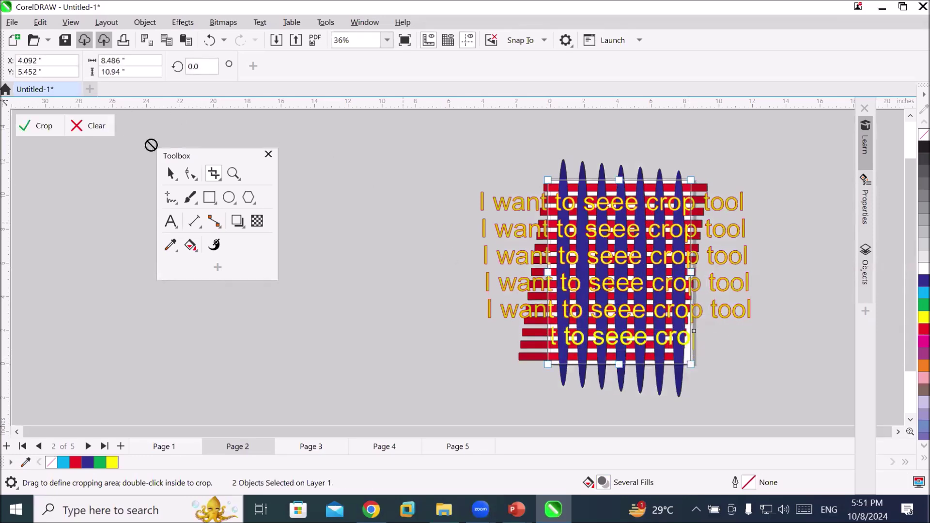
click(170, 173)
drag(433, 136, 782, 402)
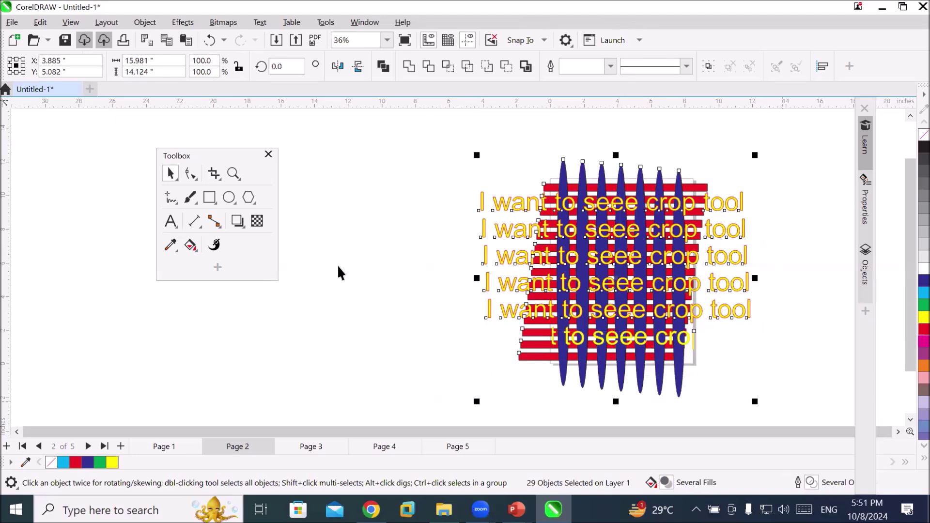
click(214, 174)
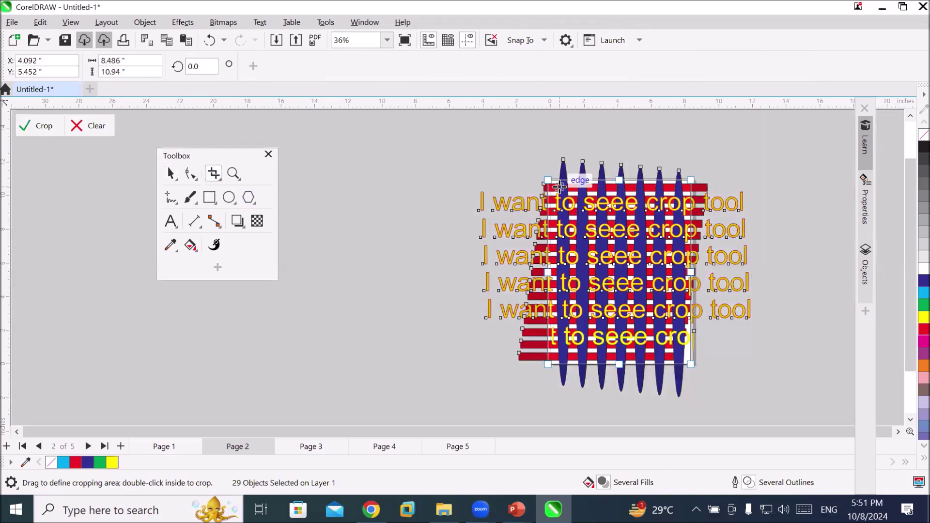
click(35, 126)
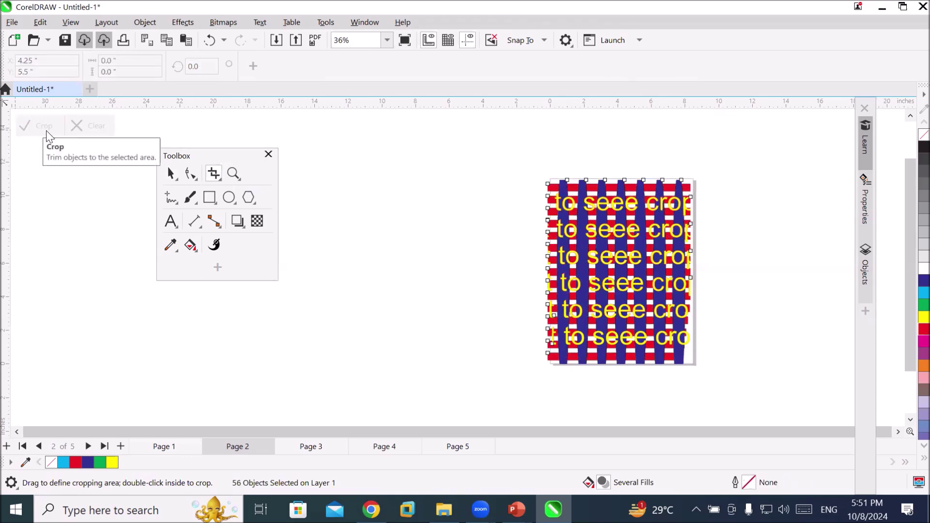
Zoom out to 42% to show the whole cropped striped artwork; open and close the Crop flyout without switching tools
scroll(722, 296, up, 1)
scroll(723, 293, up, 1)
scroll(722, 288, up, 7)
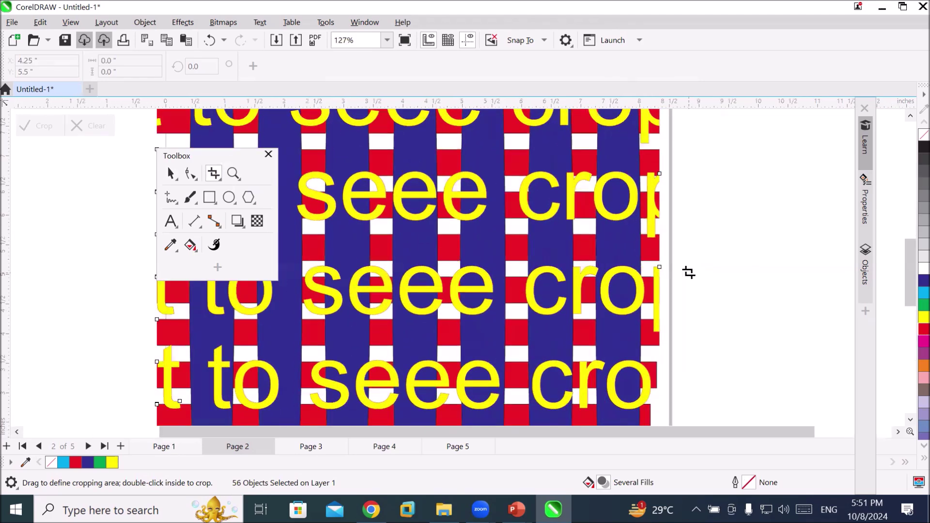
scroll(690, 275, down, 5)
scroll(691, 272, down, 1)
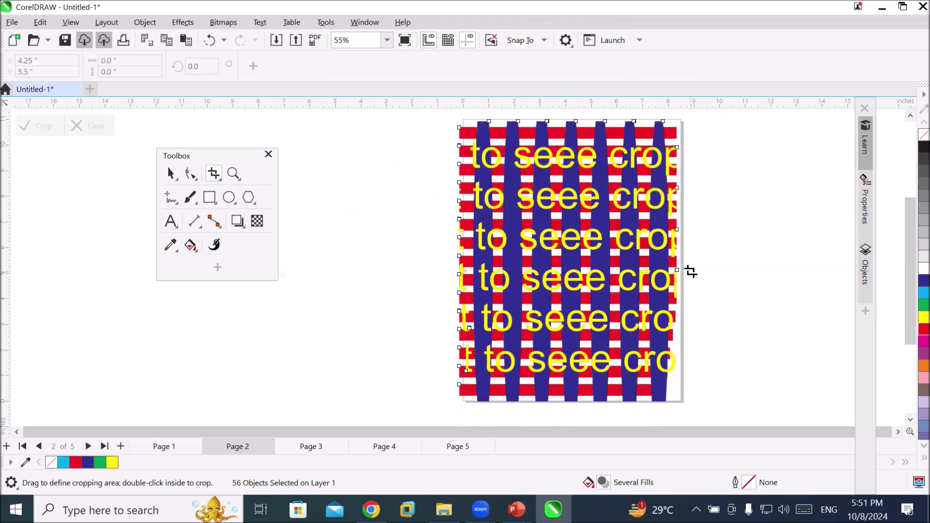
scroll(690, 273, down, 2)
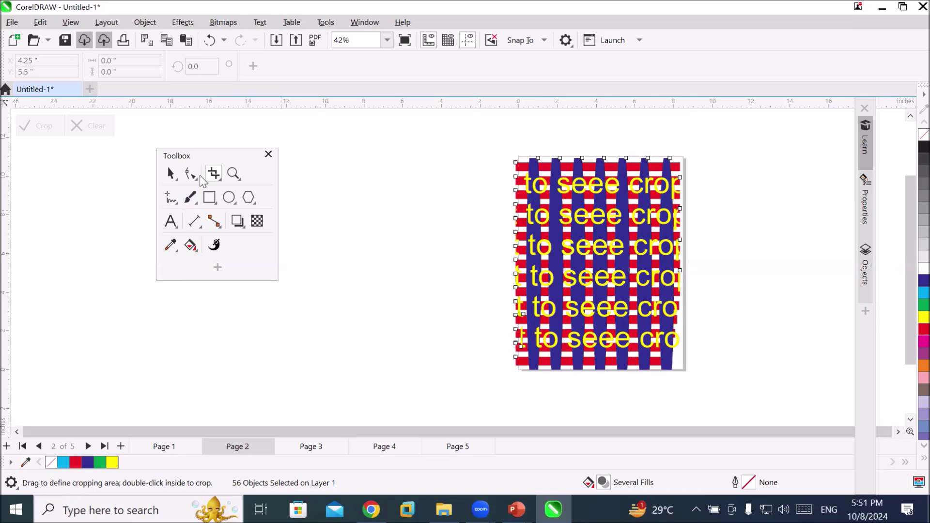
click(211, 177)
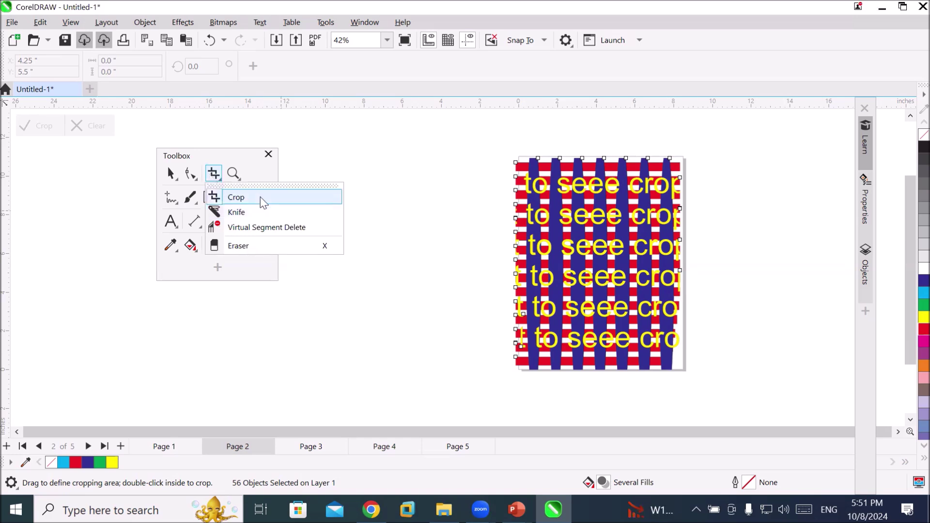
click(421, 294)
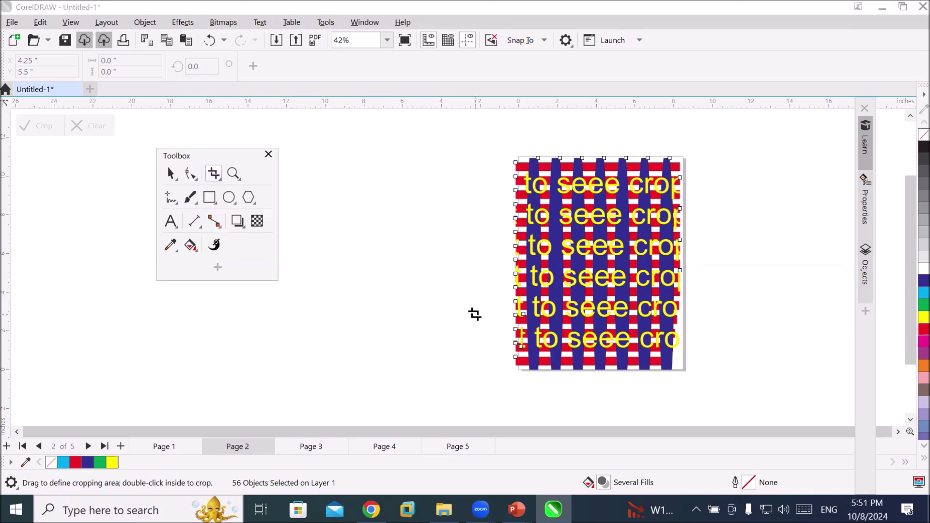
Undo the crop to restore the full striped artwork and scroll the view right
key(ctrl+z)
key(ctrl+z)
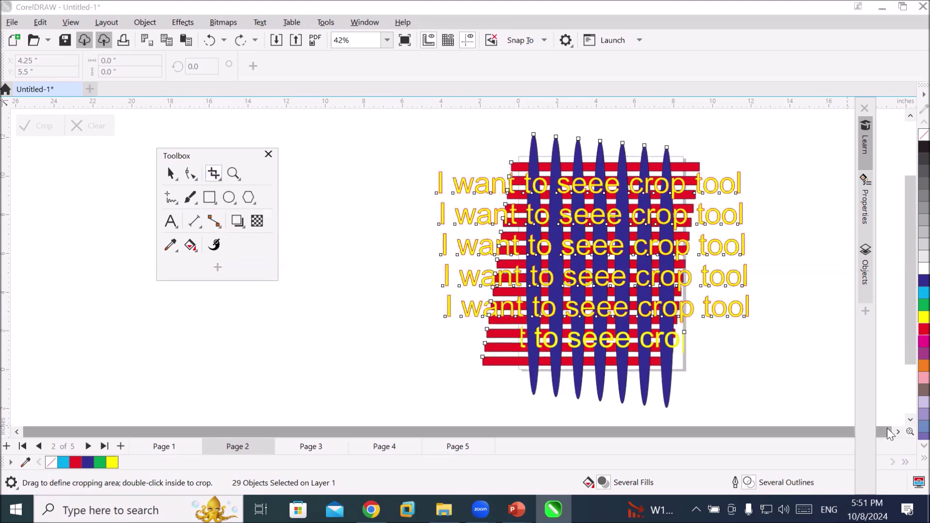
click(898, 433)
click(898, 433)
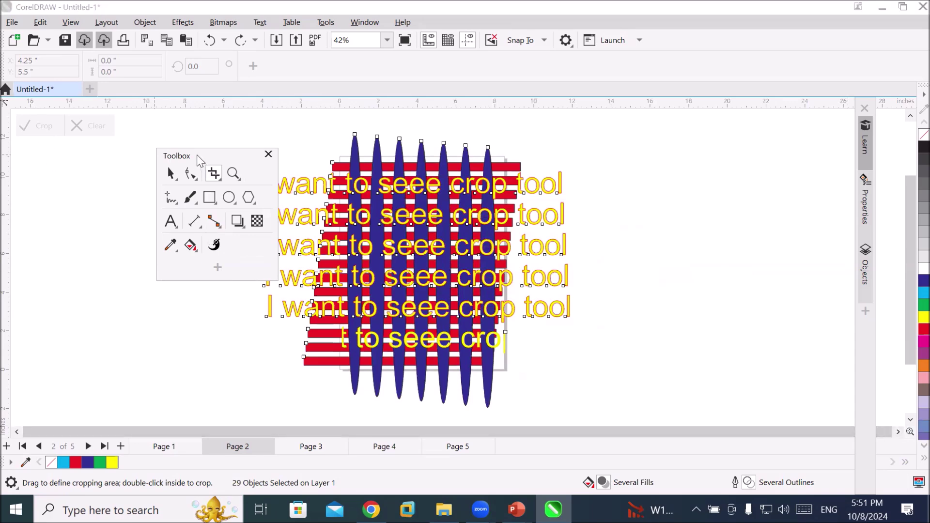
Move the Toolbox aside and draw a tall empty ellipse right of the artwork
drag(197, 160, 103, 154)
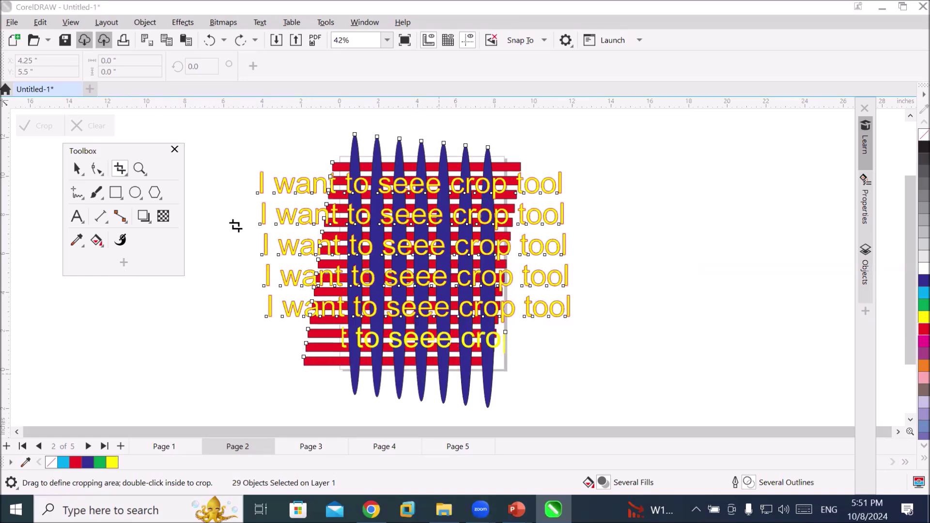
click(135, 193)
drag(647, 163, 810, 396)
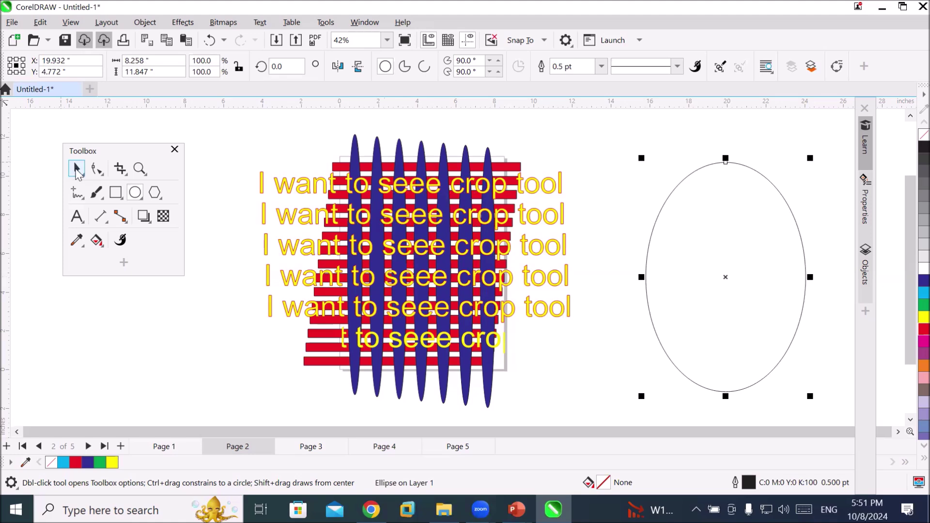
Box-select all 29 artwork pieces, PowerClip them inside the ellipse, and move it onto the blank page
key(space)
drag(237, 123, 519, 386)
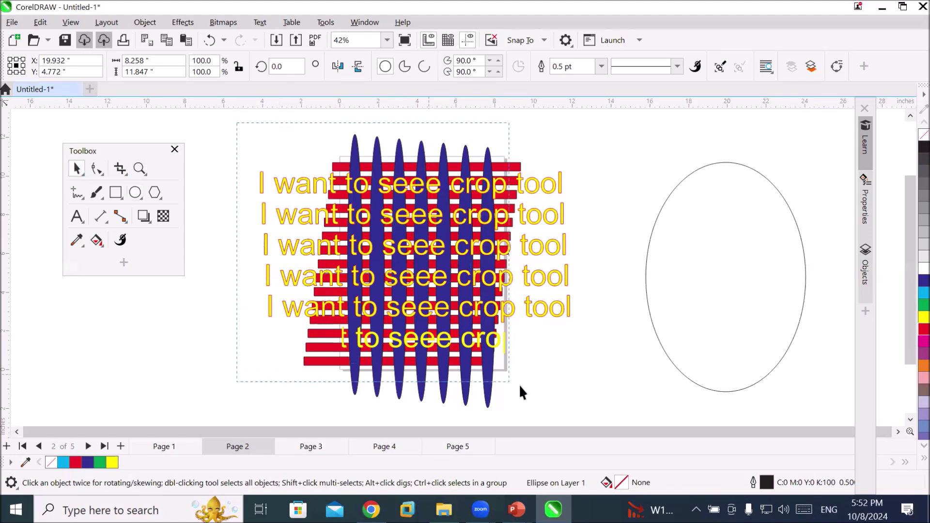
drag(591, 417, 594, 417)
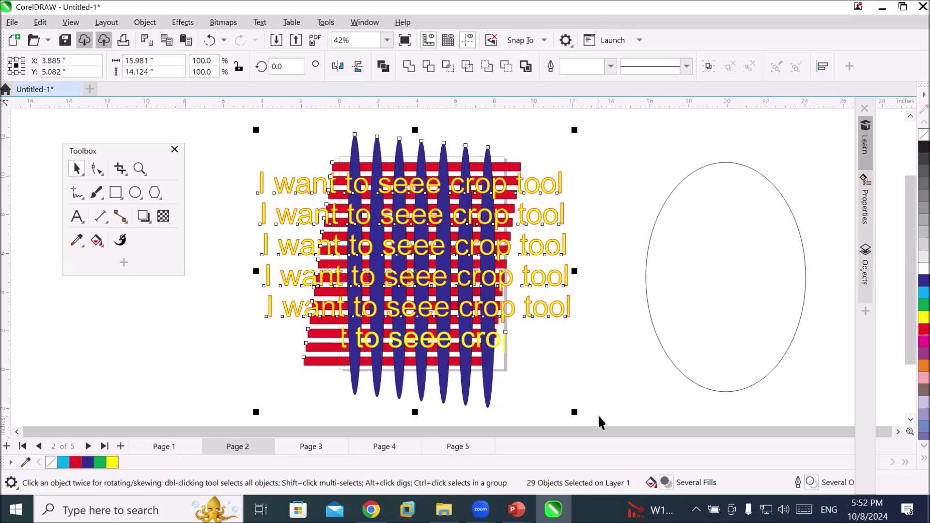
right_click(513, 277)
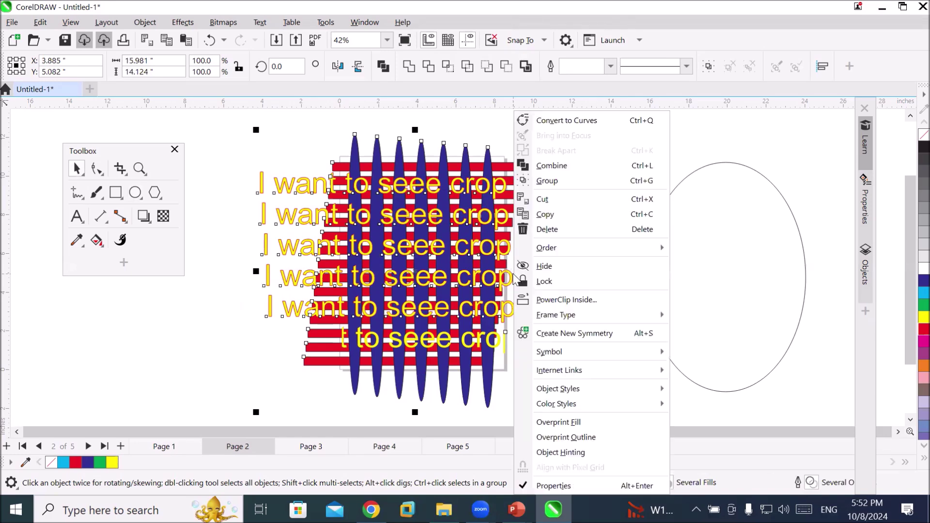
click(603, 302)
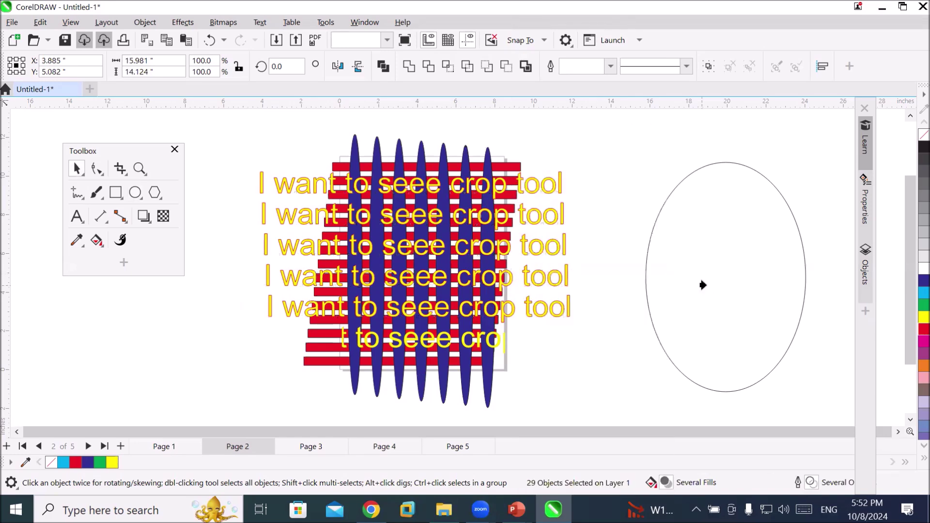
click(705, 285)
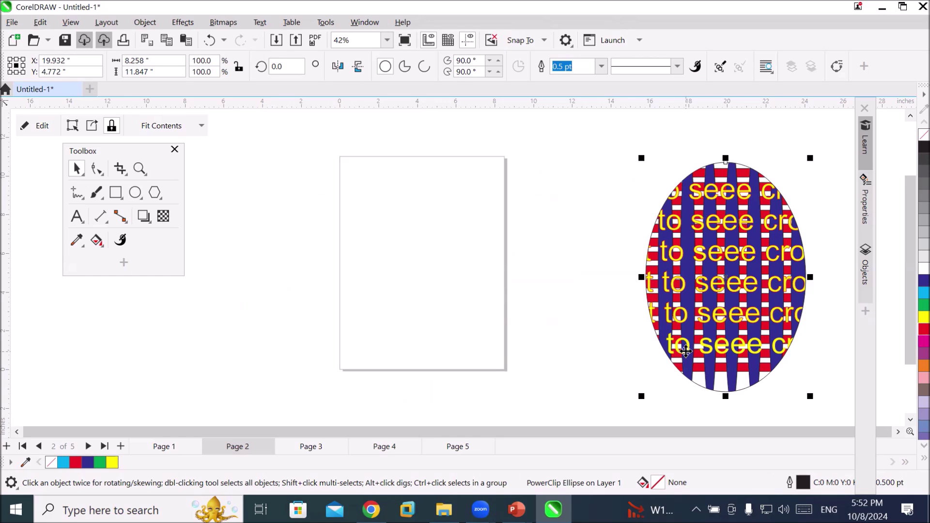
drag(718, 266, 431, 254)
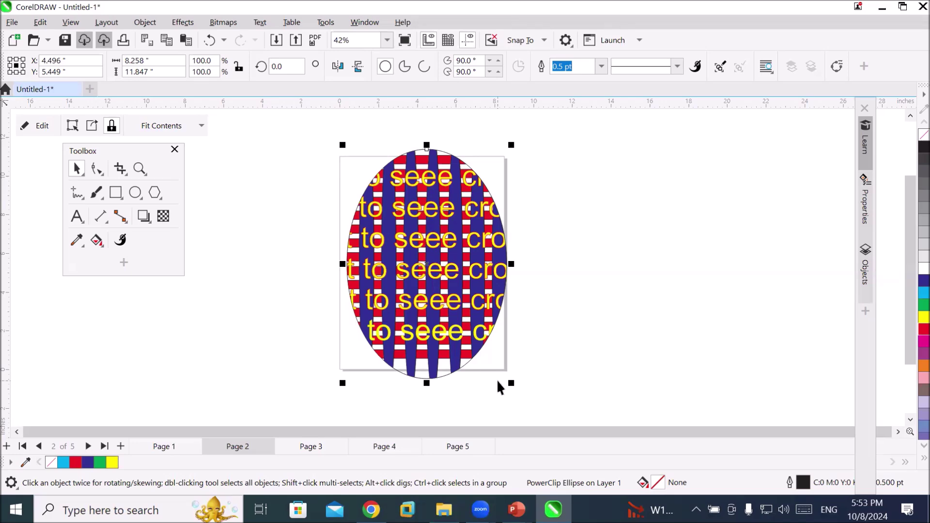
Undo the move and the PowerClip, then select the empty ellipse outline
key(ctrl+z)
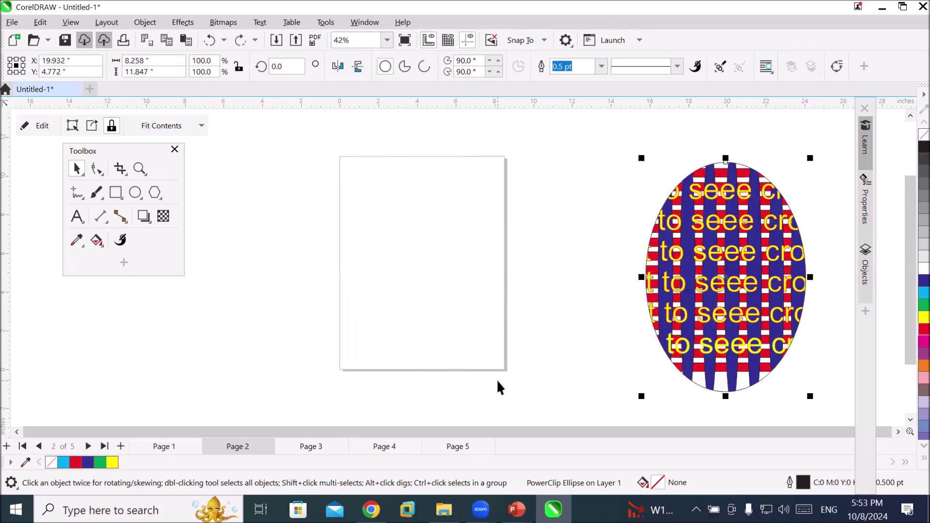
key(ctrl+z)
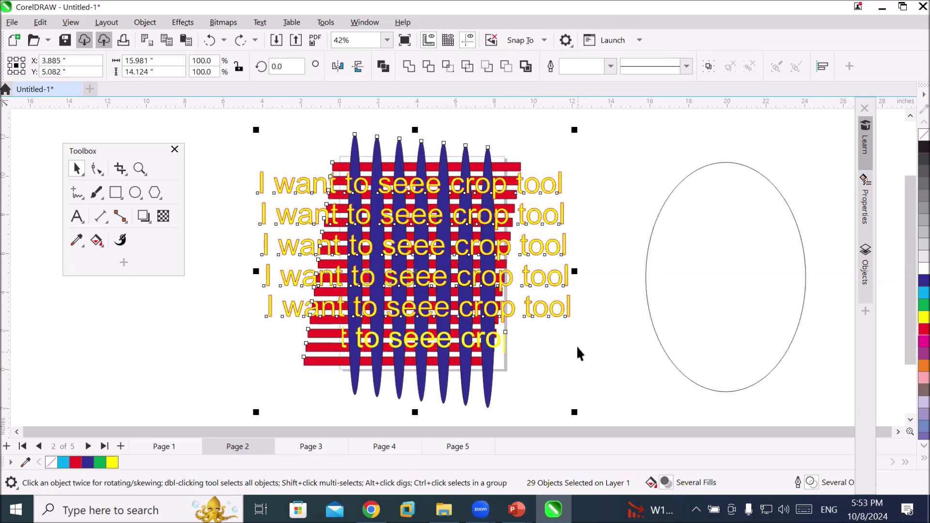
click(659, 334)
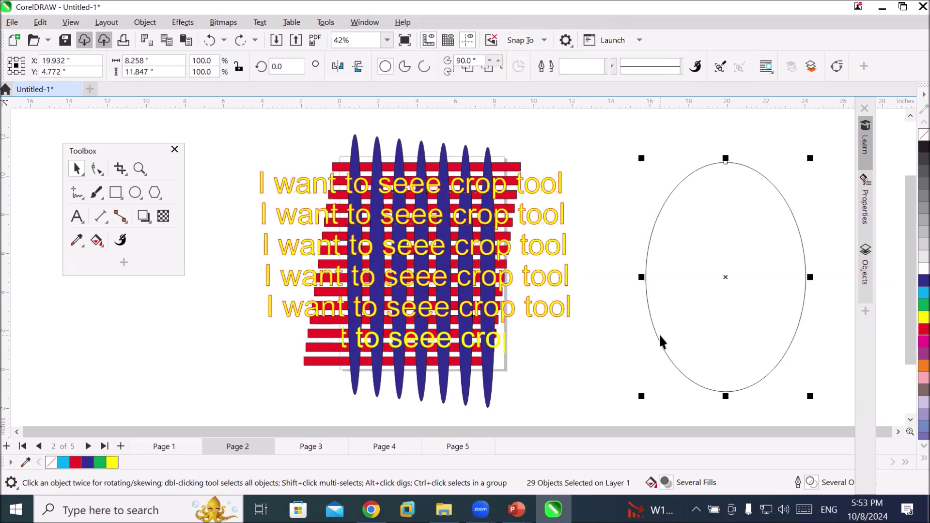
Delete the ellipse, draw a pentagon in its place, then box-select part of the striped artwork
key(Delete)
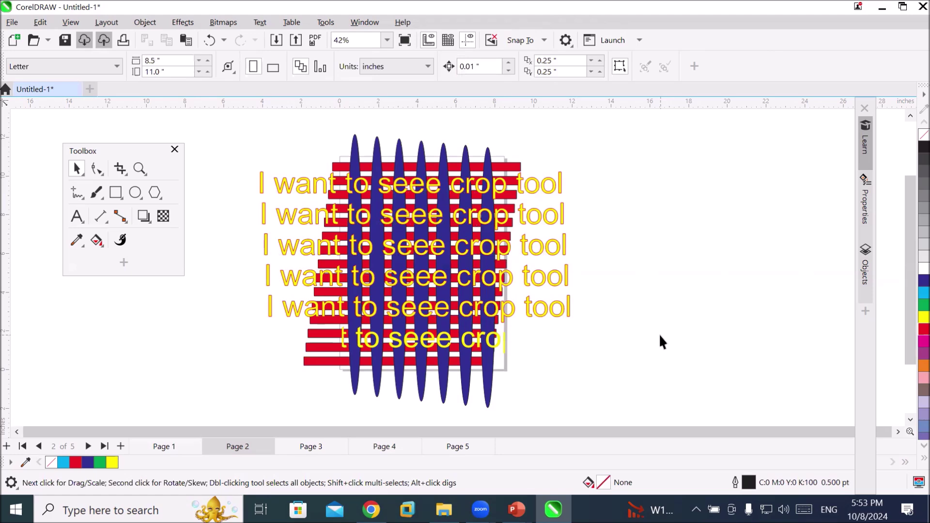
click(155, 196)
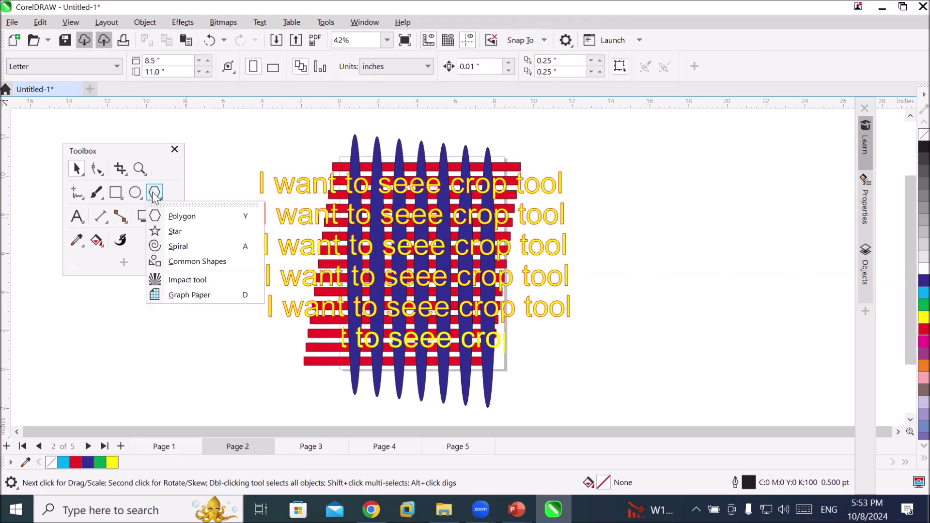
click(180, 215)
drag(632, 195, 804, 385)
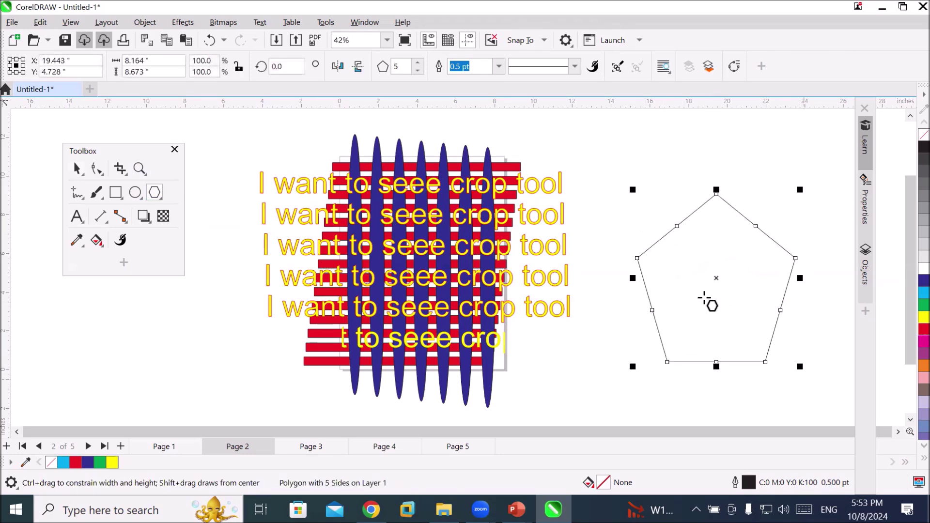
click(77, 169)
drag(236, 119, 580, 402)
click(467, 283)
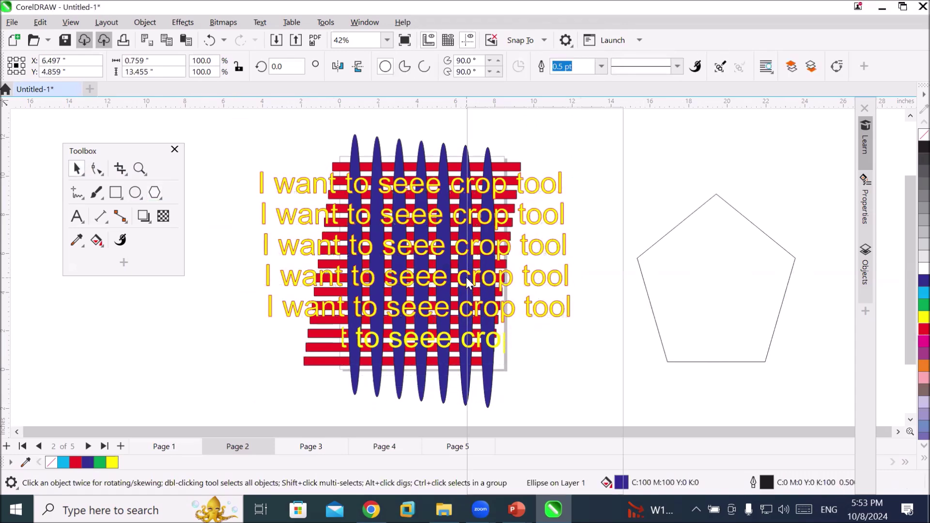
right_click(467, 284)
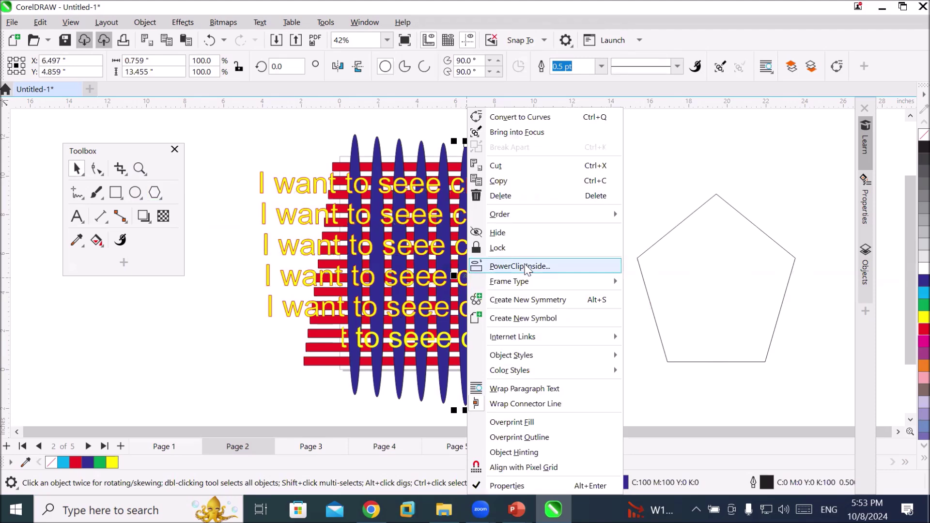
click(143, 22)
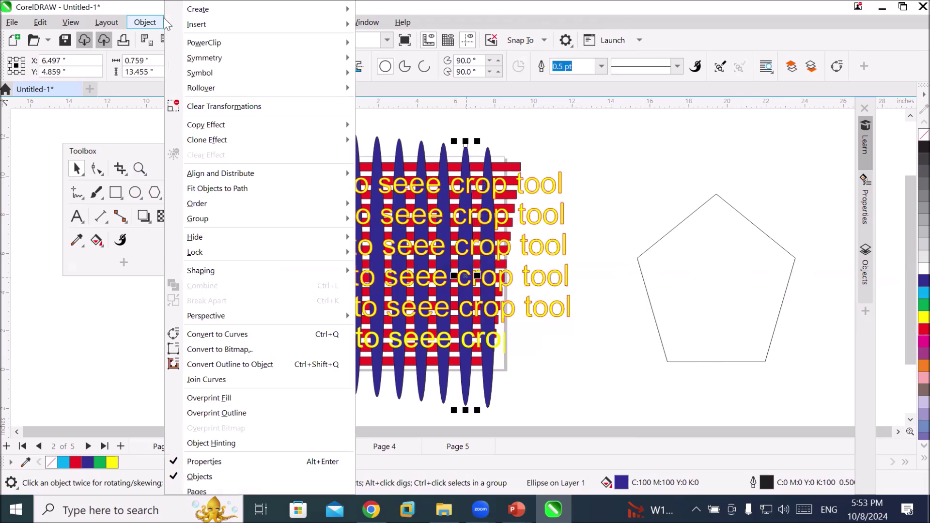
mouse_move(252, 48)
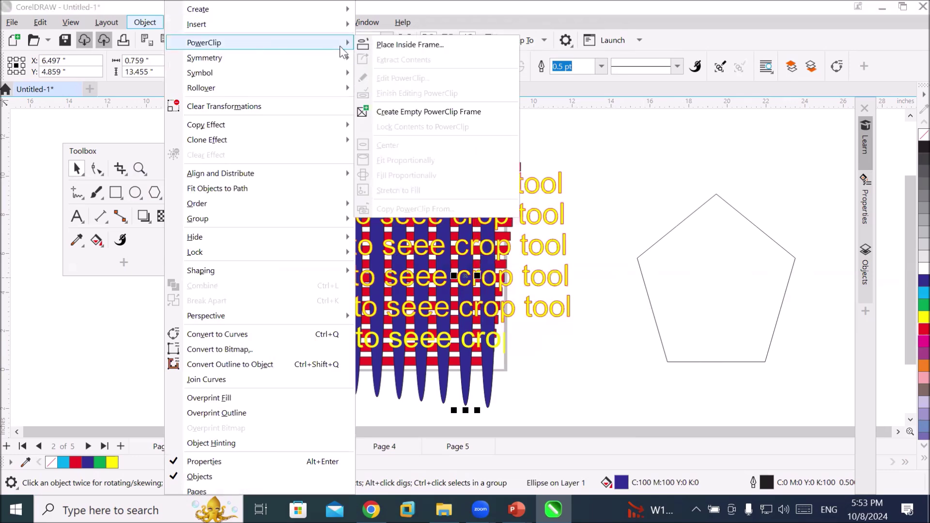
click(401, 45)
key(F9)
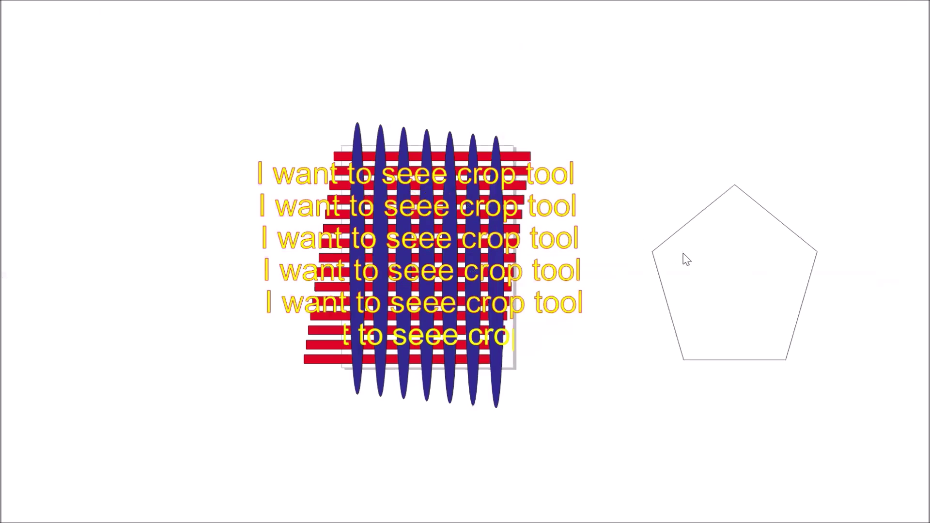
click(719, 295)
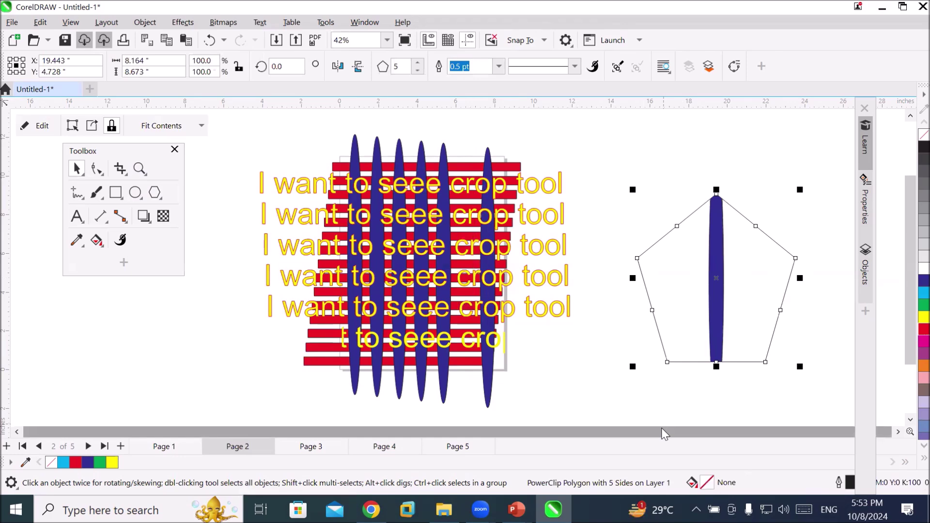
key(ctrl+z)
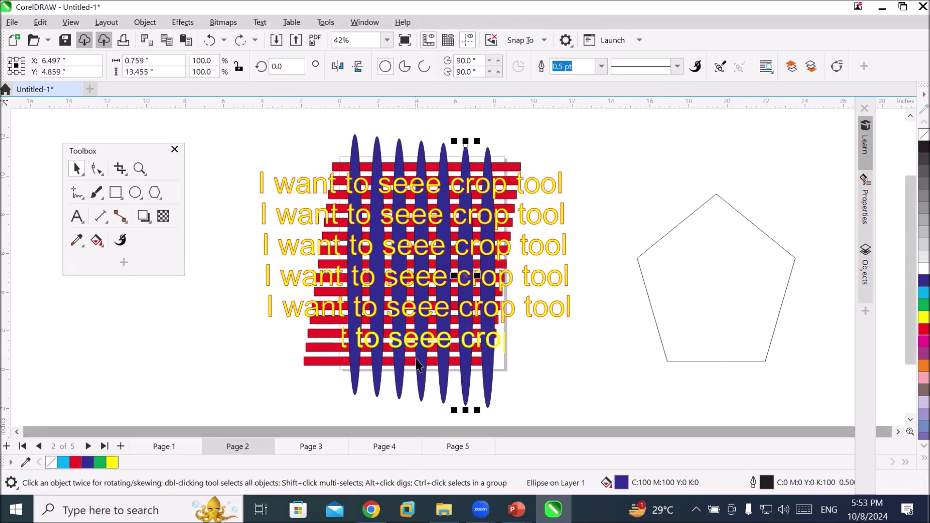
scroll(439, 349, down, 1)
drag(254, 162, 554, 400)
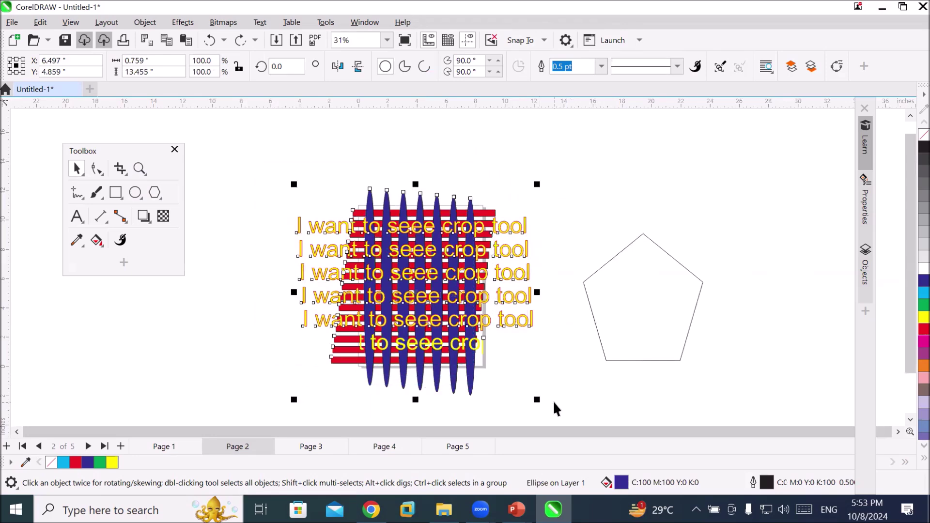
right_click(481, 301)
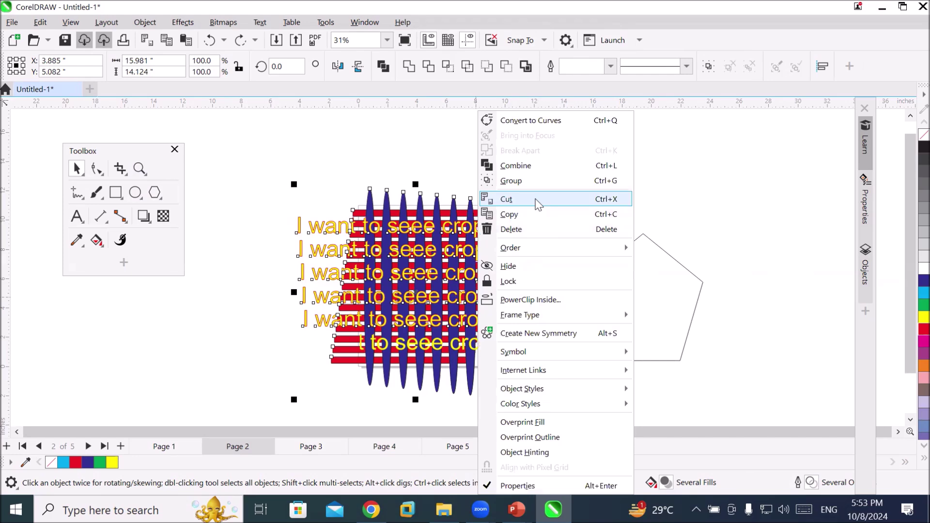
click(531, 300)
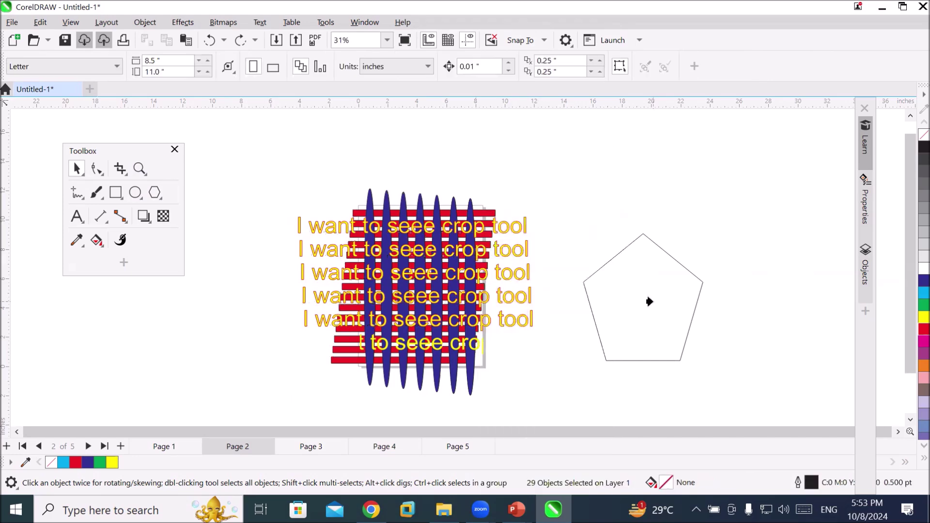
click(649, 301)
scroll(755, 351, up, 2)
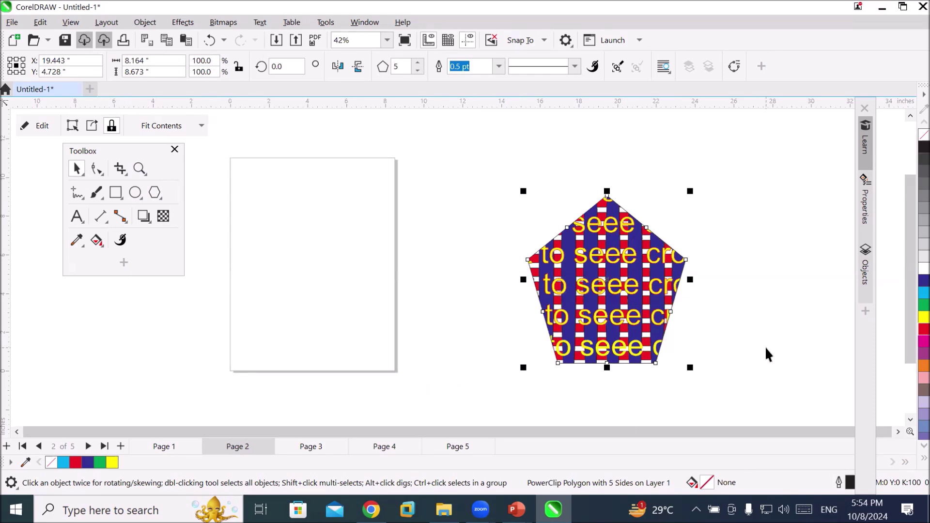
key(ctrl+z)
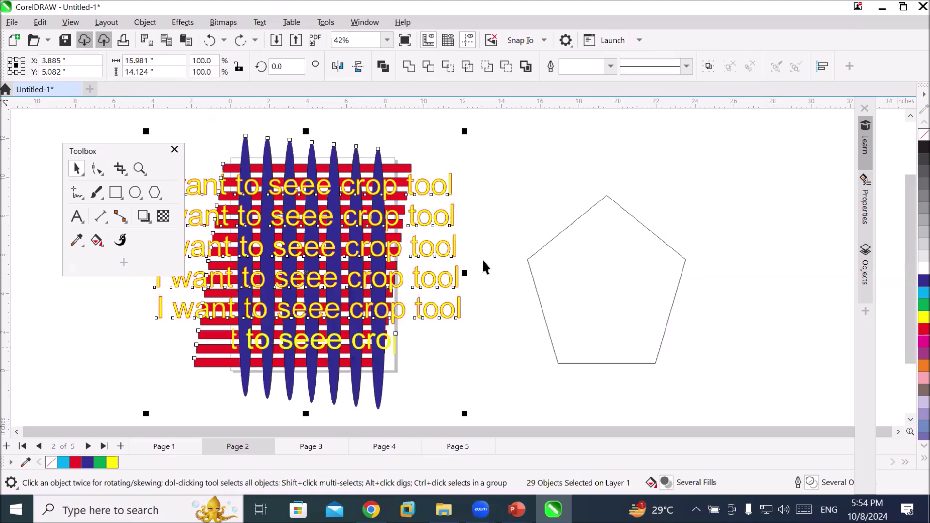
Import the Needle in a Hay Stack picture and place it just above the pentagon
click(13, 22)
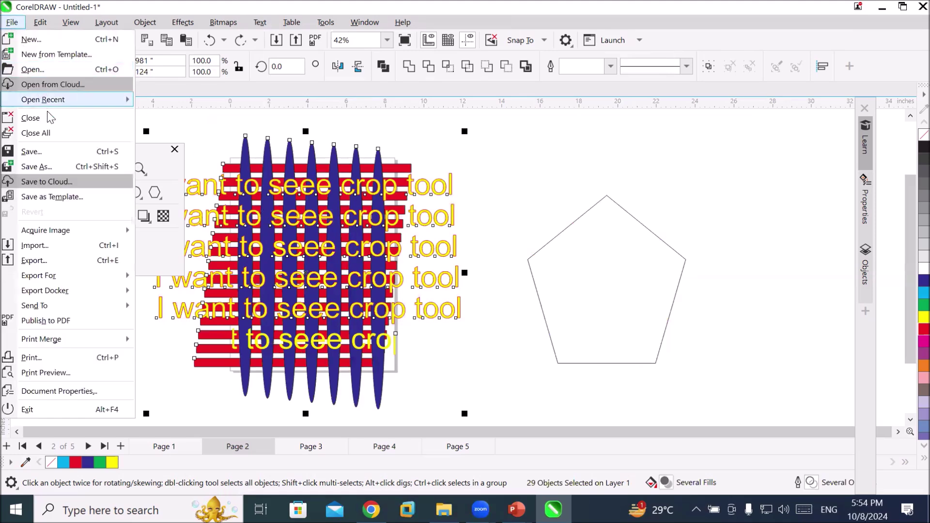
click(67, 246)
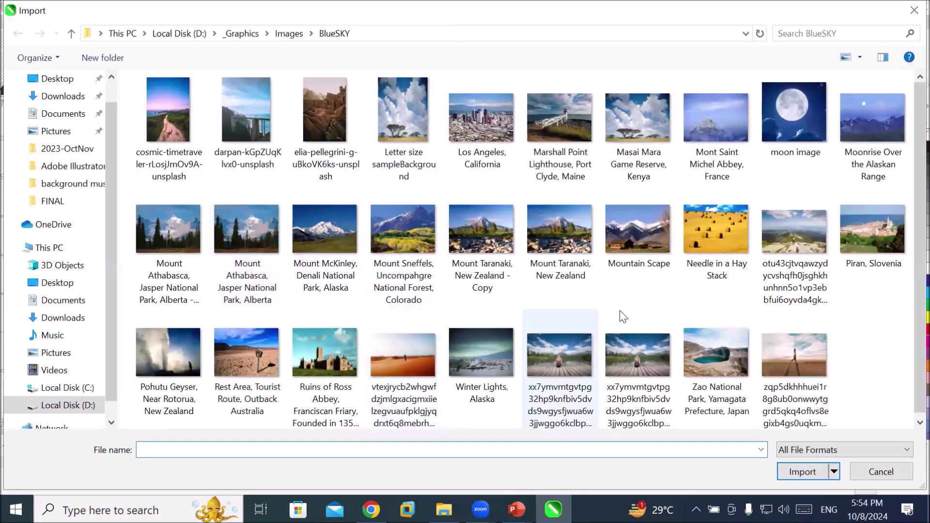
click(713, 242)
click(803, 472)
drag(597, 115, 720, 208)
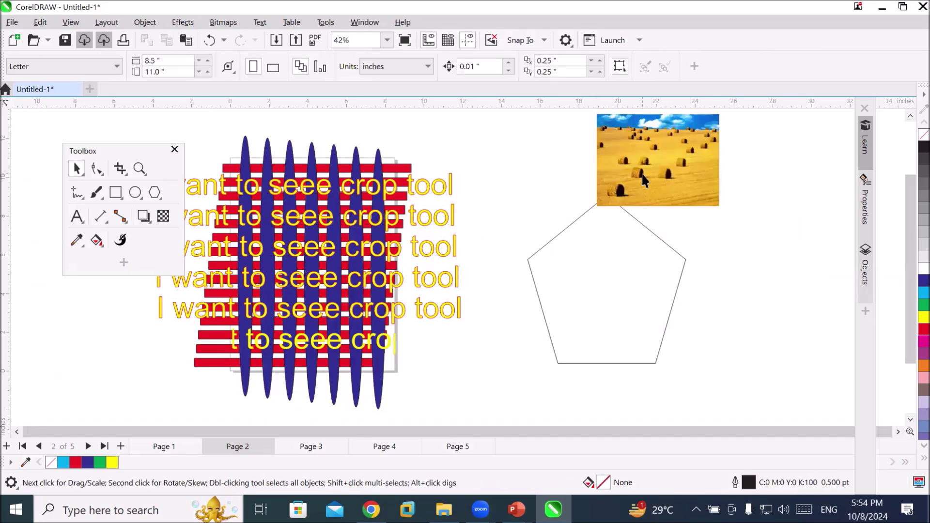
PowerClip the hay-field picture inside the pentagon
click(642, 173)
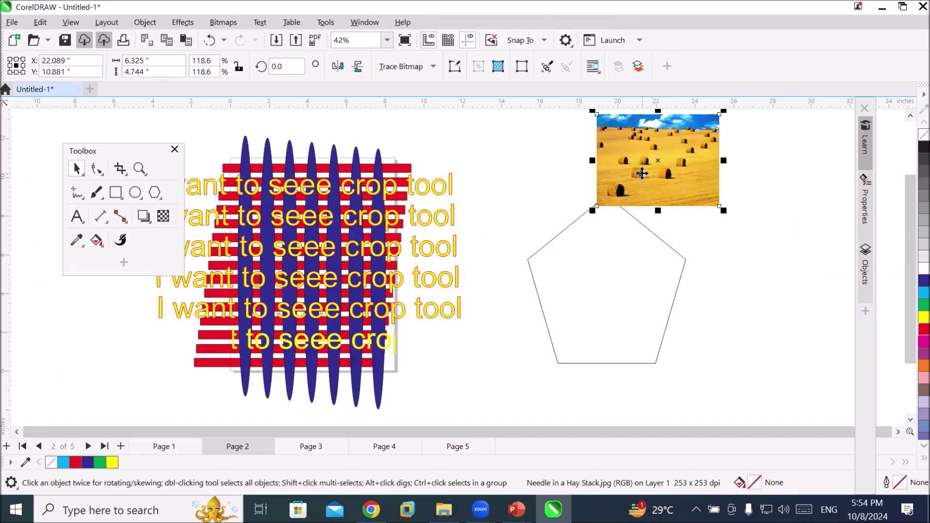
right_click(642, 173)
click(730, 302)
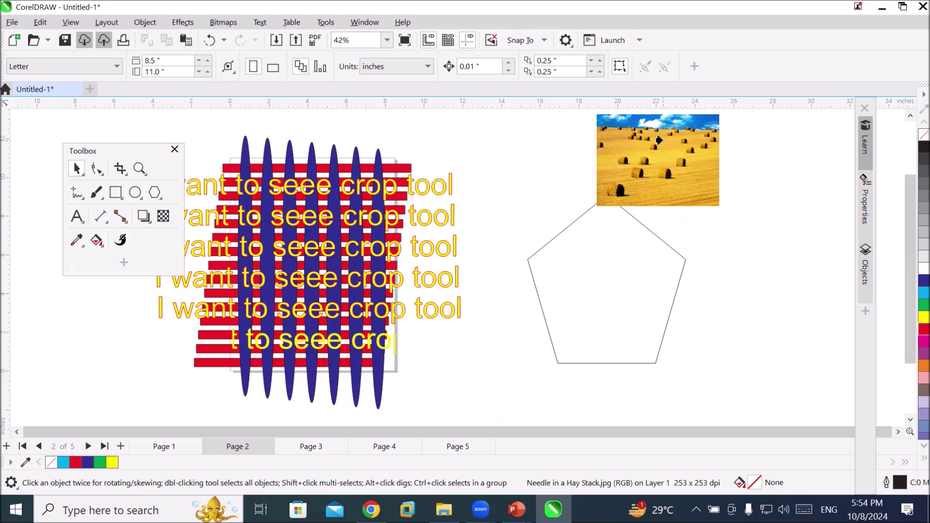
drag(589, 278, 591, 278)
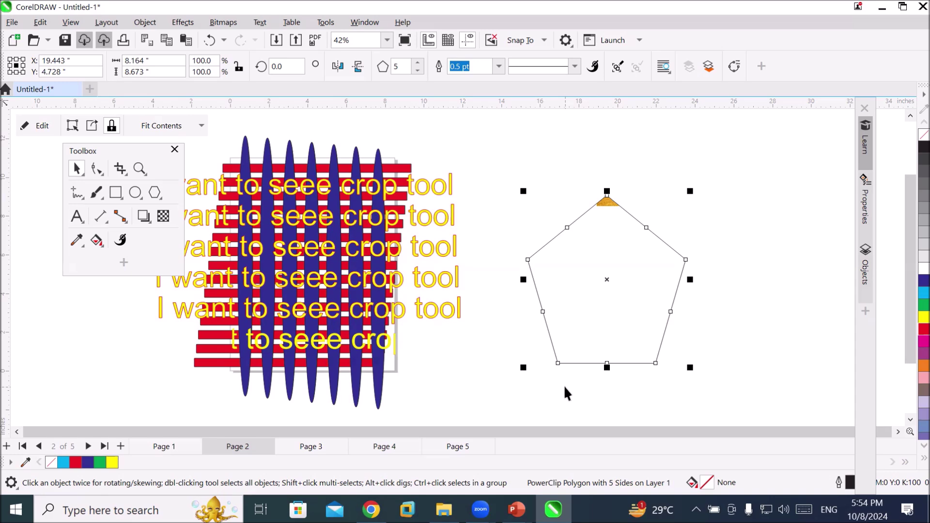
Fit the clipped hay photo to the pentagon, first Center, then Stretch to Fill, and deselect
click(201, 127)
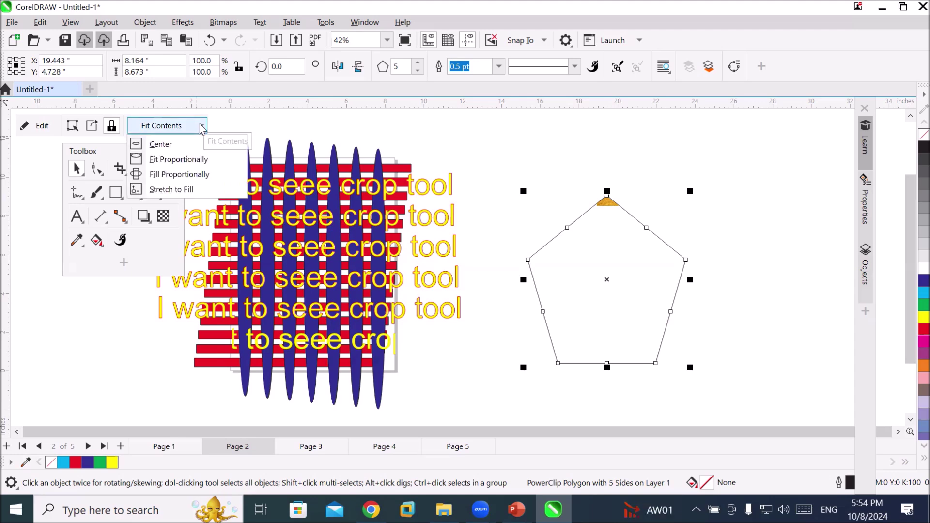
click(145, 22)
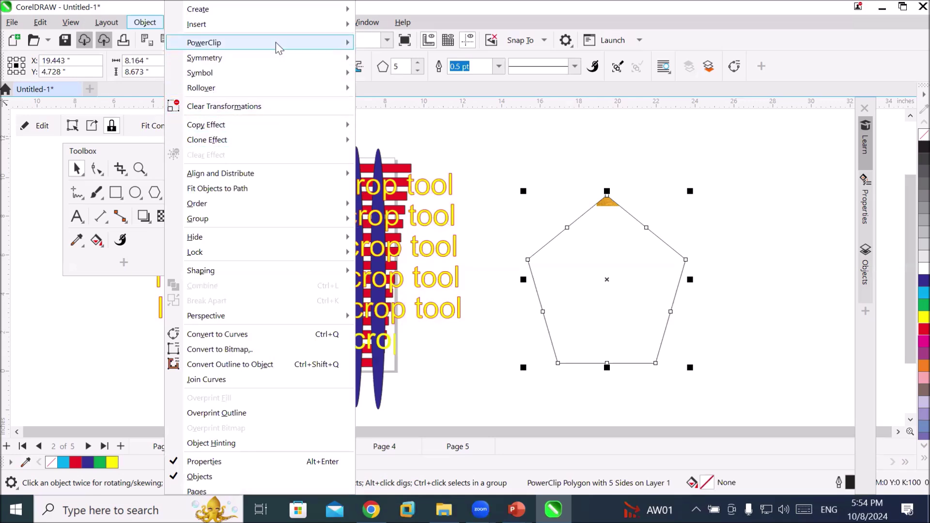
mouse_move(276, 43)
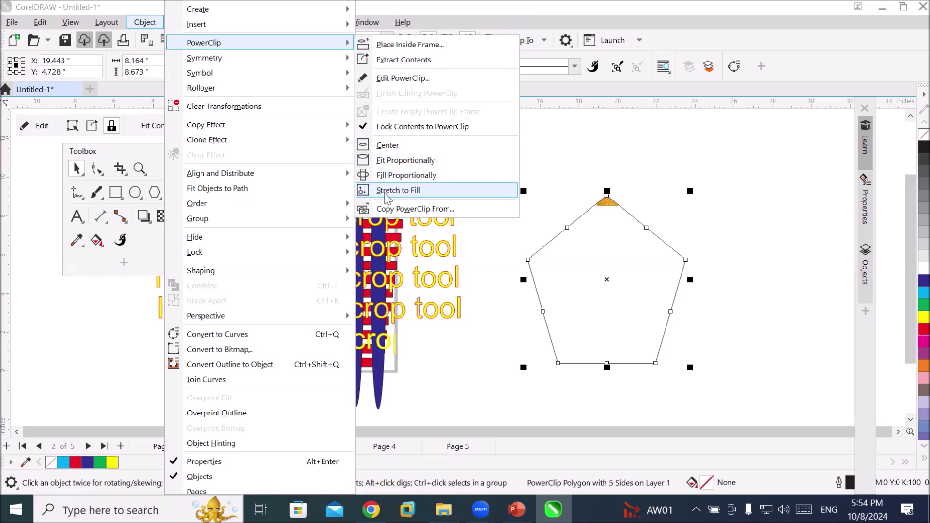
click(405, 144)
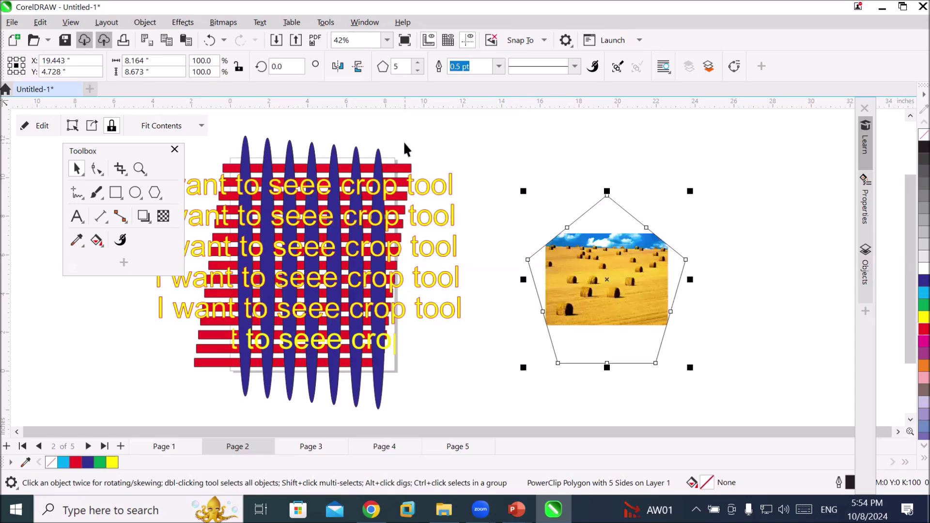
click(201, 126)
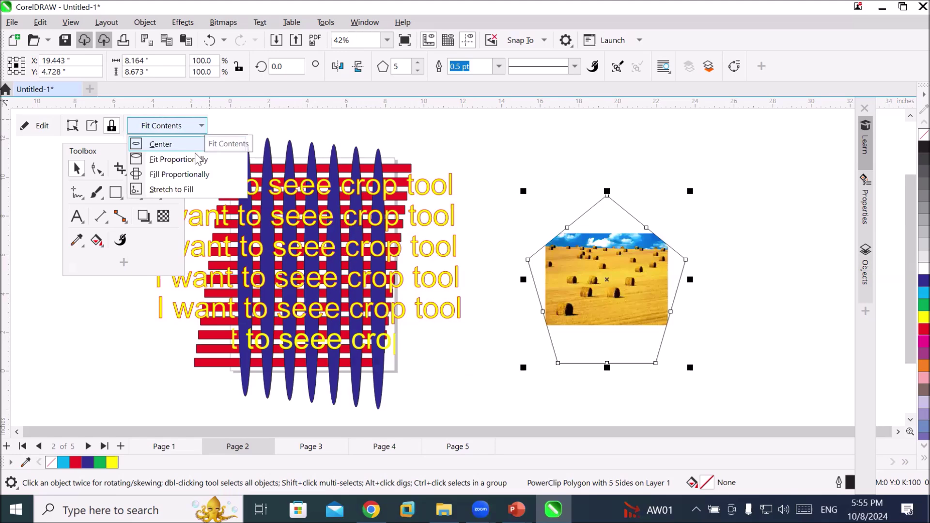
click(182, 193)
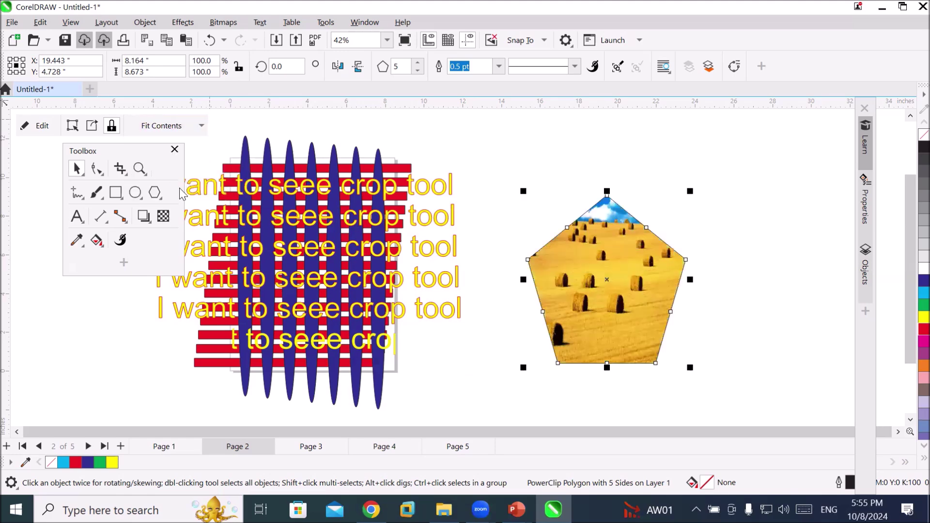
click(528, 147)
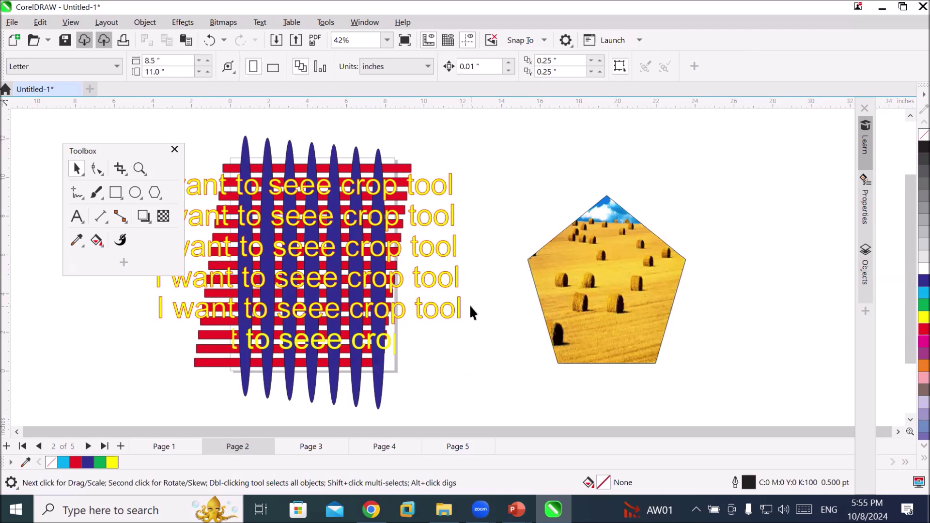
scroll(469, 304, down, 3)
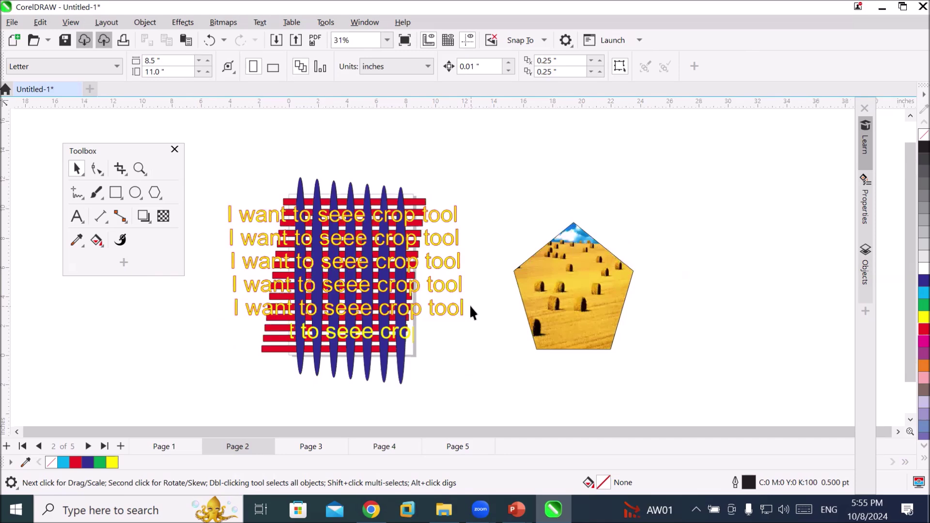
drag(228, 180, 422, 349)
drag(472, 391, 473, 391)
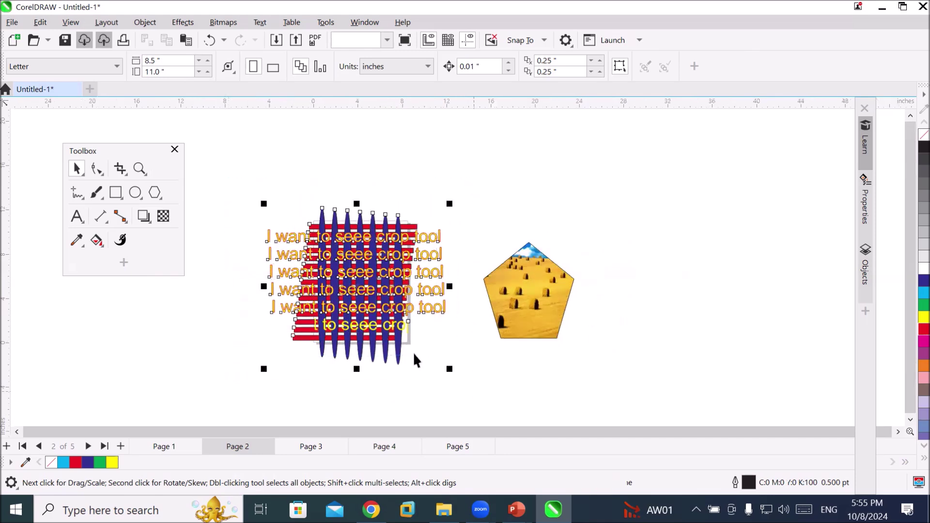
right_click(357, 290)
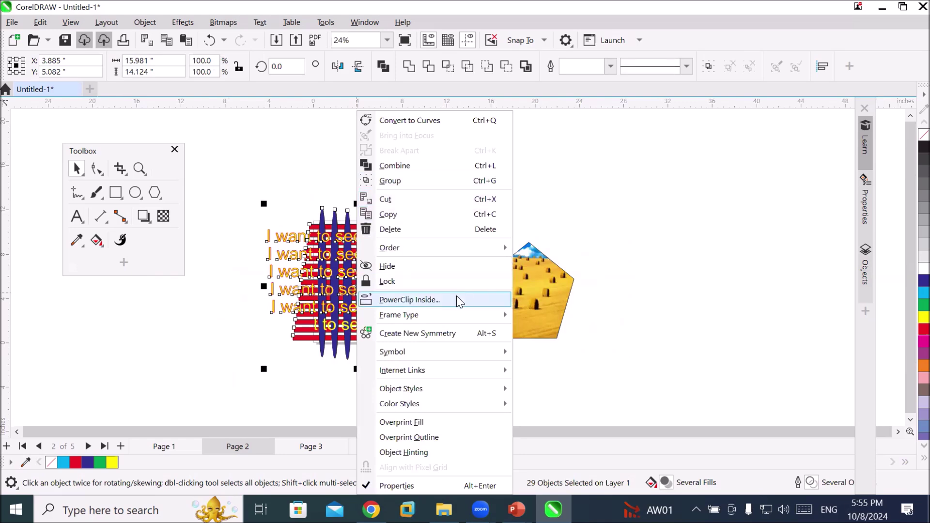
click(410, 299)
click(528, 331)
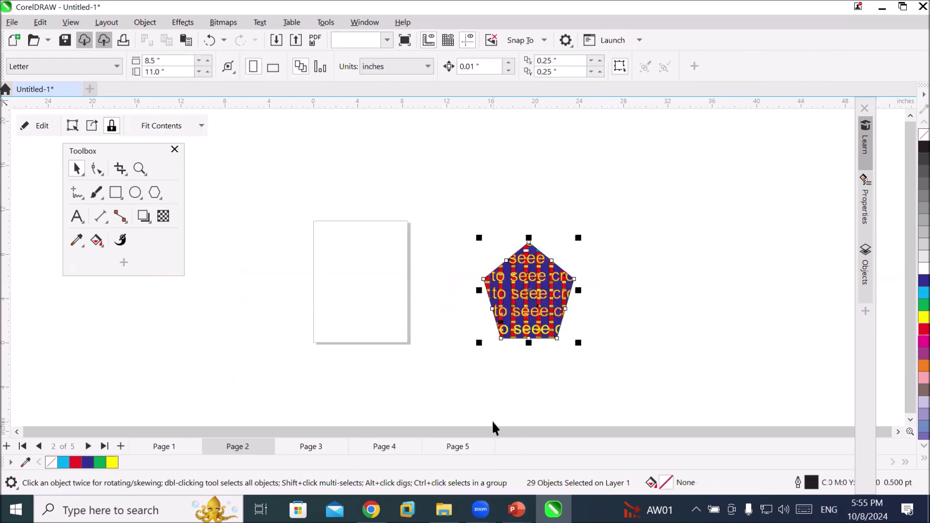
click(645, 276)
scroll(556, 288, up, 1)
scroll(557, 288, up, 1)
scroll(599, 344, up, 1)
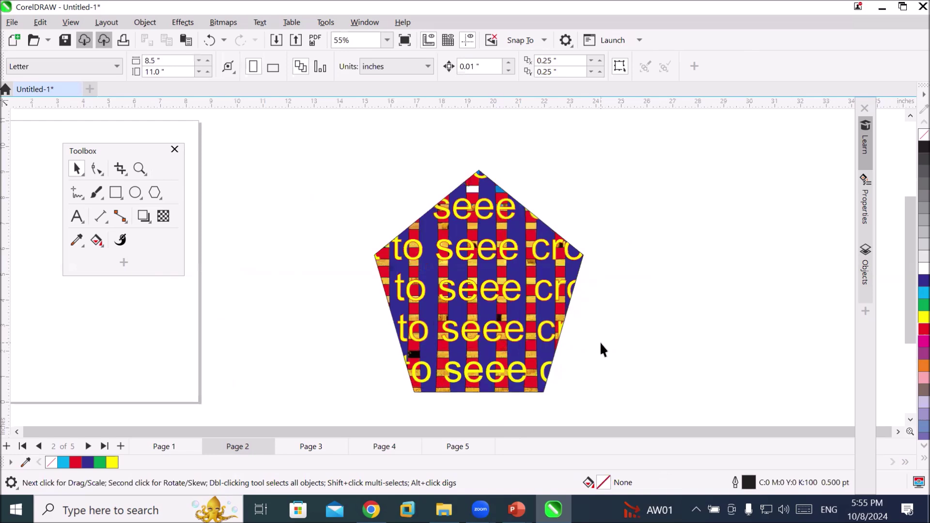
scroll(593, 335, down, 1)
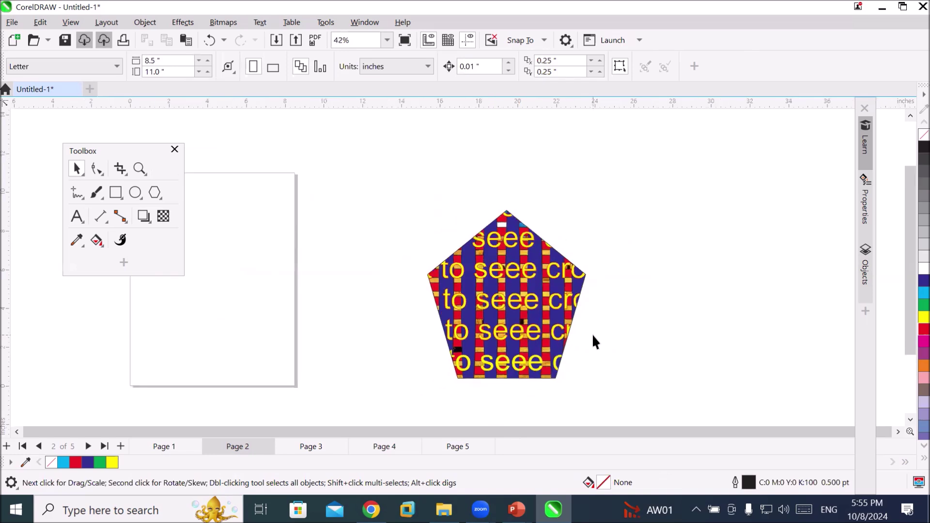
scroll(592, 335, down, 1)
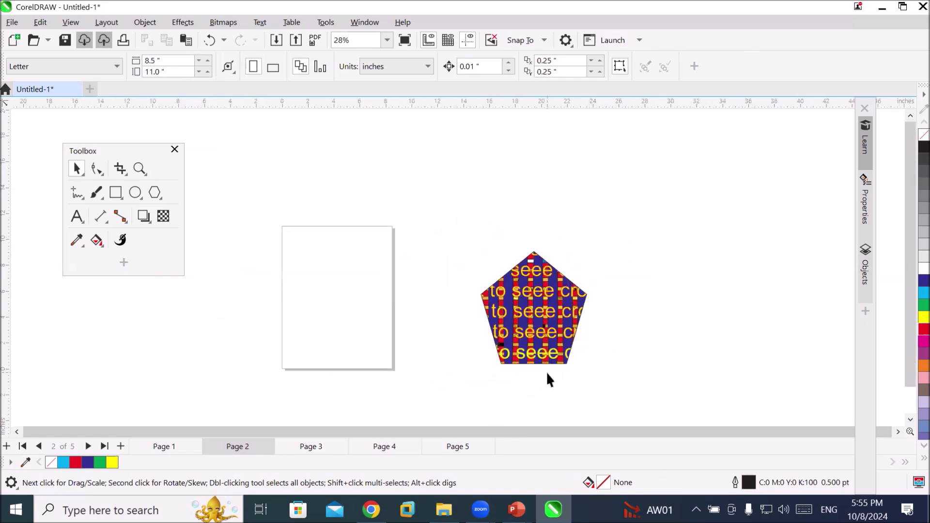
key(ctrl+z)
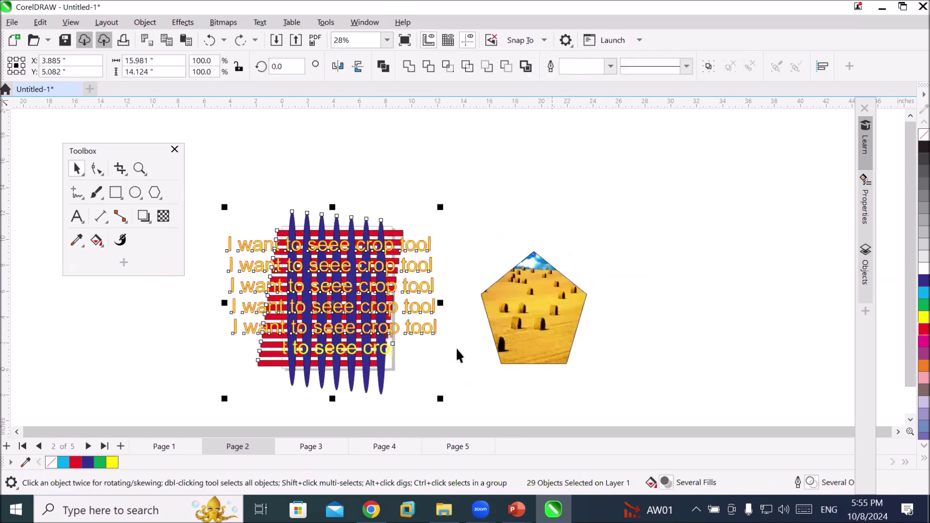
click(537, 321)
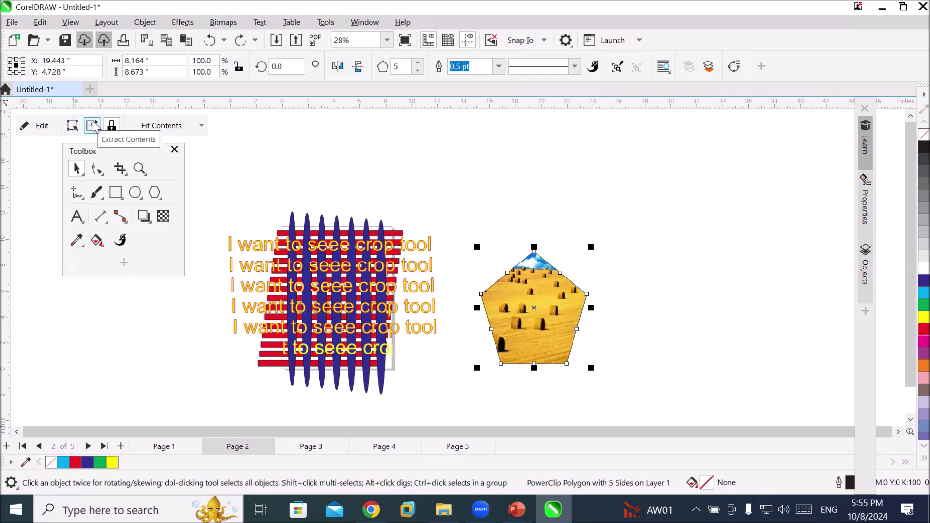
Extract the hay-field photo from the pentagon via Object > PowerClip and drag it over the woven artwork
click(145, 22)
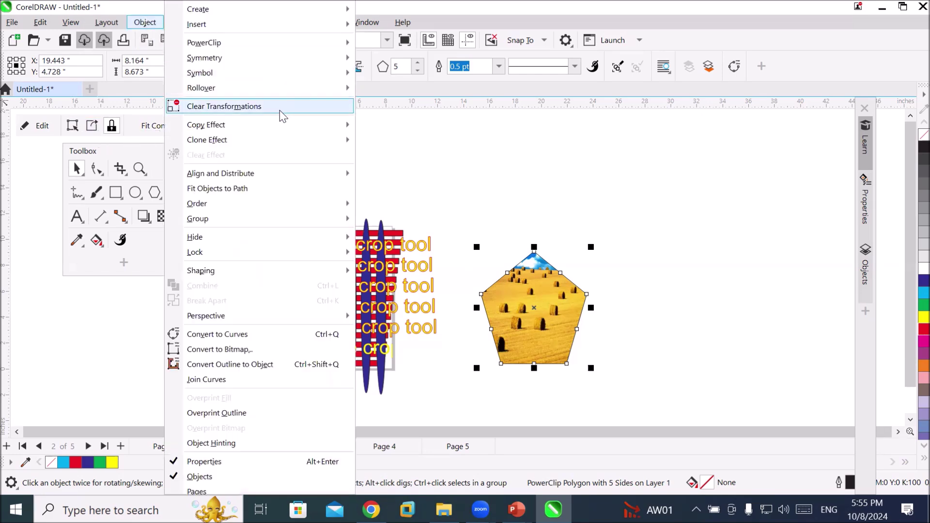
mouse_move(292, 41)
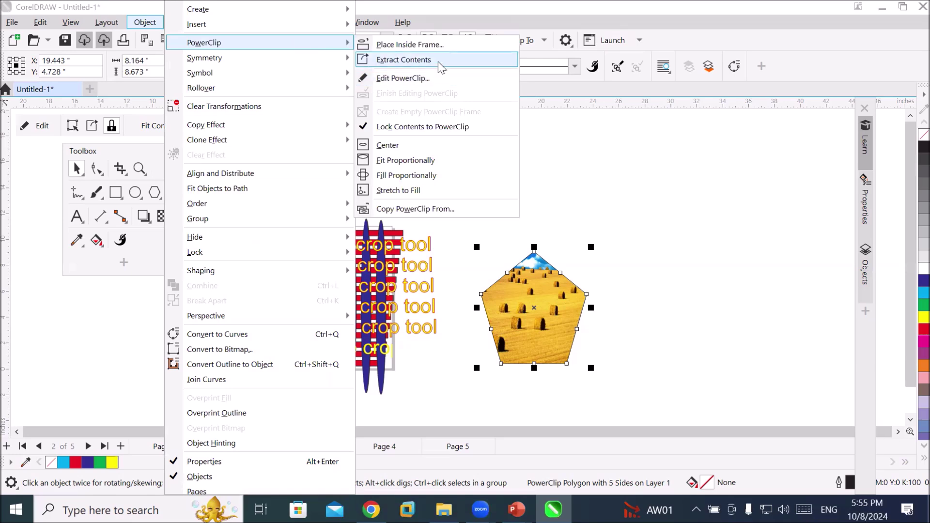
click(404, 60)
drag(539, 297, 350, 329)
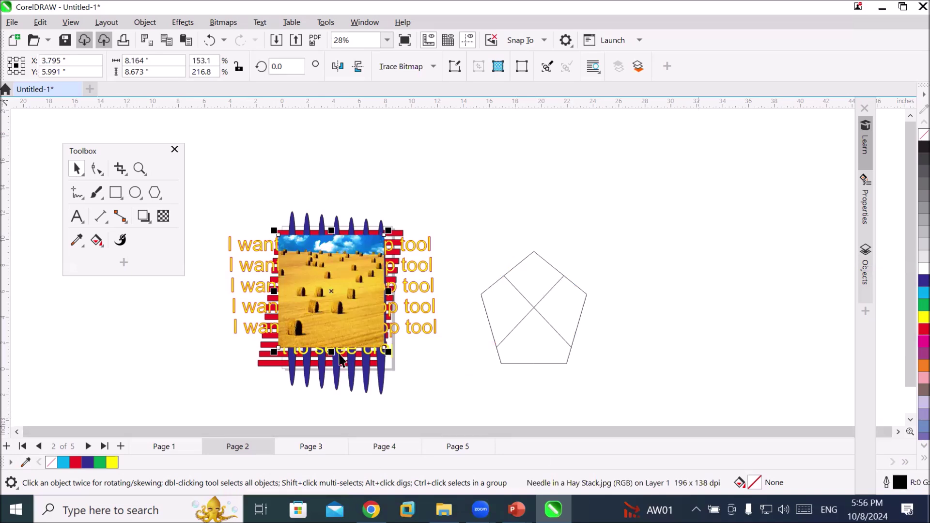
Zoom in on the photo and toggle it into rotate/skew mode and back to resize mode
scroll(334, 325, up, 1)
scroll(334, 326, up, 1)
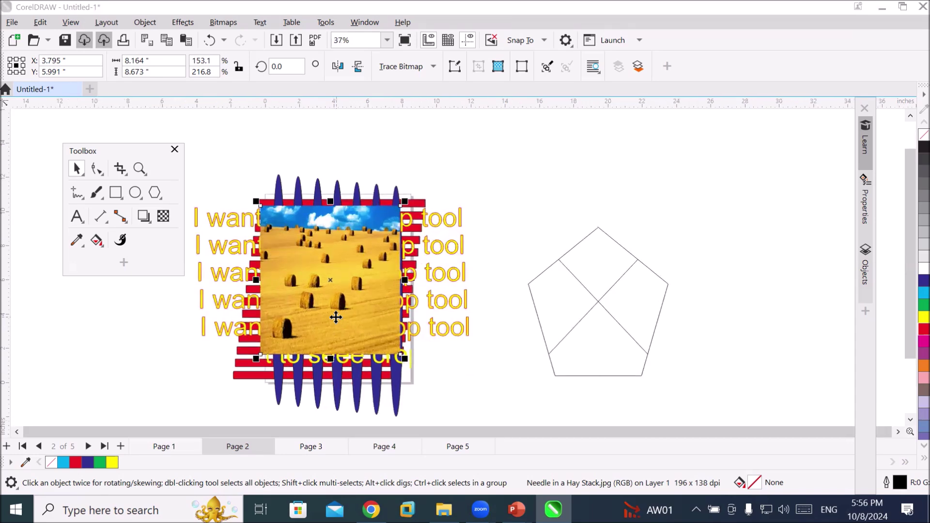
click(335, 316)
click(336, 315)
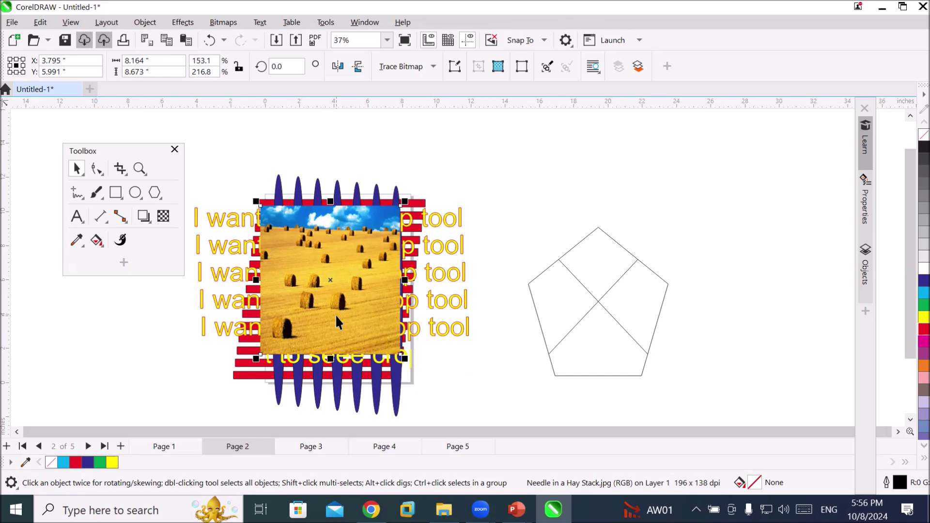
Browse the Object menu's Shaping and Order submenus, then dismiss it without applying anything
click(146, 25)
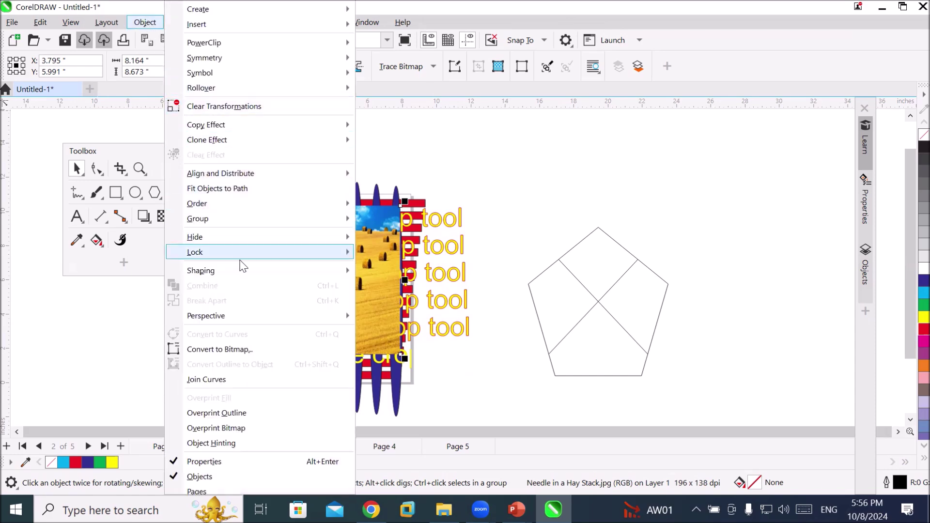
mouse_move(238, 267)
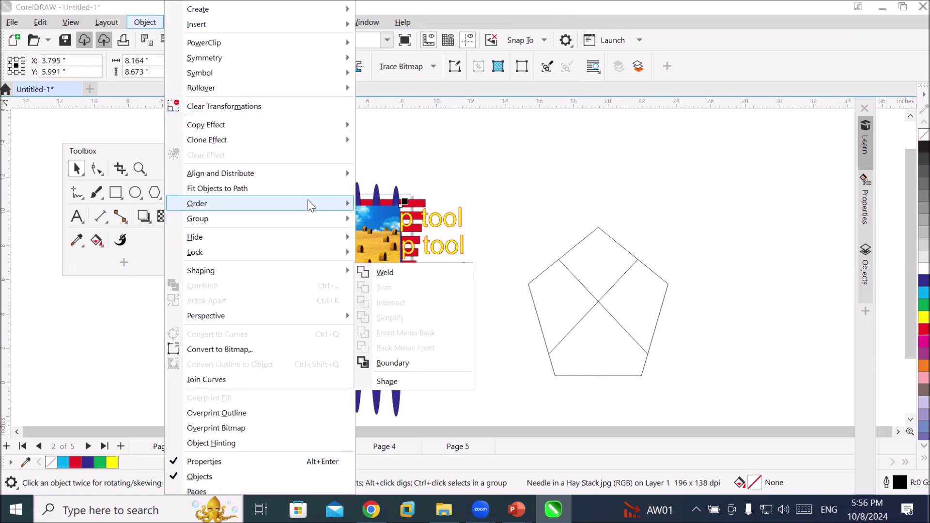
mouse_move(308, 201)
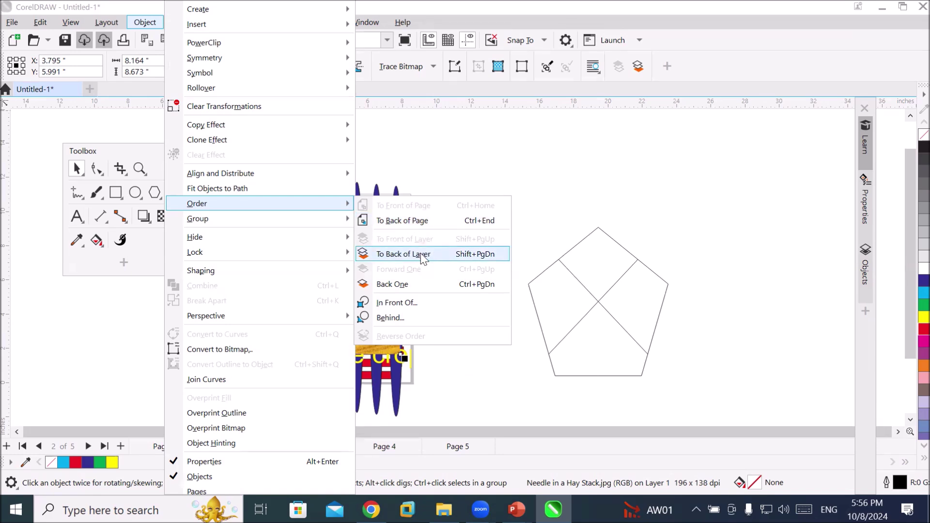
click(410, 175)
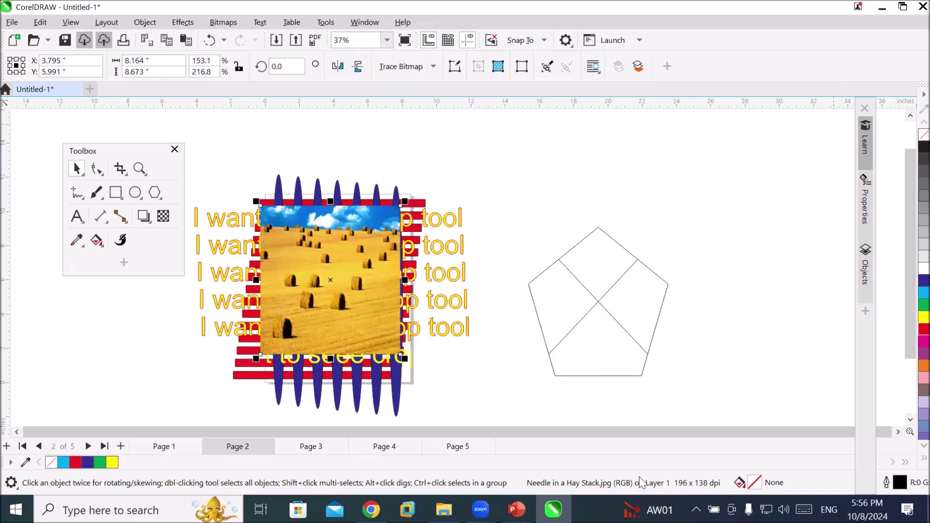
In the Objects docker, try dragging the hay stack photo down the order, undoing its move onto page 3
click(870, 275)
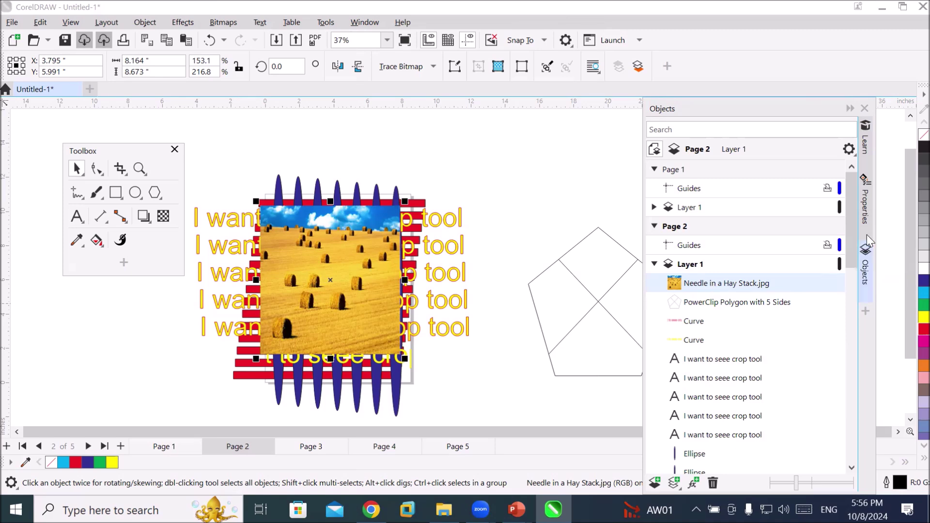
click(688, 267)
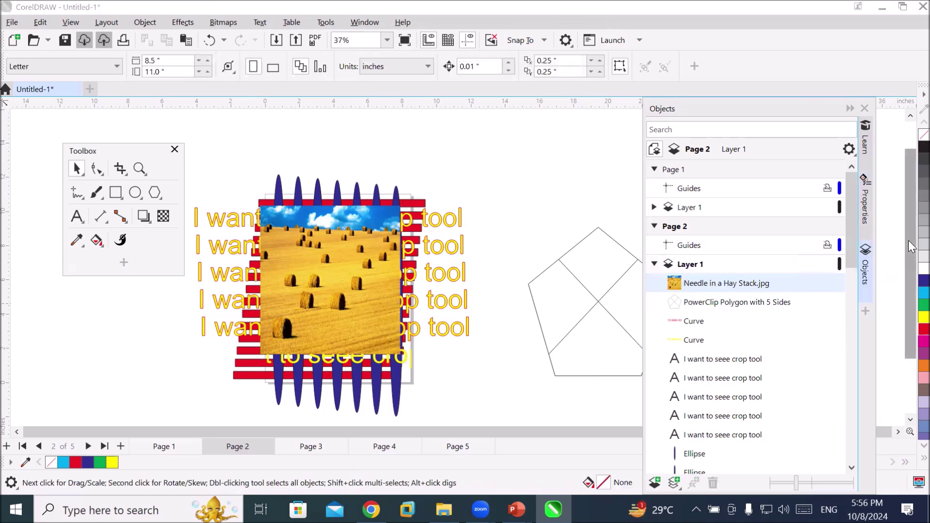
drag(851, 256, 851, 279)
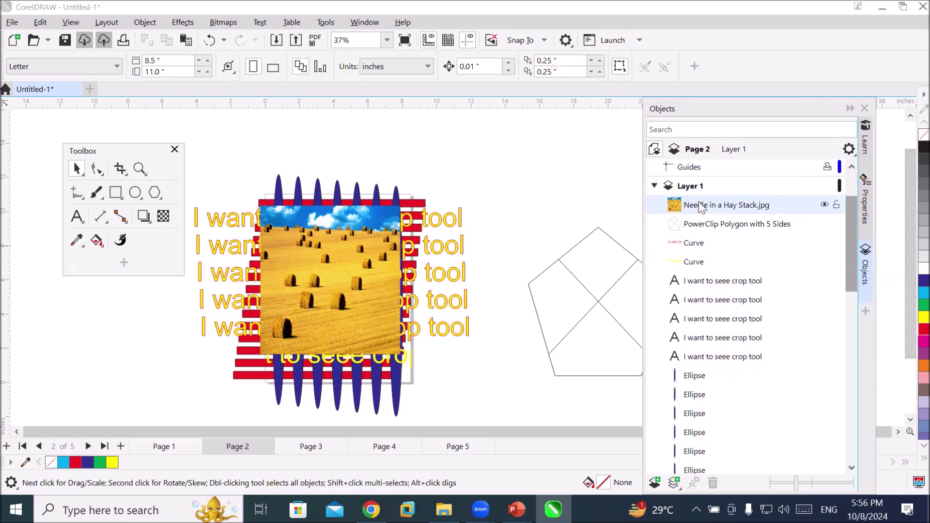
drag(704, 204, 695, 229)
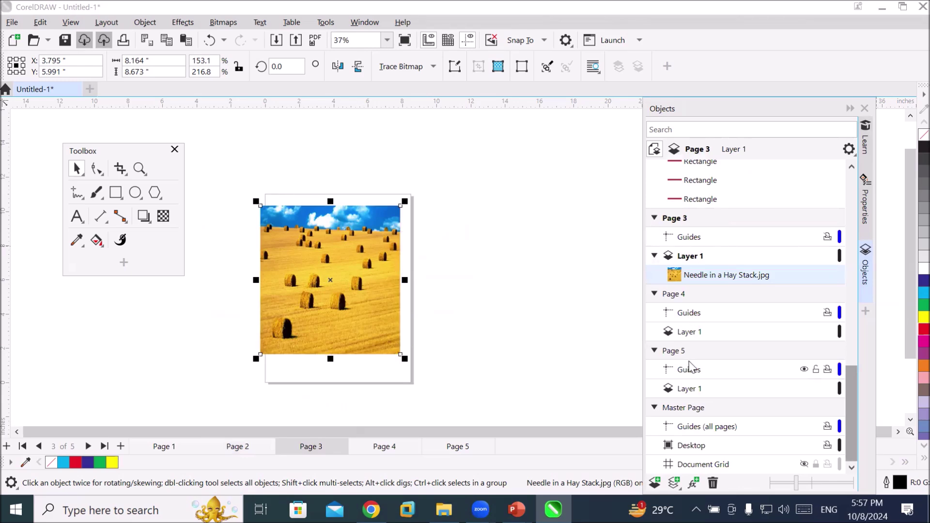
key(ctrl+z)
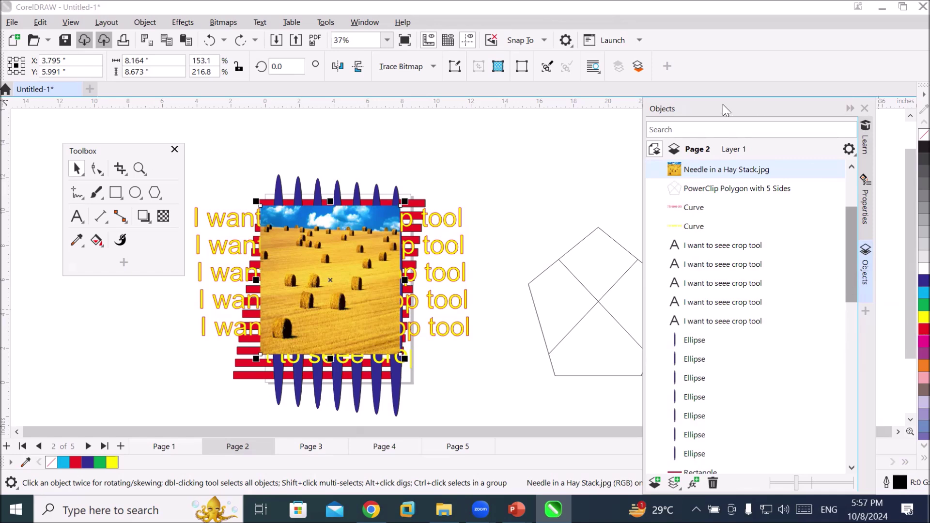
Send Needle in a Hay Stack.jpg to the back of the layer with Order > To Back of Layer
drag(723, 105, 719, 60)
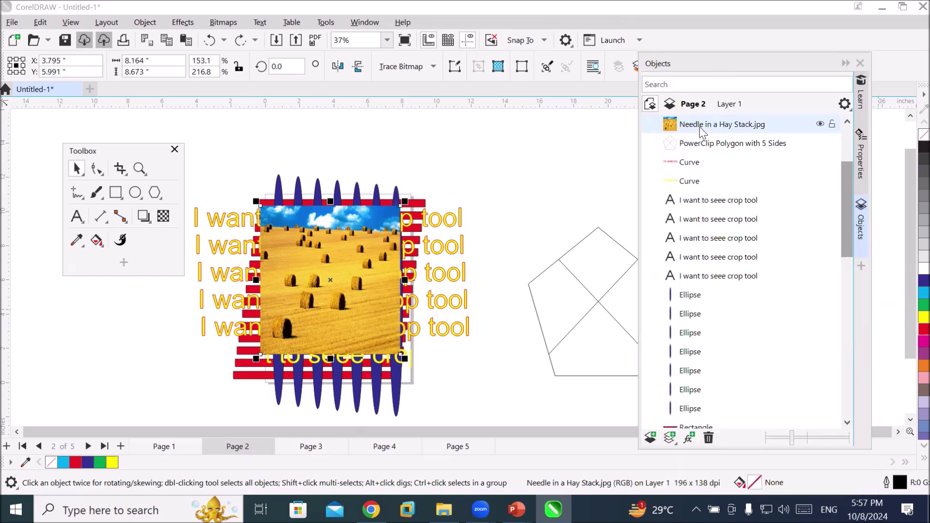
right_click(700, 130)
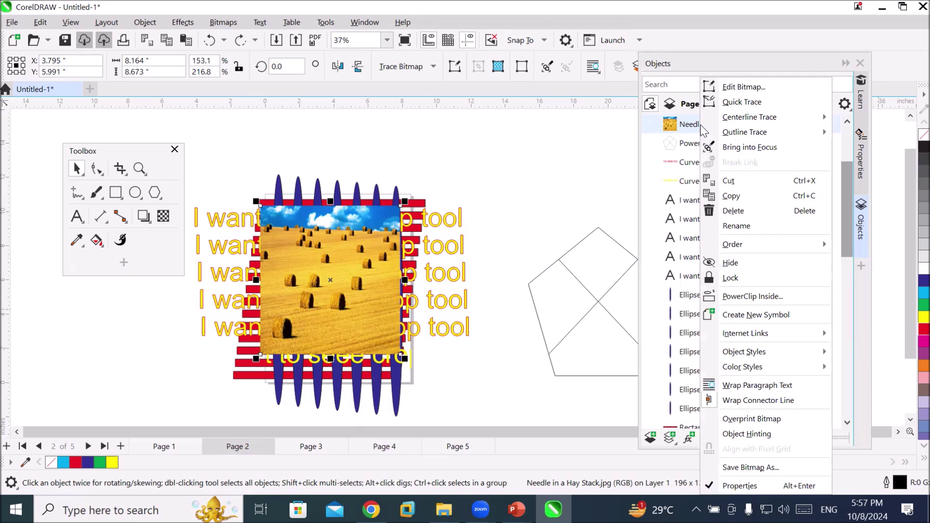
mouse_move(744, 242)
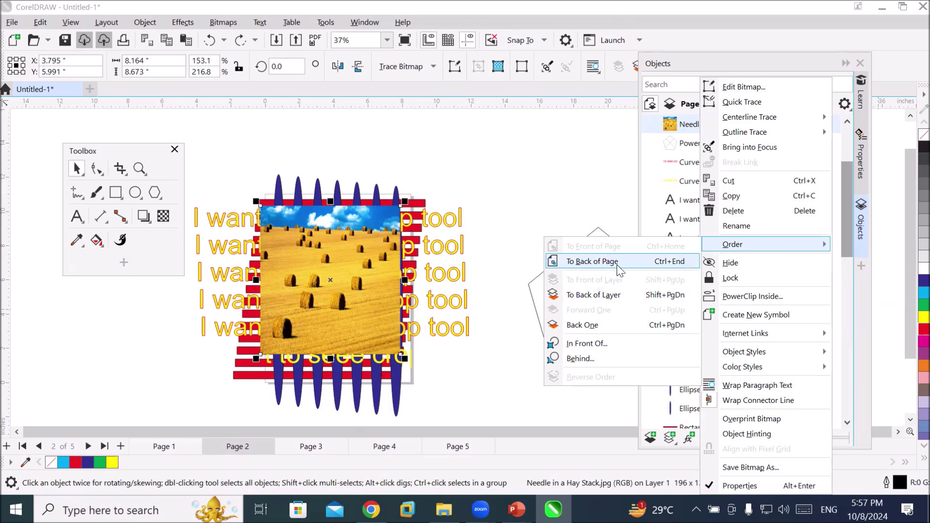
click(612, 294)
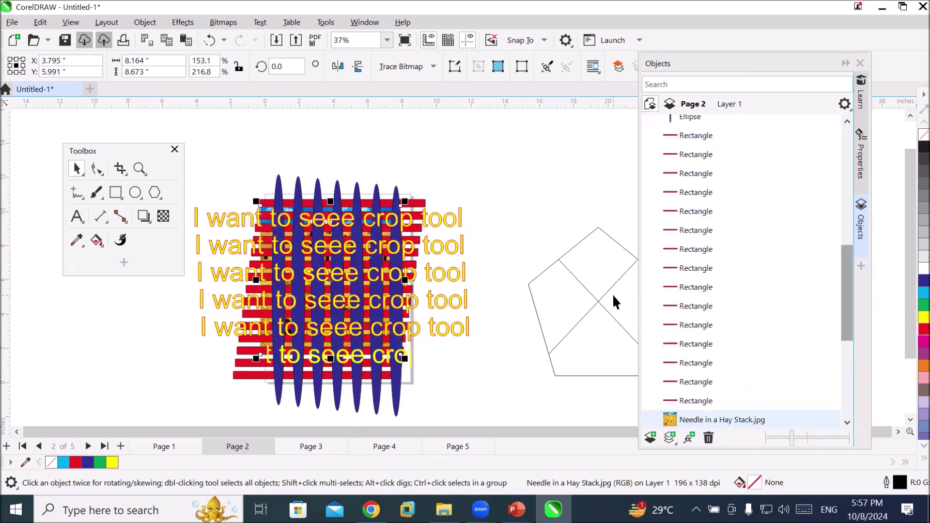
PowerClip all 30 woven artwork pieces inside the pentagon, then deselect it
scroll(353, 294, up, 4)
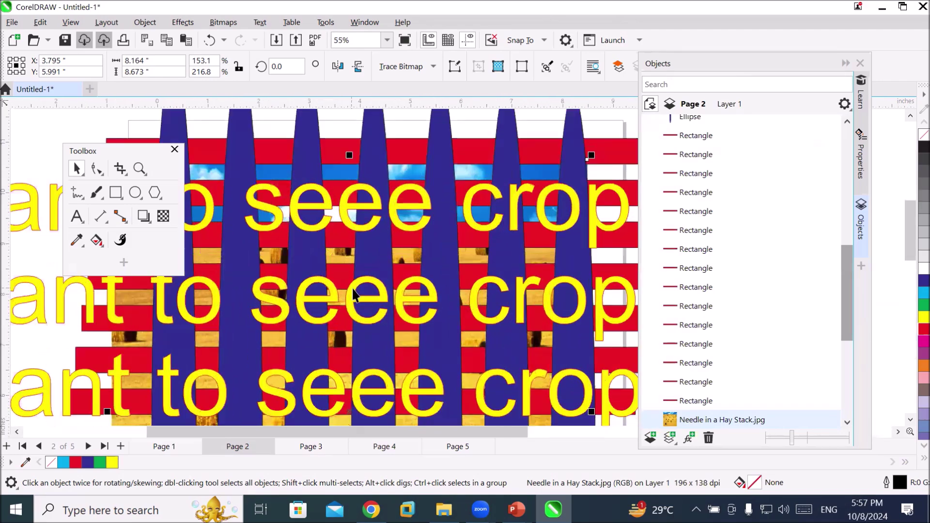
scroll(353, 294, up, 8)
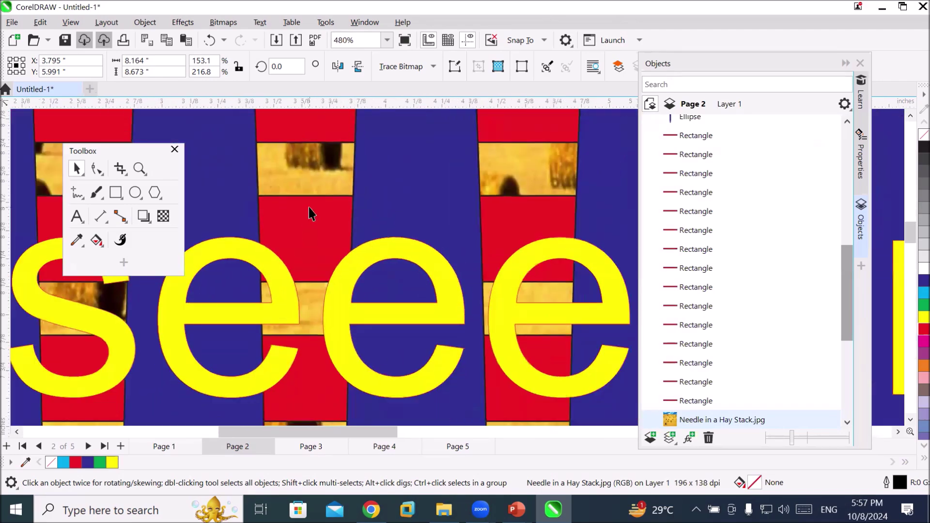
scroll(309, 207, down, 8)
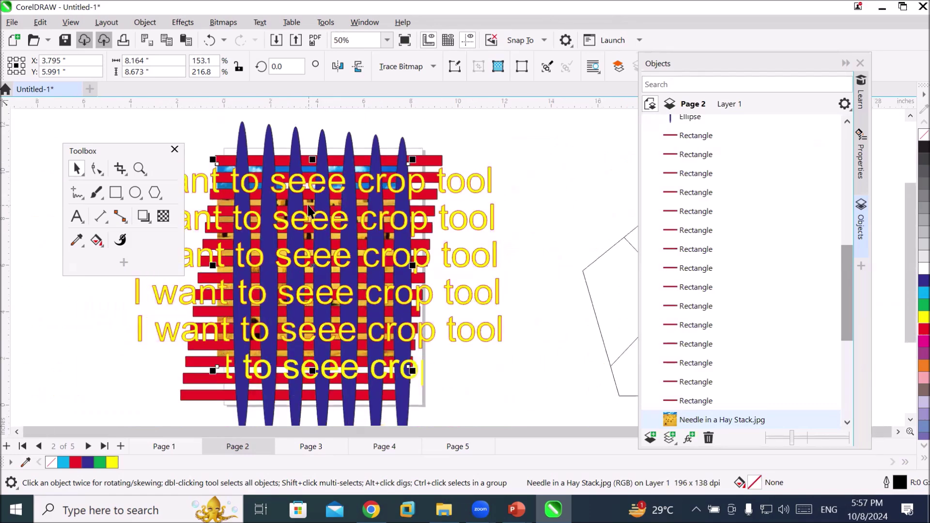
scroll(310, 207, down, 2)
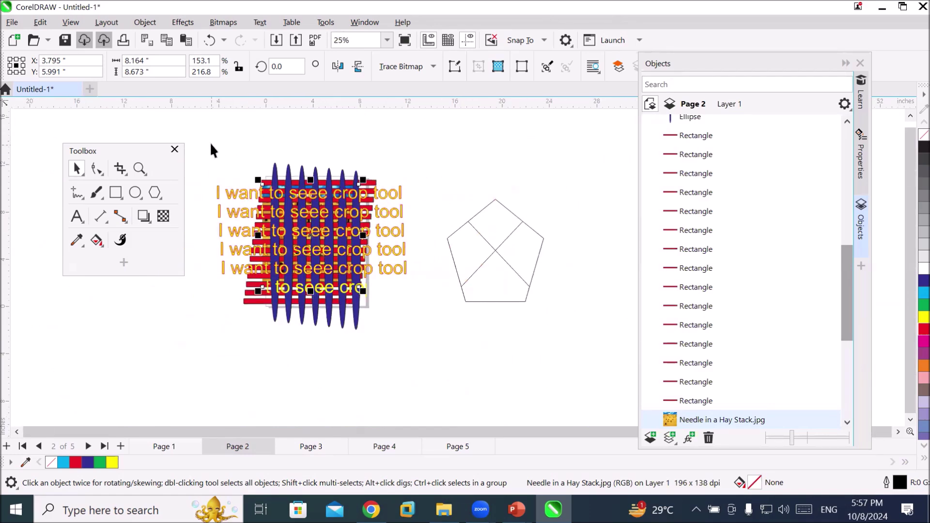
drag(198, 140, 284, 291)
drag(396, 355, 416, 356)
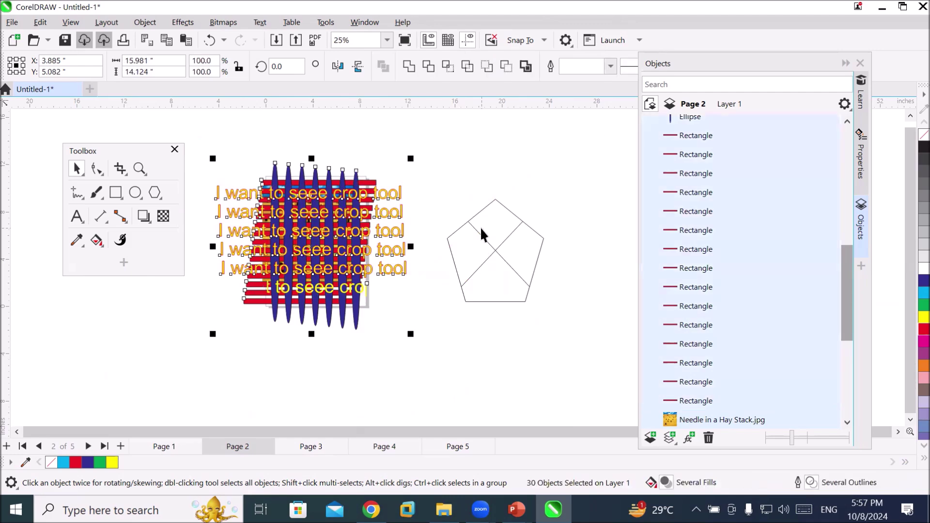
right_click(292, 234)
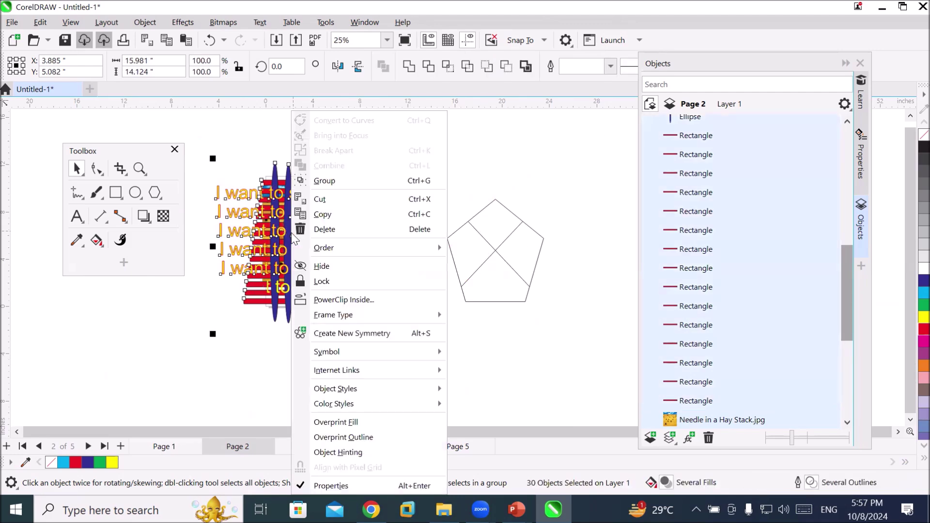
click(377, 309)
click(474, 254)
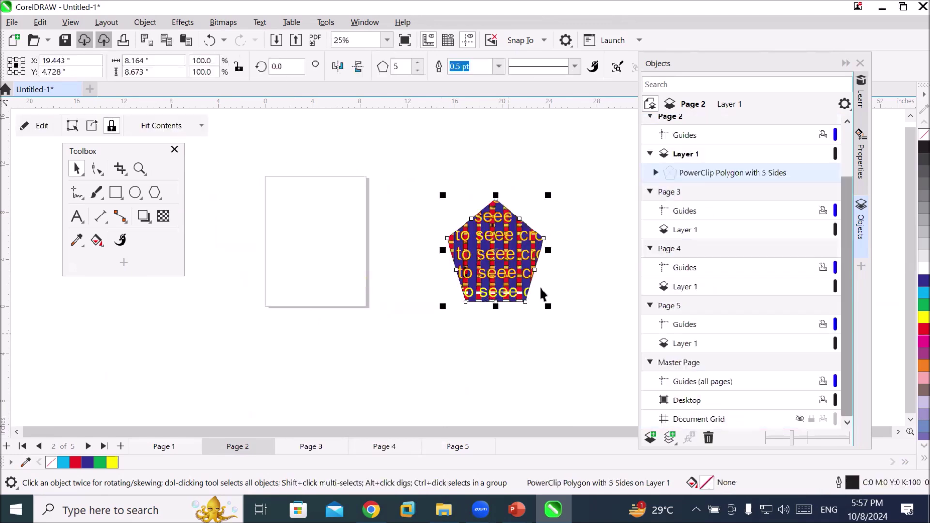
scroll(471, 257, up, 5)
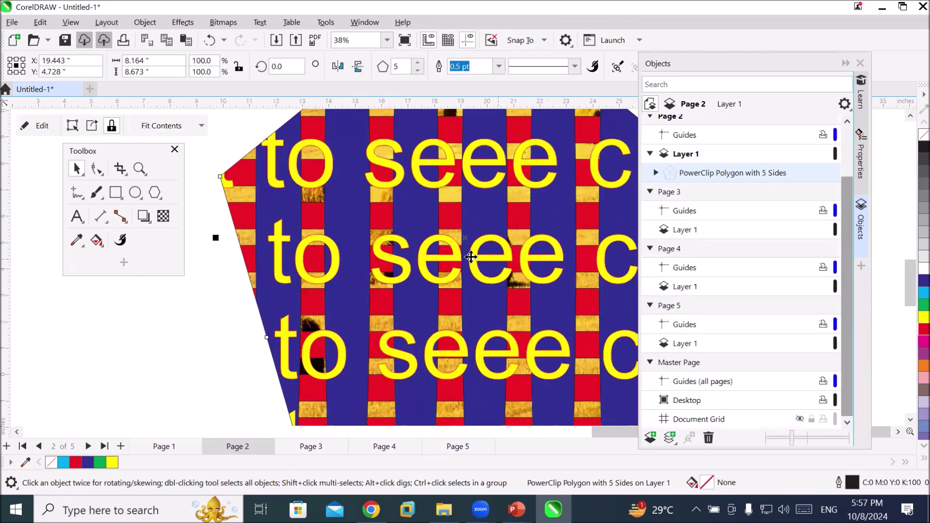
scroll(471, 257, up, 6)
scroll(466, 254, down, 2)
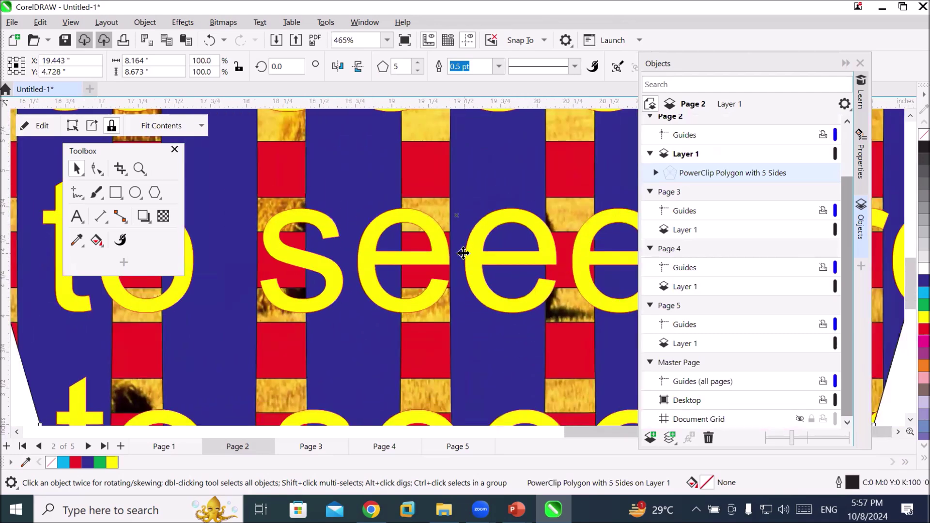
scroll(463, 252, down, 6)
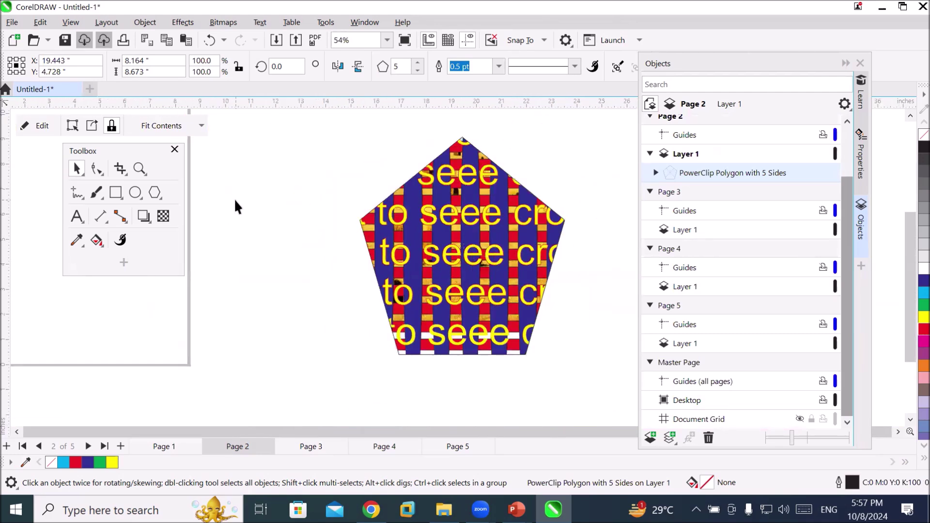
click(234, 199)
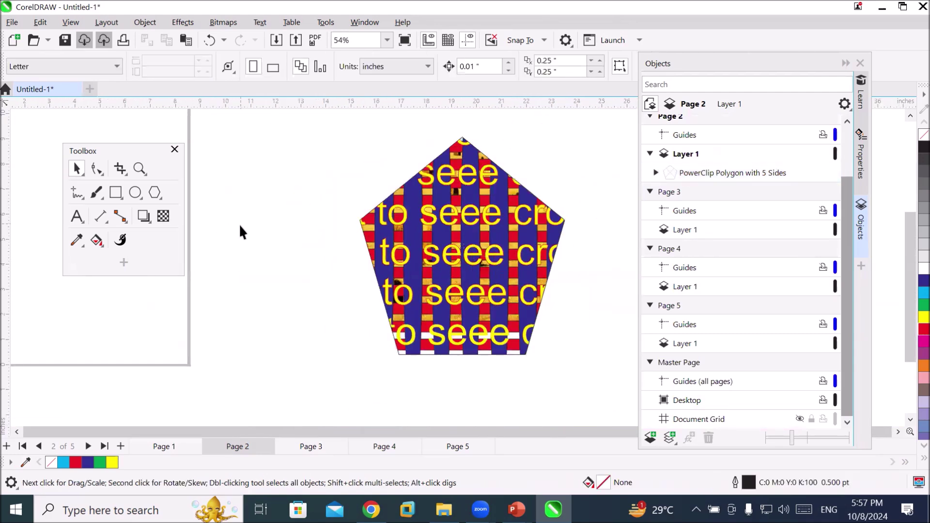
Switch to blank page 3
click(117, 171)
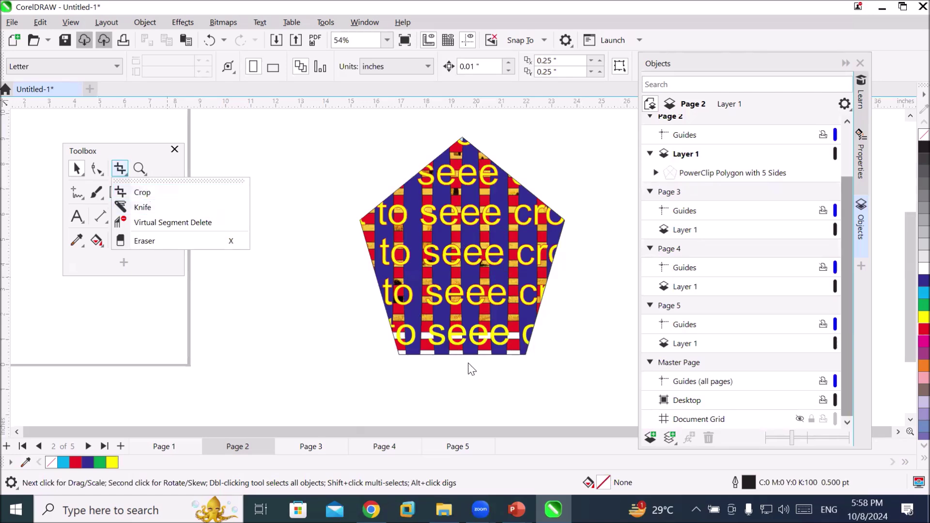
click(379, 420)
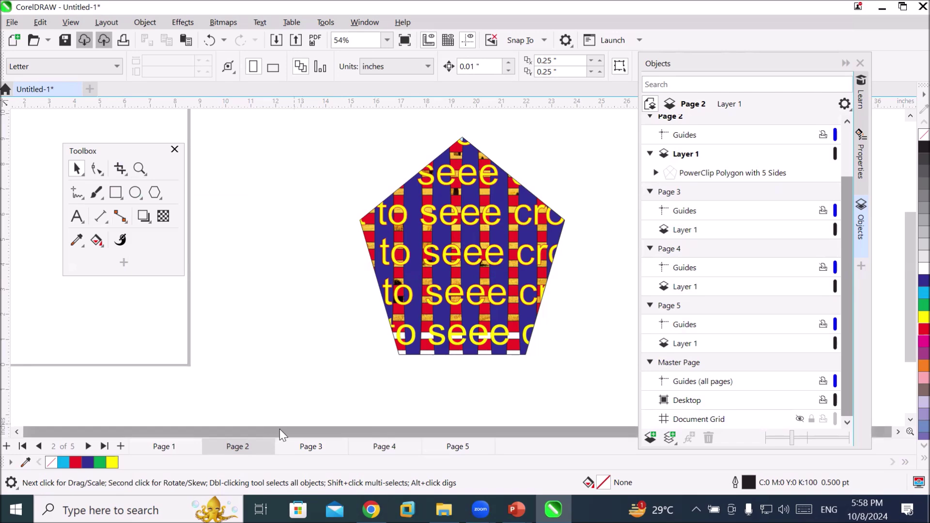
scroll(362, 390, down, 4)
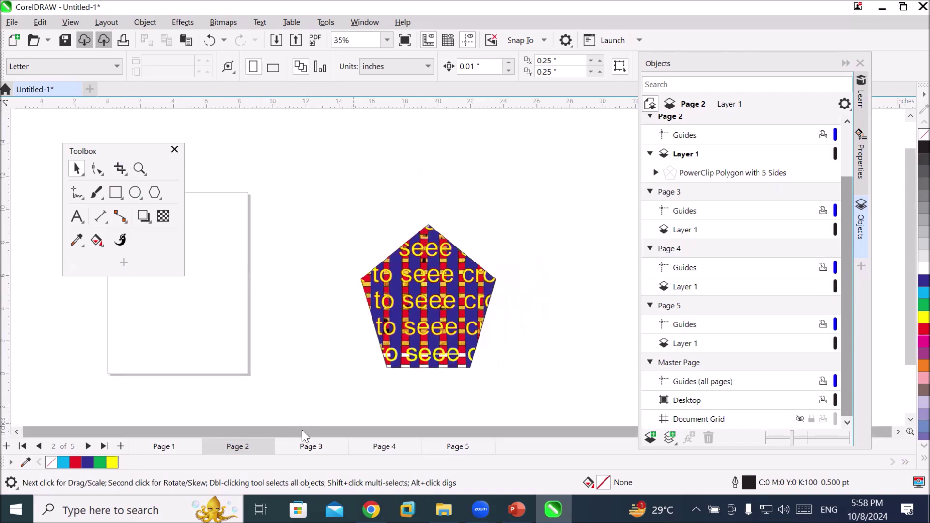
click(315, 447)
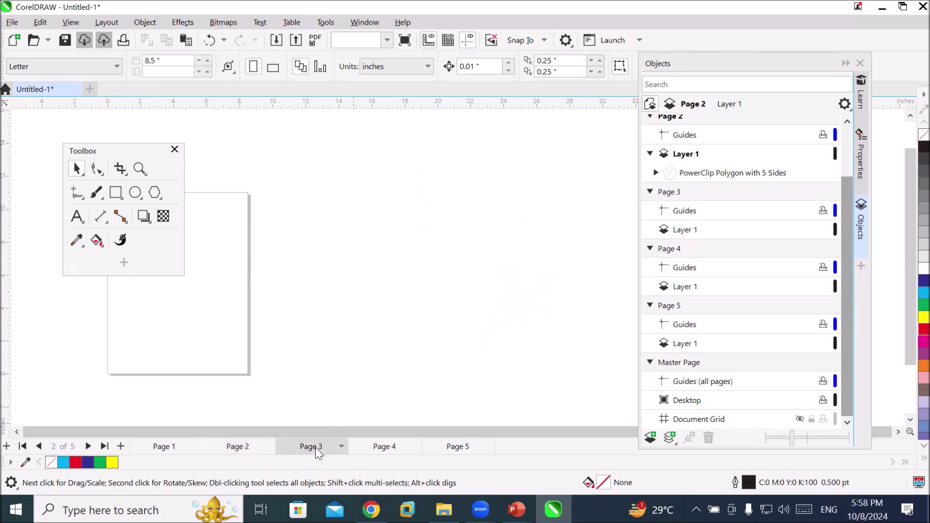
Zoom To Page and move the floating Toolbox off the page to the left
click(100, 150)
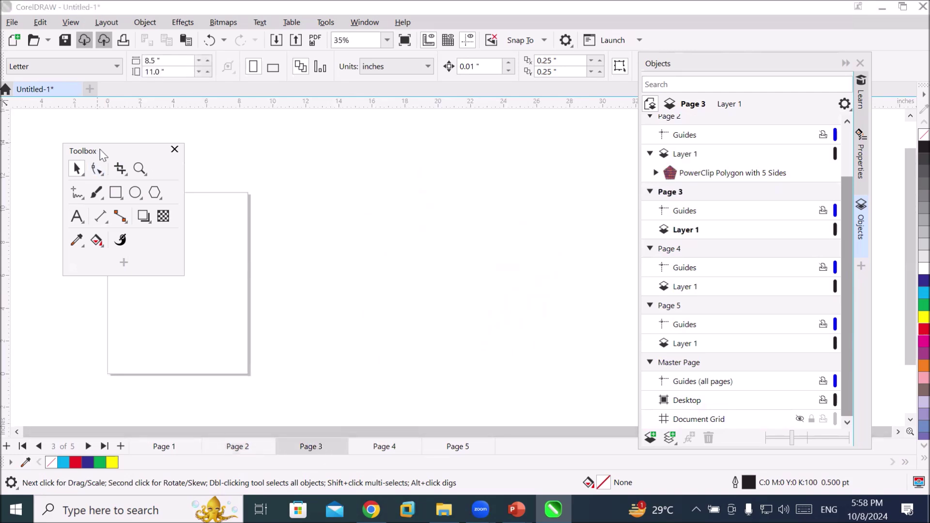
drag(100, 150, 521, 171)
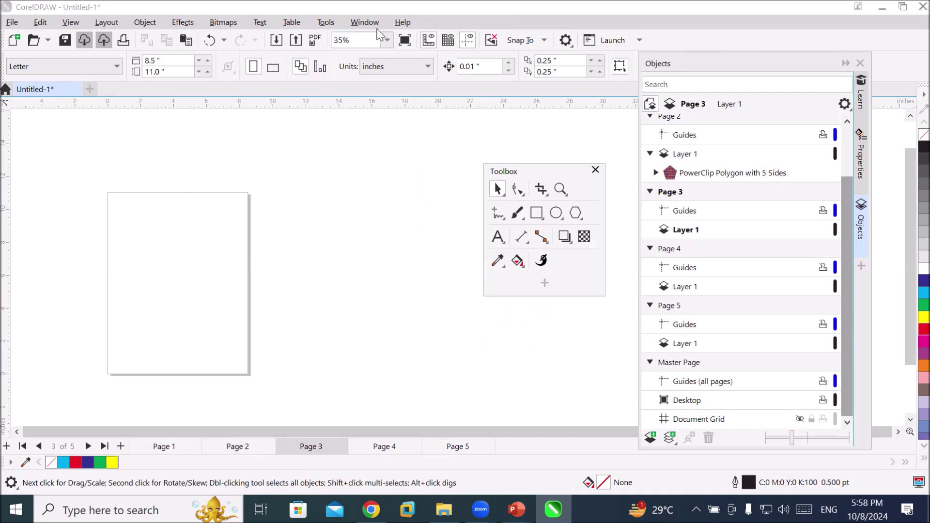
click(387, 40)
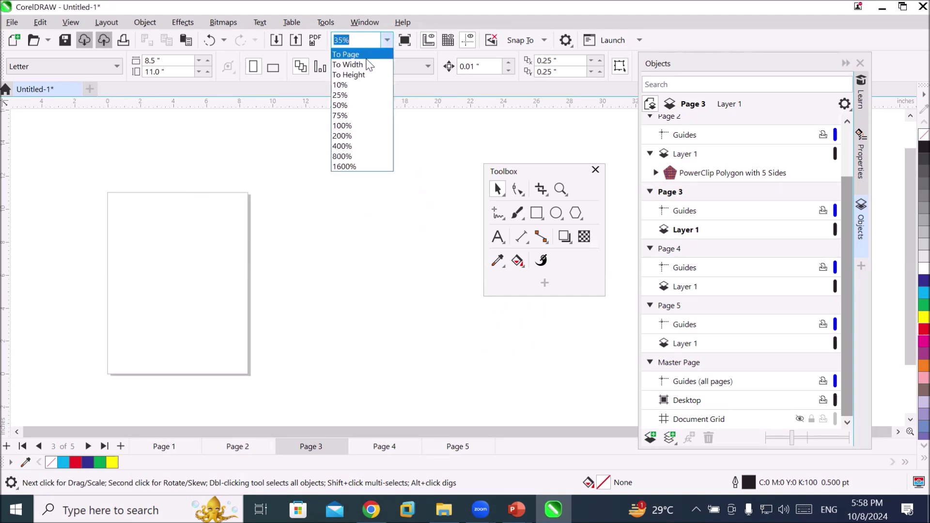
click(361, 54)
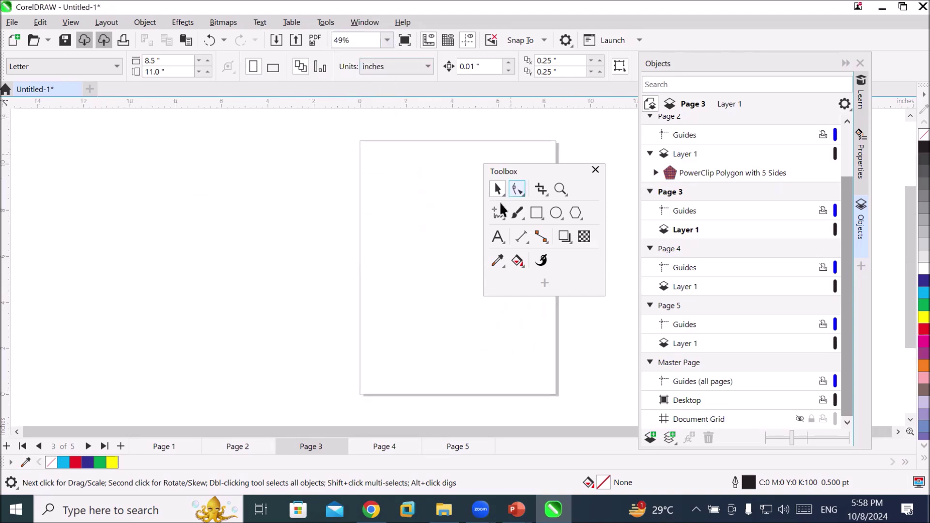
click(531, 175)
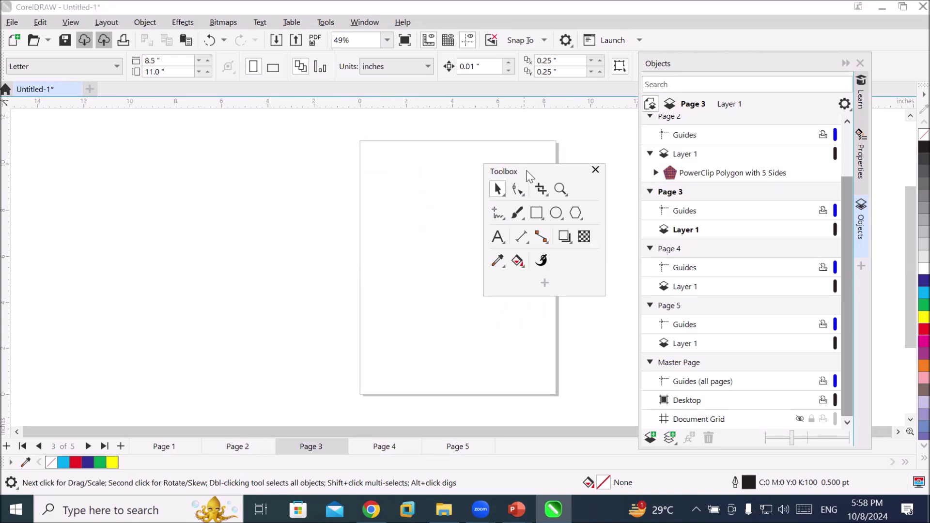
drag(527, 171, 141, 184)
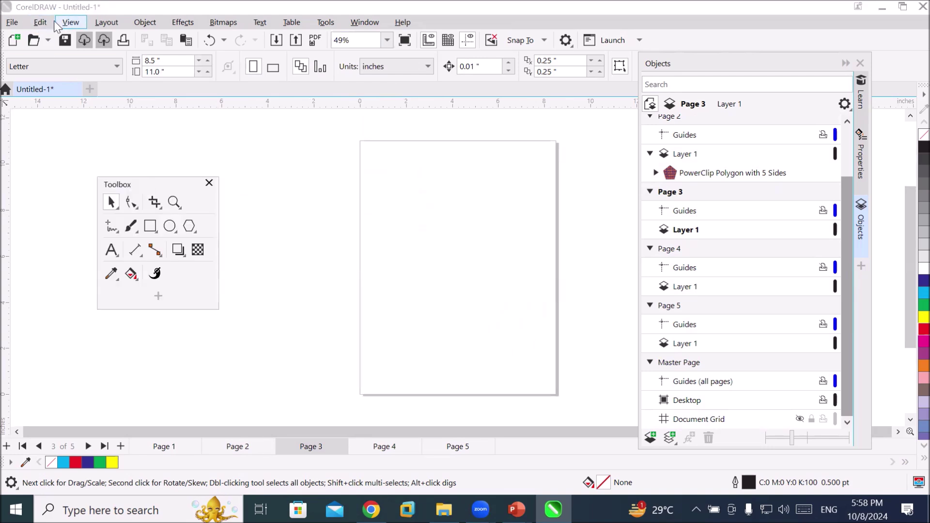
Import Needle in a Hay Stack, Mountain Scape and both Mount Taranaki photos, placing the copy top-left
click(13, 23)
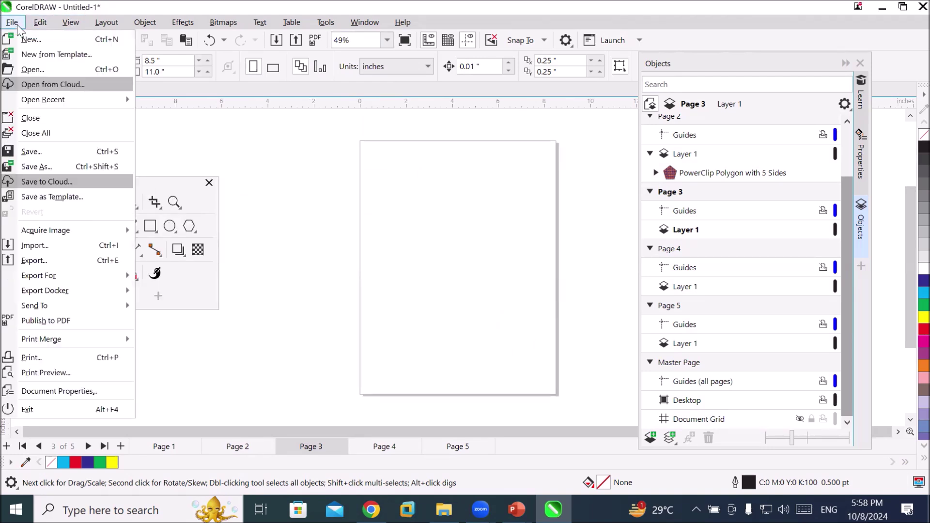
click(61, 246)
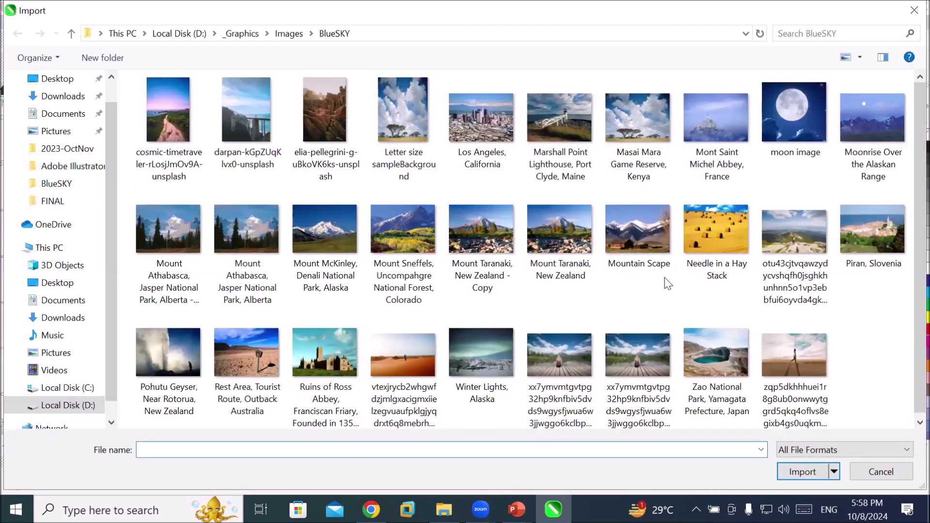
click(703, 237)
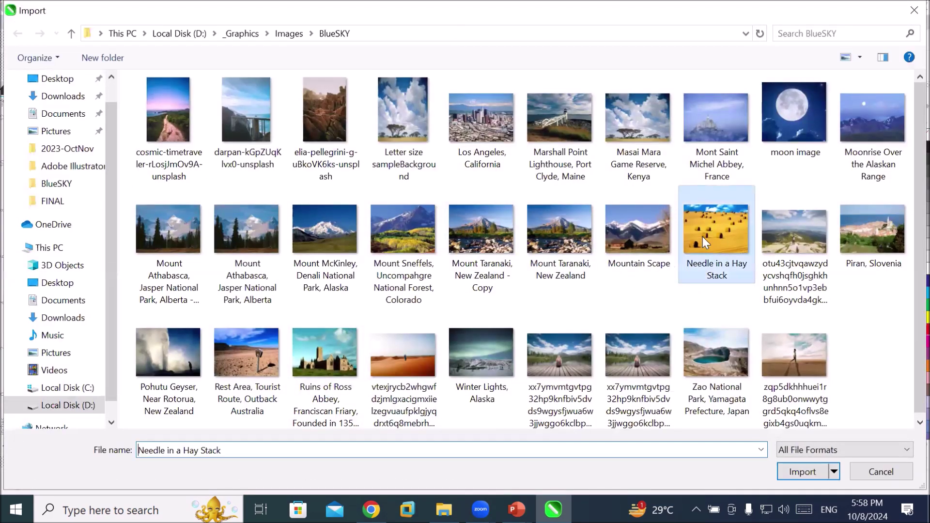
ctrl+click(641, 238)
ctrl+click(542, 228)
ctrl+click(485, 232)
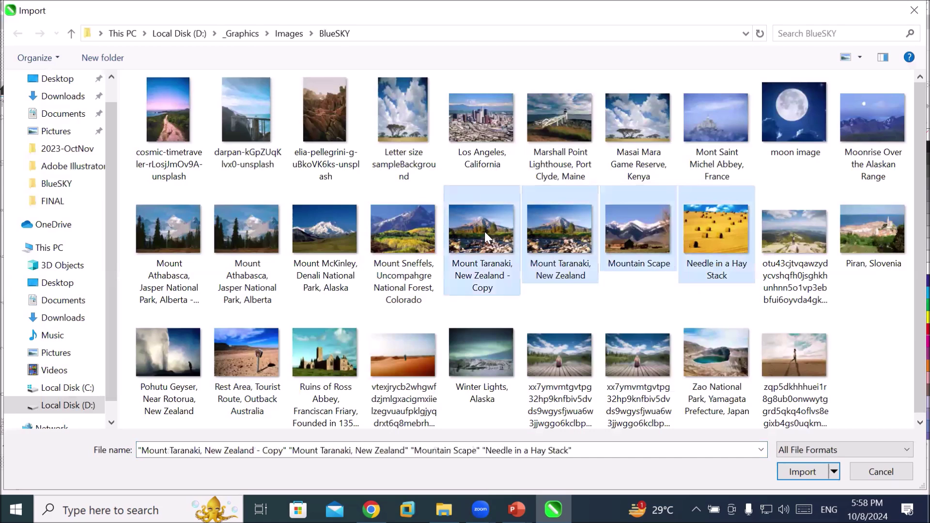
click(792, 472)
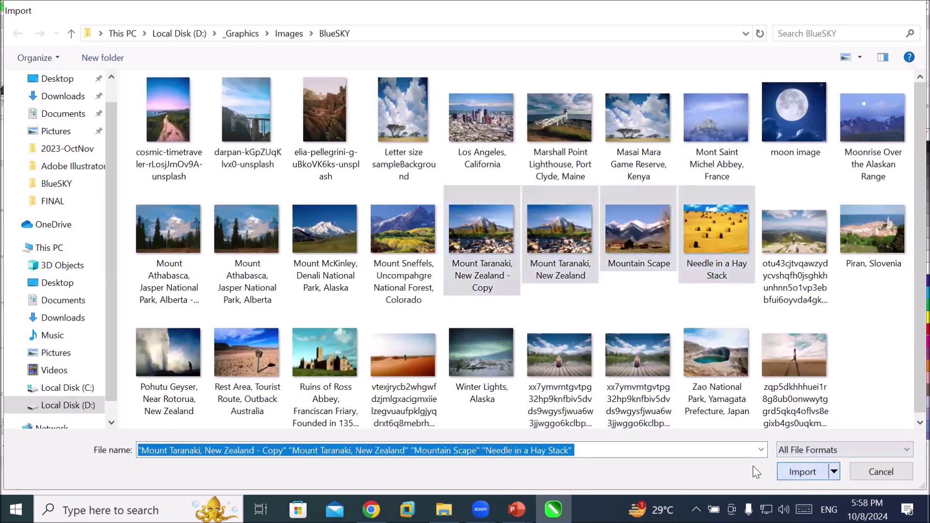
drag(362, 142, 473, 271)
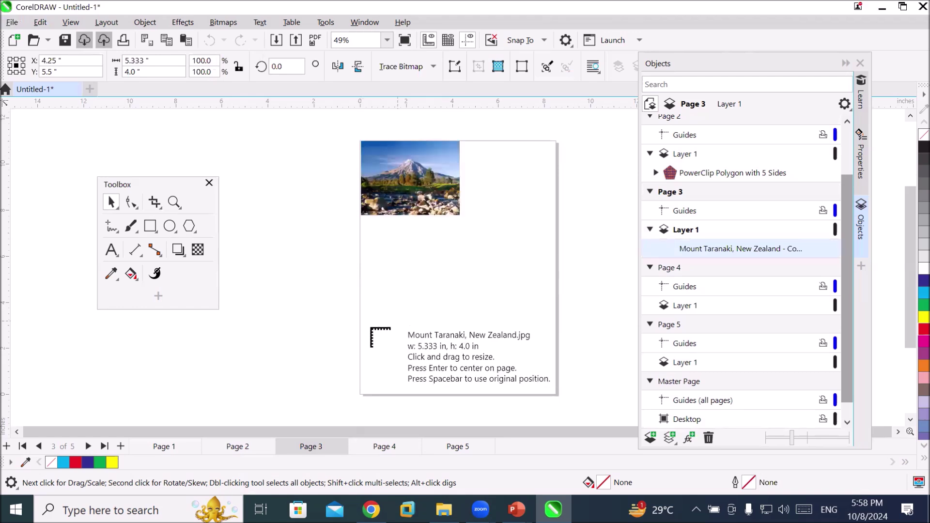
Place Mount Taranaki, Mountain Scape and Needle in a Hay Stack on page 3
click(362, 319)
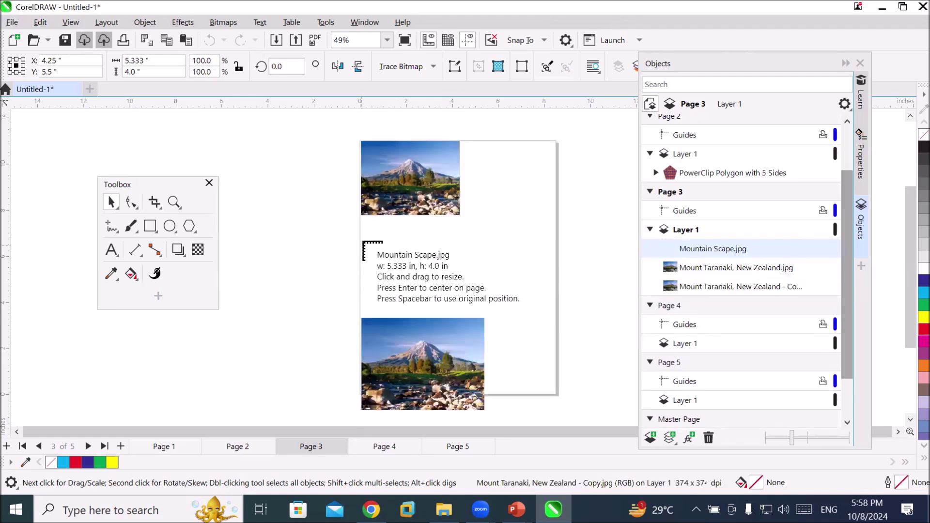
drag(473, 233, 577, 359)
drag(515, 130, 585, 246)
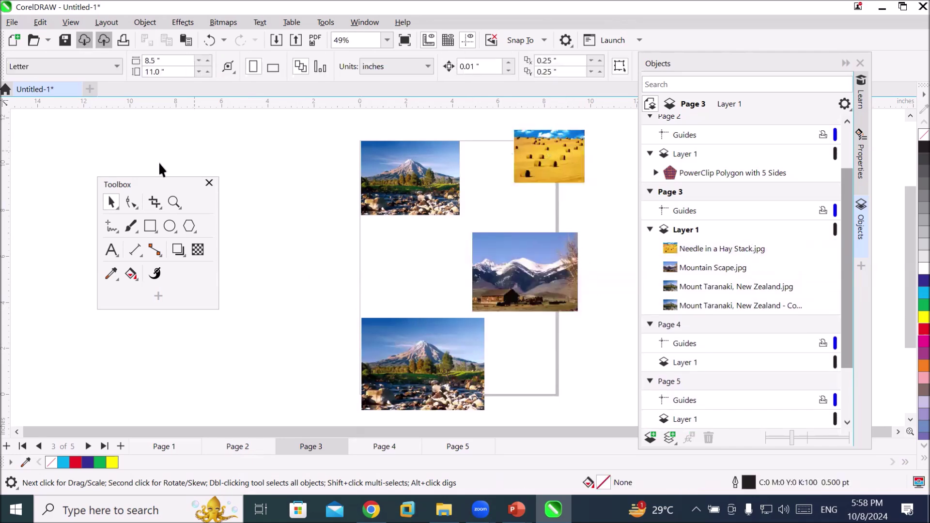
Resize and move the photos into a two-by-two grid, then select all four
drag(556, 160, 566, 227)
drag(517, 285, 406, 271)
drag(406, 354, 513, 254)
drag(594, 314, 544, 286)
click(594, 335)
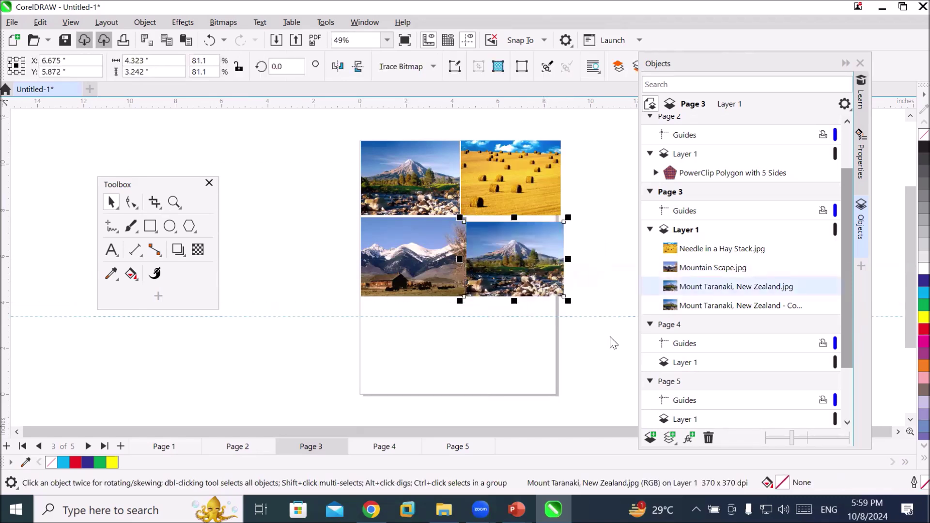
click(573, 357)
drag(574, 349, 586, 351)
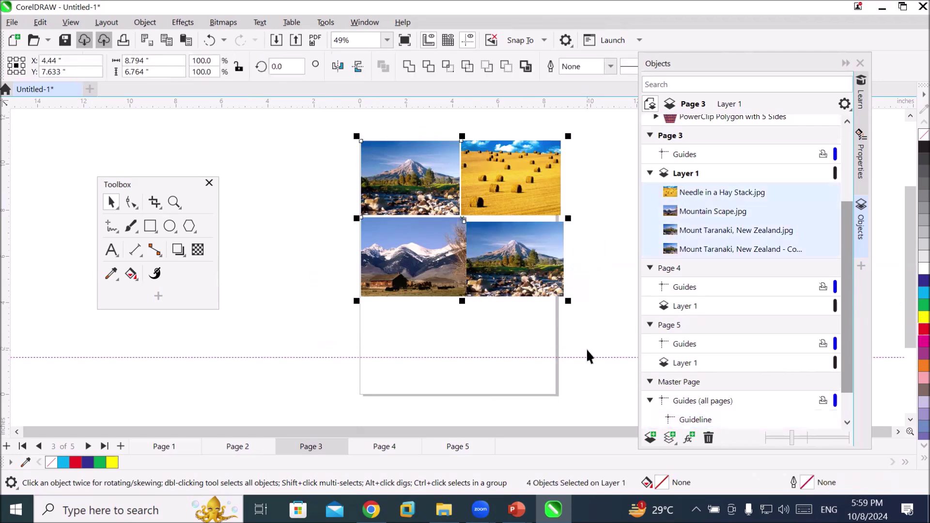
Crop the four-photo grid to an inner rectangle, then deselect it
click(155, 202)
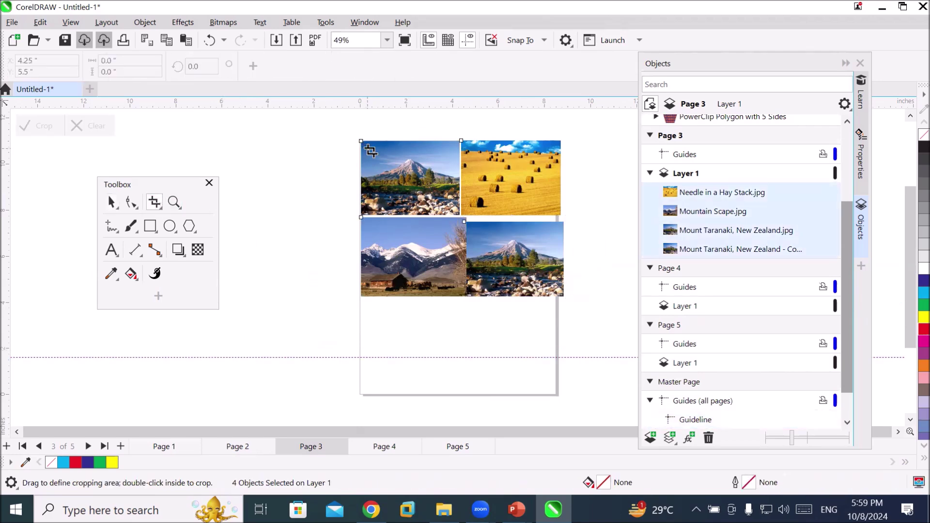
drag(387, 157, 536, 276)
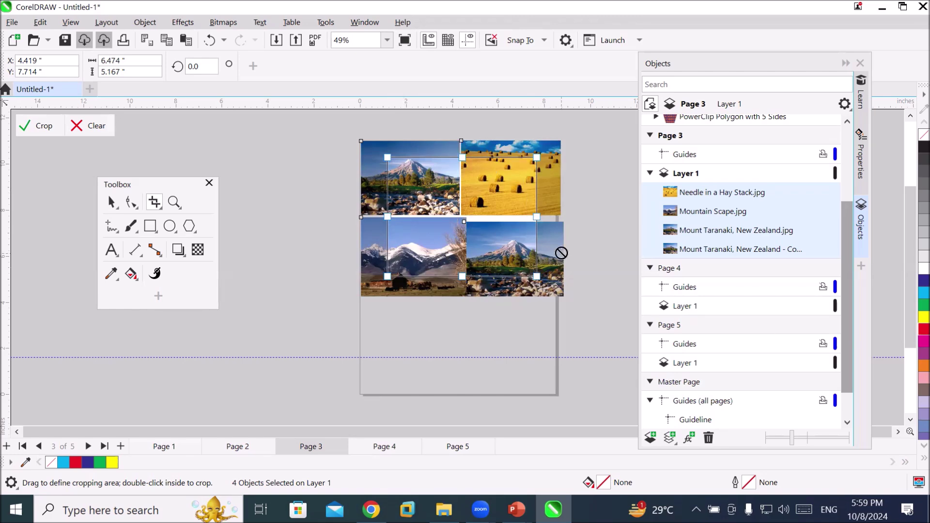
click(37, 125)
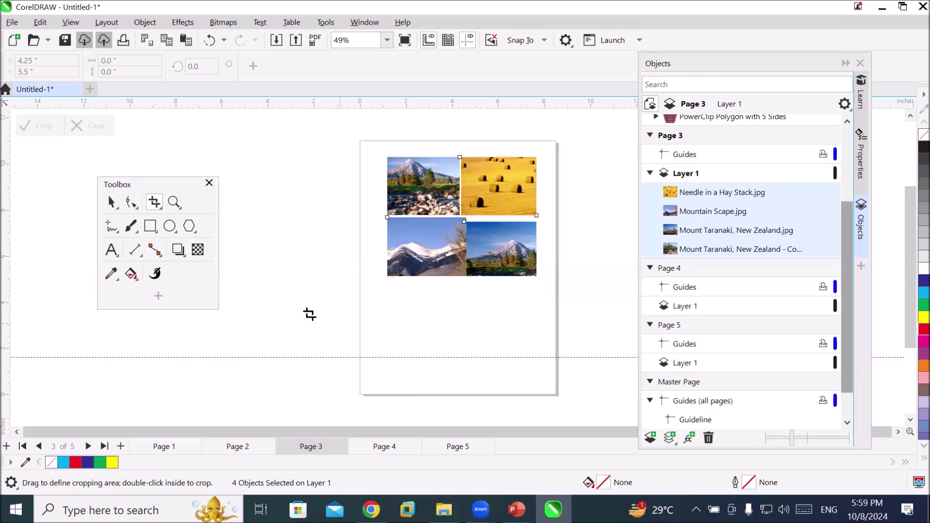
click(113, 199)
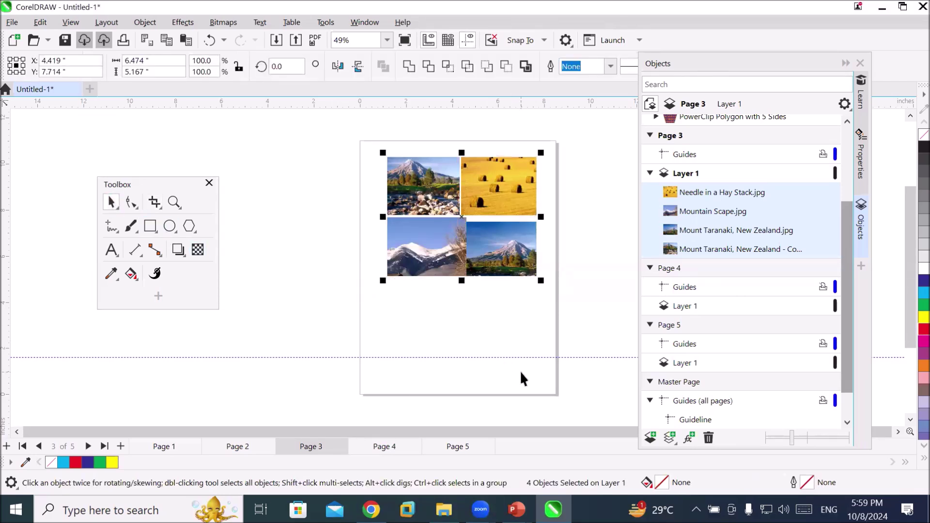
click(433, 340)
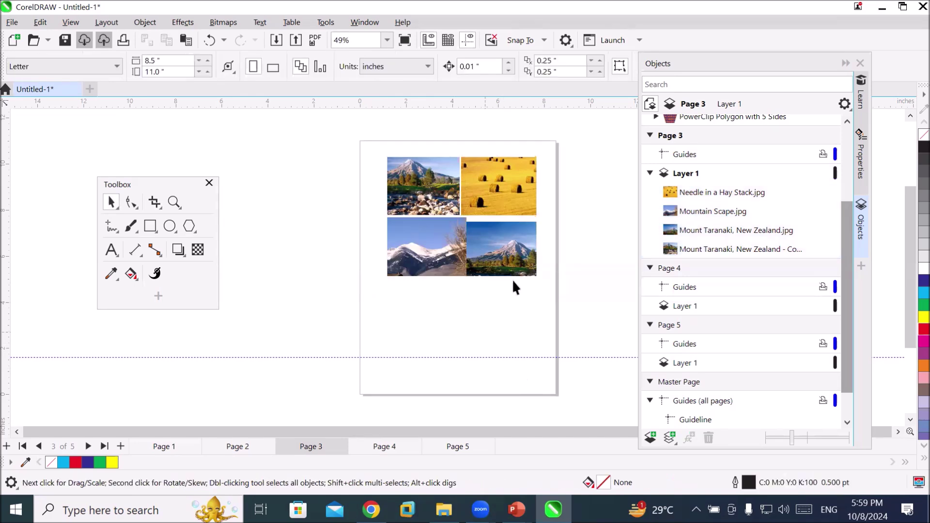
Crop the lower-right Mount Taranaki photo to a small area around the peak
click(502, 252)
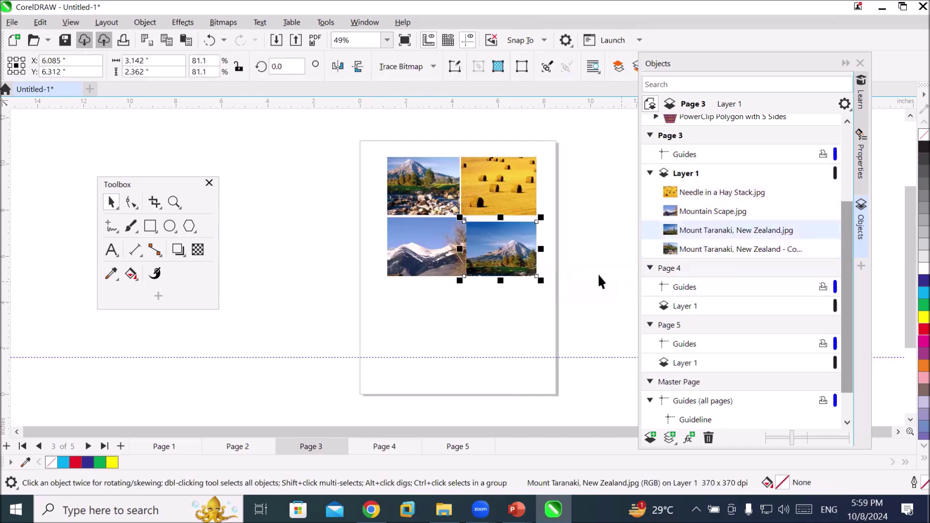
scroll(538, 260, up, 2)
scroll(477, 260, up, 2)
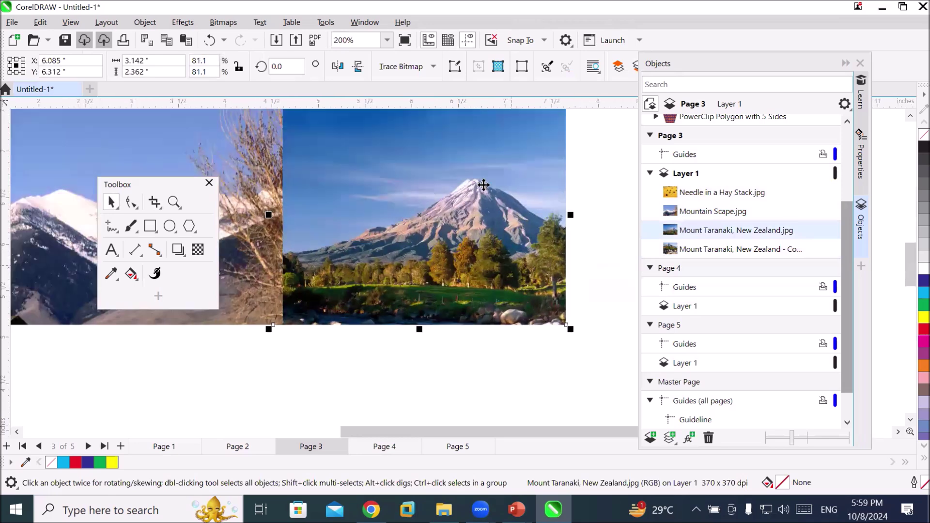
click(154, 202)
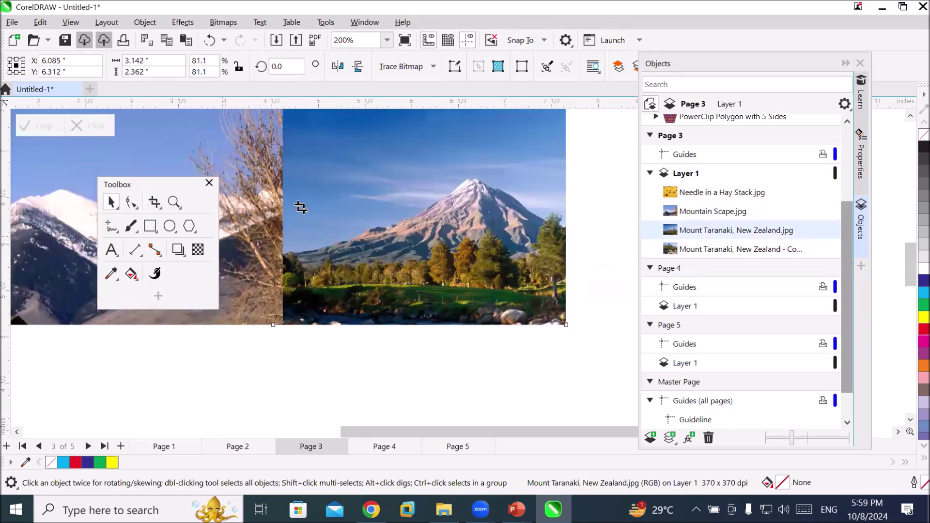
drag(400, 165, 537, 288)
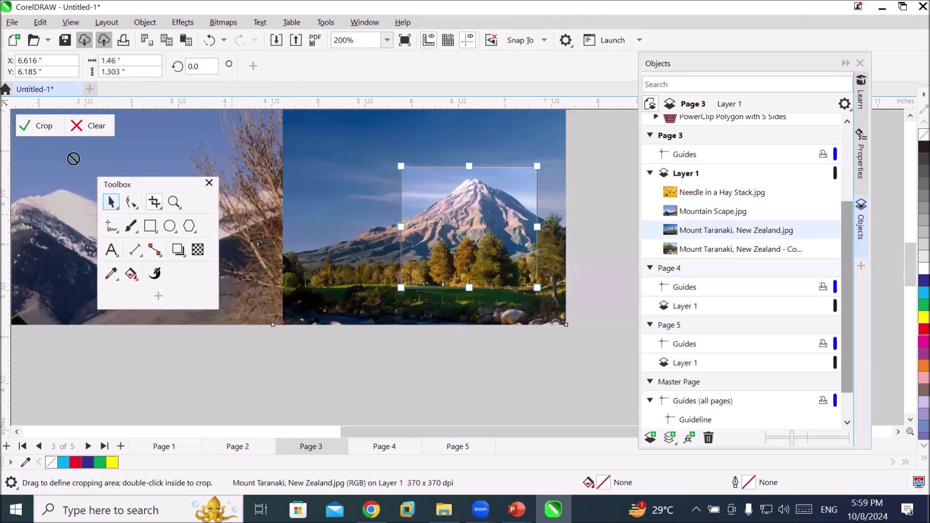
click(43, 125)
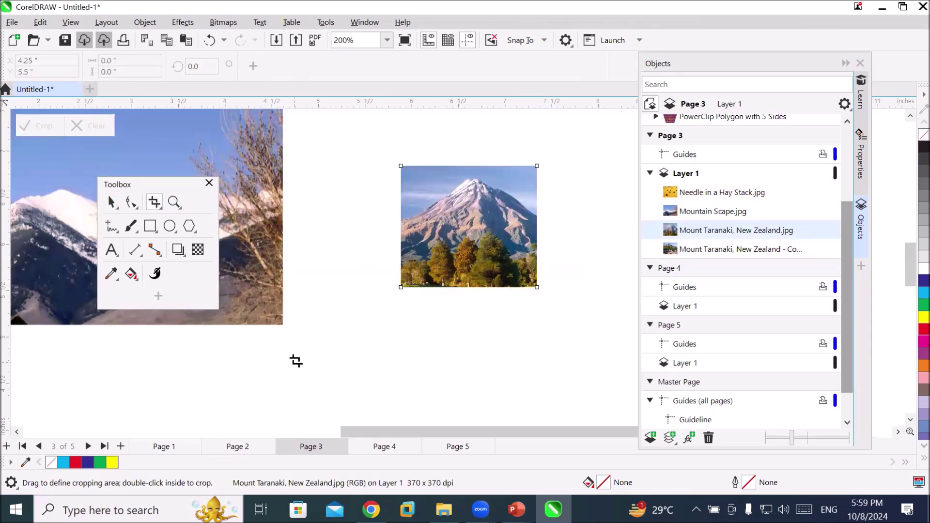
scroll(294, 362, down, 4)
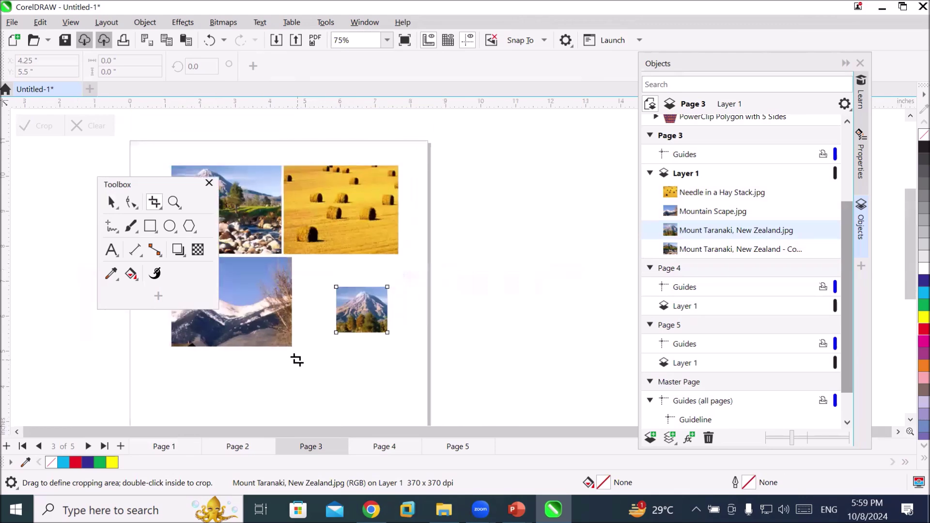
Look over the Crop, Knife and Eraser tool group, then bring up the PowerPoint lesson
click(153, 203)
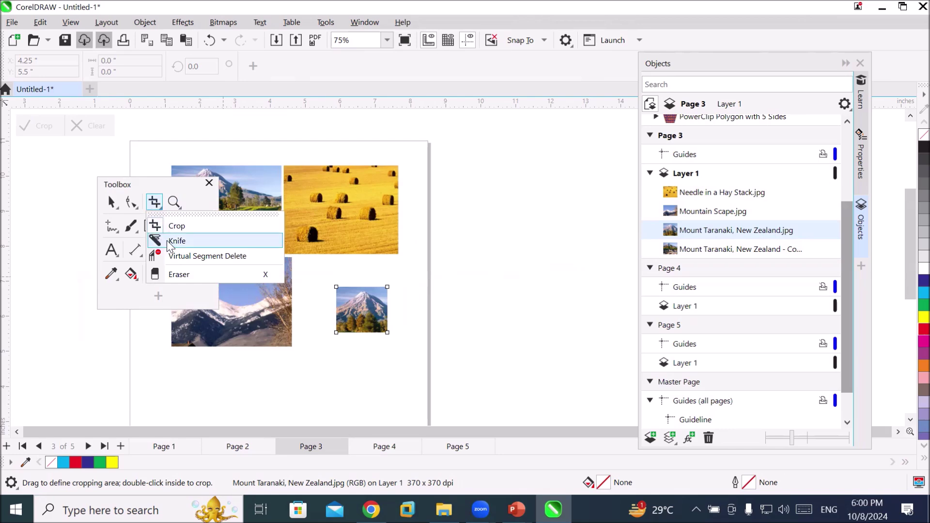
click(496, 286)
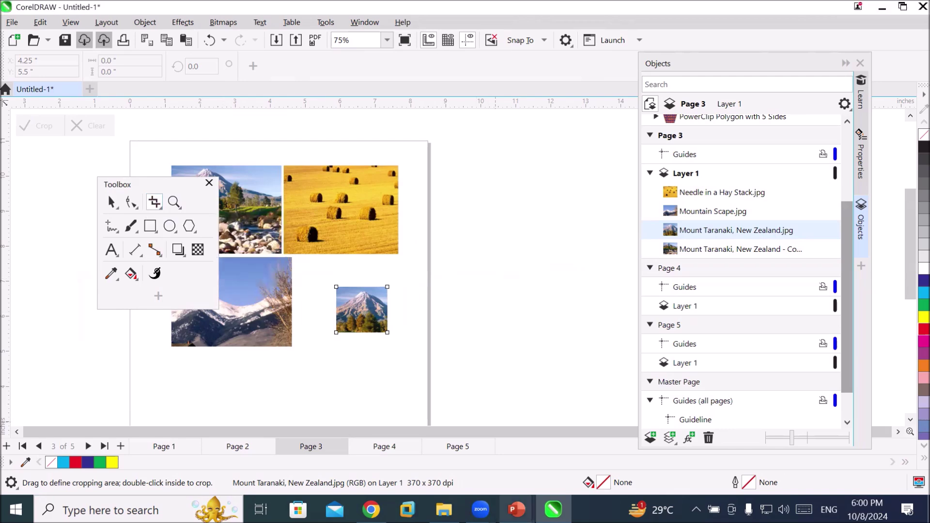
mouse_move(516, 510)
click(445, 452)
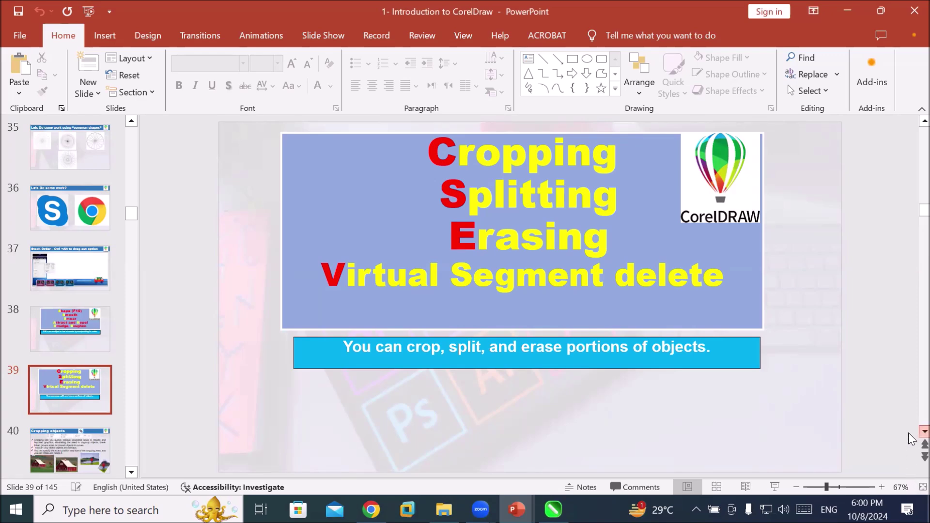
Advance the deck to slide 41, Knife Tool- Splitting objects, then return to CorelDRAW
click(924, 431)
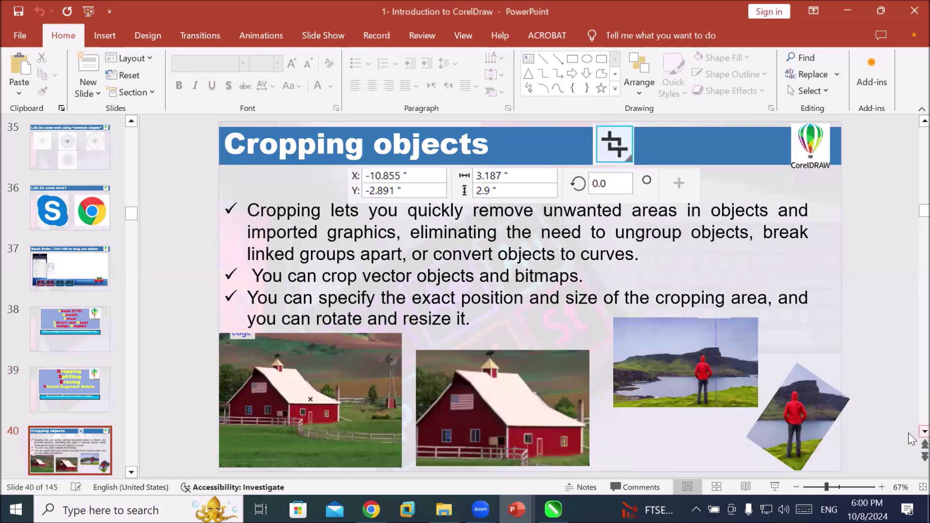
click(924, 431)
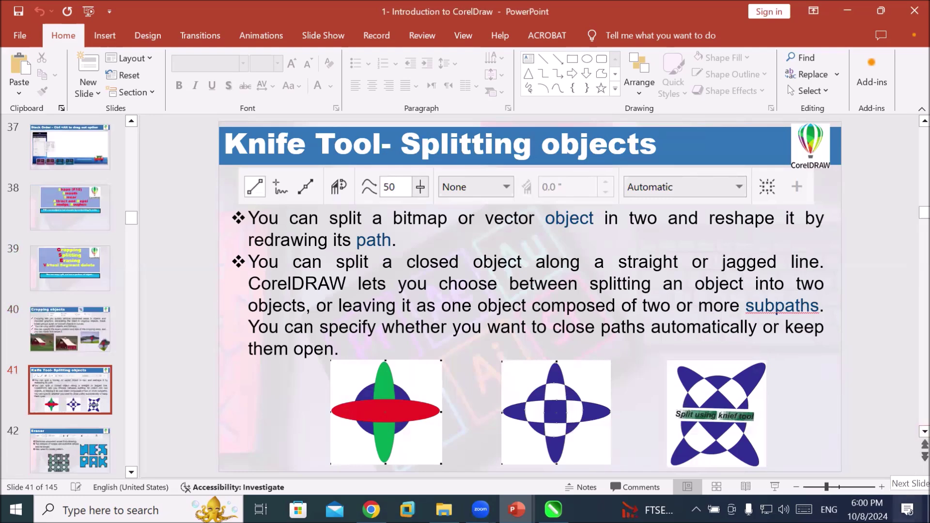
click(554, 509)
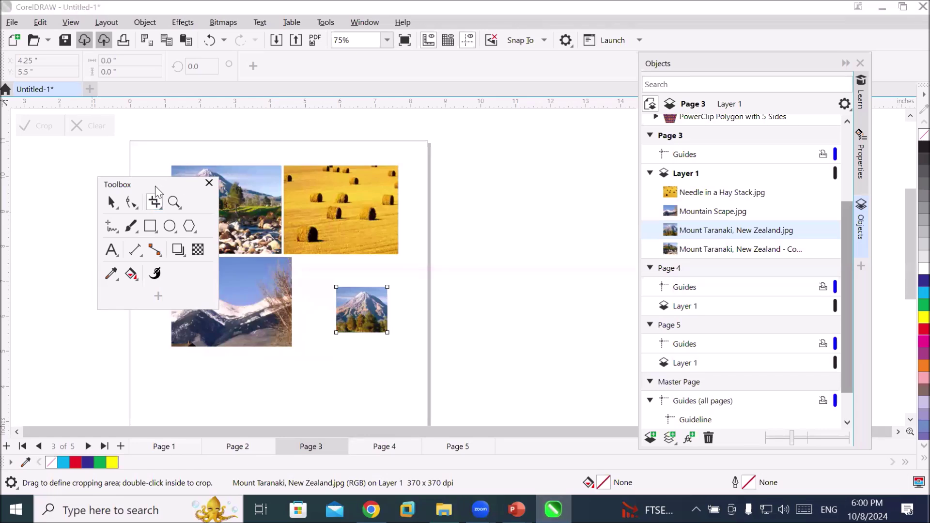
Move the floating Toolbox aside, switch to the Pick tool and marquee-select all four photos
drag(156, 187, 51, 169)
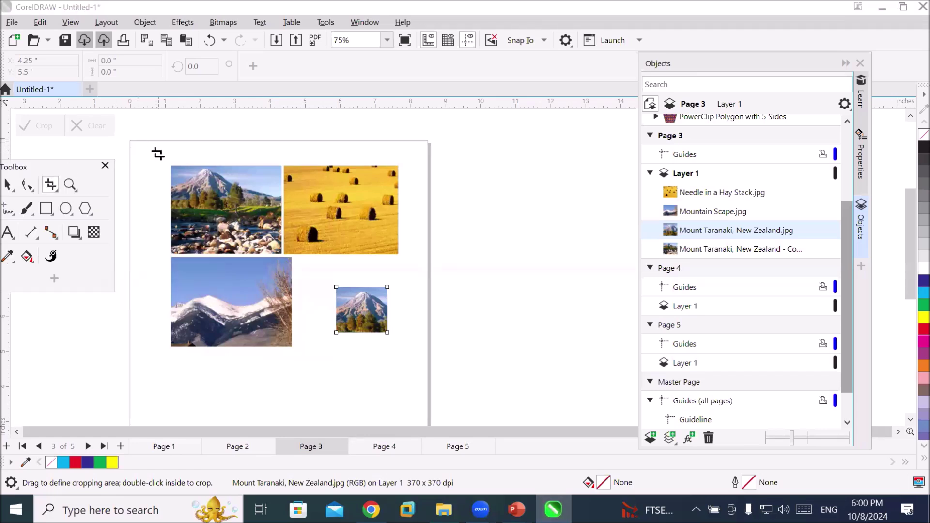
click(36, 130)
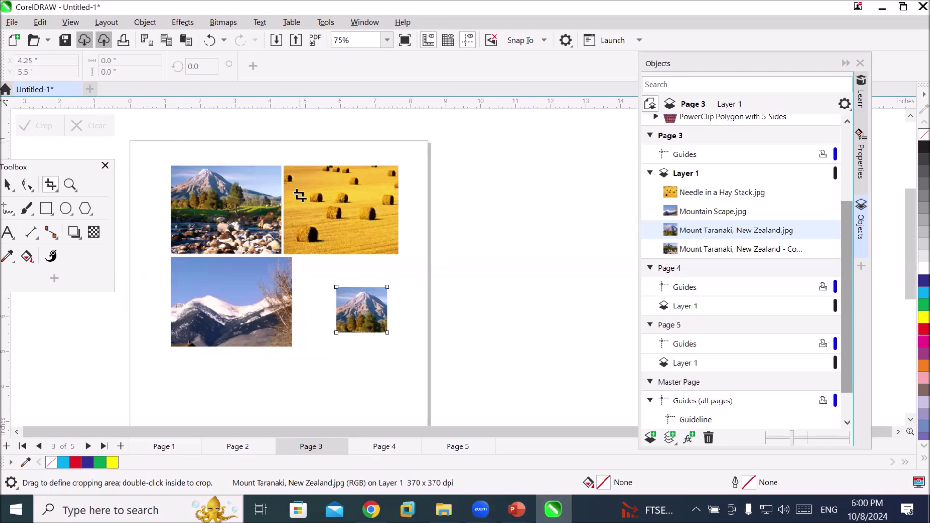
click(370, 274)
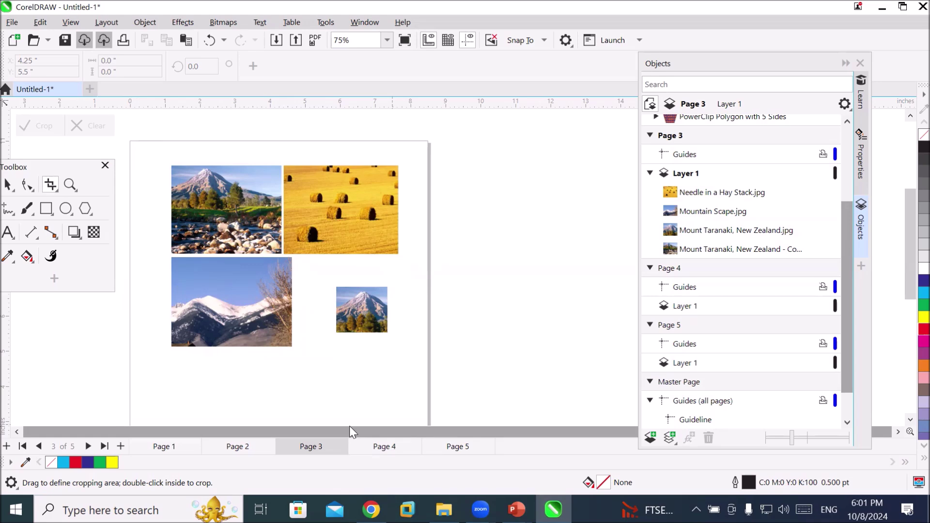
click(23, 172)
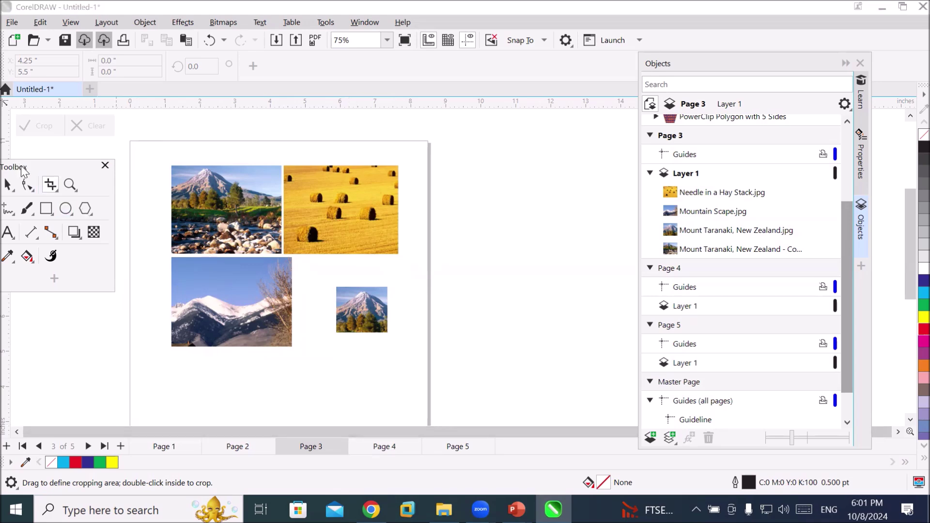
drag(24, 172, 62, 211)
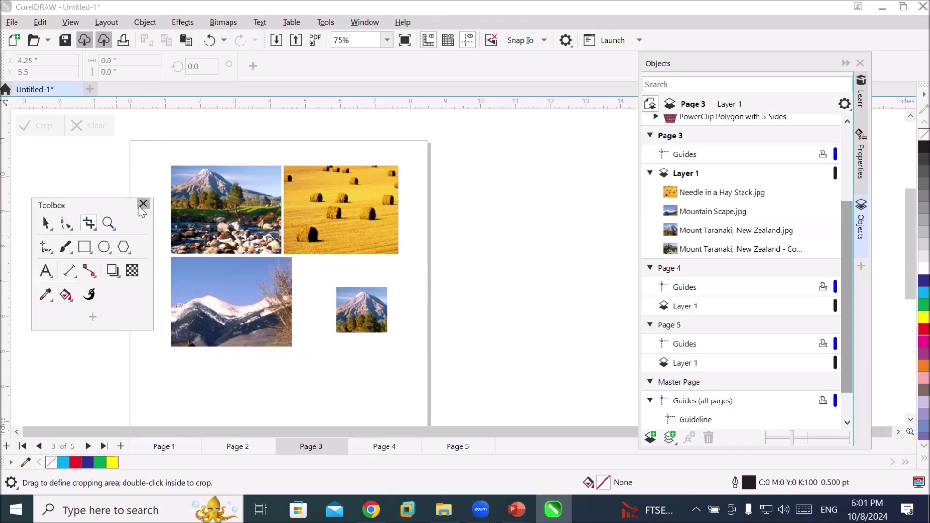
click(79, 134)
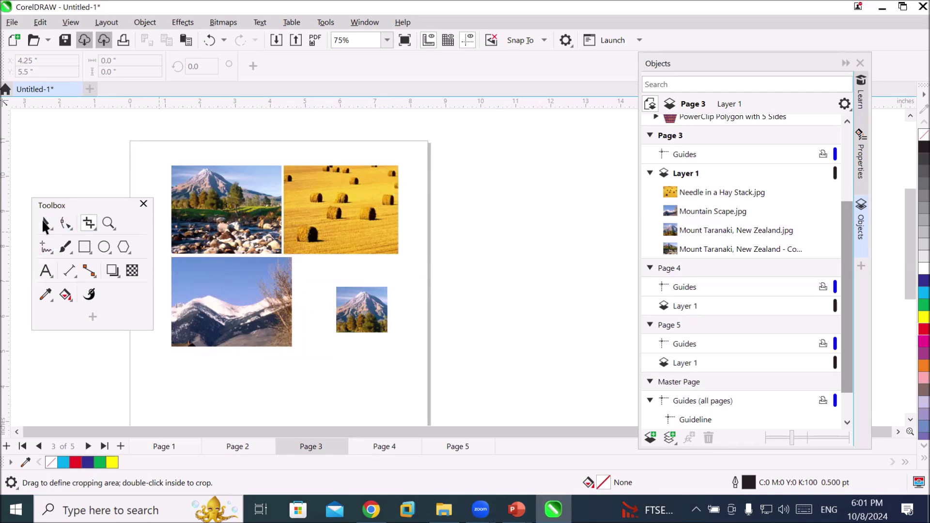
click(45, 223)
drag(155, 141, 424, 362)
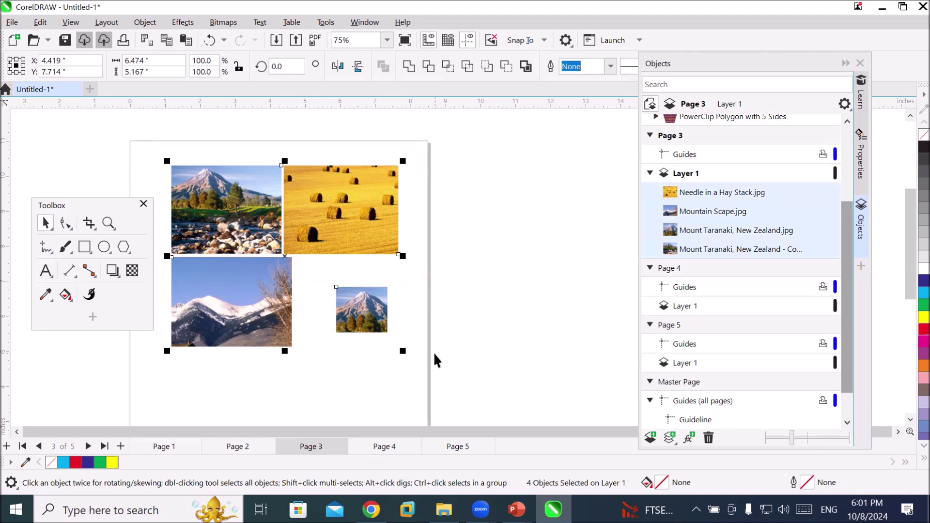
Delete the four selected photos and reposition the floating Toolbox
key(Delete)
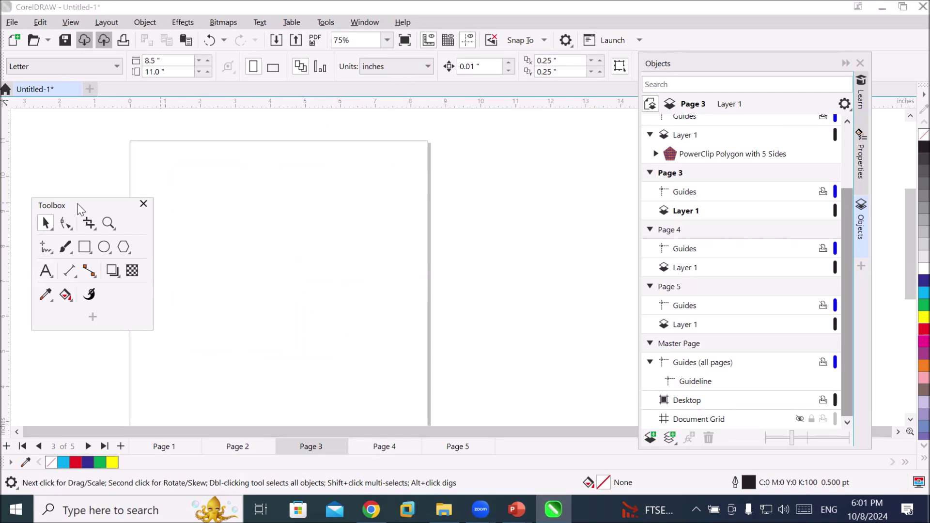
drag(82, 208, 72, 196)
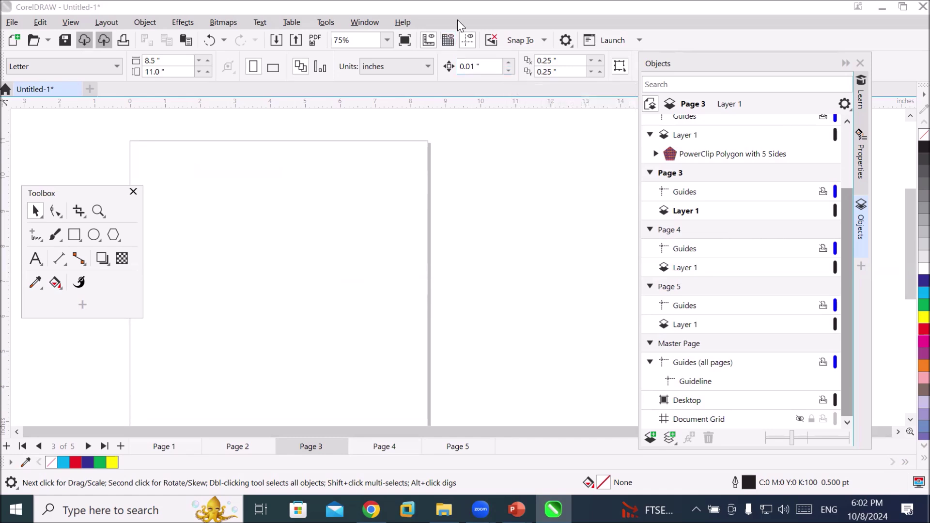
Zoom To Page and delete the horizontal guideline
click(386, 41)
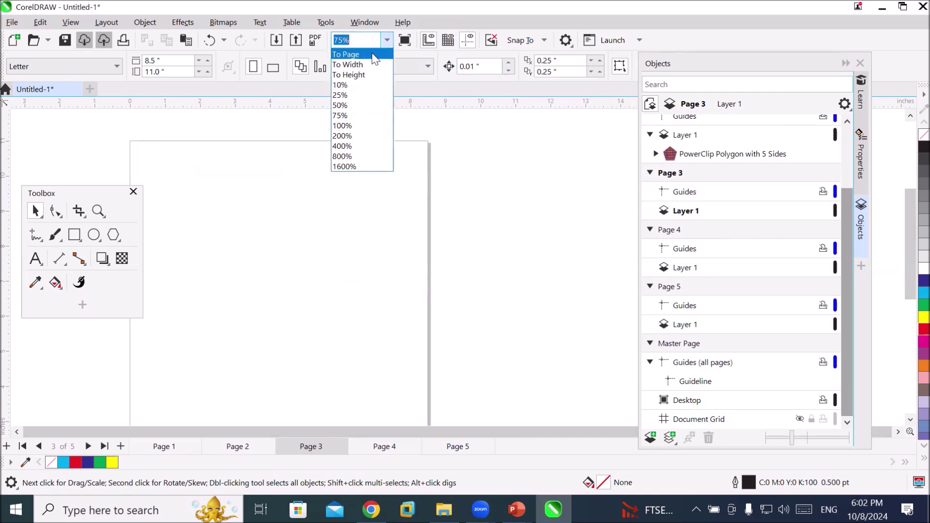
click(371, 54)
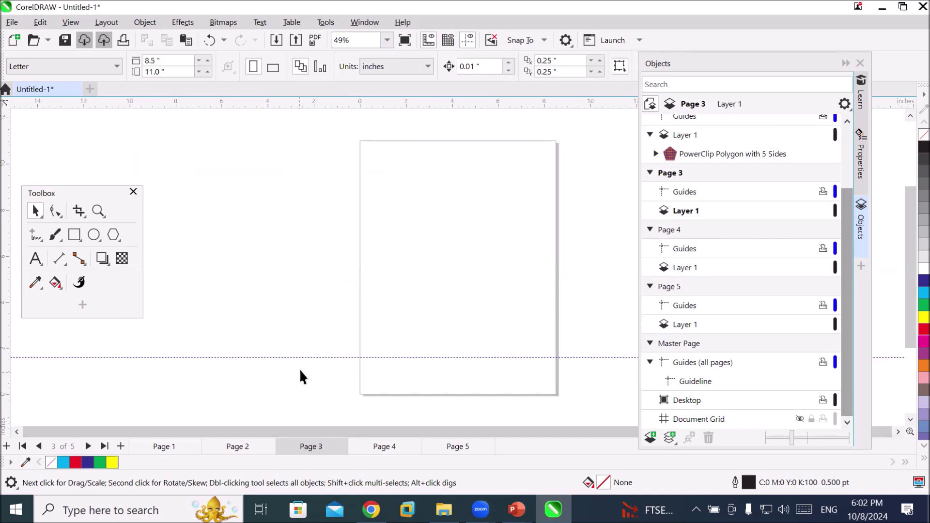
drag(311, 357, 374, 98)
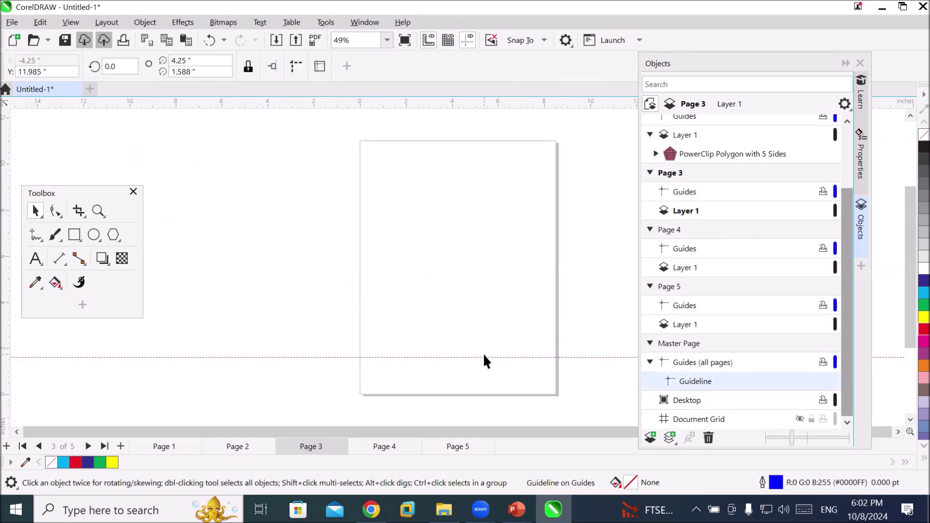
key(Delete)
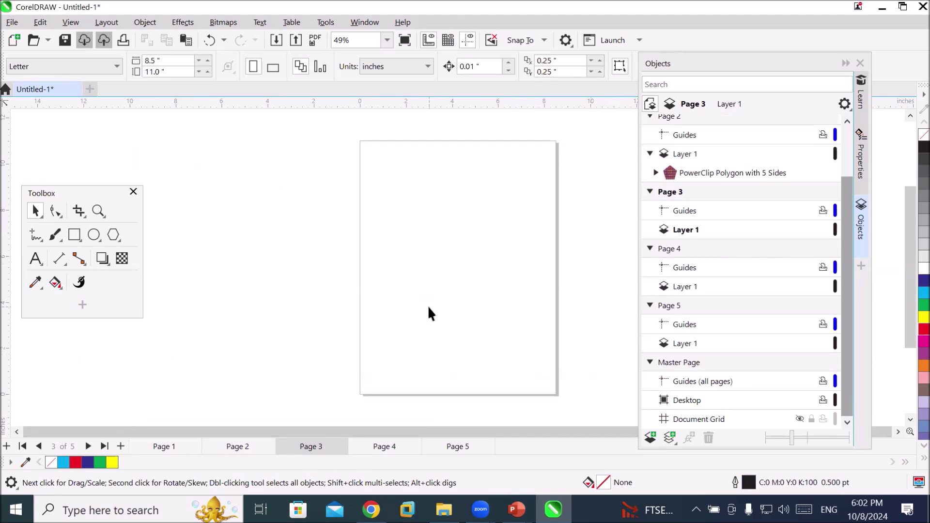
Draw a 6.685 by 8.204 inch rectangle covering most of page 3
click(80, 216)
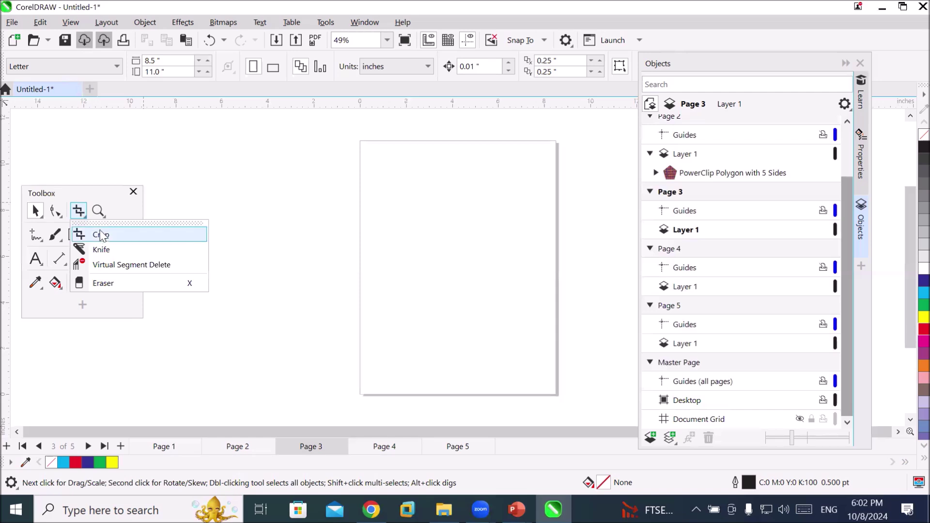
click(57, 289)
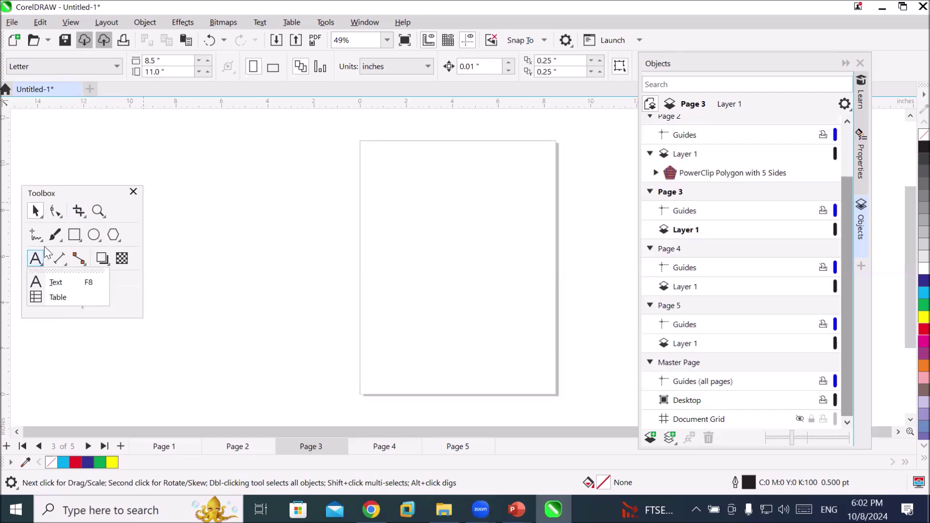
click(98, 237)
click(74, 234)
drag(384, 171, 539, 359)
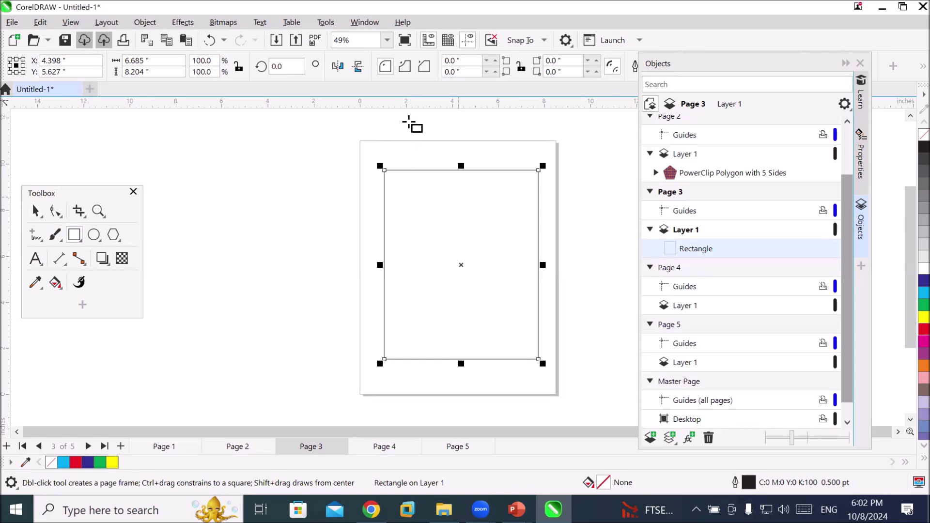
Give the rectangle a 4.0 pt outline width
drag(707, 66, 727, 150)
click(695, 66)
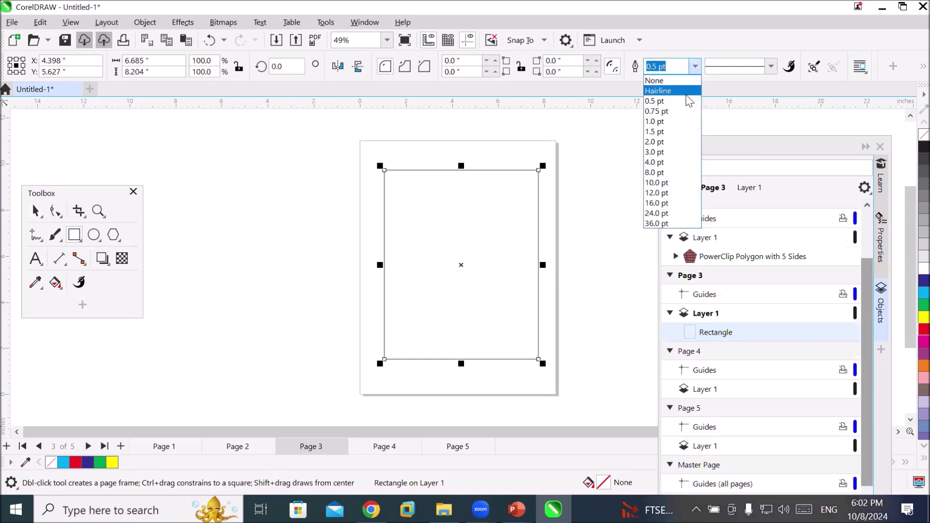
click(671, 161)
Zoom in and activate the Knife tool from the Crop flyout
scroll(606, 265, up, 1)
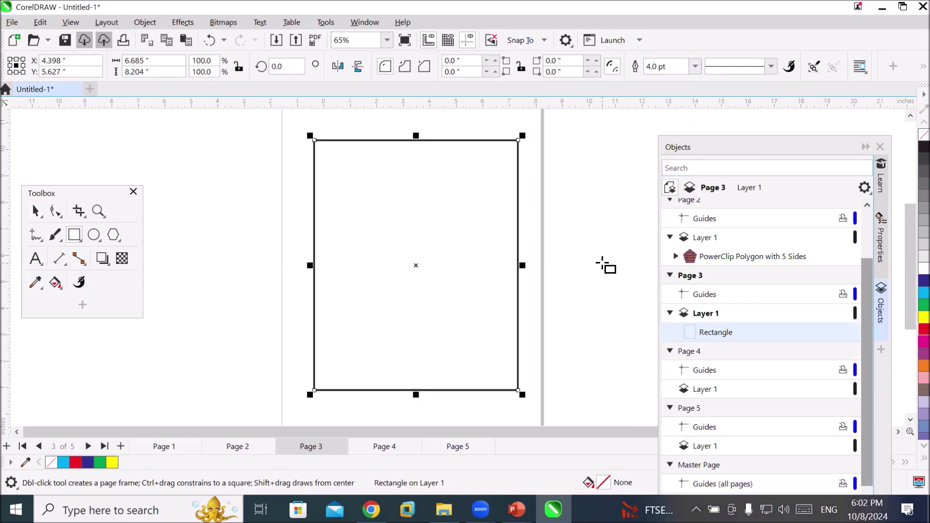
scroll(589, 254, up, 1)
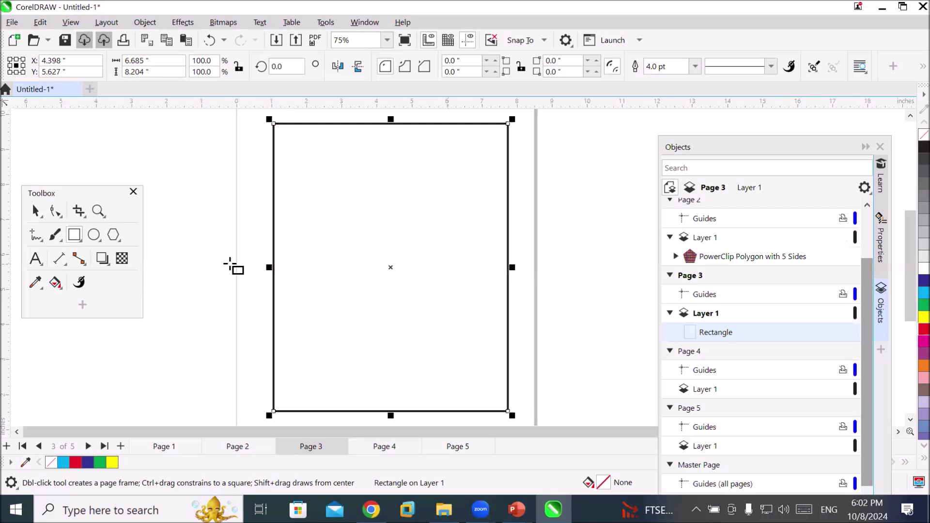
click(77, 213)
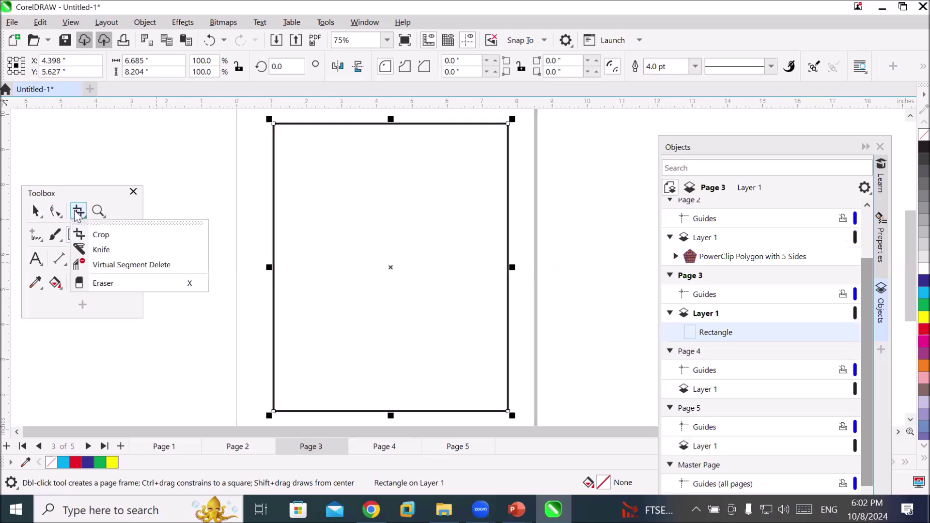
click(115, 253)
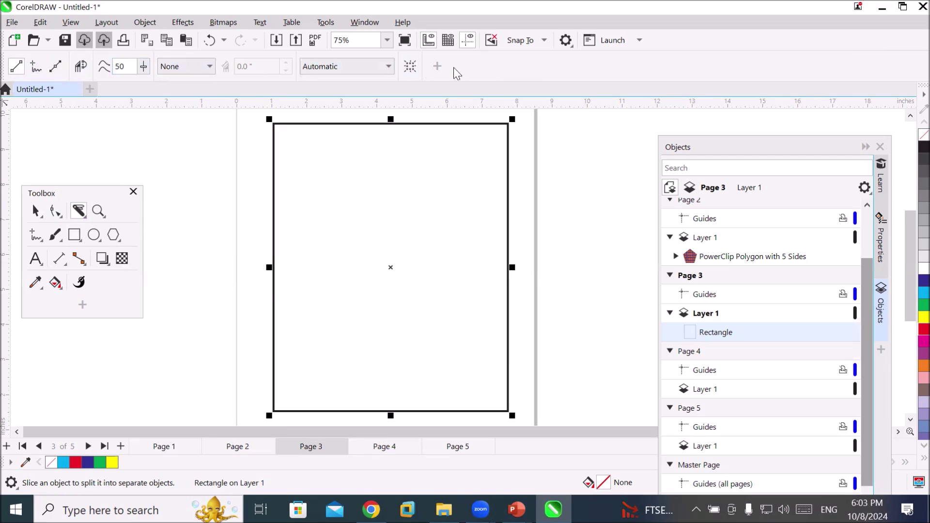
click(389, 67)
click(388, 67)
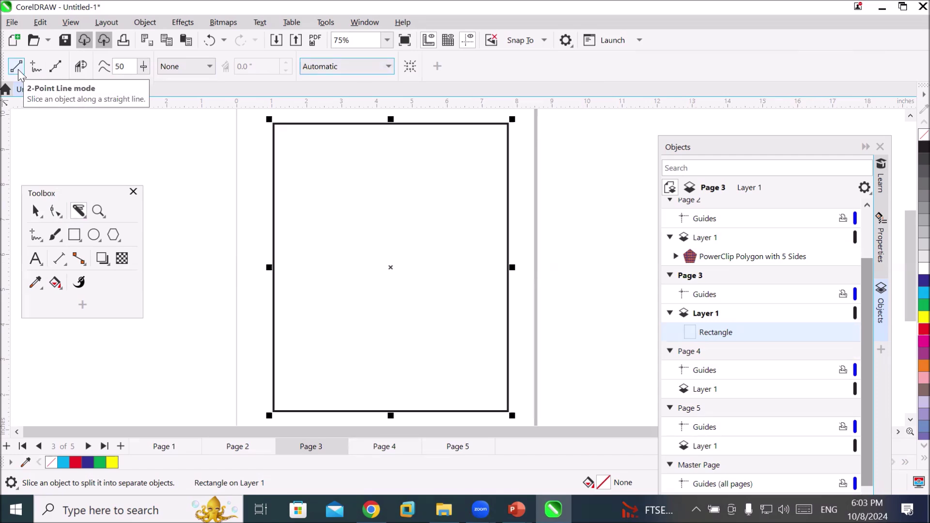
click(207, 67)
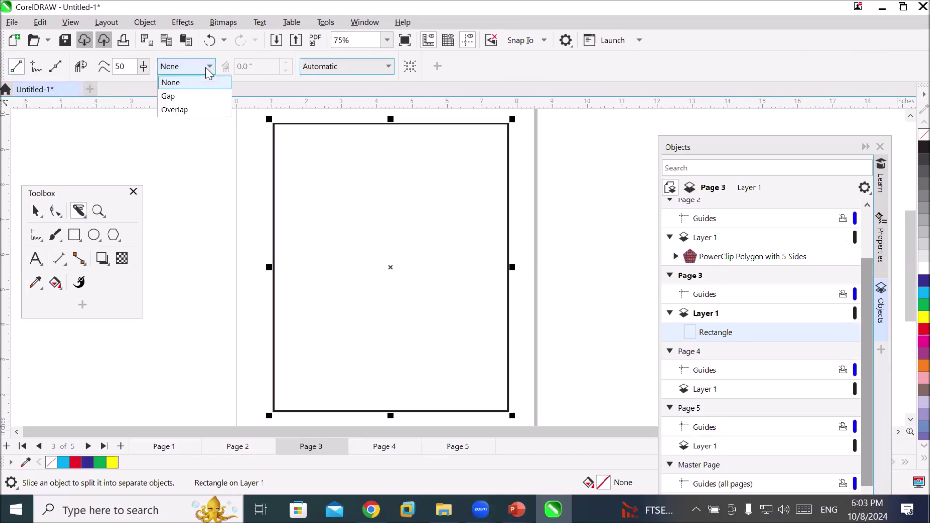
click(184, 87)
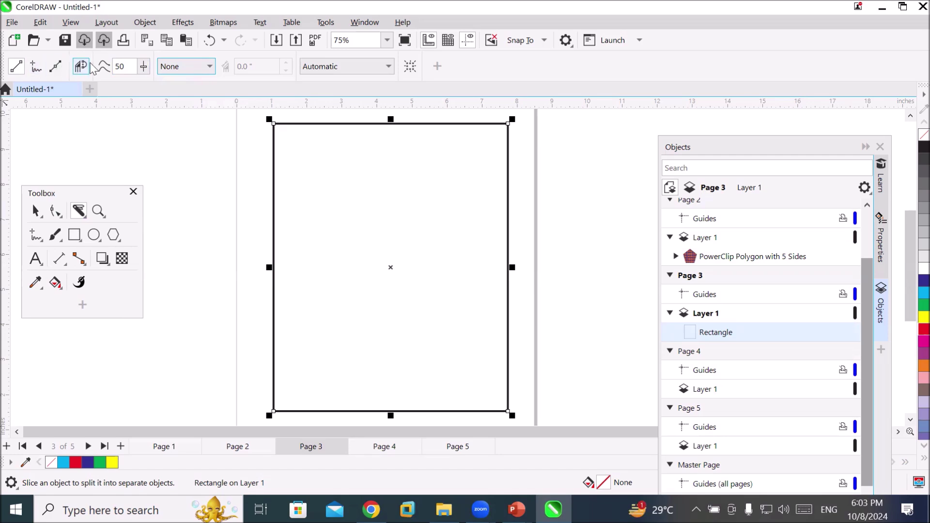
Float the Knife options as a compact panel beside the toolbox
drag(7, 69, 213, 126)
drag(243, 131, 211, 230)
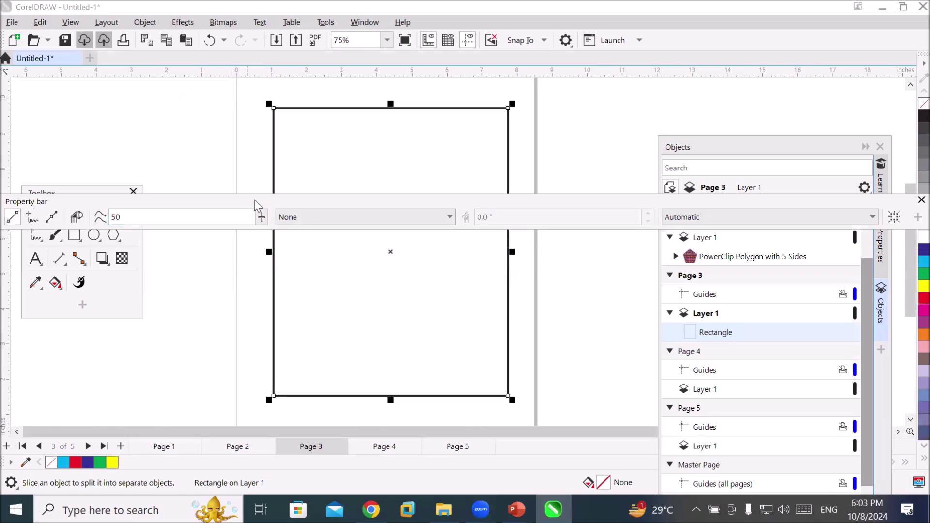
drag(254, 199, 421, 216)
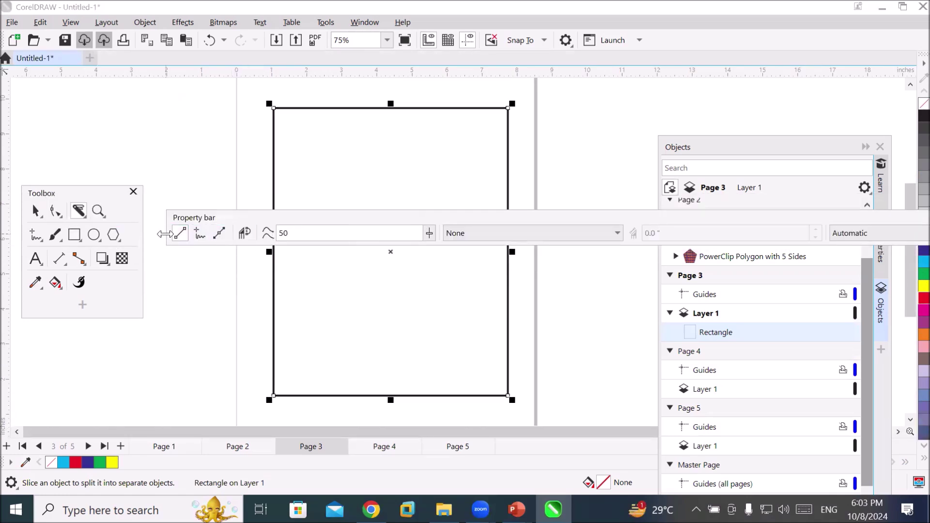
drag(164, 234, 510, 234)
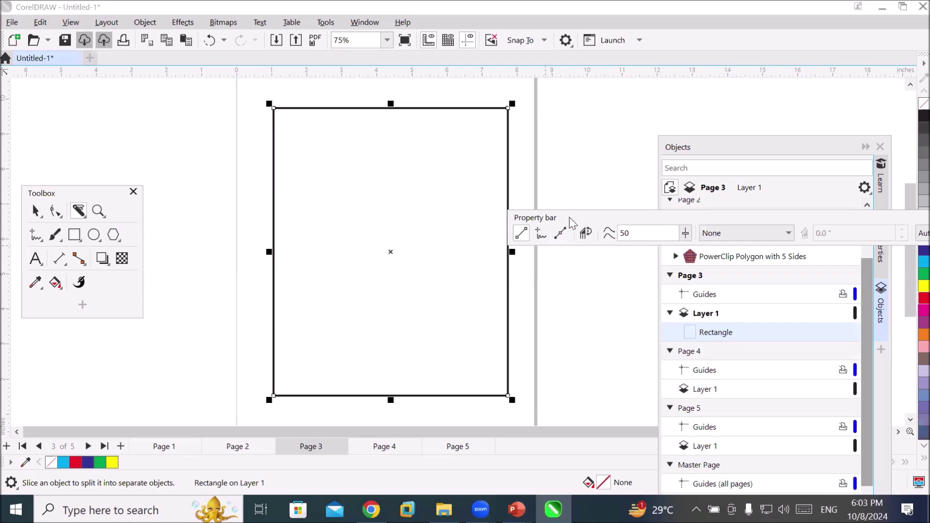
drag(569, 212, 182, 167)
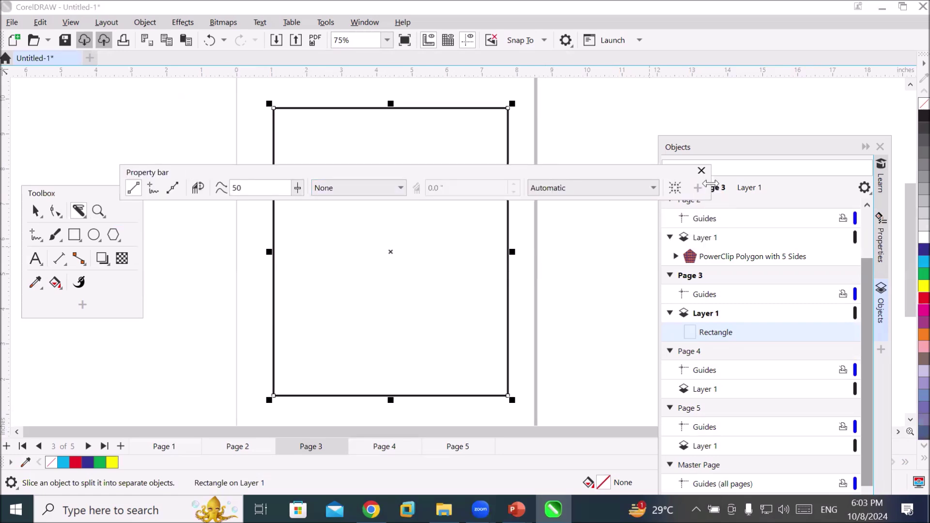
drag(711, 183, 310, 186)
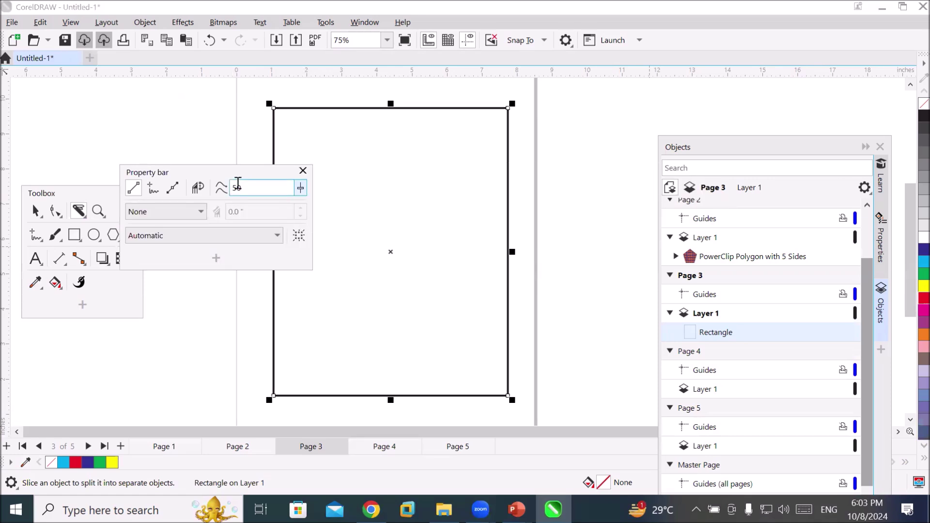
drag(218, 174, 181, 107)
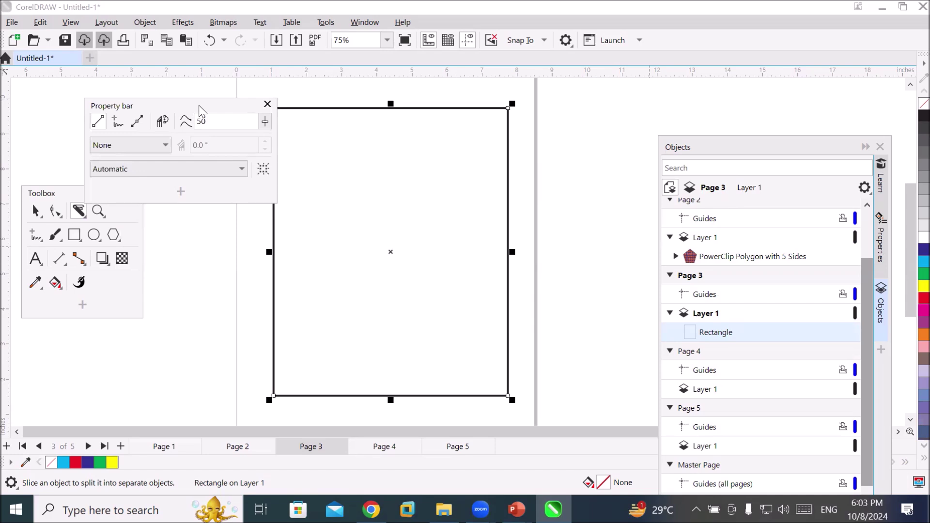
drag(198, 106, 235, 134)
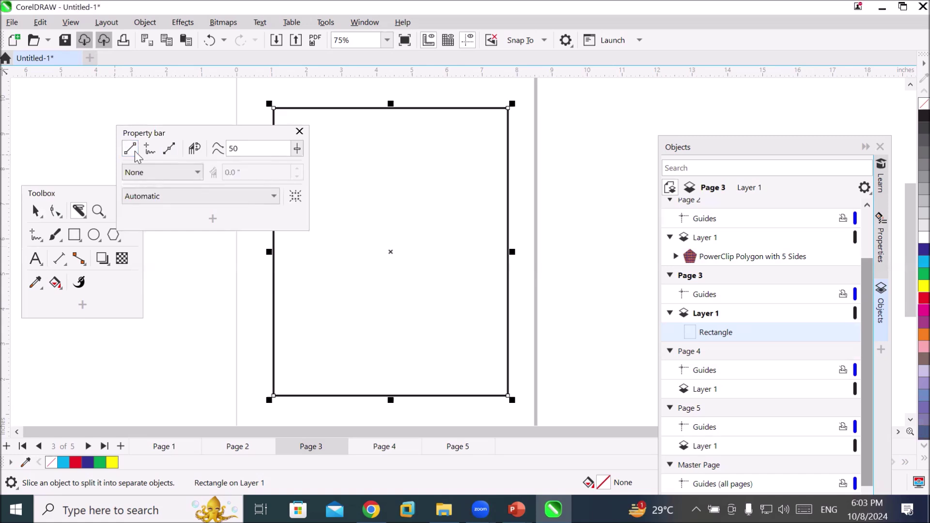
With Cut span set to None, slice the rectangle horizontally into two curves
click(198, 174)
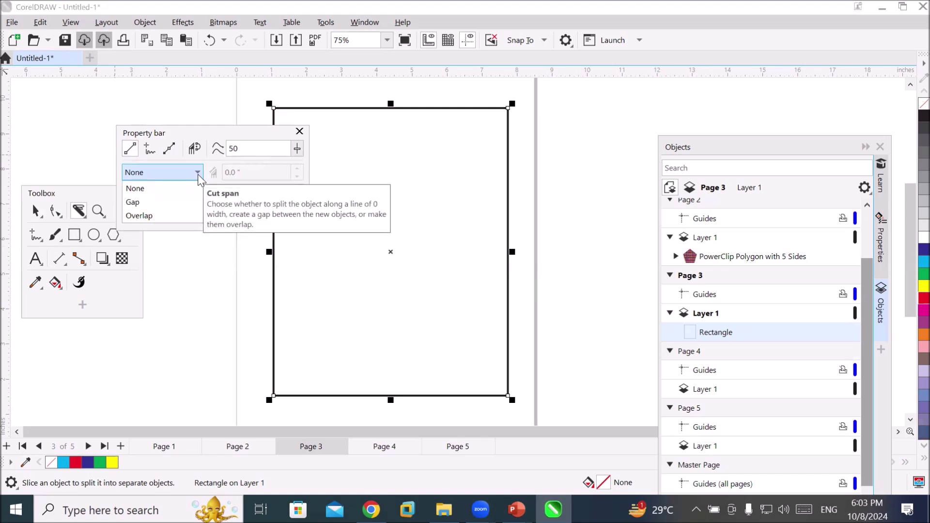
click(197, 173)
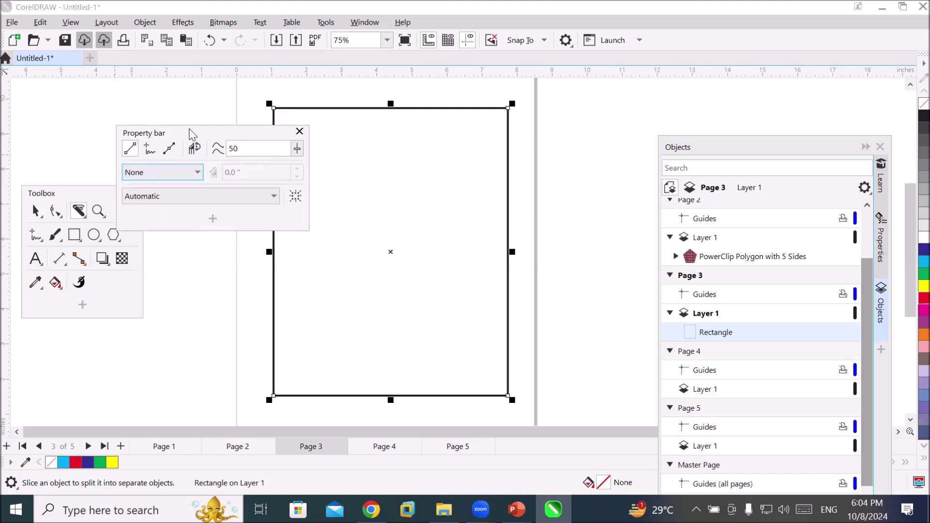
drag(192, 134, 134, 93)
drag(222, 253, 566, 252)
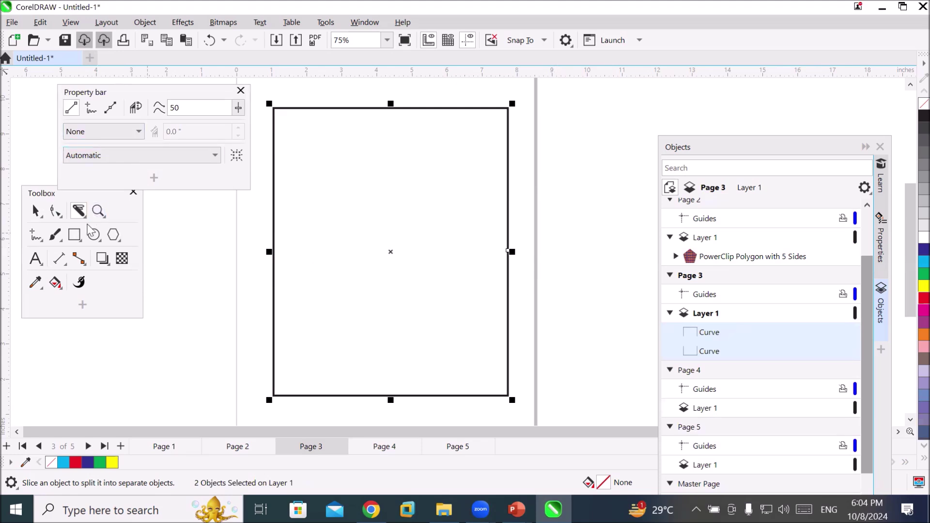
click(42, 192)
drag(42, 192, 110, 243)
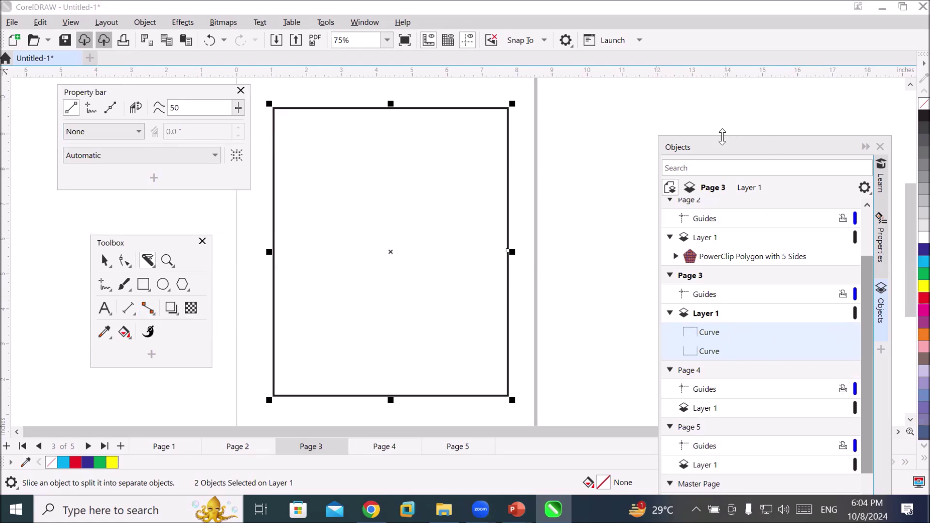
drag(722, 151, 671, 82)
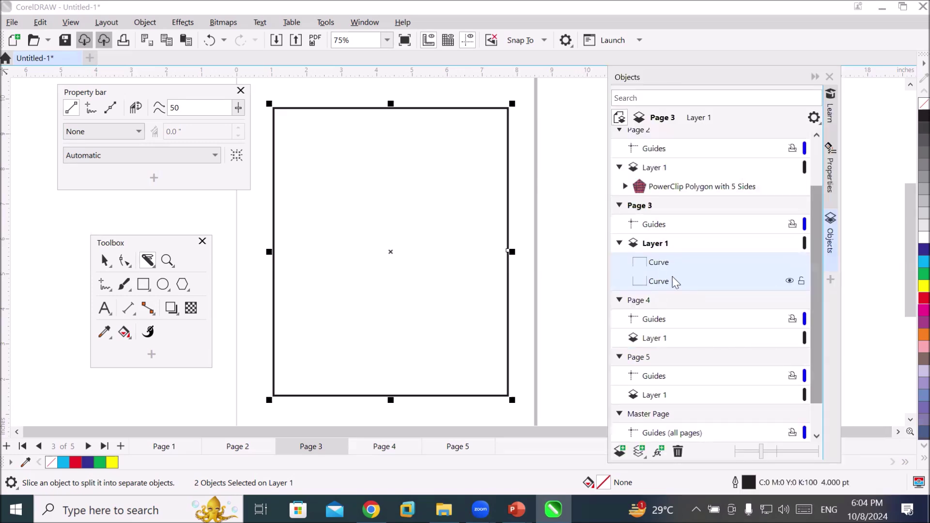
click(677, 266)
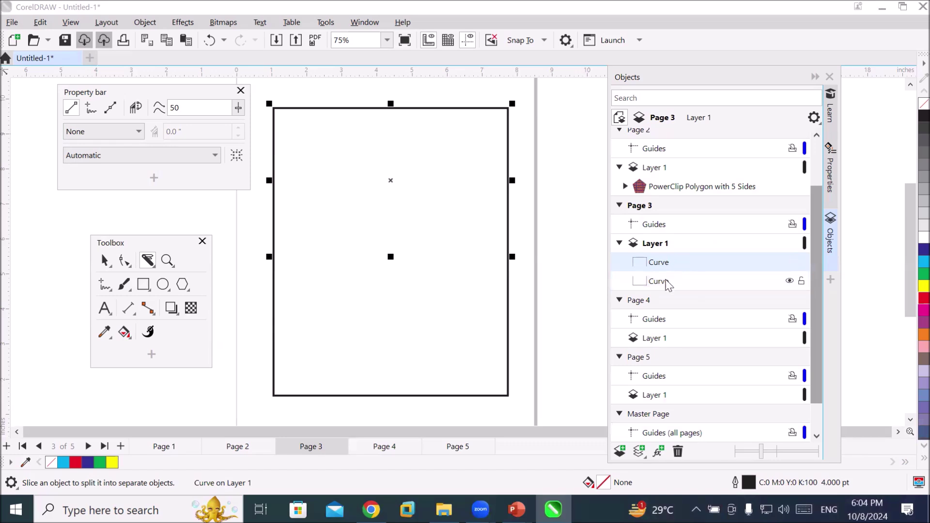
click(665, 285)
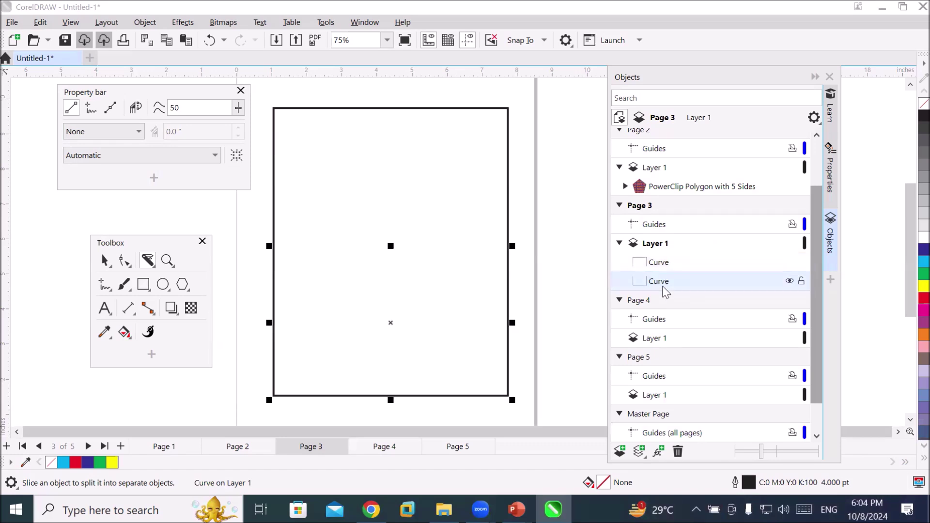
click(660, 265)
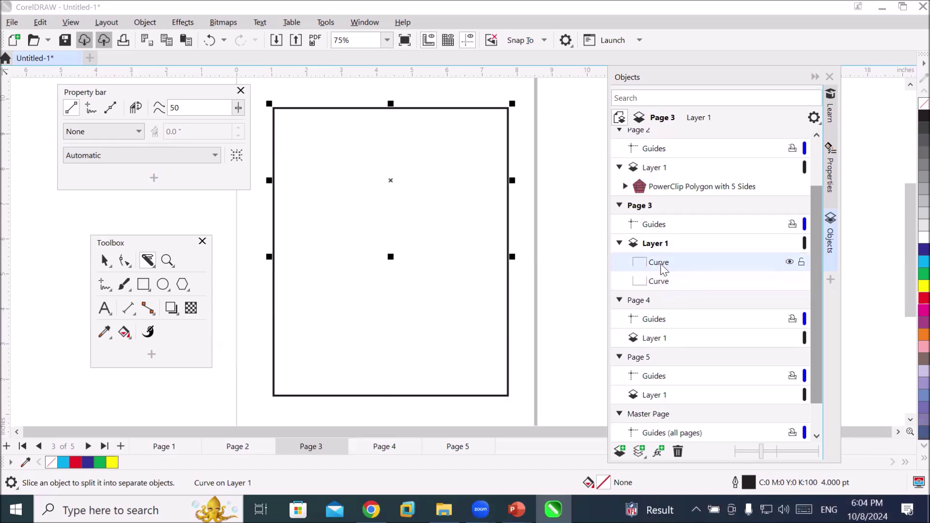
click(657, 286)
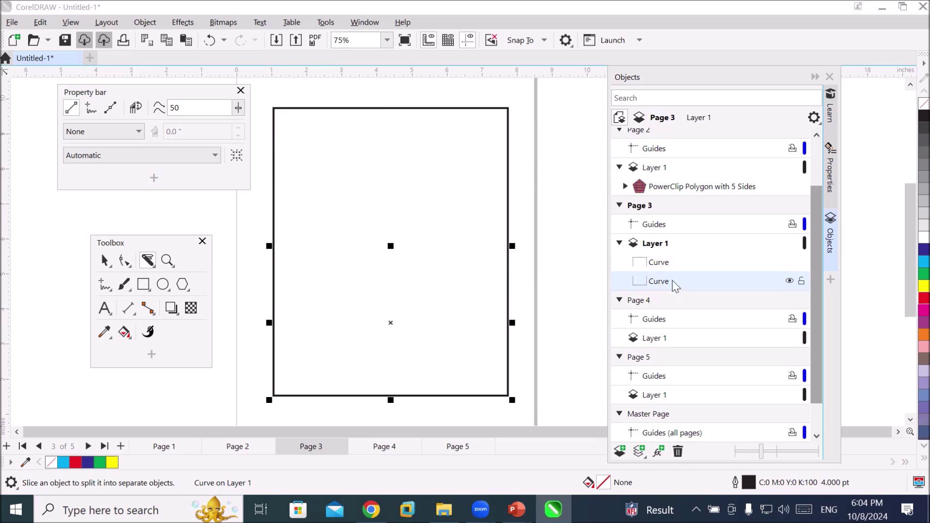
Try red and cyan outlines on the two curves, then undo the colours and the cut
right_click(922, 299)
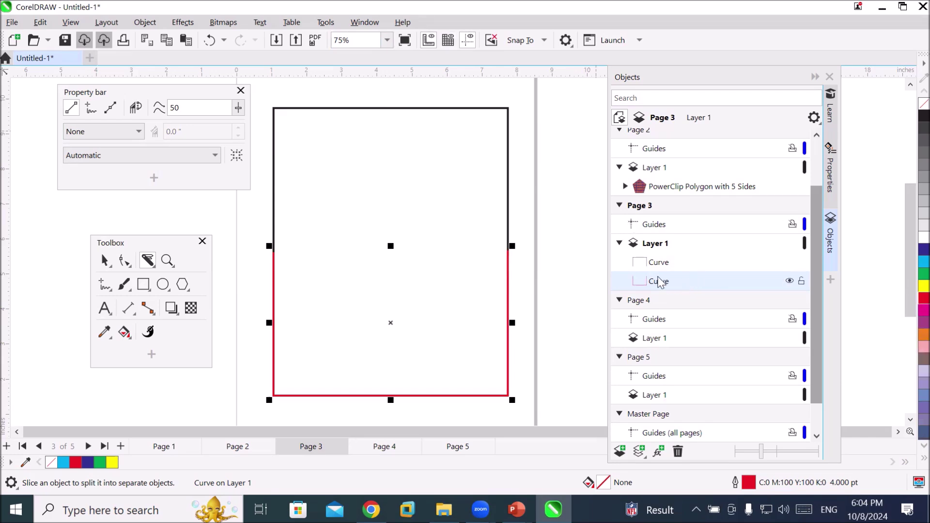
click(663, 264)
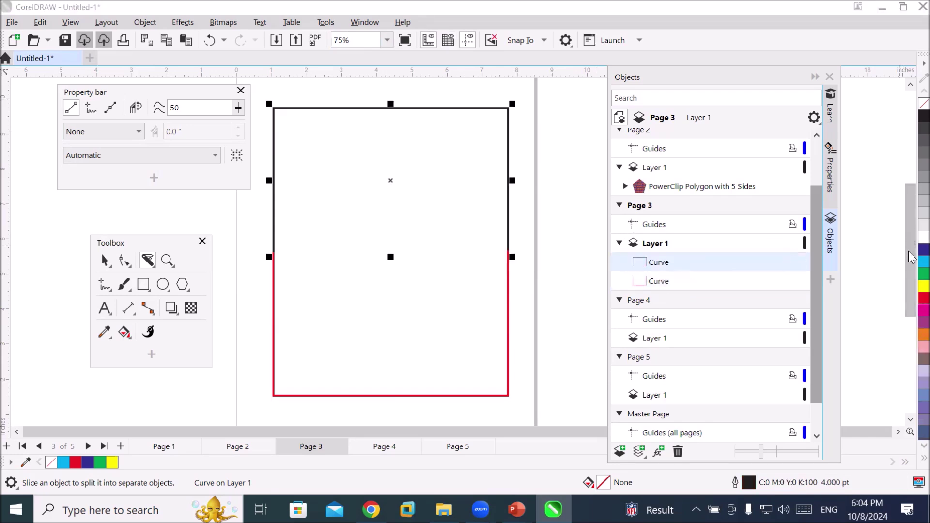
right_click(924, 261)
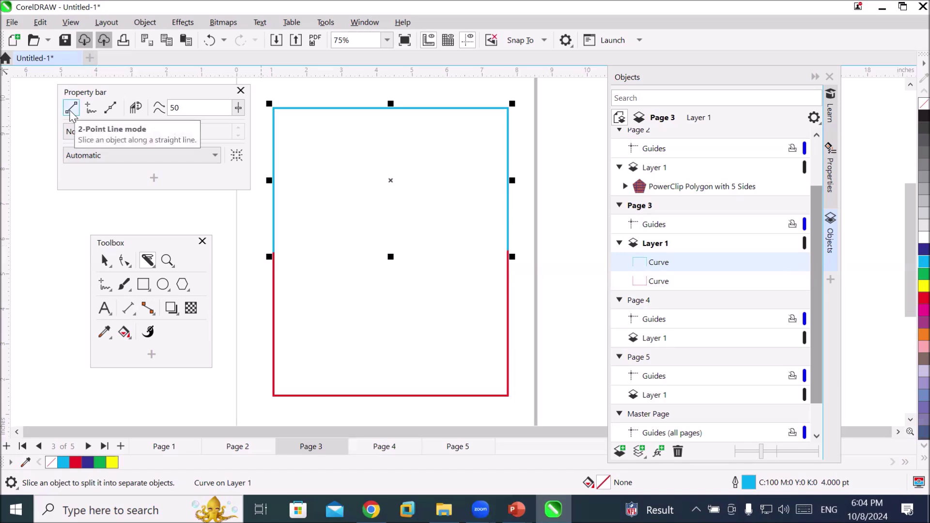
key(ctrl+z)
key(ctrl+z)
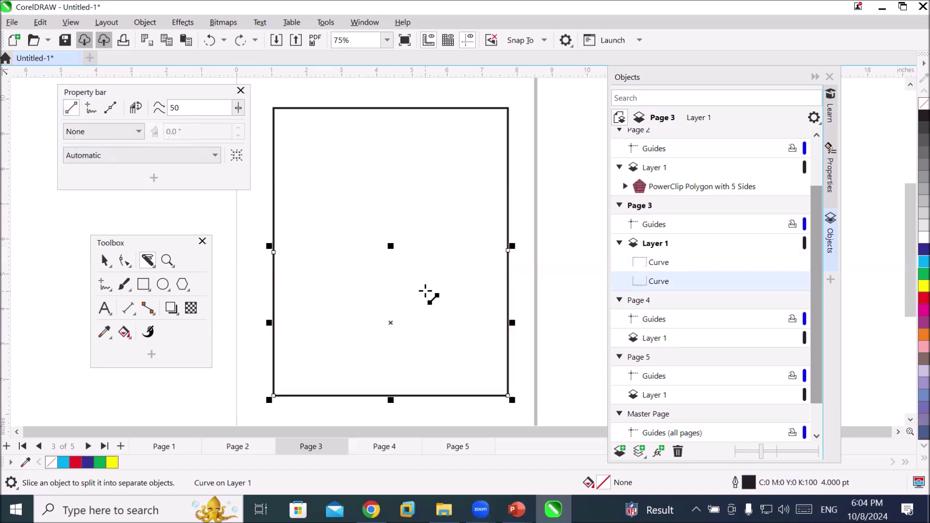
key(ctrl+z)
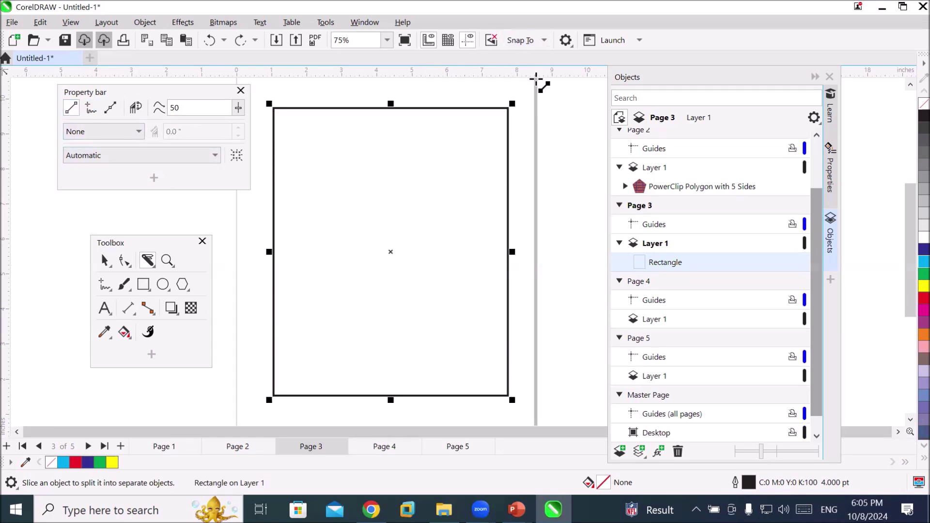
Slice the rectangle diagonally from top-right to bottom-left, outlining the right-and-bottom curve red
drag(533, 79, 254, 415)
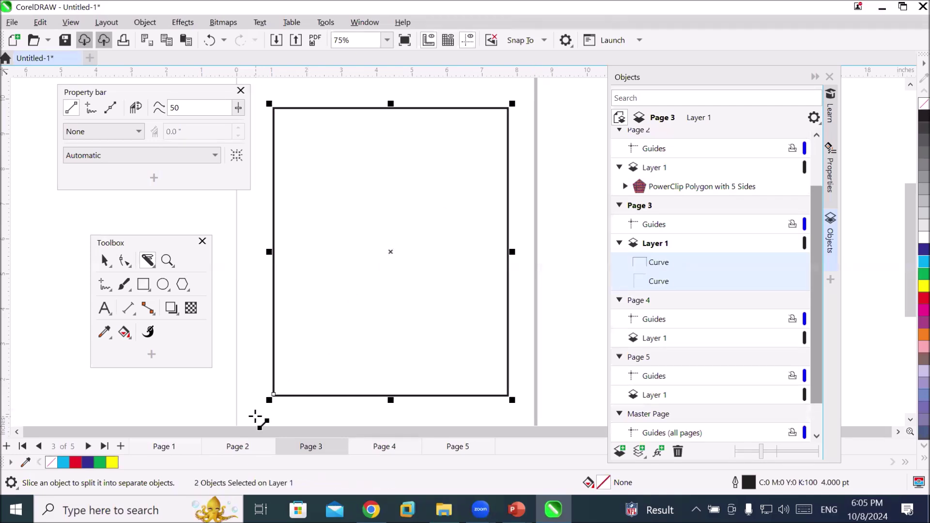
click(655, 264)
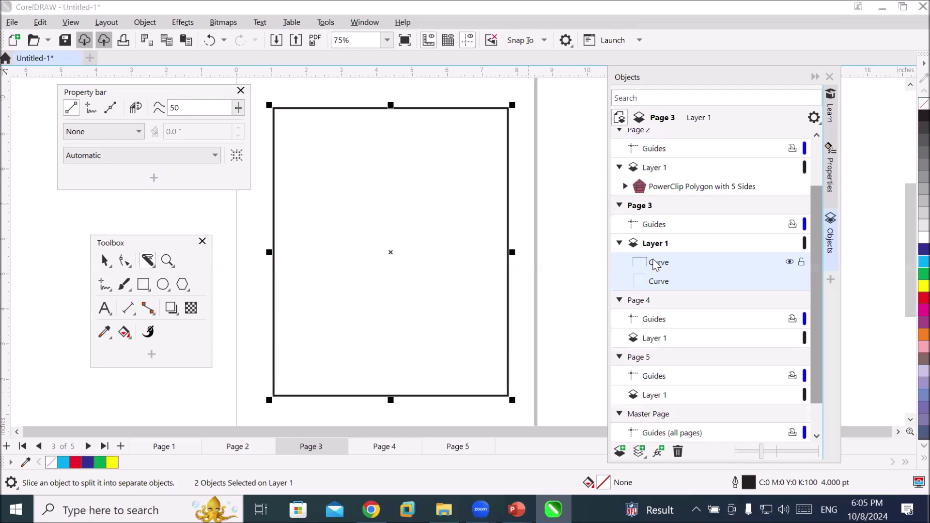
click(655, 286)
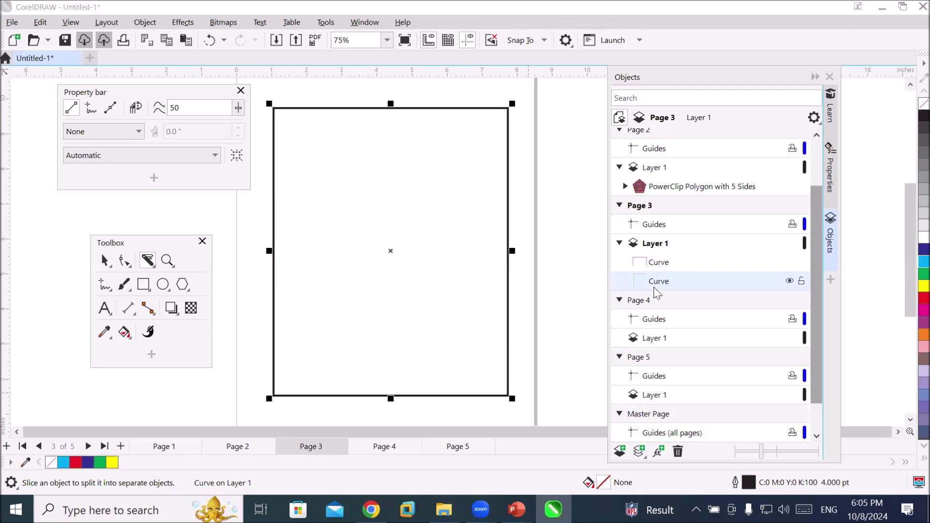
click(664, 266)
click(665, 284)
click(665, 266)
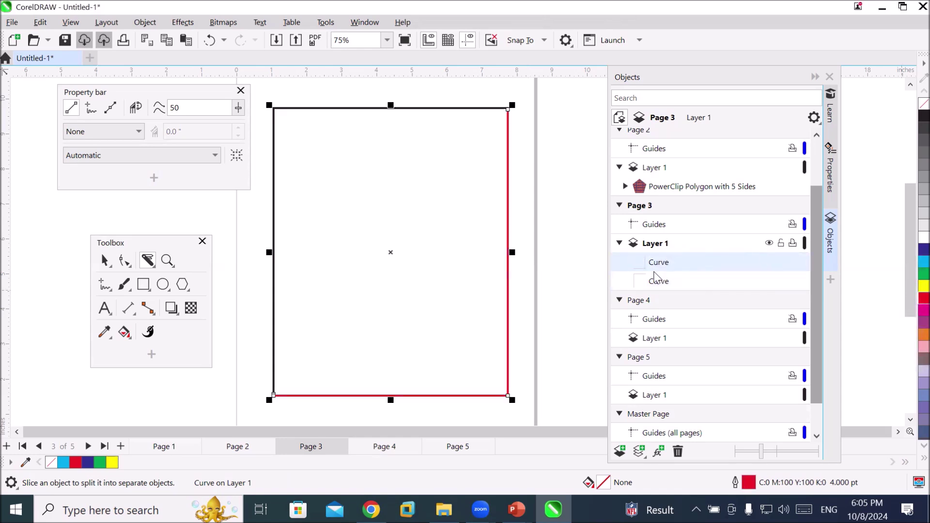
Outline the top-and-left curve green
click(659, 283)
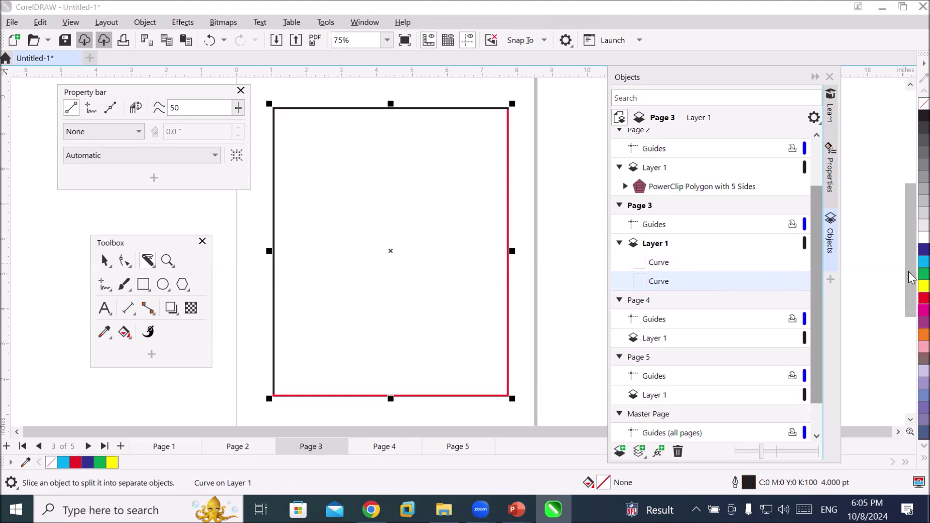
right_click(924, 273)
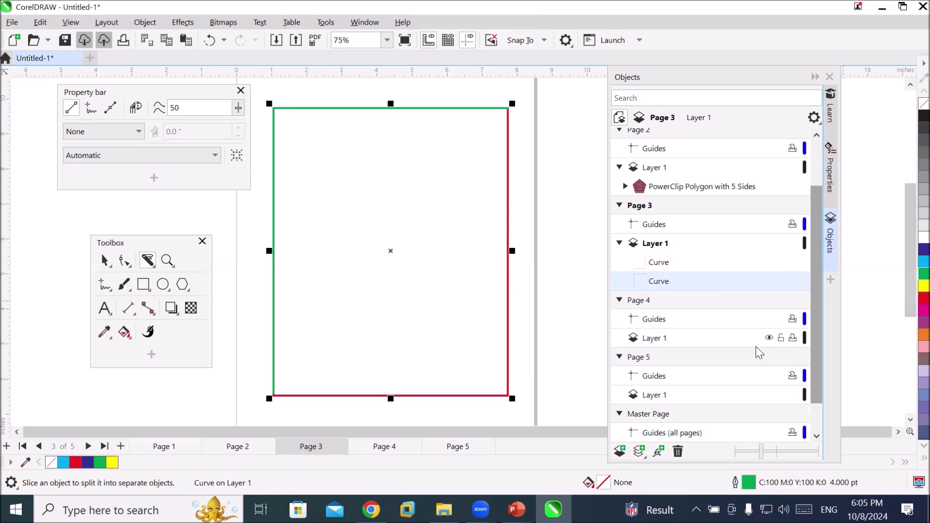
click(103, 262)
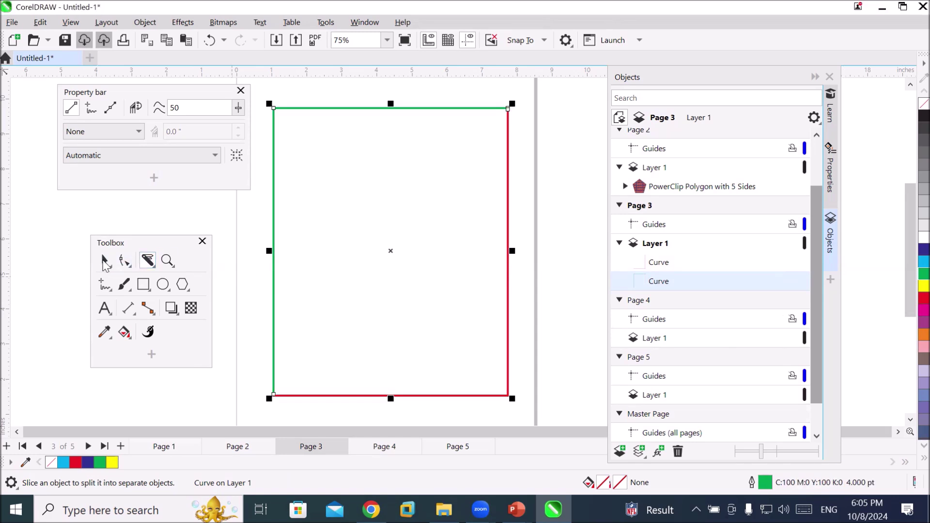
Nudge the red corner curve one step down and one step right
click(555, 279)
click(507, 298)
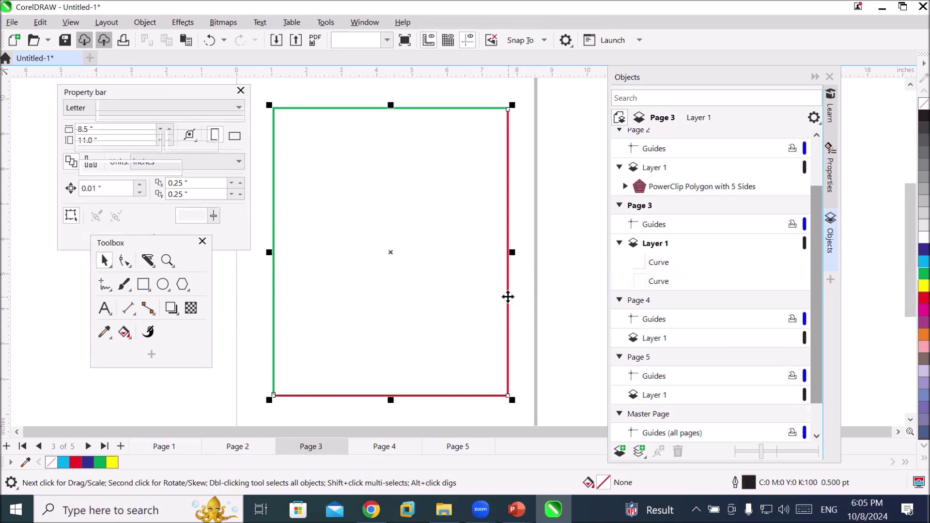
key(Down)
key(Down)
key(Down)
key(Down)
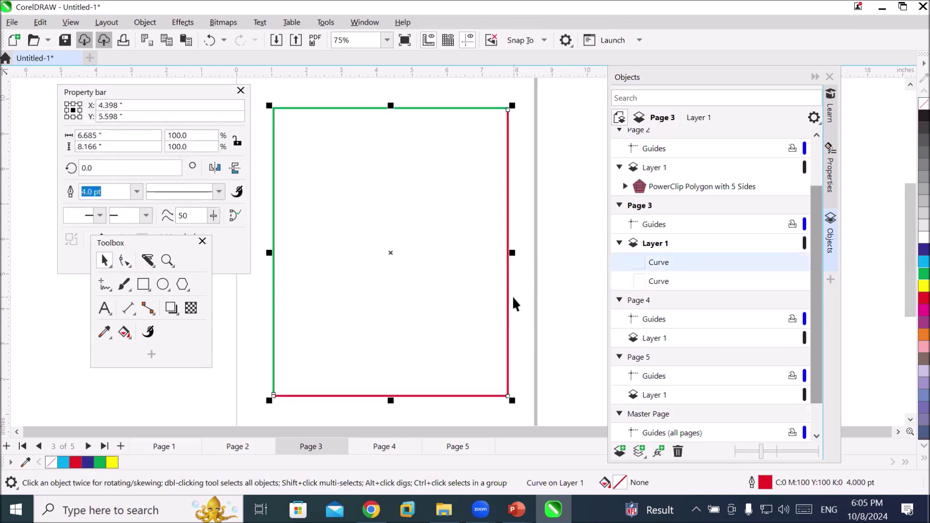
key(Right)
key(Right)
key(Right)
key(Right)
key(Right)
key(Right)
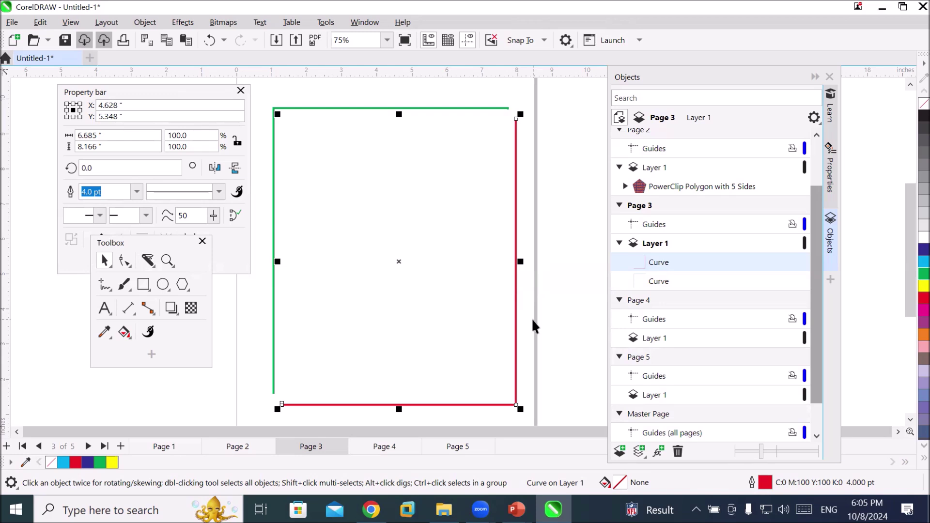
Set the red curve's outline width to 12.0 pt
click(122, 246)
drag(121, 246, 115, 315)
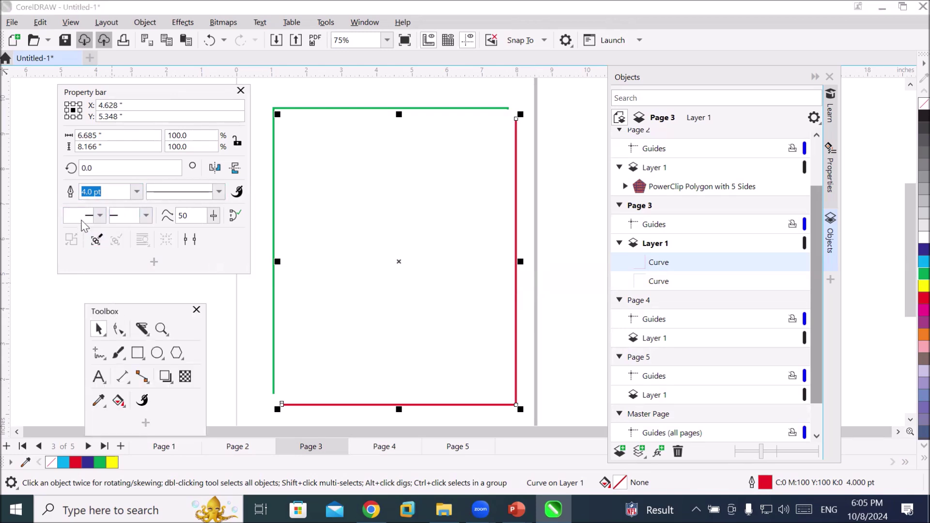
click(136, 191)
click(92, 318)
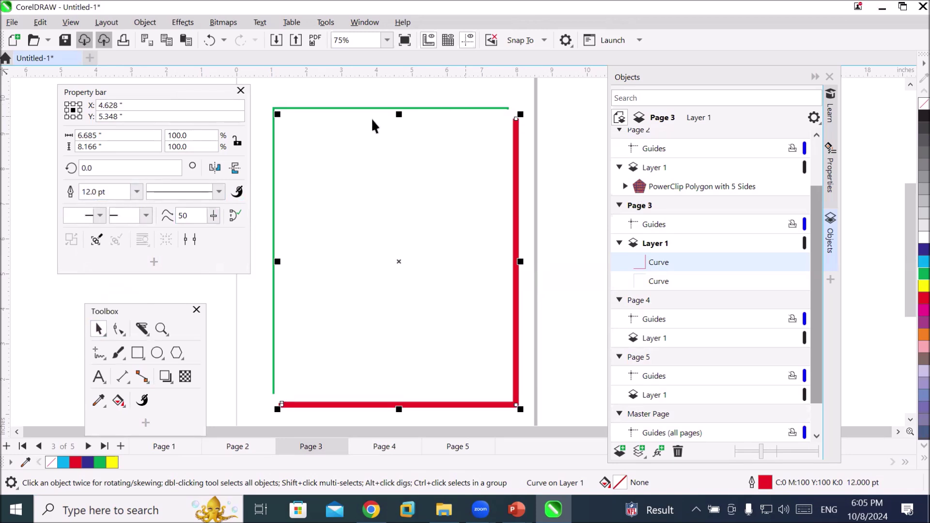
Set the green curve's outline width to 16.0 pt
click(358, 109)
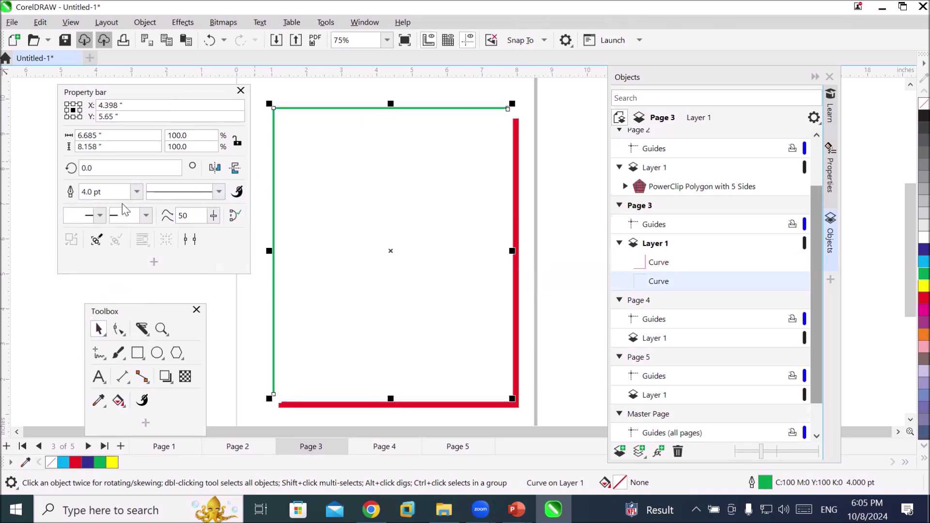
click(137, 192)
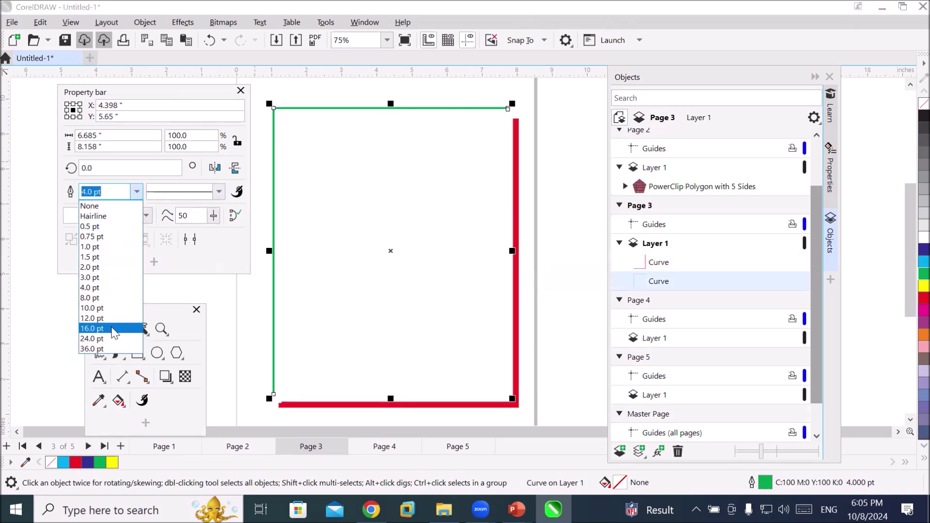
click(117, 329)
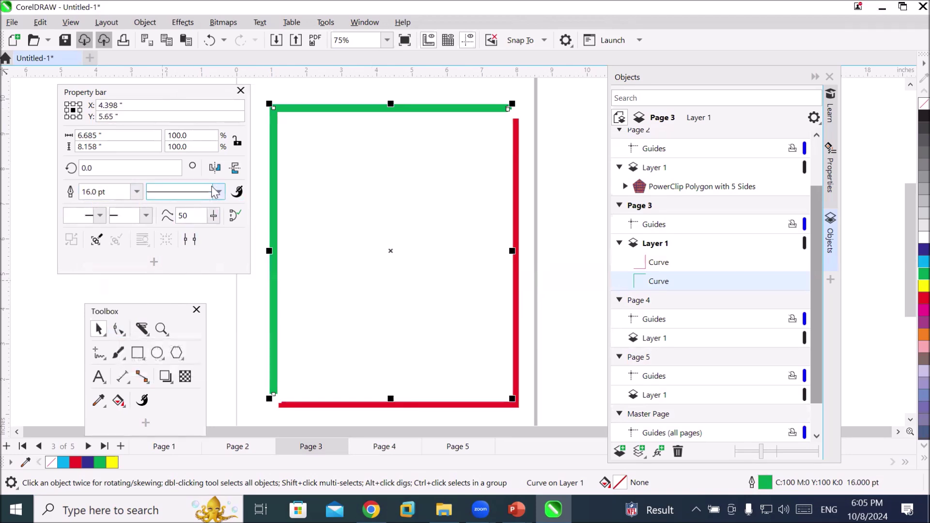
Add an arrowhead at the green curve's end and a crosshair-circle marker at its start
click(146, 215)
click(160, 241)
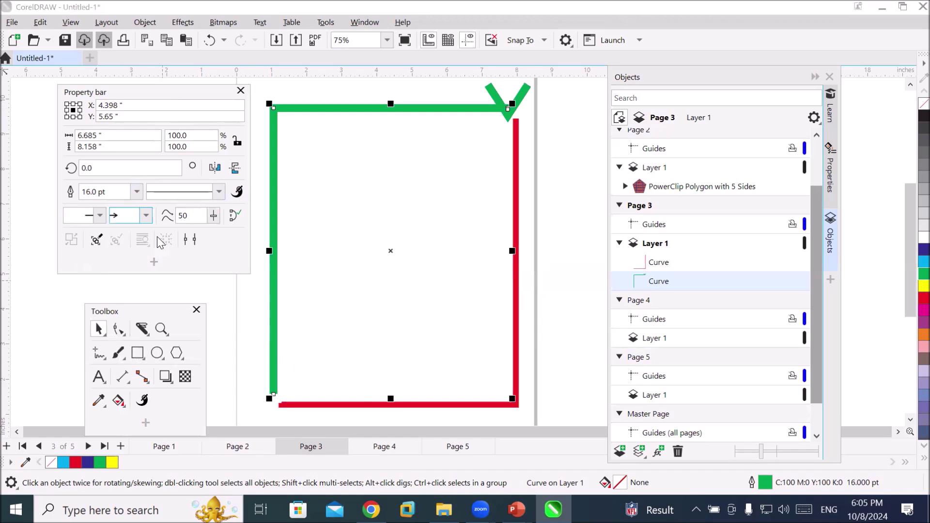
click(100, 215)
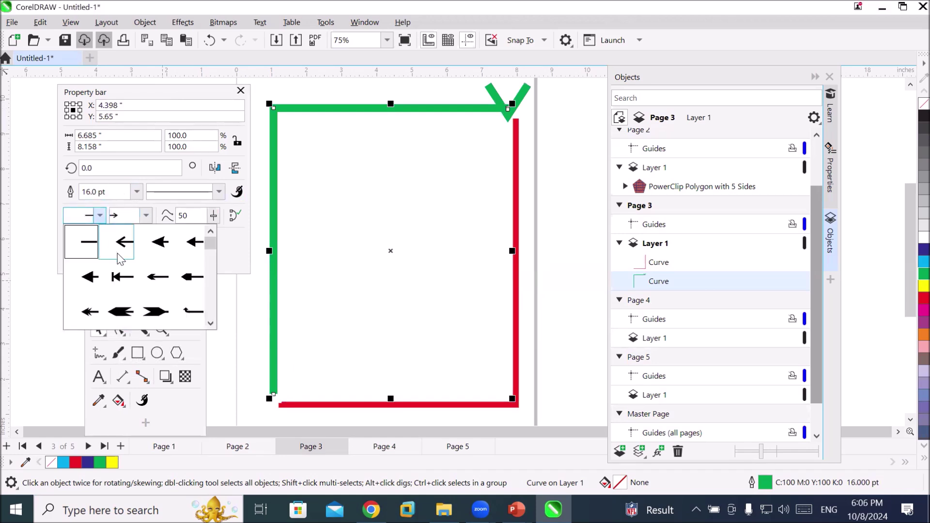
drag(210, 242, 204, 334)
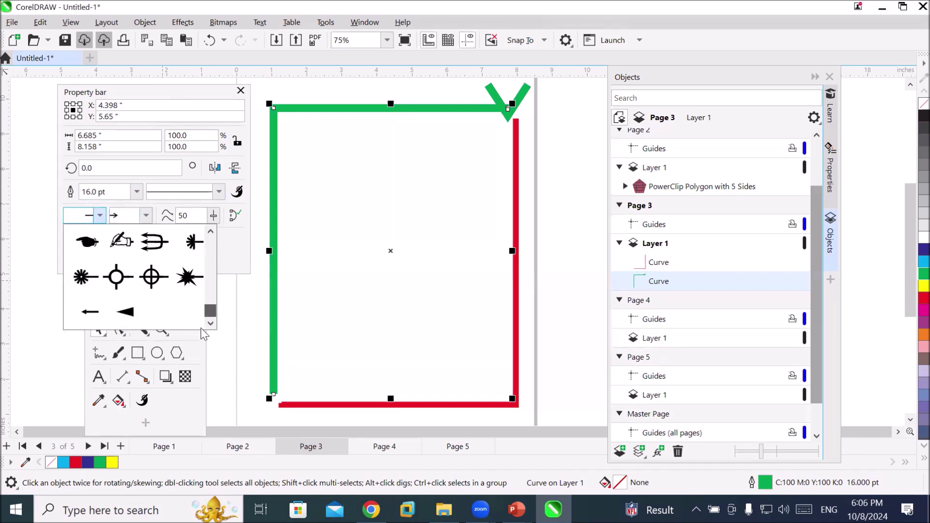
click(141, 281)
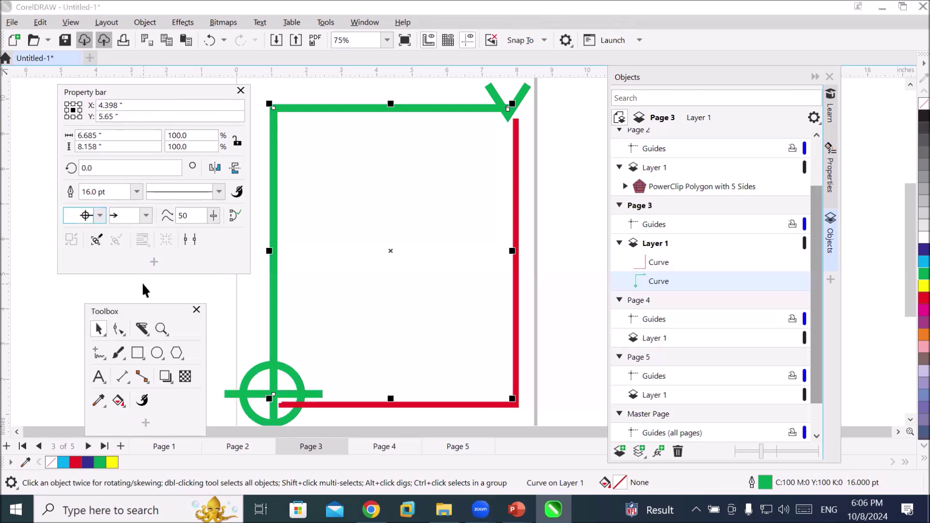
scroll(596, 355, down, 1)
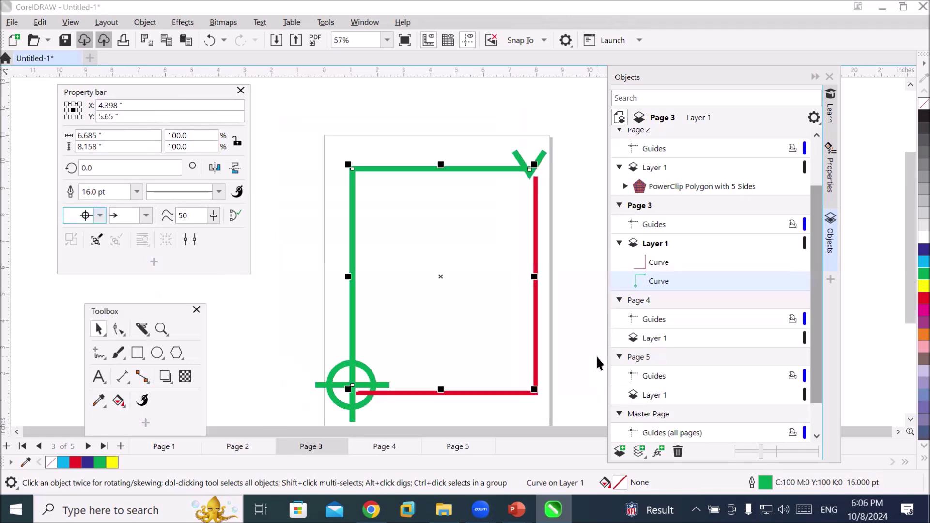
Move the green curve up-left, scale it to about 95%, and stretch it to the page bottom
drag(390, 171, 367, 144)
scroll(425, 257, down, 1)
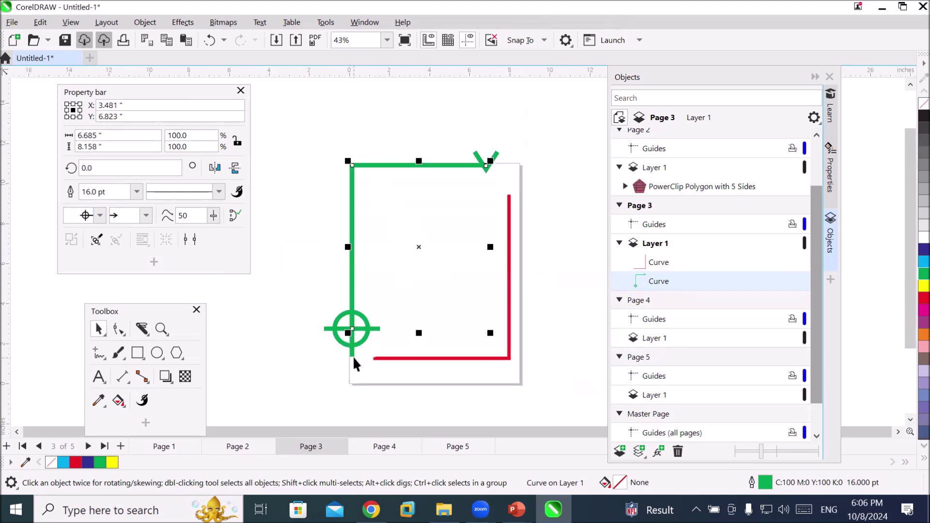
drag(349, 332, 359, 379)
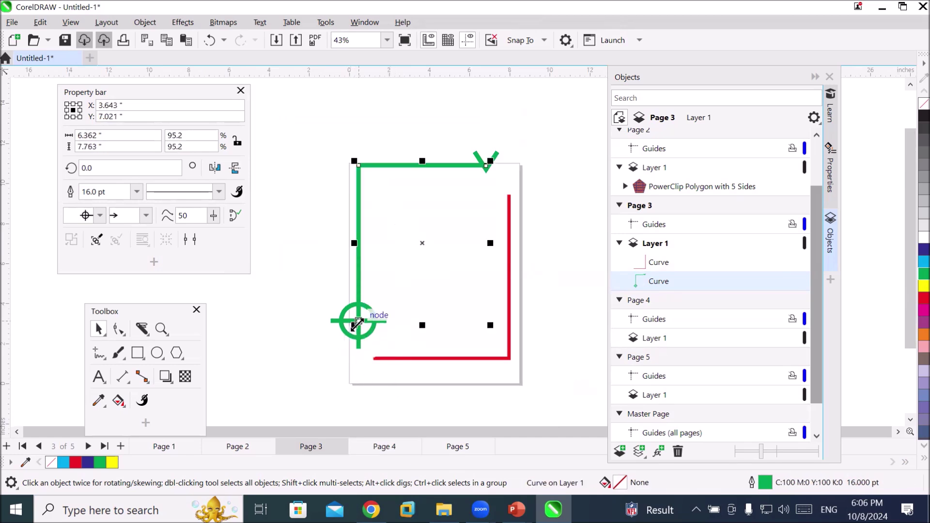
drag(424, 325, 414, 385)
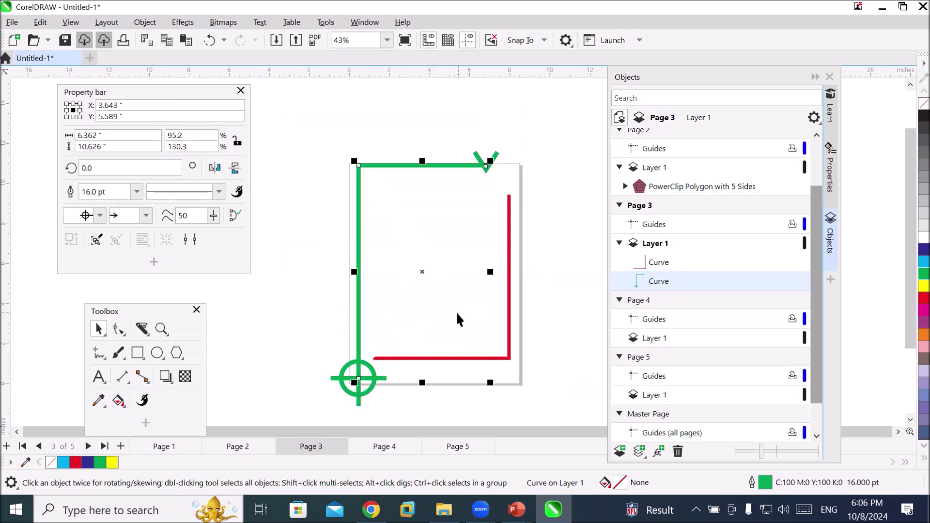
Move the red curve down-right and stretch it up toward the page top
drag(510, 332, 519, 357)
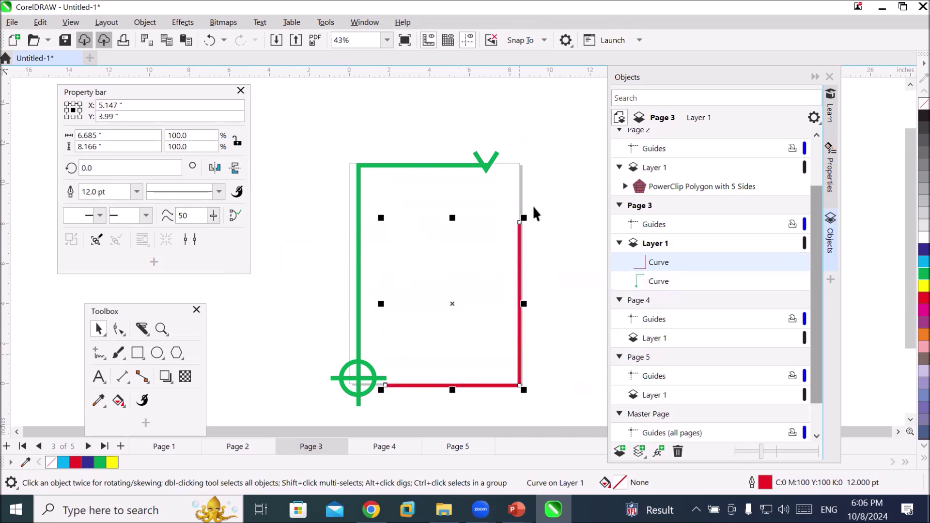
drag(451, 218, 454, 164)
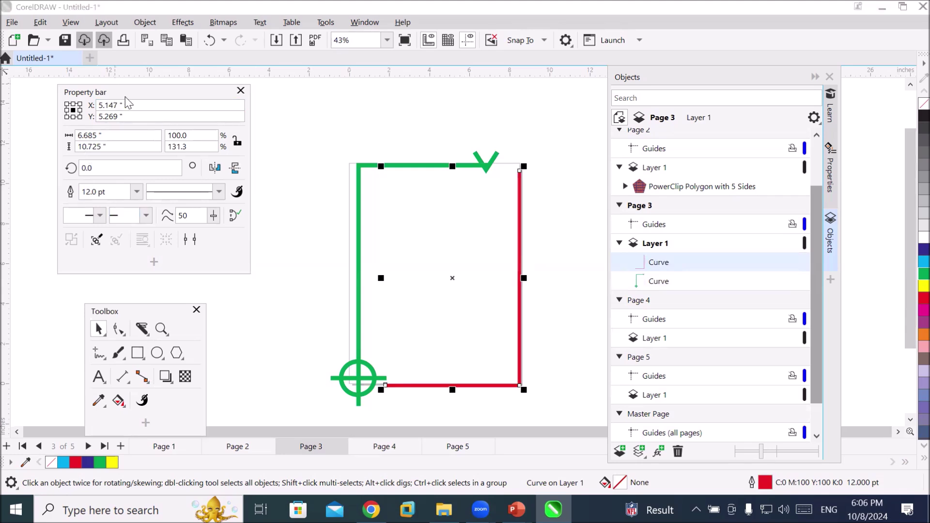
drag(124, 96, 163, 103)
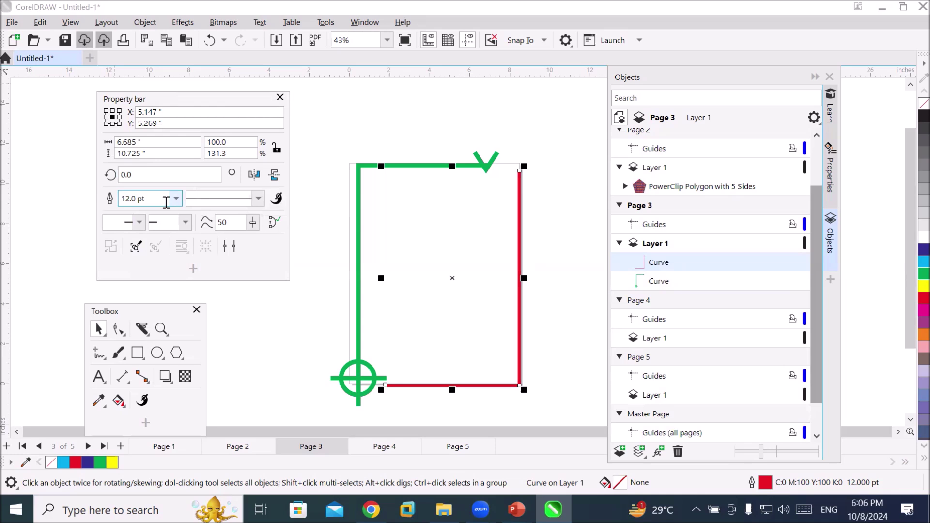
Make the red curve's outline a dotted line style
click(258, 208)
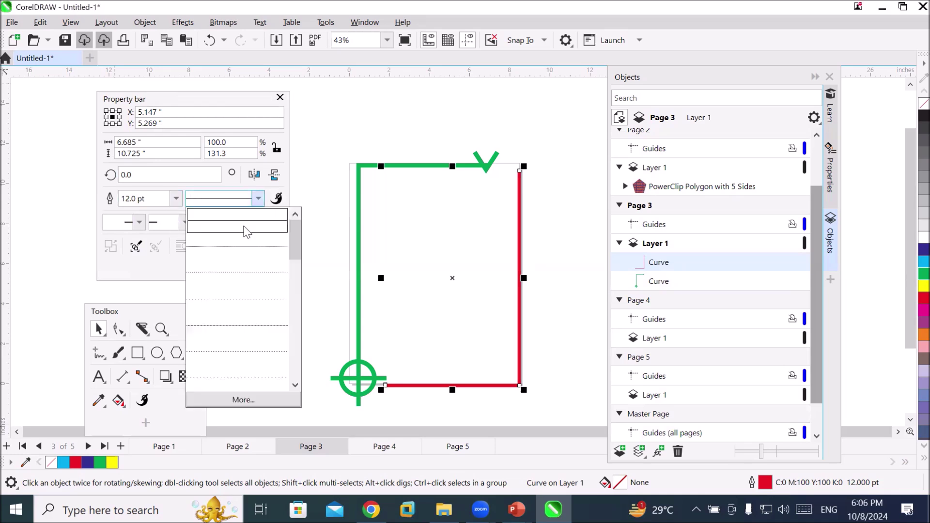
click(237, 249)
scroll(681, 305, up, 1)
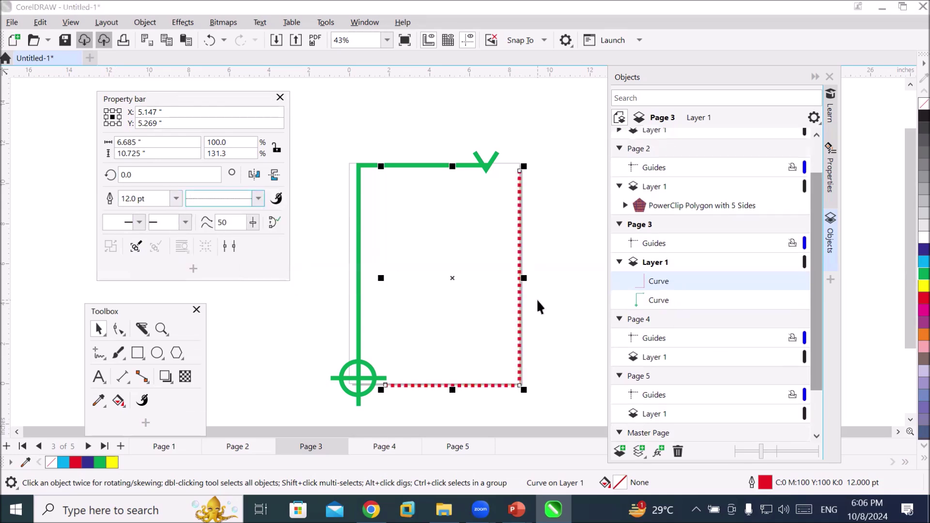
scroll(537, 299, up, 2)
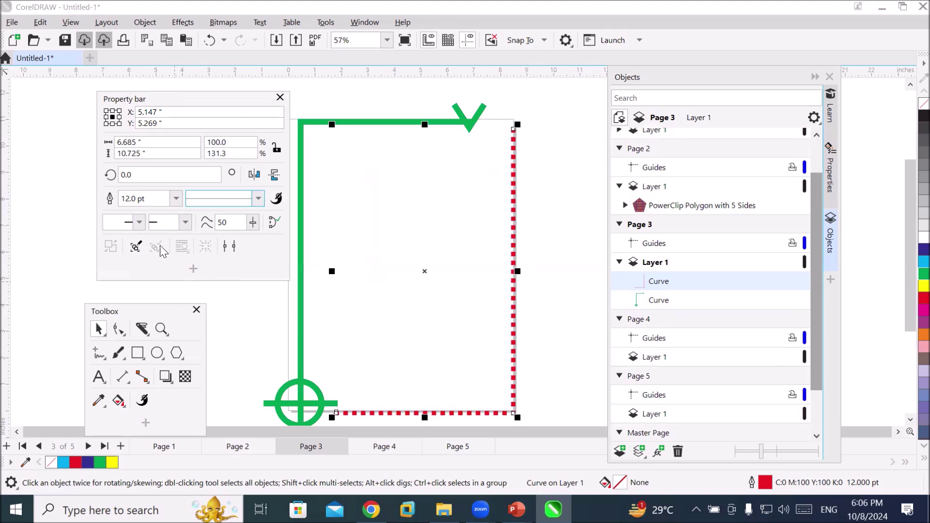
Give the red curve an end arrowhead and a crosshair-circle start marker, then deselect
click(185, 222)
click(194, 247)
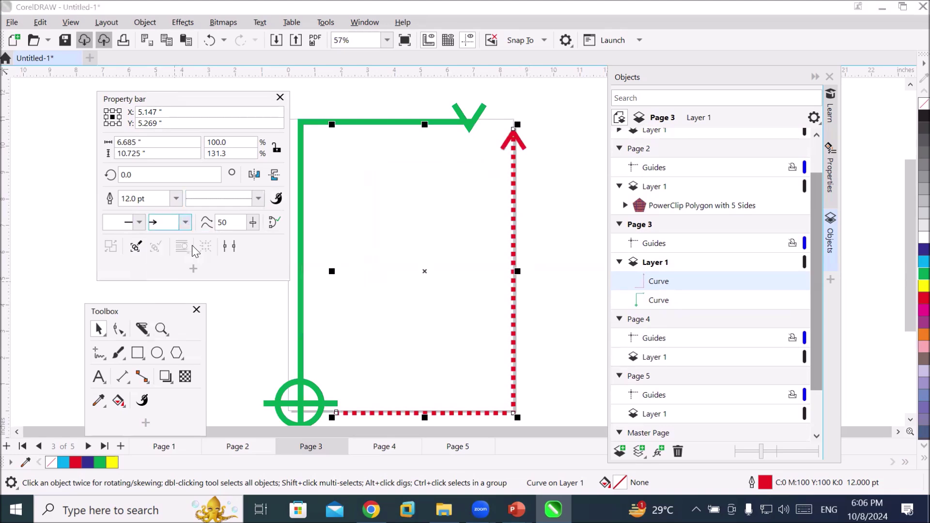
click(139, 222)
drag(250, 245, 265, 349)
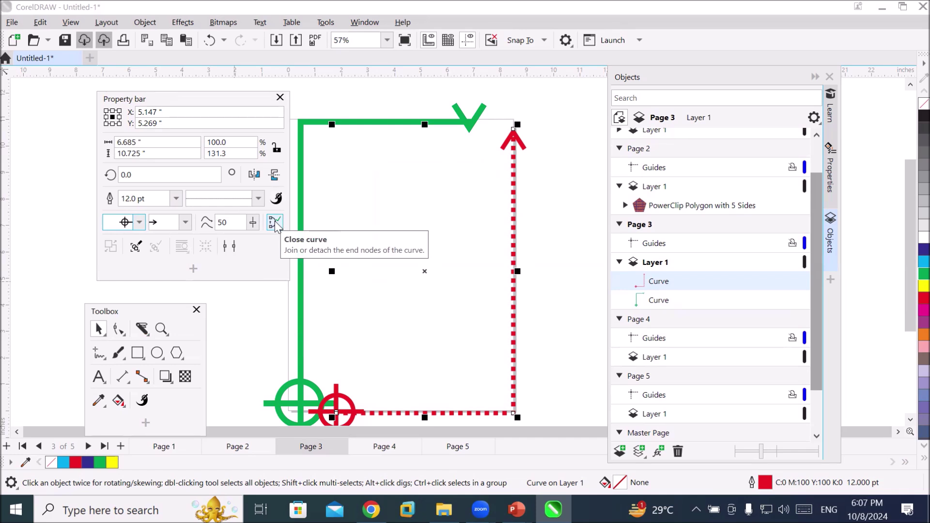
click(525, 106)
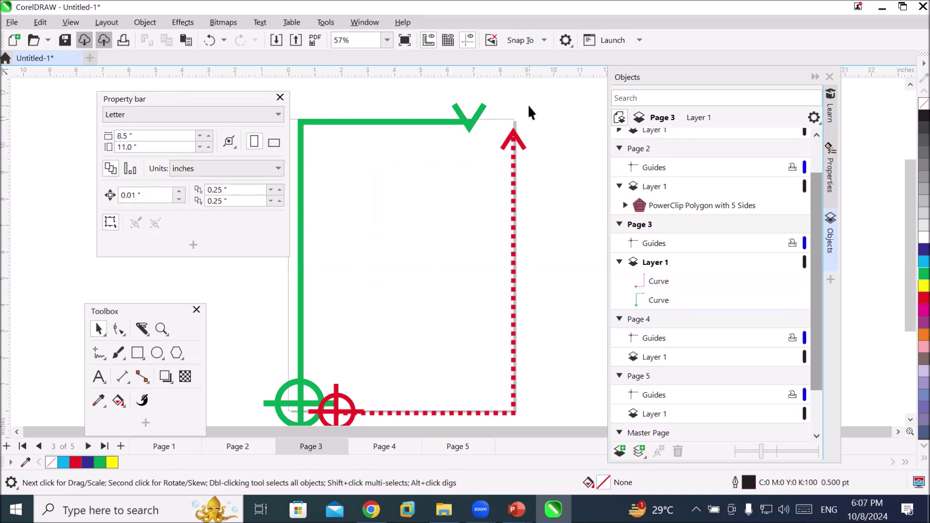
Go to Page 4 and draw a circle in its middle
scroll(519, 177, down, 1)
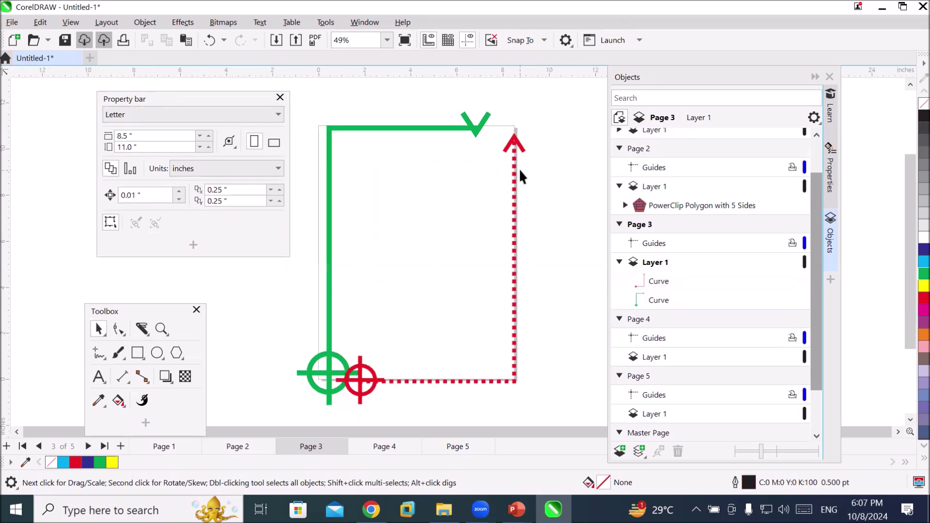
click(388, 447)
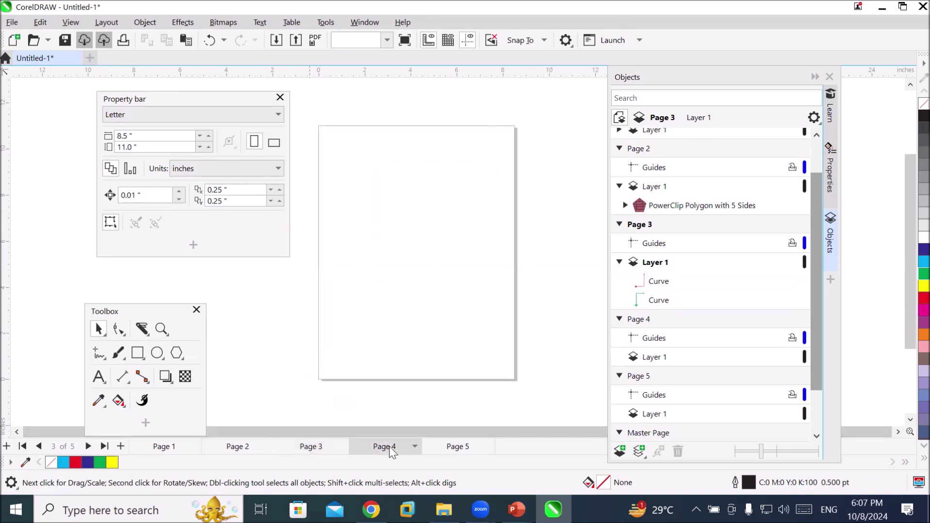
click(157, 353)
mouse_move(366, 169)
mouse_down()
mouse_move(502, 333)
mouse_move(459, 301)
mouse_up()
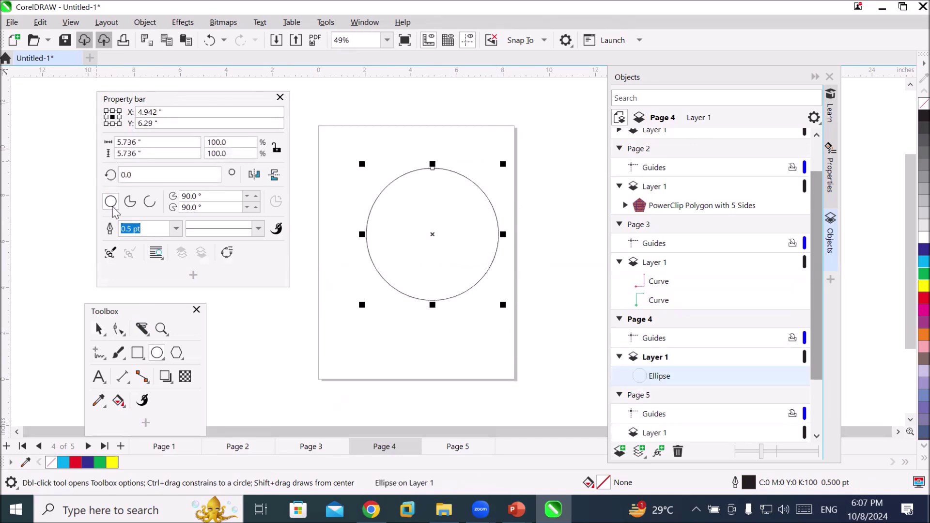
Nudge the circle slightly up-left, then delete it
click(99, 329)
drag(417, 296, 407, 302)
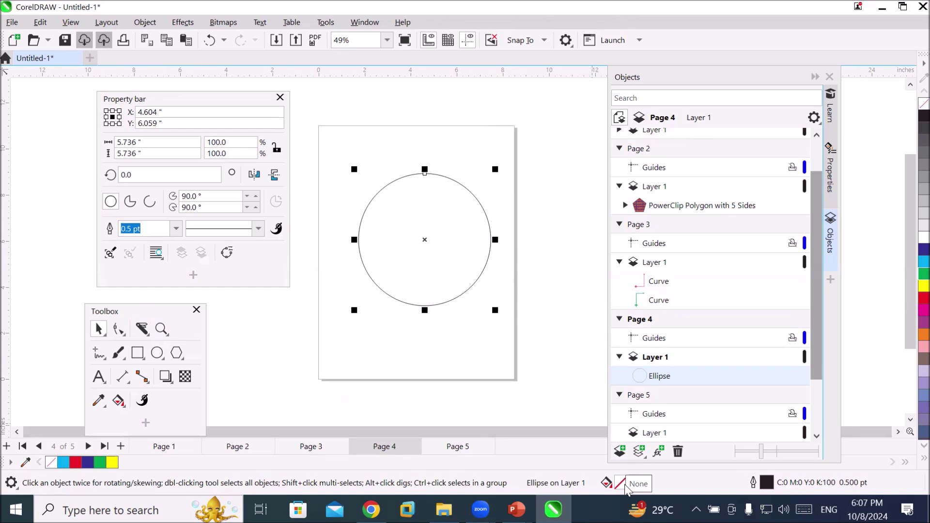
key(Delete)
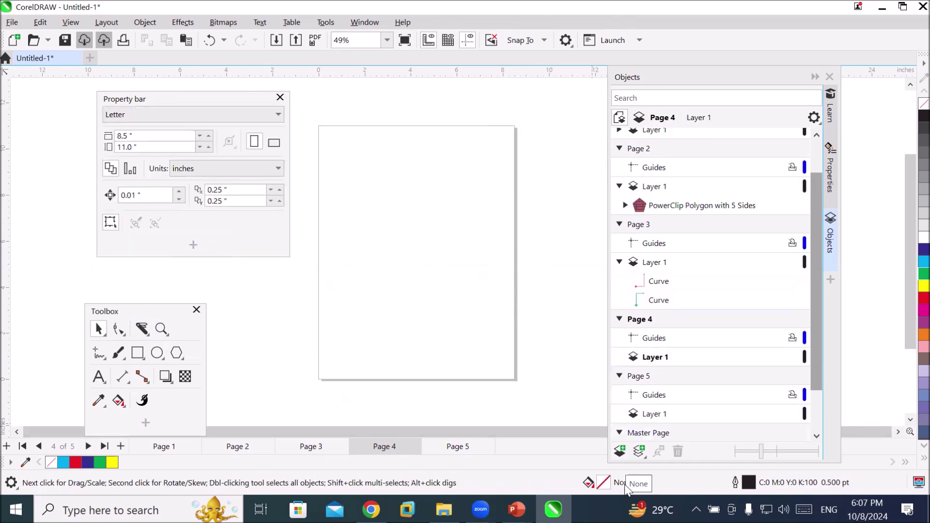
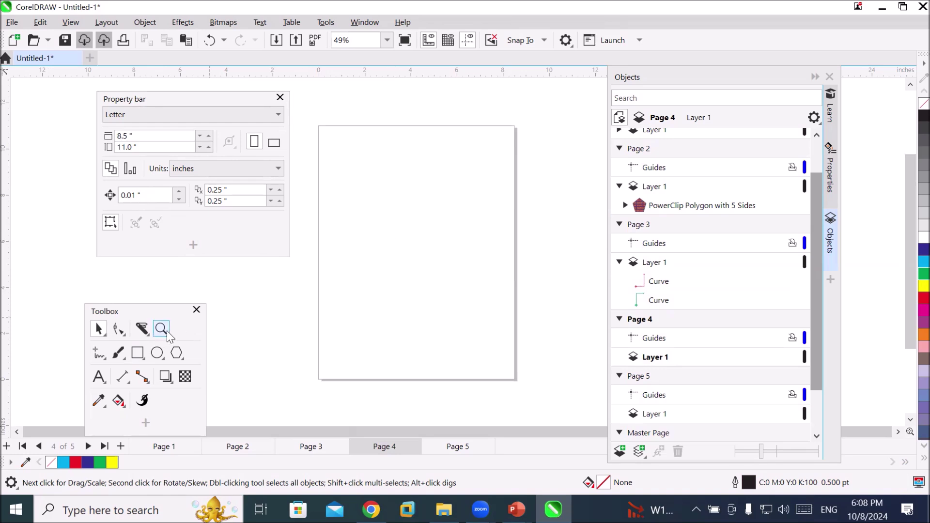
Drag the docked palette onto the canvas, widen it to multiple columns, and position it high over the page
click(156, 353)
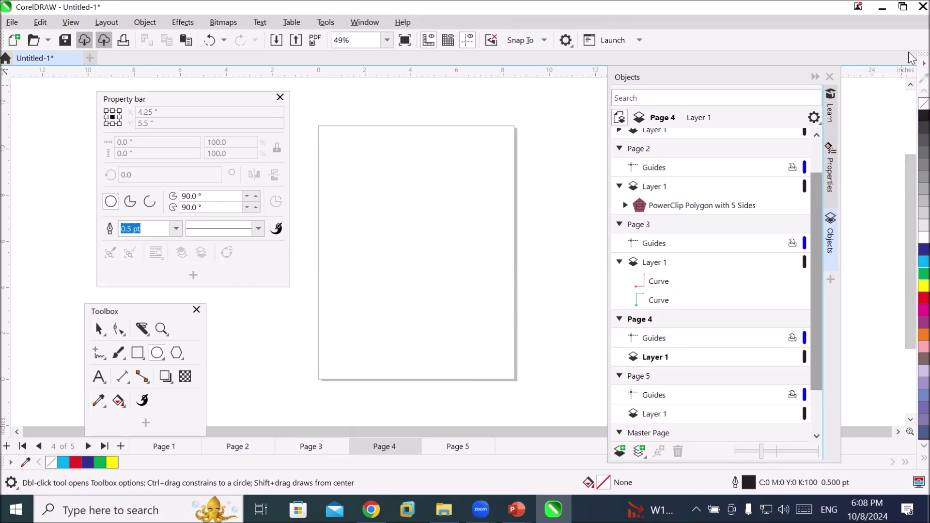
mouse_move(922, 54)
mouse_down()
mouse_move(775, 94)
mouse_move(499, 117)
mouse_up()
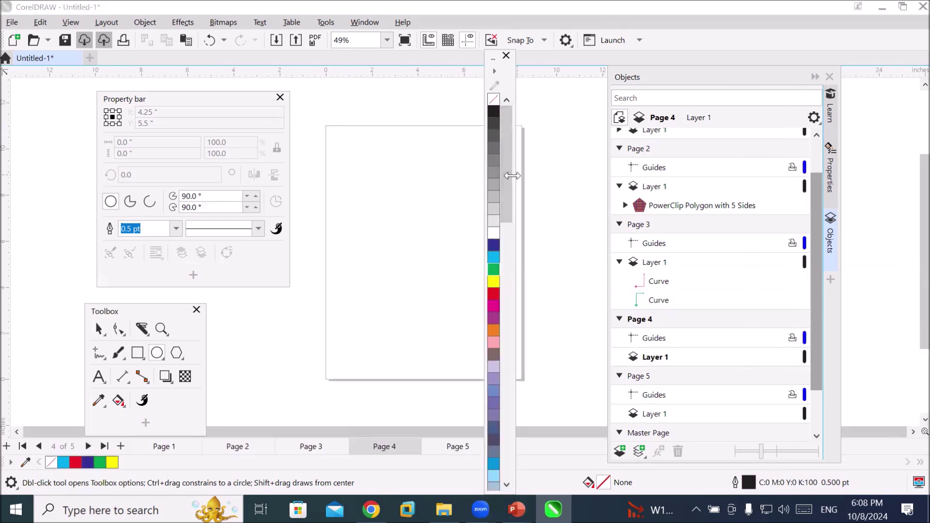
drag(514, 177, 595, 177)
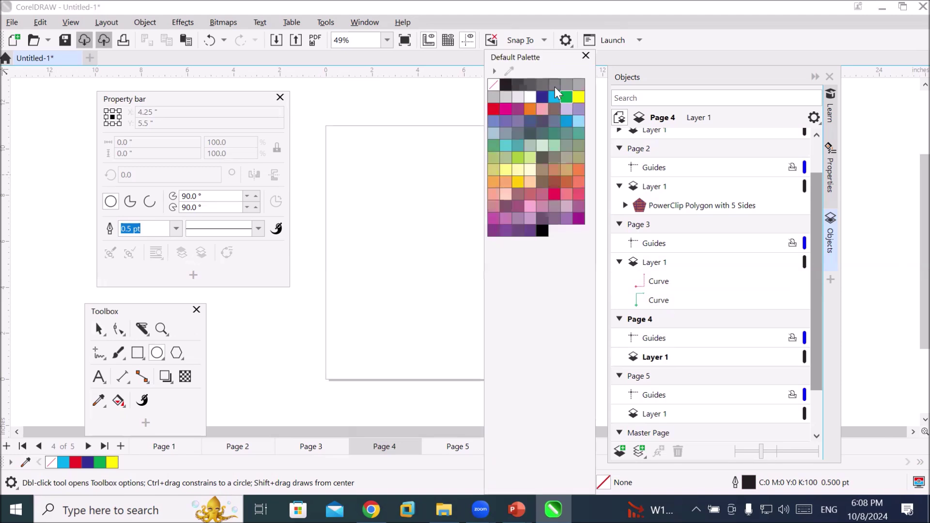
drag(542, 56, 530, 164)
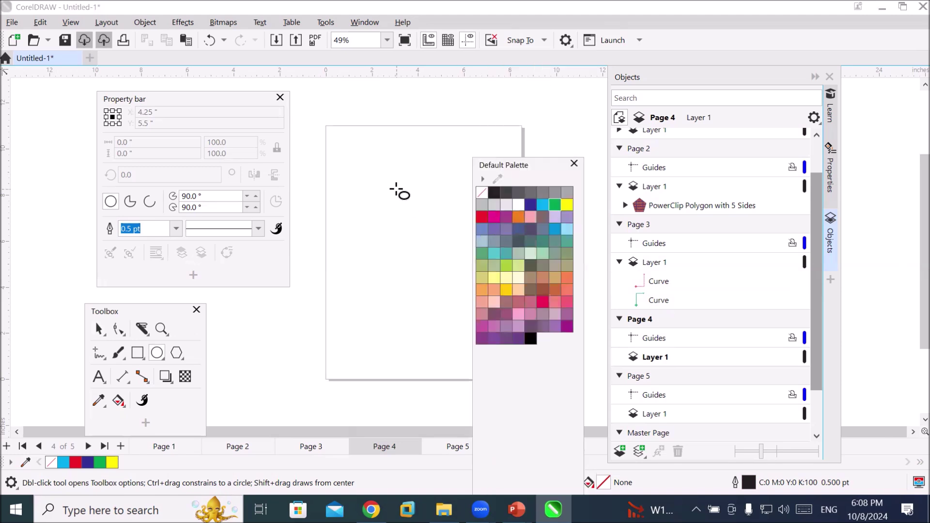
click(98, 329)
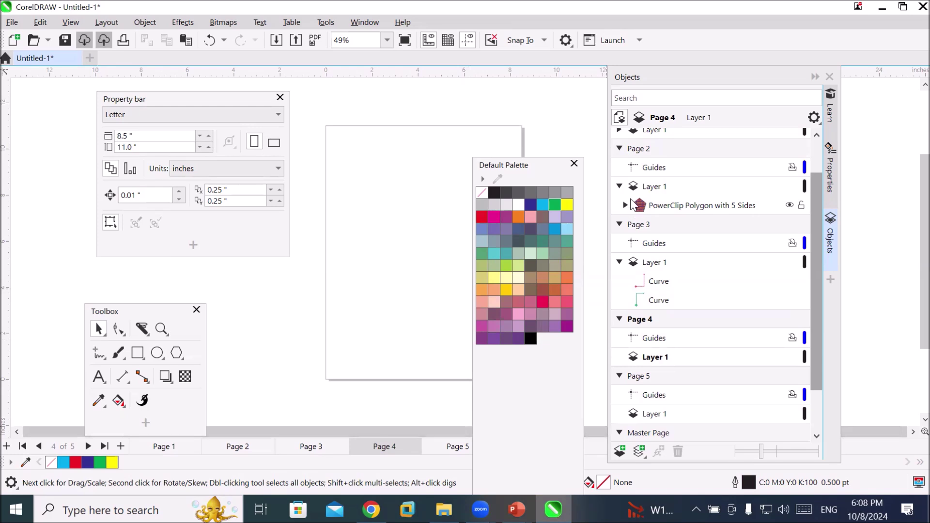
click(528, 164)
drag(529, 165, 469, 106)
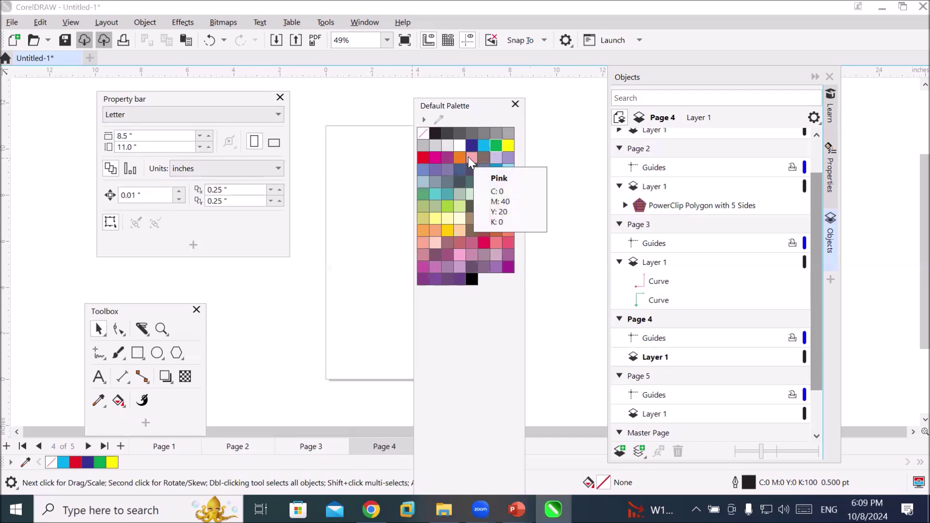
Set the Red swatch (C:0 M:100 Y:100 K:0) as the default graphic fill, then move the palette right
click(423, 157)
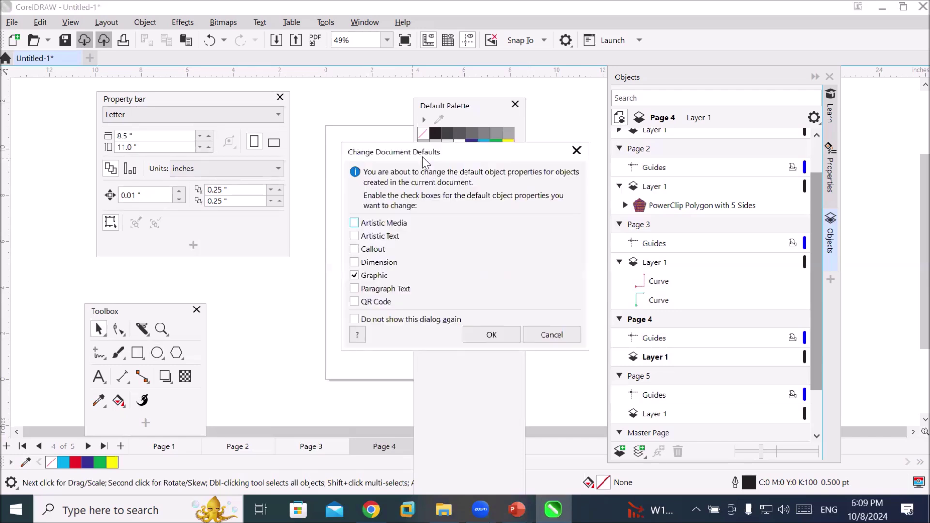
drag(430, 153, 379, 150)
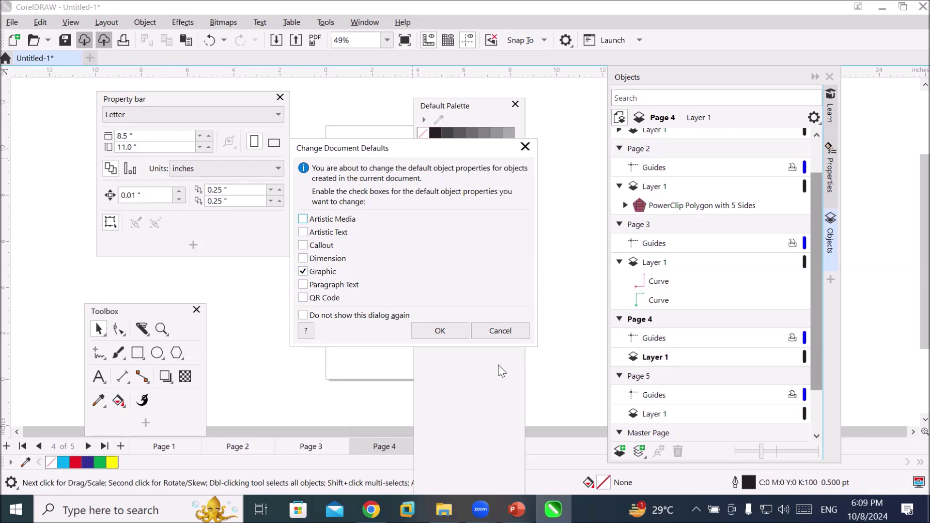
click(441, 331)
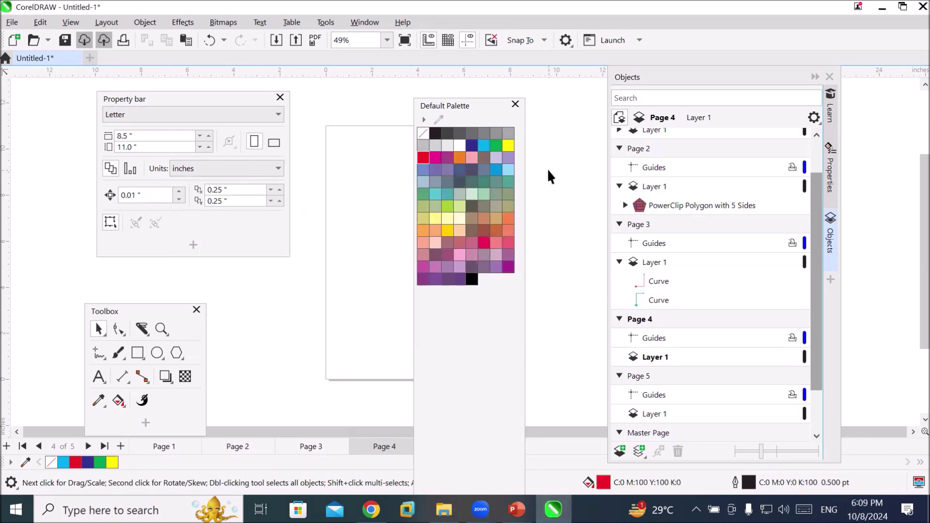
click(468, 106)
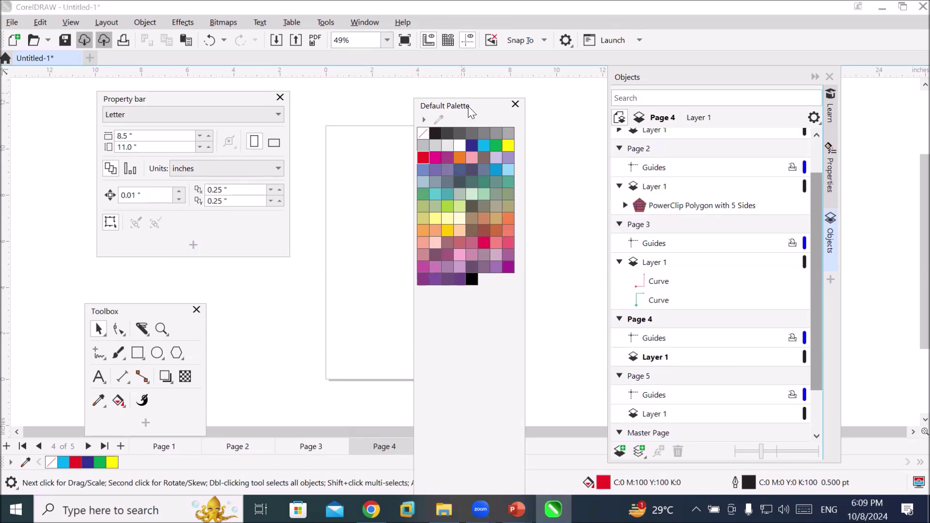
drag(468, 107, 550, 110)
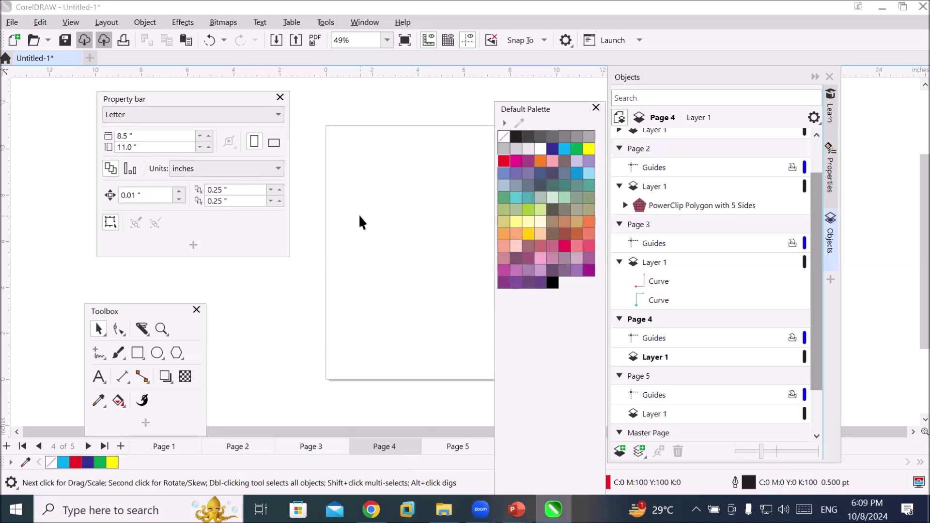
Draw a red circle, a pentagon below it and a rectangle beside it, then deselect
click(157, 353)
drag(341, 140, 409, 212)
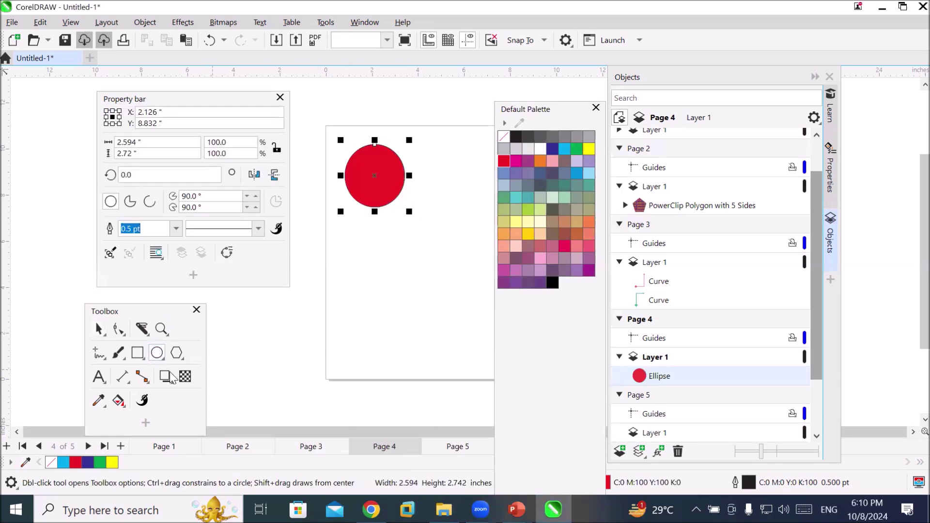
drag(347, 241, 407, 298)
click(137, 353)
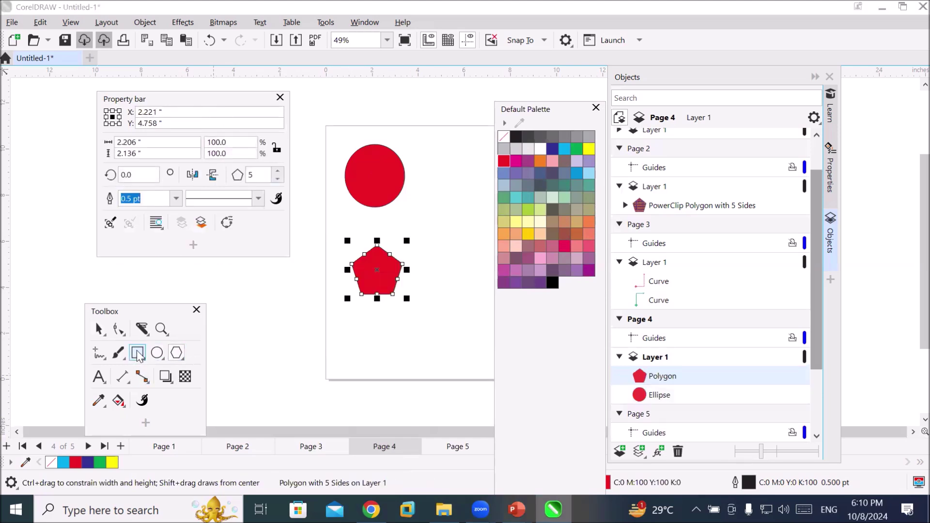
drag(429, 155, 464, 197)
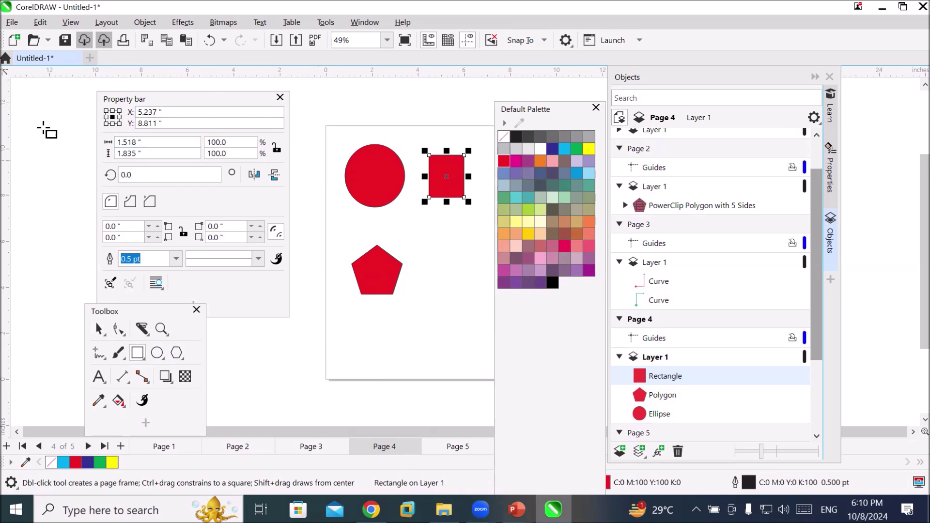
click(99, 329)
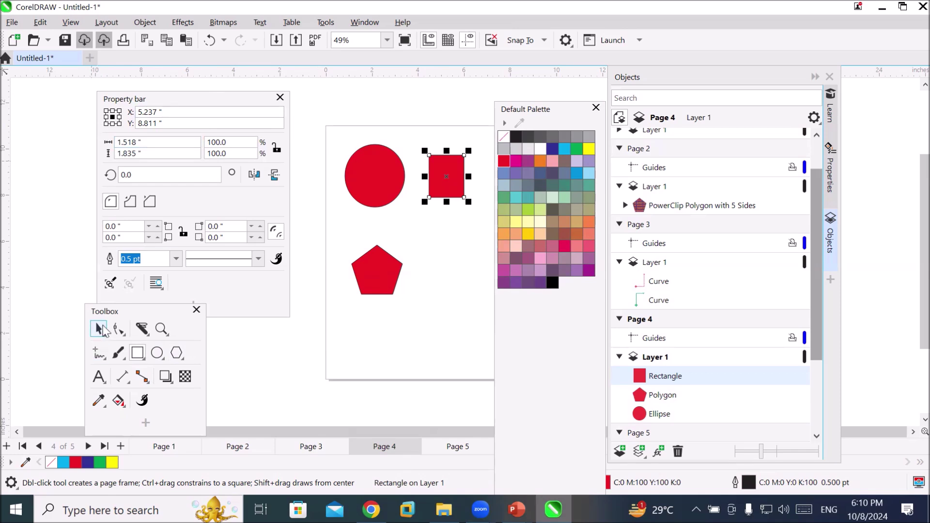
click(363, 109)
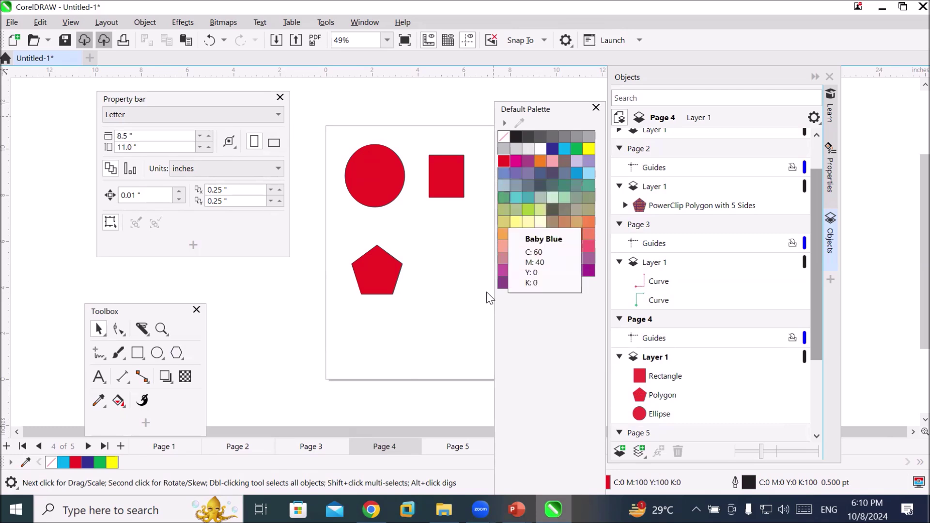
Reset the default fill to no colour and draw three unfilled ellipses beside the pentagon and along the bottom
click(505, 139)
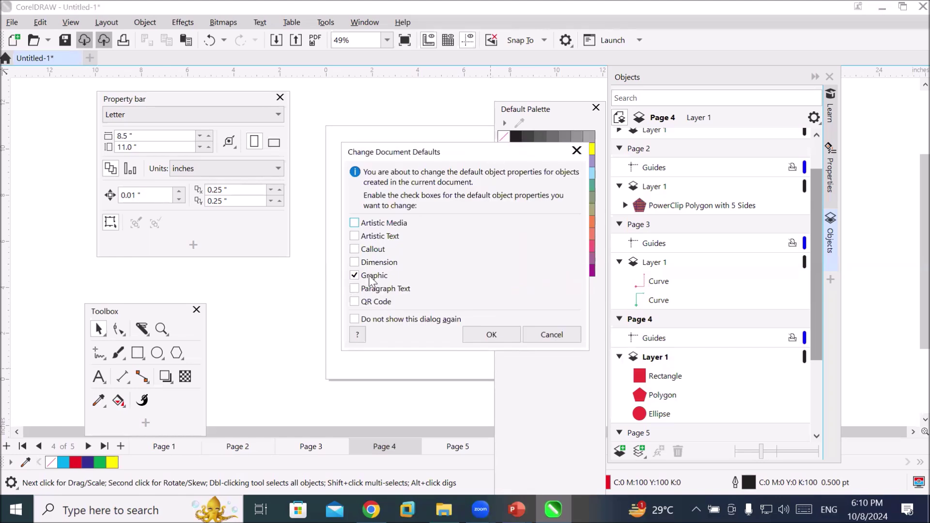
click(492, 339)
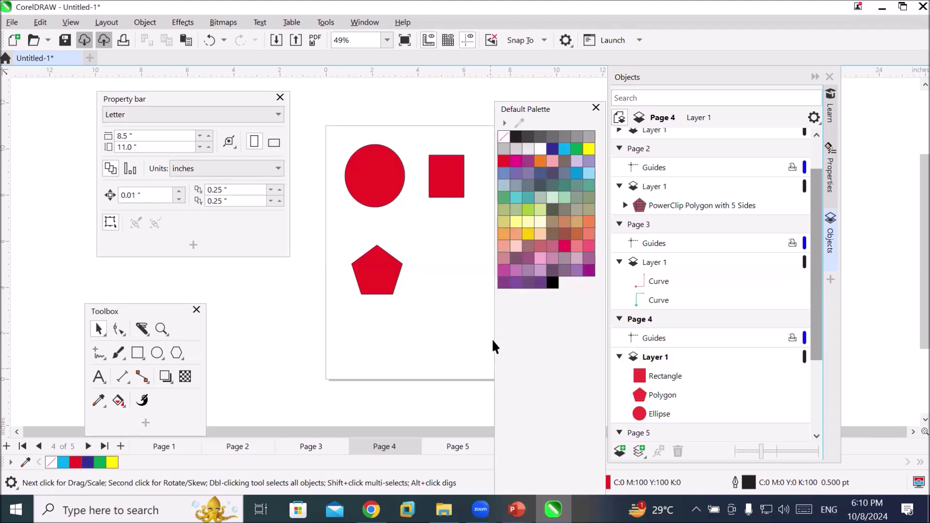
click(157, 353)
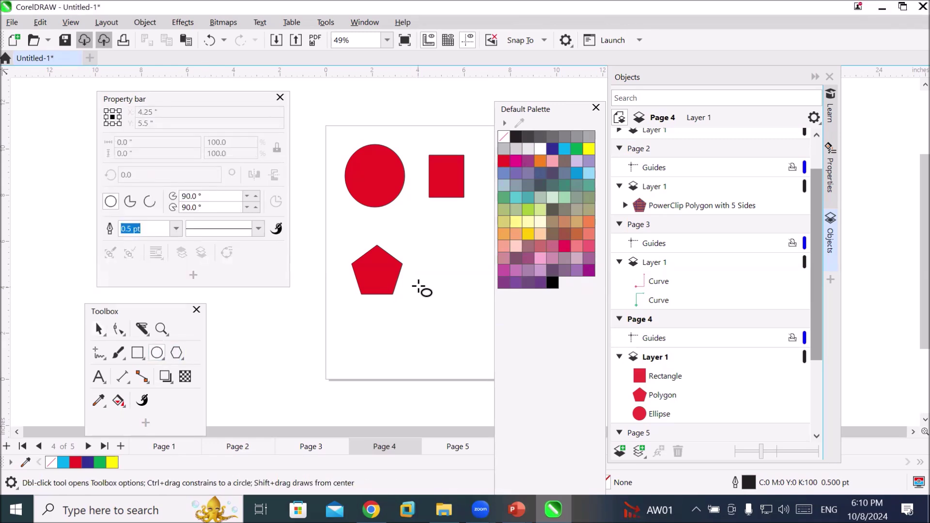
drag(431, 240, 484, 300)
drag(353, 336, 435, 389)
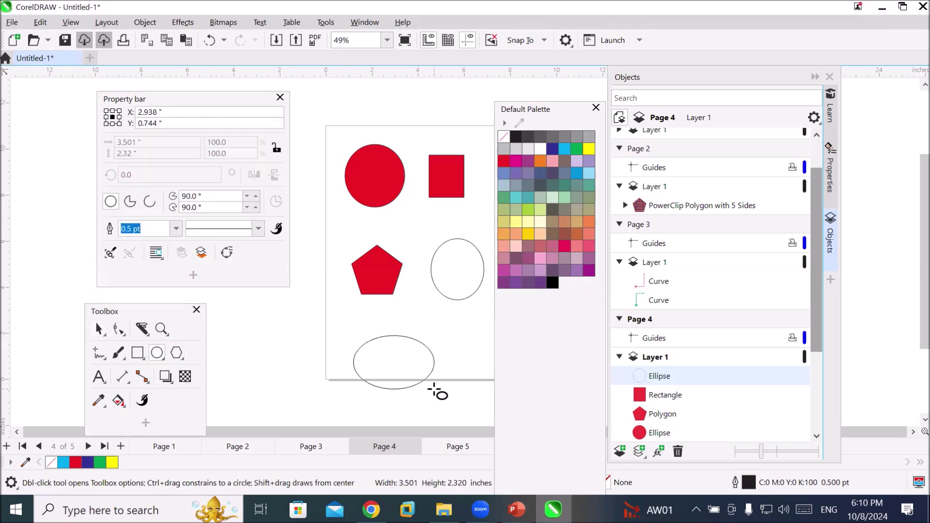
drag(464, 343, 533, 393)
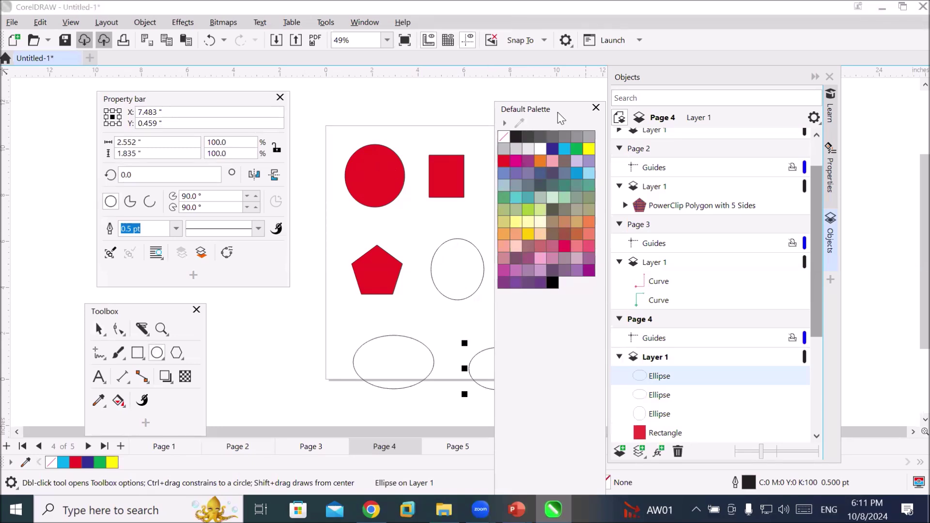
Dock the colour palette on the right edge and marquee-select all six shapes
drag(561, 119, 906, 155)
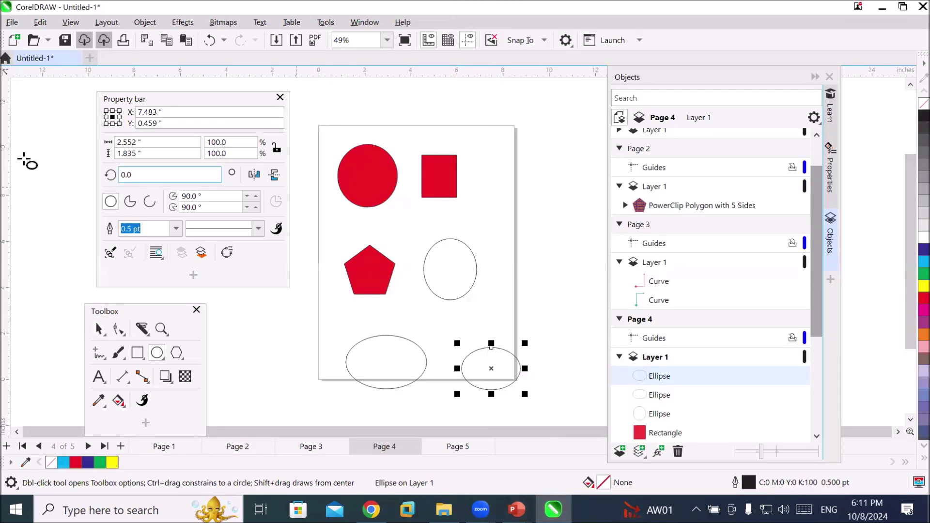
click(97, 331)
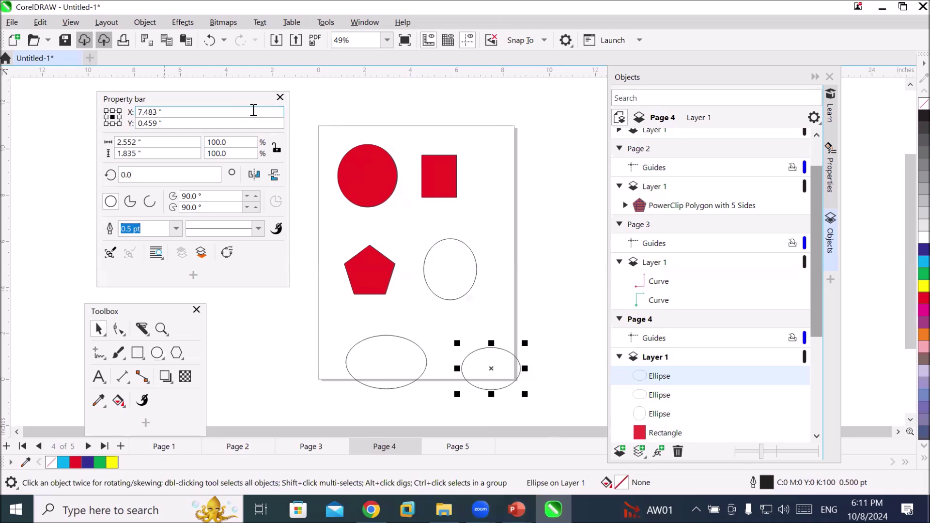
drag(309, 112, 434, 362)
drag(547, 409, 549, 409)
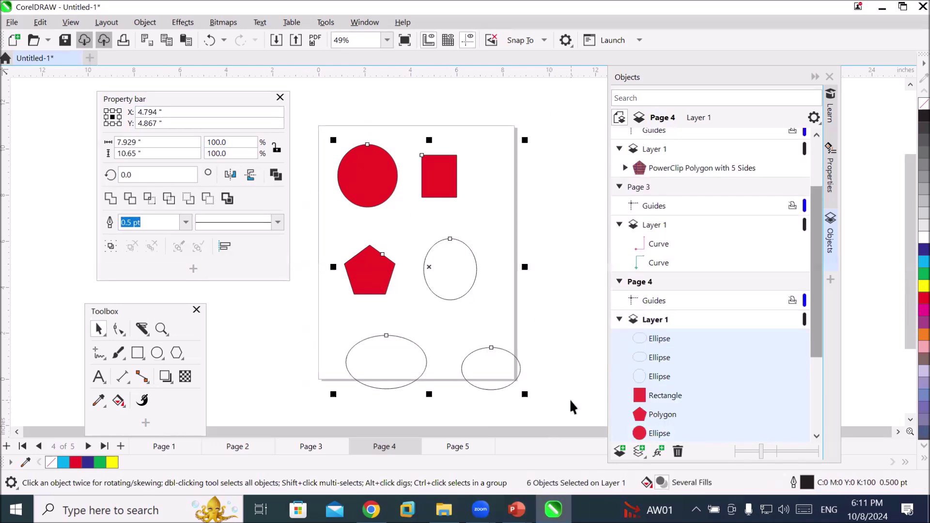
Delete the six shapes, float the Objects docker, and remove the default outline for new graphics
key(Delete)
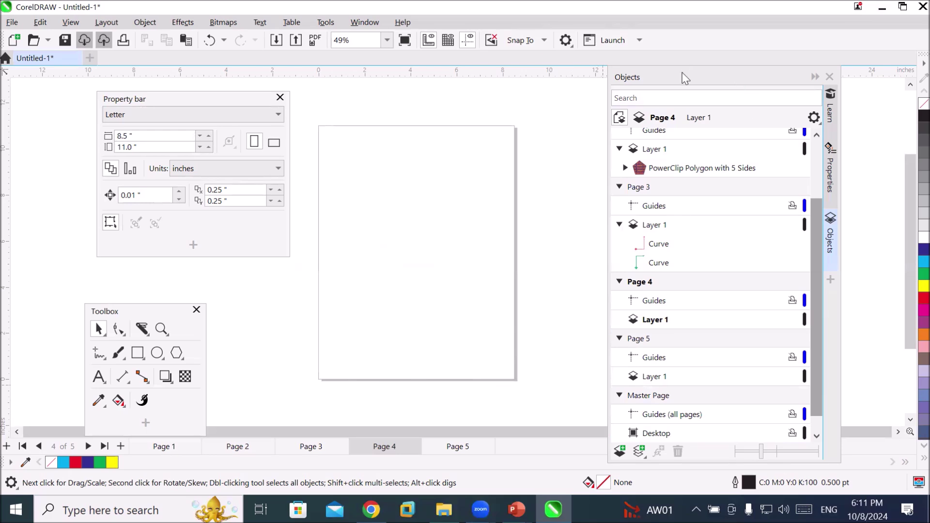
drag(681, 80, 727, 64)
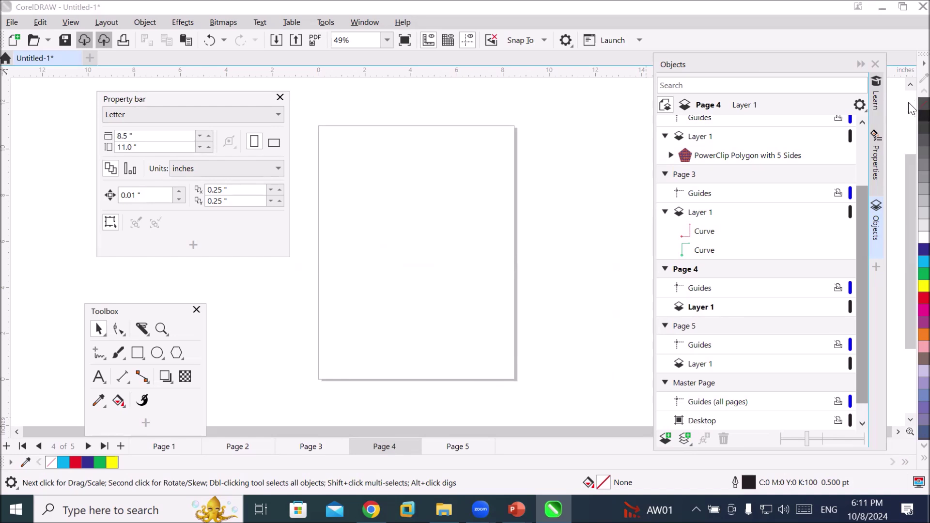
right_click(911, 64)
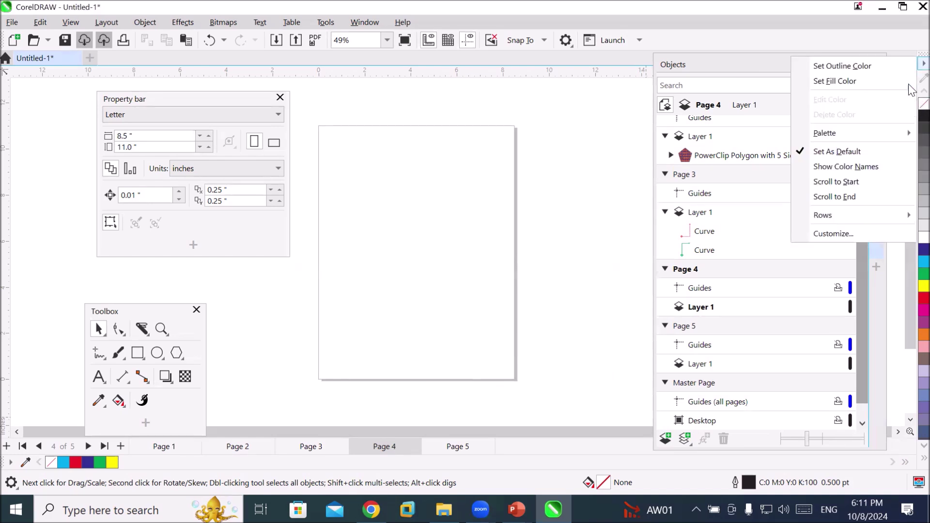
click(911, 83)
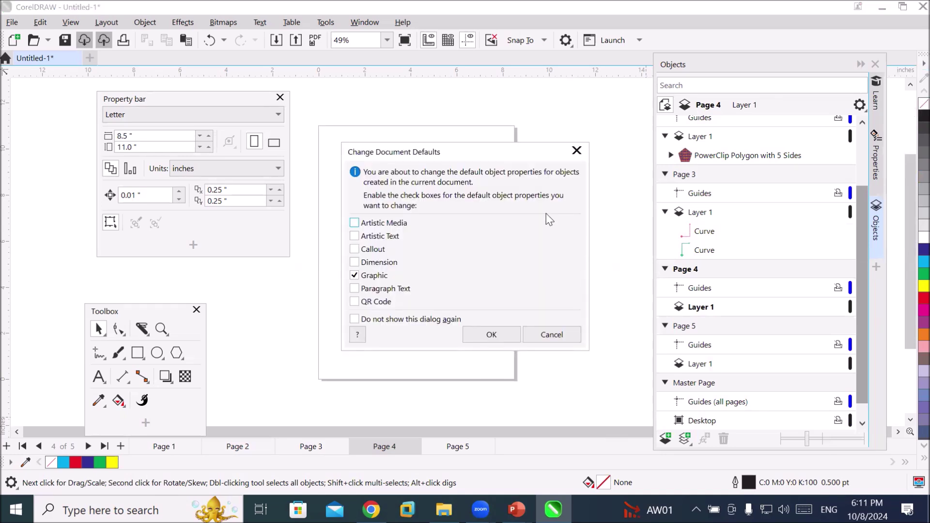
click(489, 335)
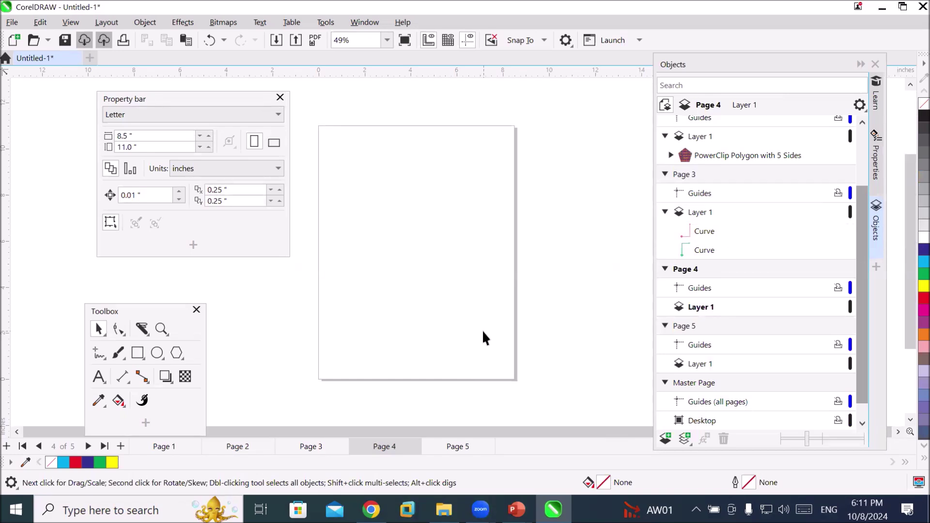
click(157, 353)
Draw four ellipses on and around Page 4, one at the page's lower-right edge
drag(369, 185, 461, 317)
drag(548, 180, 586, 273)
drag(277, 317, 409, 409)
click(468, 351)
drag(555, 382, 557, 385)
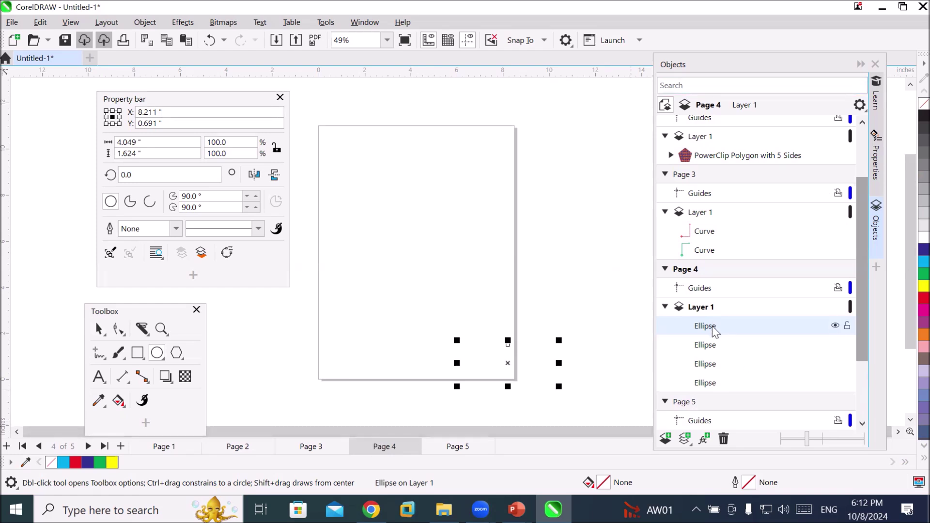
Select the first Ellipse in the Objects docker and fill it yellow
click(714, 345)
click(707, 366)
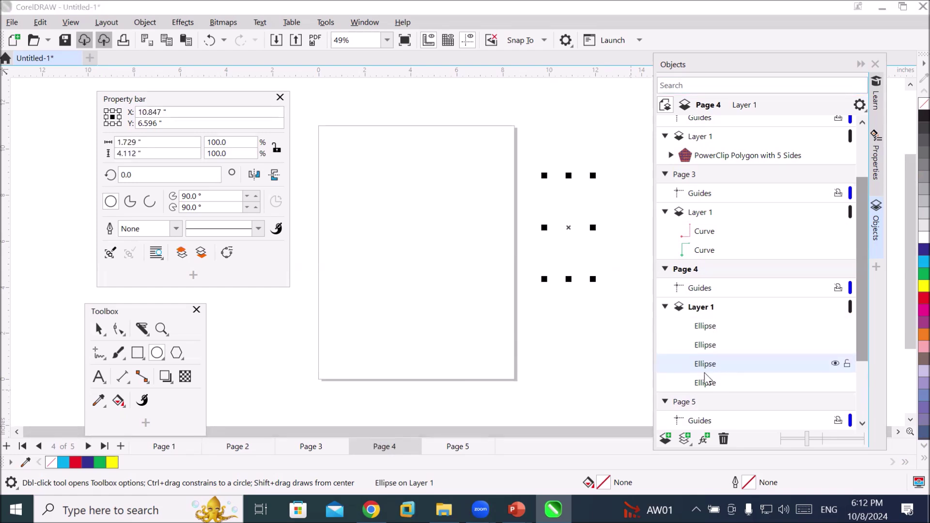
double_click(706, 382)
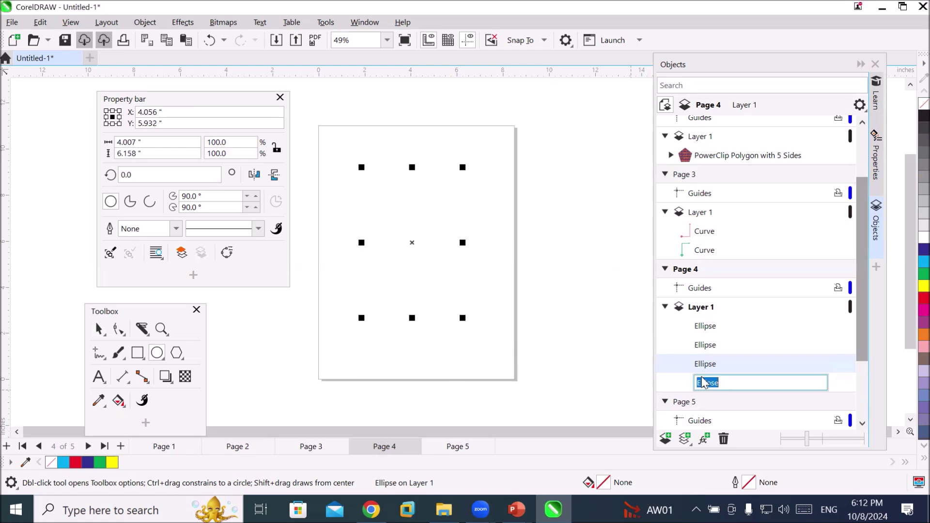
key(Return)
click(708, 329)
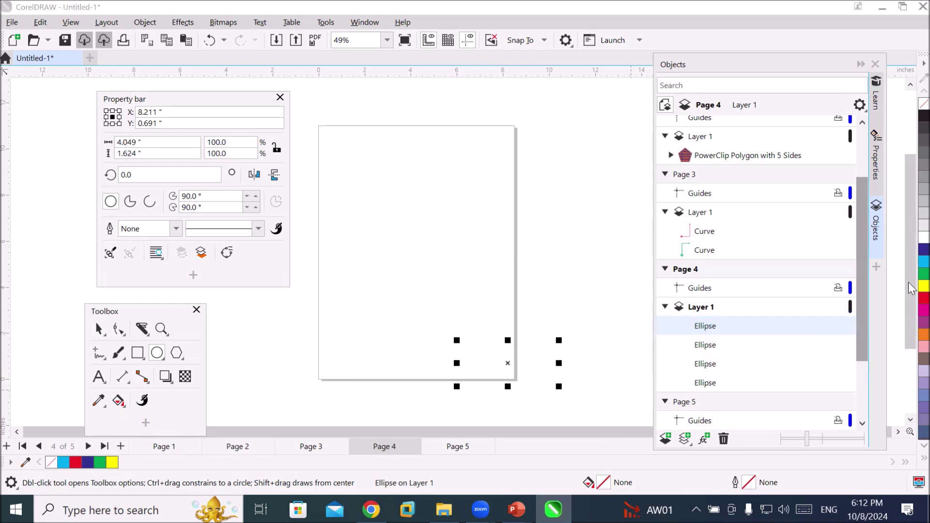
click(924, 286)
Give the yellow ellipse a red outline, then select and delete all four ellipses
right_click(924, 298)
scroll(546, 398, up, 6)
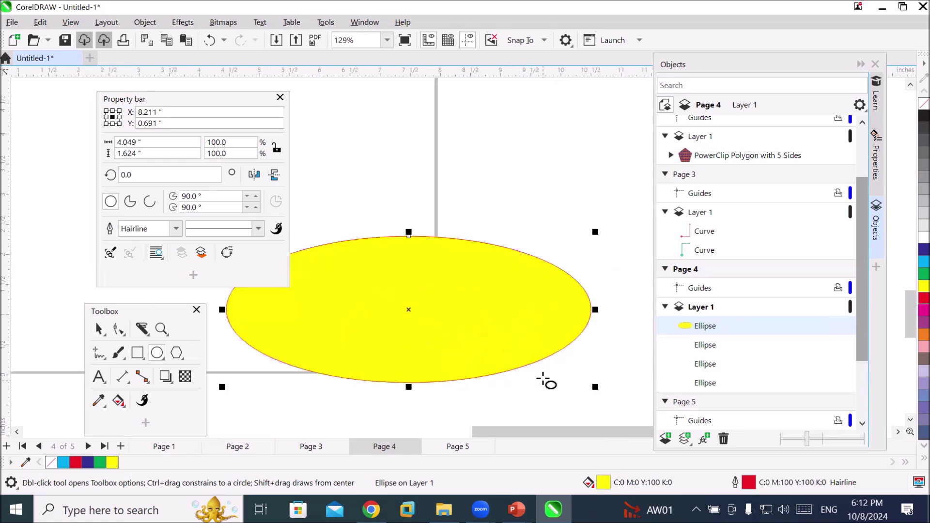
scroll(463, 313, up, 5)
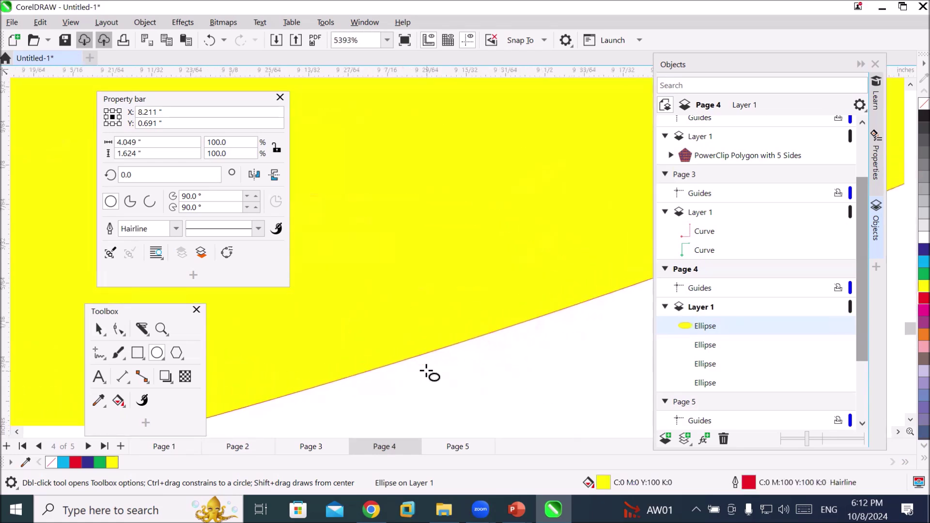
scroll(436, 368, down, 9)
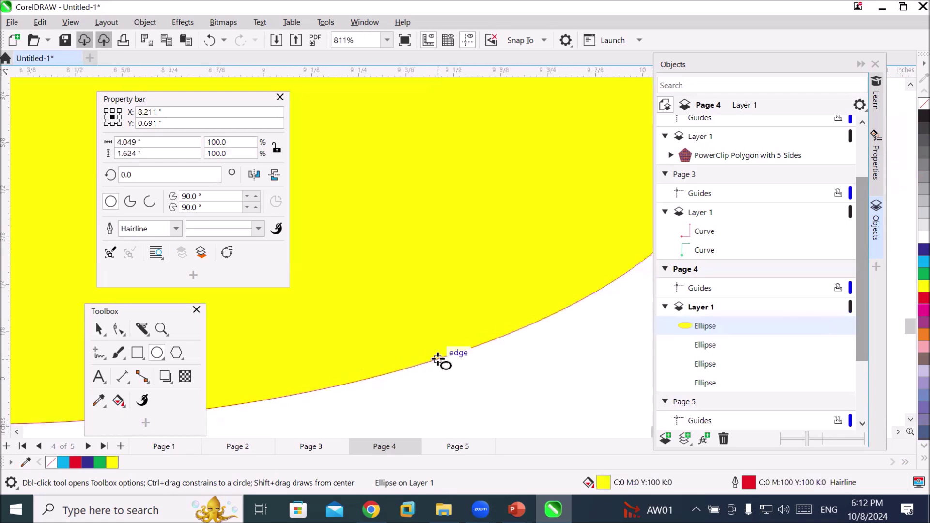
scroll(437, 359, down, 1)
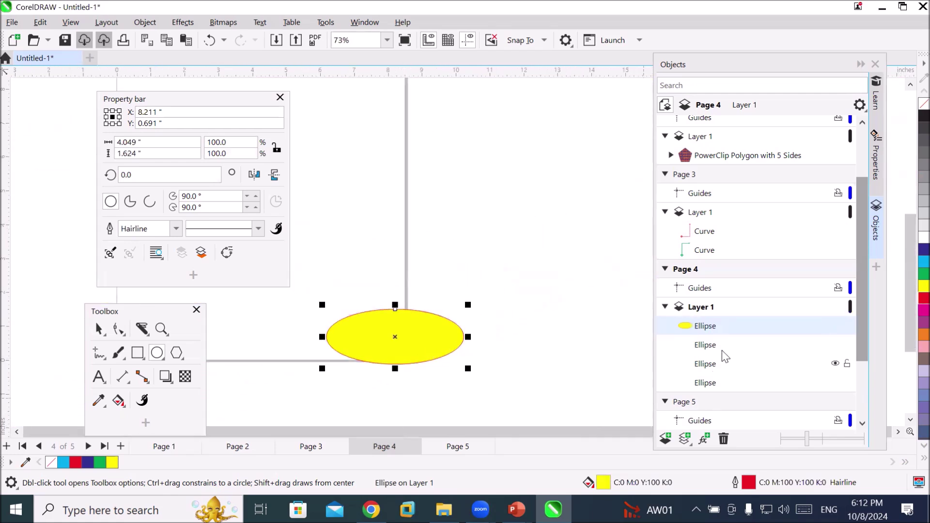
shift+click(716, 382)
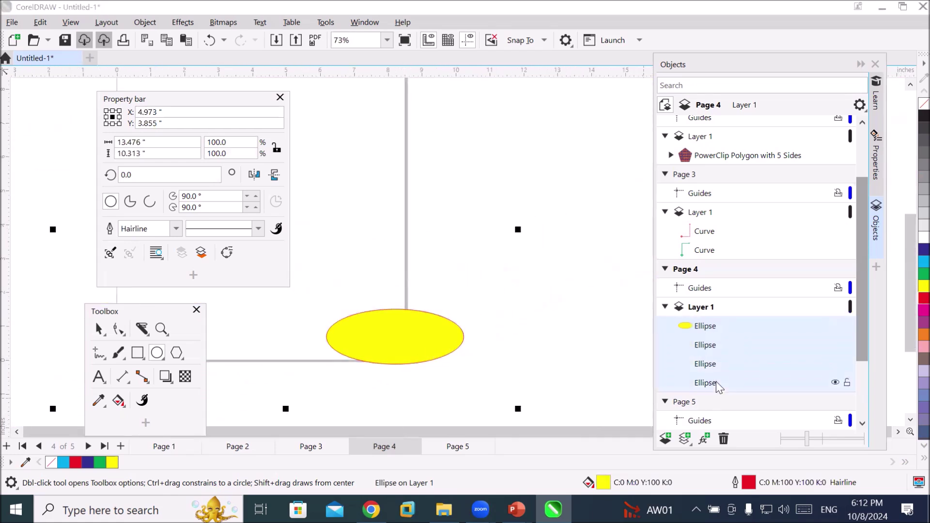
key(Delete)
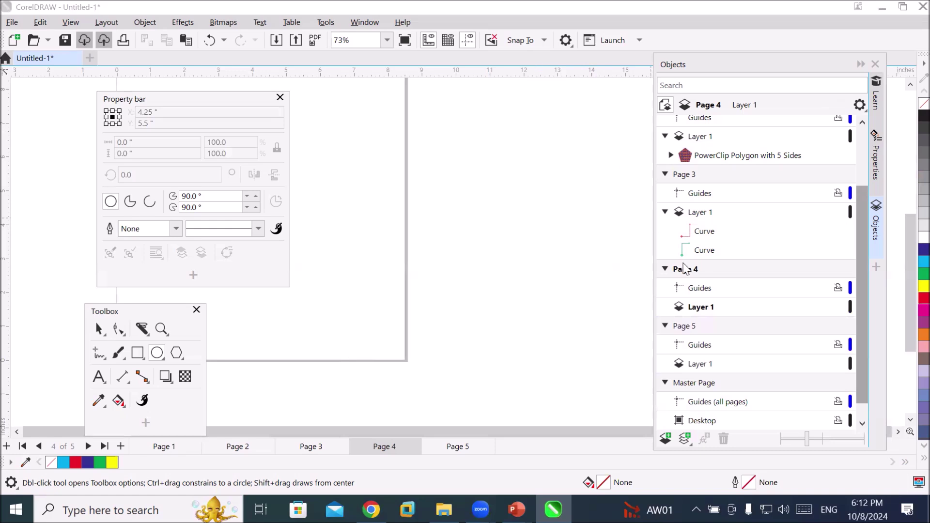
Collapse Pages 1–3 and Page 2's Layer 1 in the Objects docker
click(665, 174)
click(664, 193)
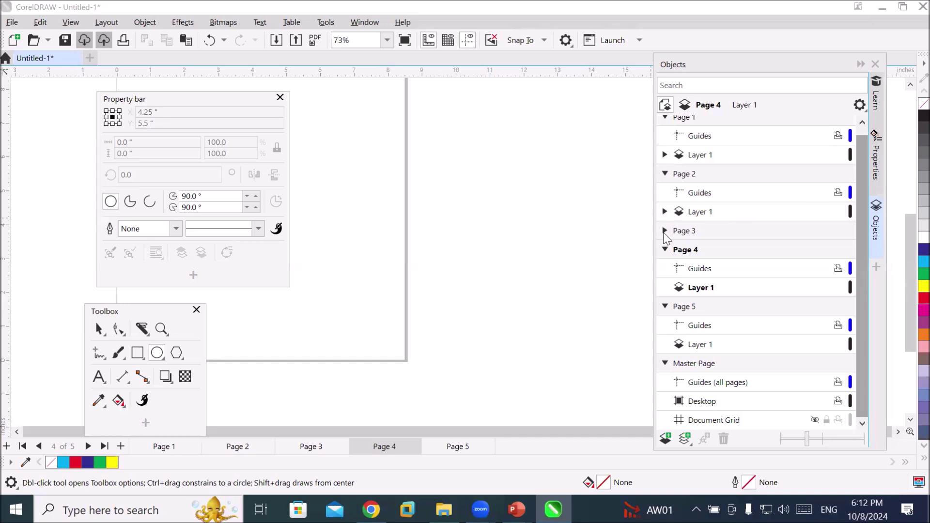
click(663, 175)
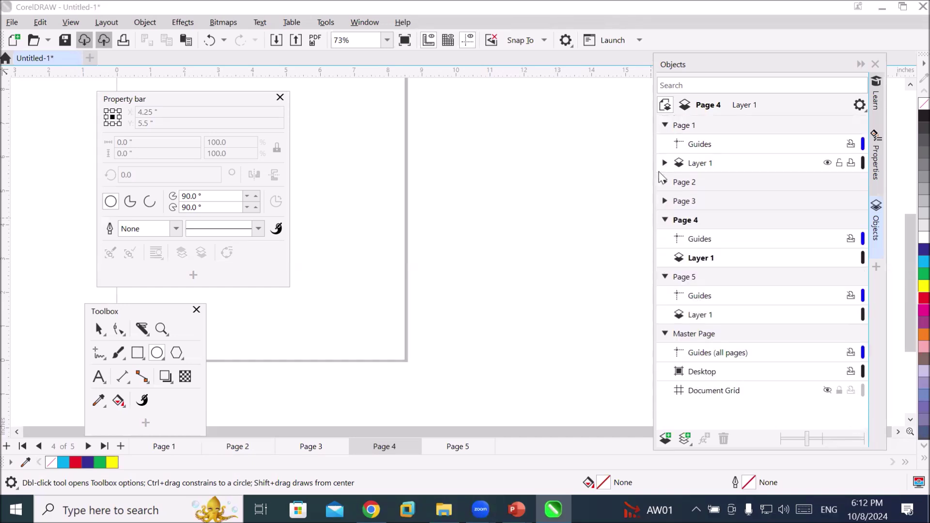
click(665, 125)
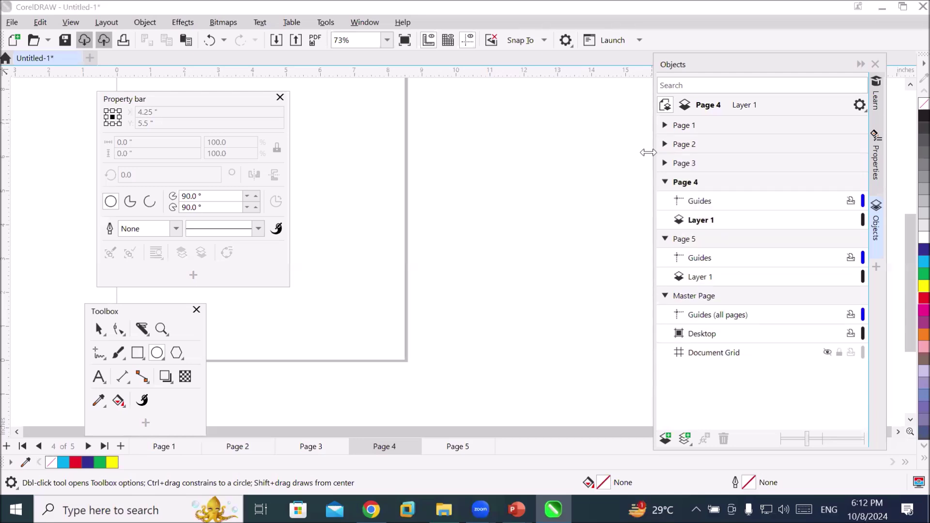
Collapse Pages 4 and 5 in Objects, then browse Pages 3, 2 and 1
click(665, 182)
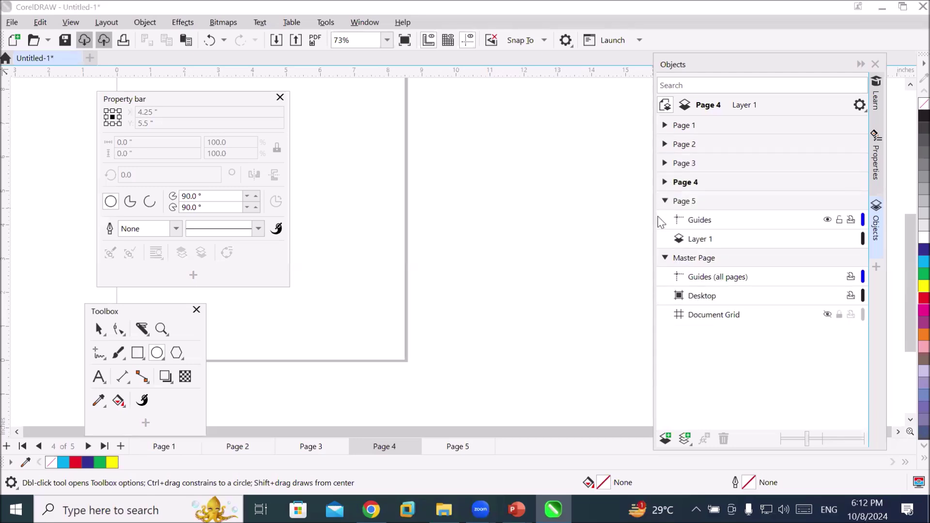
click(664, 201)
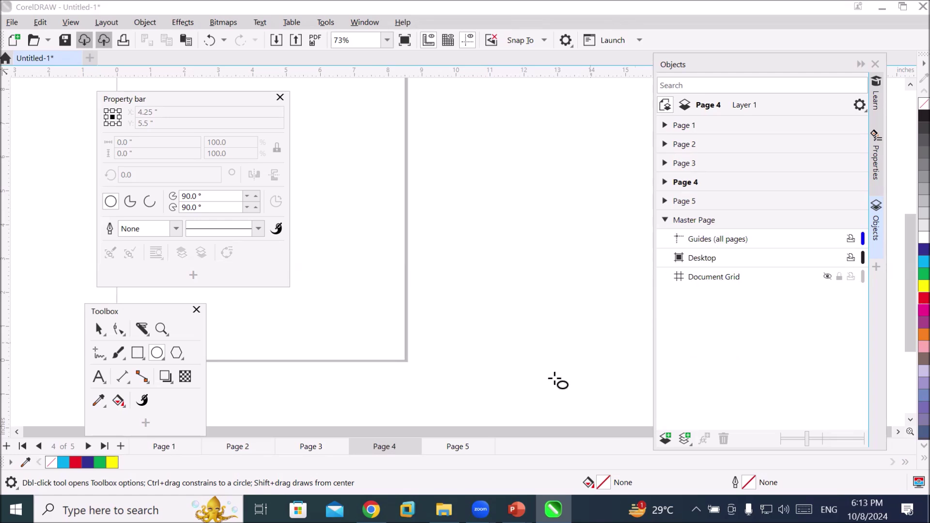
click(319, 446)
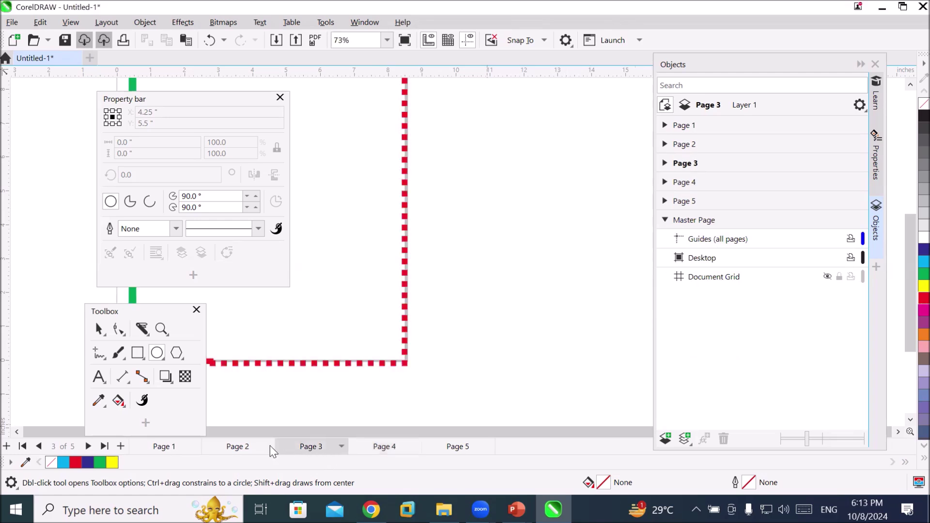
click(251, 449)
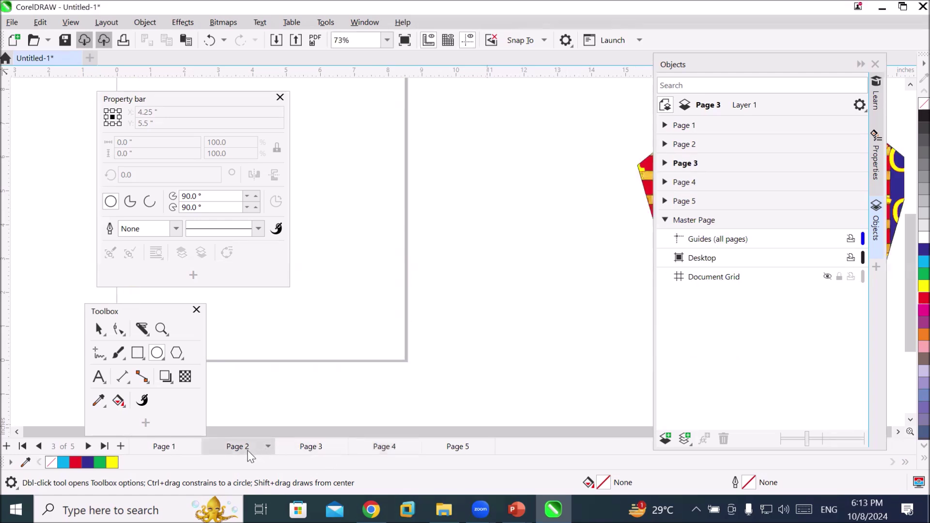
click(156, 454)
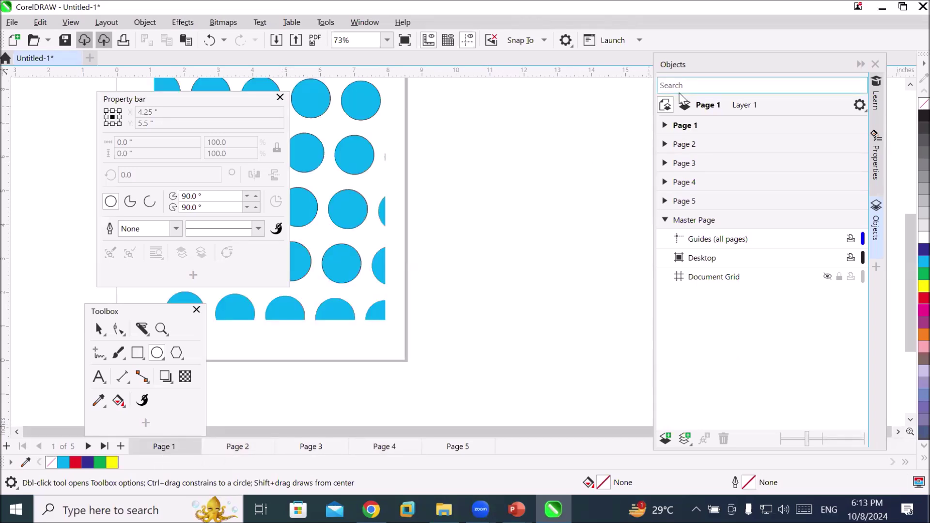
Expand Page 1 and its Layer 1 to list its curves and ellipses, then return to Page 2
click(665, 125)
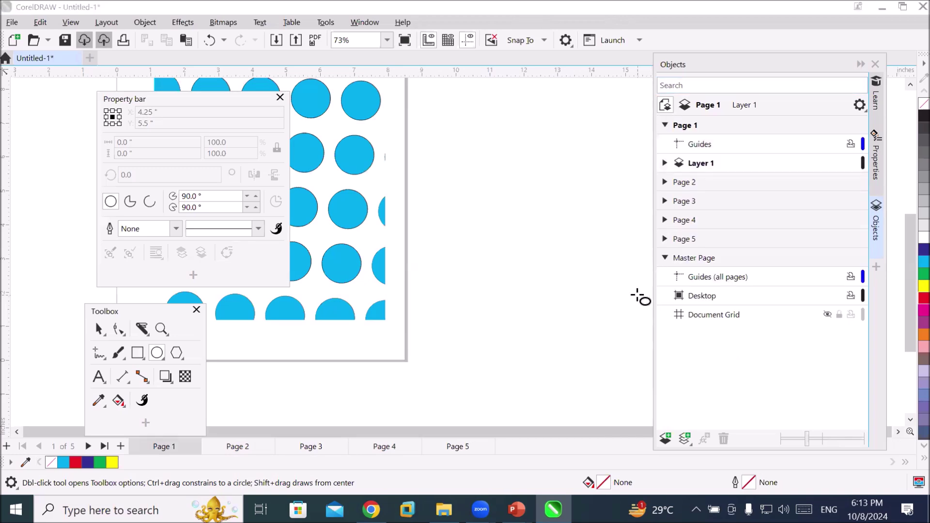
click(665, 164)
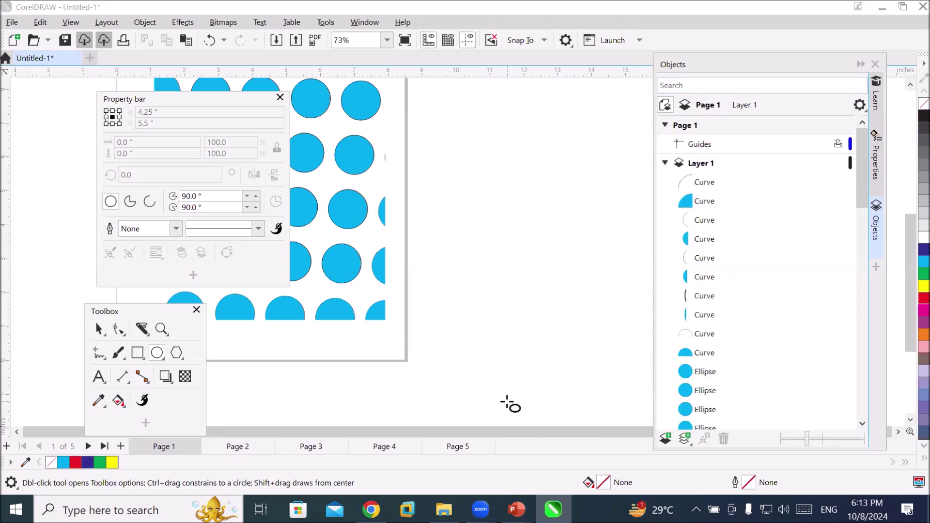
scroll(747, 297, down, 10)
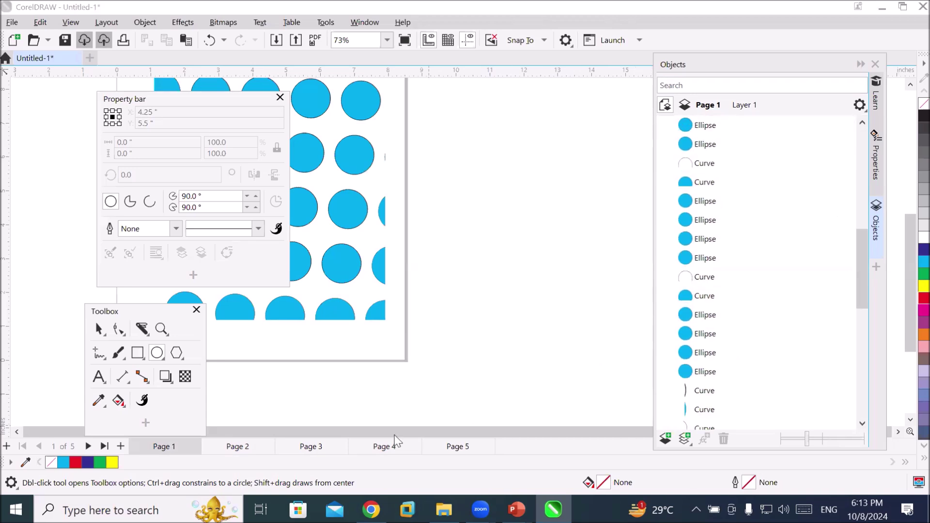
click(241, 446)
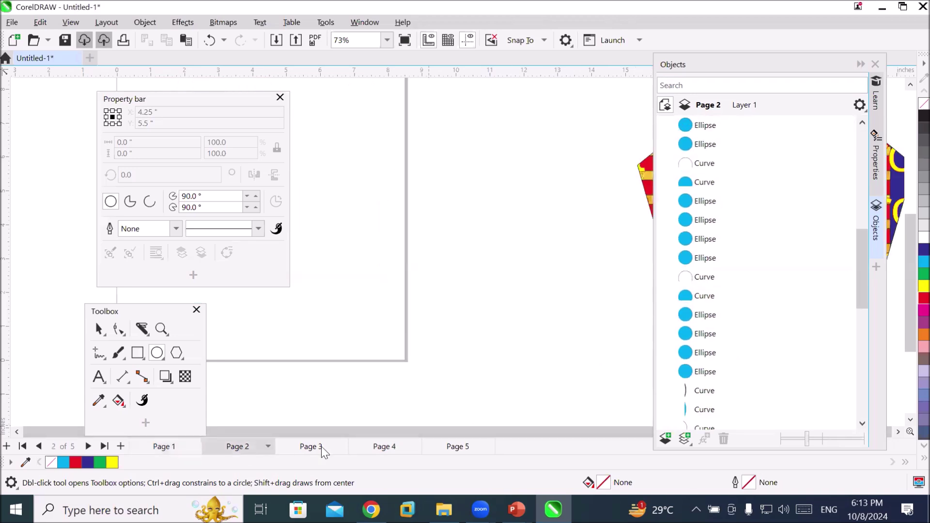
scroll(739, 186, up, 5)
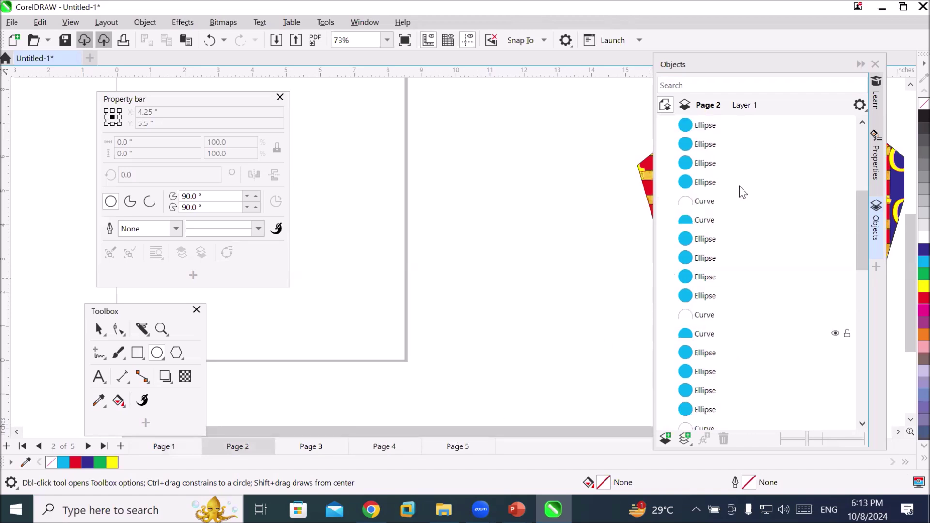
scroll(740, 187, up, 3)
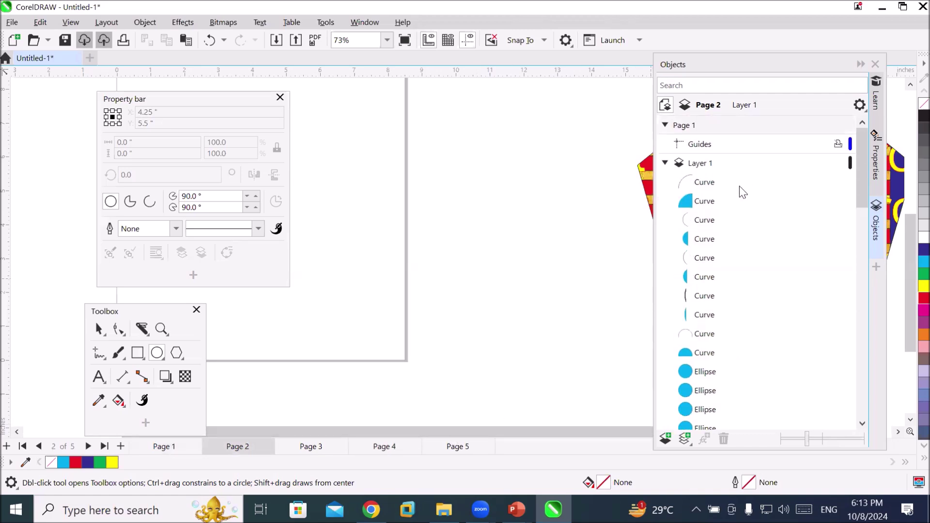
Collapse Page 1's layer and expand Page 2's Layer 1 down to the pentagon PowerClip's contents
click(665, 164)
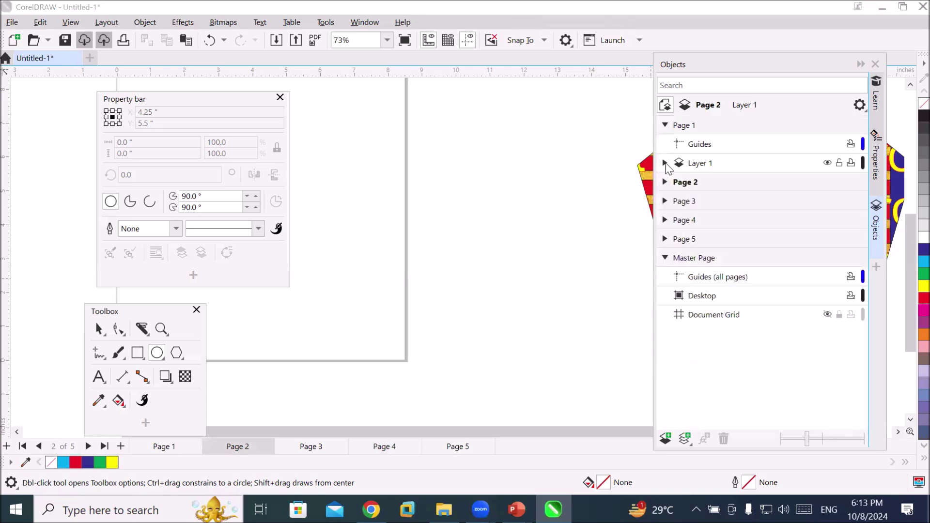
click(665, 183)
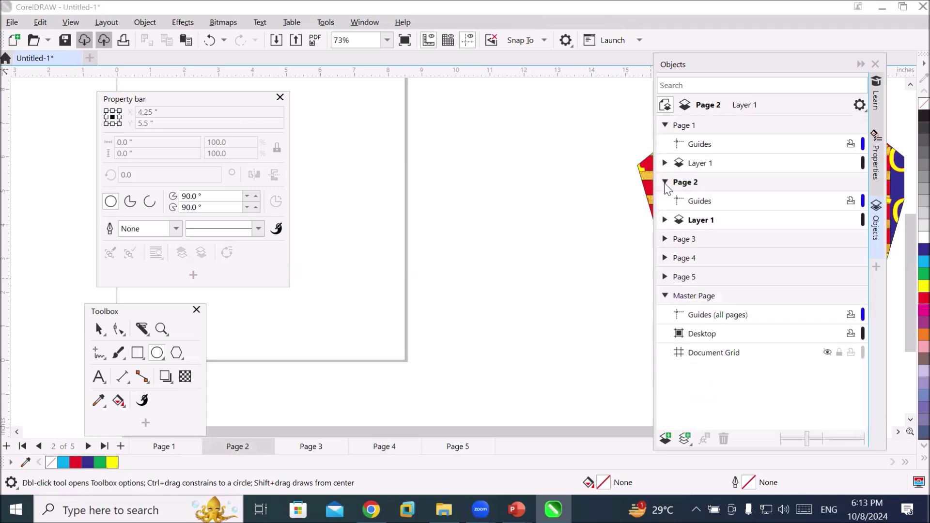
click(665, 220)
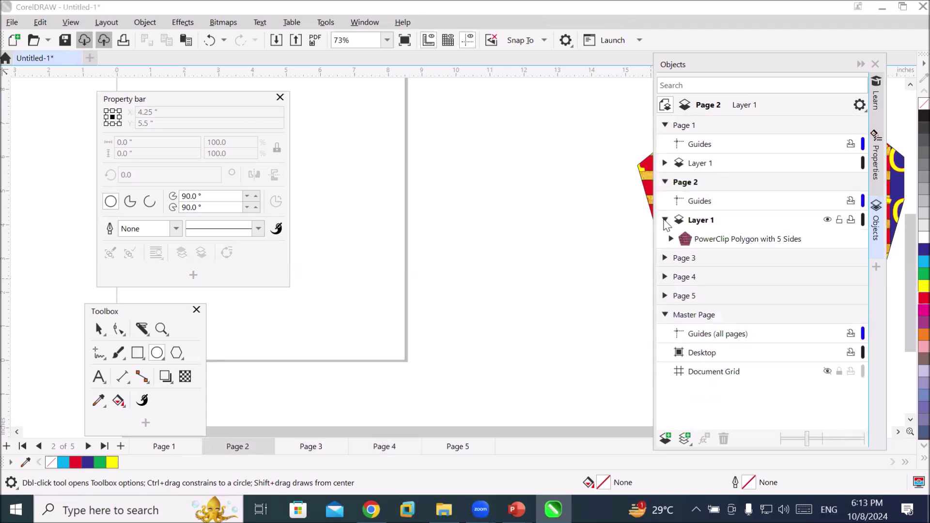
click(671, 240)
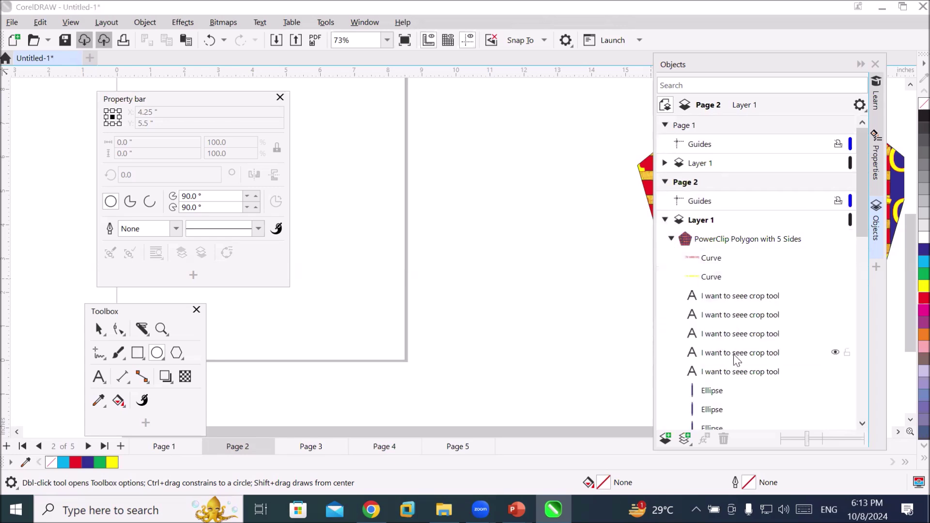
drag(597, 435, 676, 430)
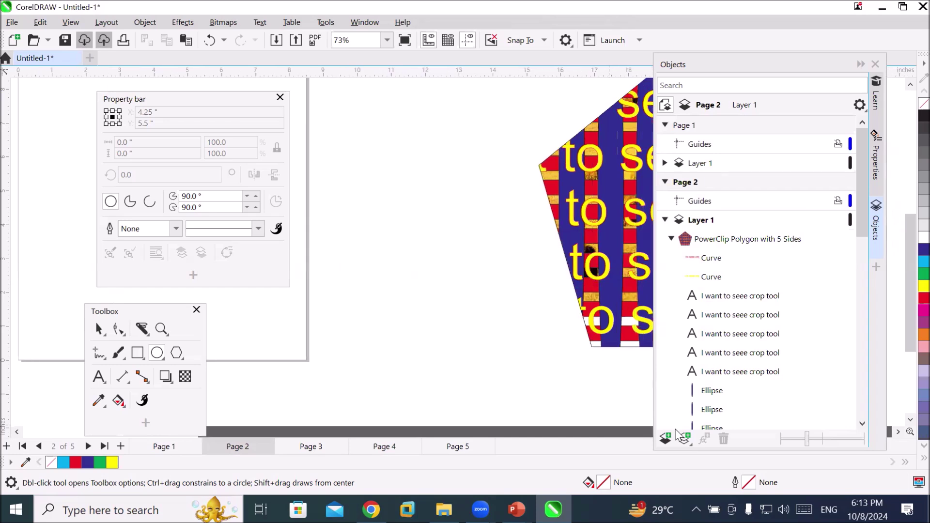
Select each PowerClip child in turn: two curves, five 'I want to seee crop tool' texts, and the ellipse
click(705, 262)
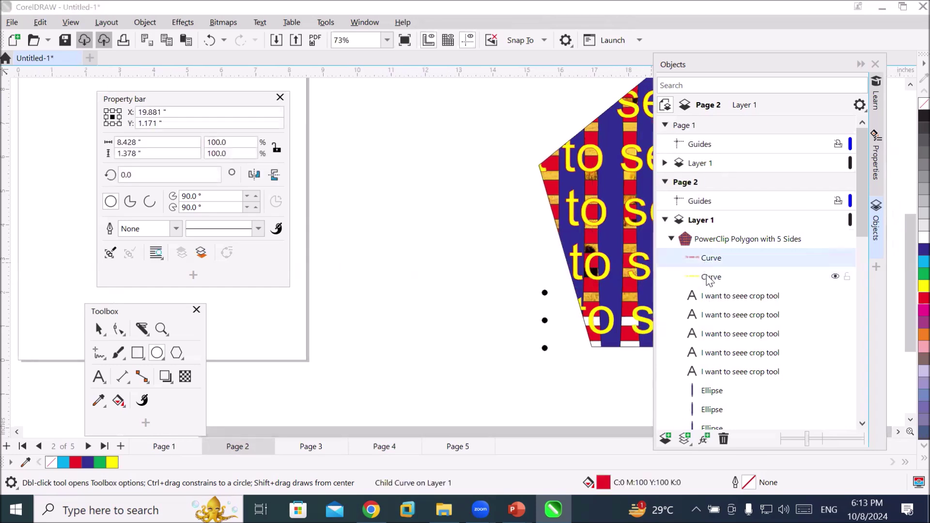
click(709, 280)
click(708, 298)
click(697, 317)
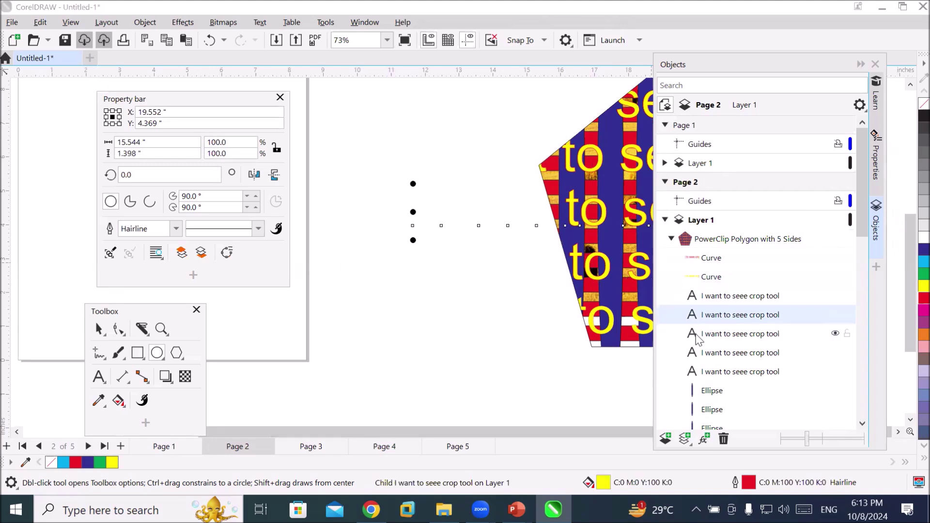
click(696, 335)
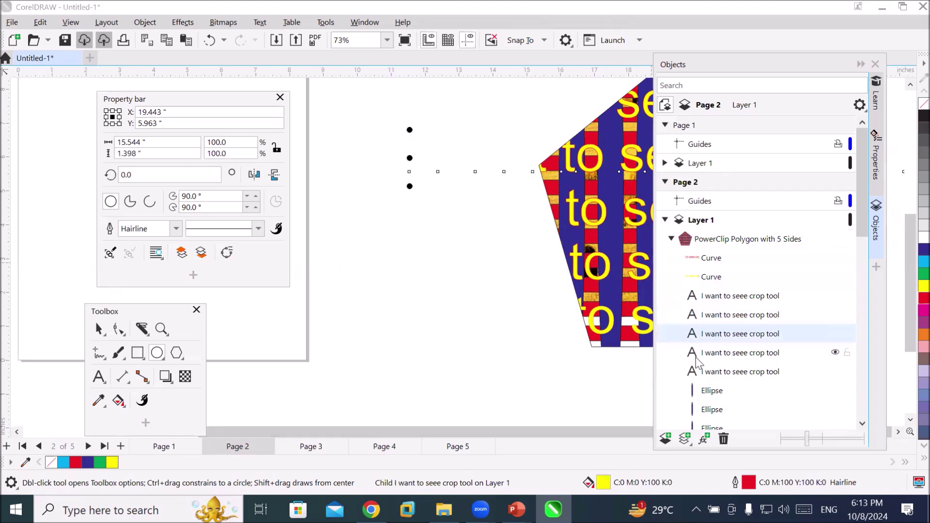
click(695, 358)
click(697, 376)
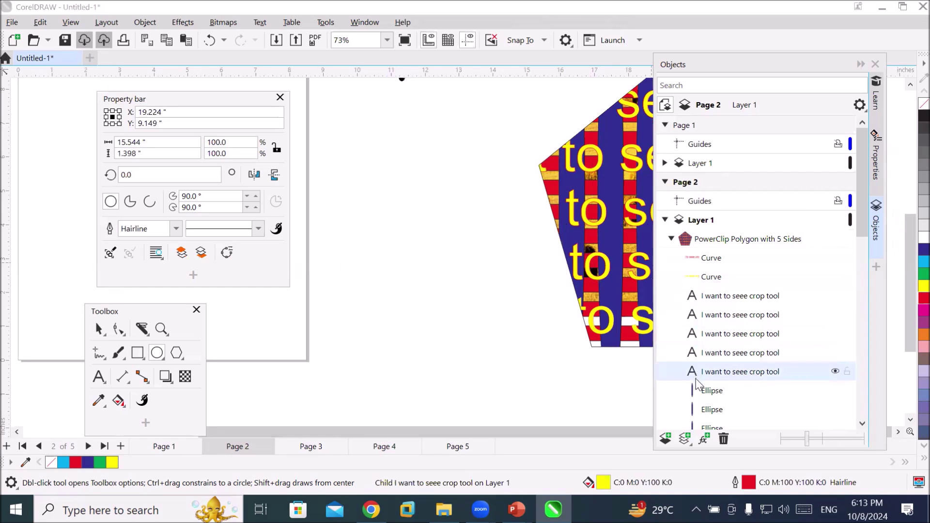
click(698, 391)
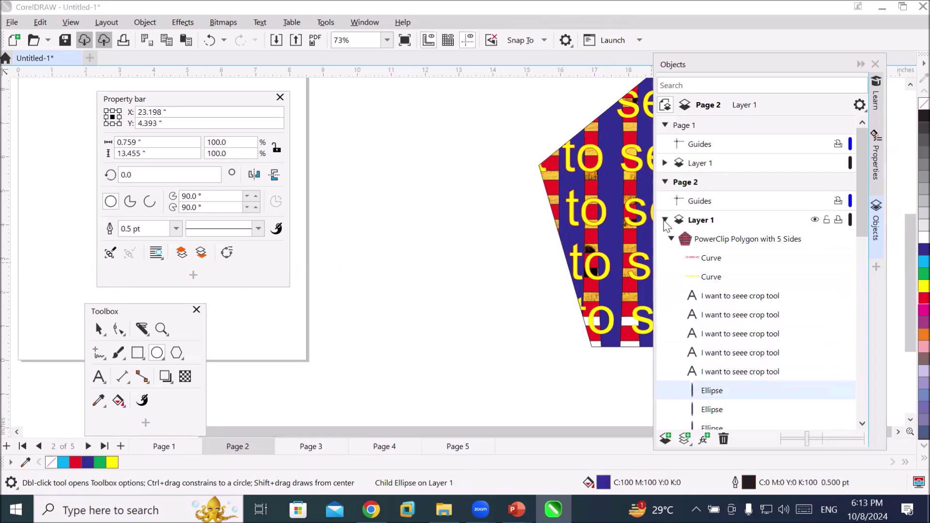
Collapse Page 2's Layer 1 so Pages 1–5 and the Master Page are listed
click(665, 221)
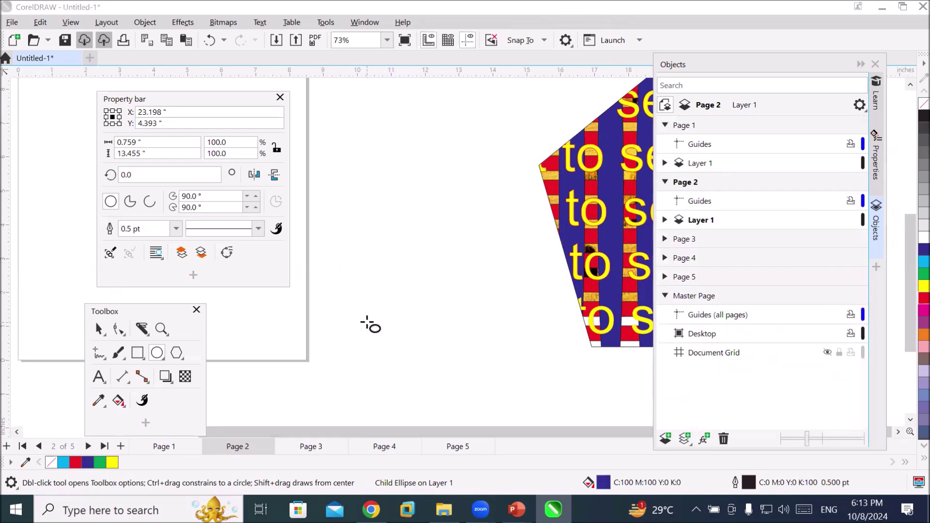
drag(440, 430, 210, 422)
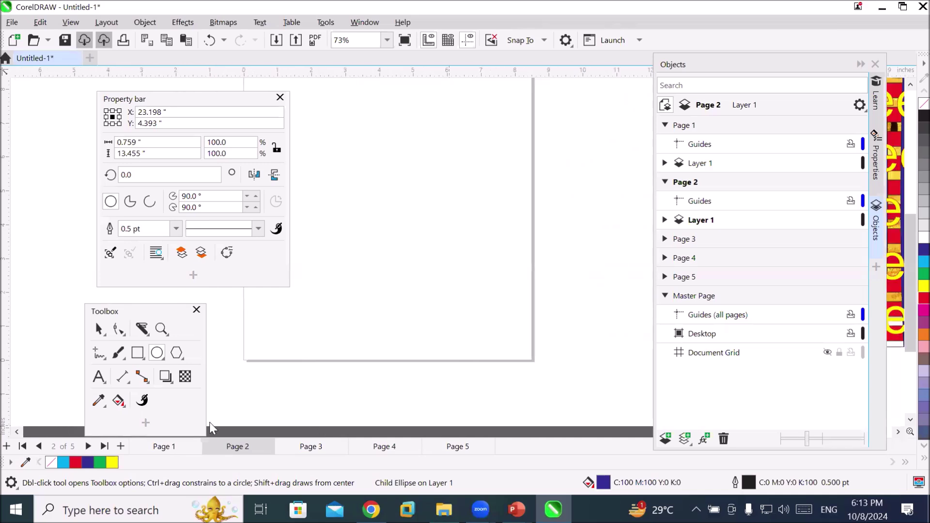
click(167, 100)
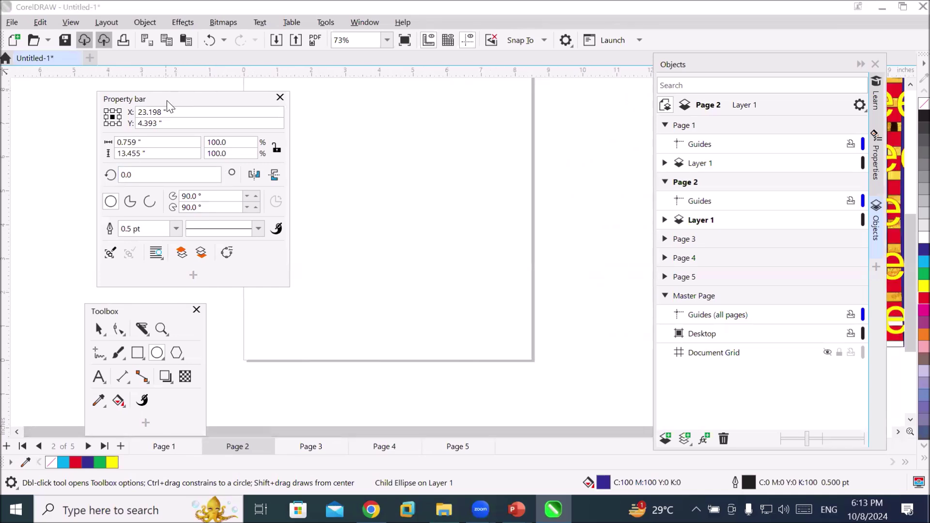
drag(167, 100, 80, 121)
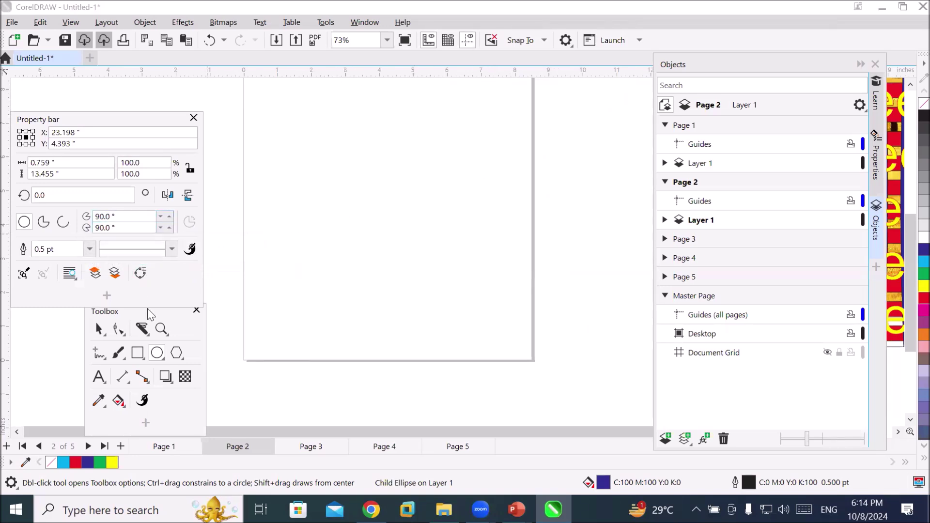
click(98, 329)
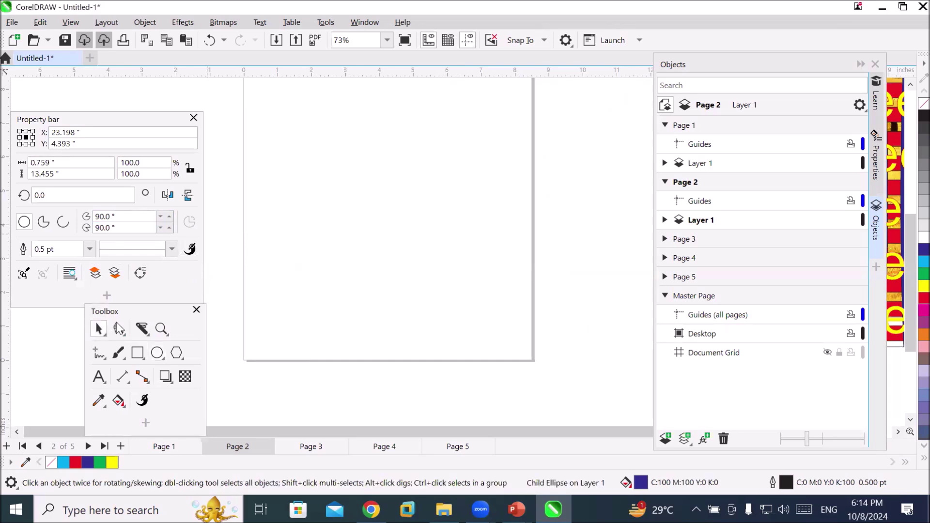
click(156, 353)
drag(312, 115, 507, 314)
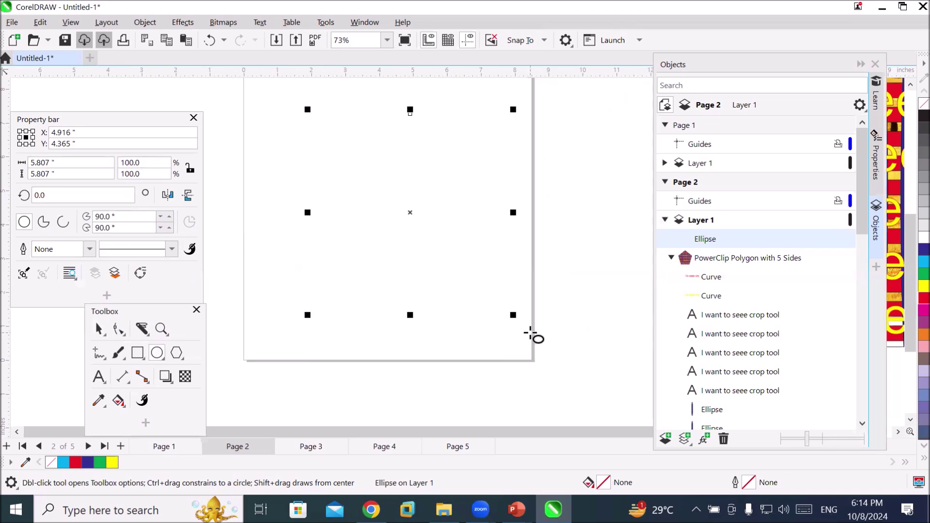
key(Delete)
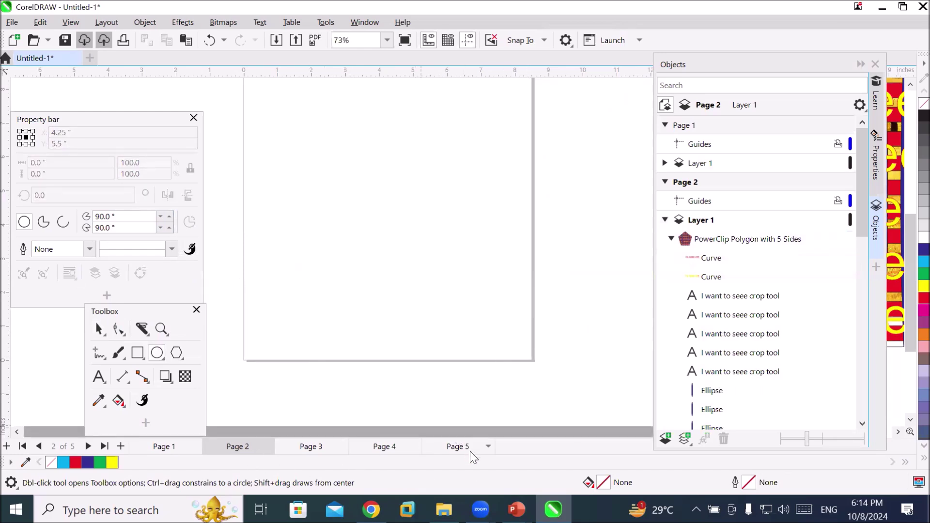
click(463, 448)
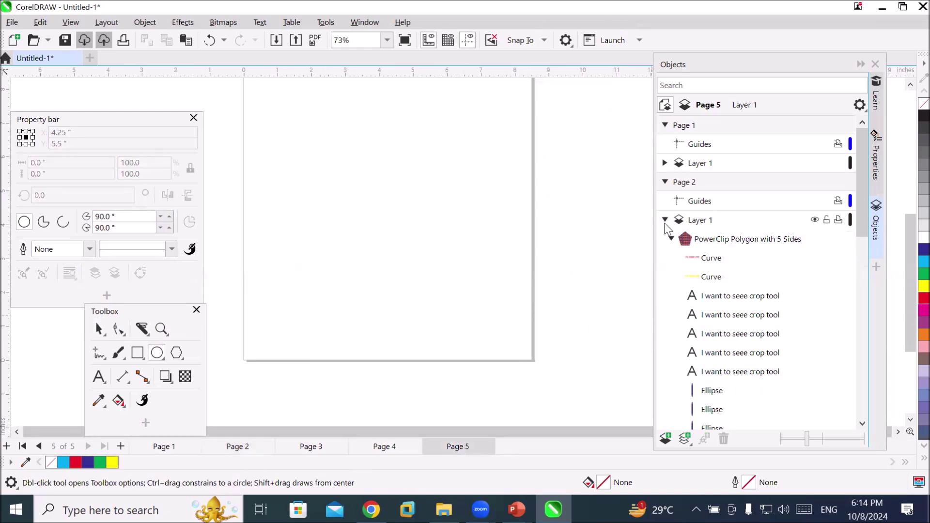
Collapse Pages 1–2, expand Page 5, make its Layer 1 active, and pick black as default outline
click(665, 220)
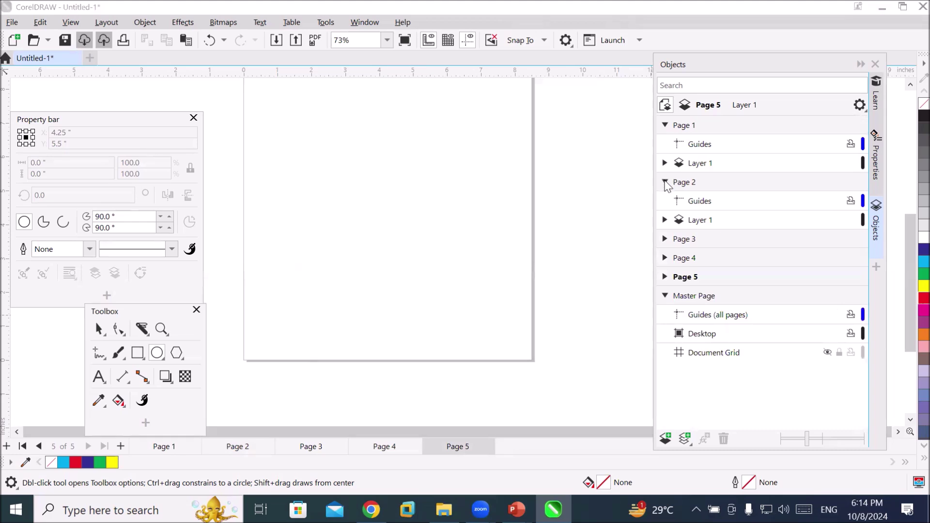
click(666, 181)
click(666, 126)
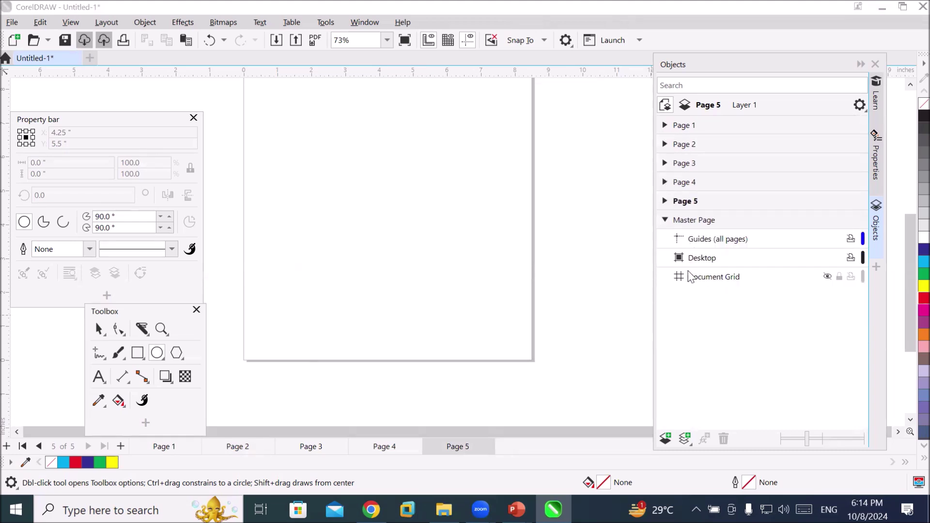
click(664, 204)
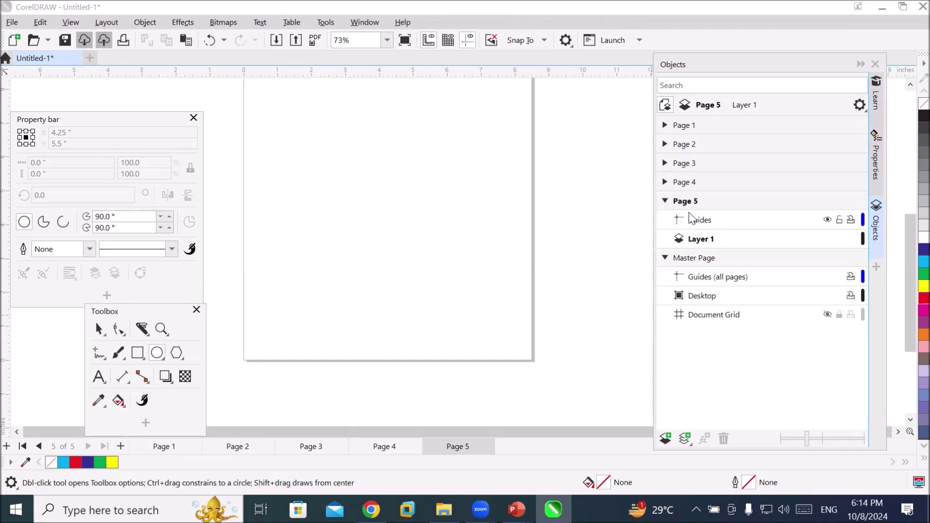
click(700, 224)
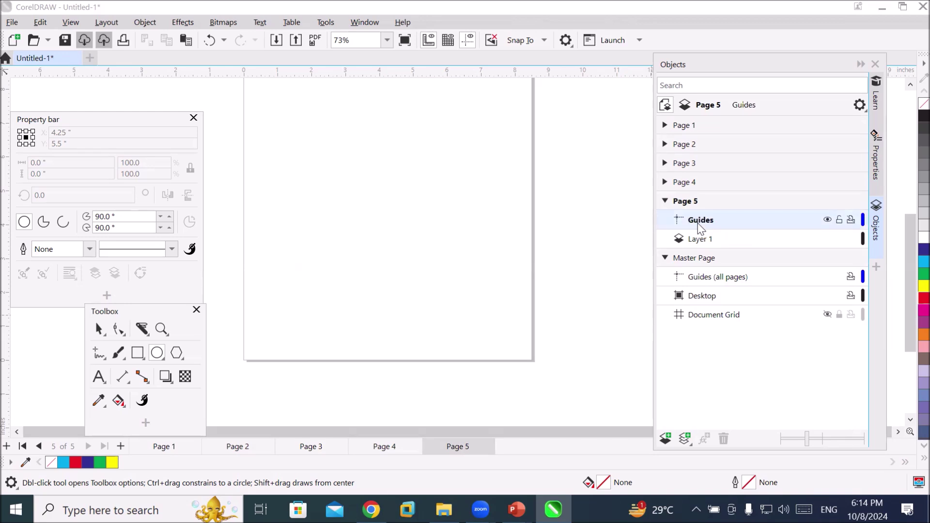
click(702, 242)
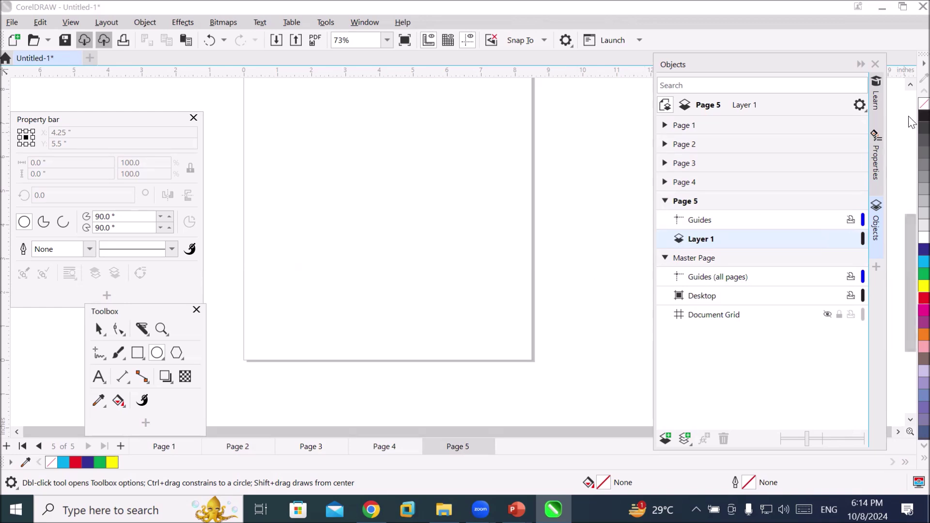
click(923, 117)
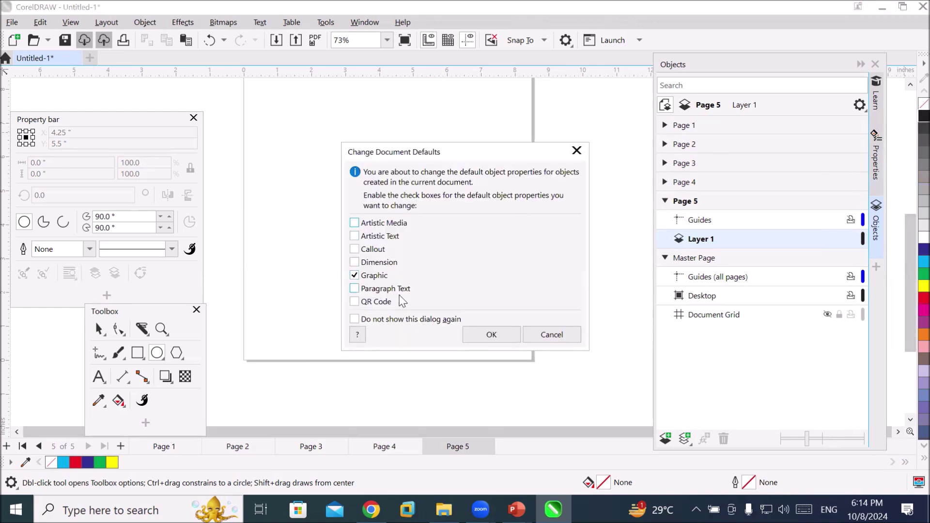
Confirm the new graphics default and draw a circle near the centre of Page 5
click(489, 333)
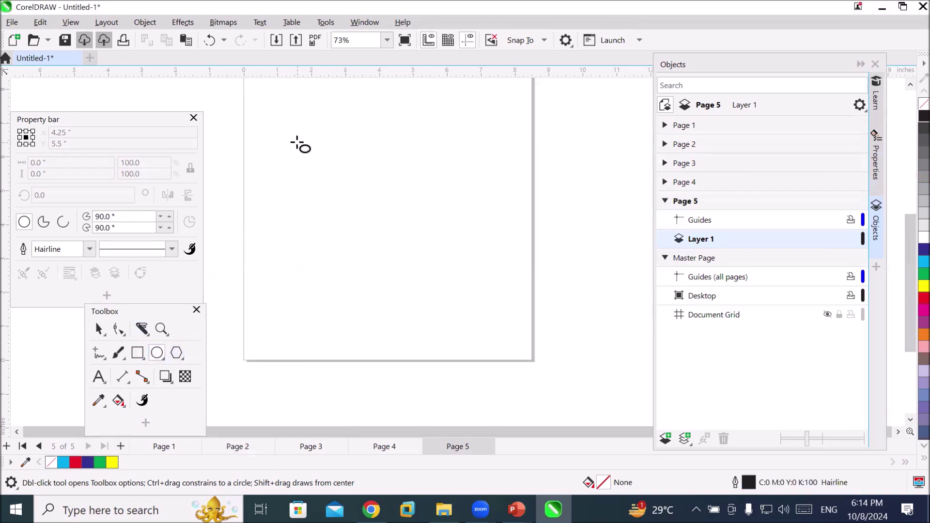
drag(340, 148, 513, 328)
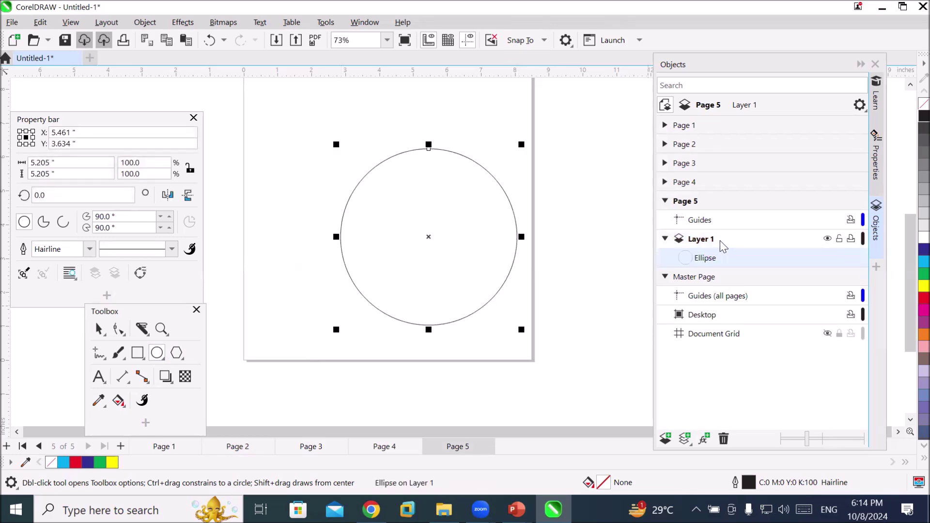
click(697, 243)
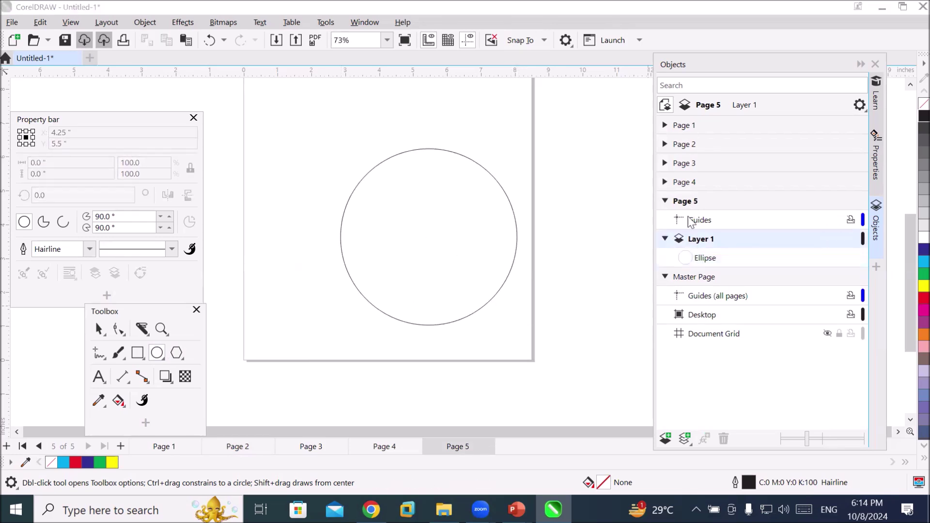
click(705, 258)
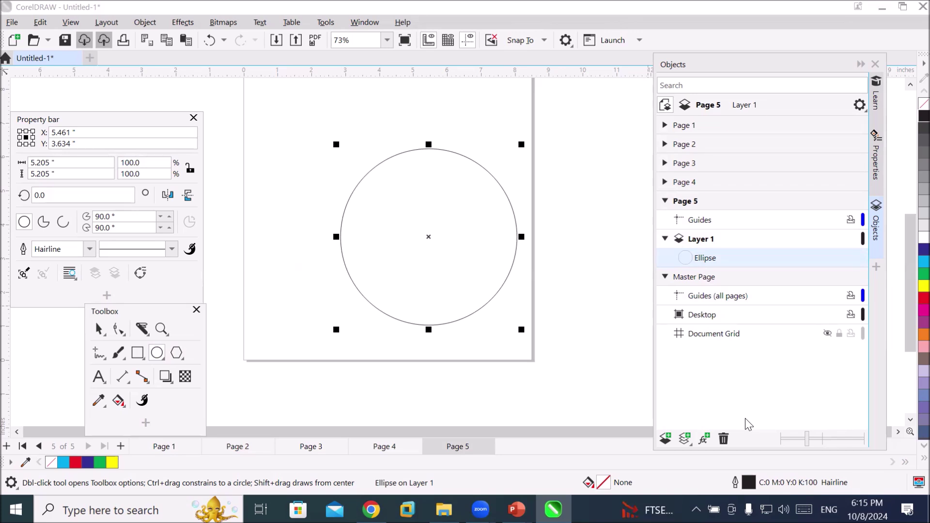
Draw a long rectangle band across the circle's middle and fill it dark blue
click(137, 352)
drag(257, 202, 625, 257)
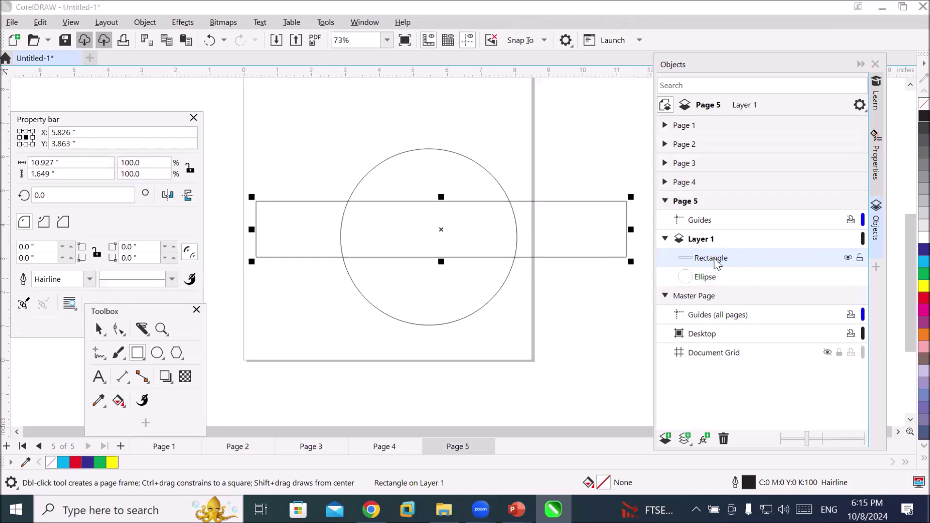
click(703, 279)
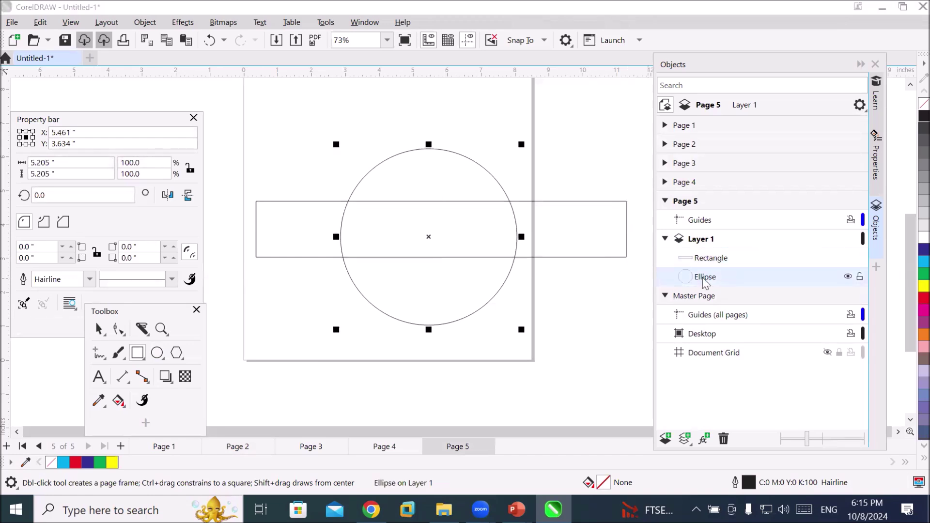
click(709, 260)
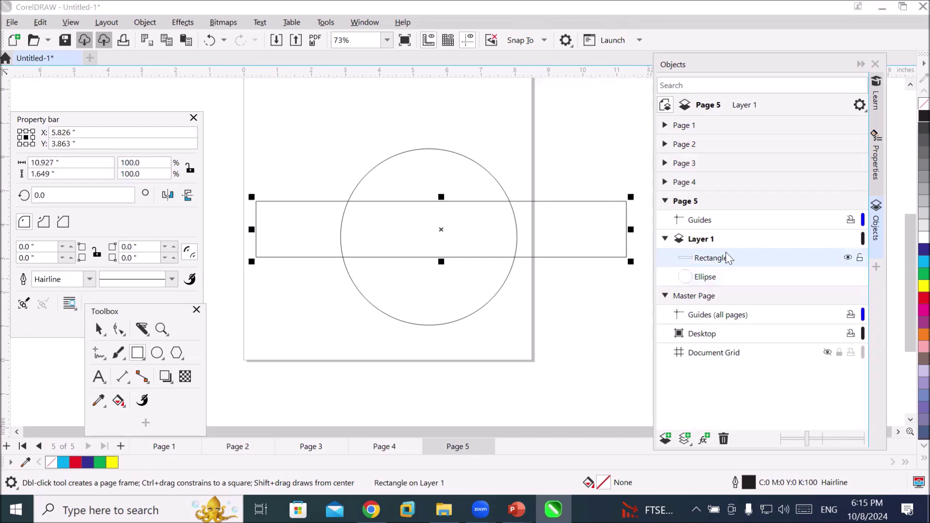
click(924, 250)
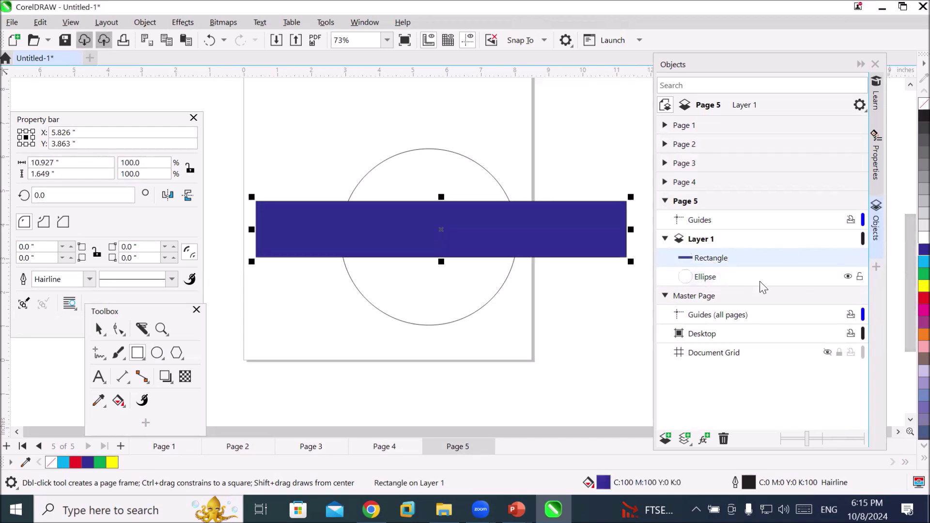
click(706, 280)
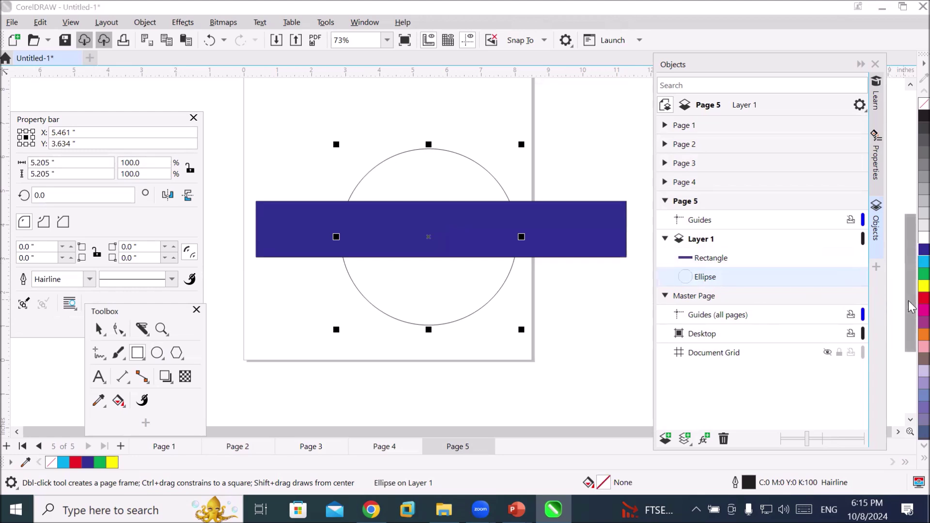
Fill the circle red and move it above the blue band in the stacking order
click(924, 298)
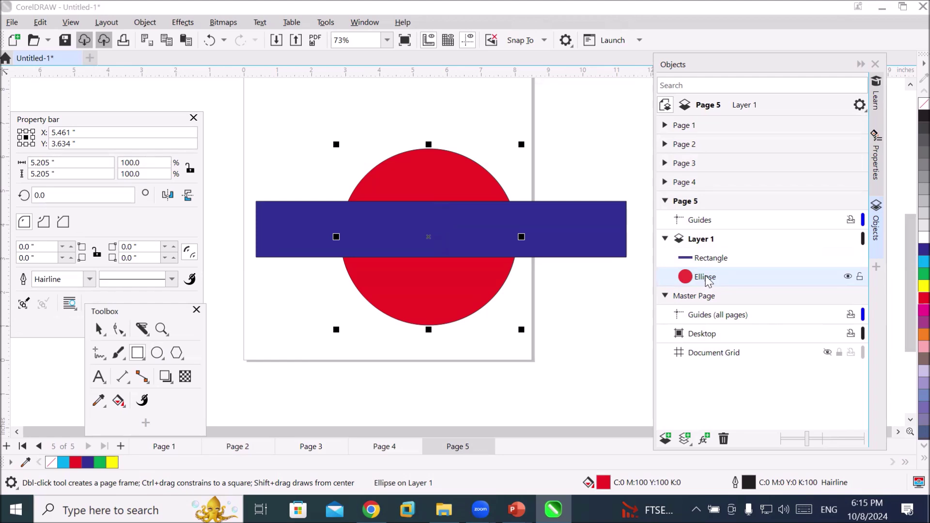
drag(707, 279, 702, 259)
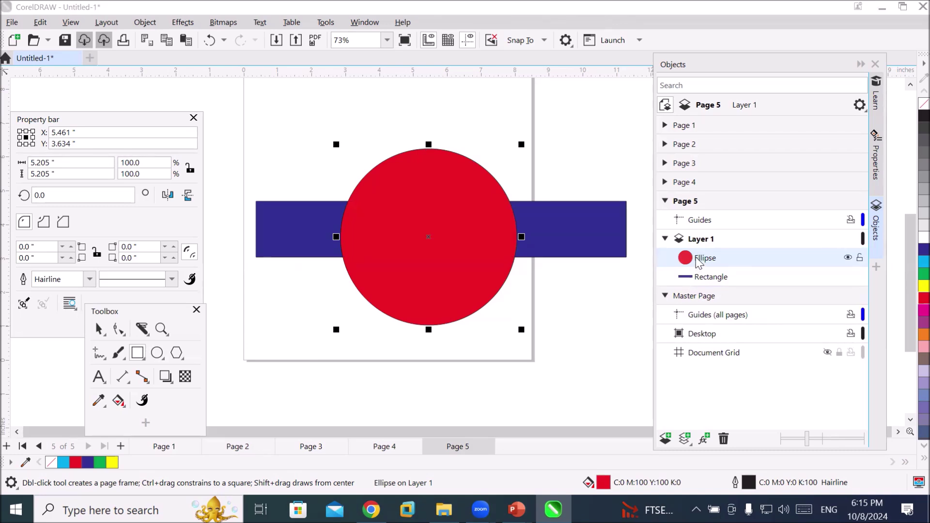
right_click(699, 262)
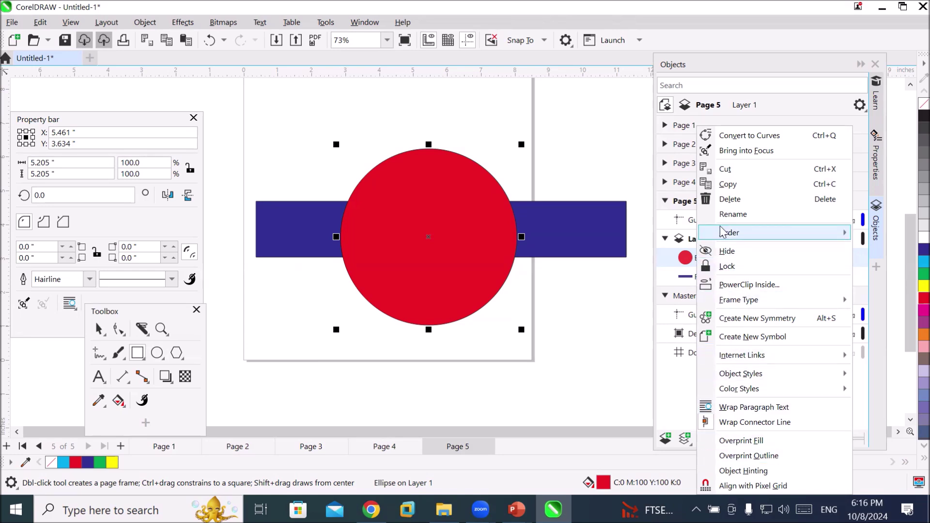
mouse_move(773, 232)
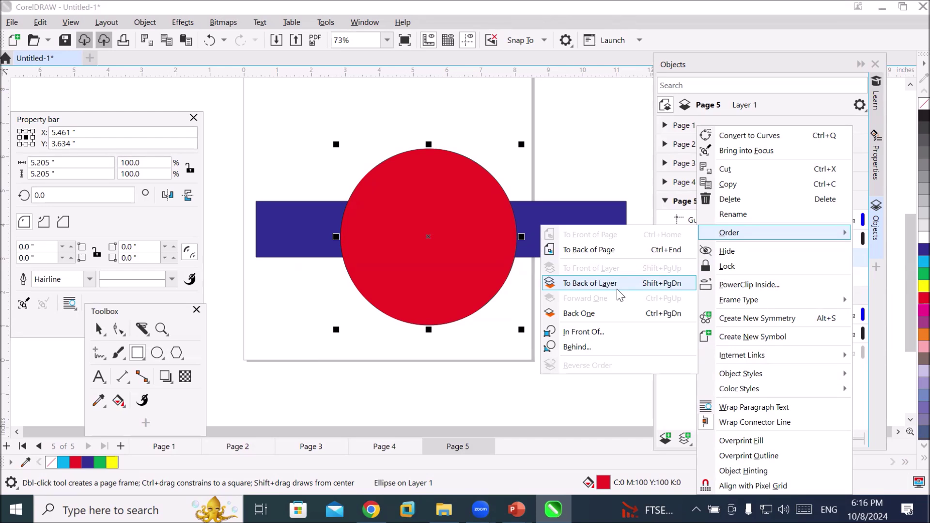
click(593, 156)
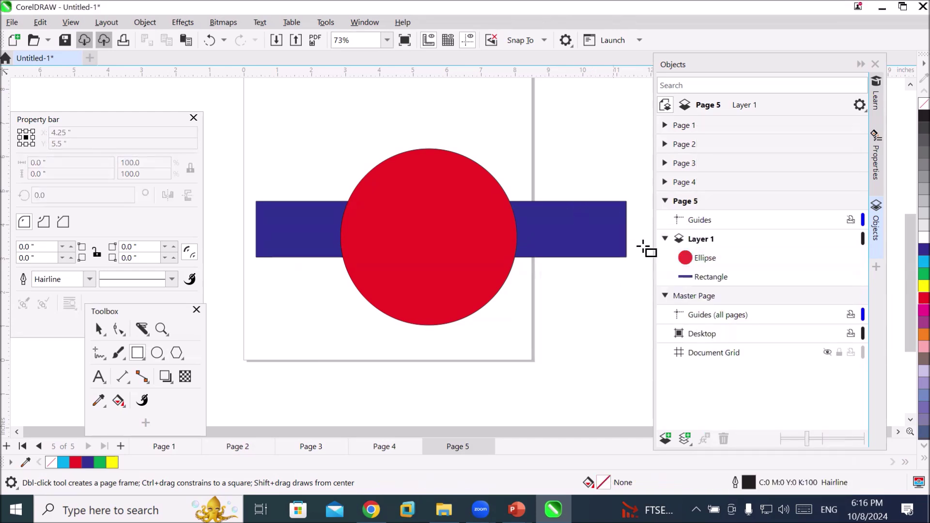
Make Layer 1 active and nudge the red circle right to about X 6.028", Y 3.852"
click(678, 208)
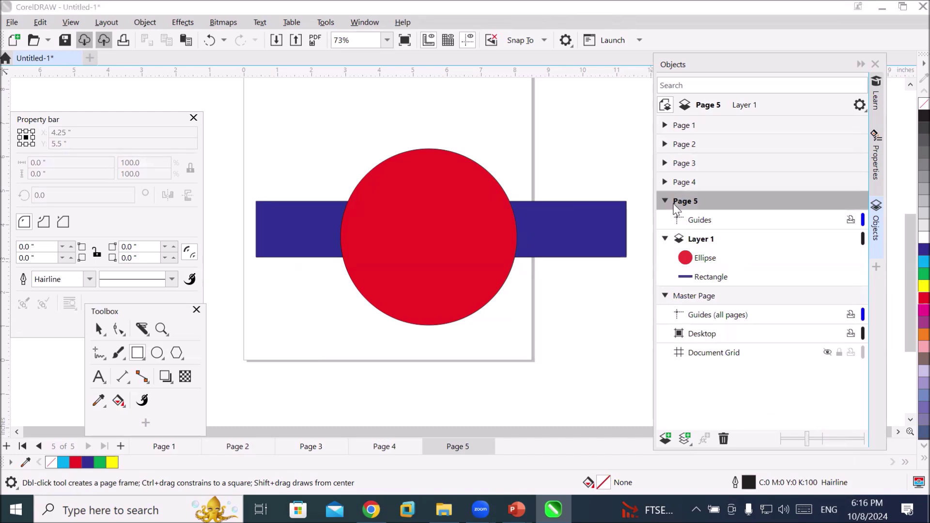
click(696, 242)
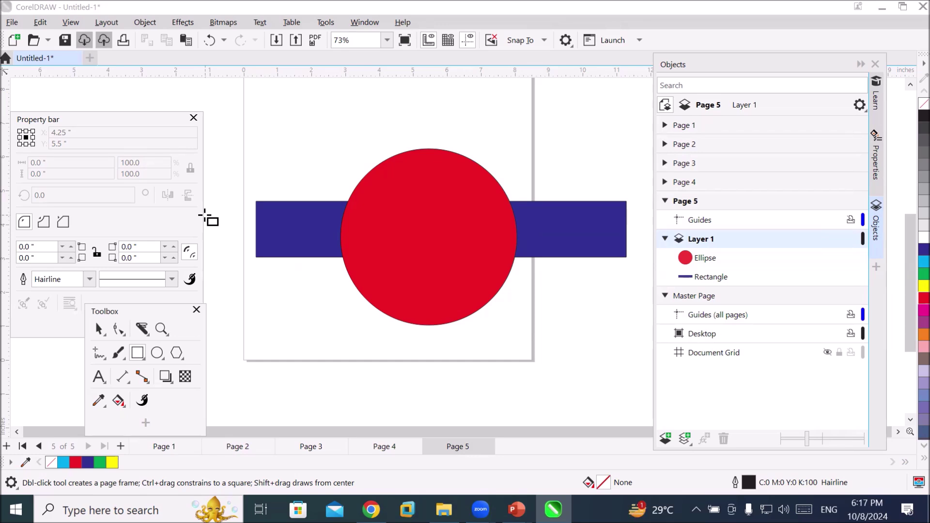
scroll(378, 233, down, 1)
scroll(461, 286, down, 2)
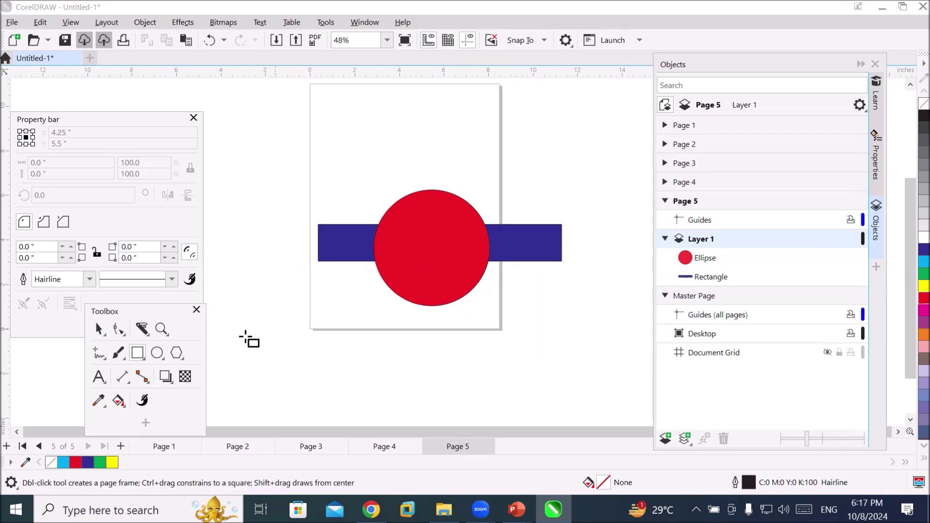
click(98, 330)
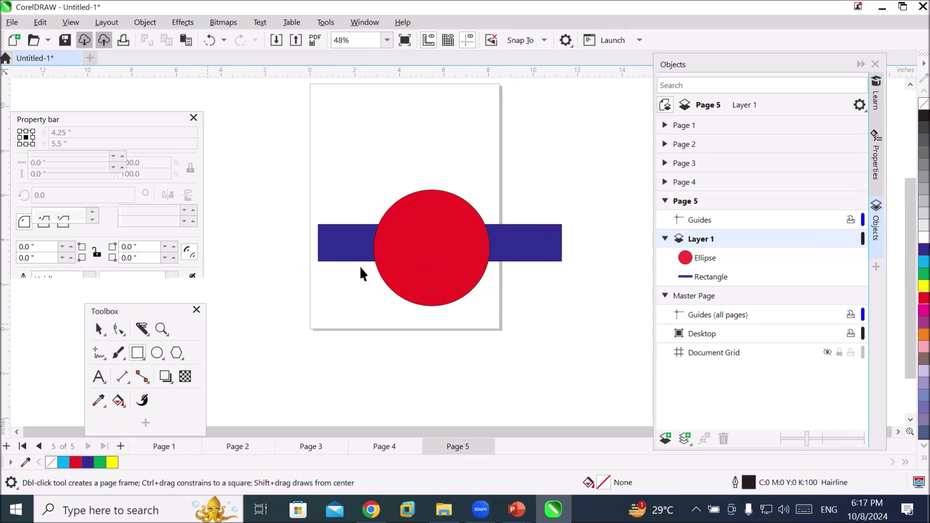
drag(439, 246, 452, 240)
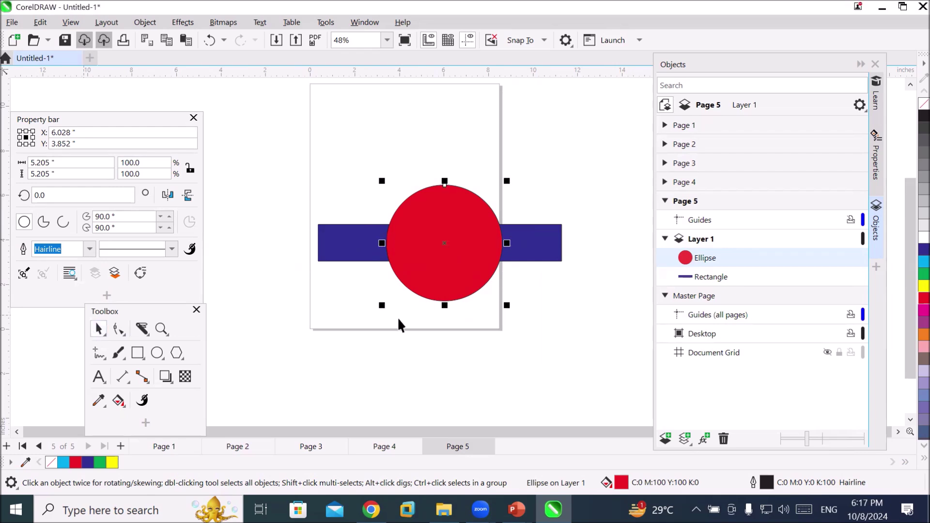
Move the blue bar up toward the circle's top and squash it into a thin stripe
drag(532, 251, 529, 211)
drag(440, 231, 442, 202)
drag(380, 199, 376, 203)
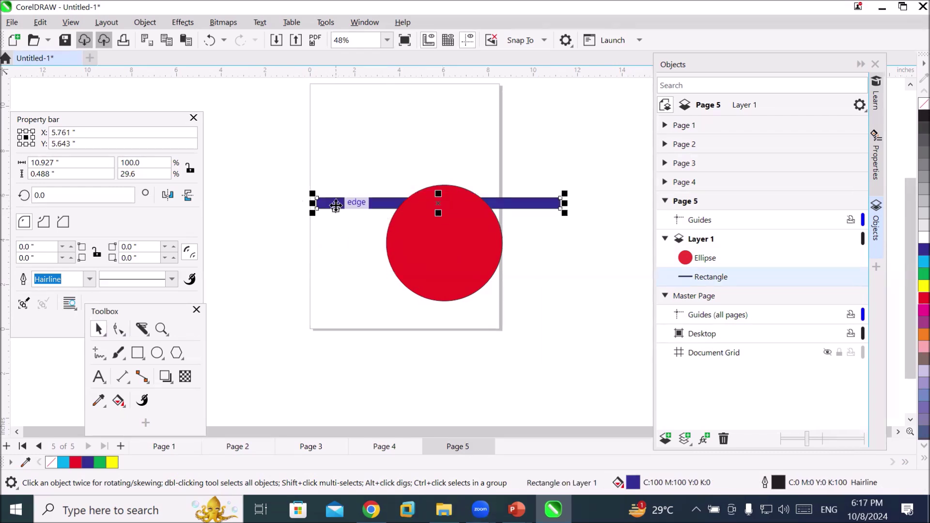
Drag-copy the stripe downward and repeat with Ctrl+R for six evenly spaced stripes
drag(337, 202, 338, 219)
key(ctrl+r)
key(ctrl+r)
key(ctrl+r)
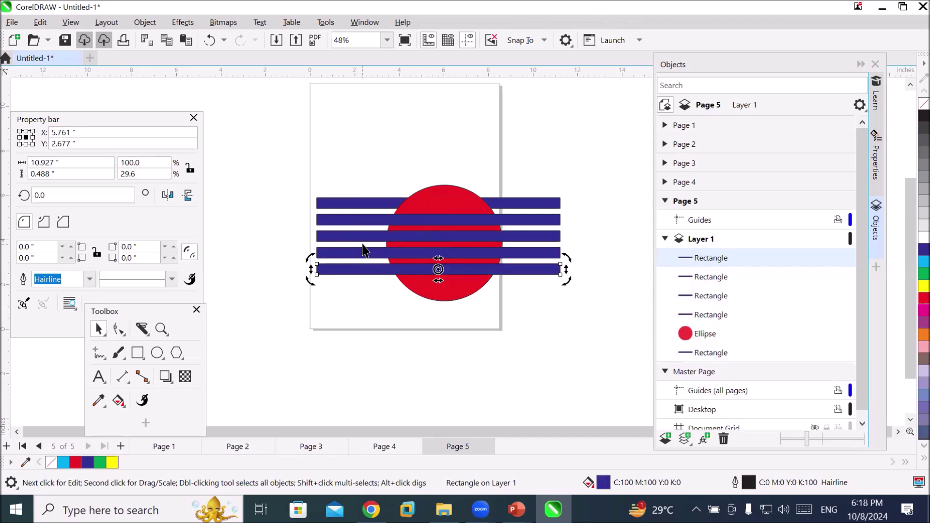
key(ctrl+r)
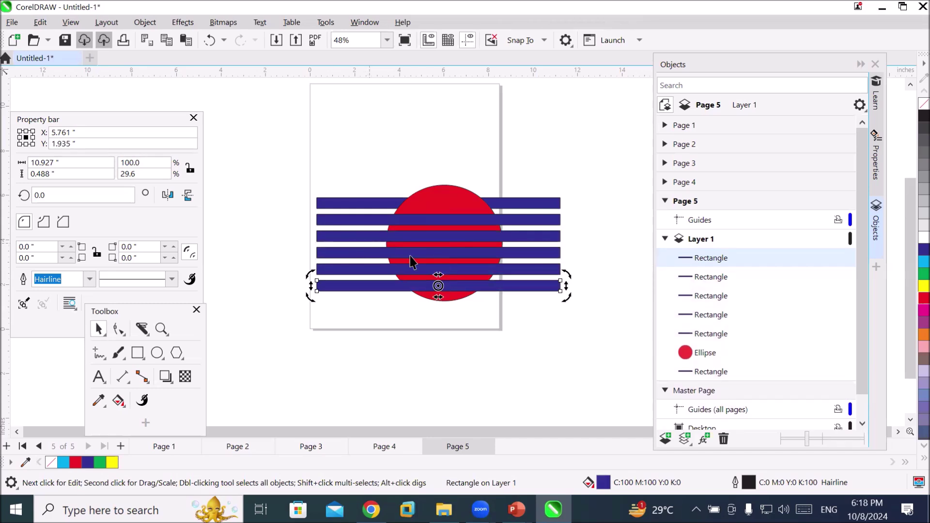
click(563, 294)
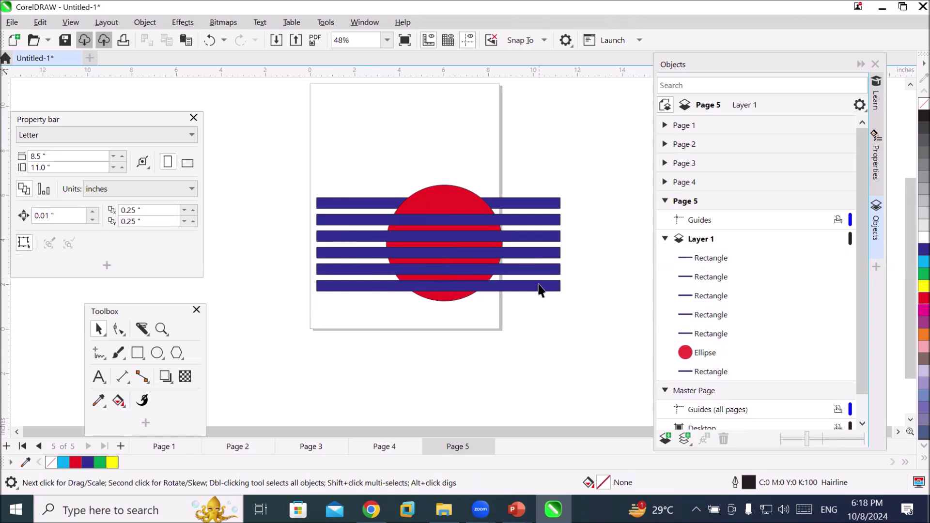
double_click(541, 288)
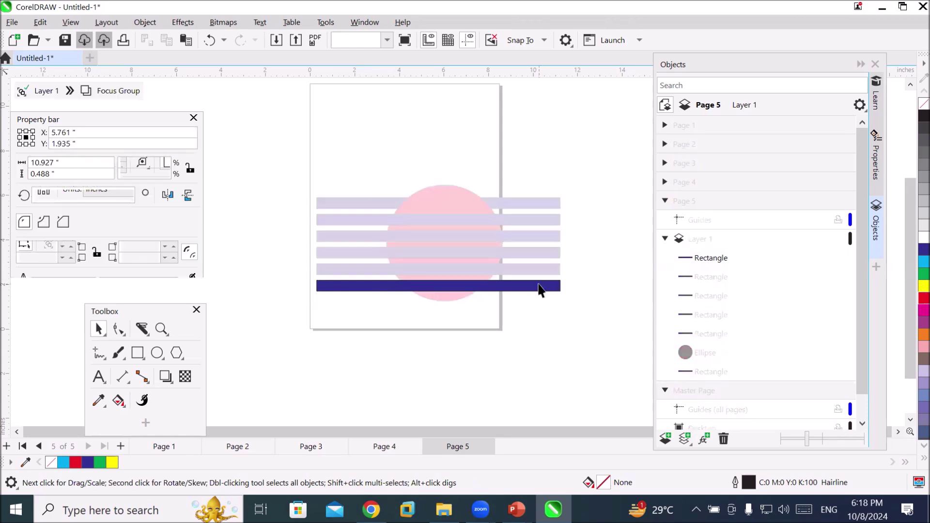
double_click(616, 189)
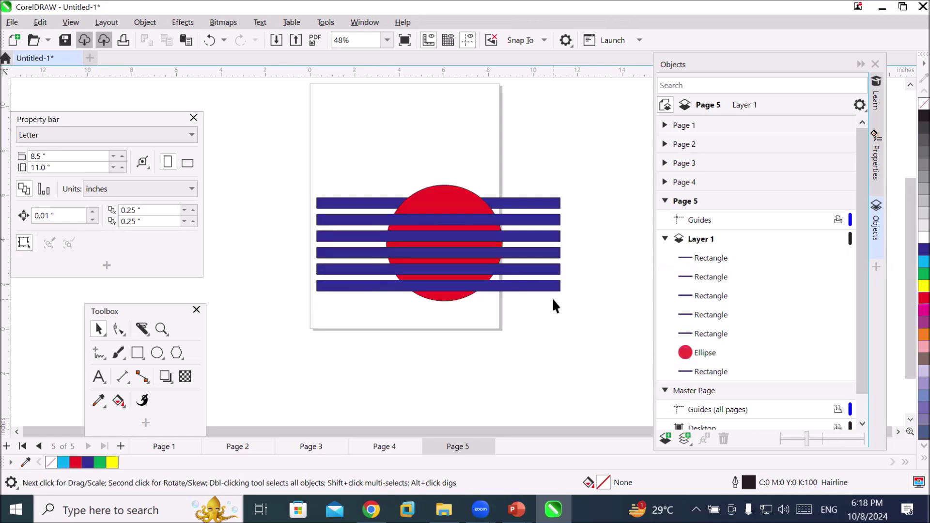
Select all the blue stripes and reorder them behind the red circle
click(343, 220)
shift+click(338, 238)
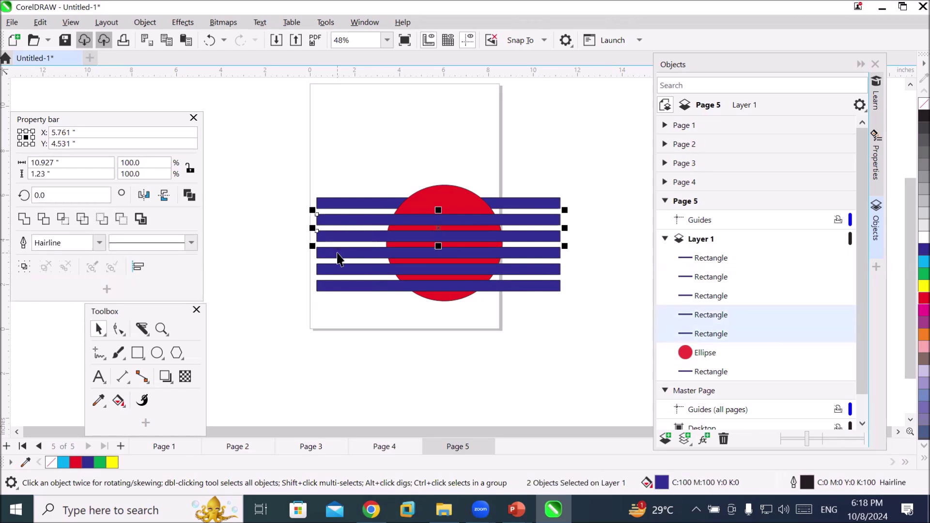
shift+click(339, 253)
shift+click(339, 271)
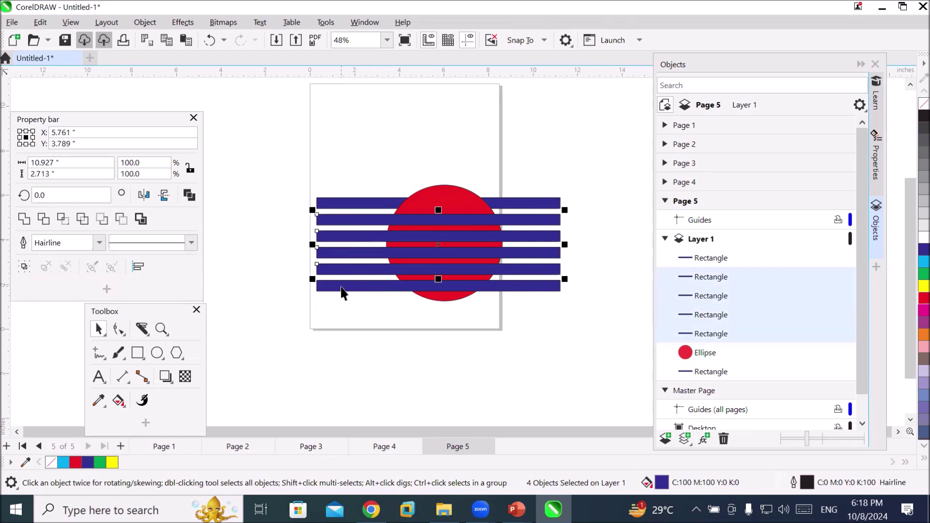
shift+click(344, 289)
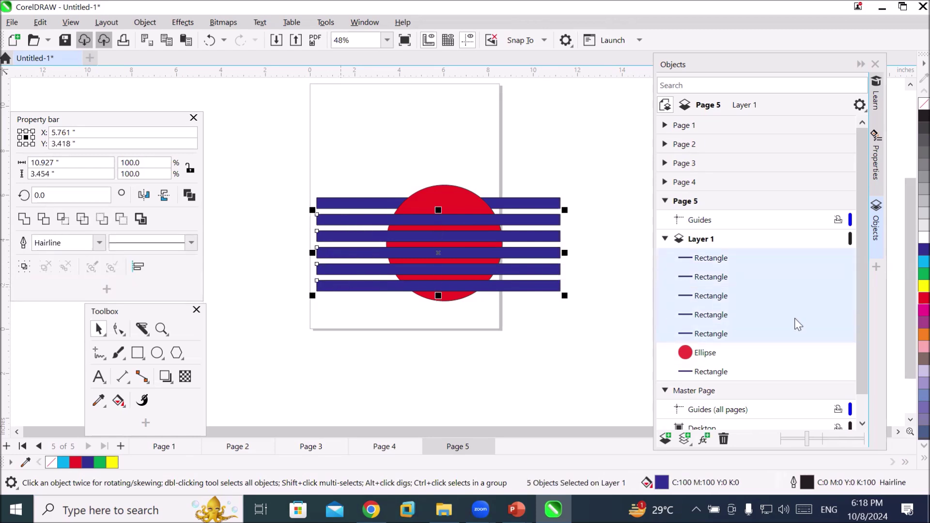
click(712, 258)
shift+click(710, 335)
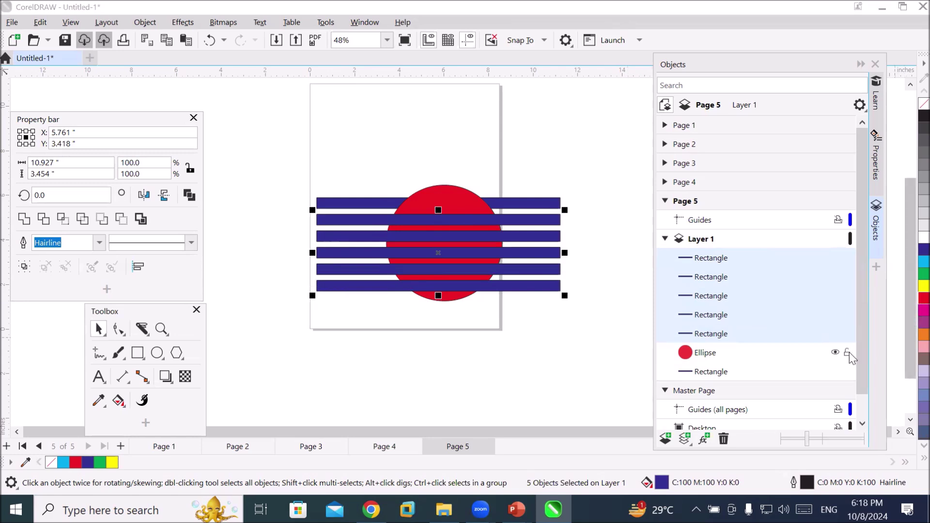
drag(859, 352, 867, 378)
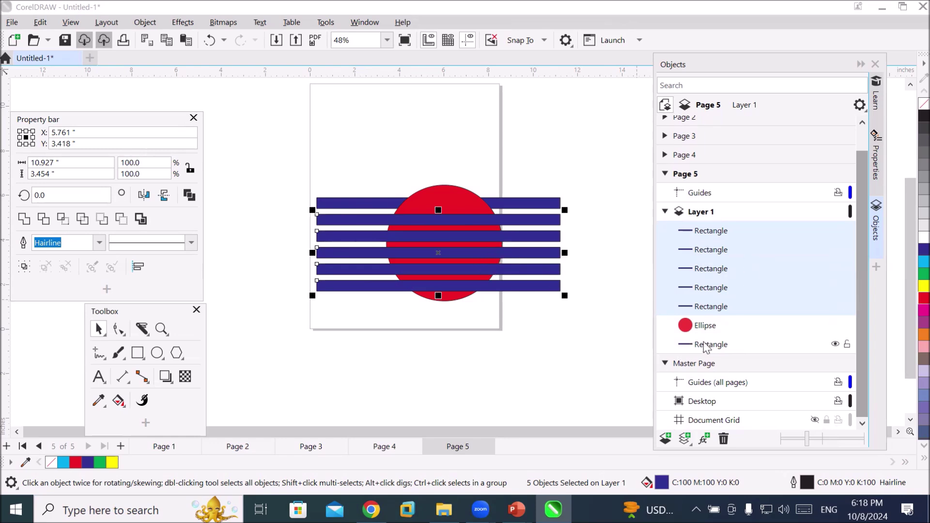
right_click(690, 233)
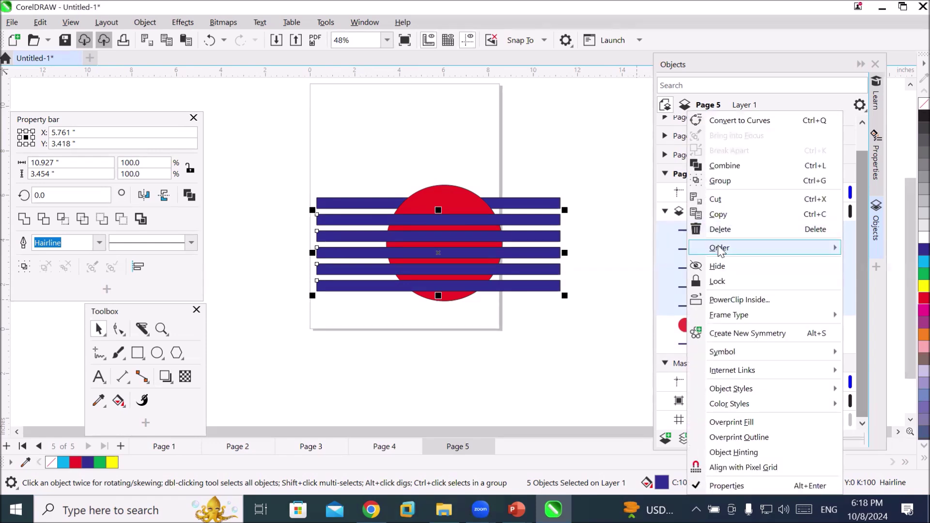
mouse_move(721, 248)
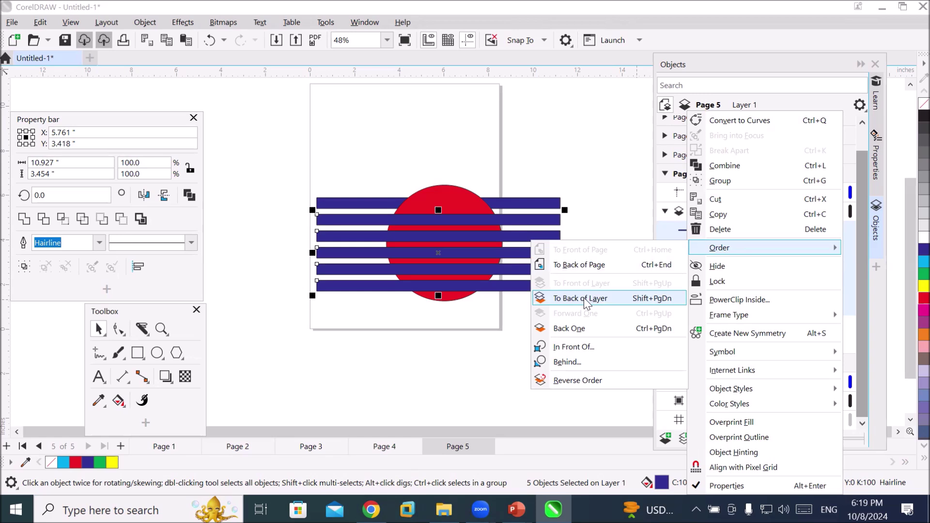
click(586, 299)
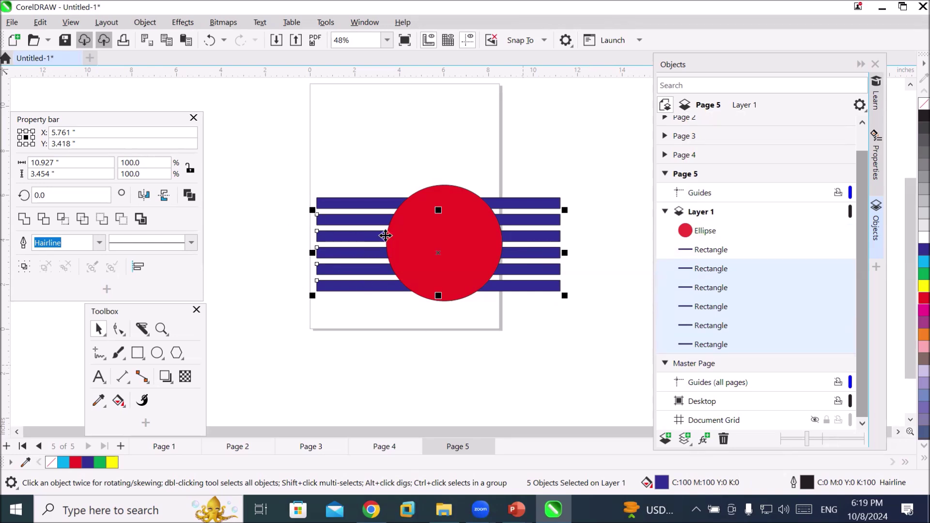
Add 'Sky Travel' text, enlarge it to about 77.6 pt, and centre it over the circle
click(98, 377)
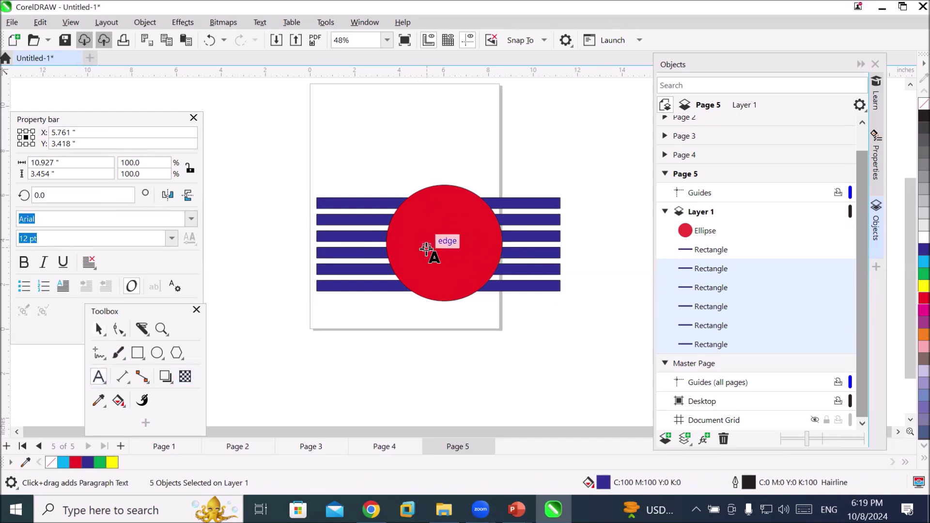
click(424, 136)
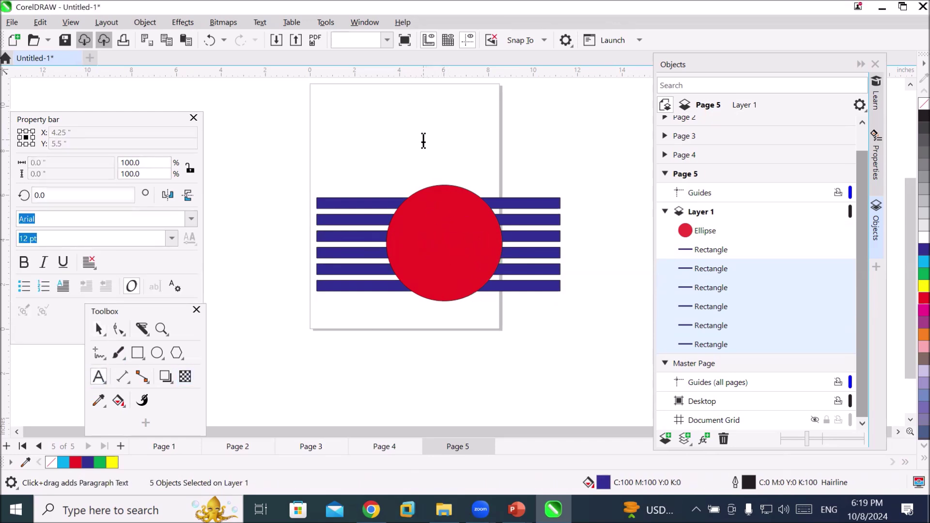
text(S)
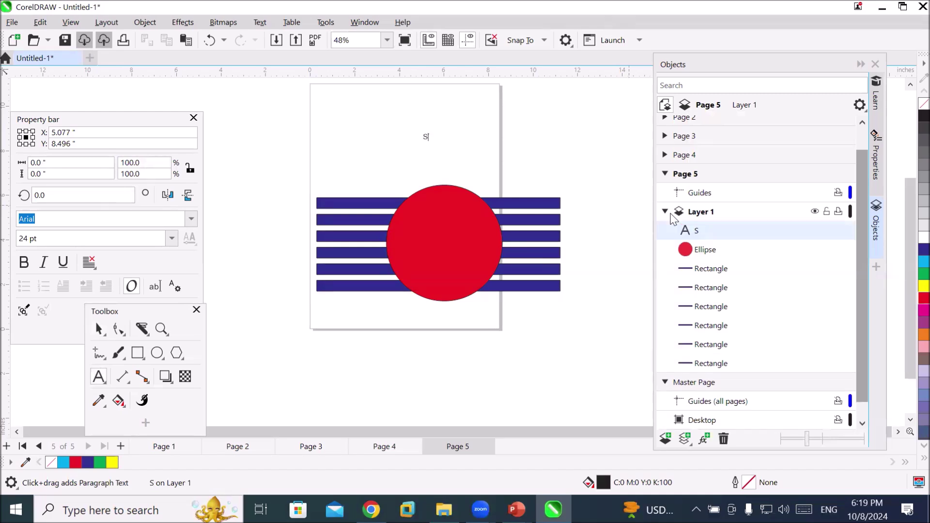
text(ky Travel)
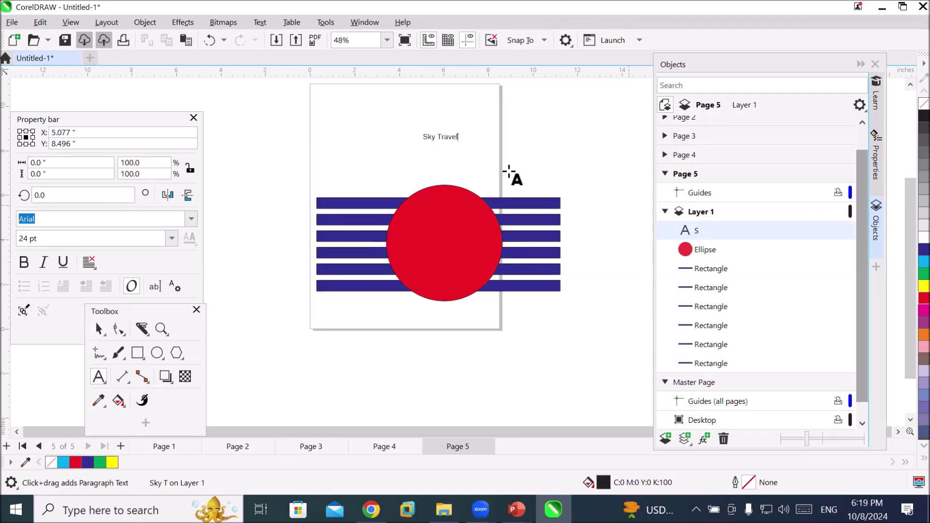
click(99, 331)
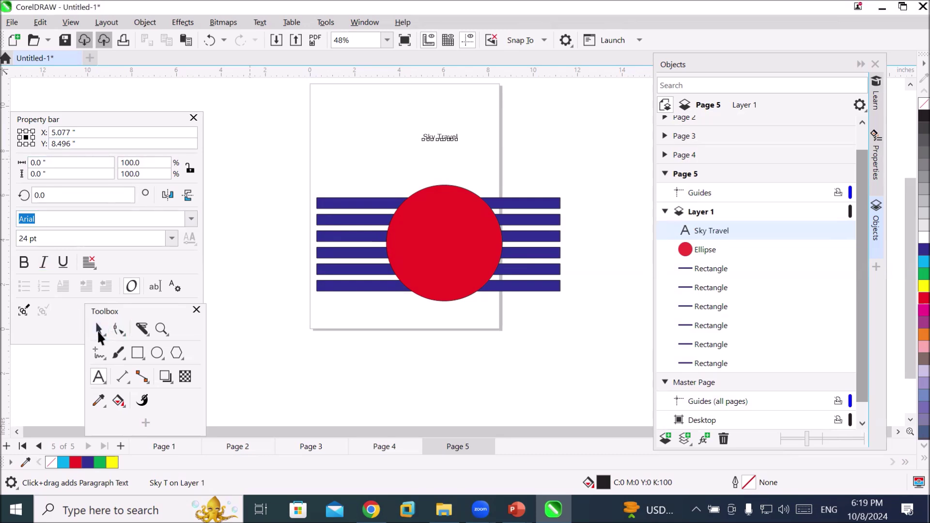
drag(461, 146, 500, 179)
drag(410, 161, 406, 246)
click(395, 368)
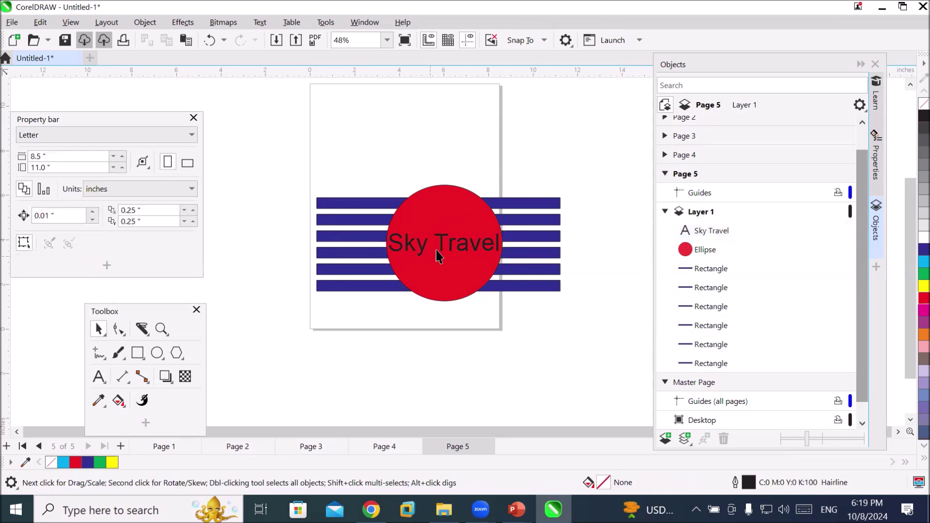
Switch the Sky Travel text's font from Arial to Badang
click(448, 245)
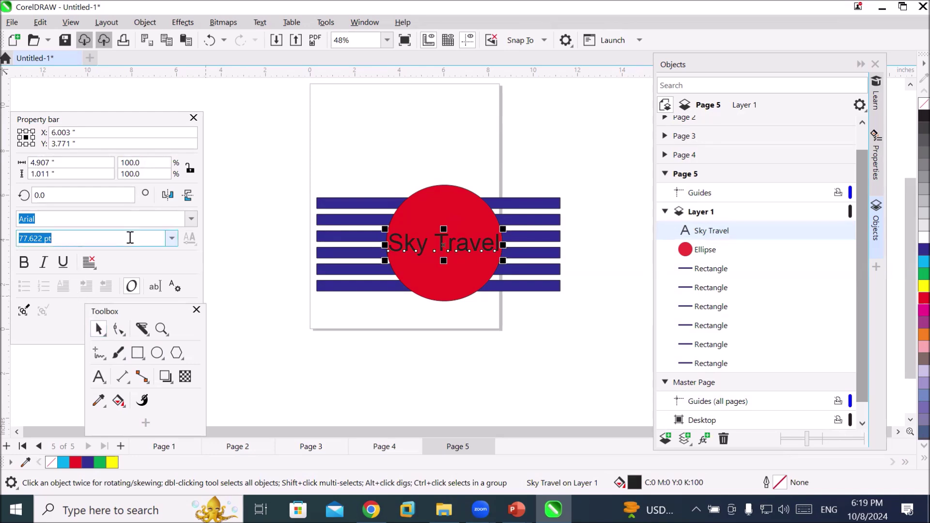
click(191, 220)
click(191, 221)
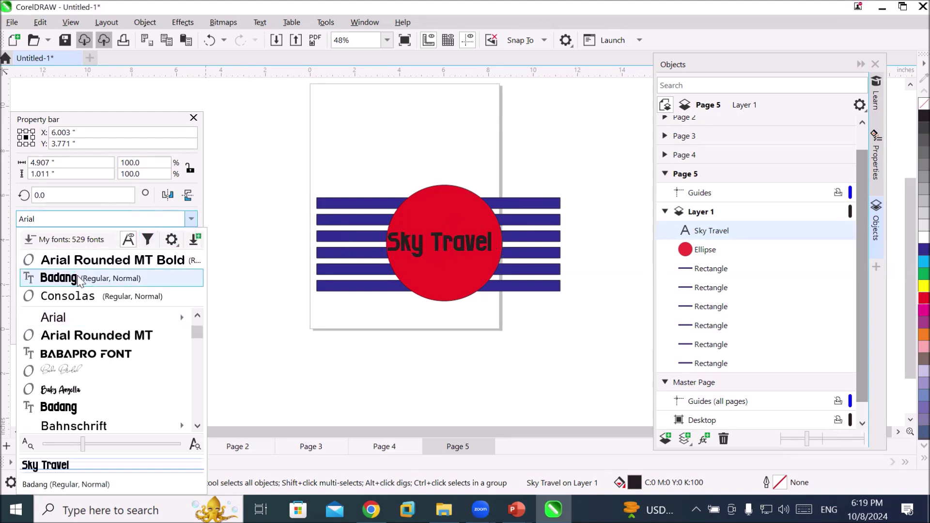
click(58, 278)
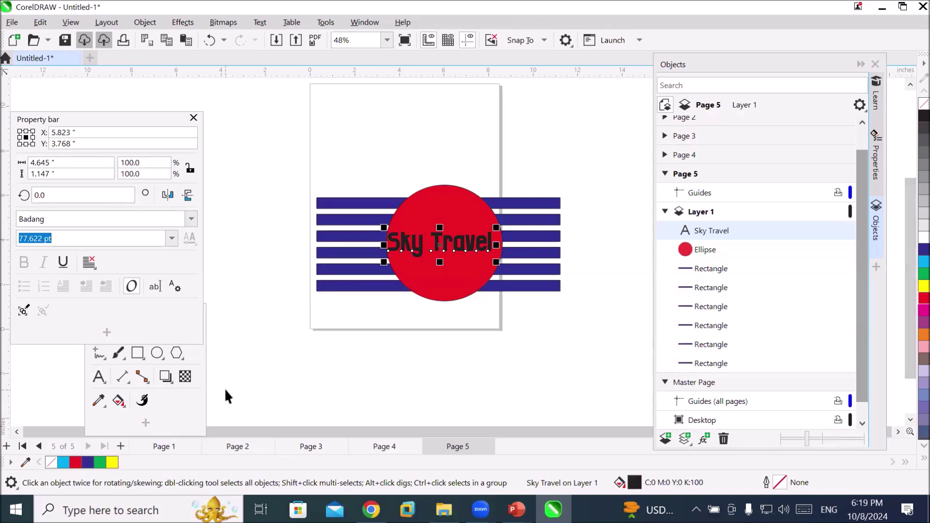
scroll(422, 266, up, 4)
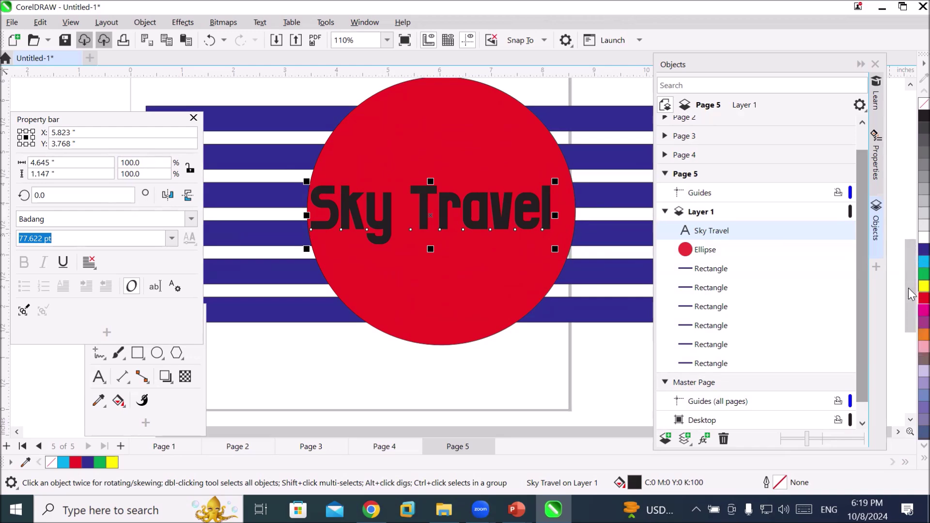
Fill the Sky Travel text yellow and give it a cyan outline
click(909, 290)
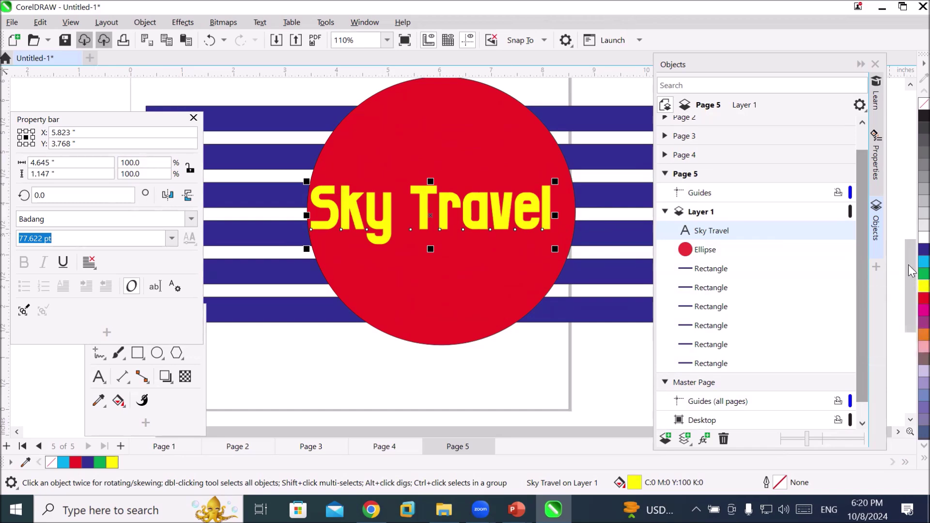
right_click(924, 262)
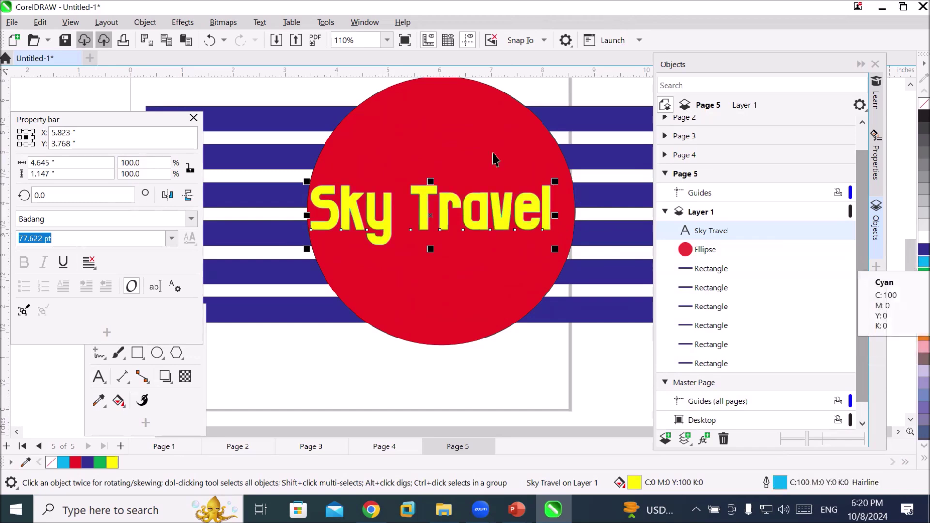
scroll(488, 171, up, 2)
scroll(495, 215, up, 10)
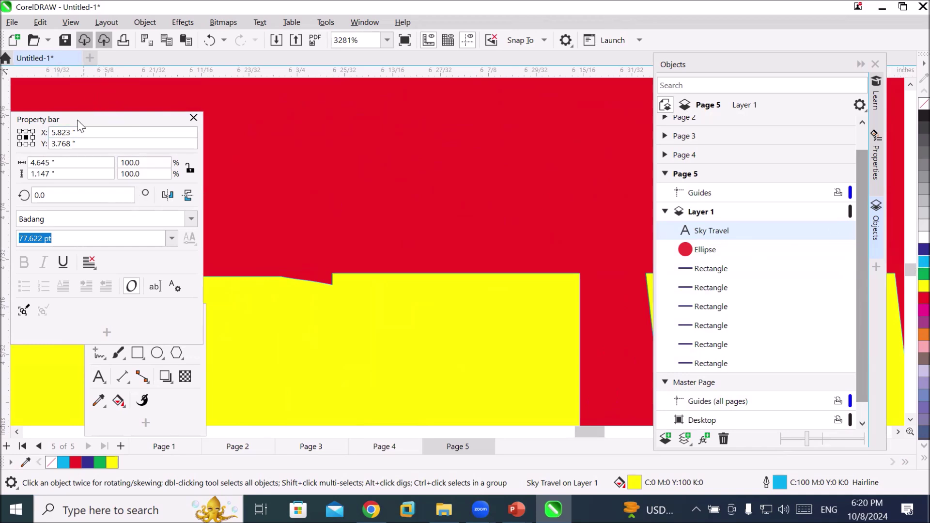
Move the text properties panel aside and toggle the text between rotate and resize modes
drag(78, 120, 209, 66)
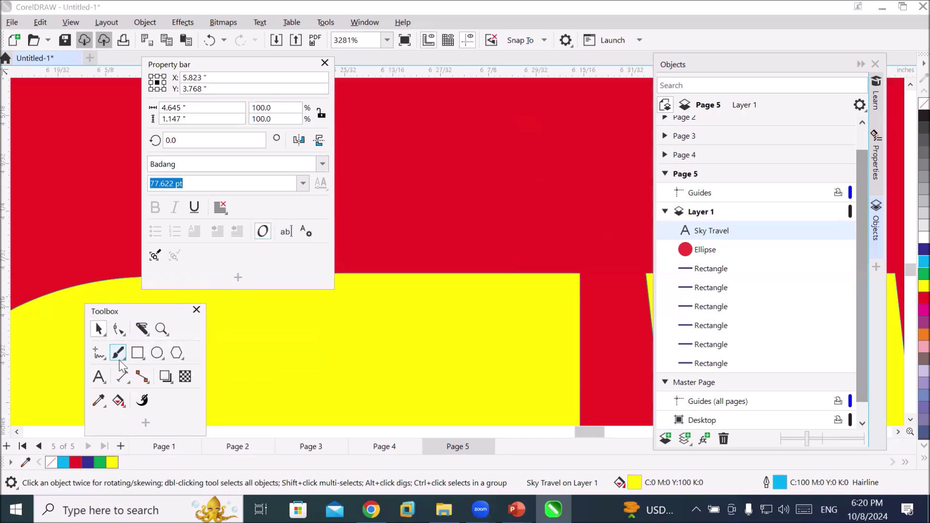
click(100, 377)
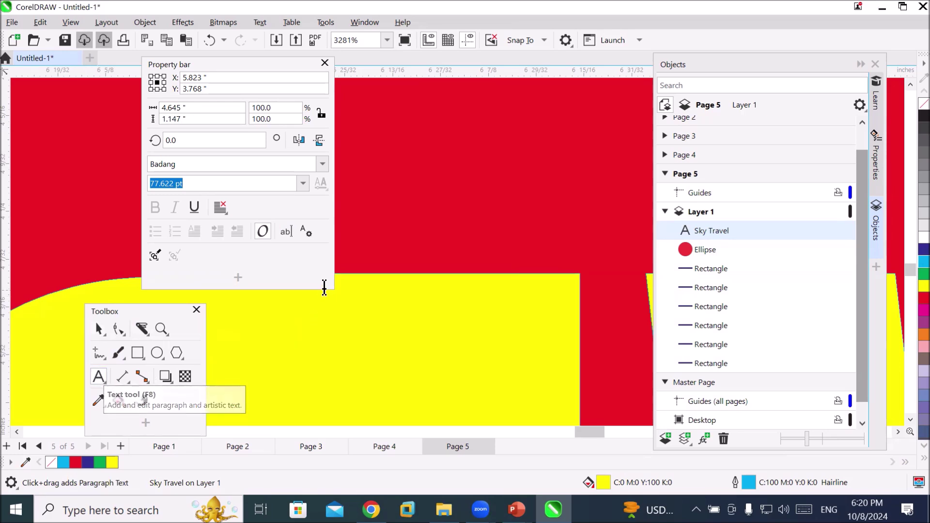
scroll(373, 315, down, 2)
scroll(374, 315, down, 10)
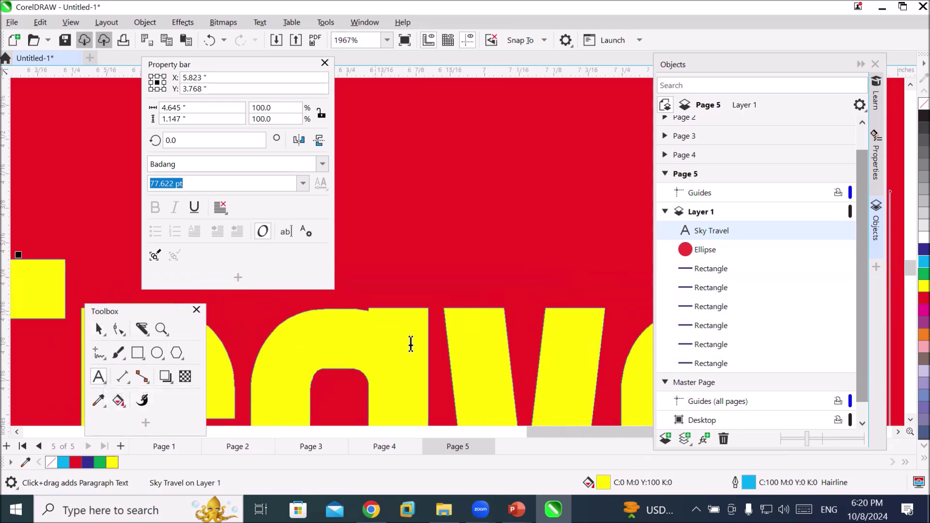
scroll(411, 344, down, 1)
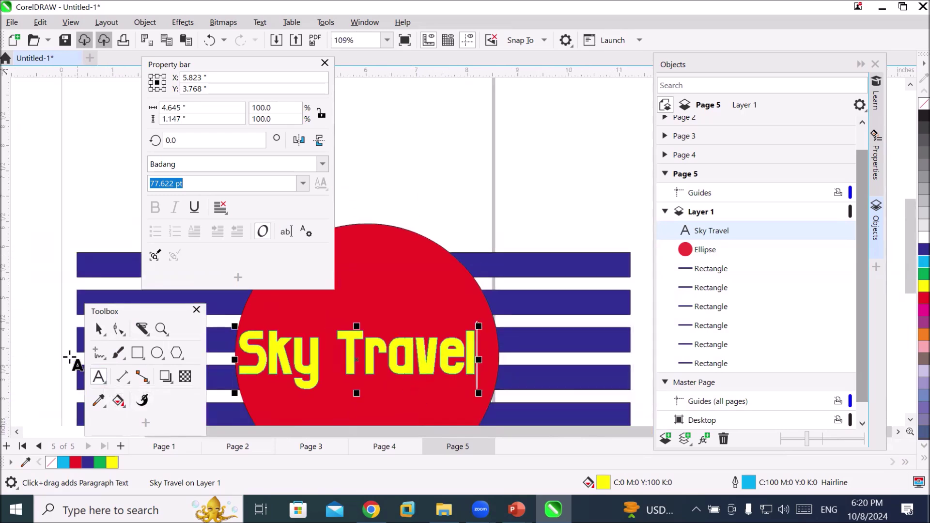
click(99, 330)
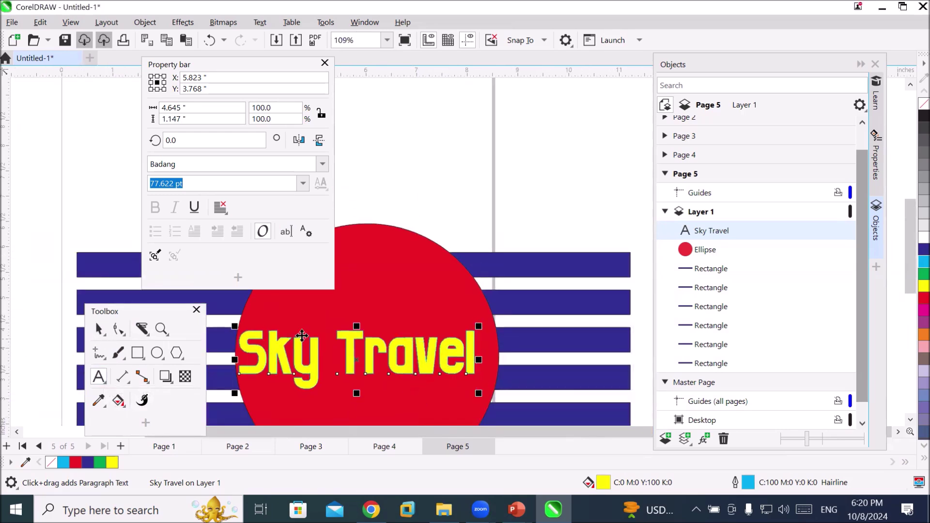
click(348, 340)
click(348, 342)
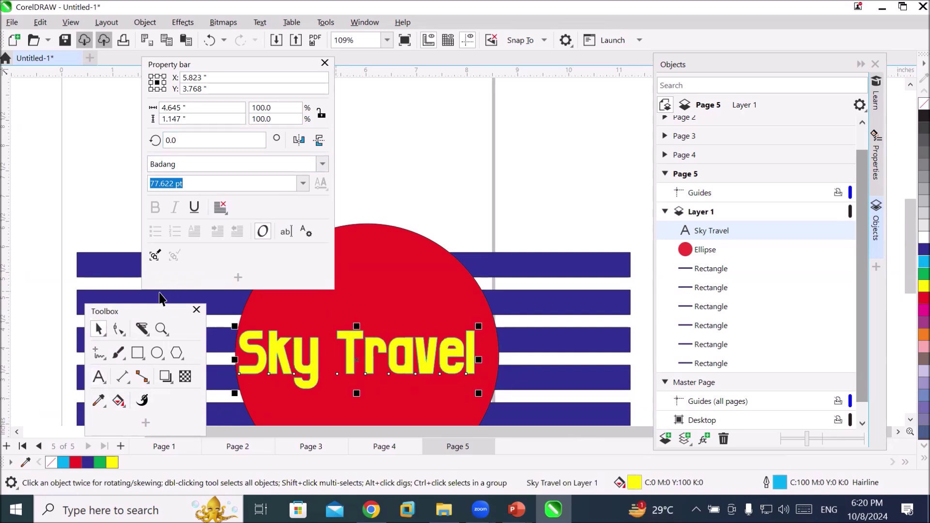
Shift the floating Property bar right and widen it so settings fit in fewer rows
click(211, 63)
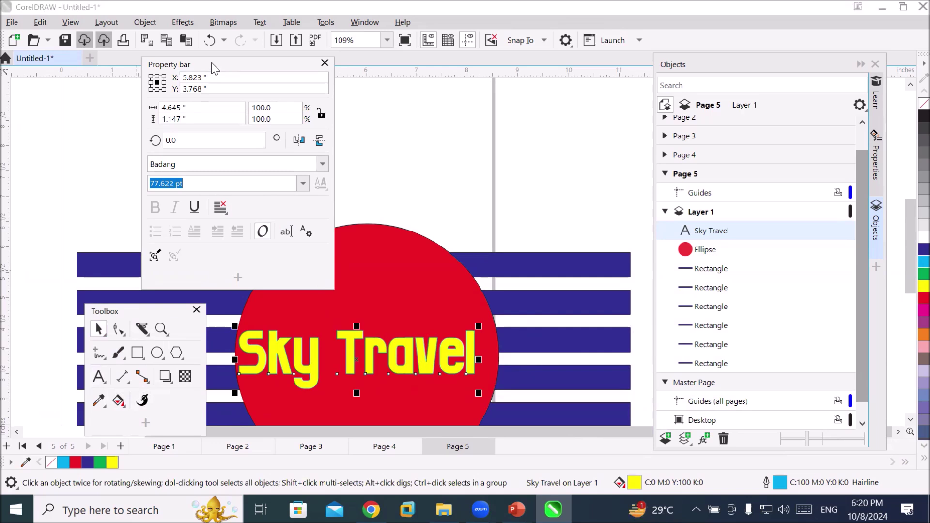
drag(331, 81, 334, 77)
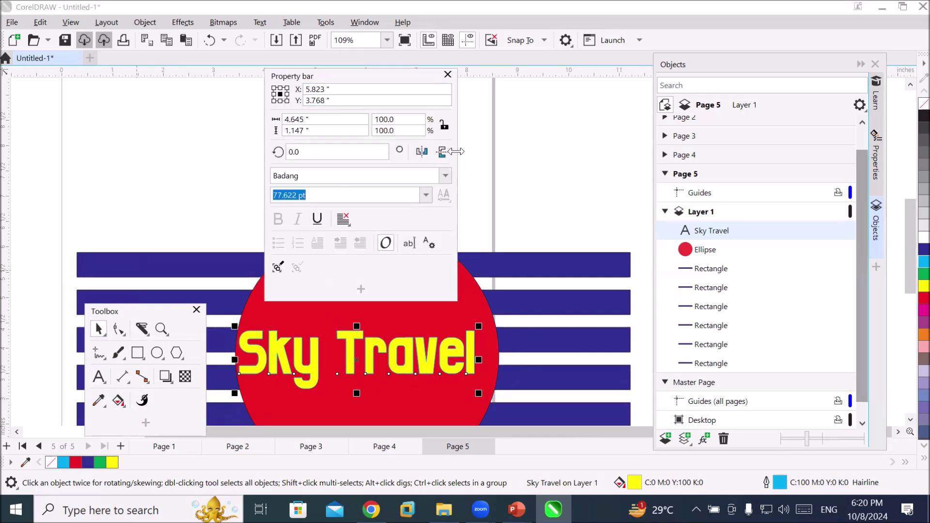
drag(456, 152, 606, 148)
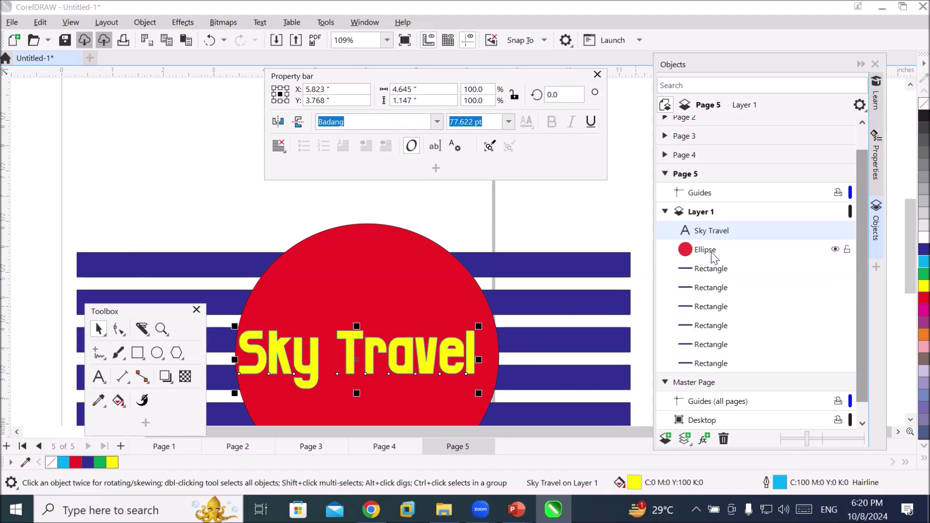
Try cyan, lavender and yellow fills, settling on cyan fill with a yellow outline
click(909, 264)
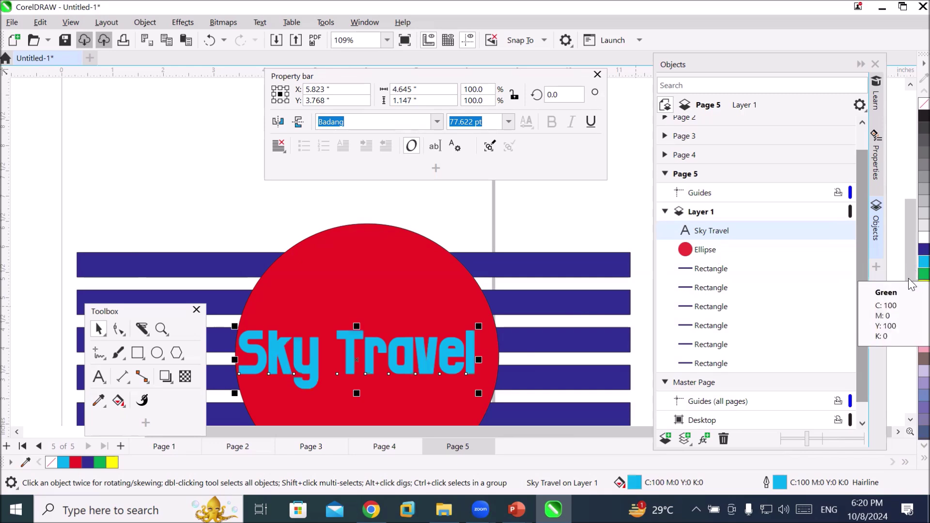
click(908, 376)
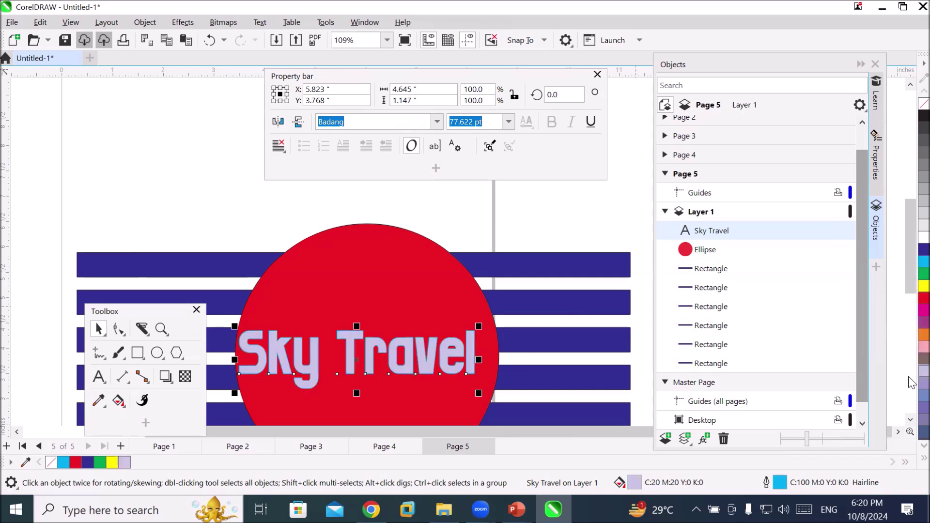
click(909, 287)
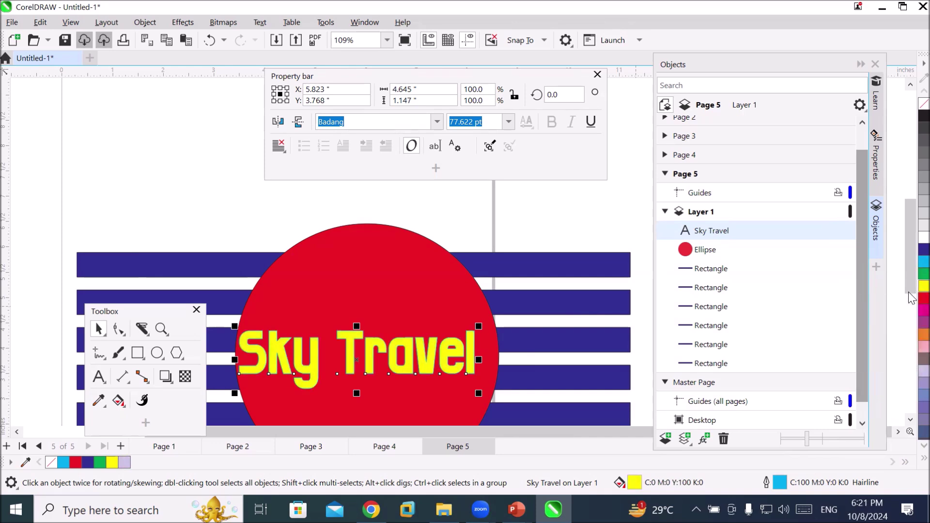
click(911, 263)
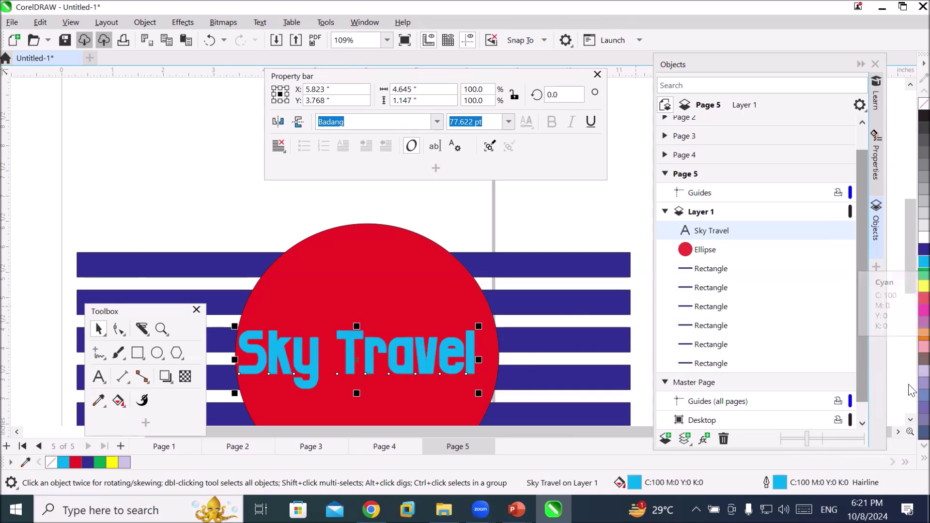
right_click(924, 286)
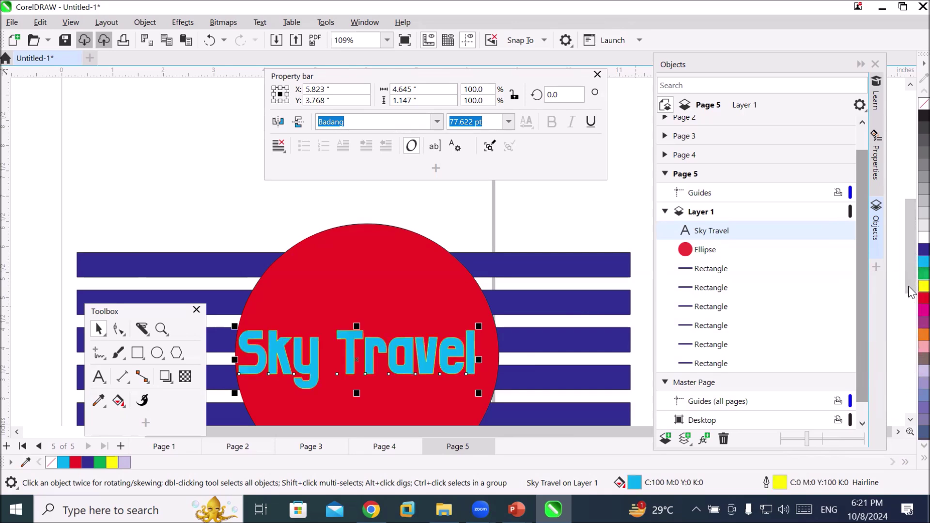
scroll(425, 343, up, 3)
scroll(424, 343, up, 15)
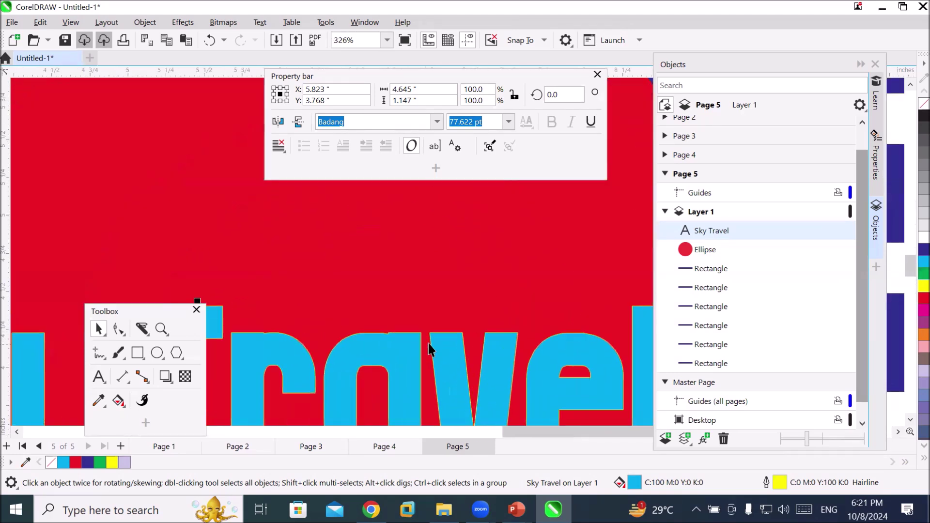
scroll(420, 380, up, 15)
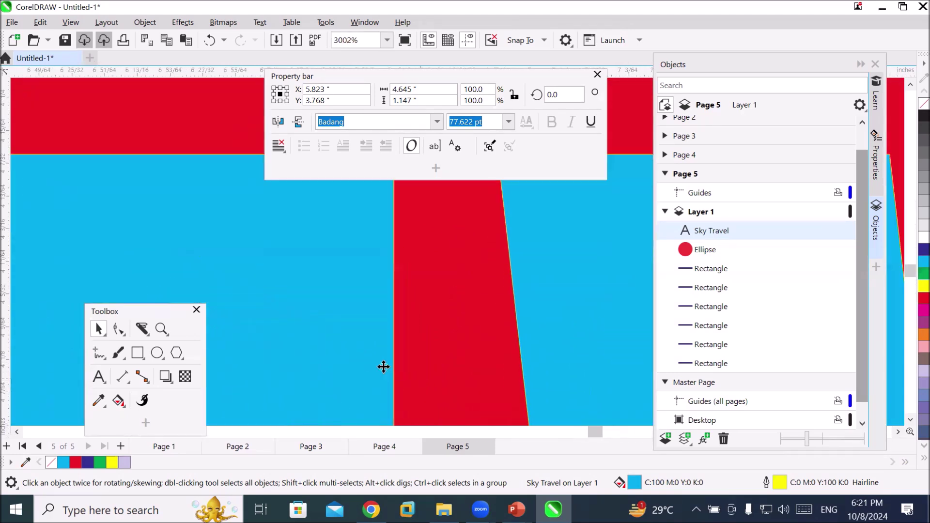
scroll(370, 361, up, 10)
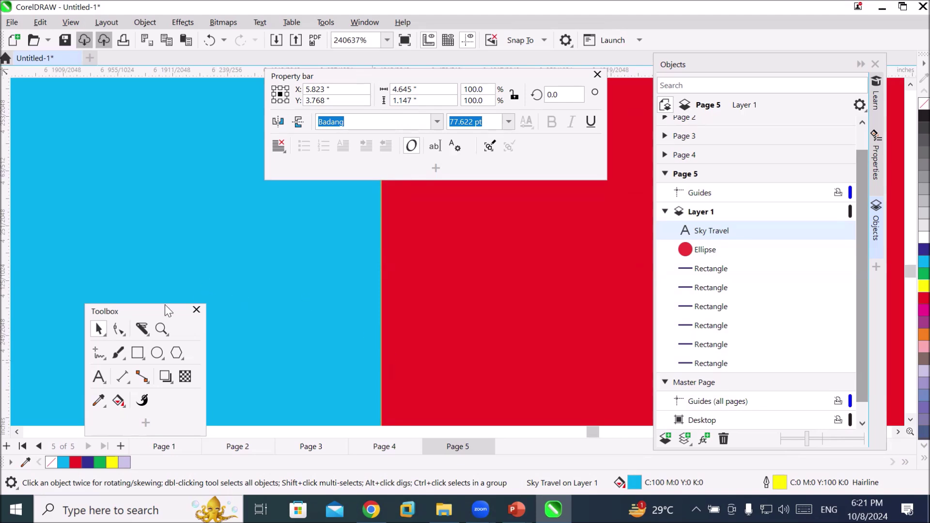
drag(122, 312, 105, 172)
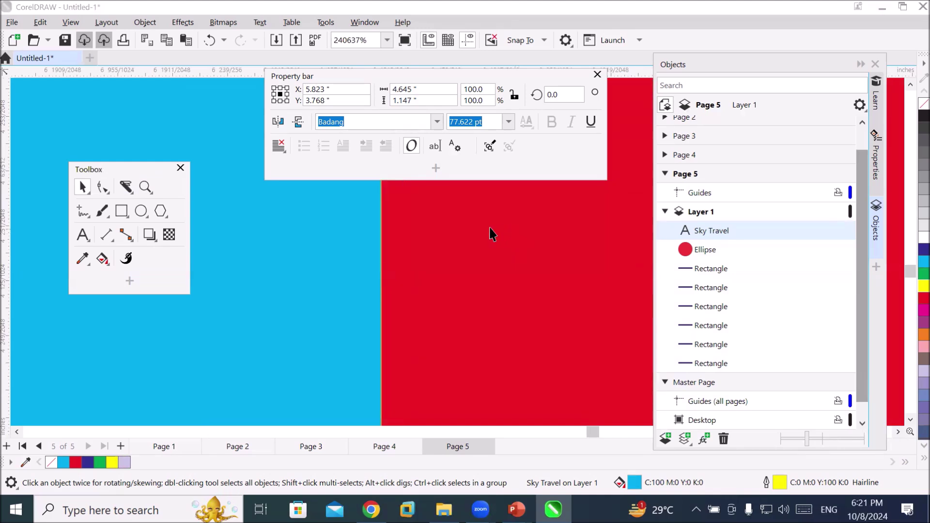
click(83, 234)
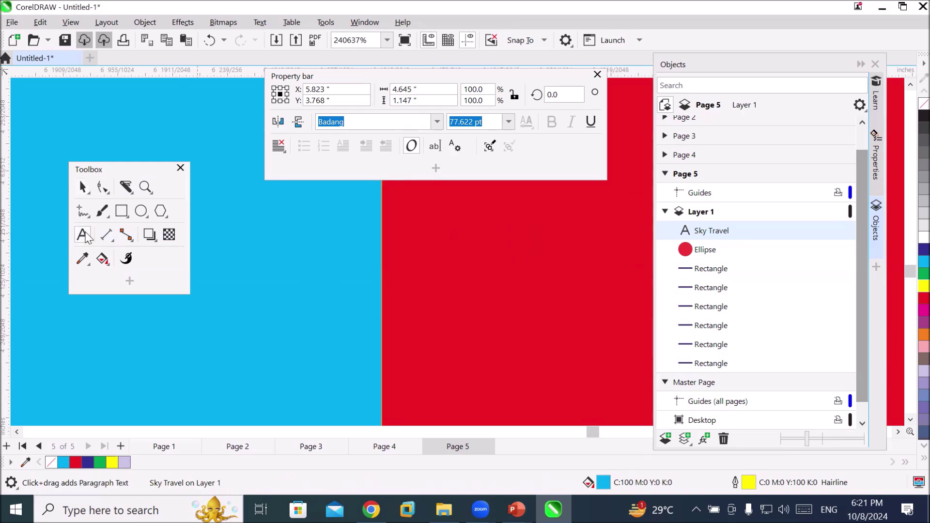
click(86, 186)
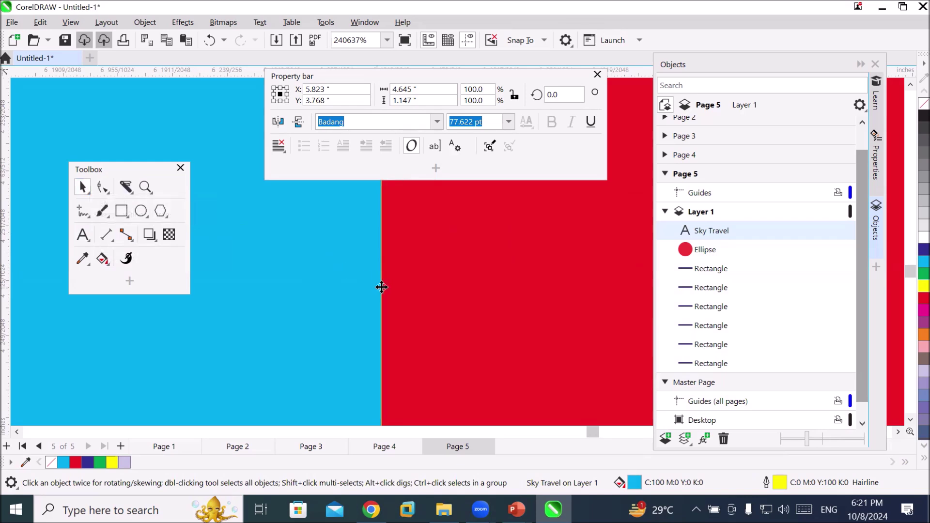
scroll(377, 289, down, 4)
scroll(377, 289, down, 5)
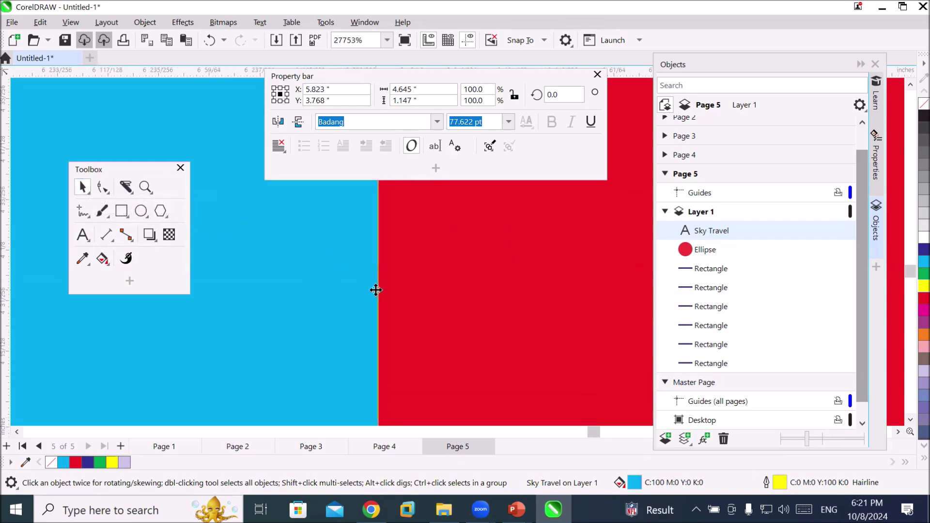
scroll(371, 291, down, 2)
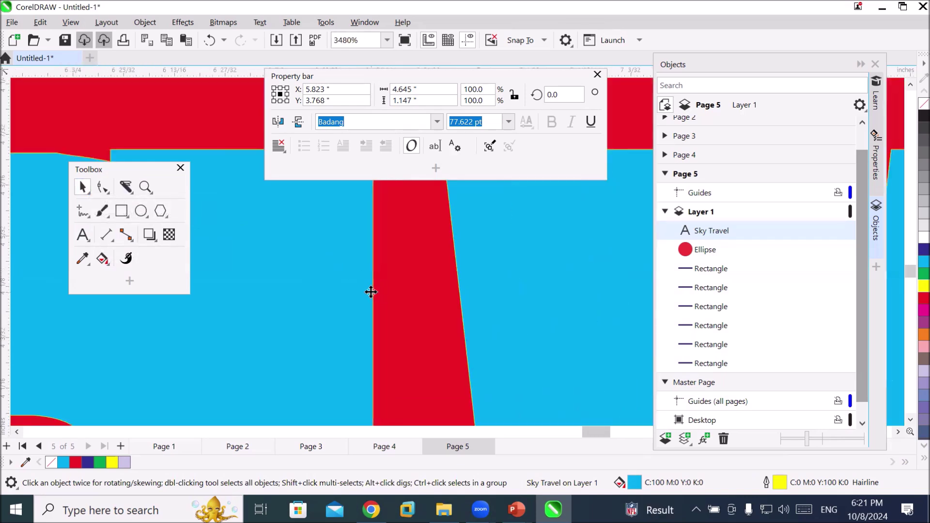
scroll(371, 291, down, 4)
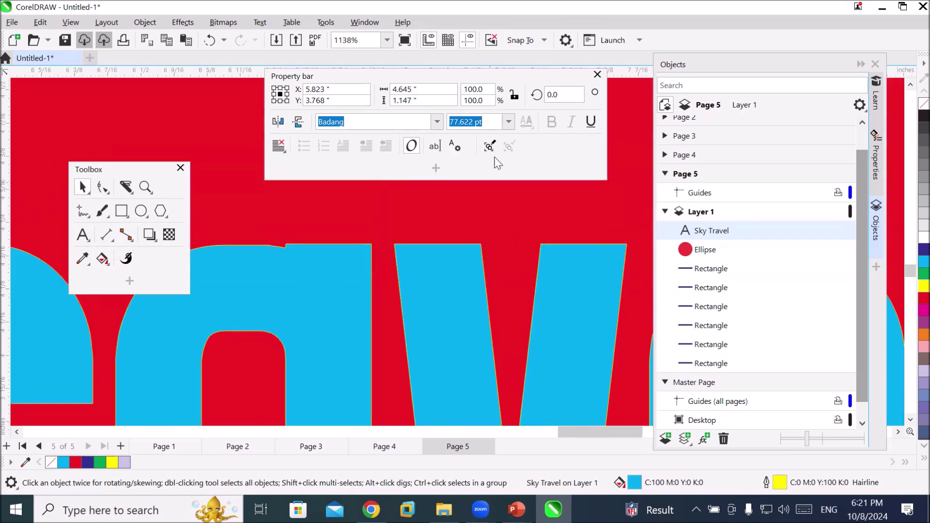
click(507, 122)
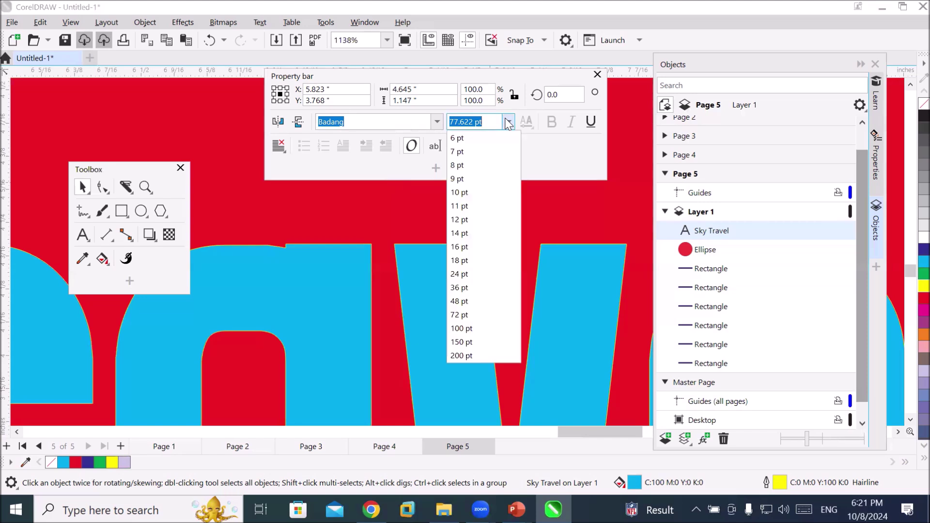
Try 12 pt on the Sky Travel text, then undo back to 77.622 pt
click(487, 221)
scroll(454, 270, down, 2)
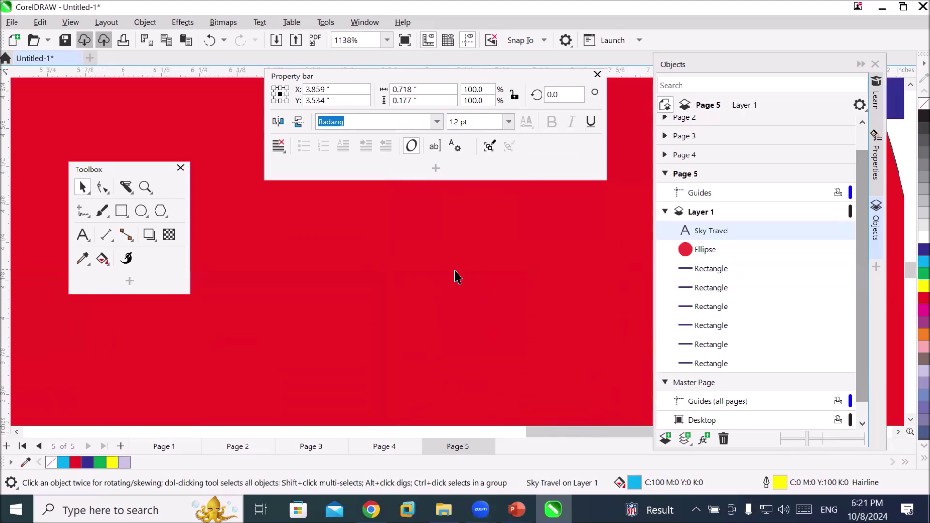
key(ctrl+z)
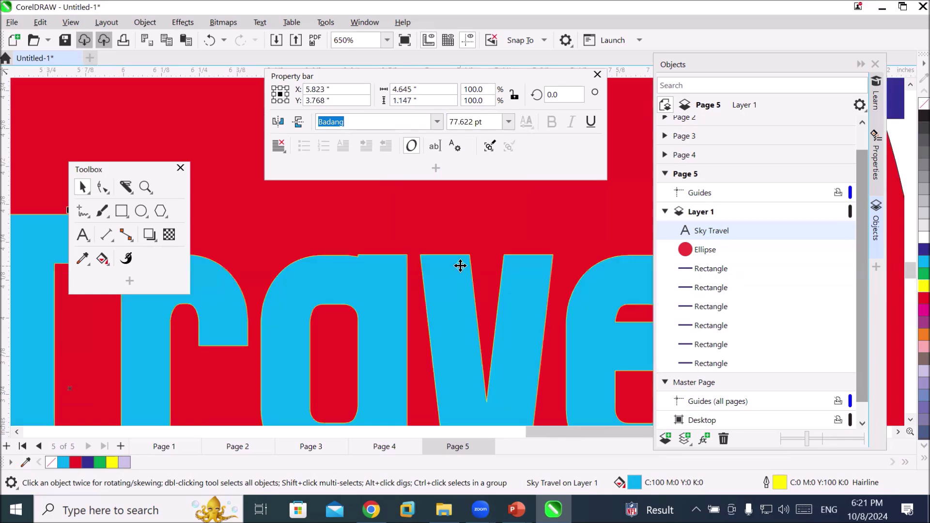
Confirm the font stays Badang at 77.622 pt and pick the Variable Outline tool
click(436, 123)
click(435, 123)
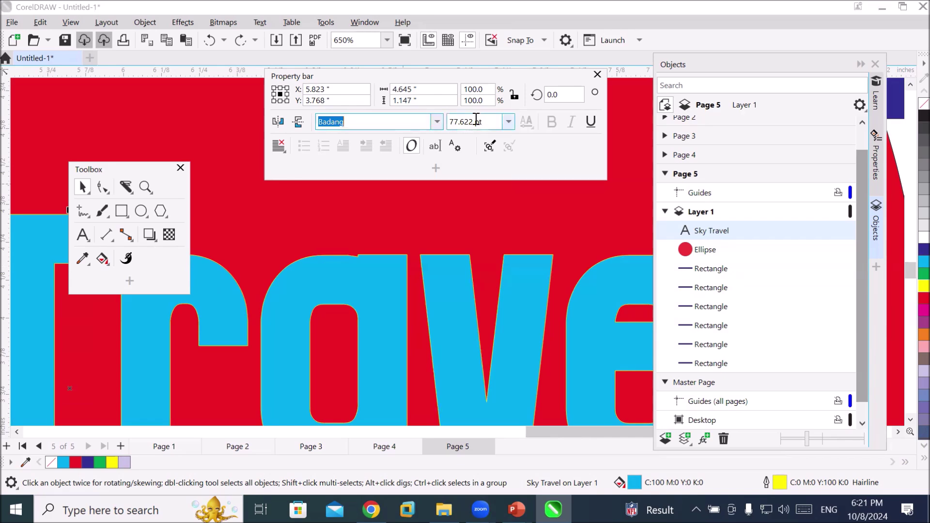
click(506, 124)
click(508, 123)
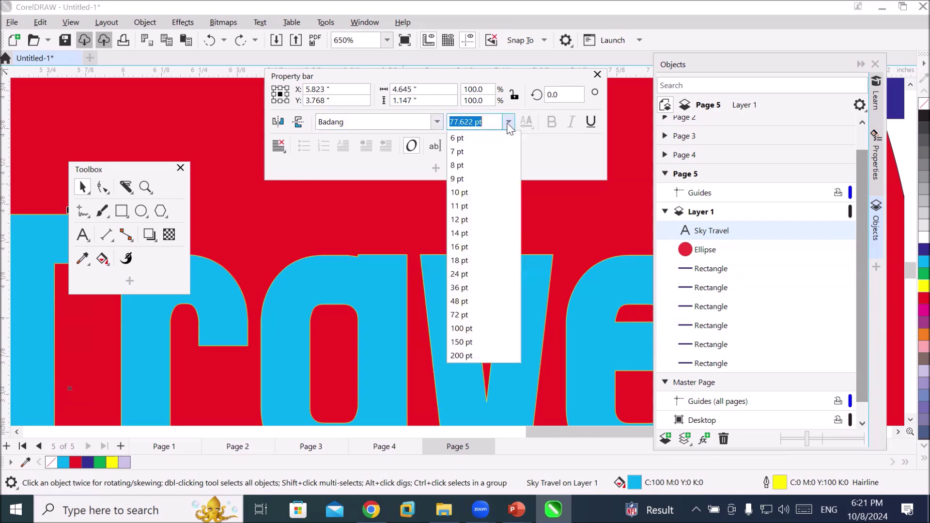
click(508, 123)
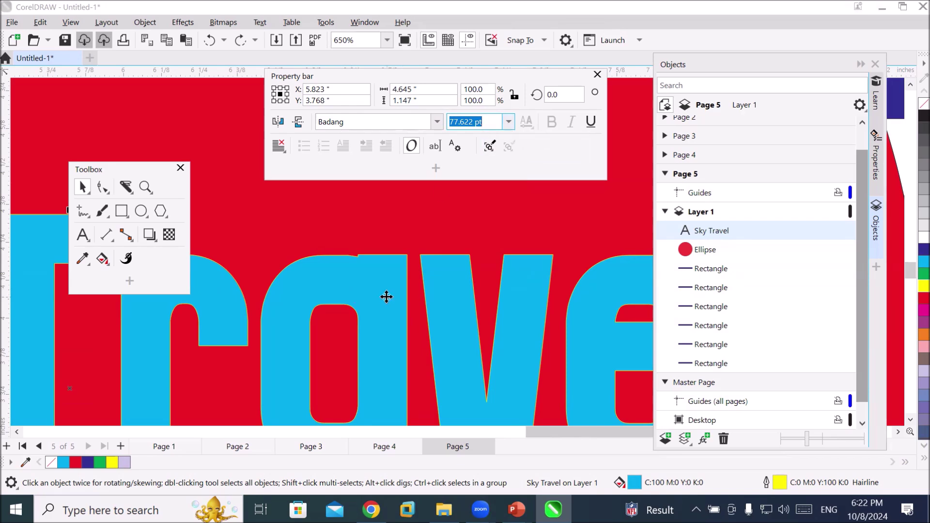
click(125, 259)
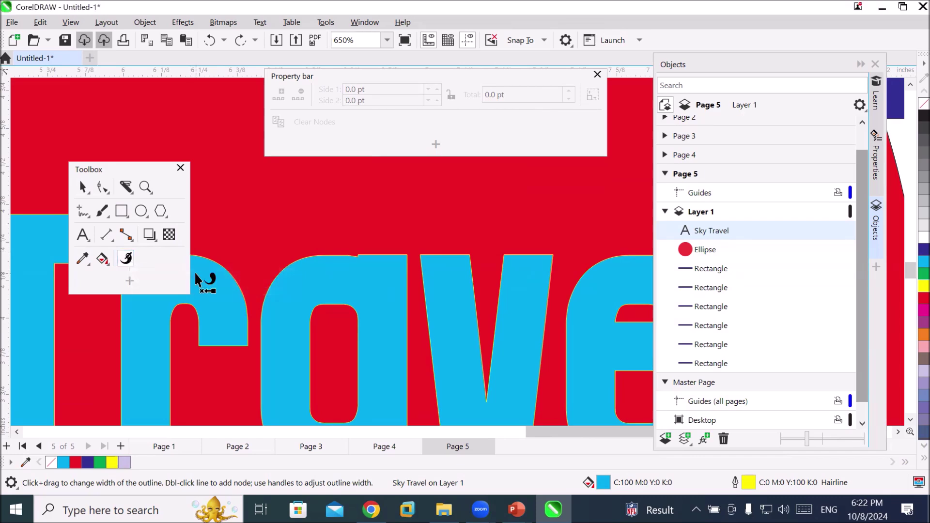
Add a black Arial 'ST' text beside the logo and enlarge it to 485.626 pt
scroll(195, 273, down, 8)
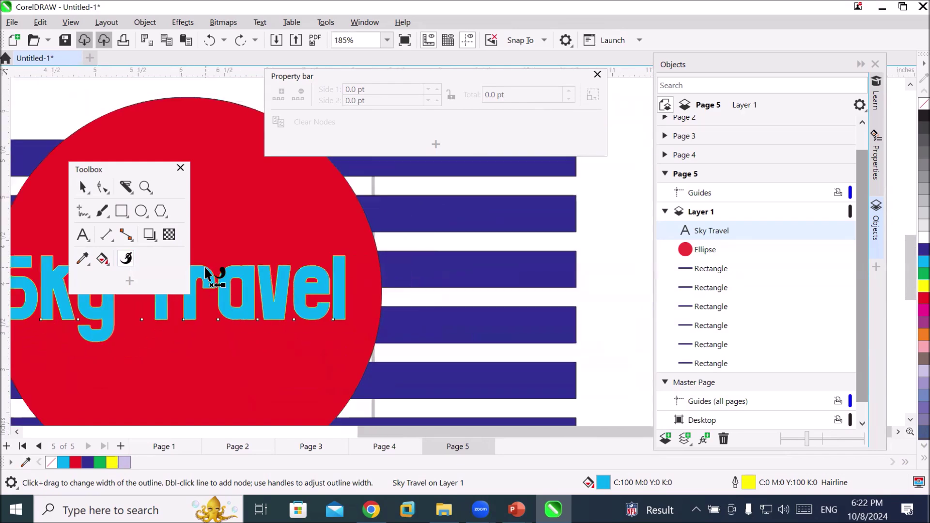
scroll(208, 273, down, 3)
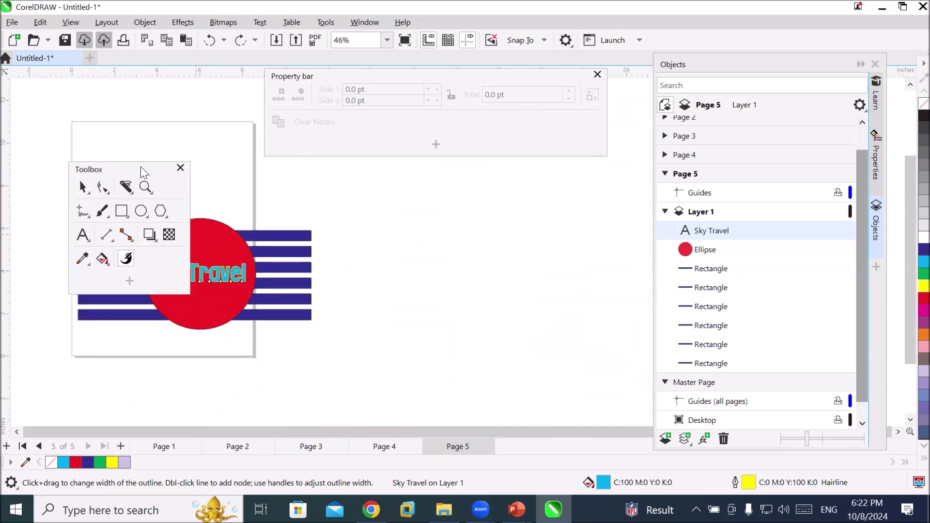
drag(141, 170, 127, 158)
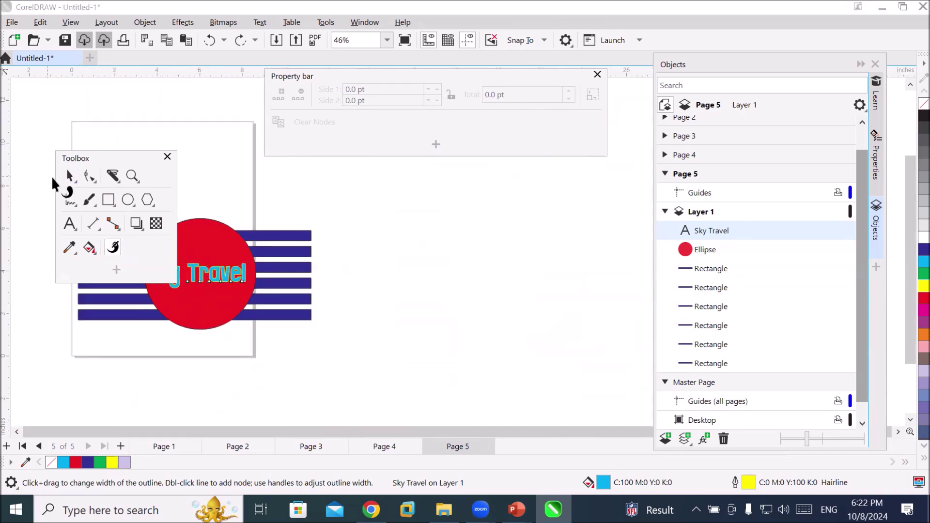
click(70, 223)
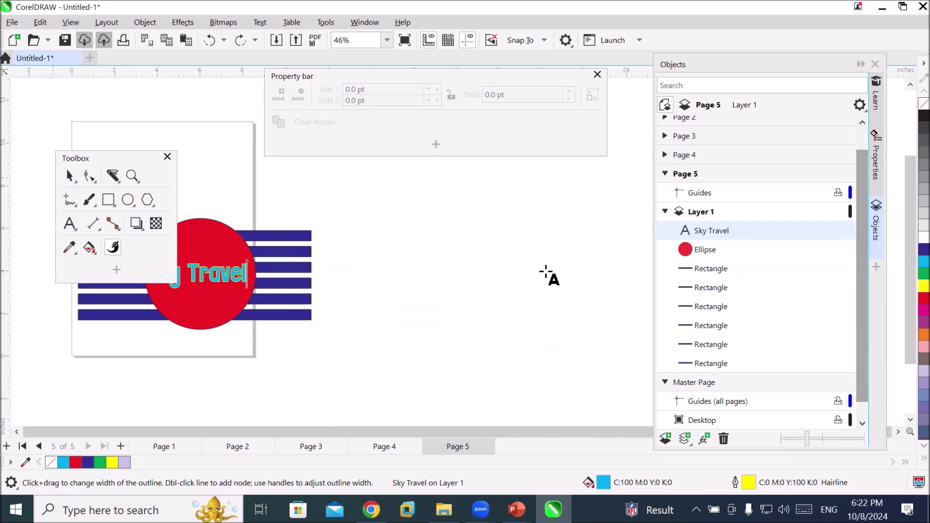
click(419, 250)
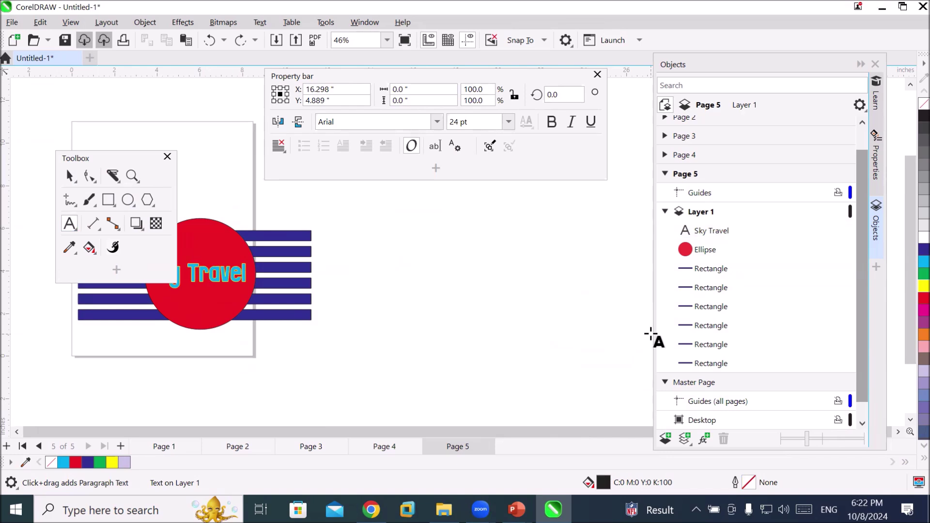
text(ST)
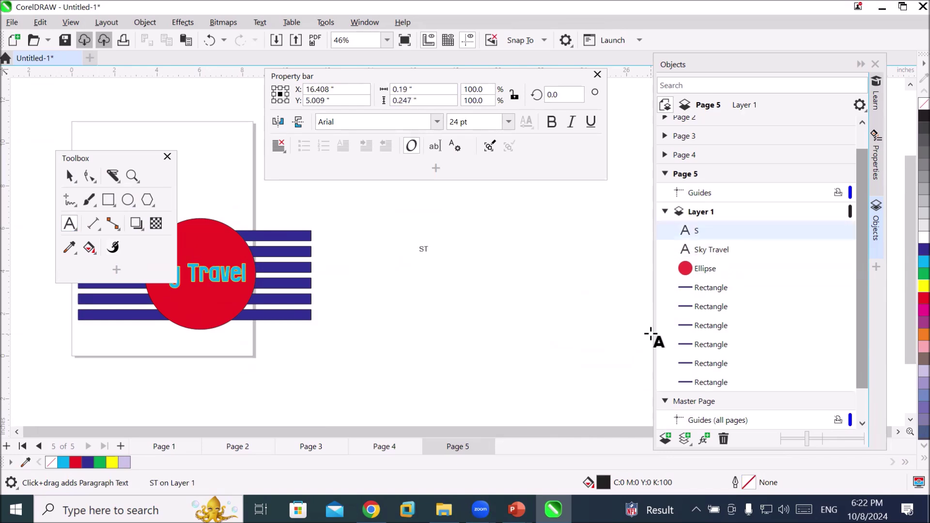
drag(432, 257, 597, 372)
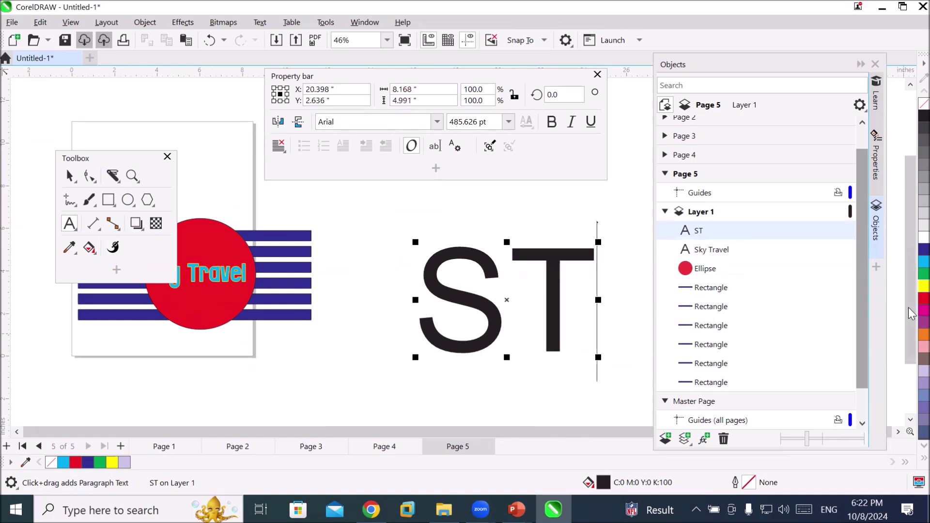
click(924, 286)
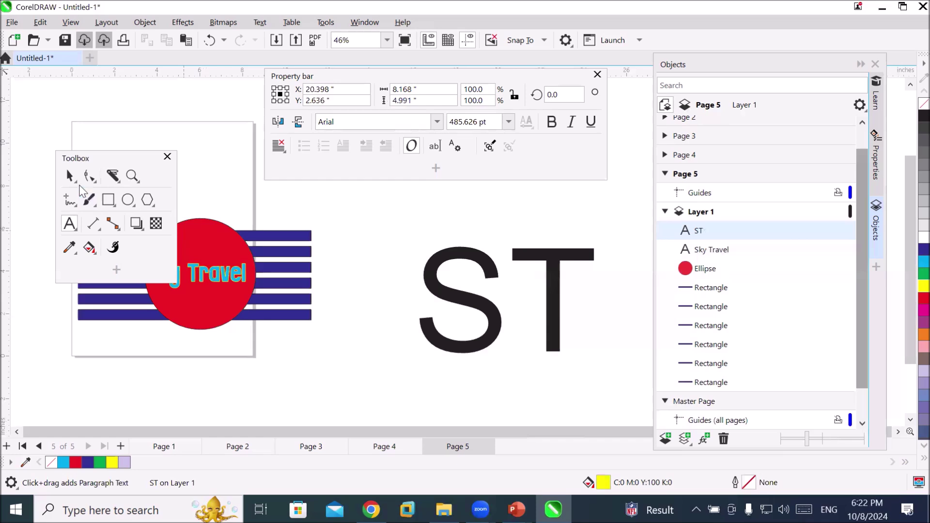
click(438, 255)
Fill the ST text green (C:100 M:0 Y:100 K:0) with a red hairline outline
key(space)
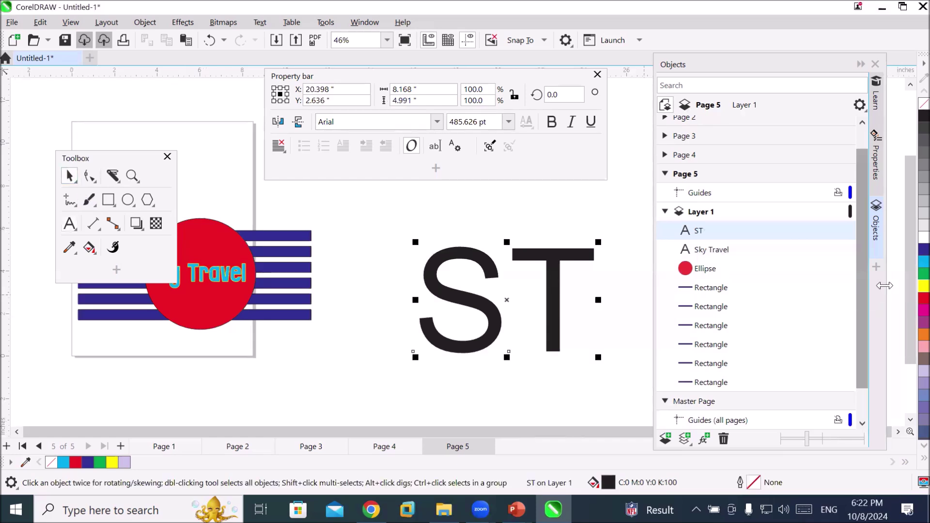
click(924, 286)
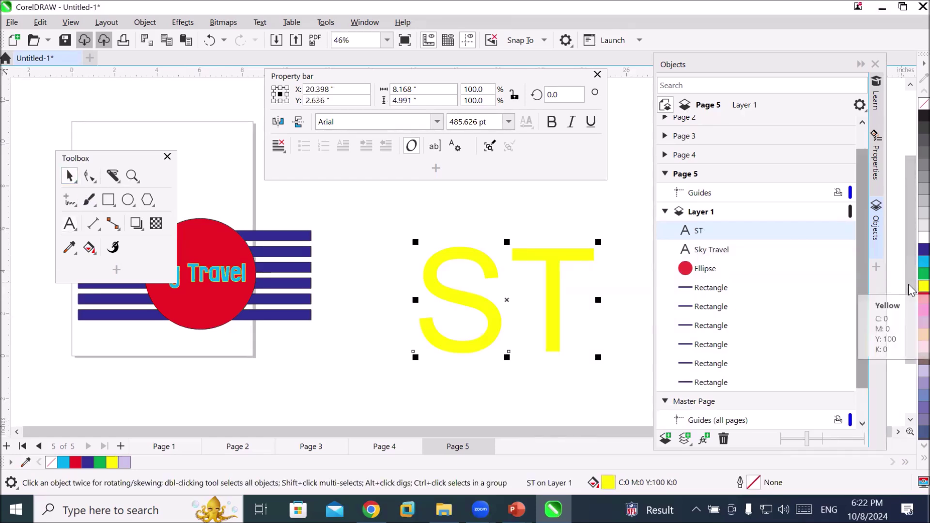
click(924, 274)
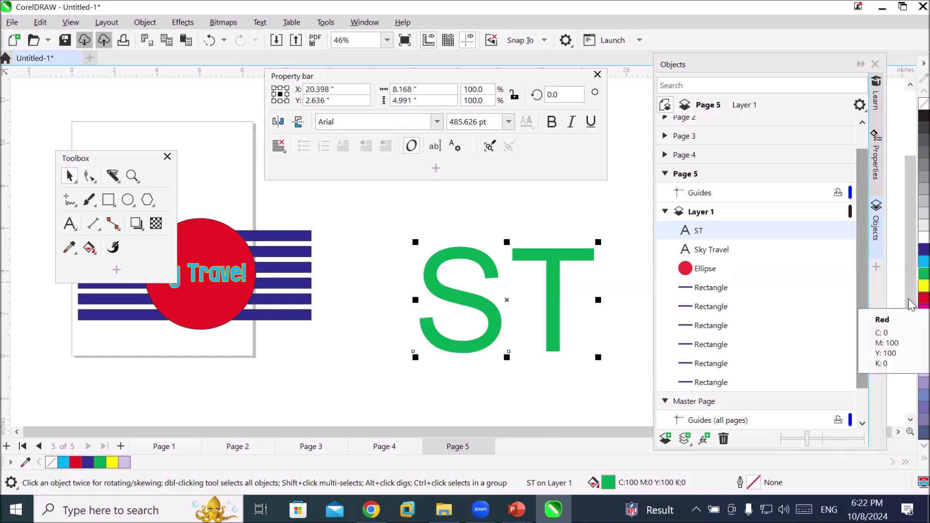
right_click(924, 298)
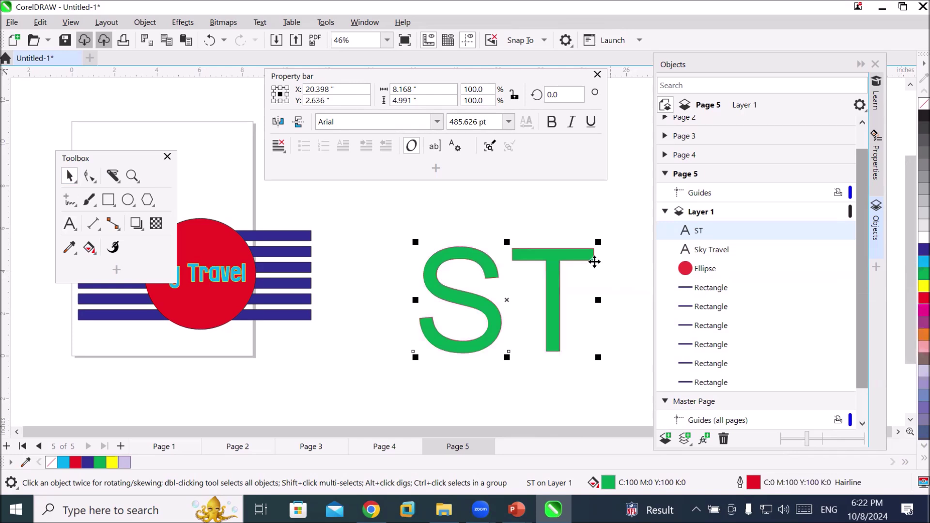
scroll(603, 259, up, 5)
scroll(618, 281, up, 10)
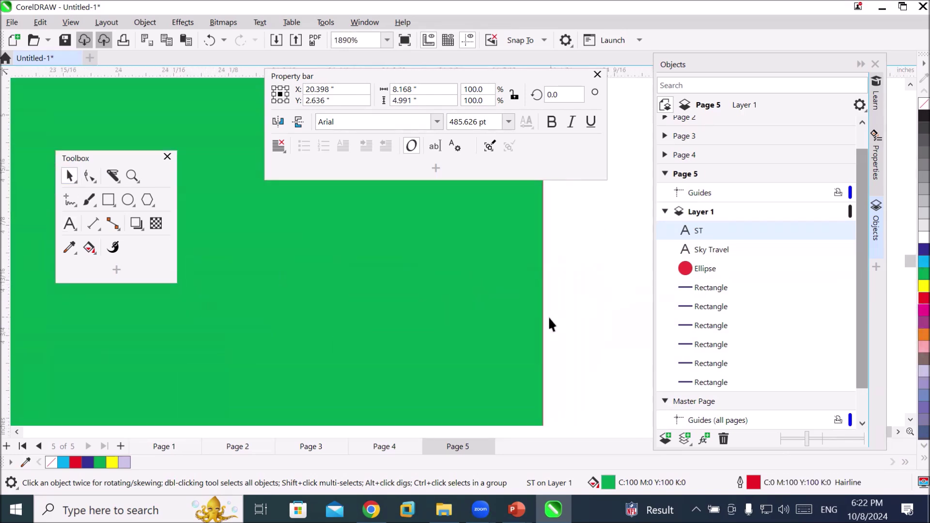
scroll(550, 324, down, 3)
scroll(502, 352, down, 4)
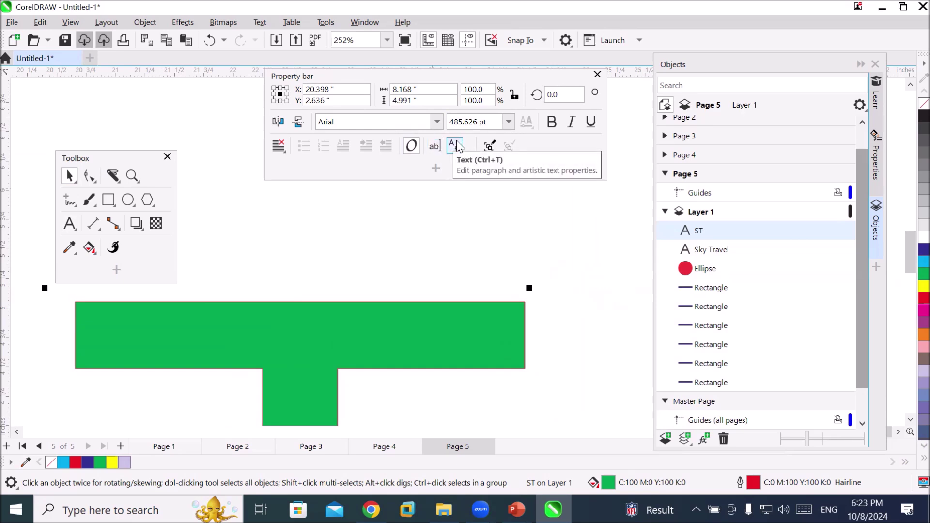
Open the Text properties docker for ST and arrange its Character, Paragraph and Frame sections
click(455, 146)
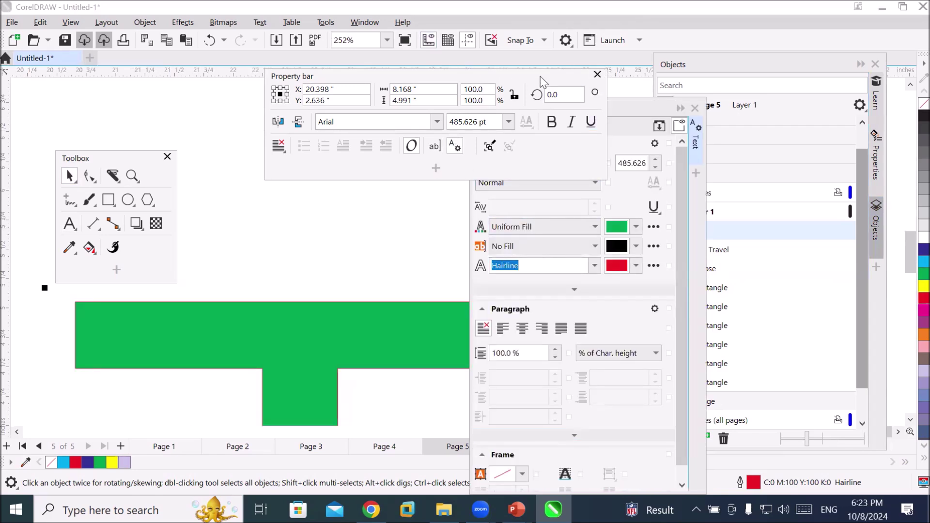
drag(541, 81, 327, 91)
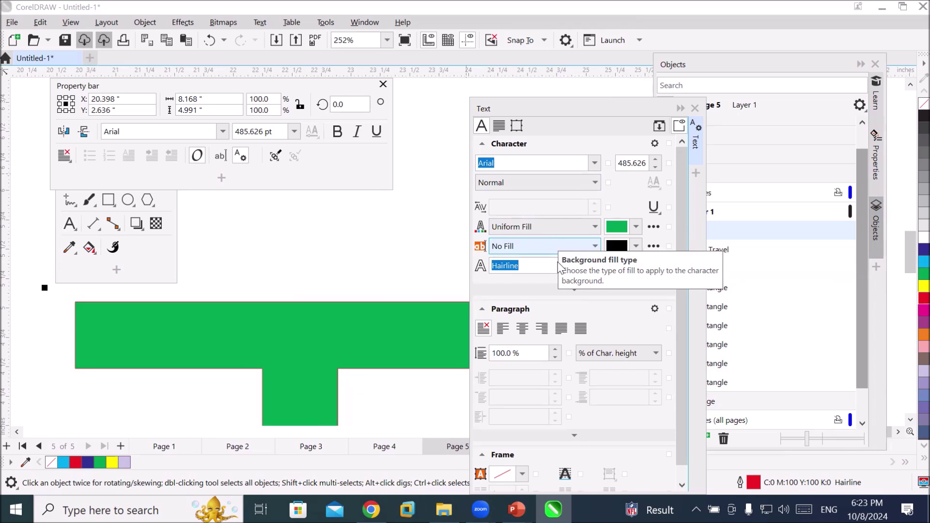
click(482, 145)
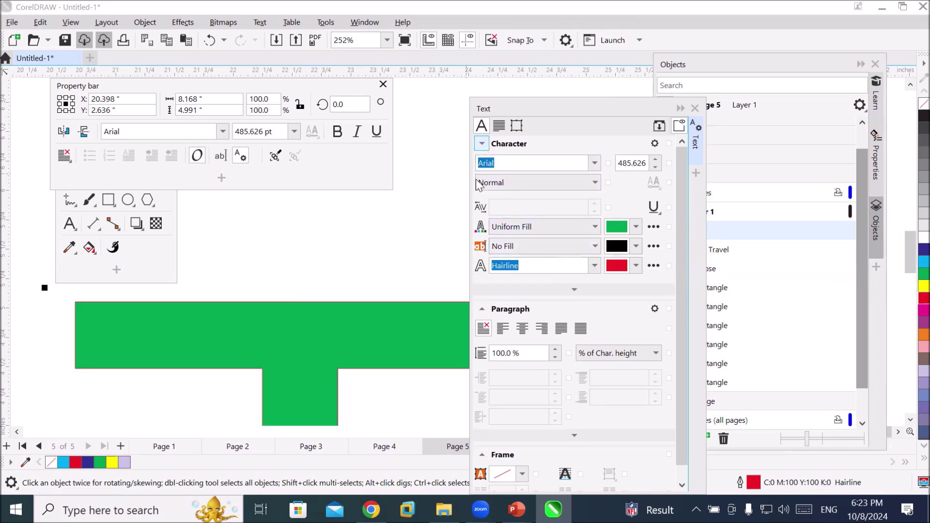
click(483, 163)
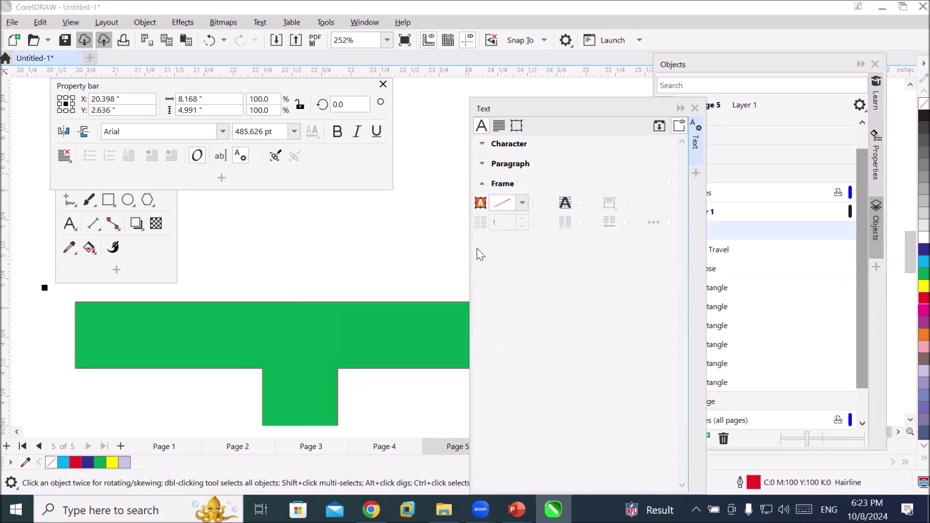
click(482, 183)
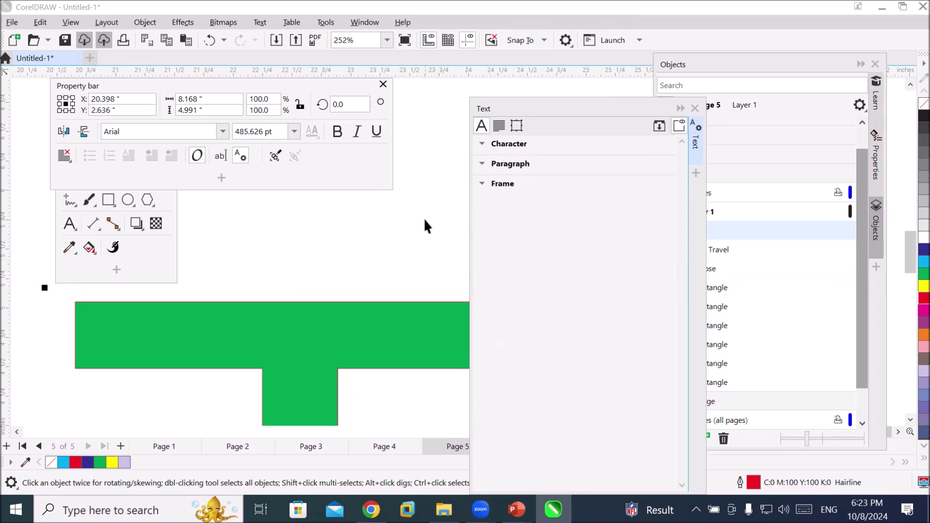
click(482, 144)
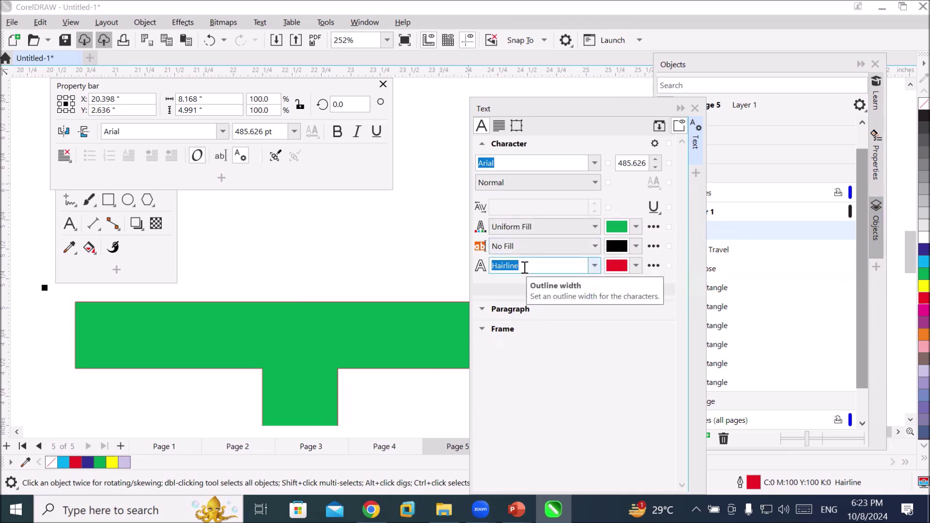
Thicken the ST outline width to 8.0 pt and close the Text docker
click(594, 268)
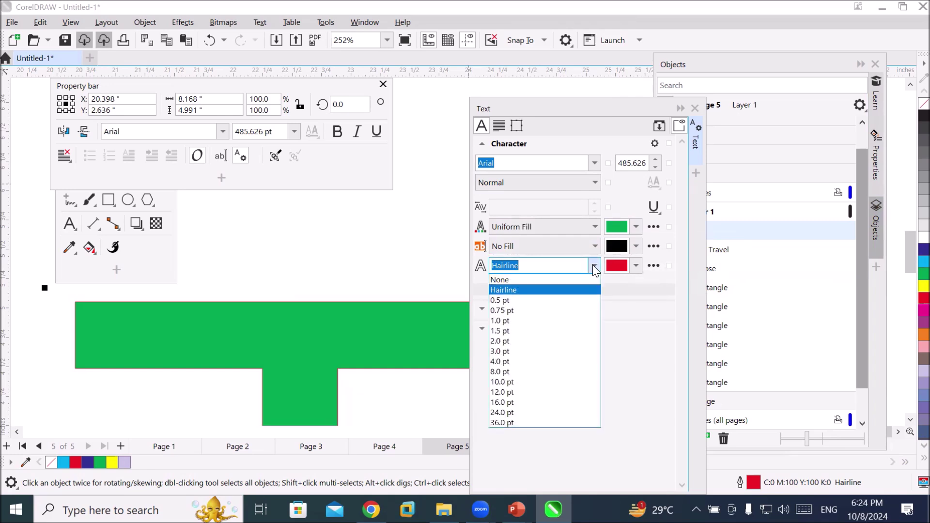
click(582, 300)
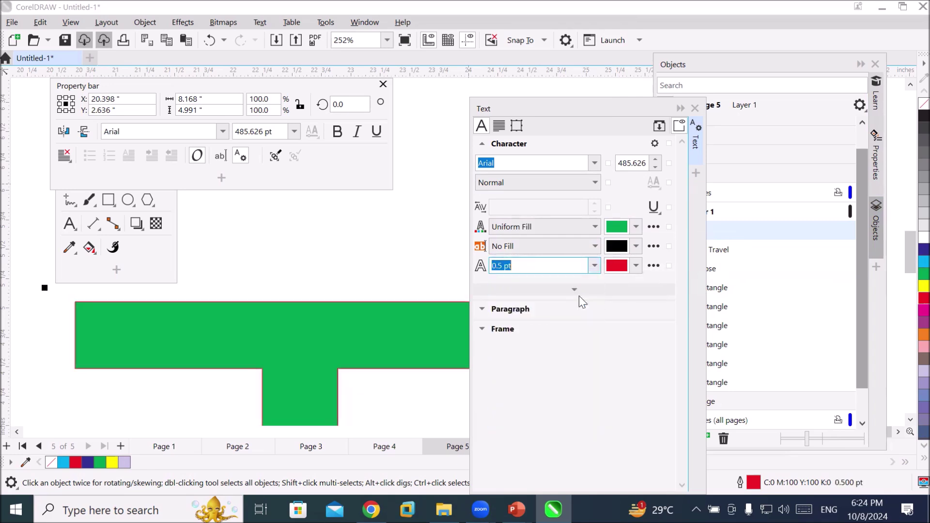
click(600, 262)
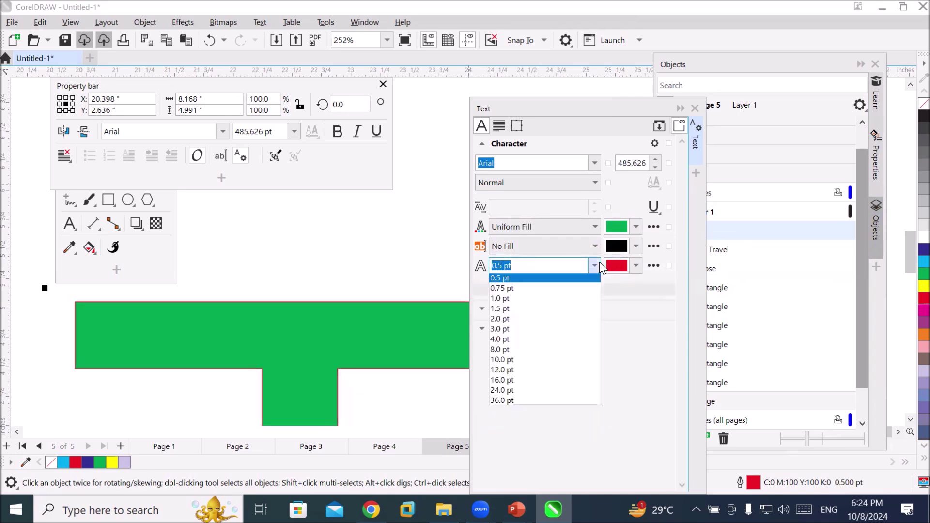
click(585, 363)
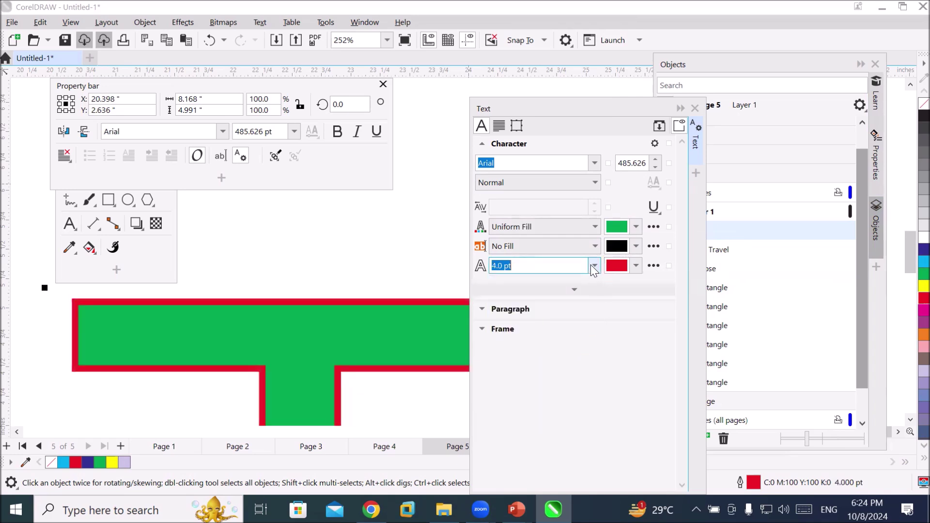
click(595, 267)
click(583, 376)
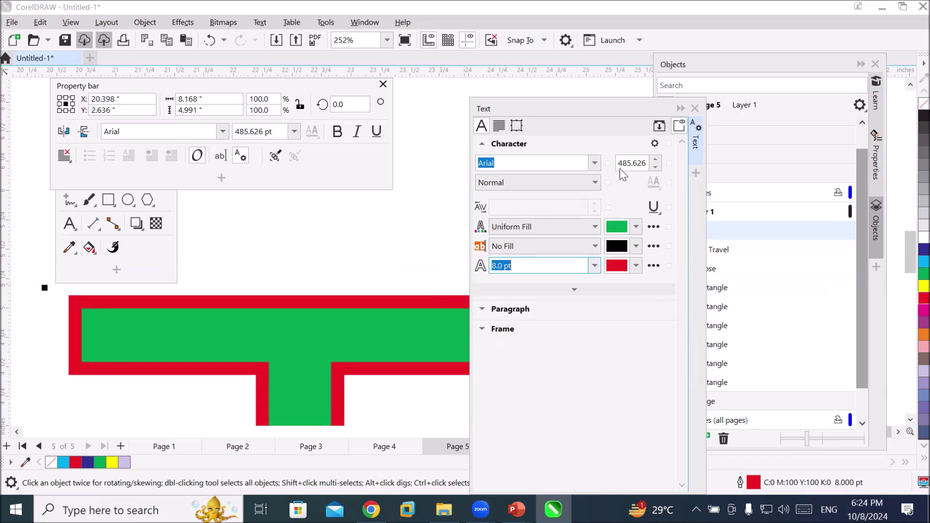
click(695, 109)
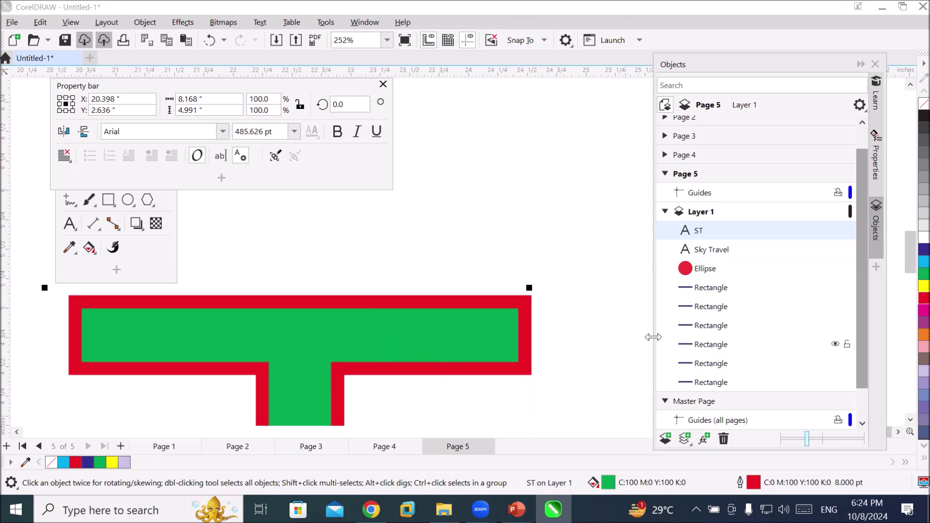
Zoom back to the Sky Travel logo and select its Sky Travel text
scroll(507, 305, down, 2)
scroll(354, 268, down, 6)
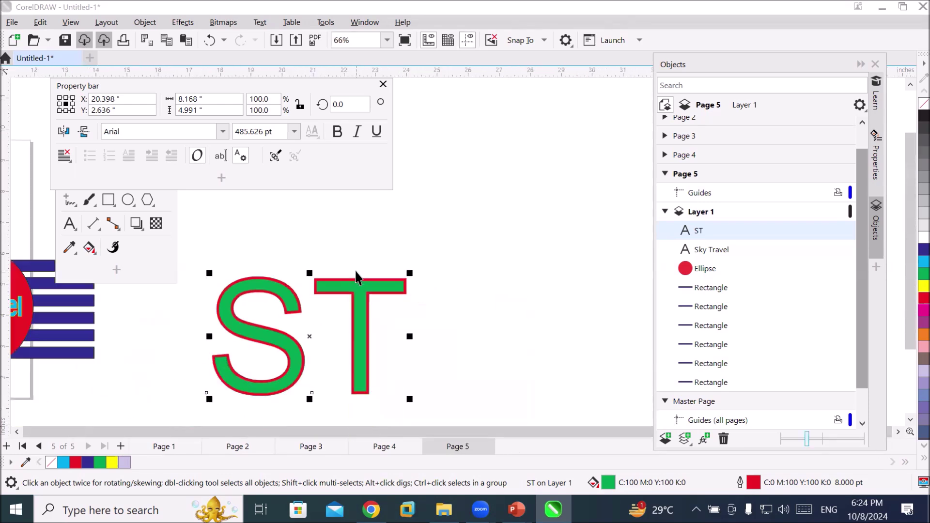
scroll(35, 289, up, 4)
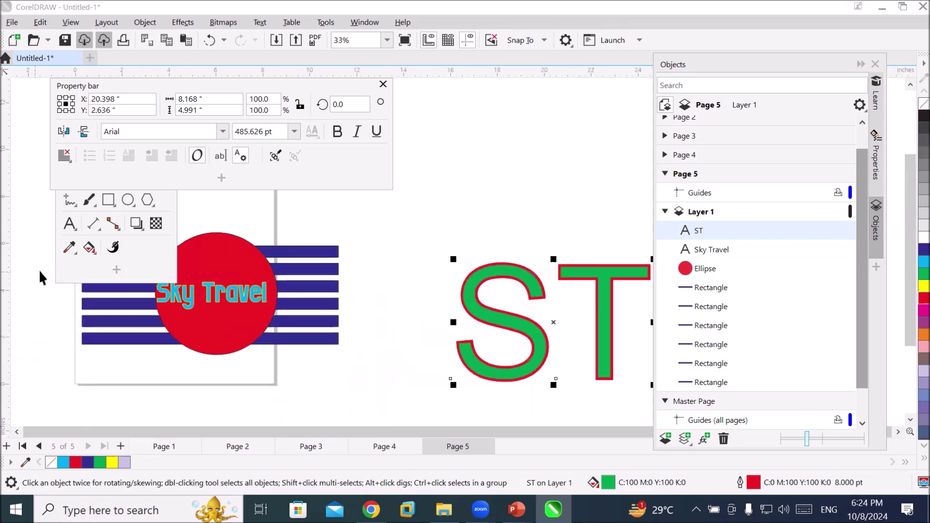
scroll(166, 325, up, 1)
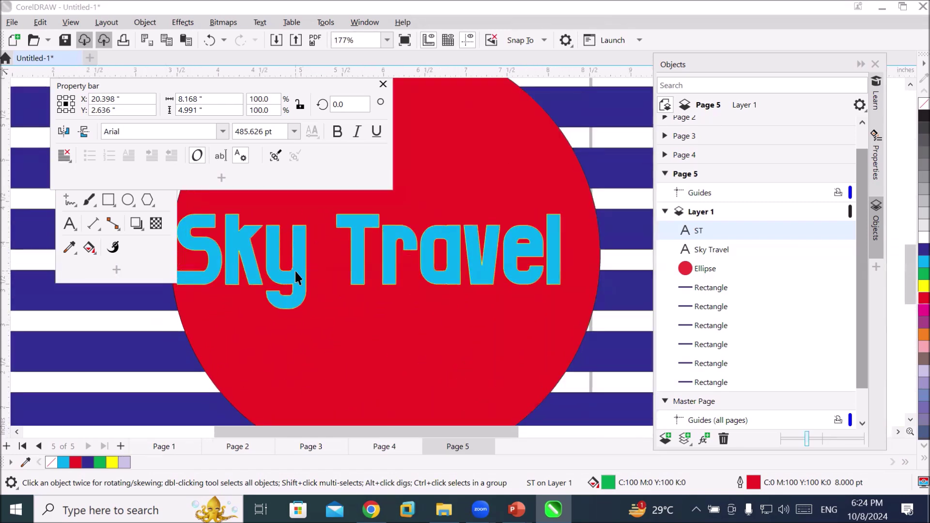
click(296, 281)
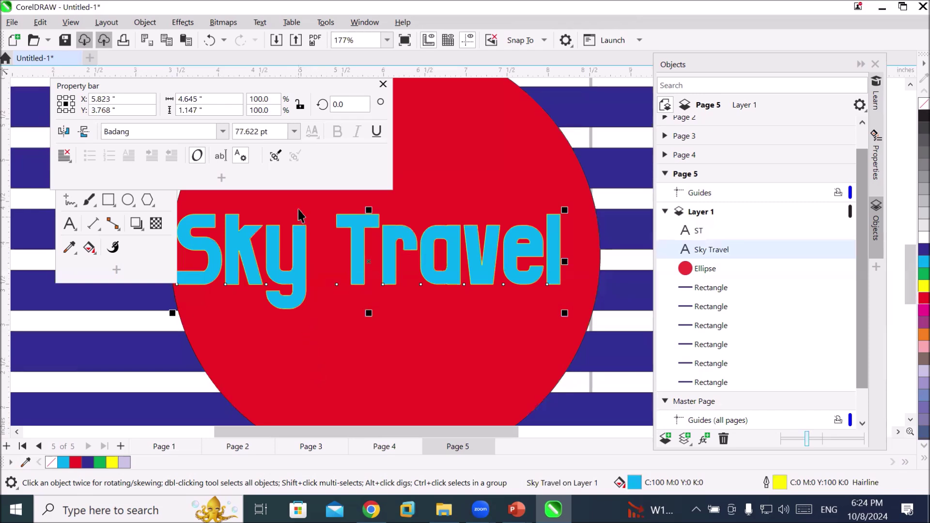
In the Text docker, set the Sky Travel outline colour to white and width to 4.0 pt
click(241, 157)
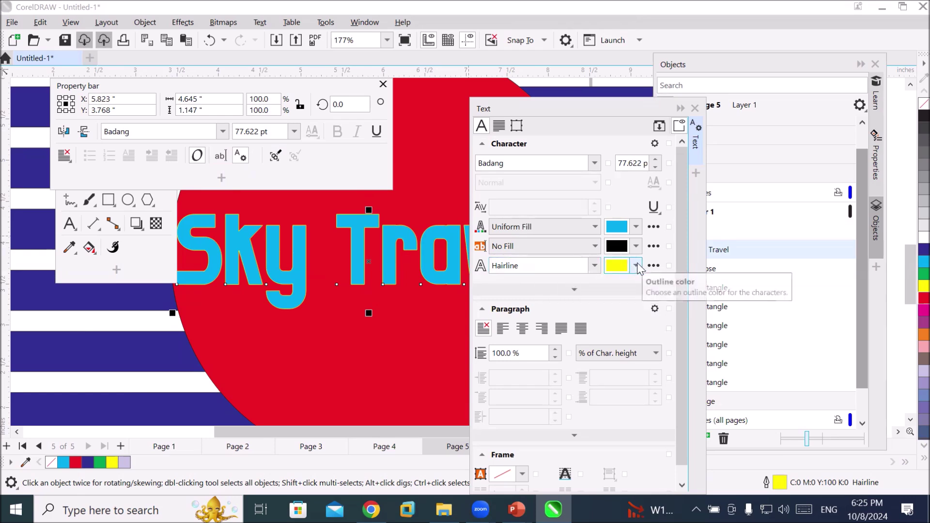
click(636, 266)
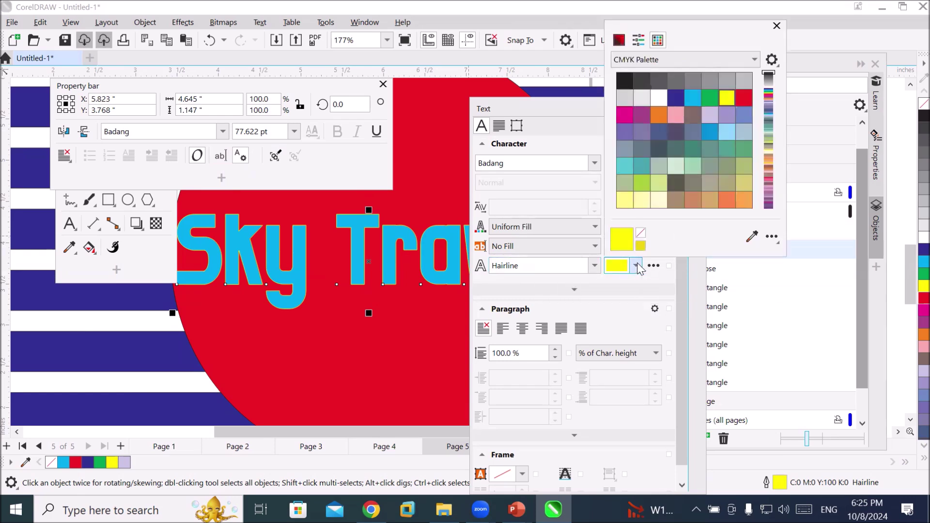
click(659, 98)
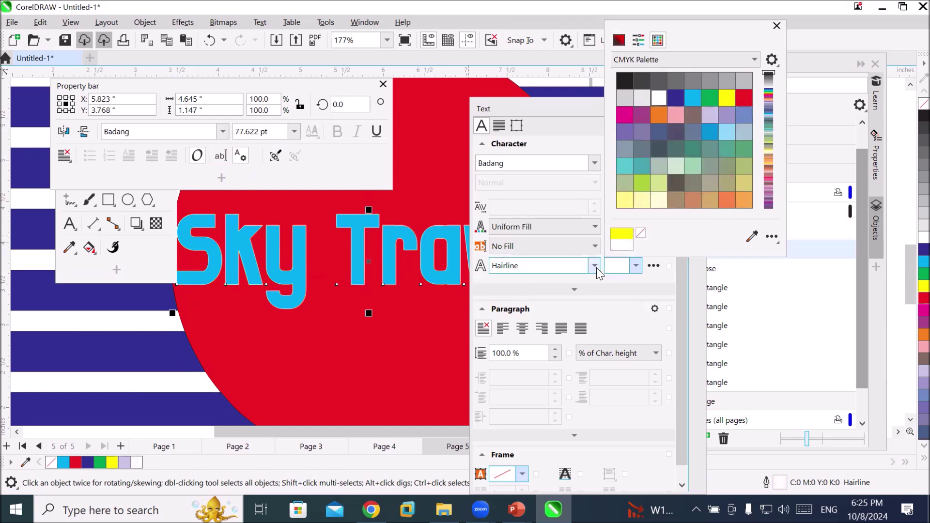
click(558, 269)
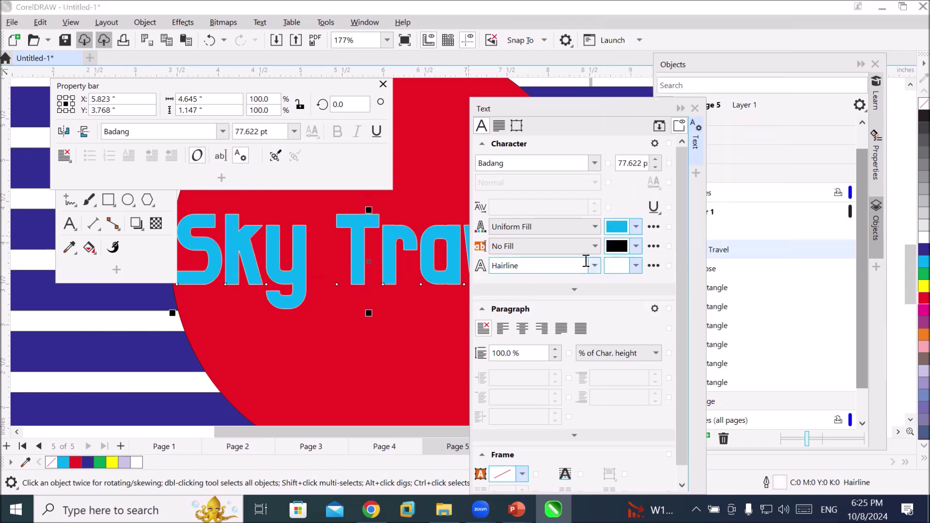
click(595, 266)
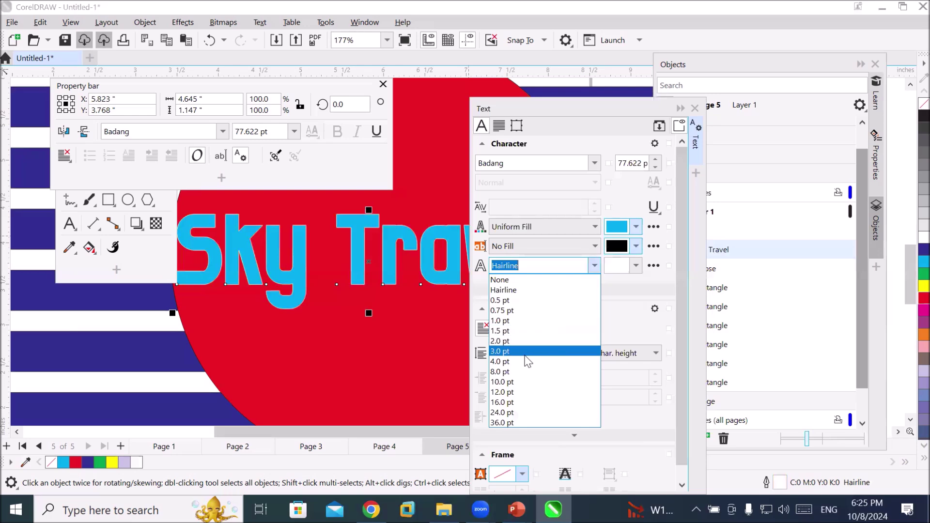
click(526, 362)
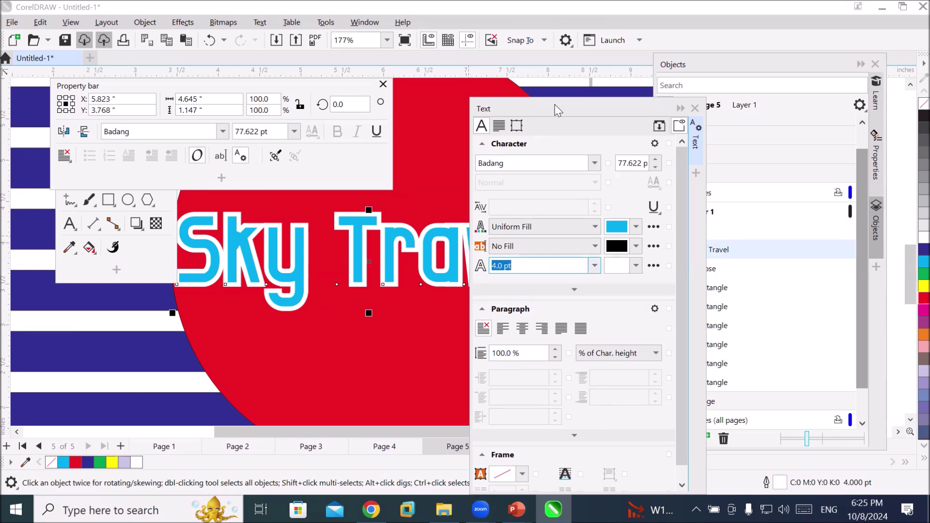
drag(557, 111, 661, 84)
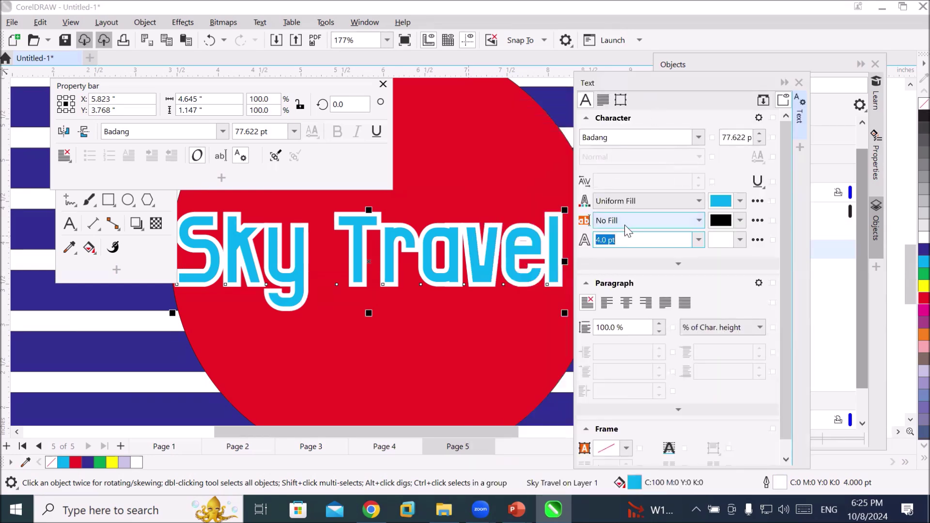
Set the Sky Travel text background to Uniform Fill in yellow-green #D7EB23
click(624, 225)
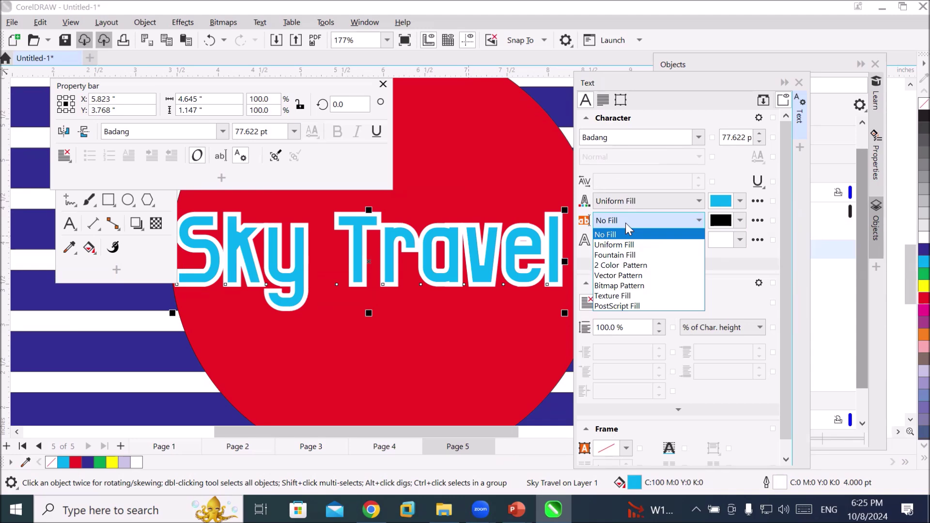
click(626, 223)
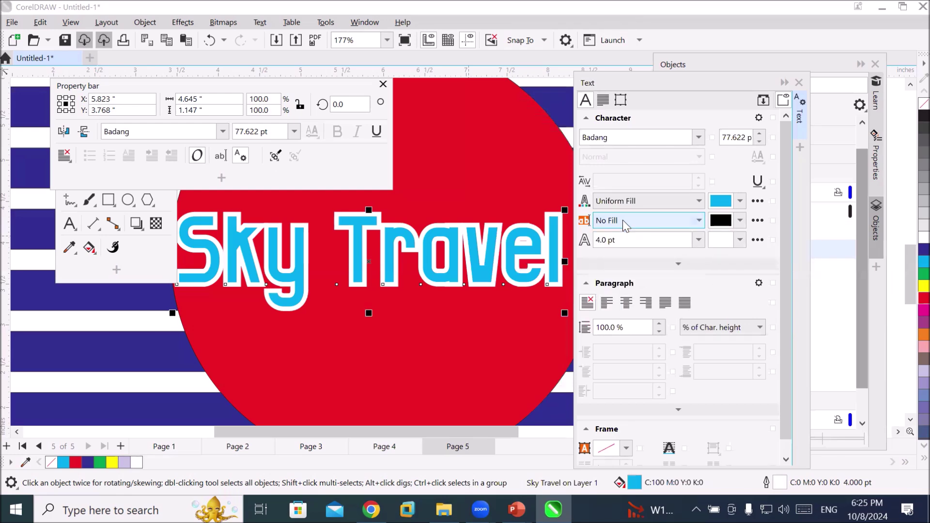
click(623, 220)
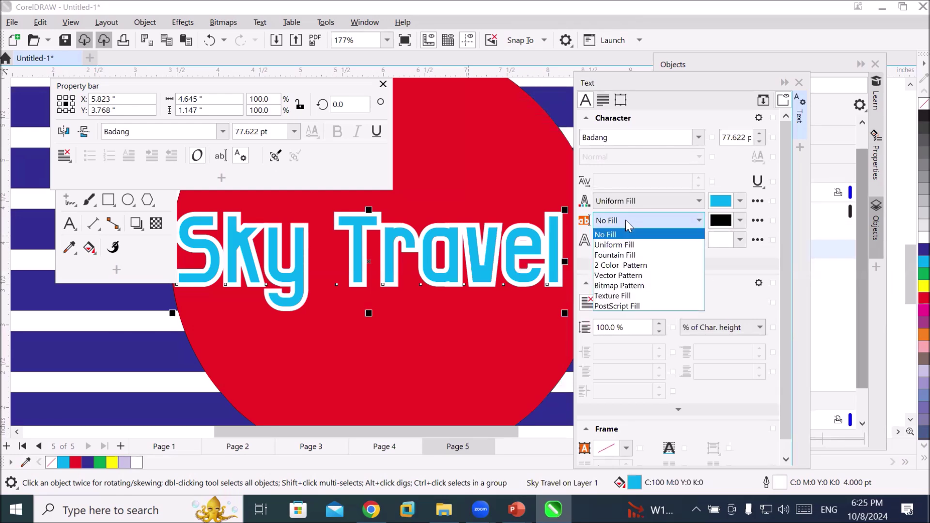
click(634, 246)
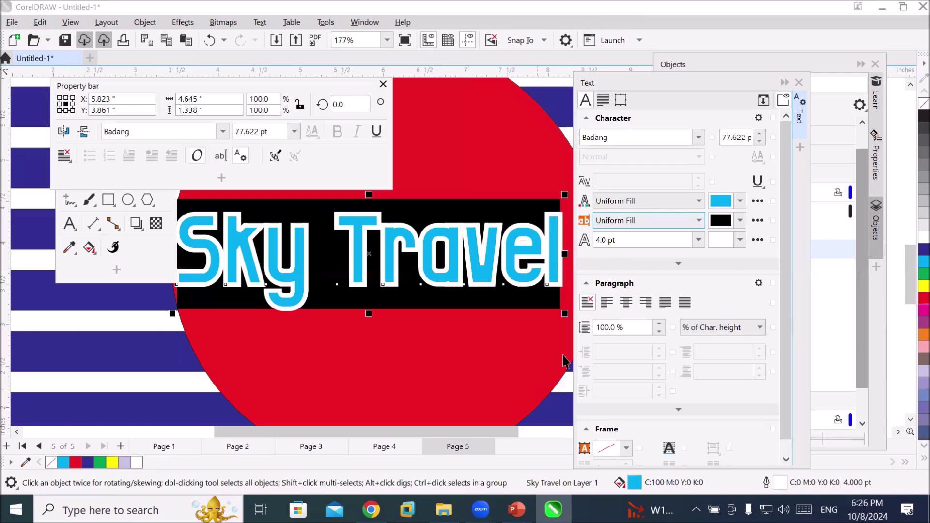
scroll(433, 328, down, 2)
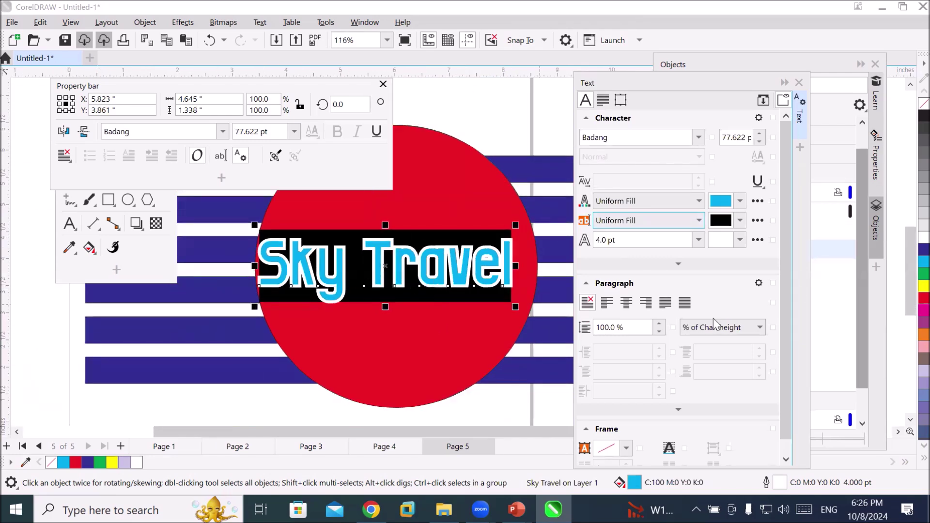
click(739, 222)
click(740, 221)
click(739, 222)
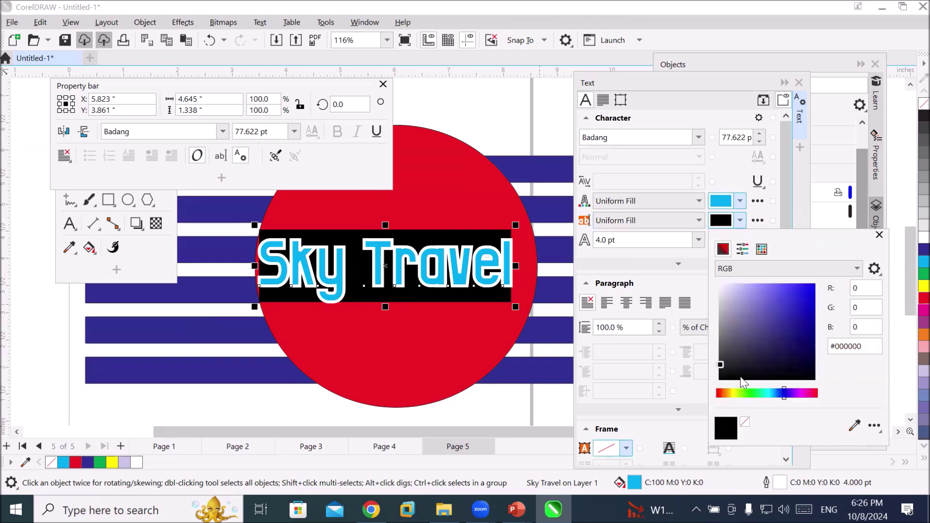
click(736, 391)
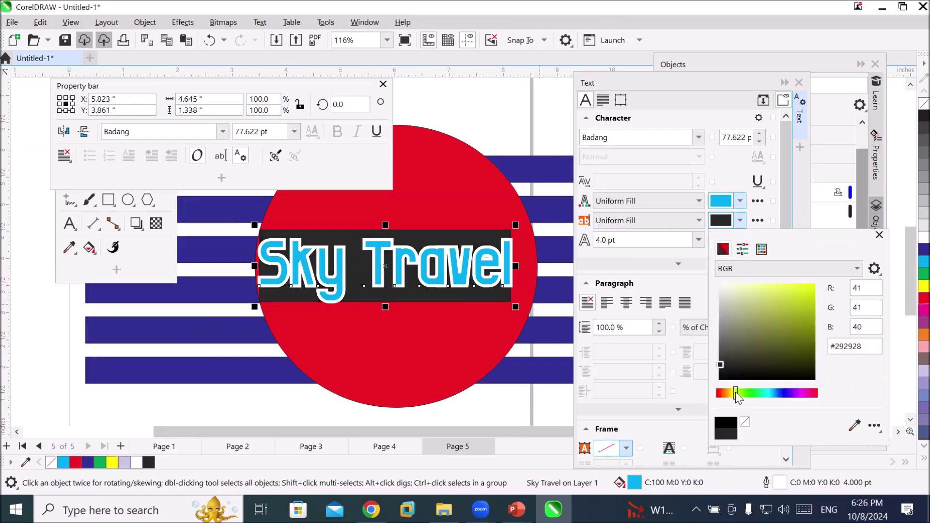
click(801, 291)
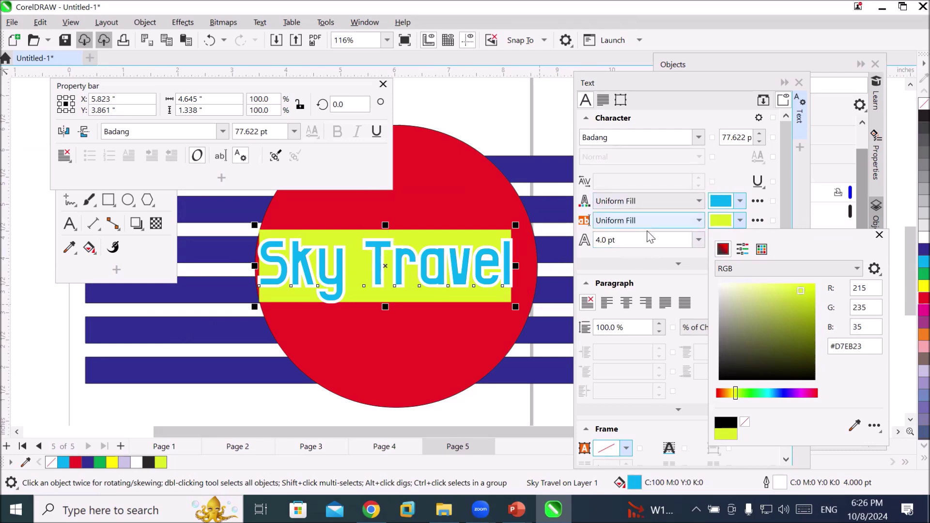
Fill the Sky Travel letters green (C:100 M:0 Y:100 K:0) from the Text docker
click(740, 201)
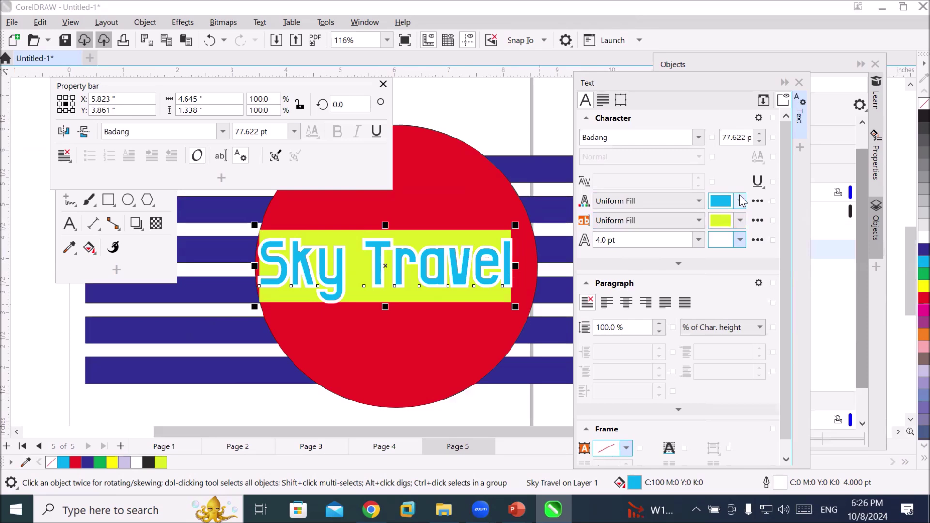
click(741, 202)
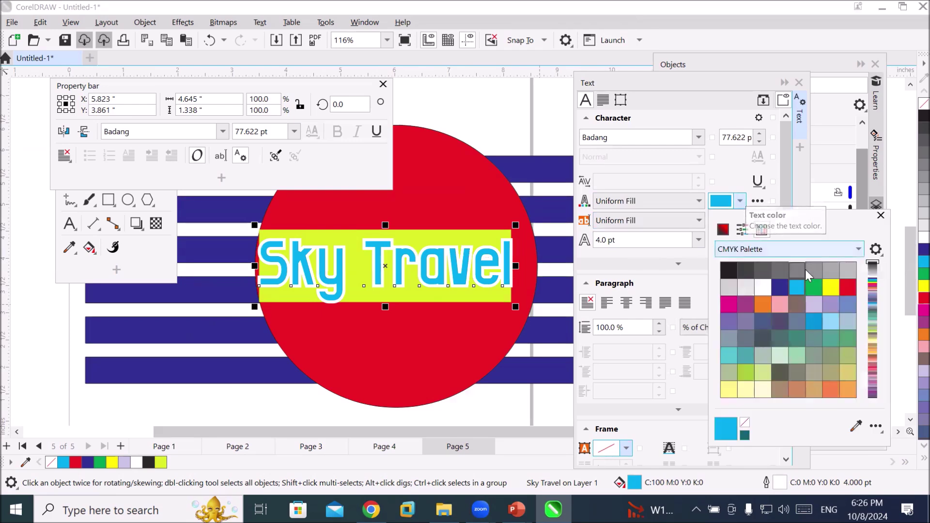
click(813, 286)
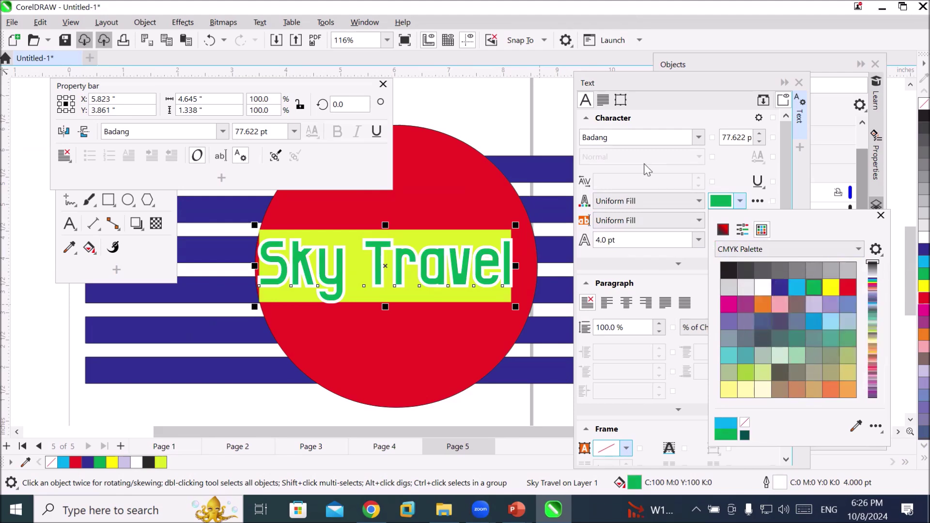
click(655, 181)
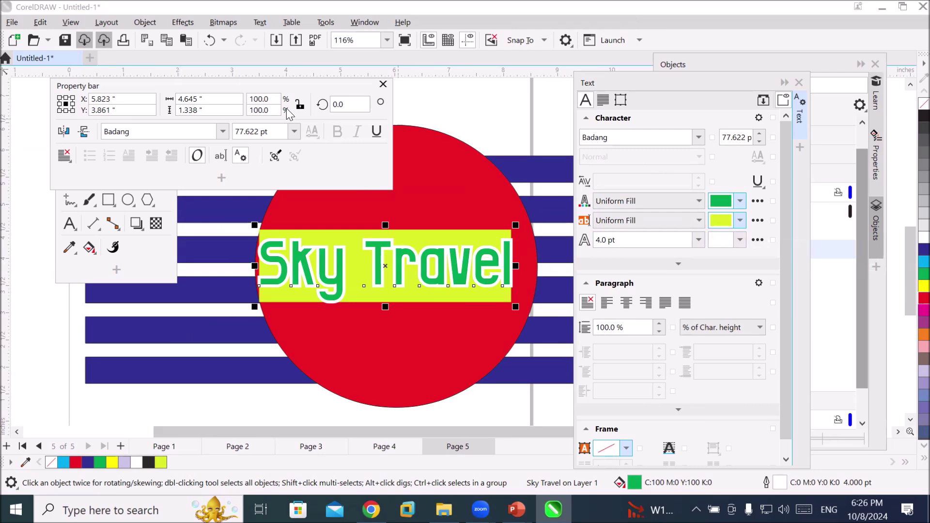
Try moving the whole logo slightly, undoing both attempts
click(72, 269)
double_click(70, 176)
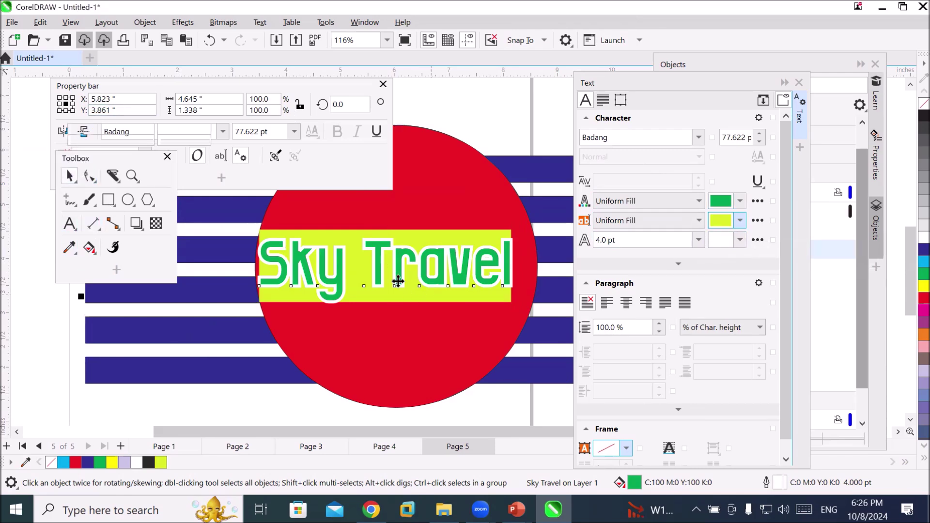
drag(401, 268, 404, 276)
key(ctrl+z)
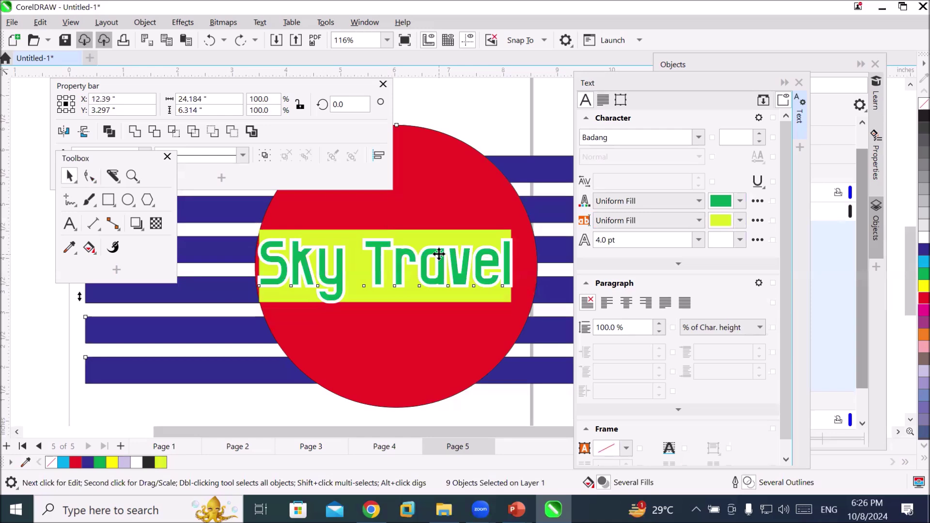
mouse_move(442, 260)
mouse_down()
mouse_move(454, 264)
mouse_move(437, 263)
mouse_up()
key(ctrl+z)
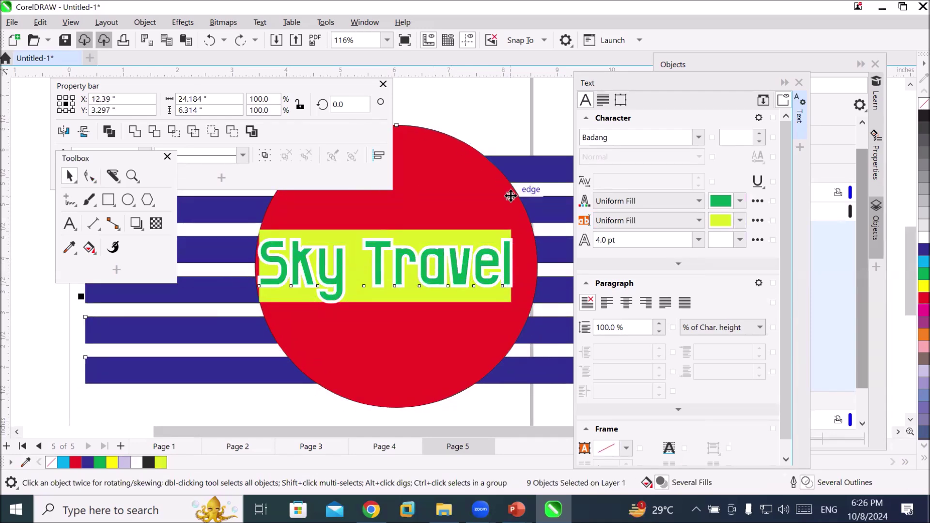
scroll(504, 189, down, 2)
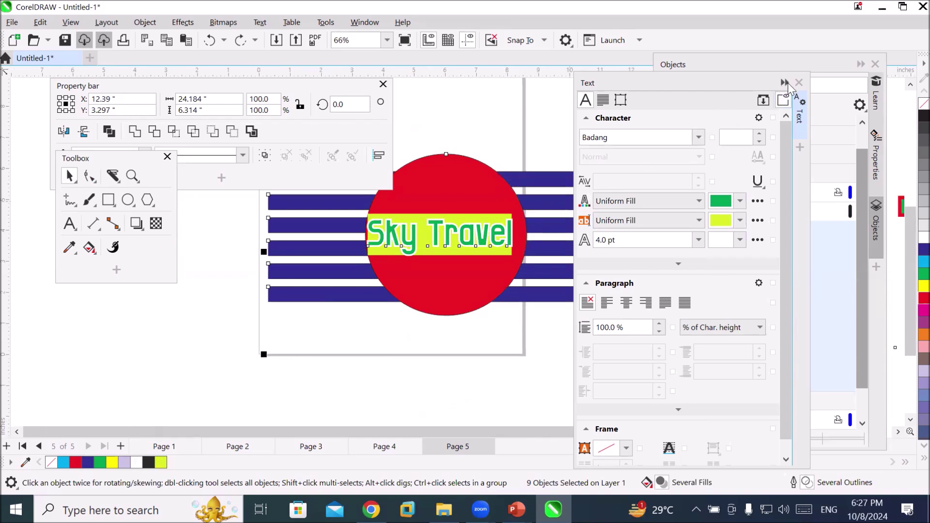
Select only the Sky Travel text in the Objects list and nudge it right twice
click(795, 94)
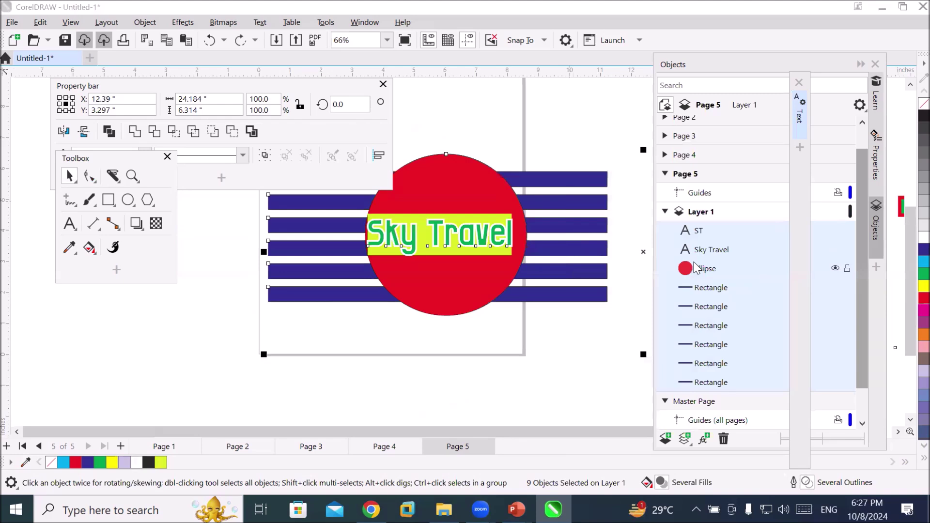
click(706, 250)
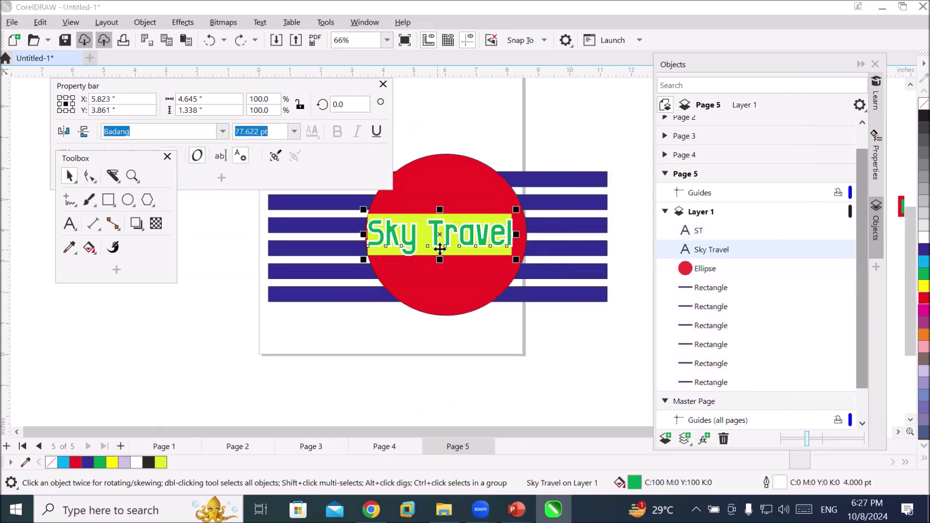
scroll(463, 160, up, 1)
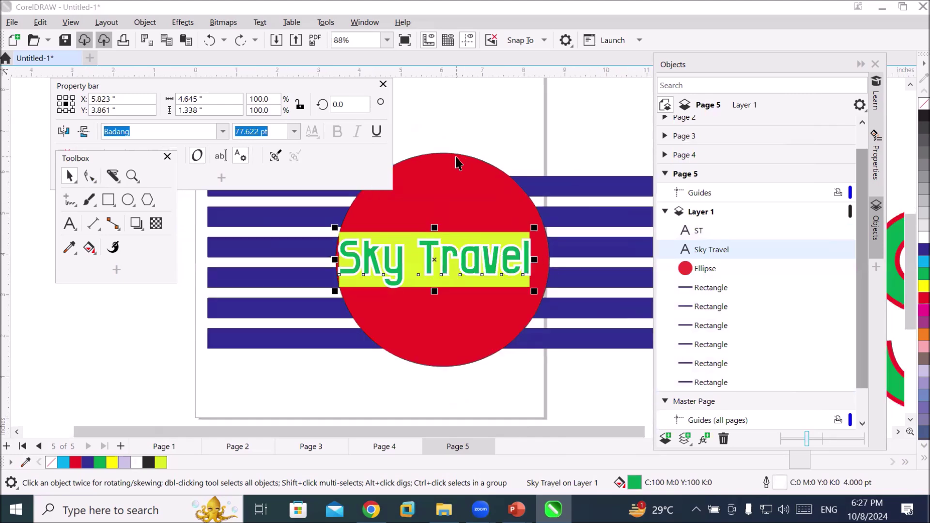
key(Right)
key(Right)
key(Right)
key(Right)
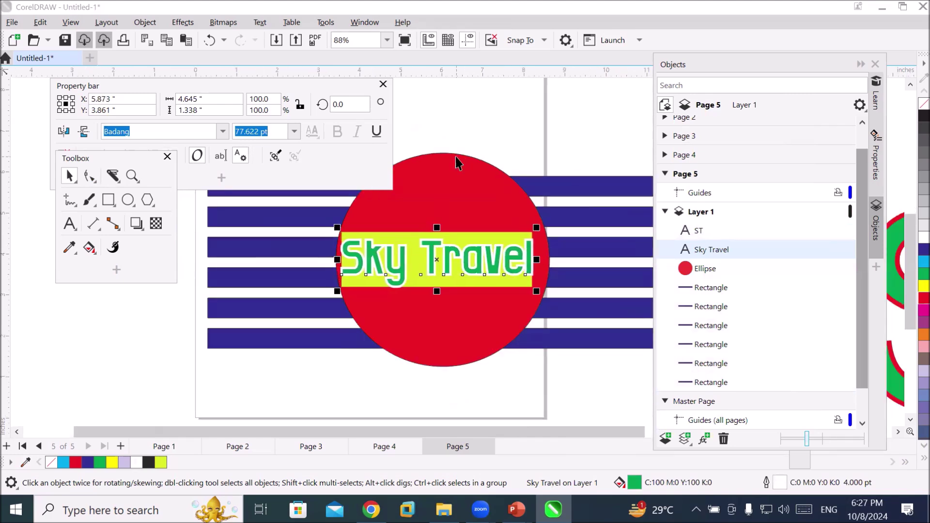
key(Right)
key(Right)
key(Right)
key(Right)
key(Right)
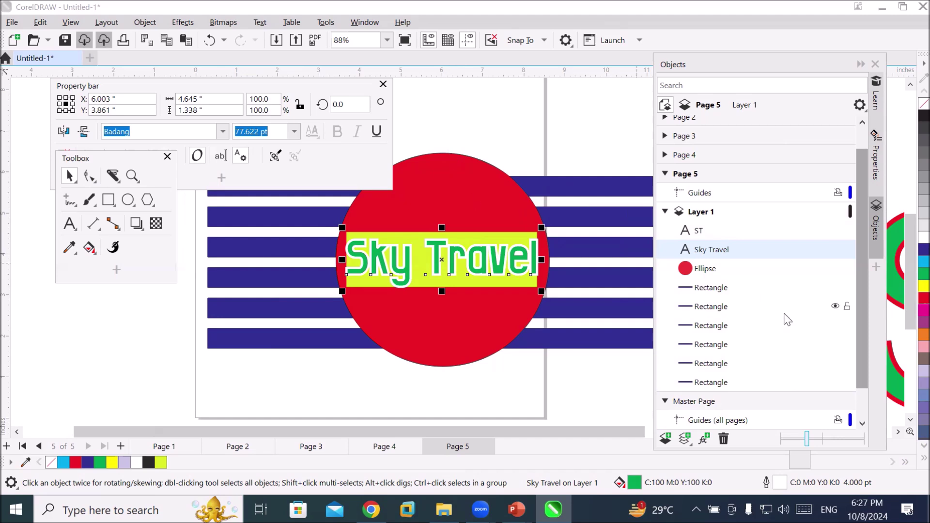
click(71, 223)
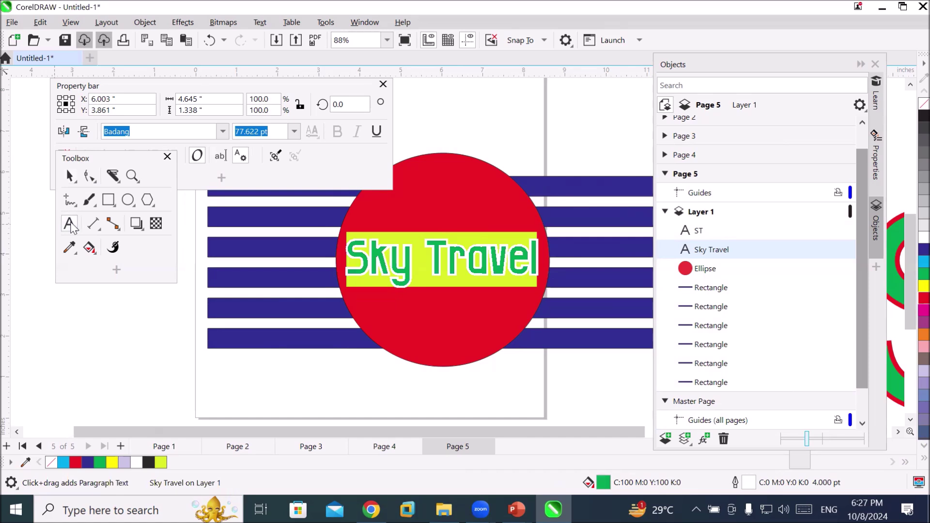
click(394, 276)
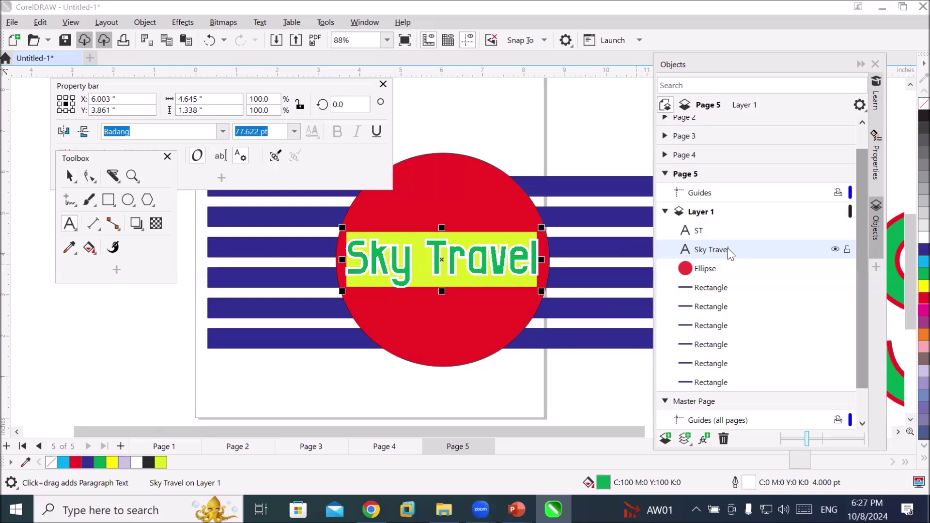
click(709, 234)
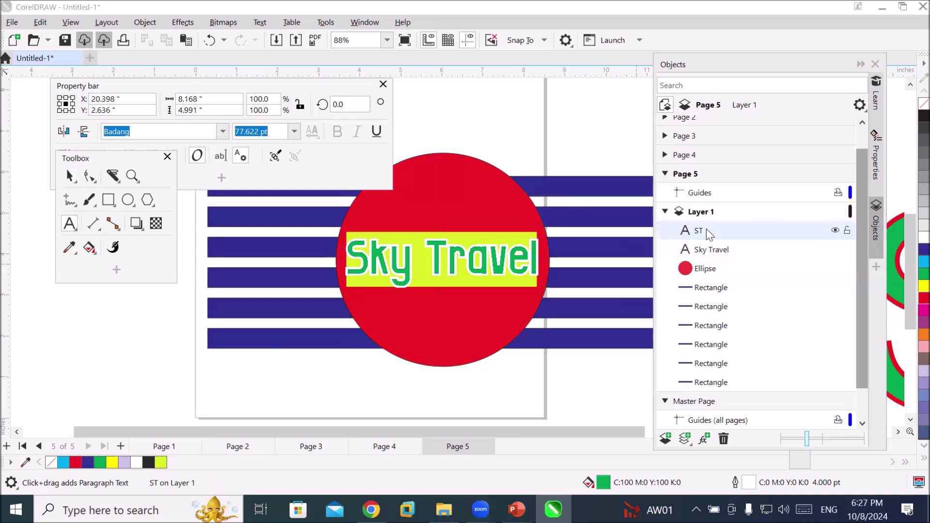
click(710, 255)
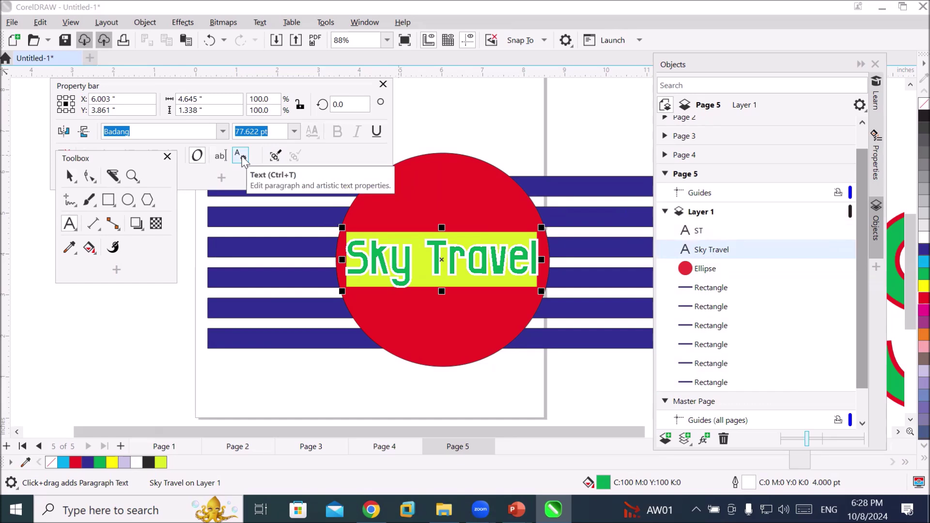
Show the floating Text toolbar via Window > Toolbars, then close it again
click(363, 24)
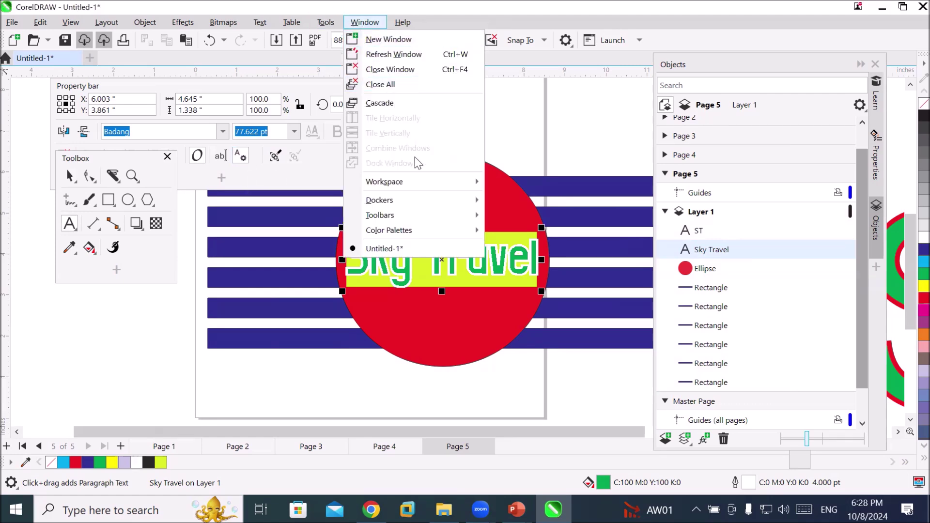
mouse_move(420, 216)
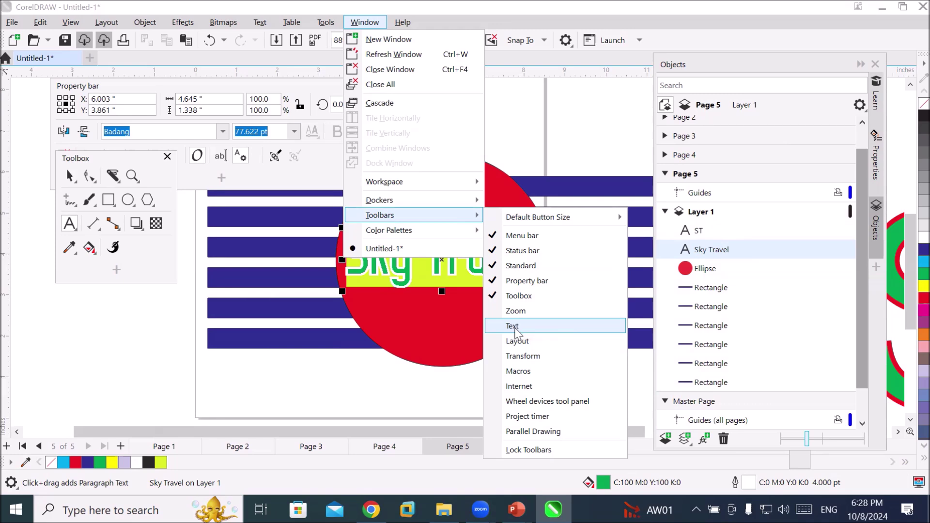
click(517, 328)
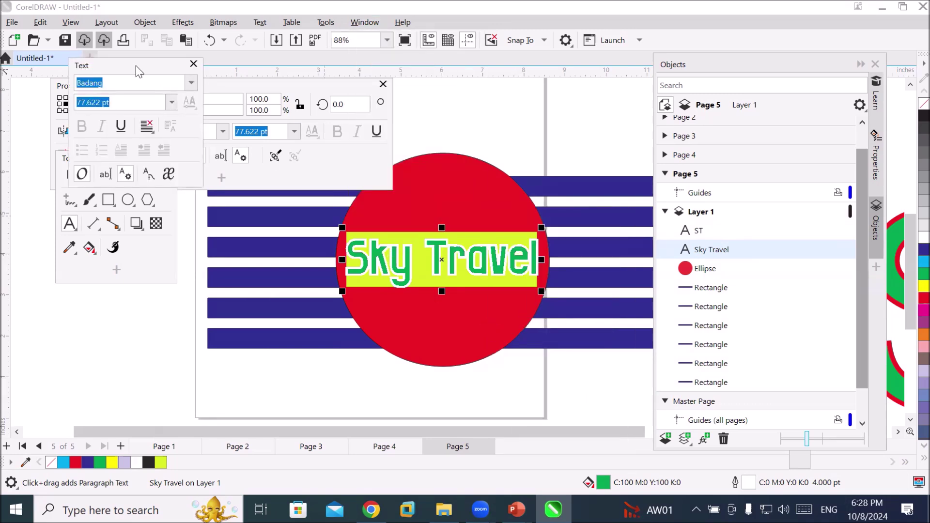
drag(131, 66, 213, 116)
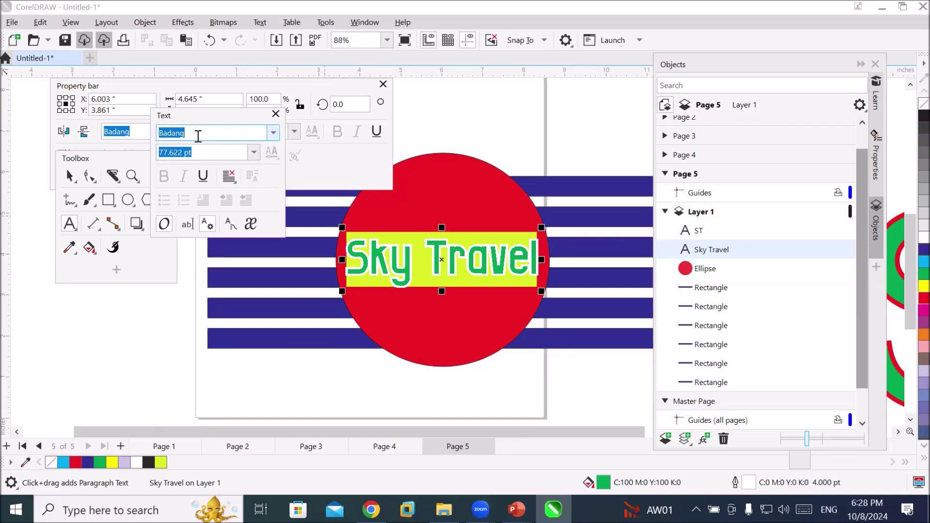
click(275, 113)
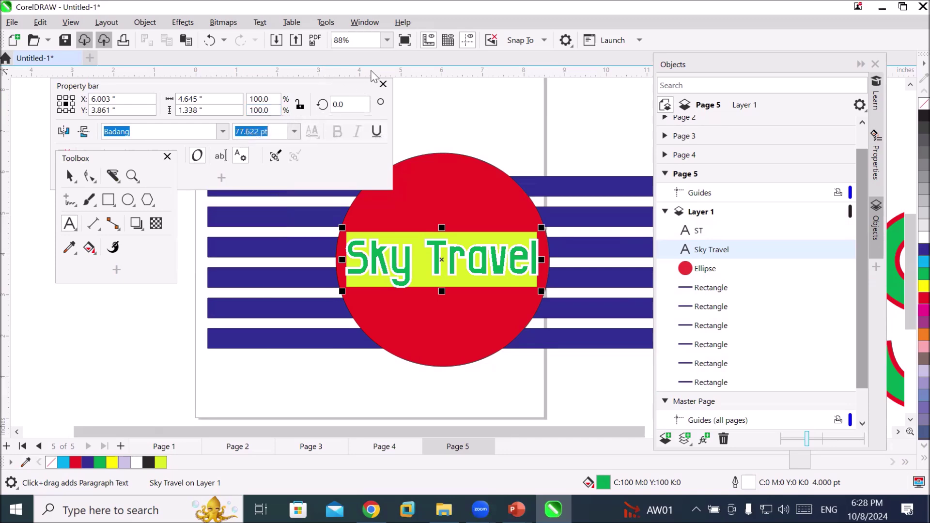
Move the Property bar aside and open the Text properties panel for Sky Travel
click(298, 85)
drag(298, 85, 450, 93)
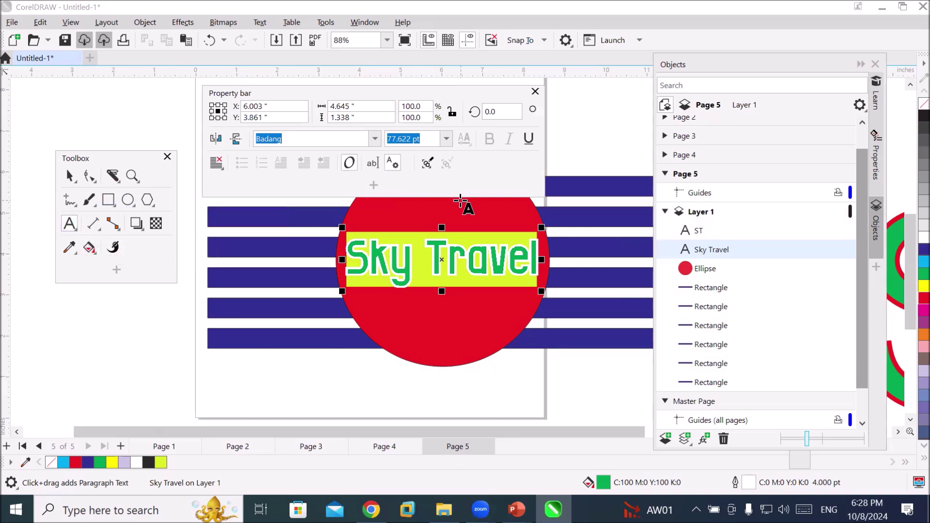
click(393, 164)
click(392, 163)
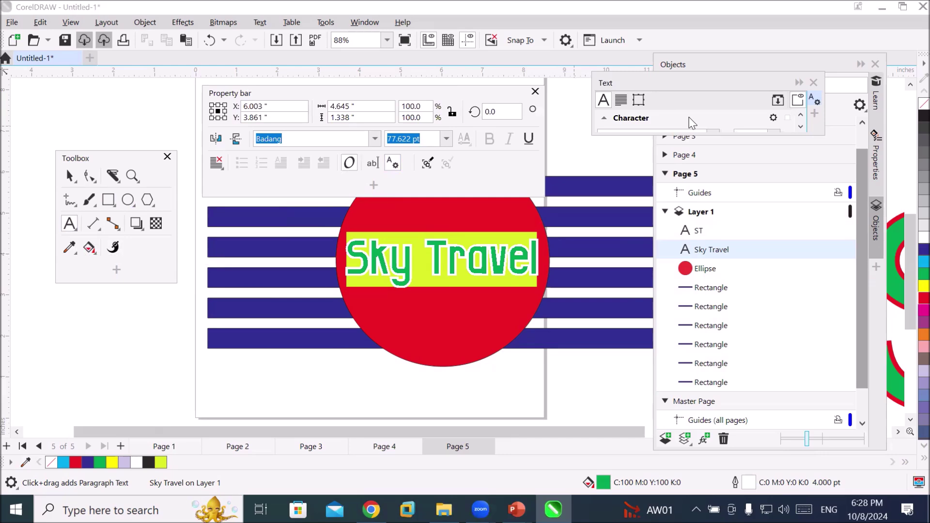
Enlarge the Text docker, collapse Paragraph and Frame, and expand Character showing Badang 77.622 pt with green fill
click(621, 101)
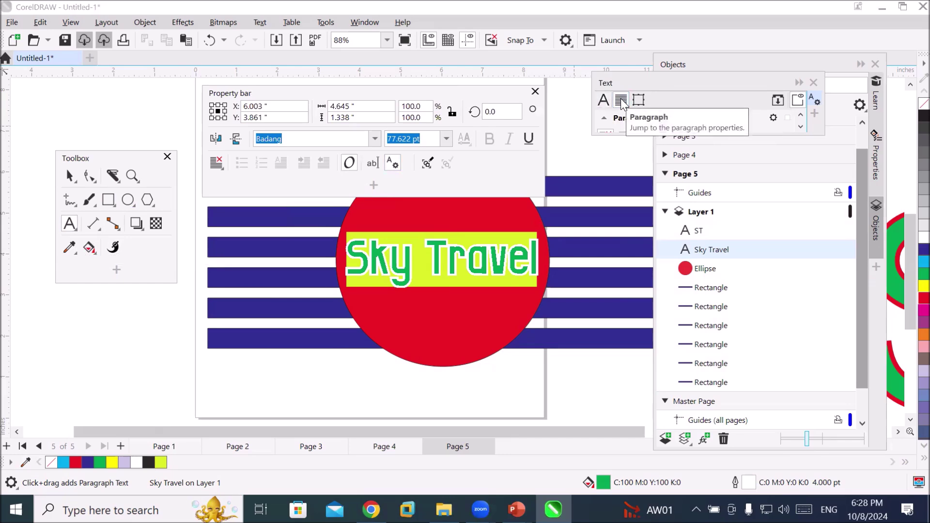
click(640, 100)
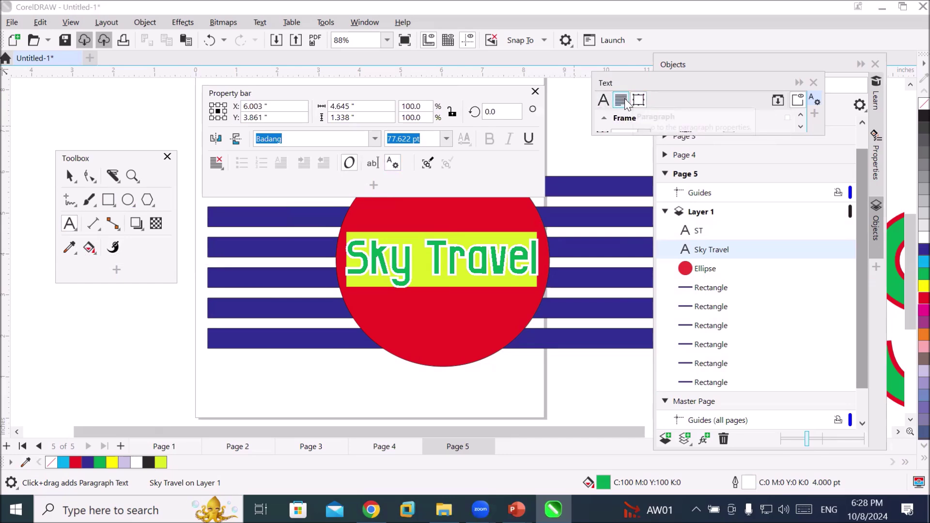
click(622, 101)
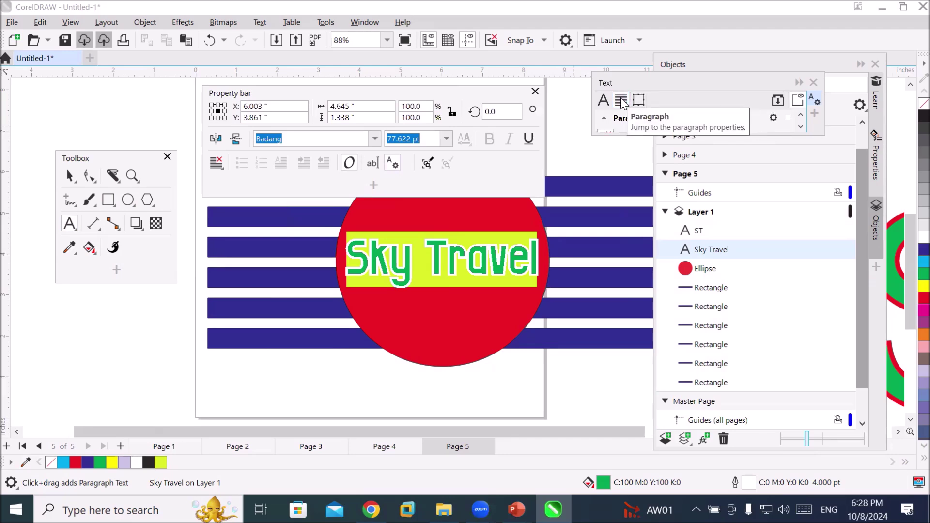
click(602, 102)
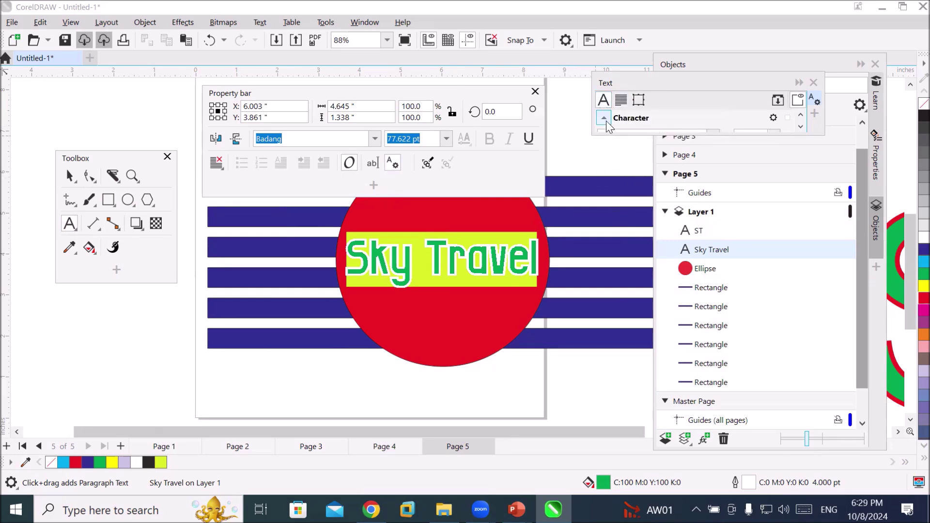
click(605, 119)
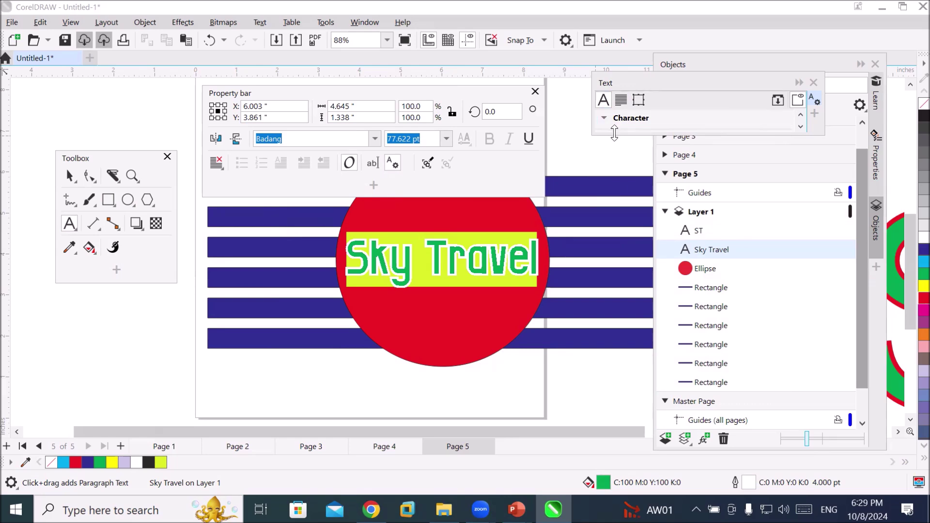
drag(615, 133, 603, 304)
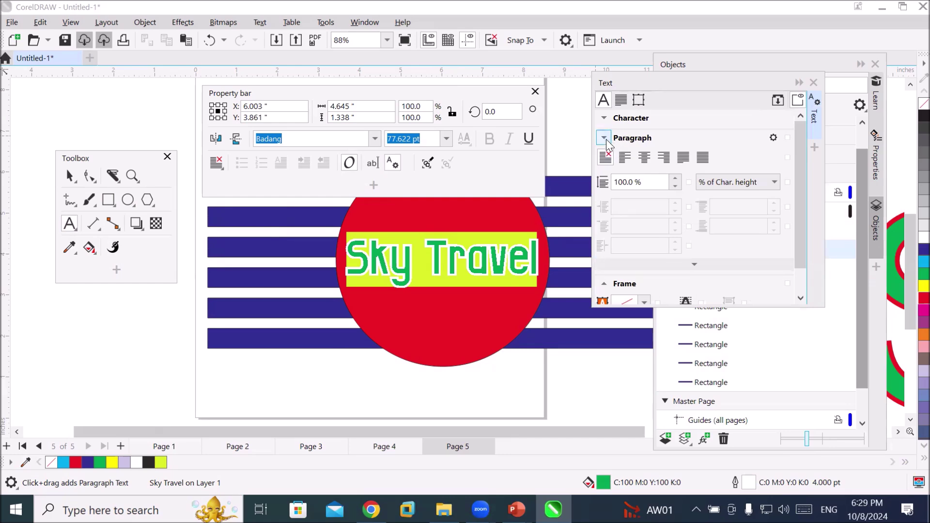
click(604, 139)
click(603, 159)
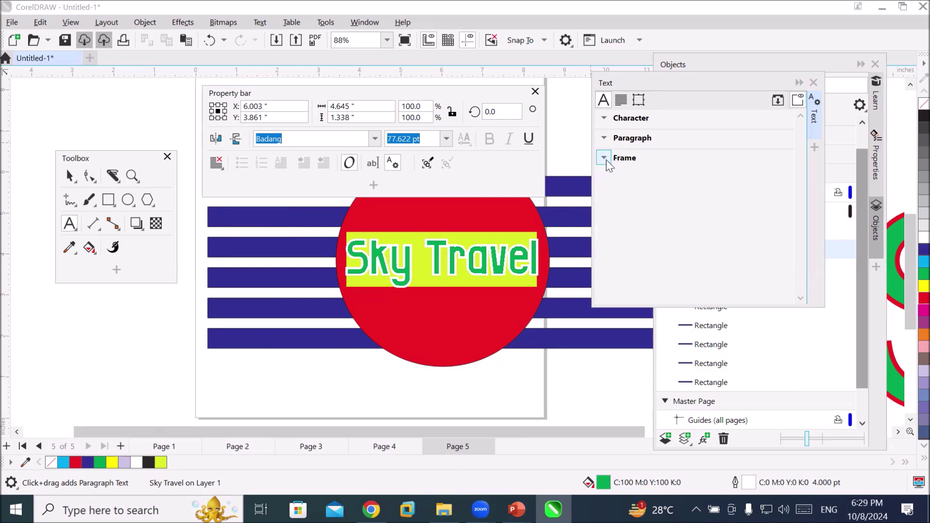
click(608, 118)
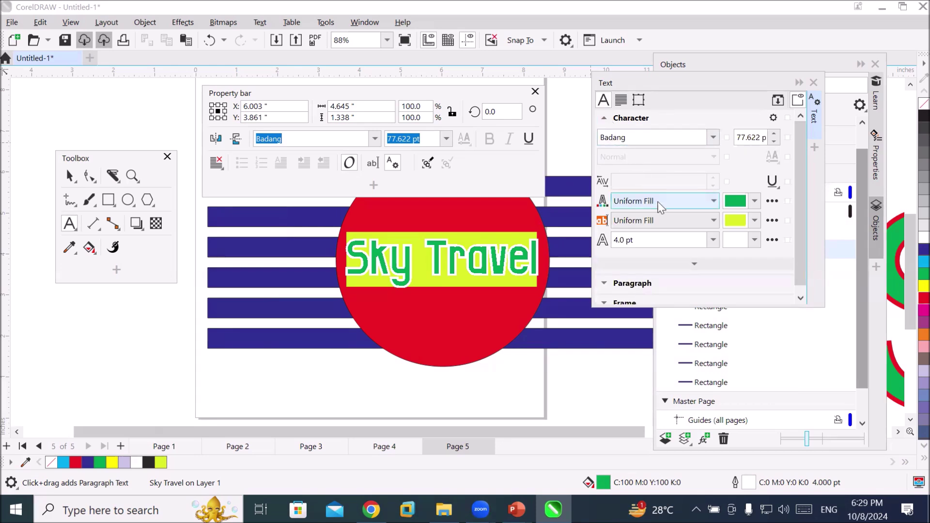
Try the Bauhaus and Eras Bold ITC fonts on the Sky Travel text
click(715, 138)
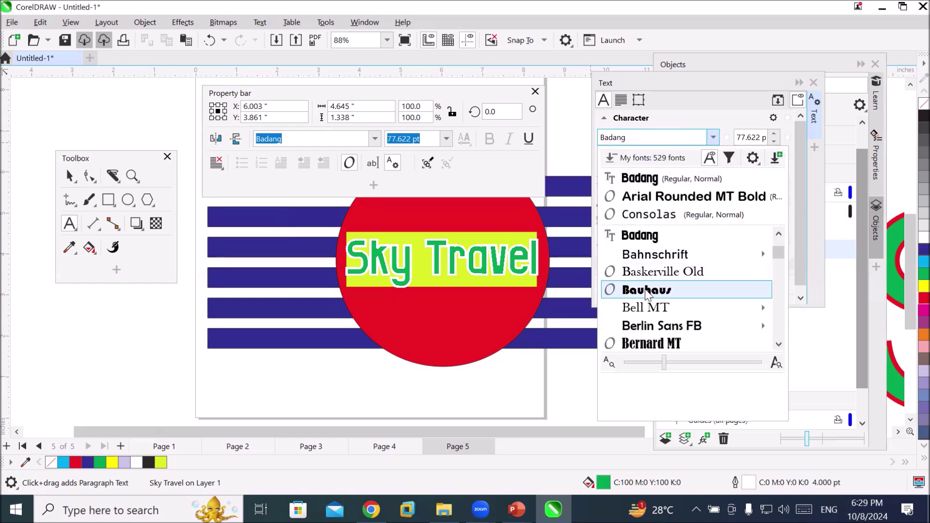
click(645, 289)
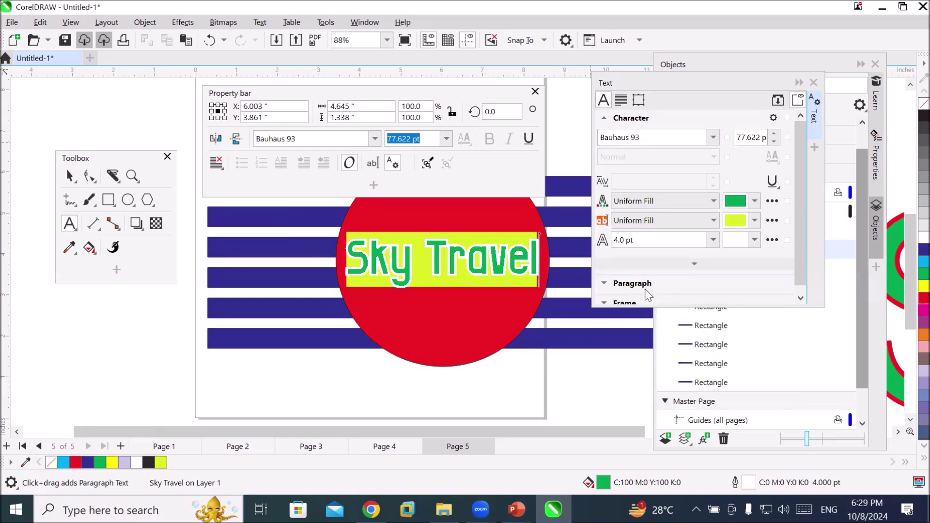
click(711, 136)
click(713, 137)
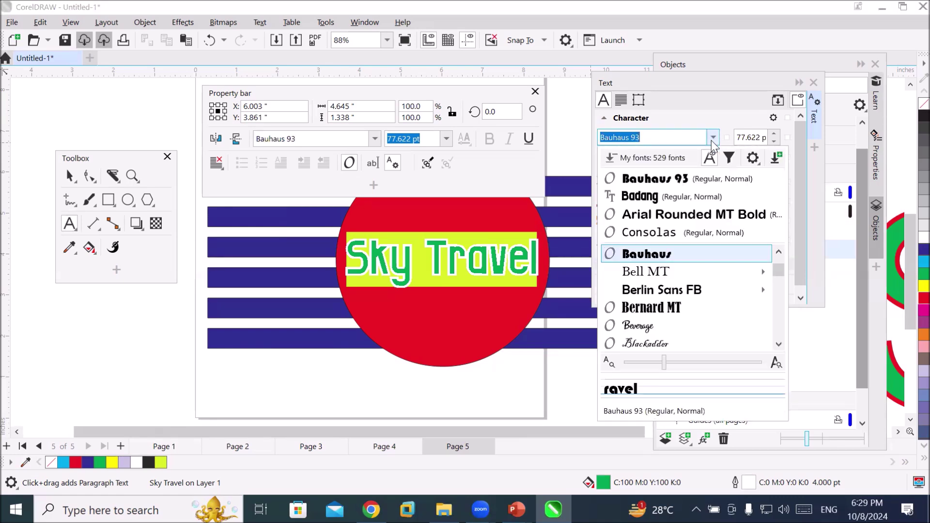
drag(778, 276, 778, 285)
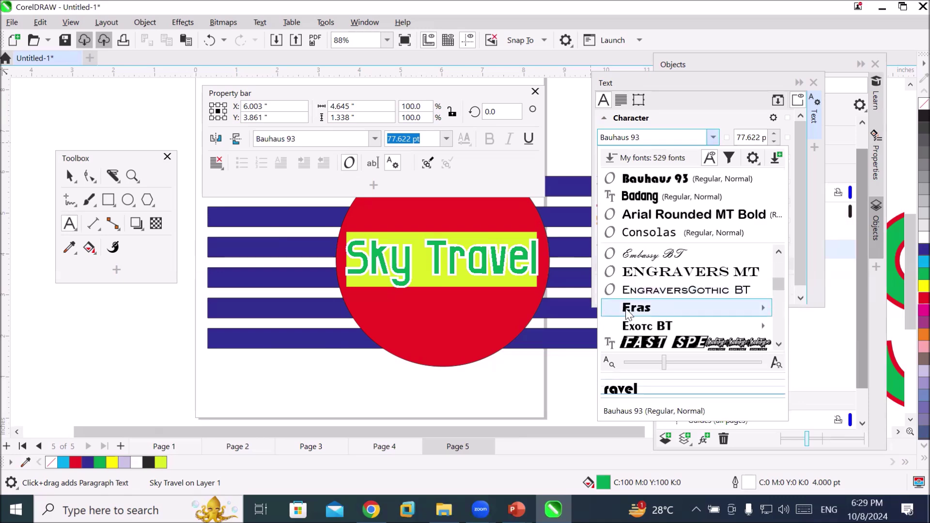
click(629, 308)
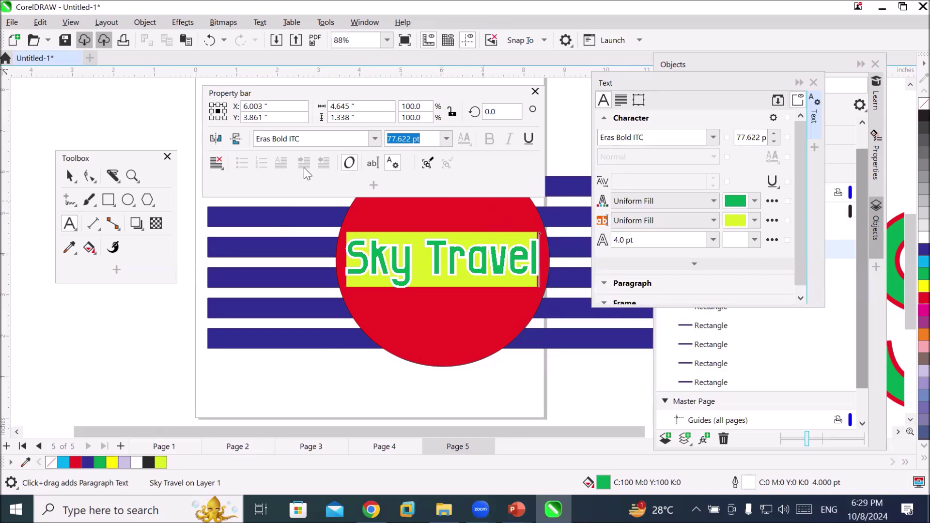
Select the whole Sky Travel text, try Bauhaus 93, then apply Stoutface
click(68, 177)
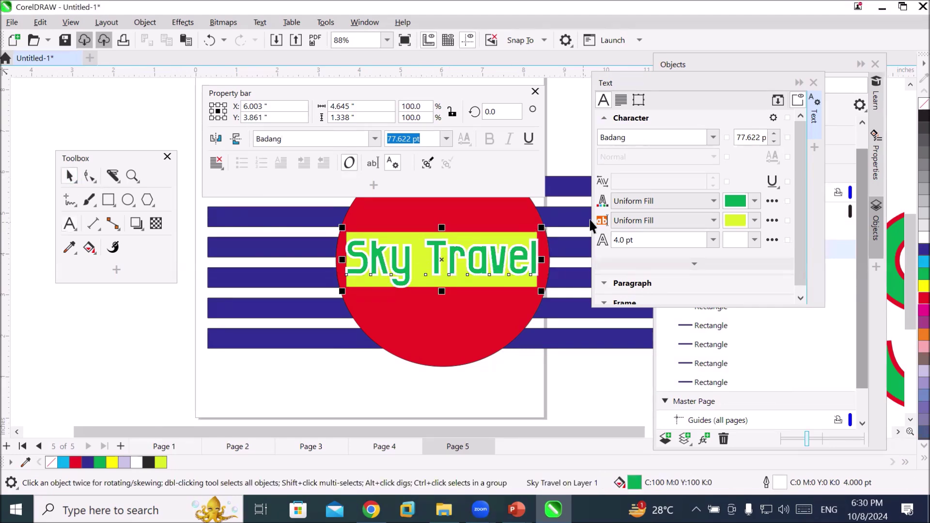
click(714, 137)
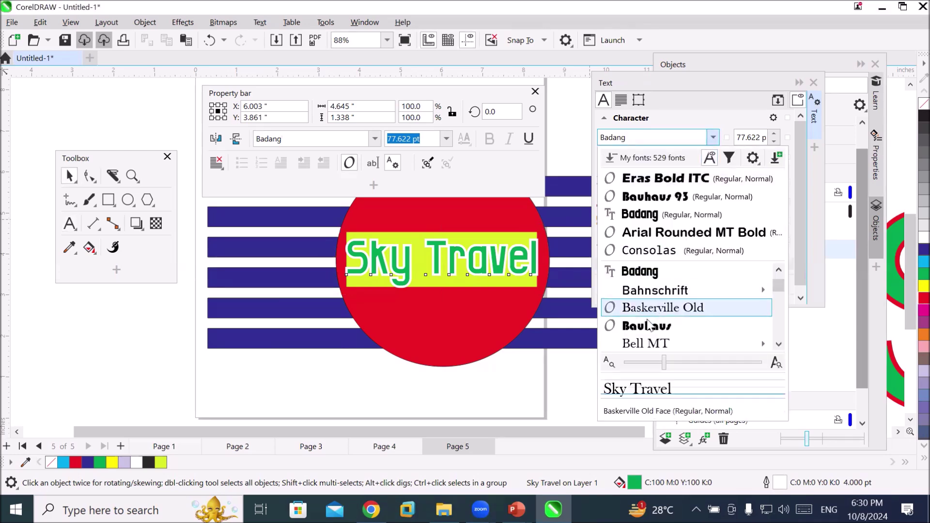
click(648, 324)
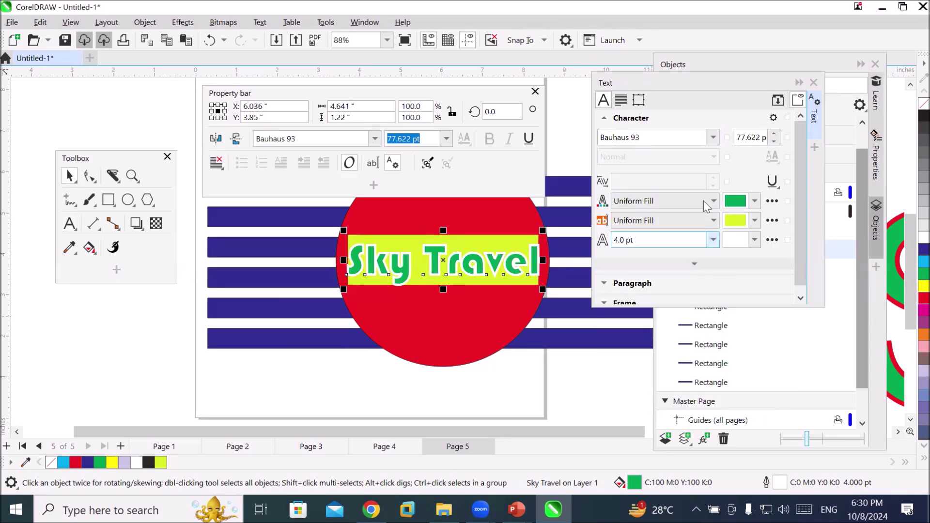
click(710, 137)
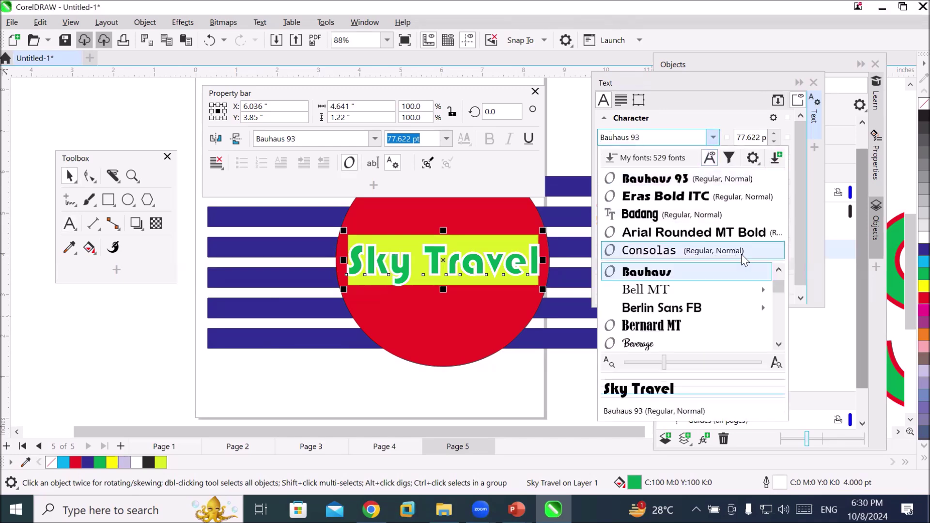
mouse_move(781, 297)
drag(778, 299, 771, 330)
click(707, 289)
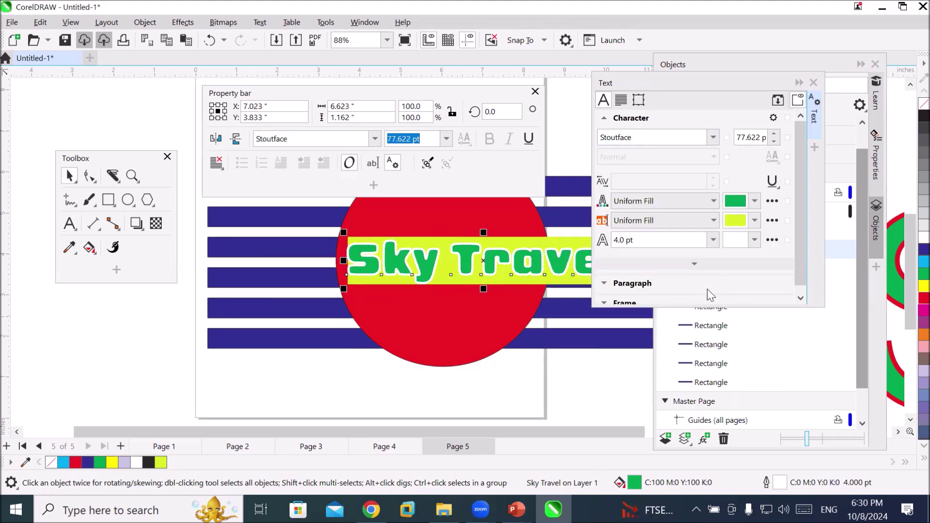
Reduce the Sky Travel font size to 53.622 pt and dock the floating Property bar
click(774, 141)
click(774, 142)
drag(774, 141, 775, 147)
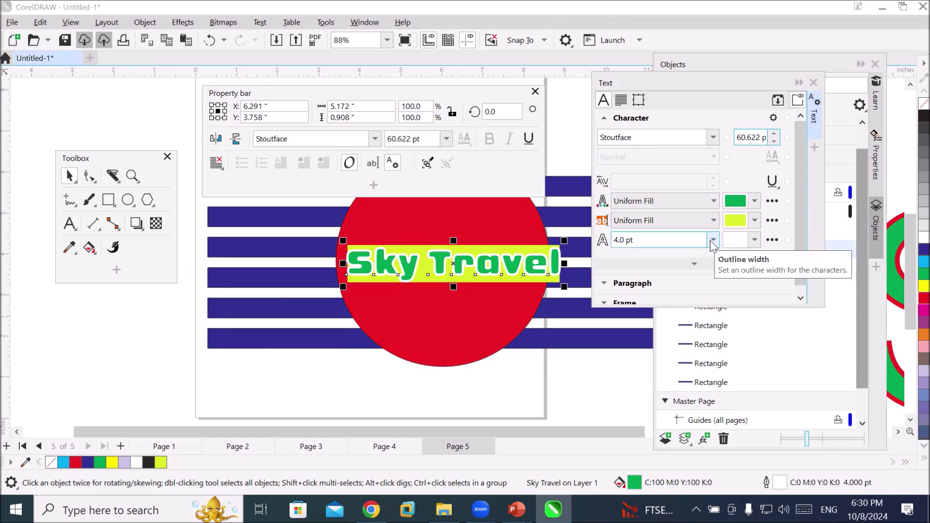
click(774, 142)
click(774, 143)
click(774, 142)
click(774, 142)
click(775, 142)
click(774, 142)
click(774, 143)
click(774, 143)
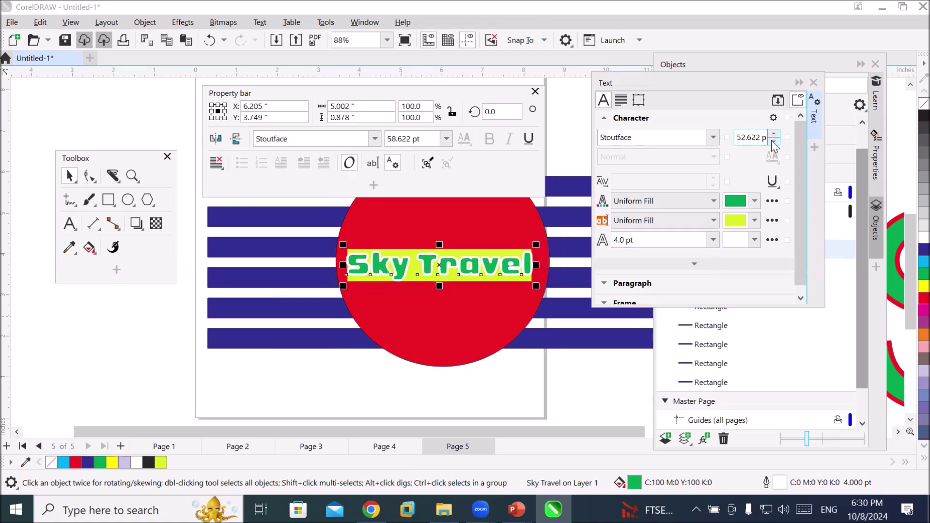
click(774, 133)
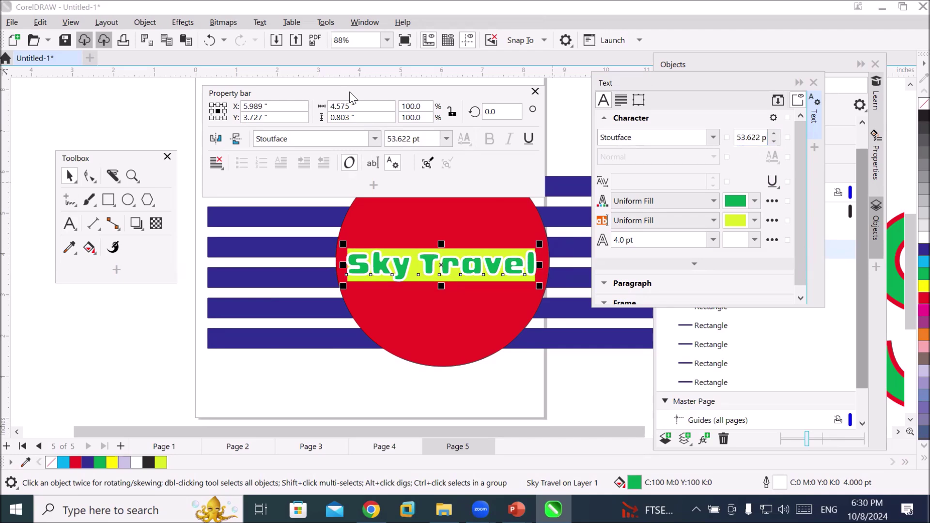
drag(352, 97, 350, 50)
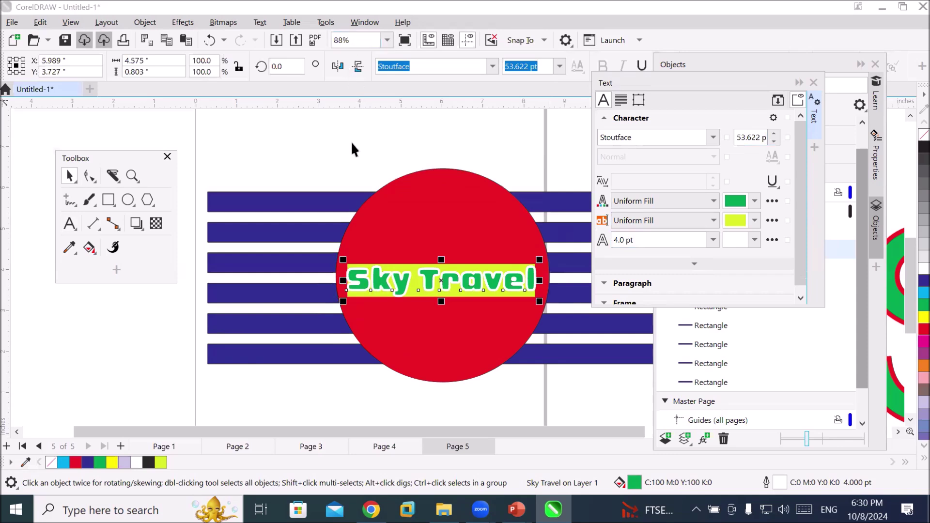
click(799, 83)
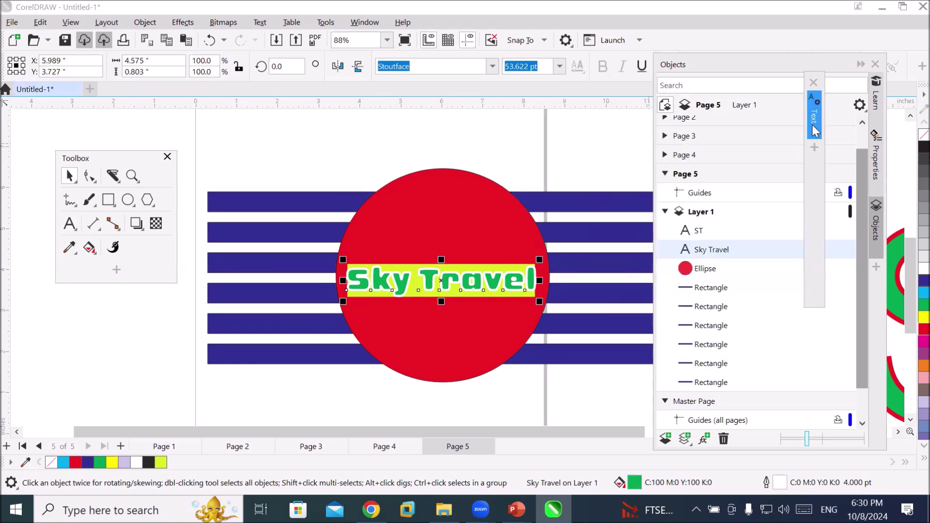
Zoom out and marquee-select all the logo pieces
mouse_move(815, 130)
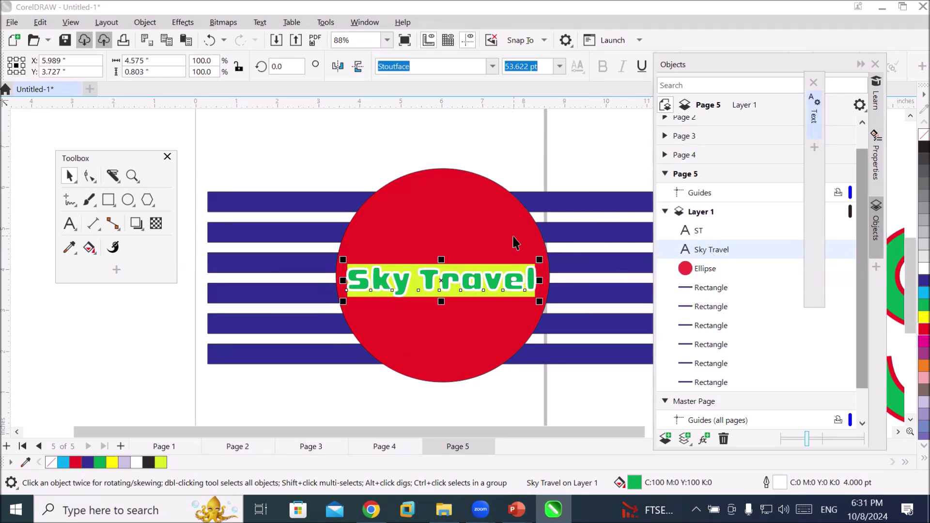
scroll(514, 242, down, 1)
scroll(514, 241, down, 3)
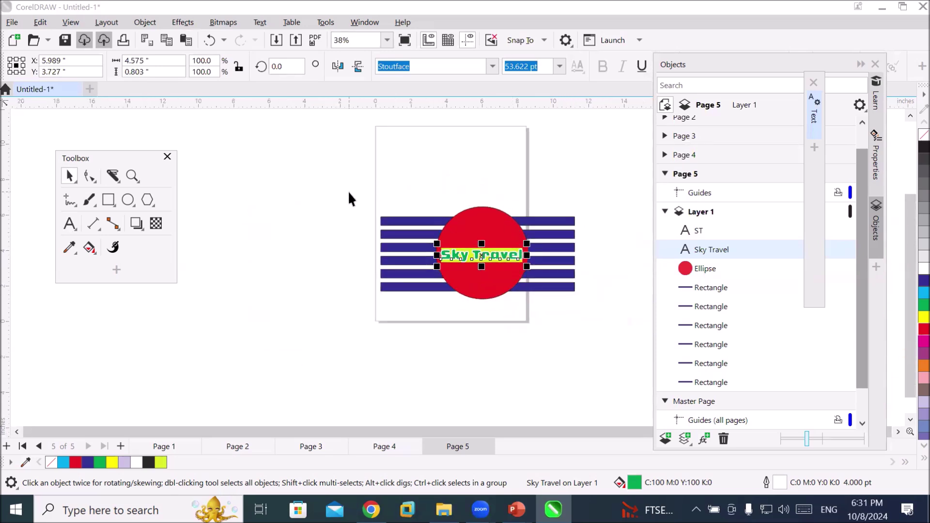
drag(348, 192, 596, 317)
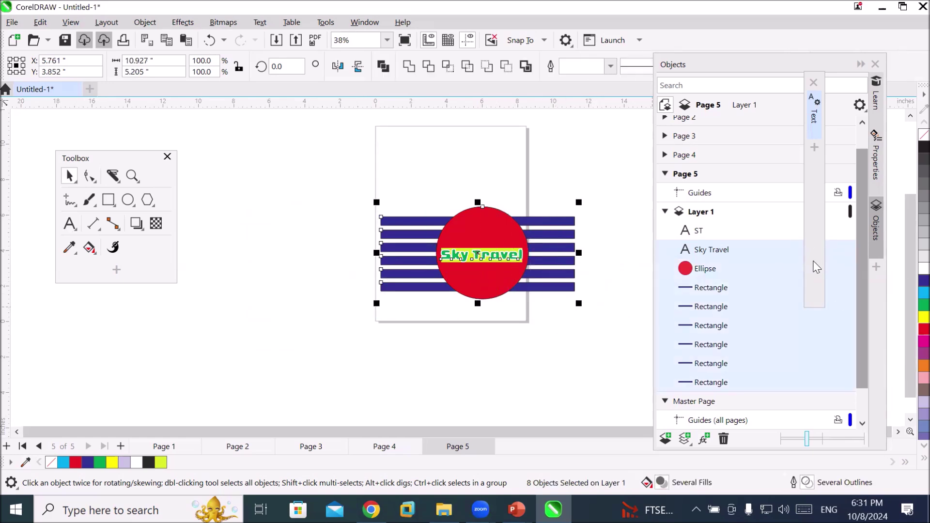
Delete the large leftover ST text beside the page and reselect the whole logo
scroll(742, 325, down, 1)
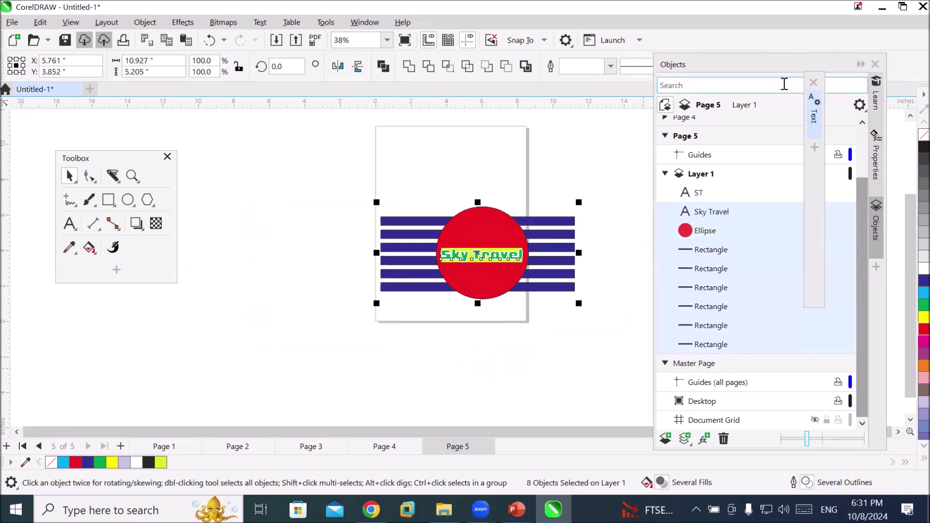
click(709, 275)
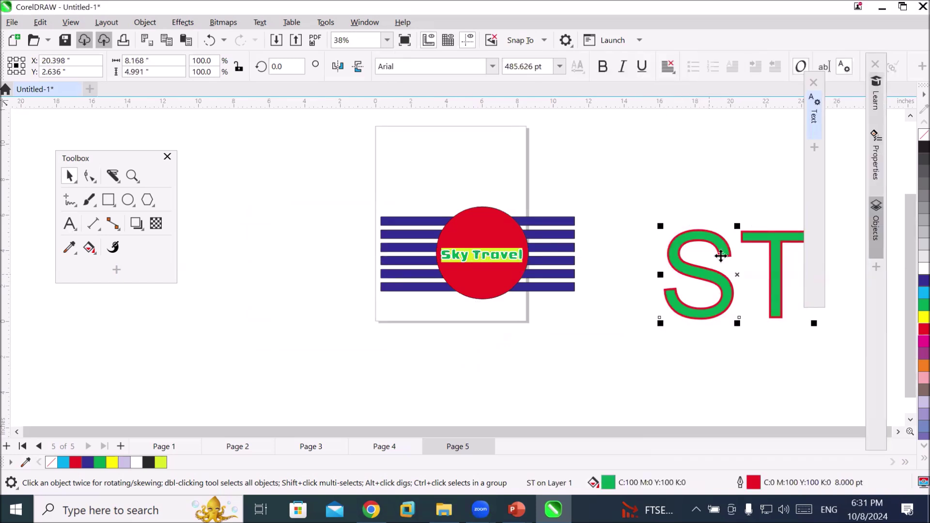
key(Delete)
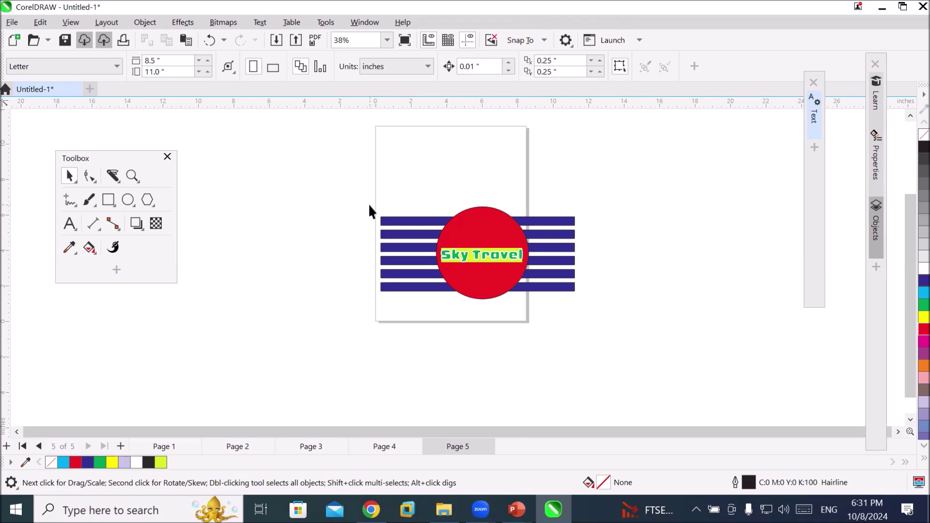
drag(370, 205, 425, 229)
Move the shrunken logo to Page 5's top-left corner at X 1.317", Y 10.416"
scroll(413, 239, up, 1)
scroll(413, 236, up, 1)
scroll(413, 235, down, 1)
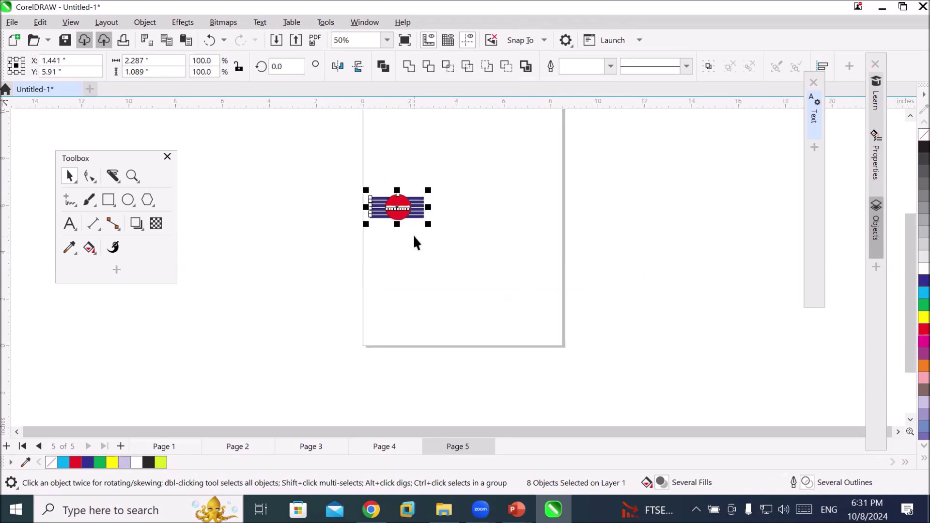
click(909, 116)
drag(403, 333, 399, 228)
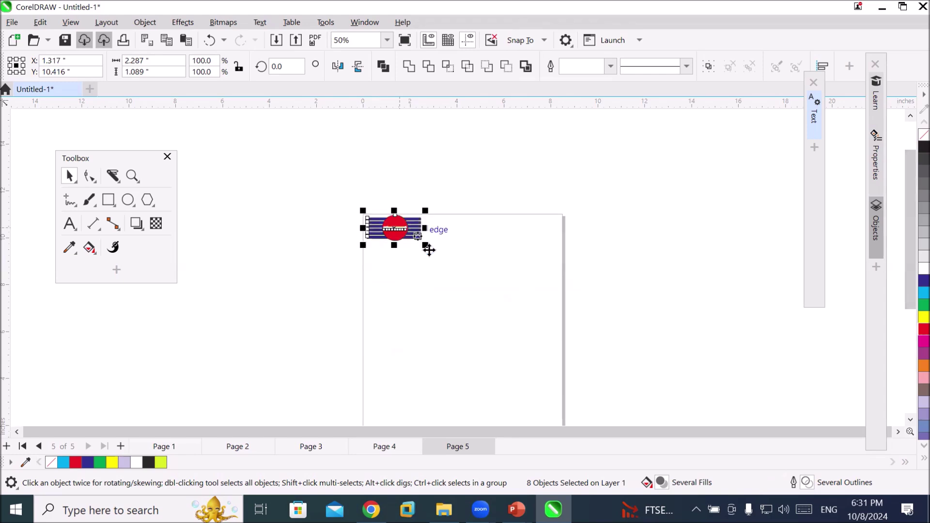
Deselect the logo group and select the Sky Travel text to check its size
scroll(440, 242, up, 6)
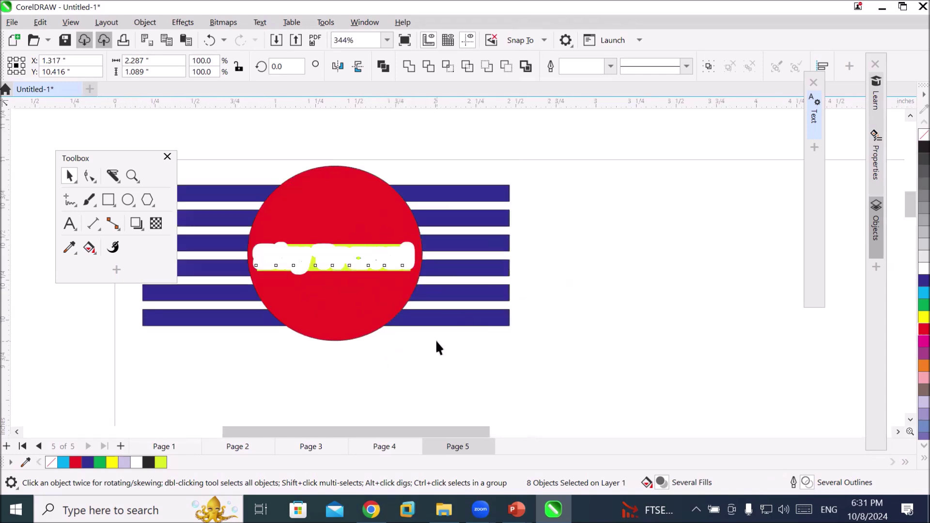
click(436, 342)
scroll(292, 332, up, 1)
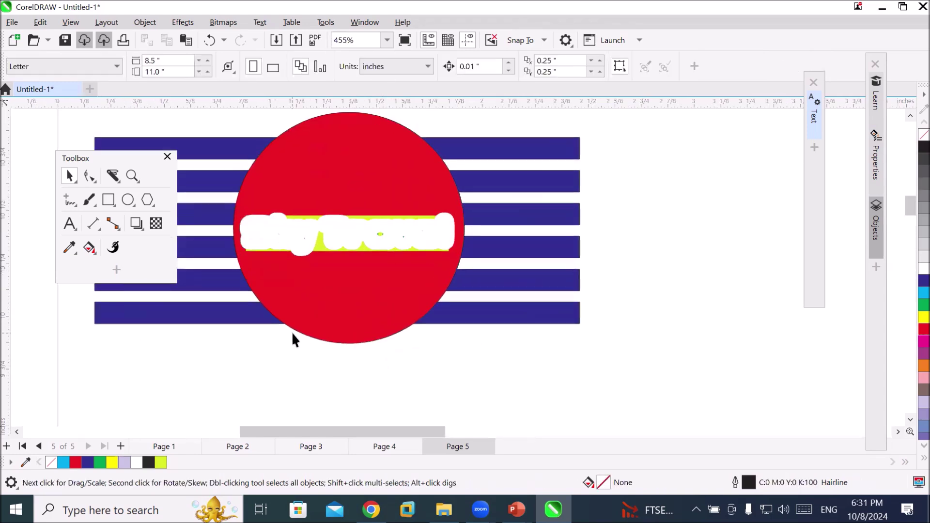
click(332, 233)
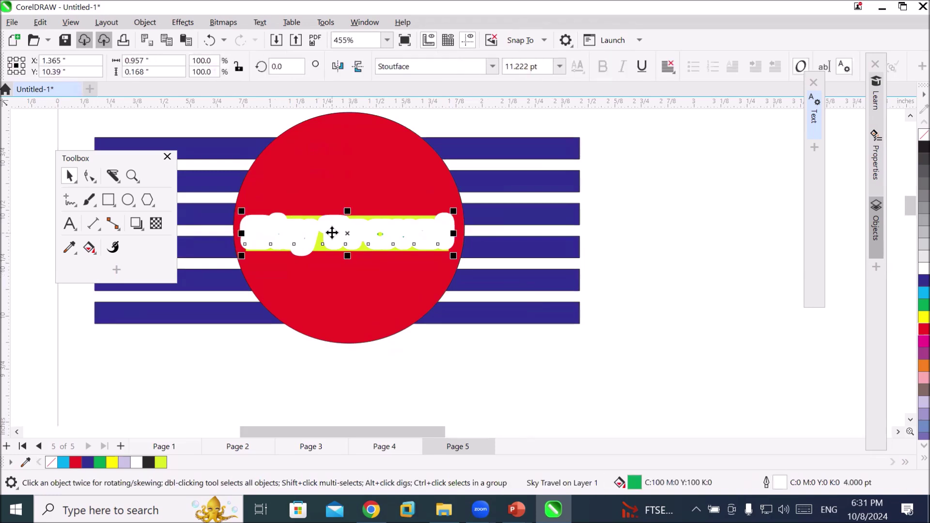
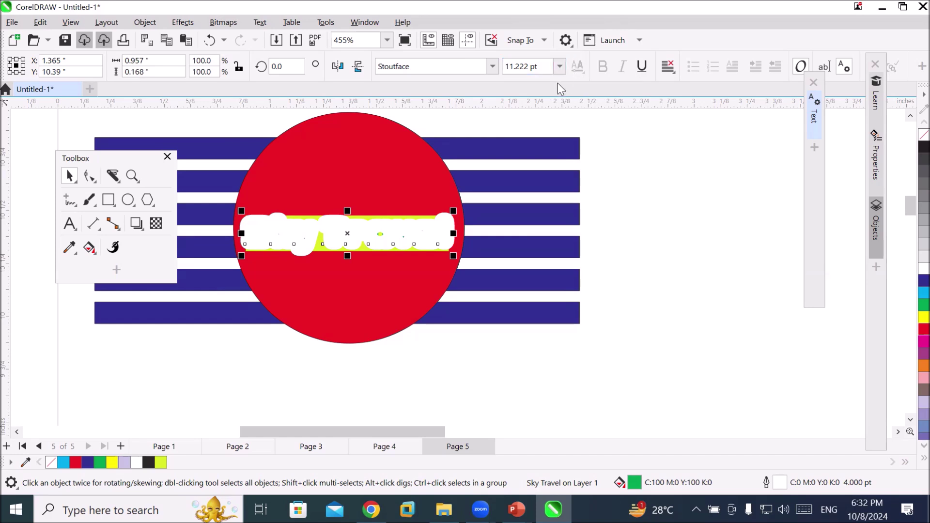
Open the Sky Travel text editor and Text docker, and try a Hairline outline width
click(69, 225)
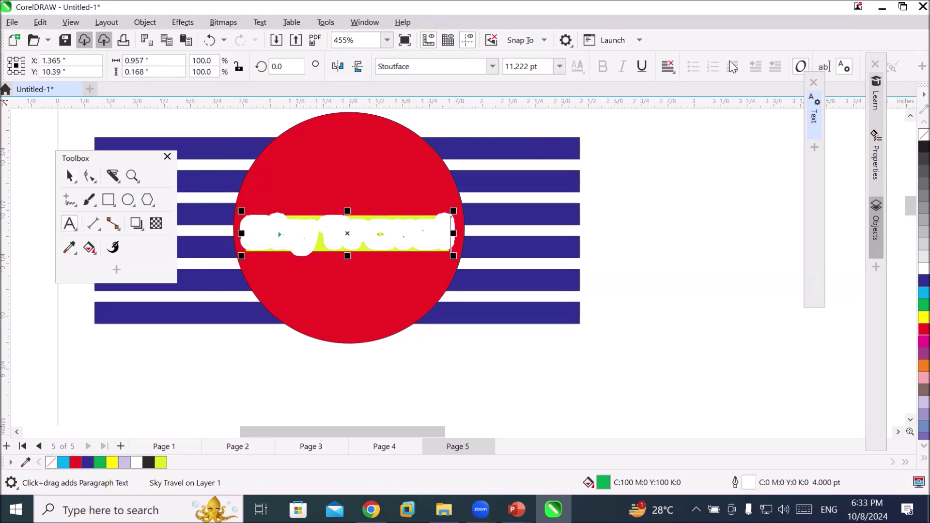
click(824, 67)
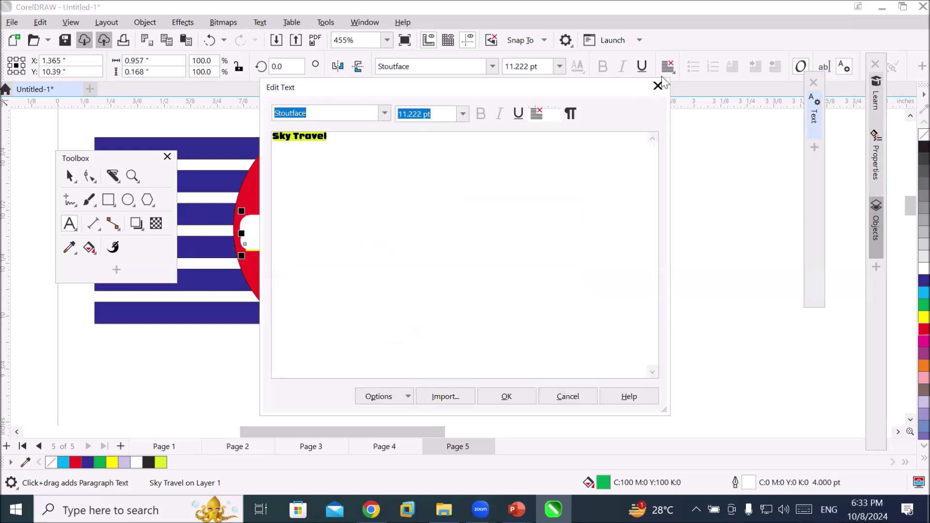
click(657, 85)
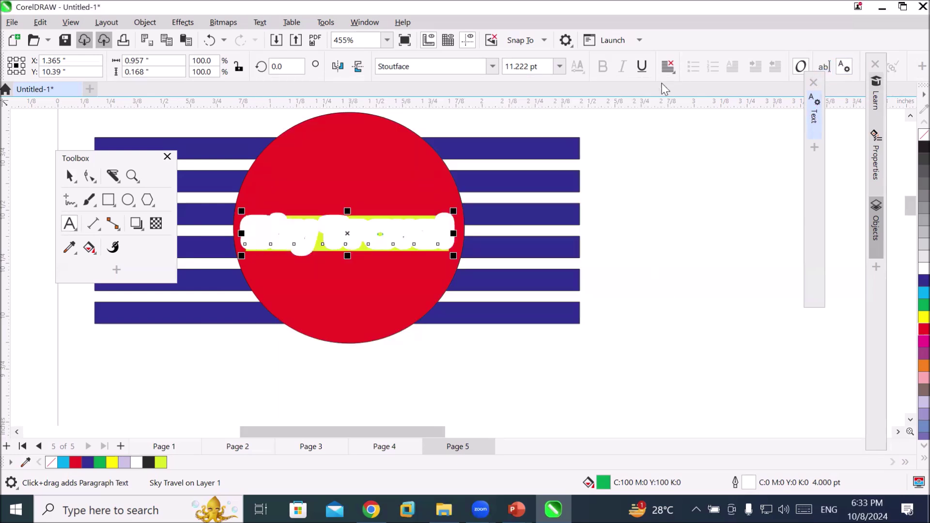
click(814, 109)
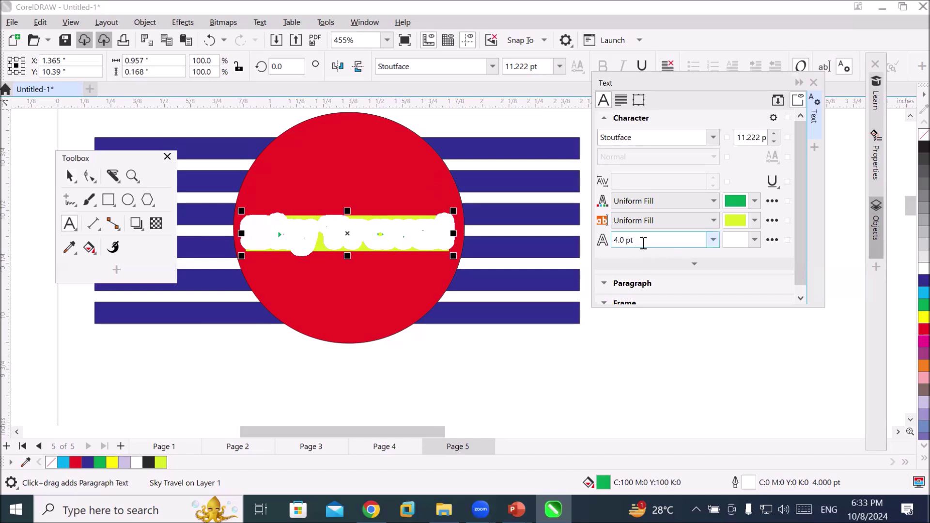
double_click(642, 243)
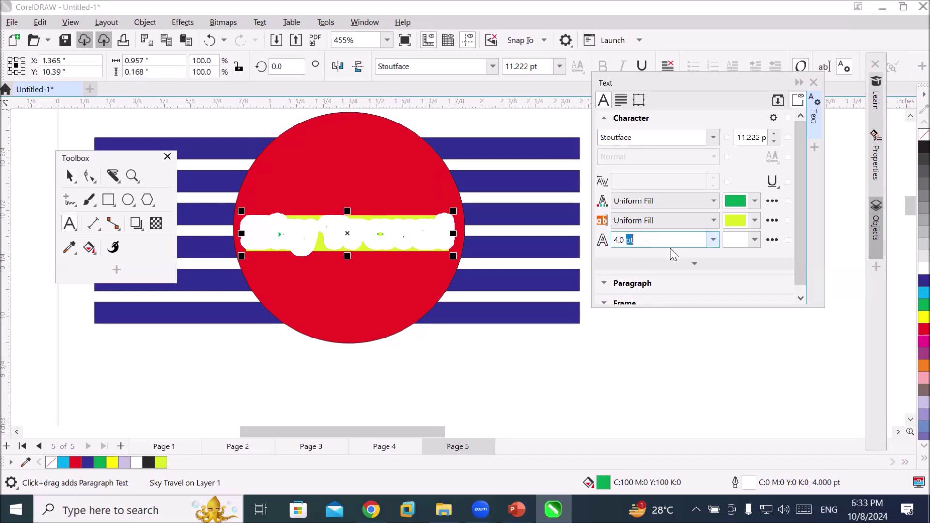
click(715, 240)
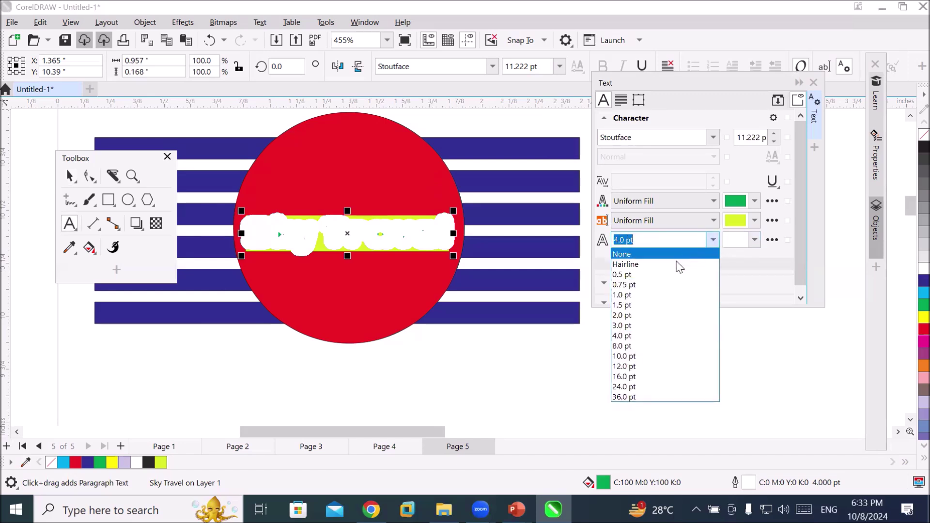
click(678, 264)
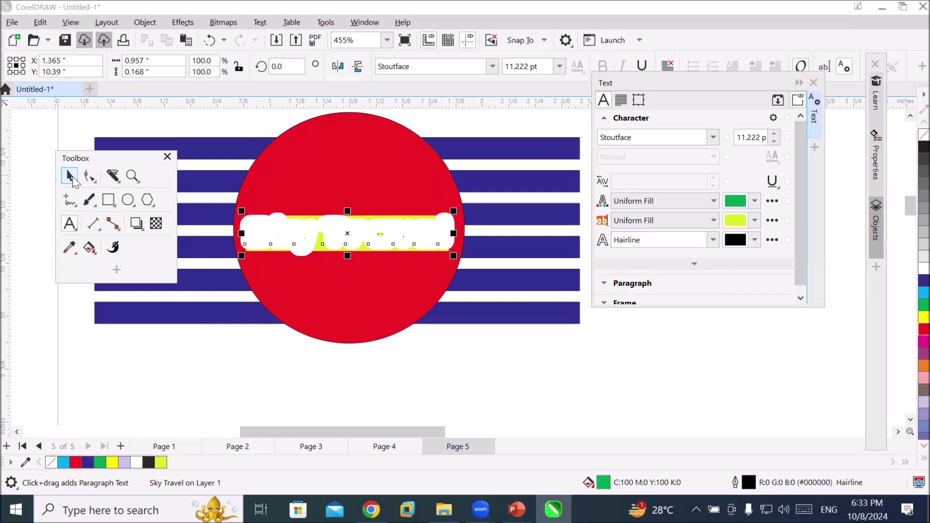
Move the Sky Travel text off the red circle to sit below the striped flag
click(63, 181)
drag(339, 246, 352, 294)
drag(380, 354, 467, 389)
scroll(585, 389, up, 1)
scroll(585, 387, up, 2)
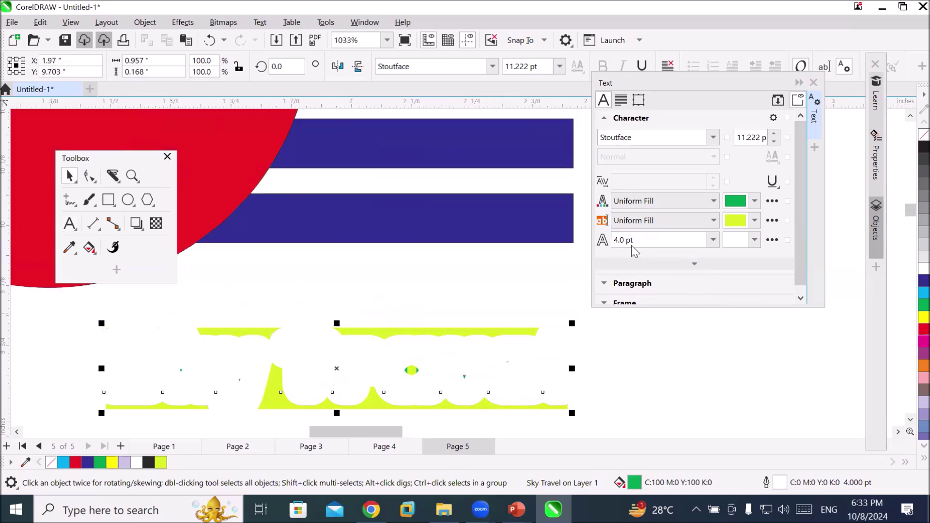
Set the Sky Travel outline width to Hairline, then to 0.5 pt
click(713, 240)
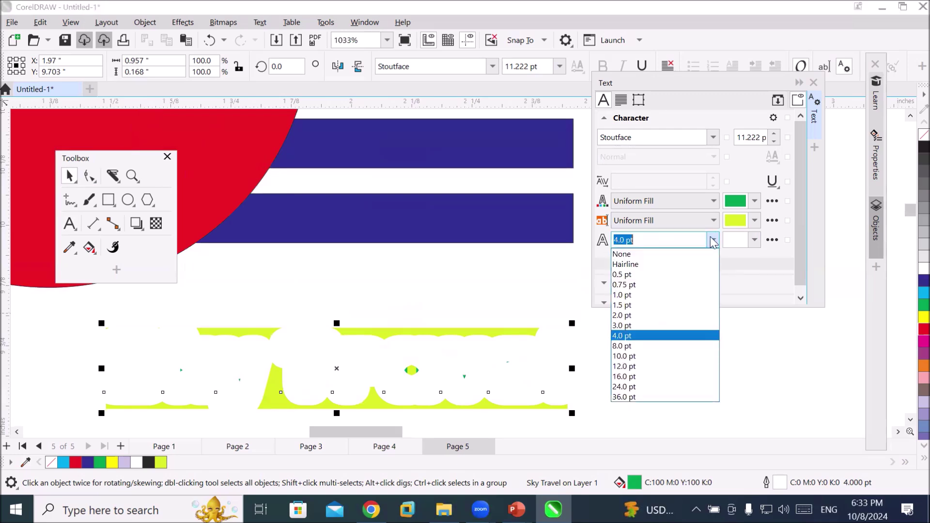
click(675, 264)
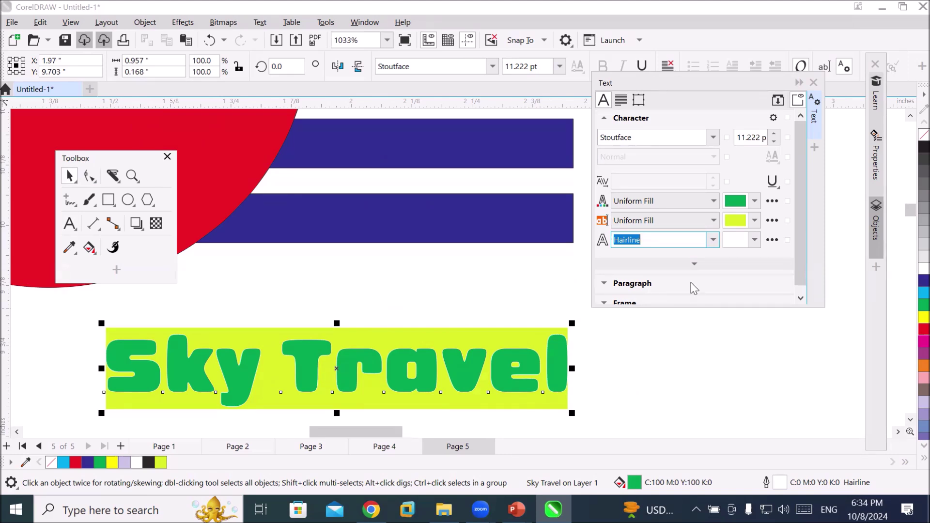
click(713, 239)
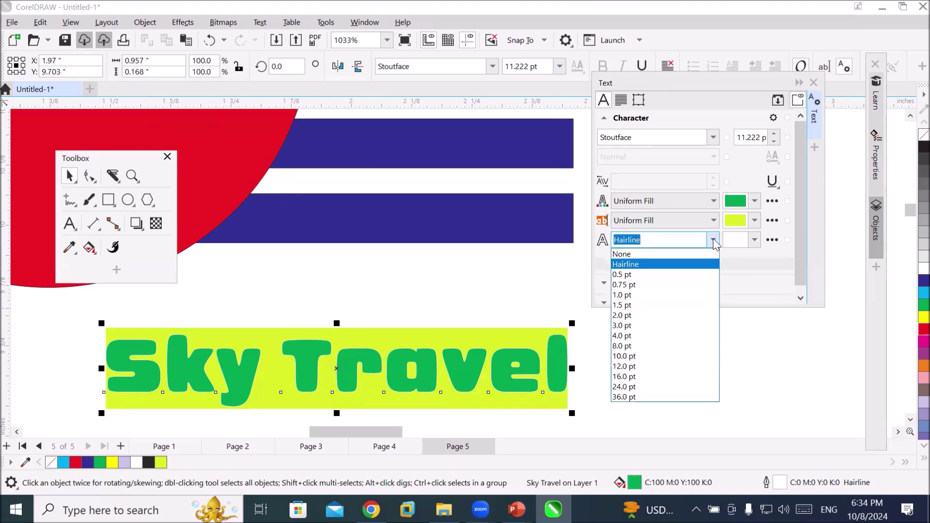
click(687, 275)
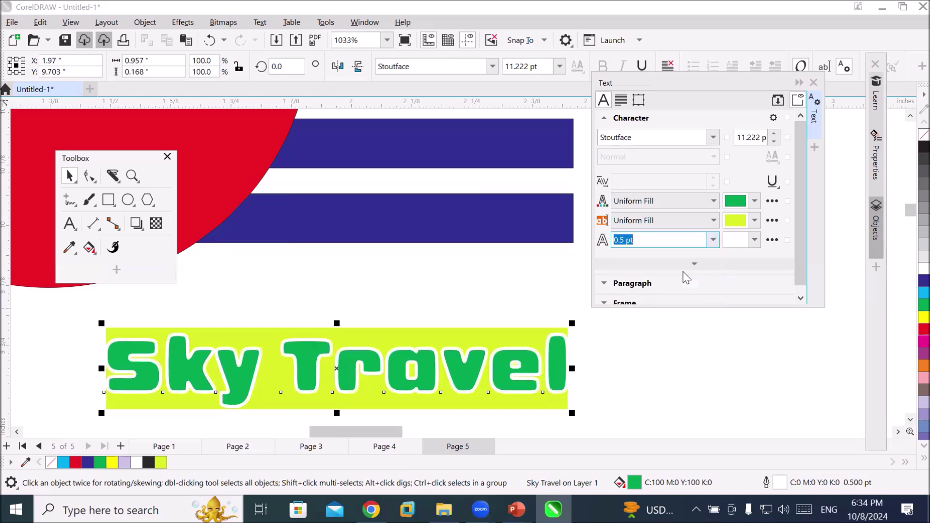
Drag the floating Toolbox off the artwork and zoom out
scroll(686, 277, down, 1)
click(105, 154)
drag(105, 154, 739, 328)
scroll(202, 277, down, 2)
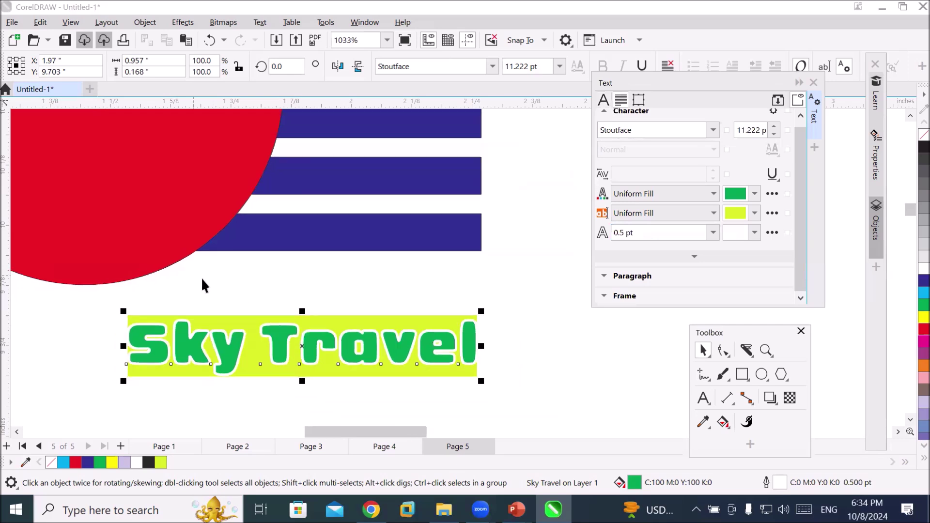
scroll(205, 278, down, 2)
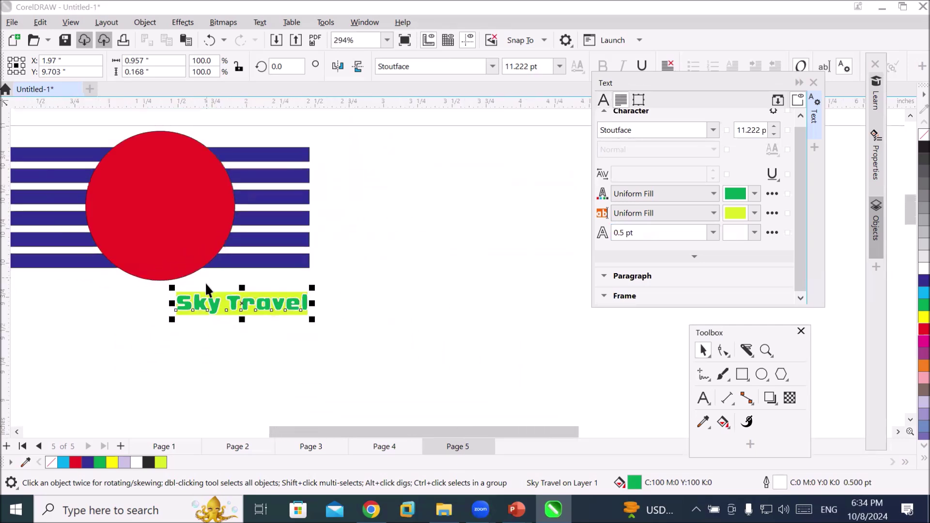
Drag the Sky Travel heading across the red circle, deselect, zoom out and collapse the Text docker
drag(215, 302, 132, 200)
click(207, 352)
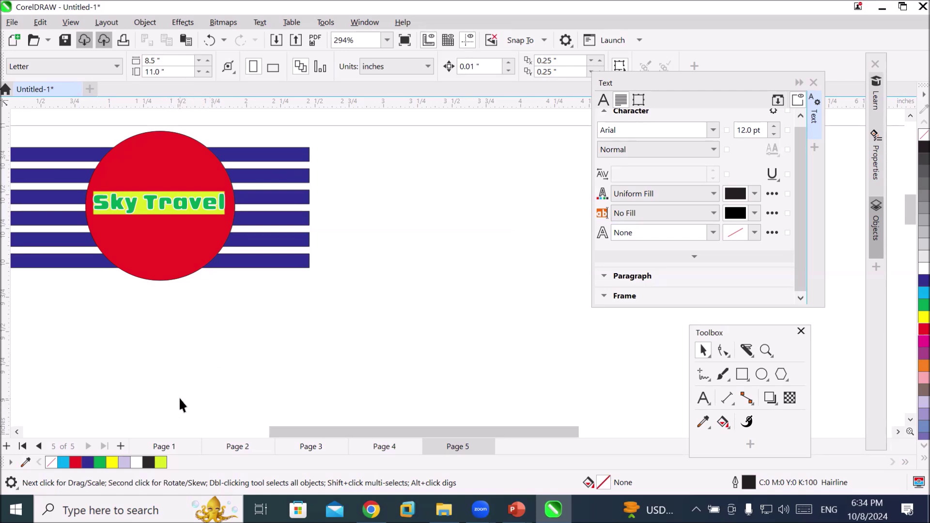
scroll(175, 387, down, 1)
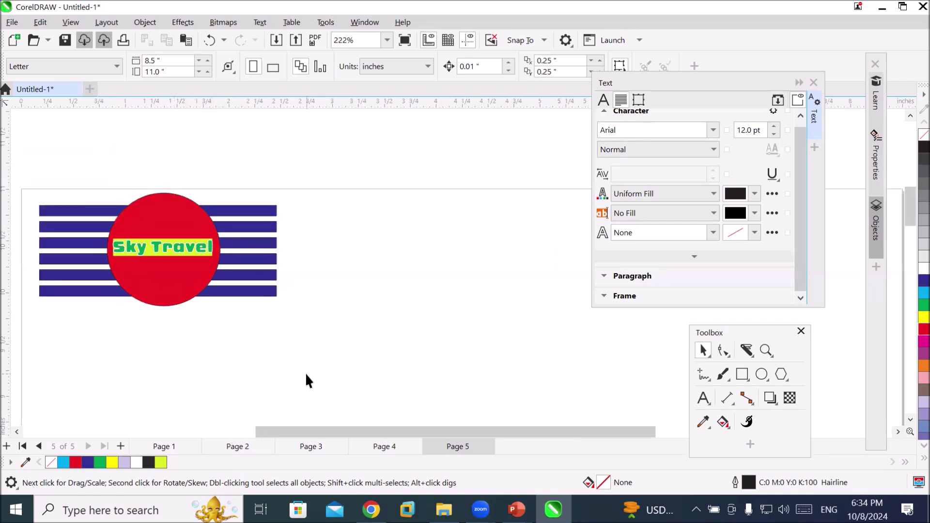
scroll(307, 376, down, 1)
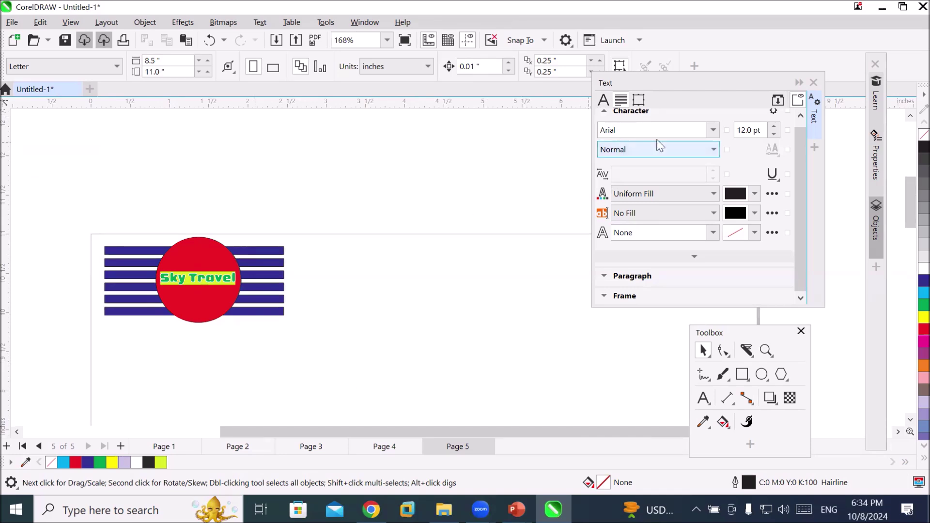
click(799, 82)
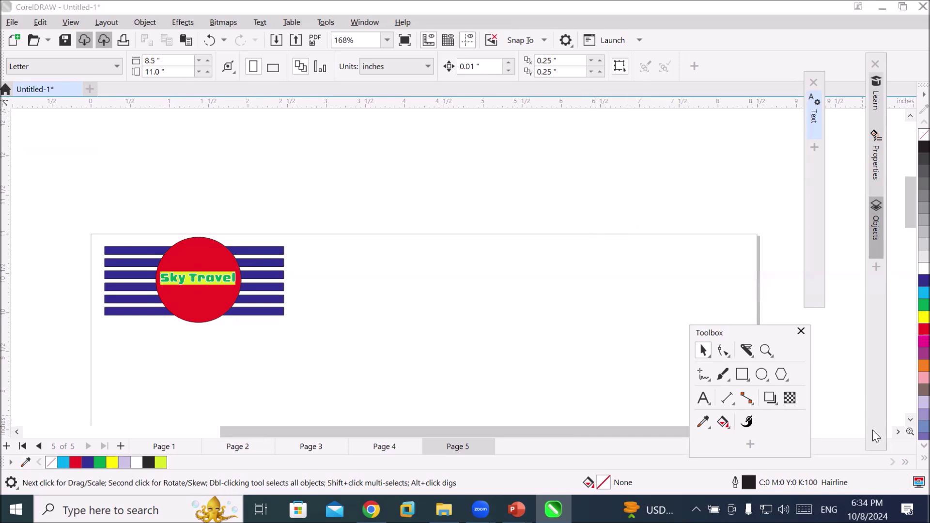
Open the Objects docker and rename Layer 1 to 'IOGO IAYER'
click(875, 228)
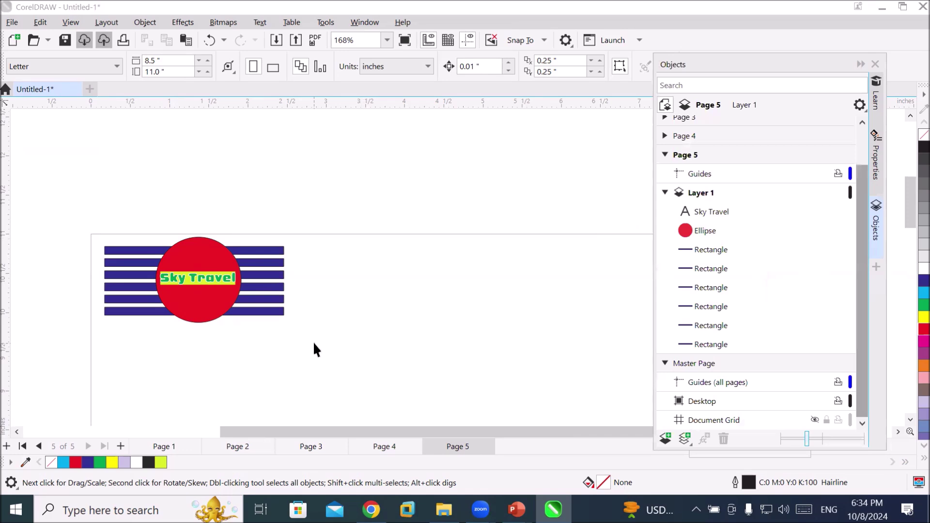
scroll(393, 375, down, 2)
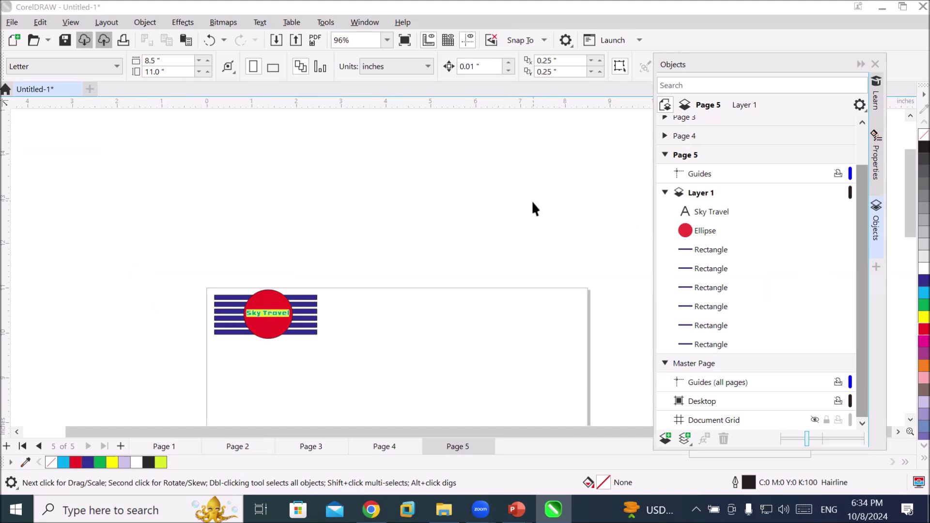
double_click(694, 196)
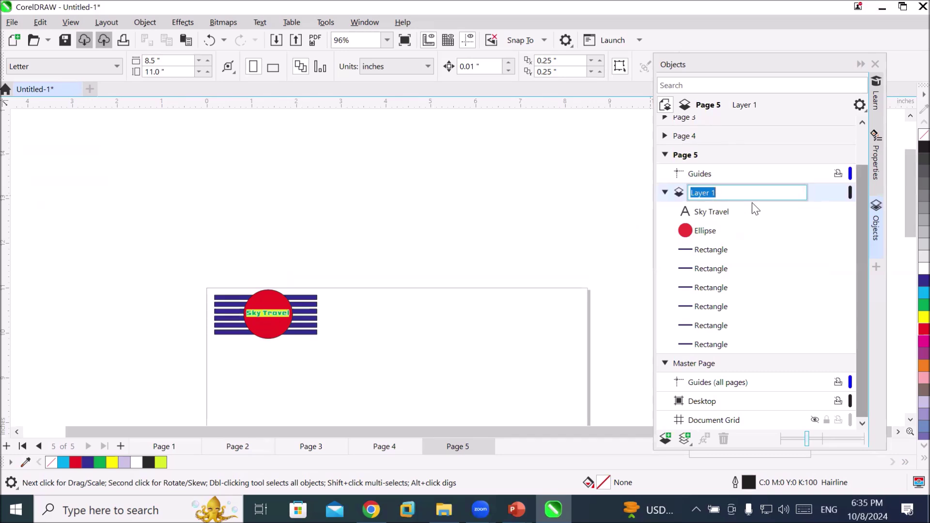
text(IO)
key(BackSpace)
text(OGO IAYER)
key(Return)
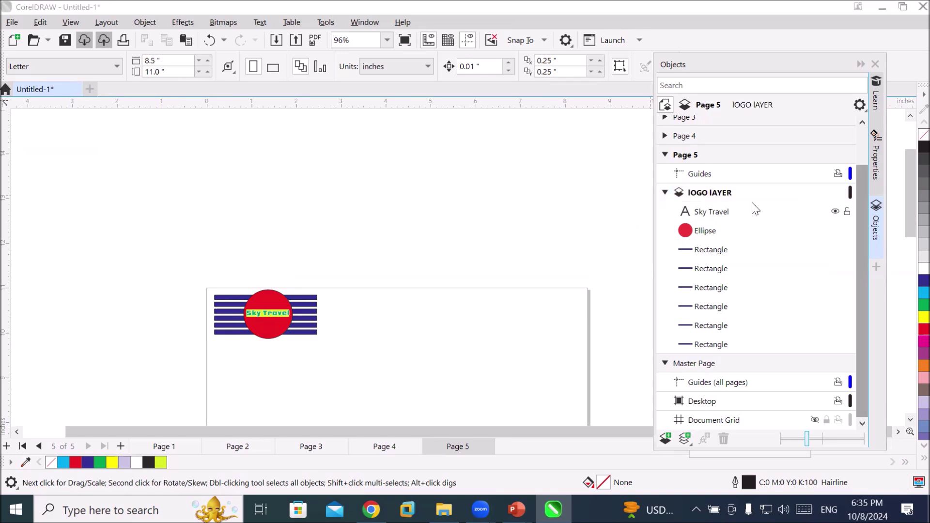
Correct the layer name's first letter so it reads 'LOGO IAYER'
double_click(692, 193)
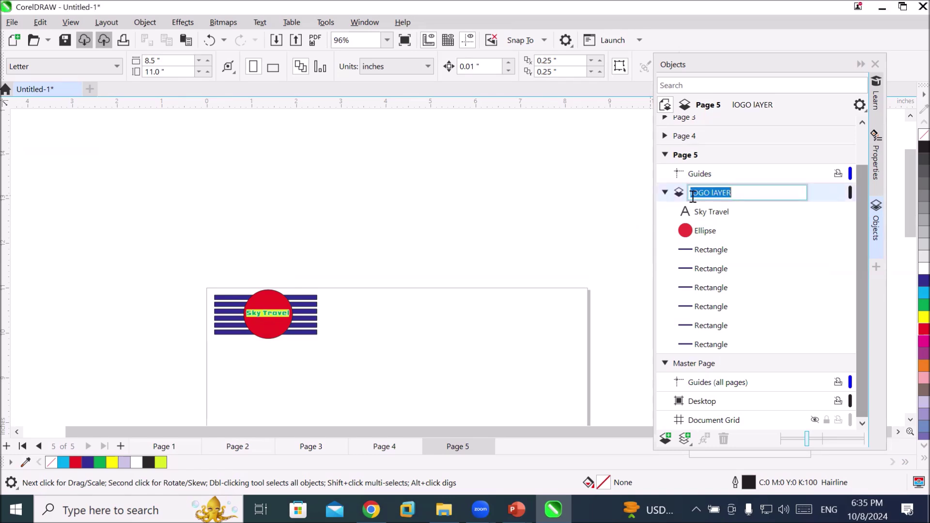
key(Home)
key(Delete)
text(L)
key(Return)
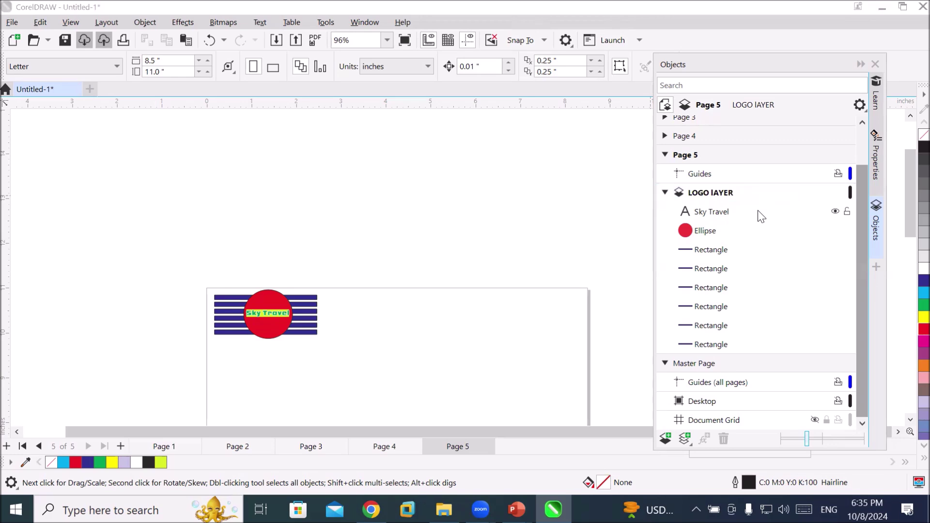
scroll(567, 322, down, 1)
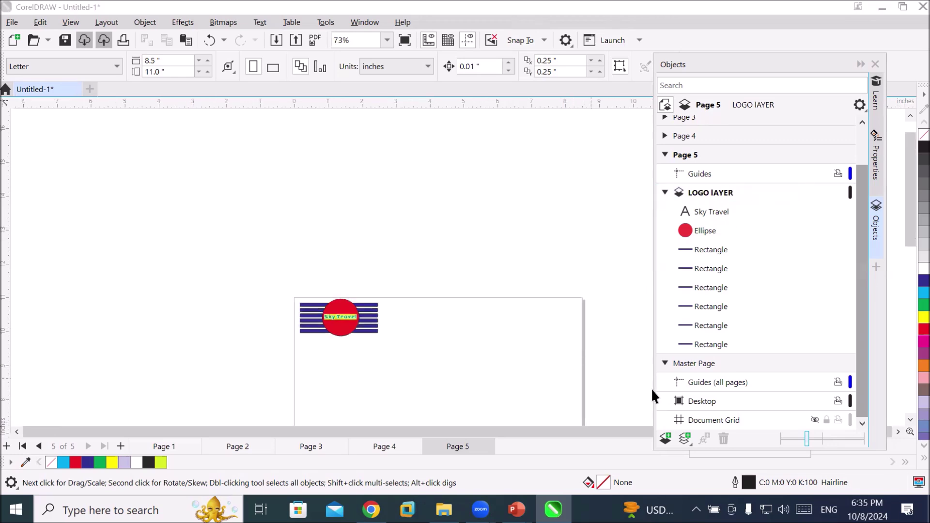
click(909, 416)
click(909, 416)
click(909, 416)
click(909, 417)
click(909, 418)
click(909, 418)
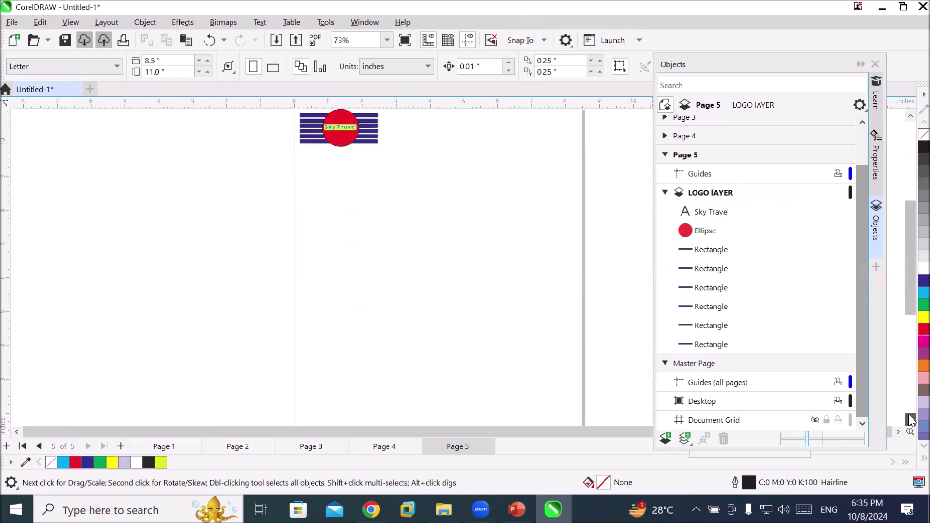
click(909, 418)
click(911, 420)
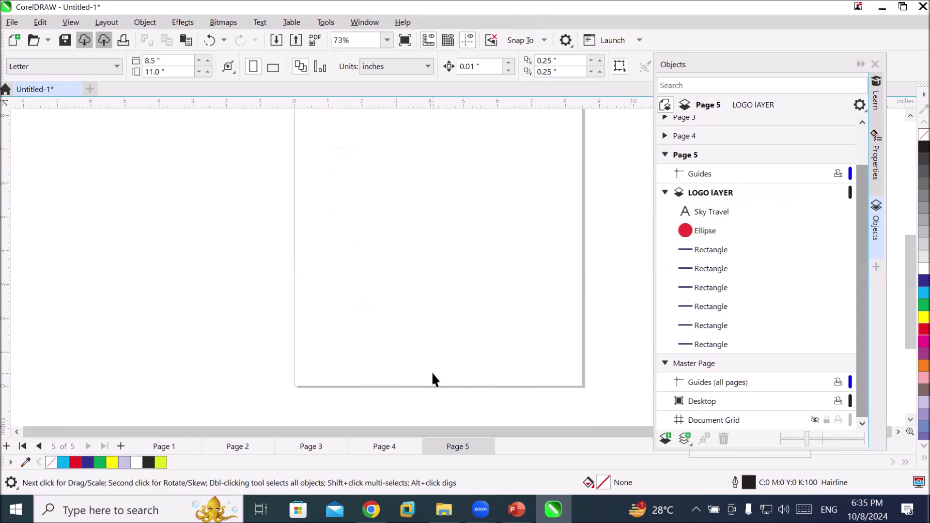
click(665, 155)
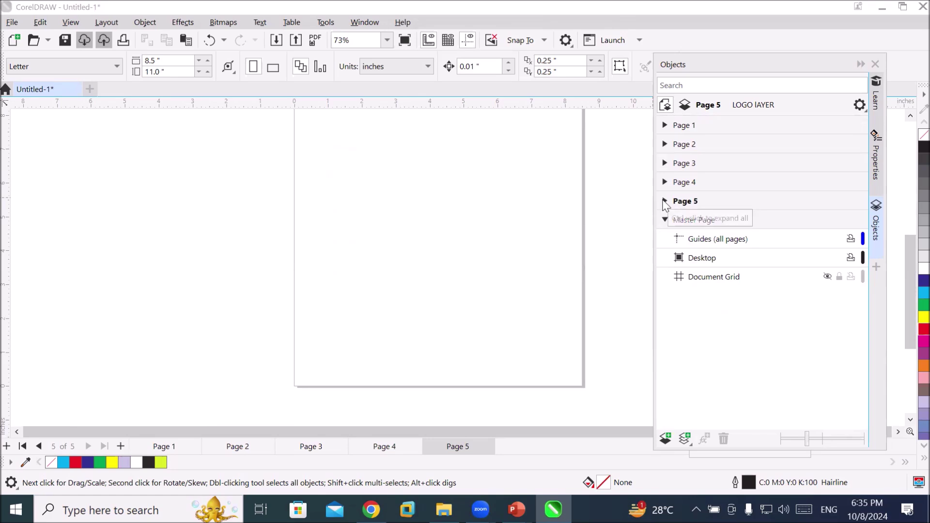
click(665, 202)
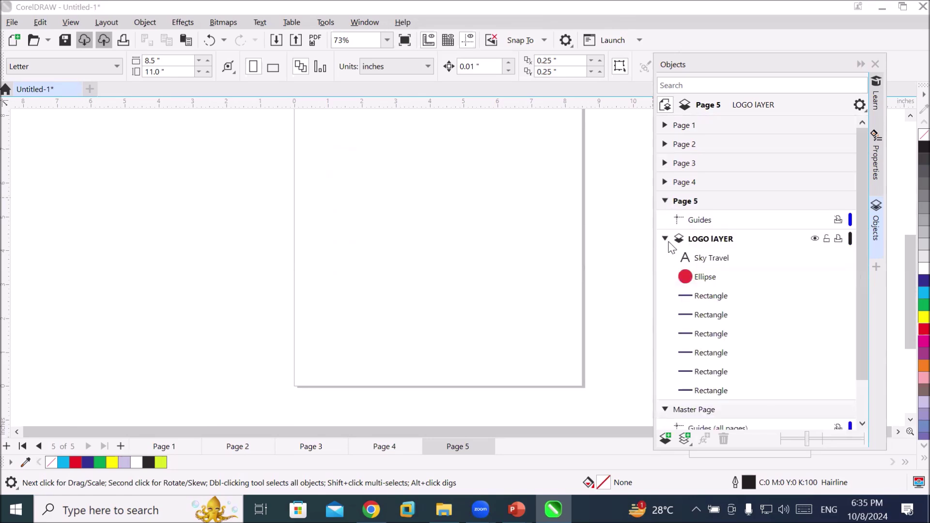
click(664, 239)
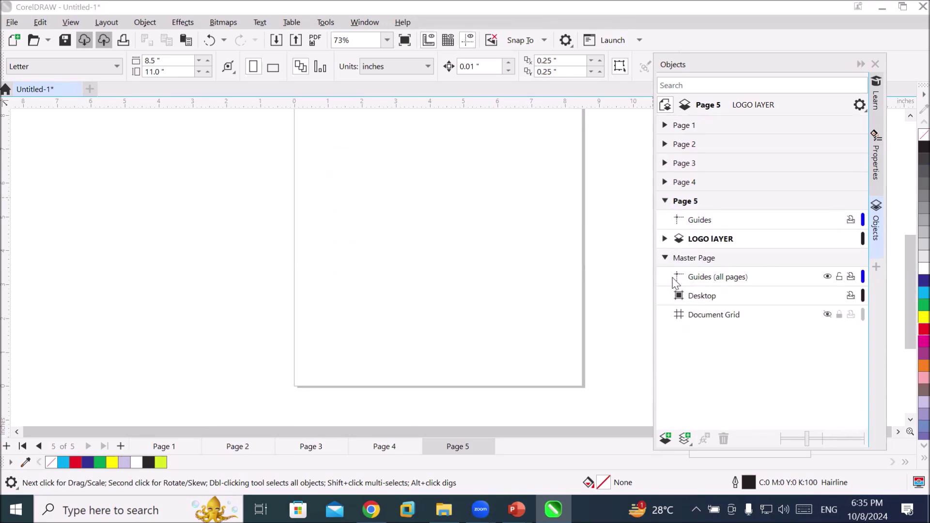
click(701, 221)
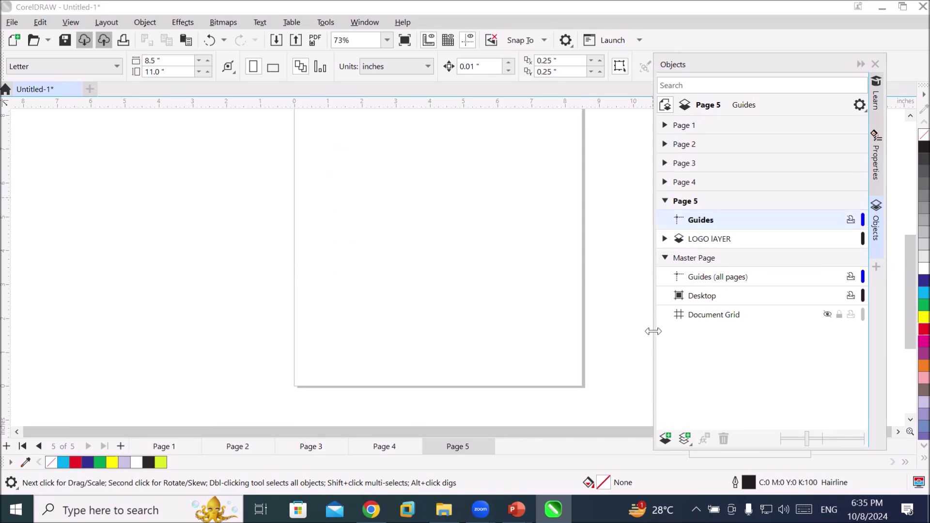
click(665, 182)
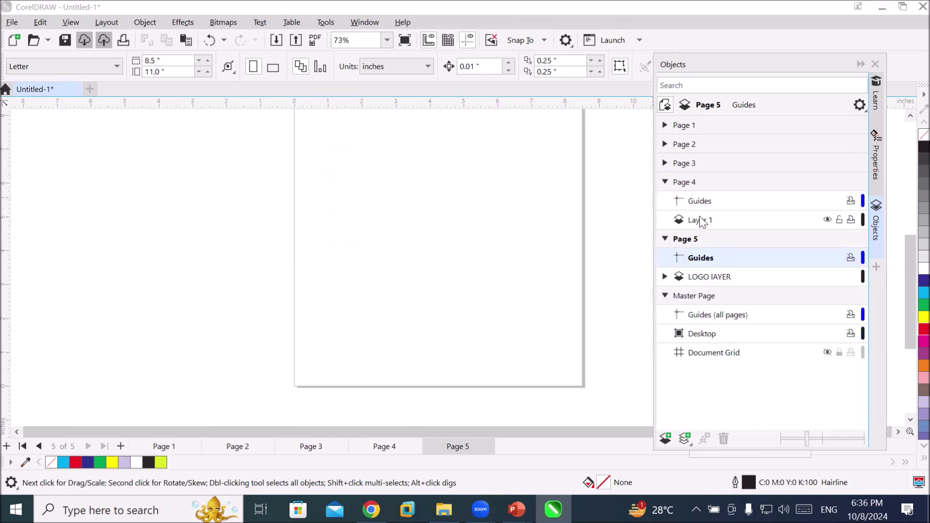
click(665, 182)
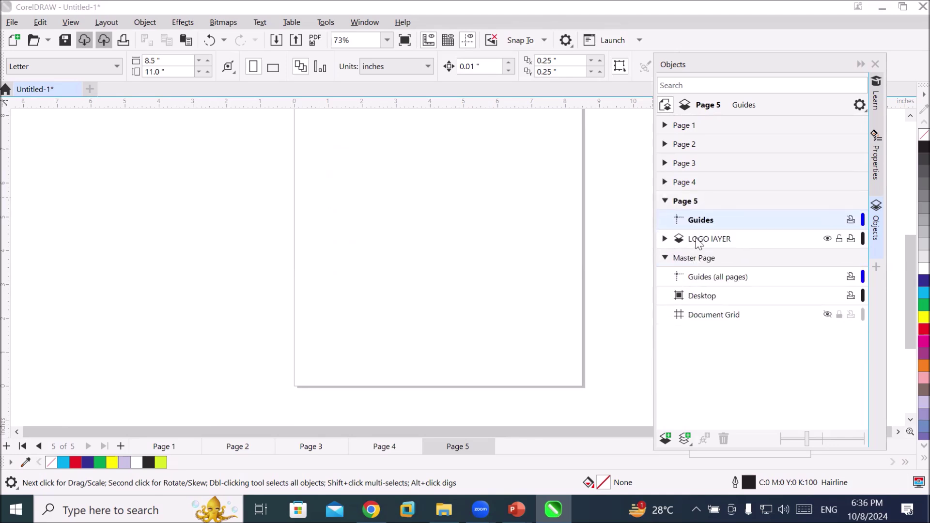
click(698, 242)
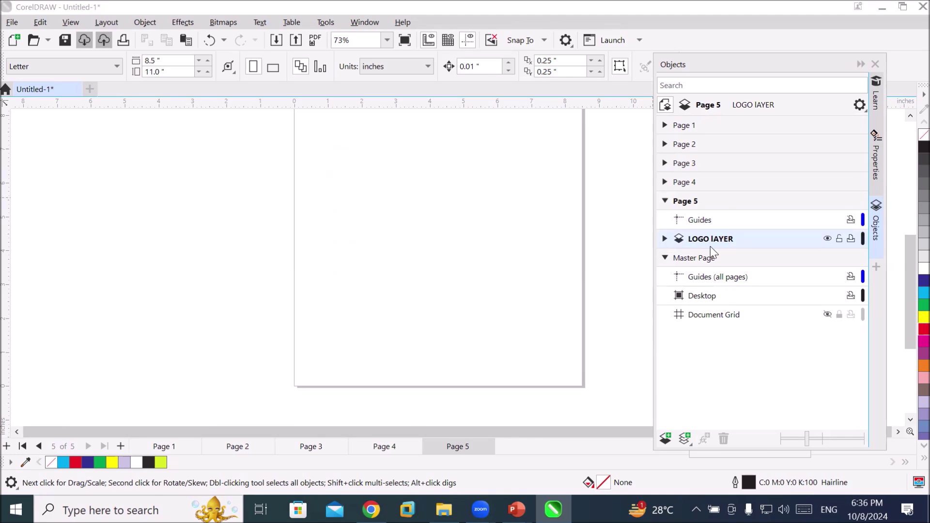
scroll(528, 202, down, 1)
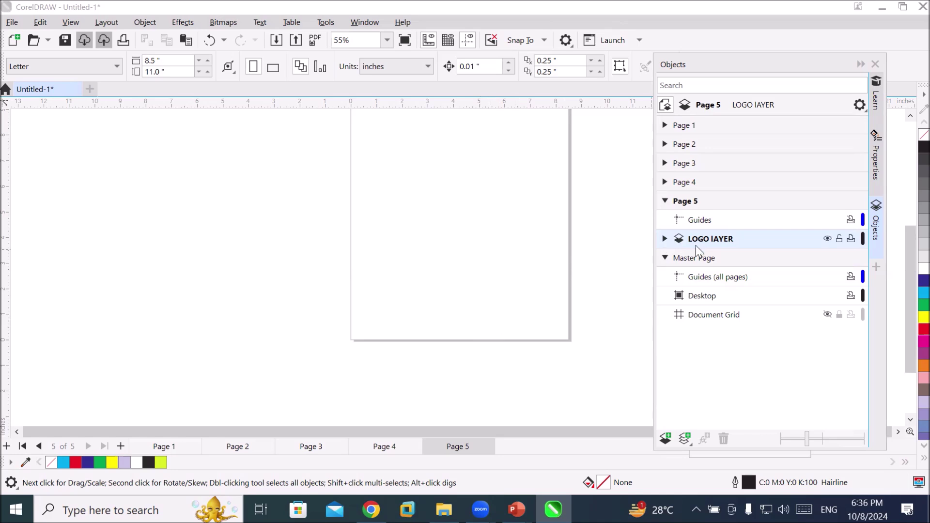
click(665, 239)
click(665, 239)
click(667, 438)
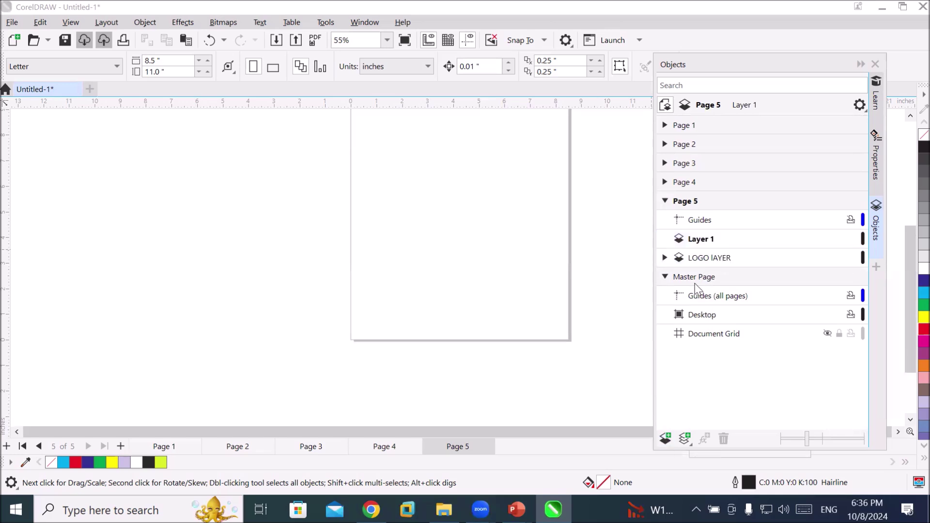
Rename the new layer 'Contact Layer' and make LOGO LAYER active again
double_click(704, 241)
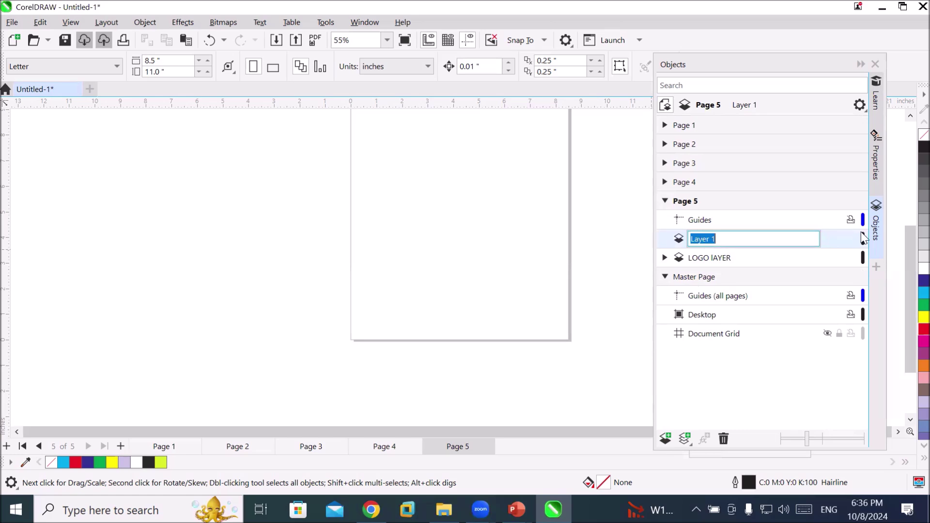
text(Contact Layer)
key(Return)
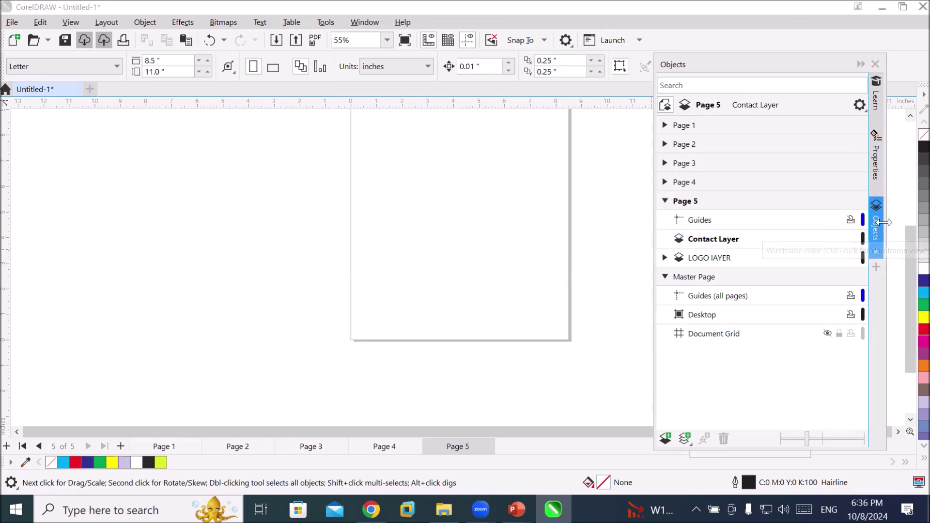
click(706, 242)
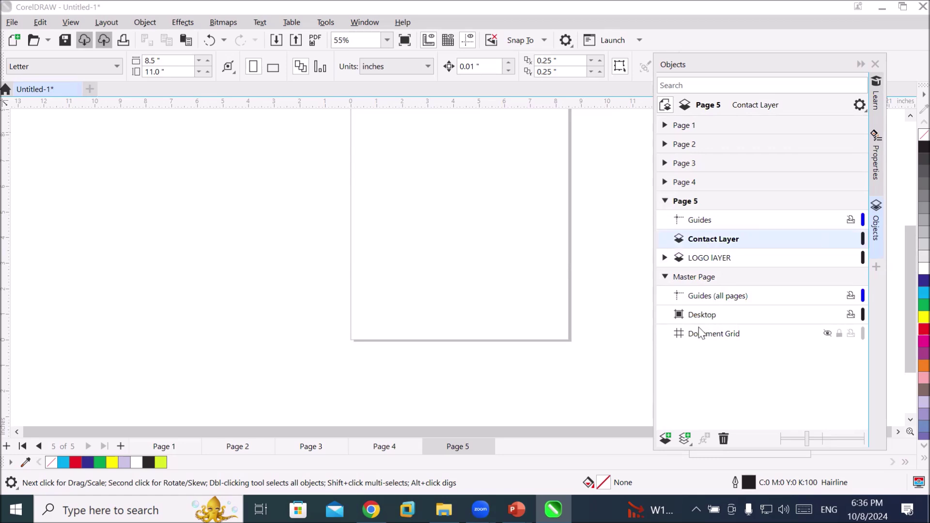
click(706, 260)
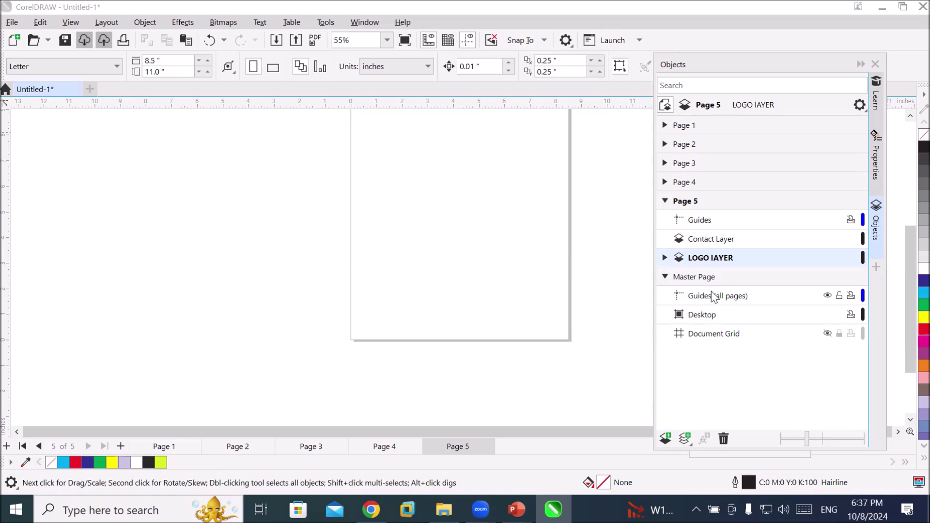
Collapse the Page 5 and Master Page layer lists and add a horizontal guideline below the logo
click(665, 201)
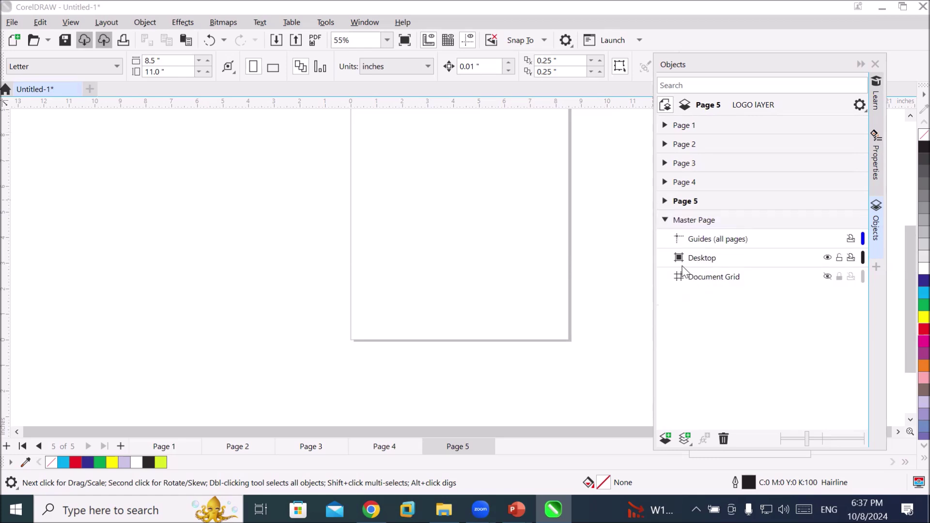
click(664, 220)
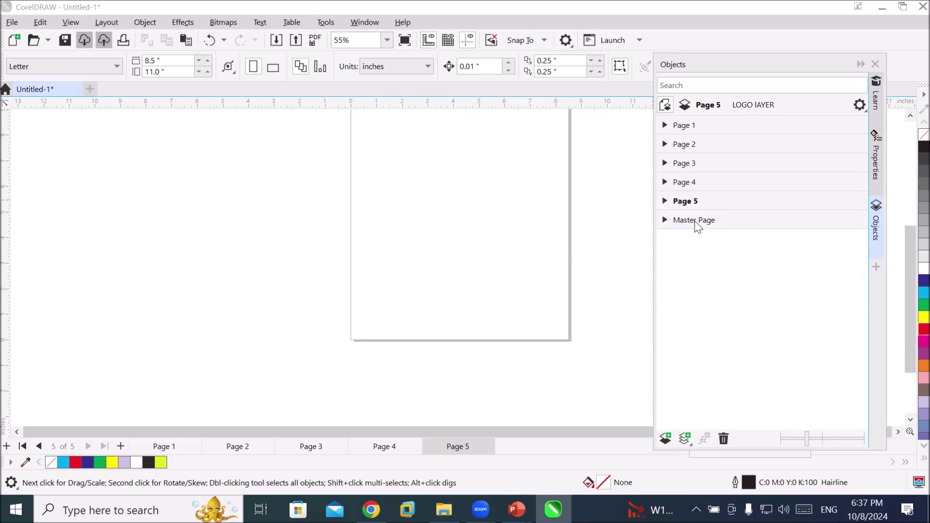
click(664, 219)
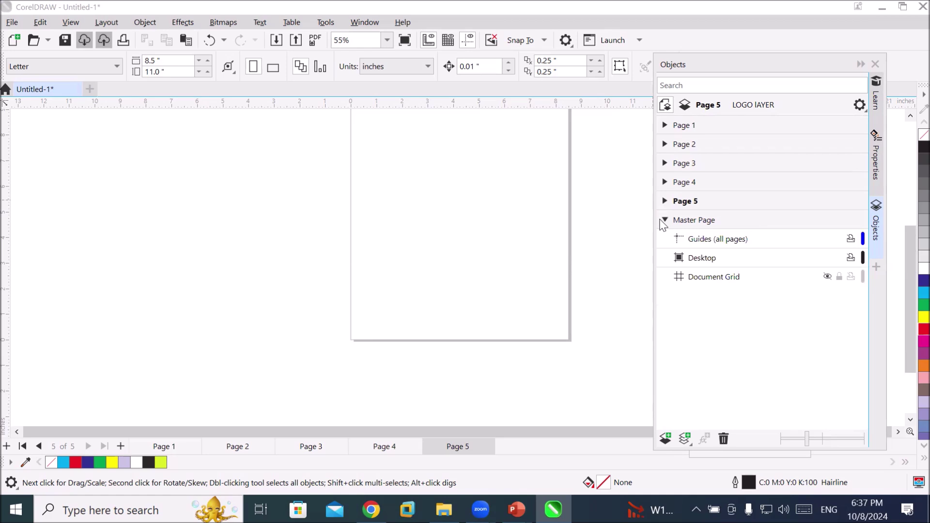
click(663, 220)
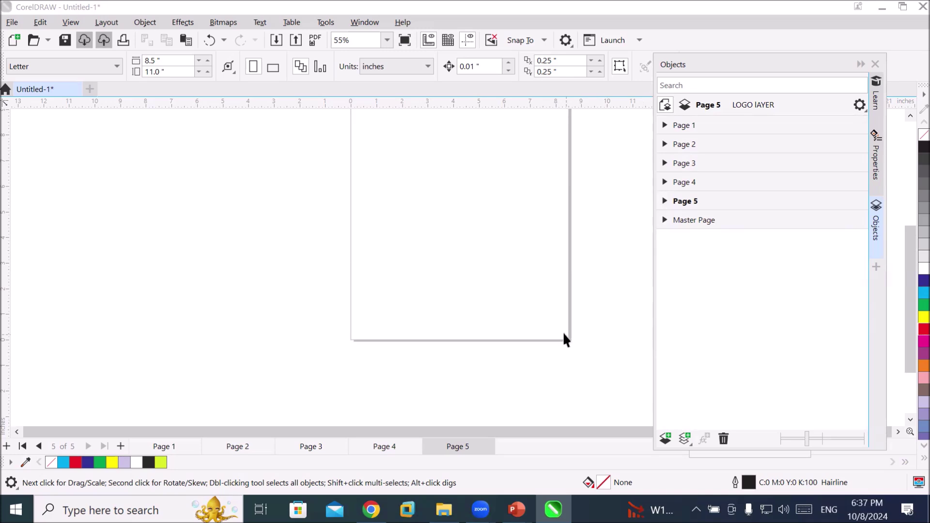
scroll(549, 318, down, 1)
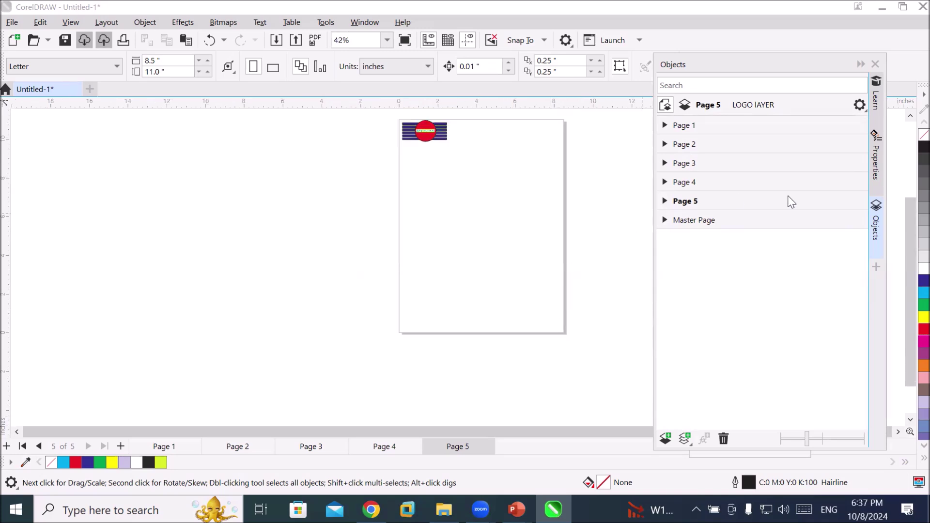
drag(487, 106, 485, 144)
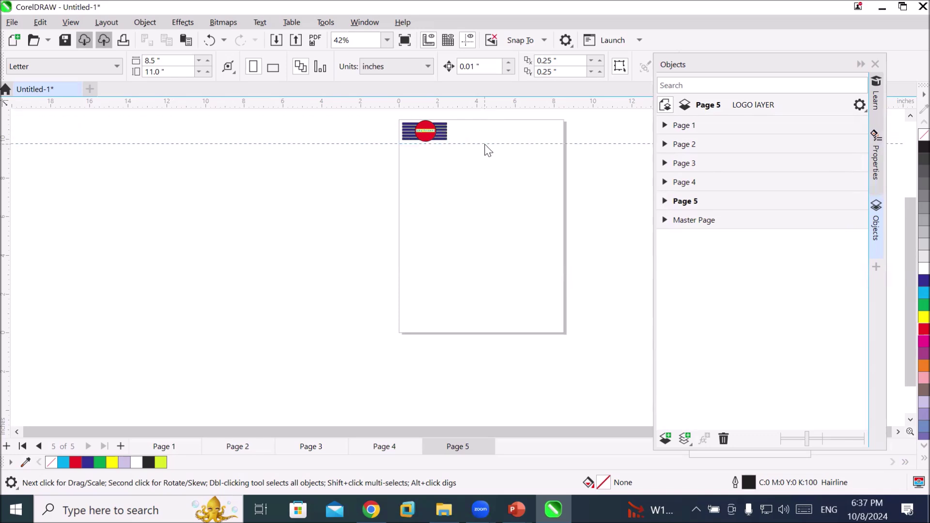
Add a second horizontal guideline near the page bottom and activate the all-pages Guides layer
click(486, 144)
drag(472, 106, 471, 304)
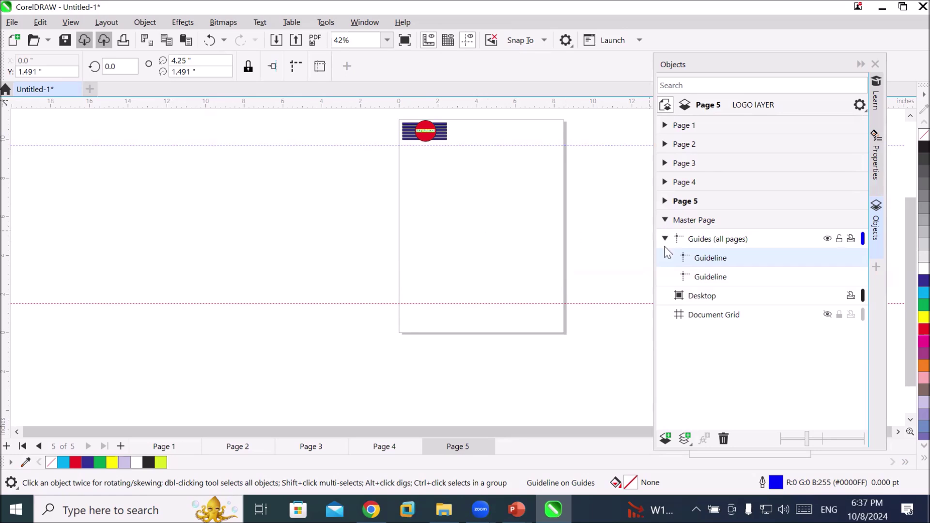
click(708, 262)
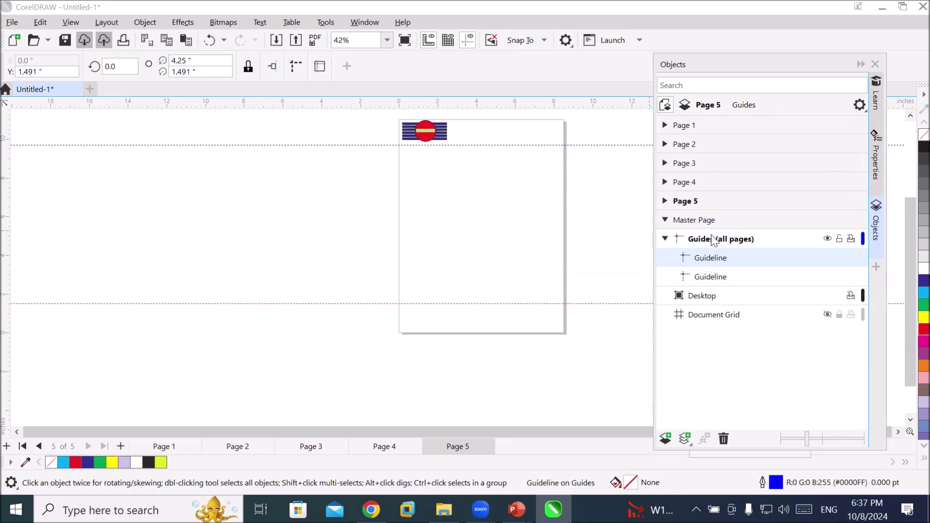
click(712, 240)
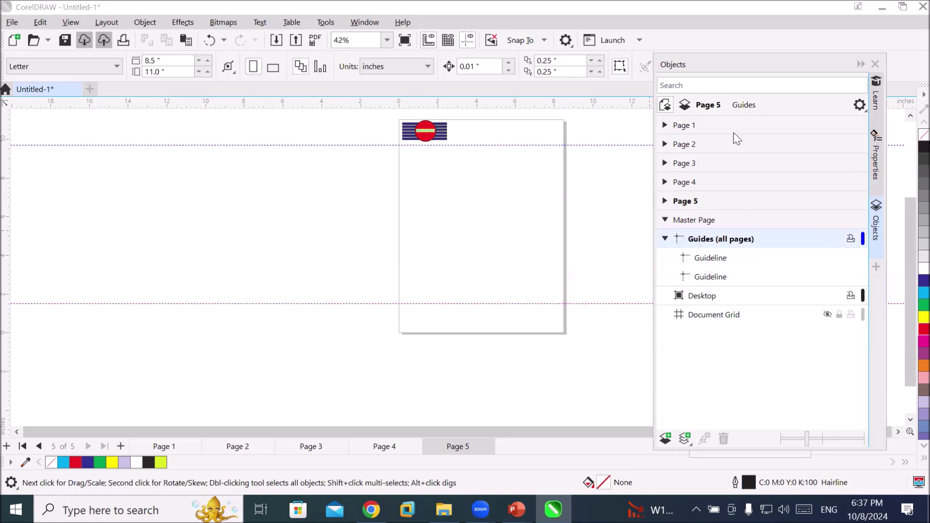
click(692, 127)
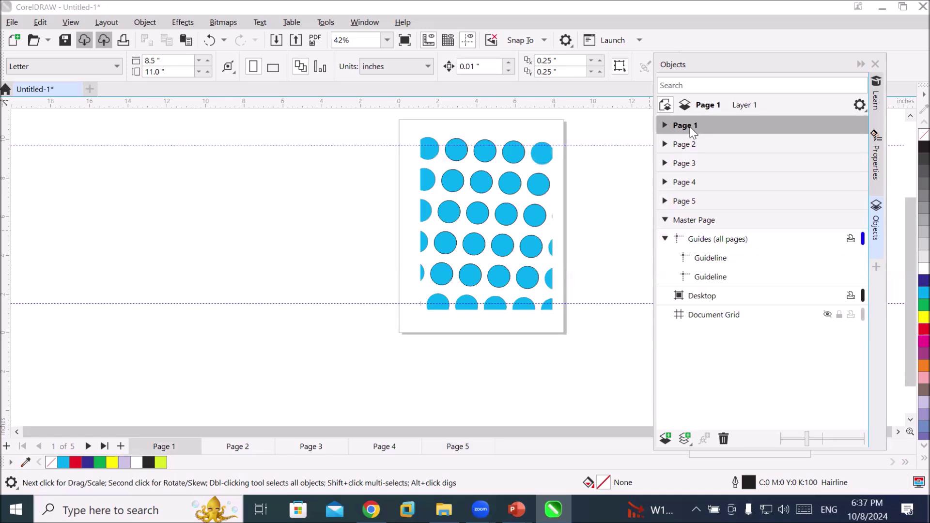
click(692, 146)
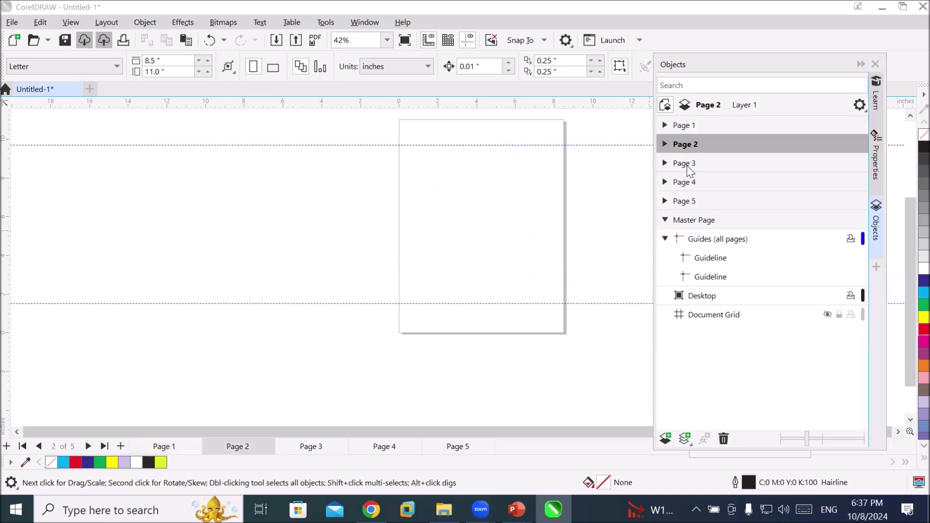
click(687, 166)
click(683, 188)
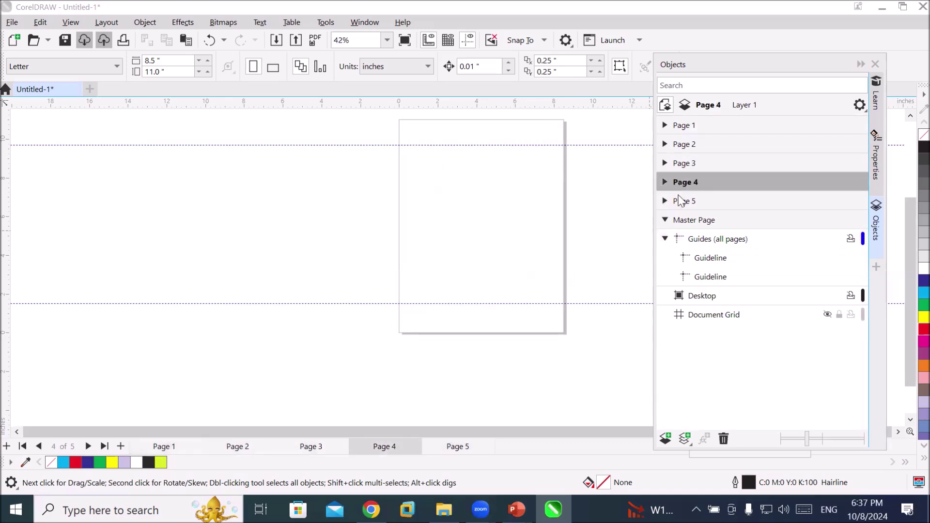
click(682, 204)
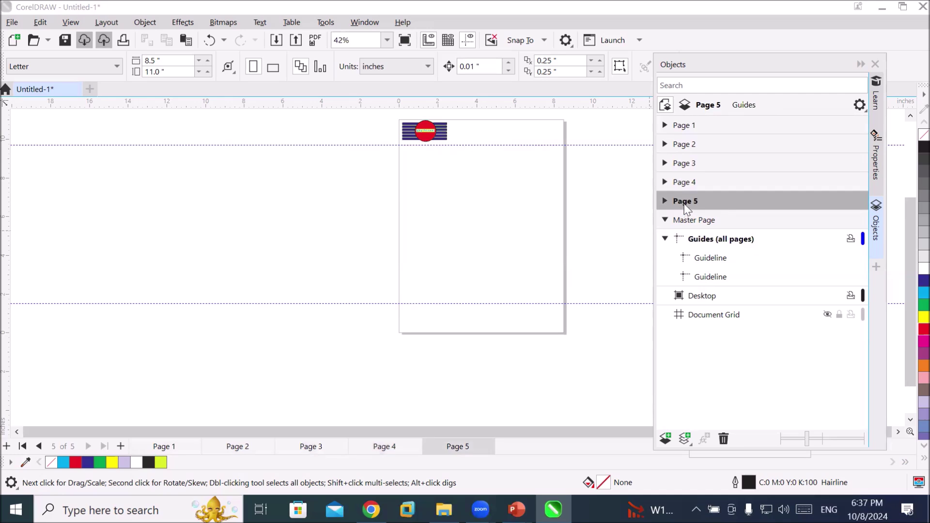
click(684, 184)
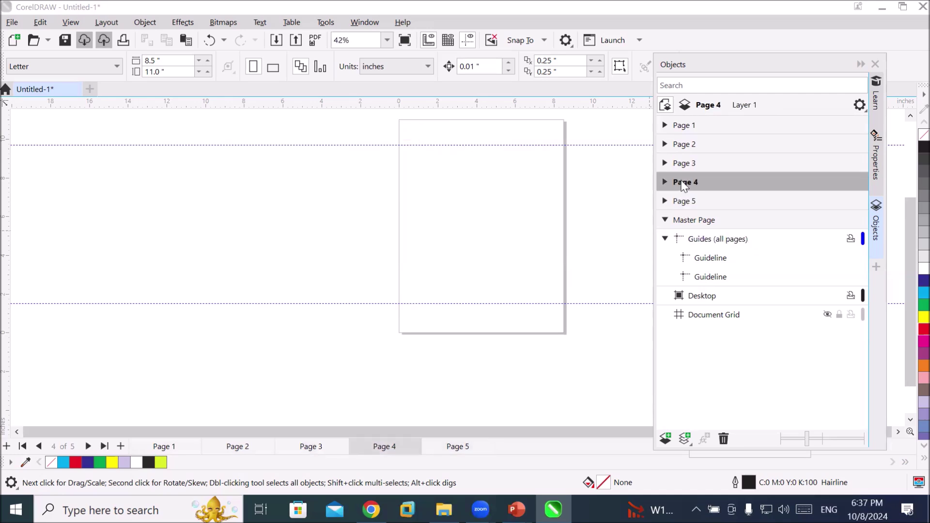
click(689, 168)
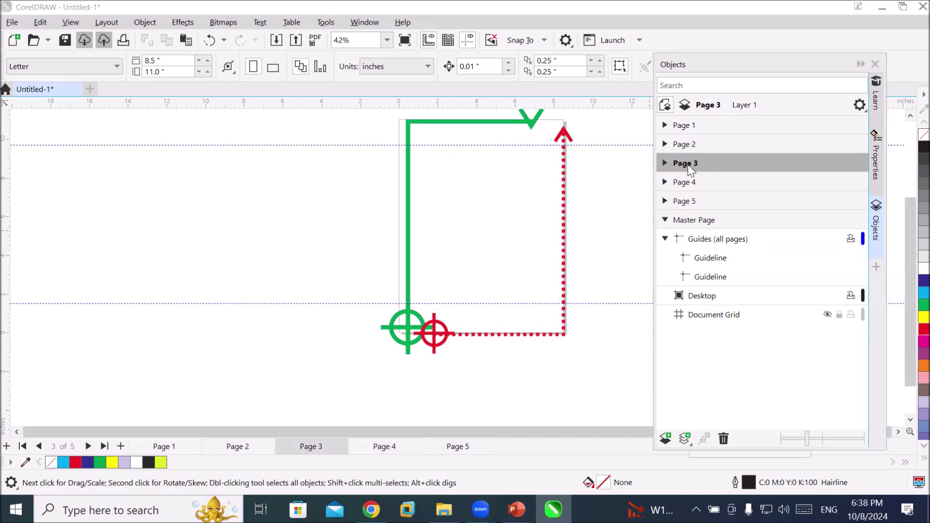
click(684, 207)
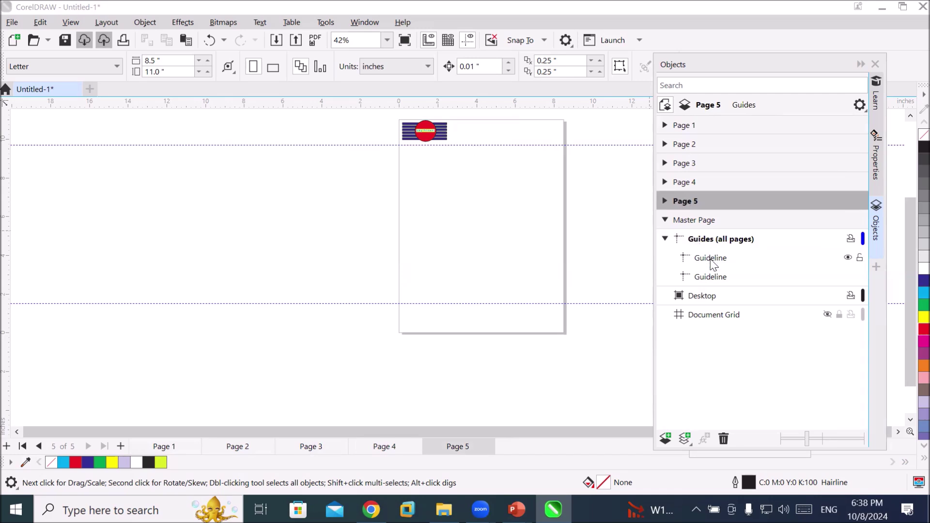
Select both guidelines under Guides (all pages) and delete them
click(710, 260)
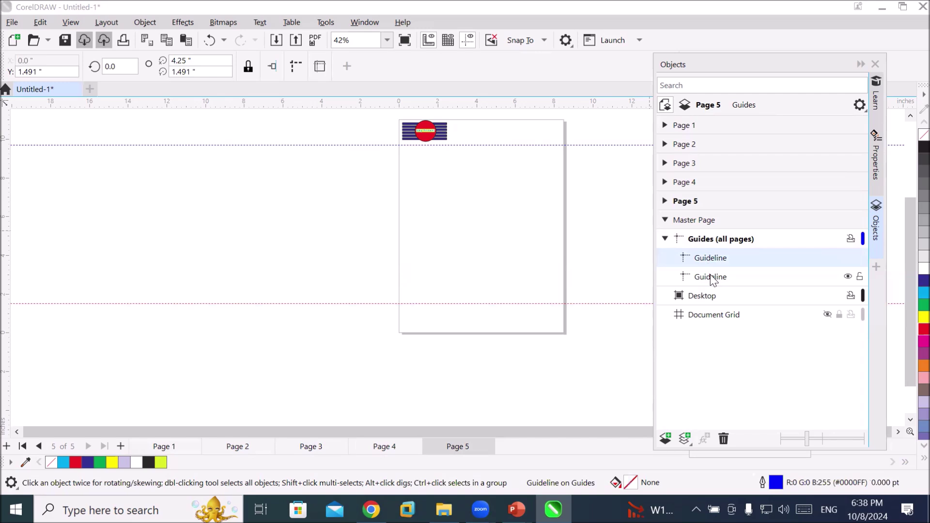
shift+click(711, 278)
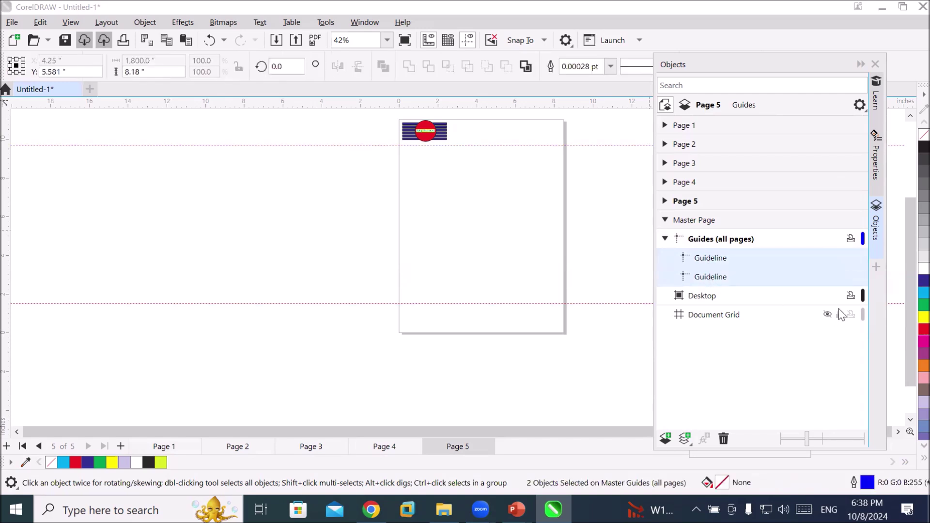
key(Delete)
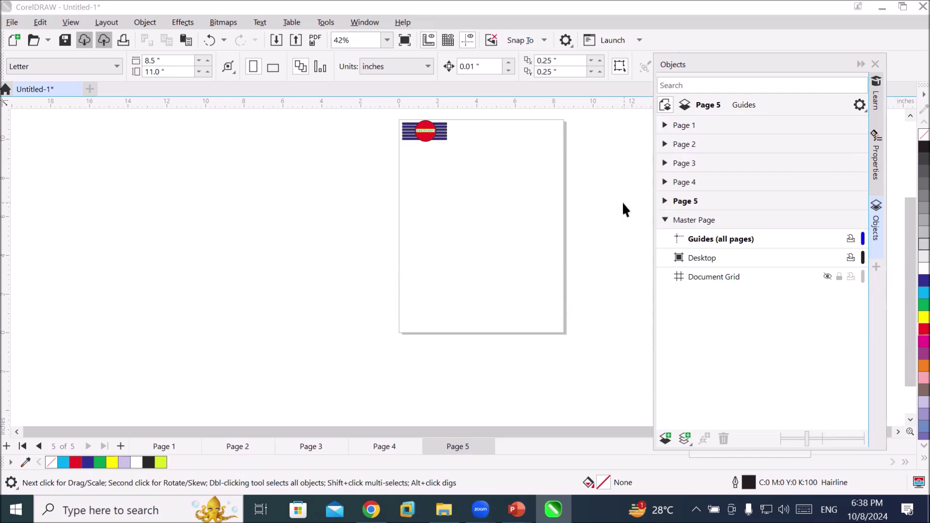
Activate Page 5's own Guides layer and add horizontal guidelines near the top and lower down
click(665, 201)
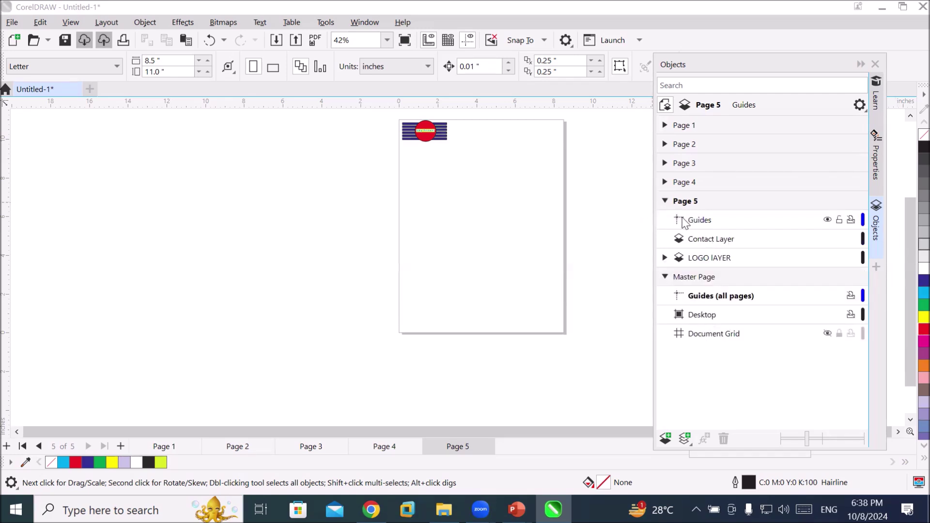
click(692, 221)
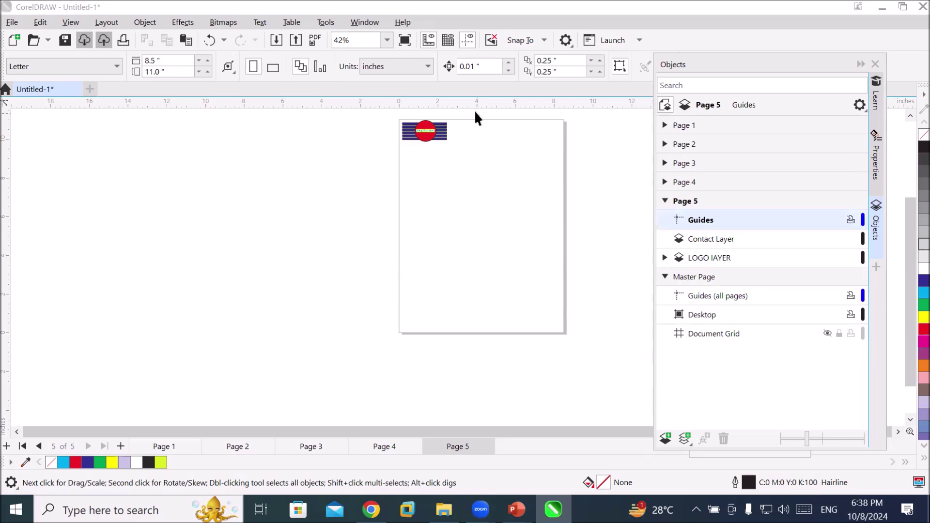
drag(471, 104, 479, 148)
drag(483, 107, 509, 304)
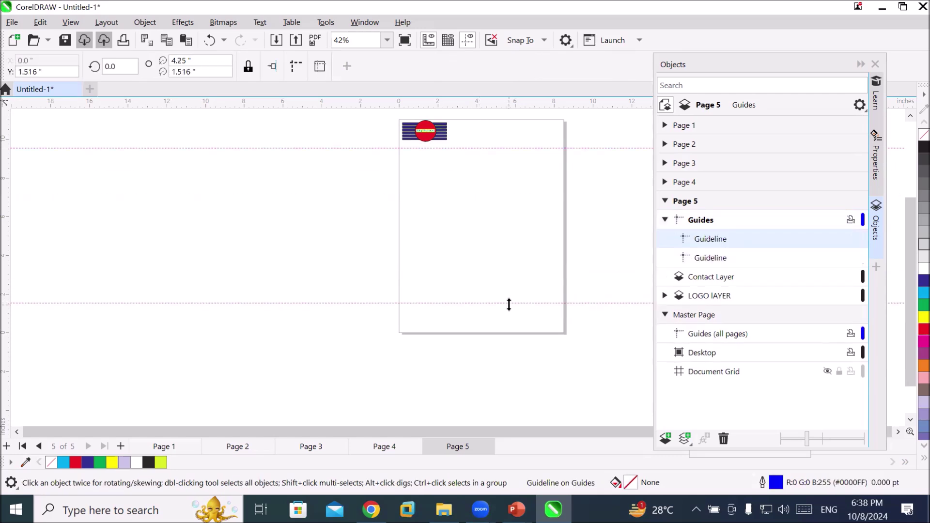
click(691, 205)
click(697, 226)
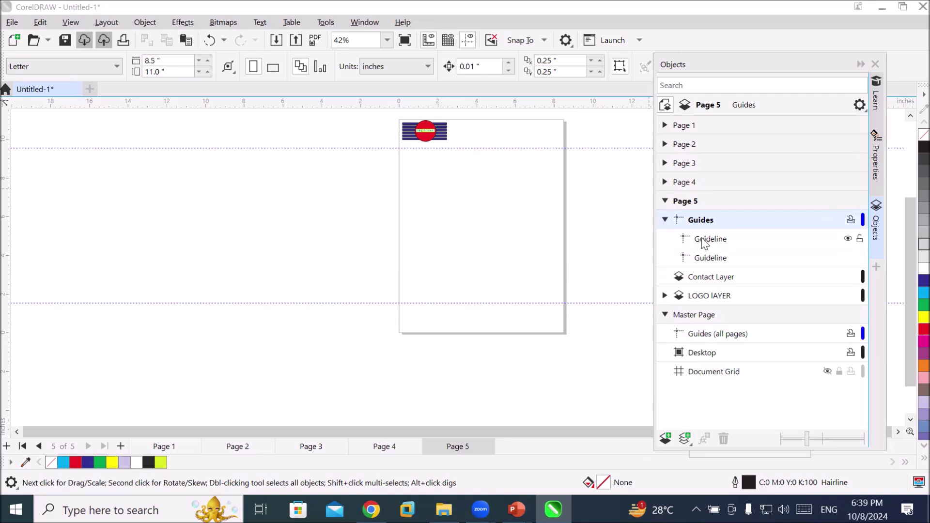
click(687, 180)
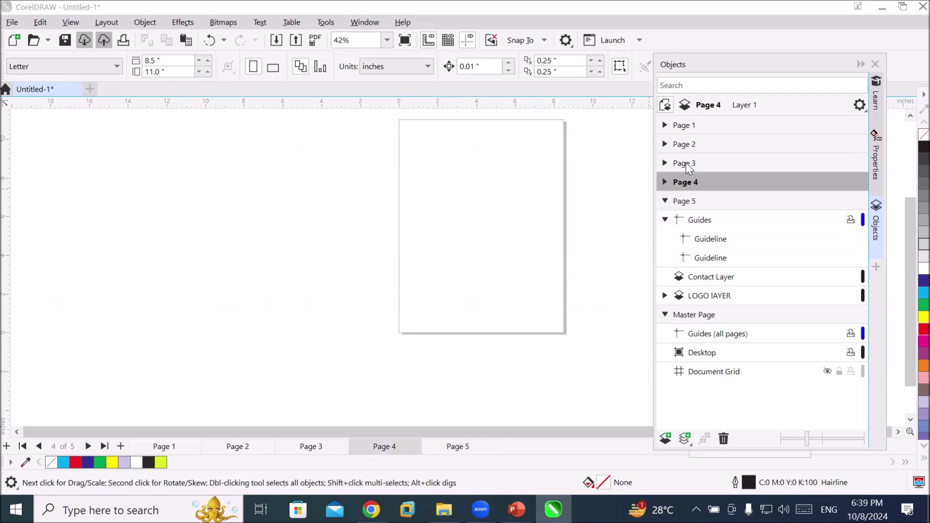
click(686, 163)
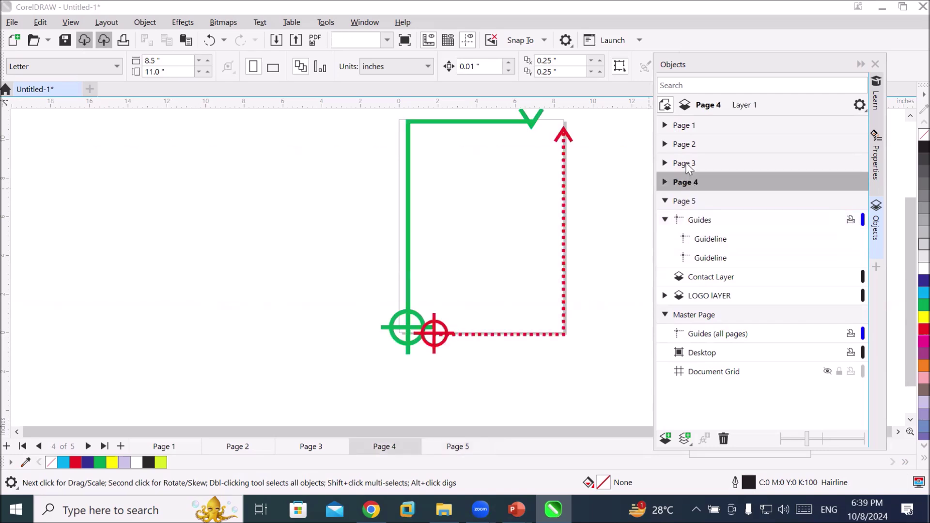
click(688, 129)
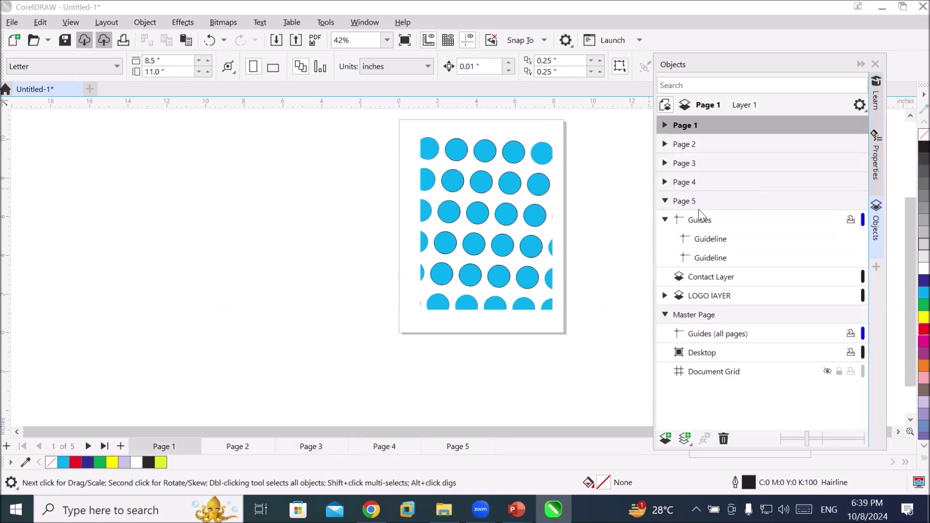
click(684, 203)
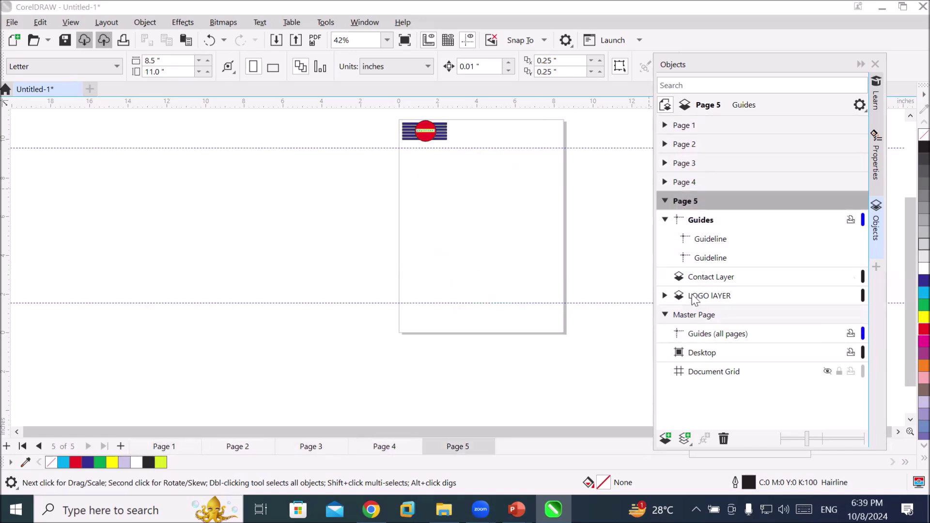
click(713, 242)
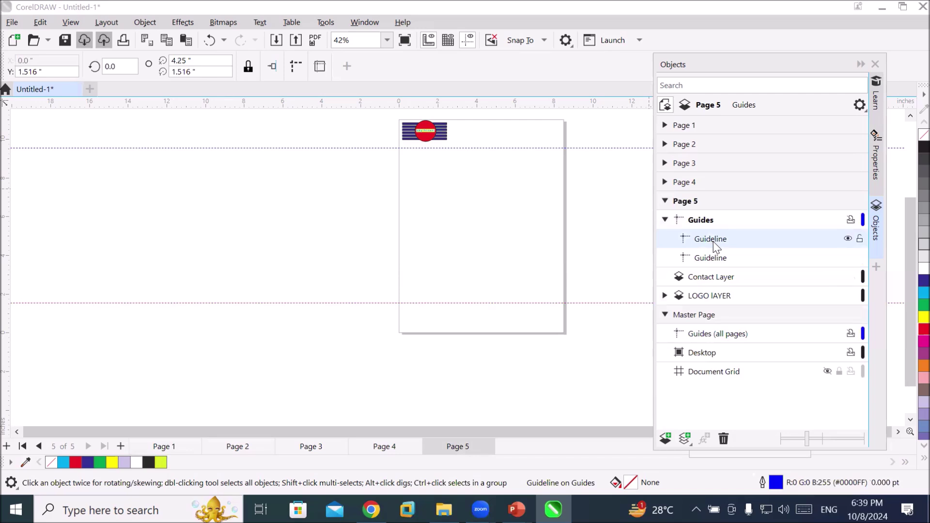
click(848, 240)
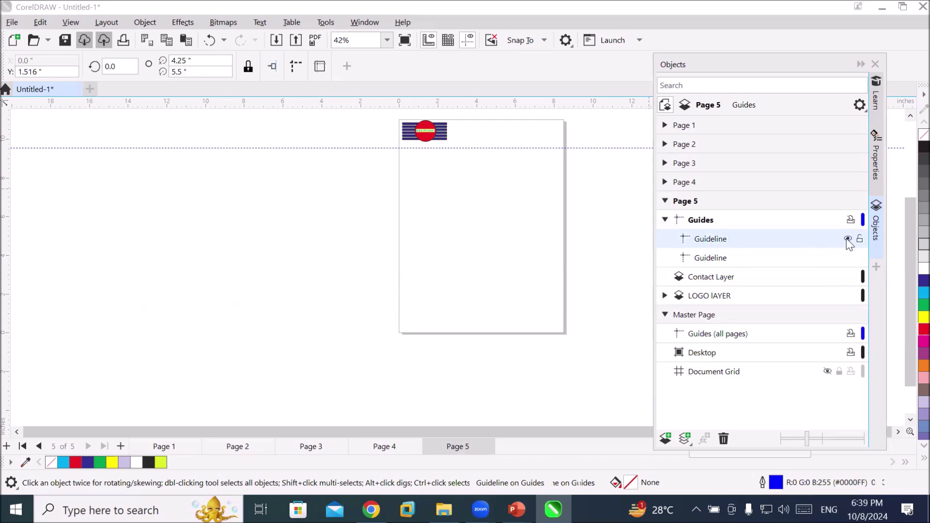
click(848, 240)
click(848, 240)
click(848, 240)
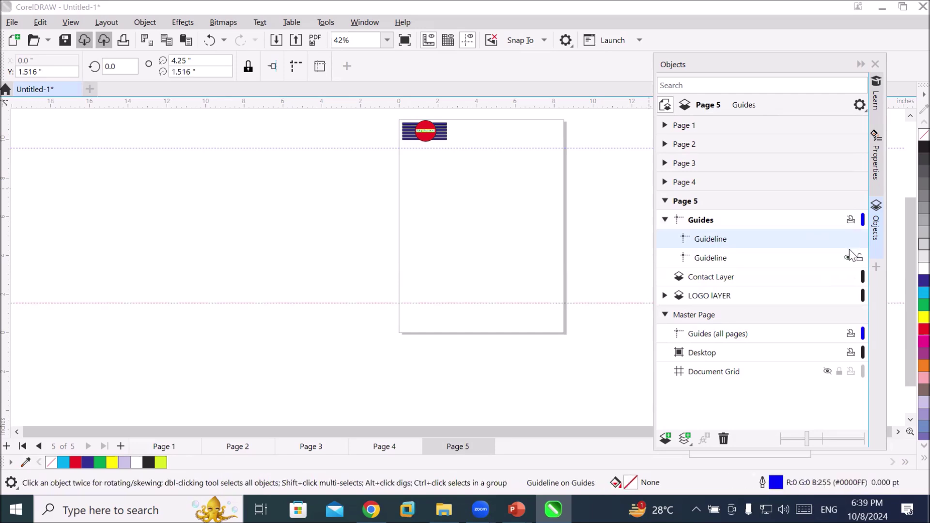
click(848, 257)
click(848, 258)
click(848, 258)
click(848, 258)
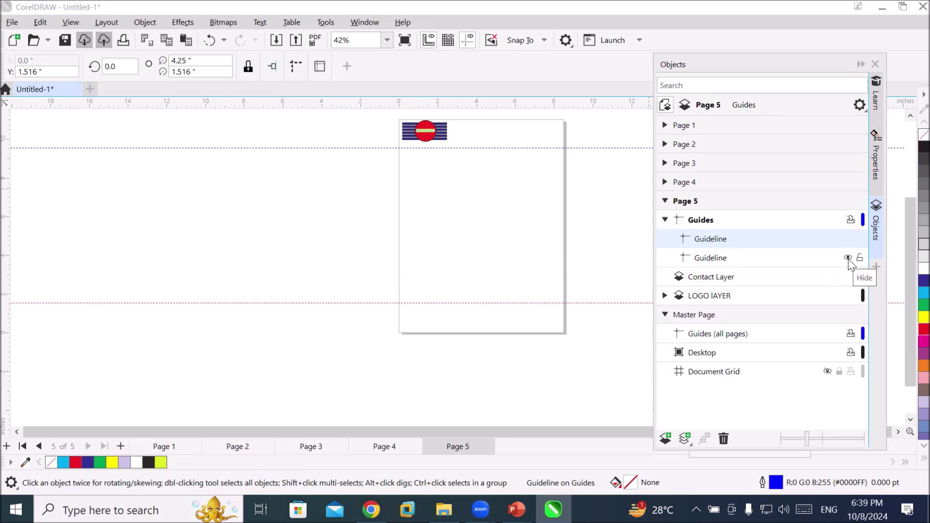
click(665, 219)
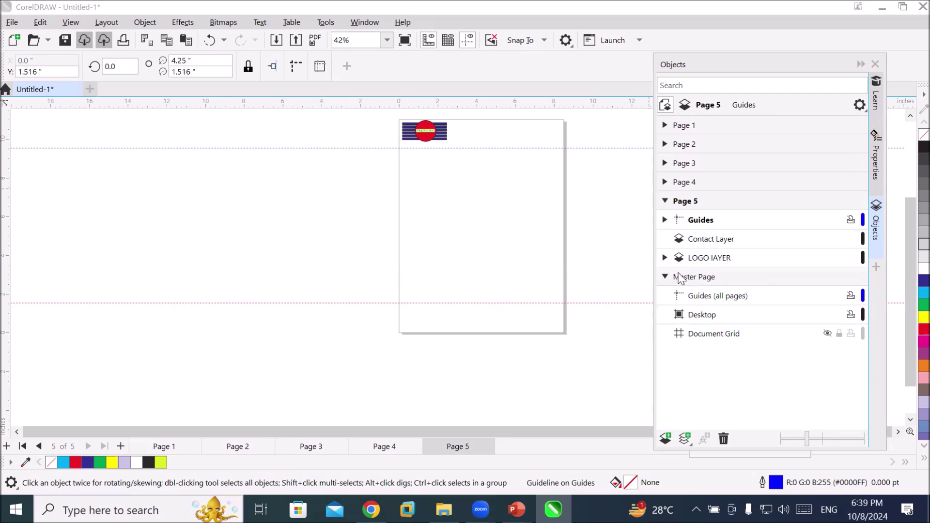
click(665, 219)
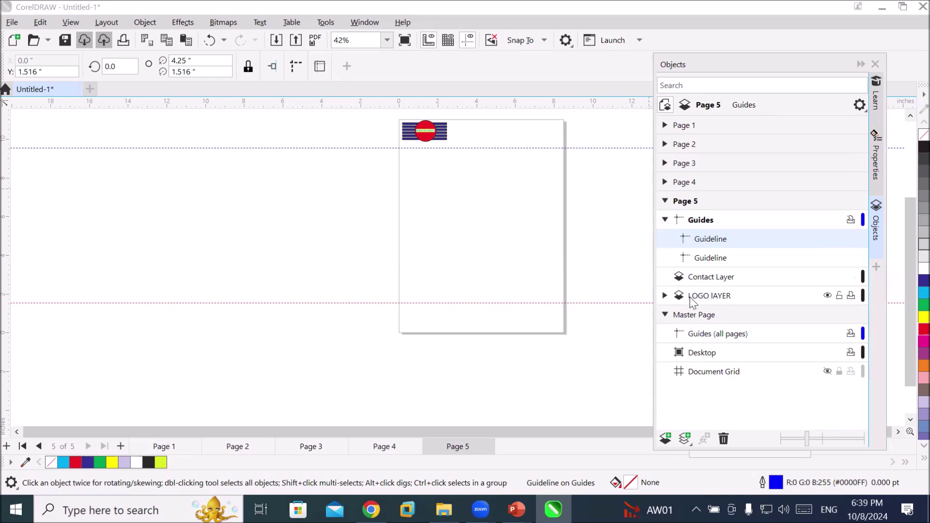
Switch between Contact Layer and LOGO LAYER, leaving LOGO LAYER active, then open the File menu
click(693, 300)
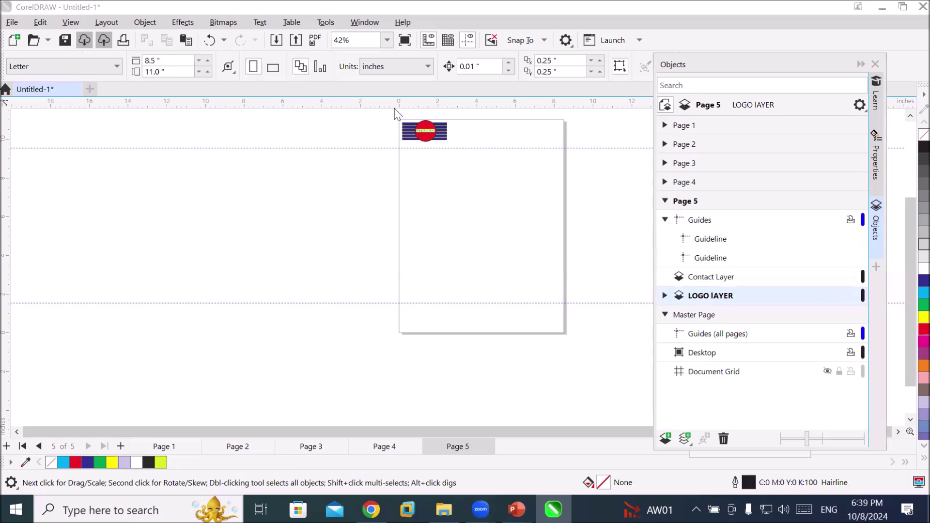
scroll(411, 107, up, 3)
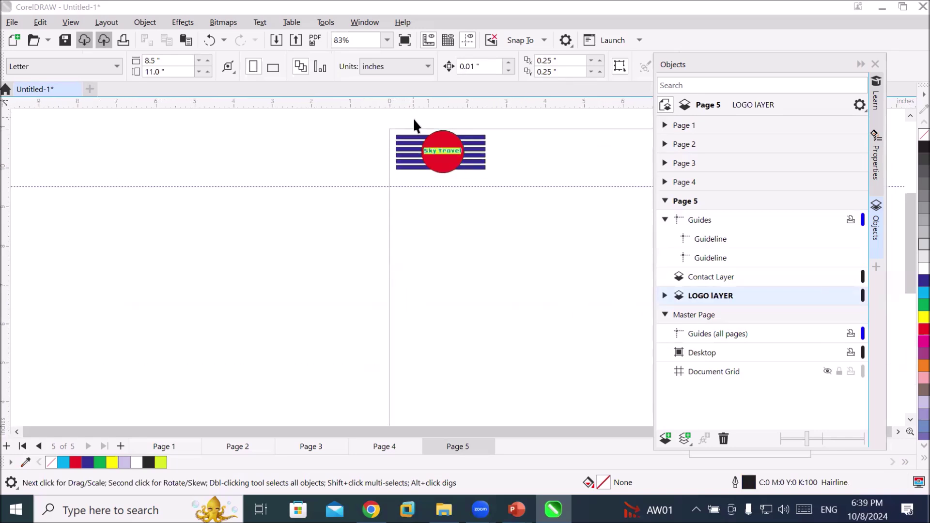
click(708, 281)
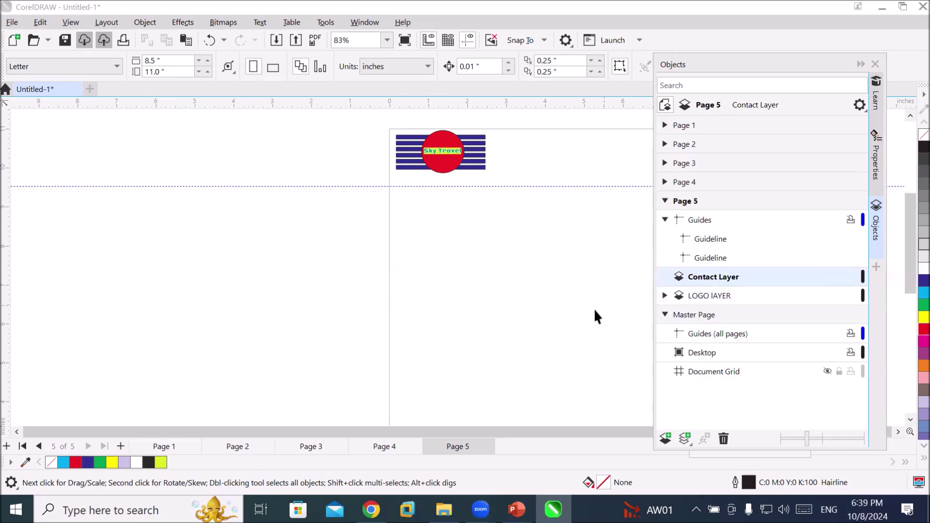
scroll(561, 370, down, 2)
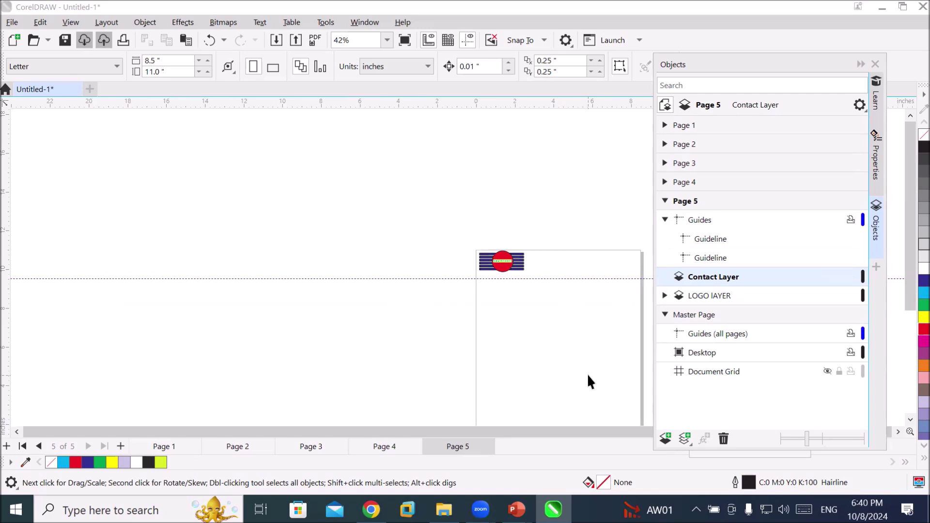
click(710, 298)
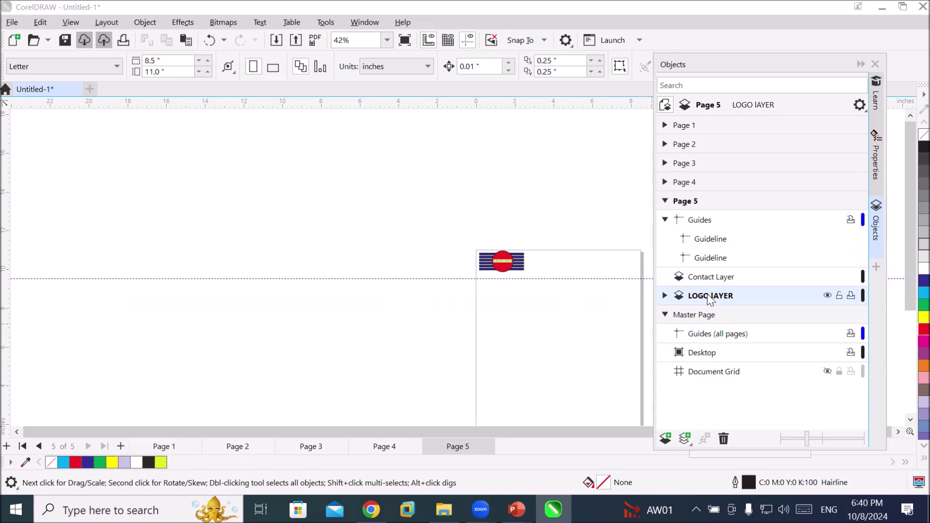
click(910, 420)
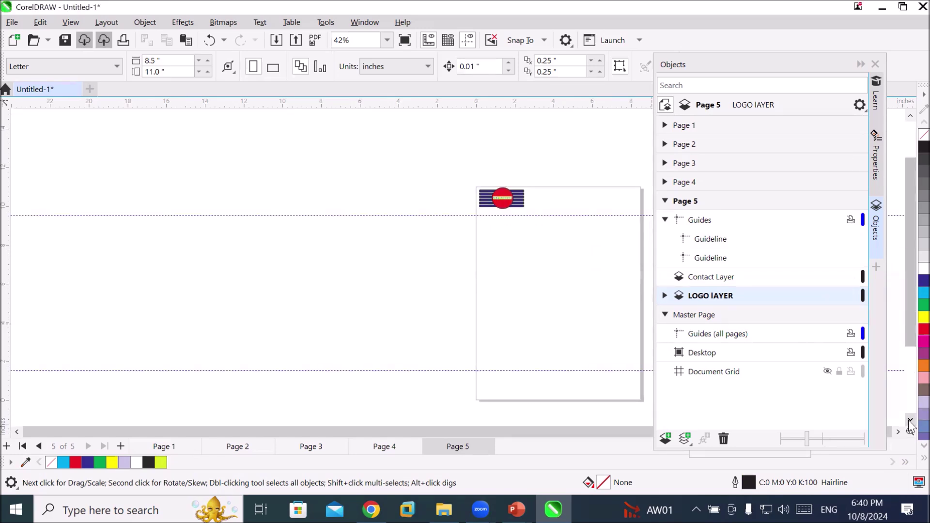
click(701, 281)
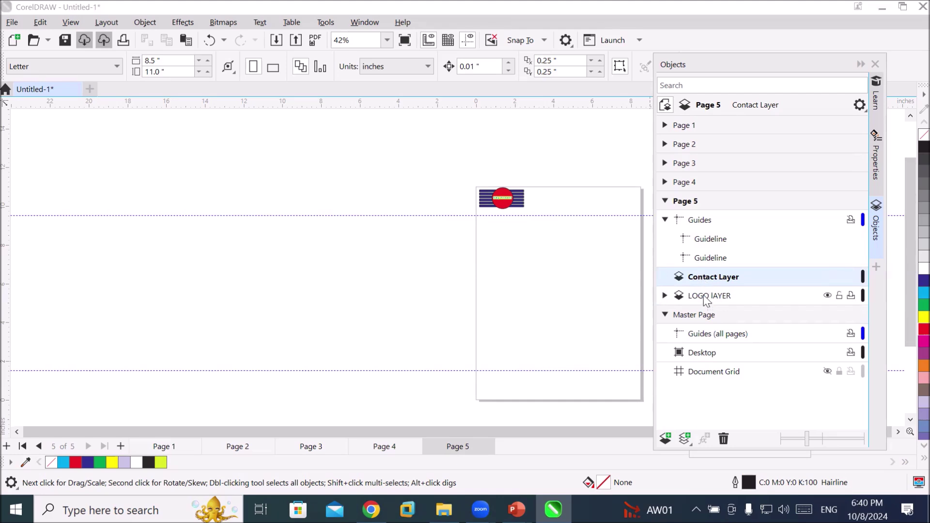
click(706, 303)
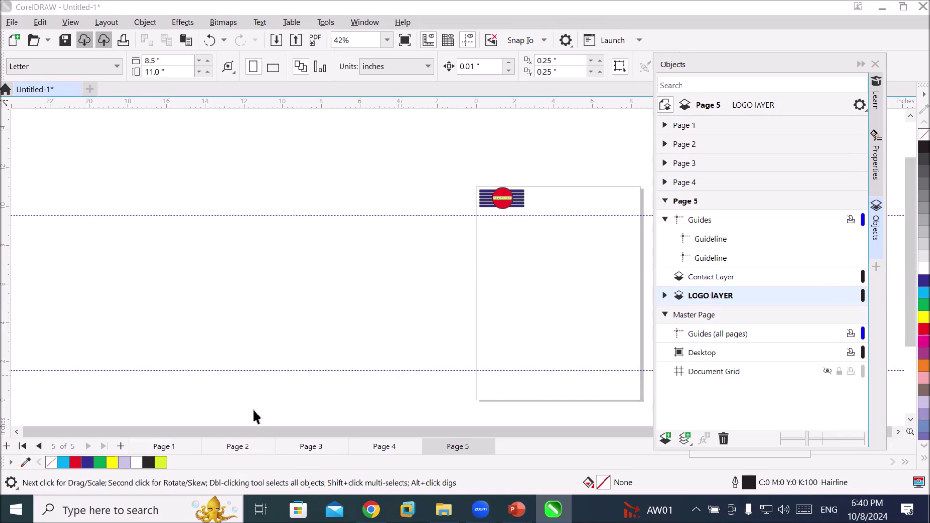
click(12, 22)
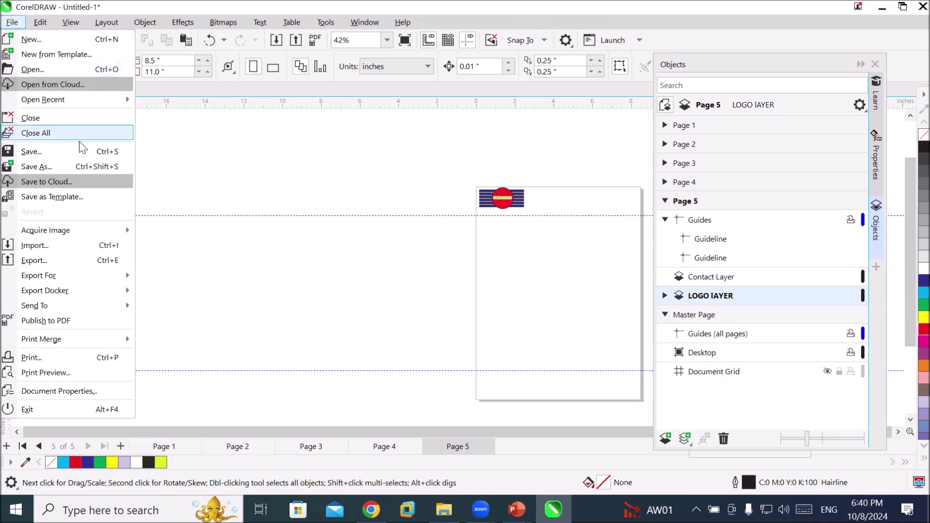
Import the internet globe and whatsapp icons from the Flaticon folder
click(88, 247)
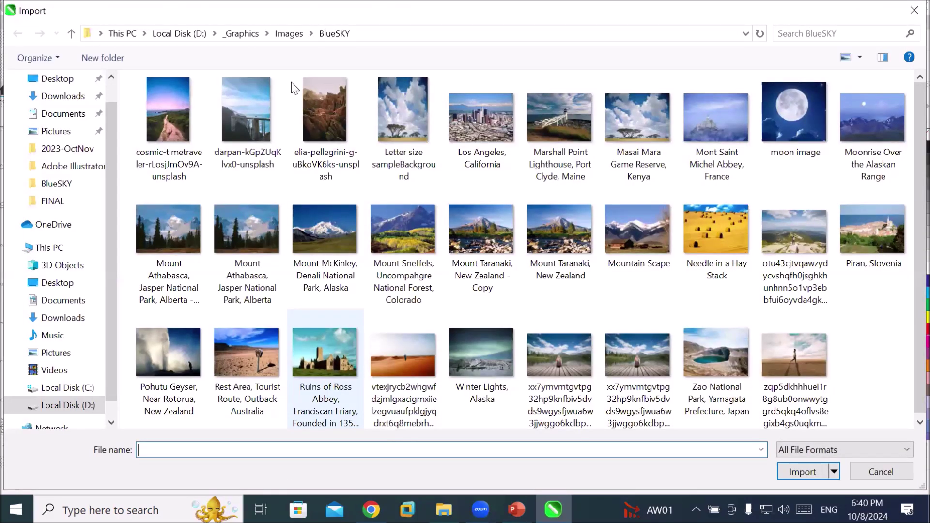
click(287, 34)
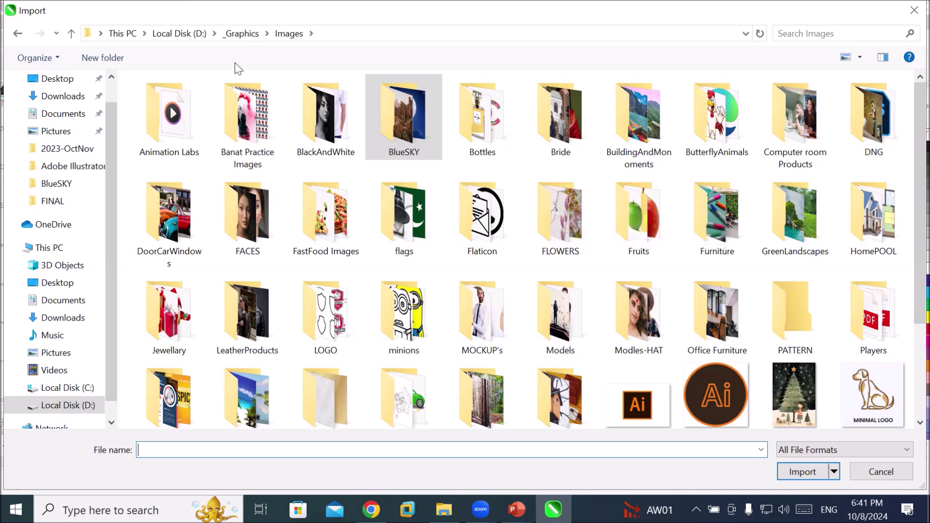
click(235, 42)
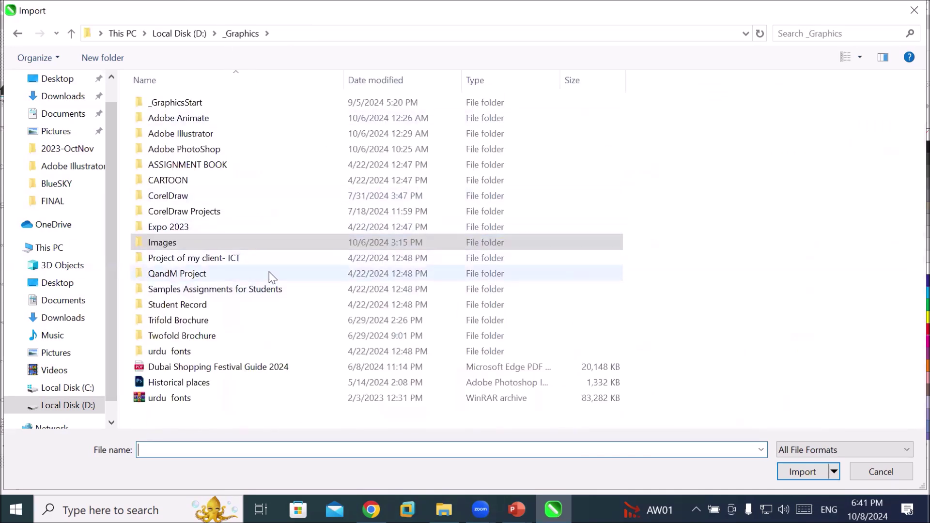
double_click(222, 247)
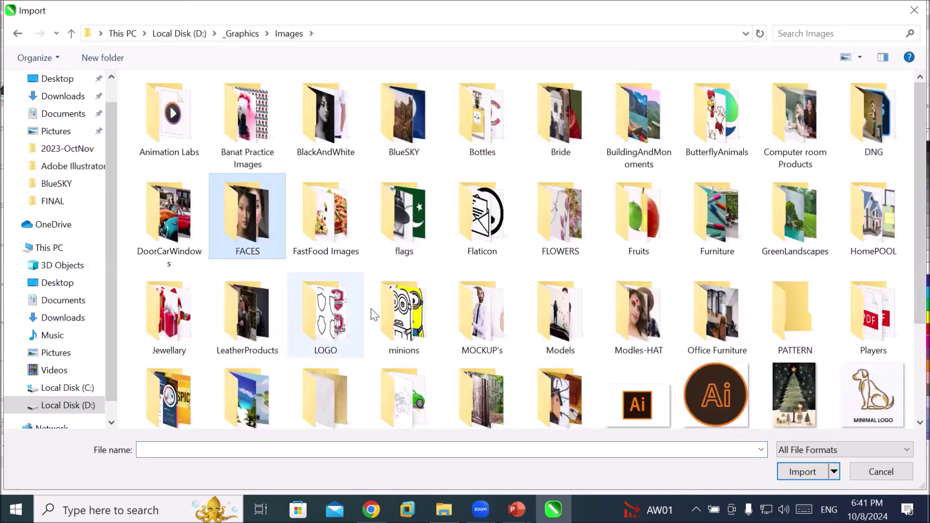
scroll(472, 377, down, 3)
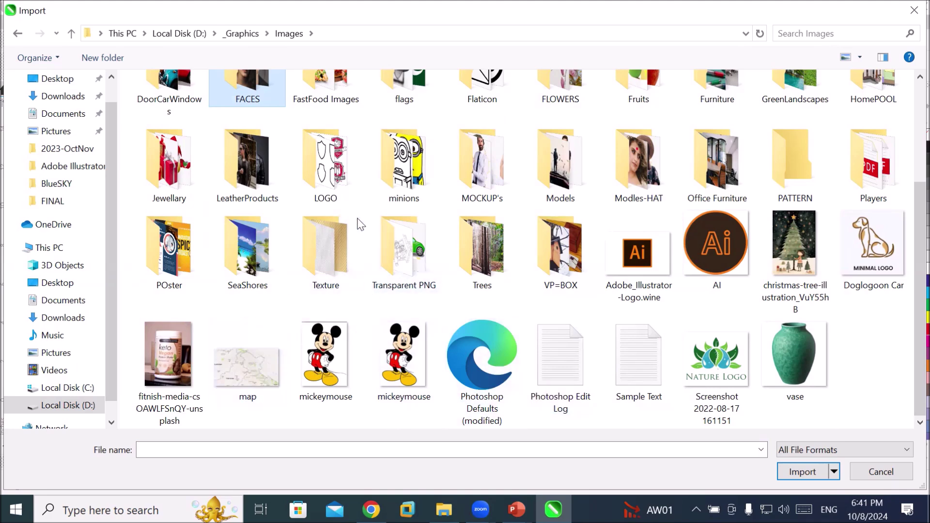
click(270, 184)
scroll(397, 228, up, 3)
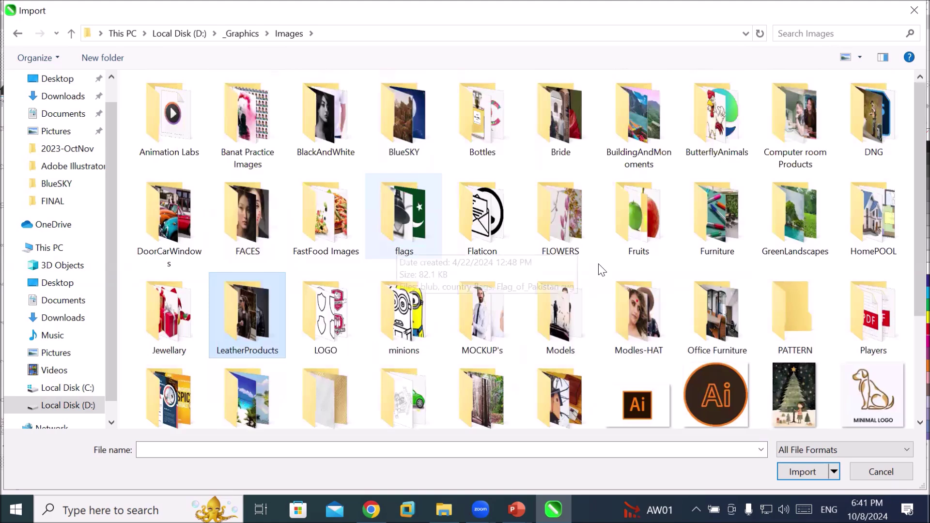
double_click(482, 216)
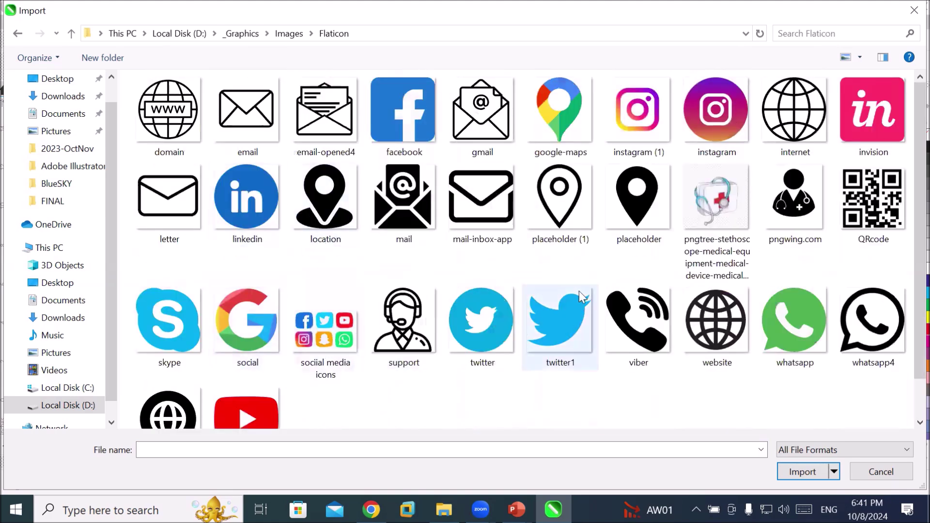
click(808, 320)
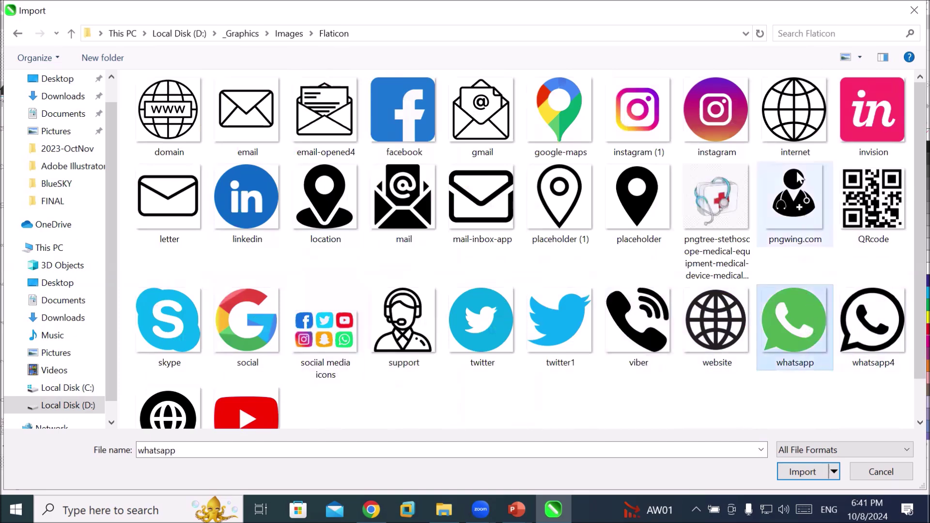
ctrl+click(793, 127)
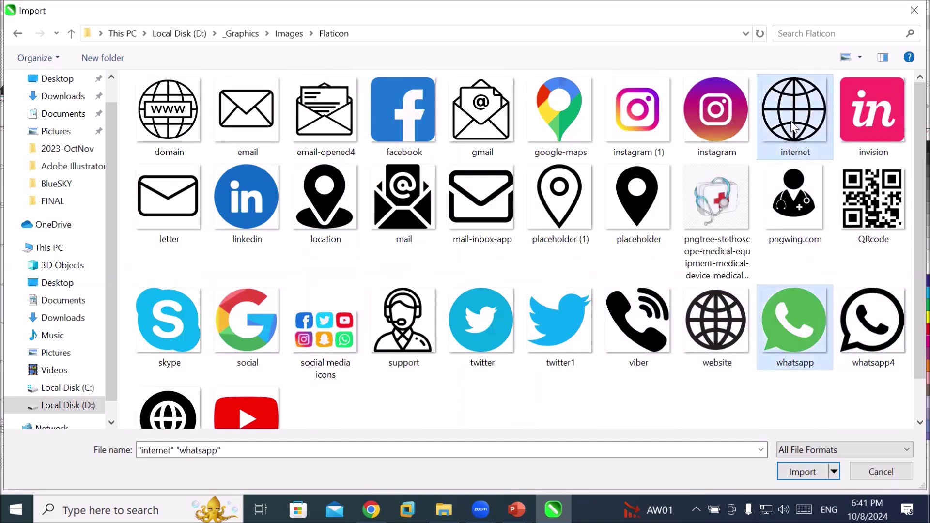
click(801, 473)
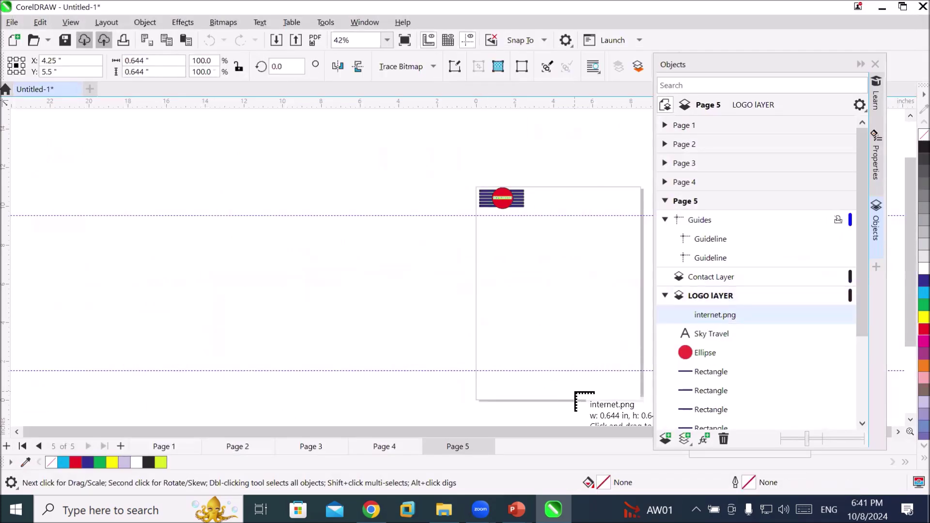
Place the globe icon at the bottom-left and a small whatsapp icon near the page bottom
scroll(579, 392, up, 2)
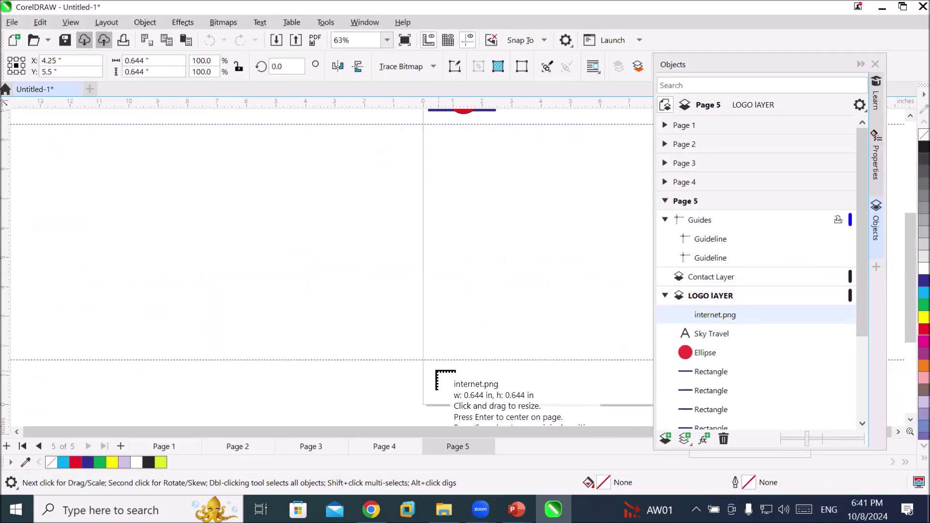
click(432, 371)
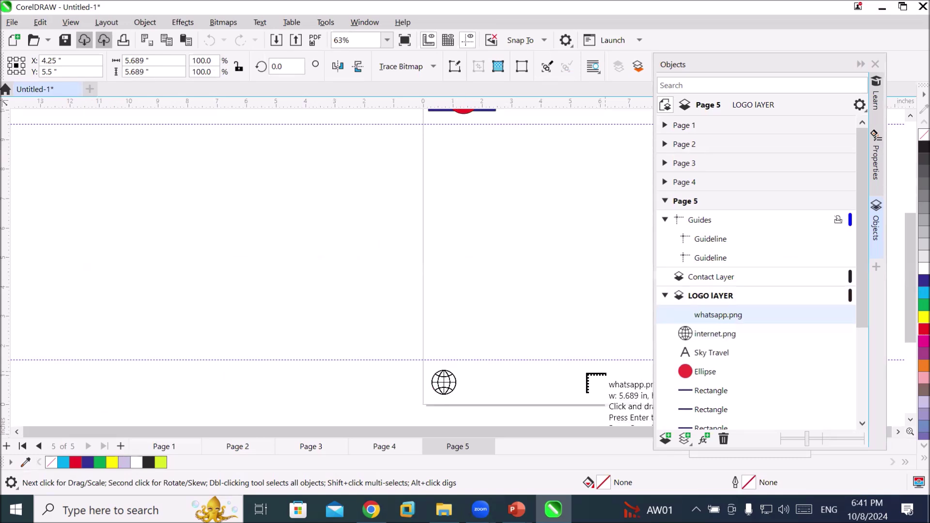
drag(552, 373, 578, 399)
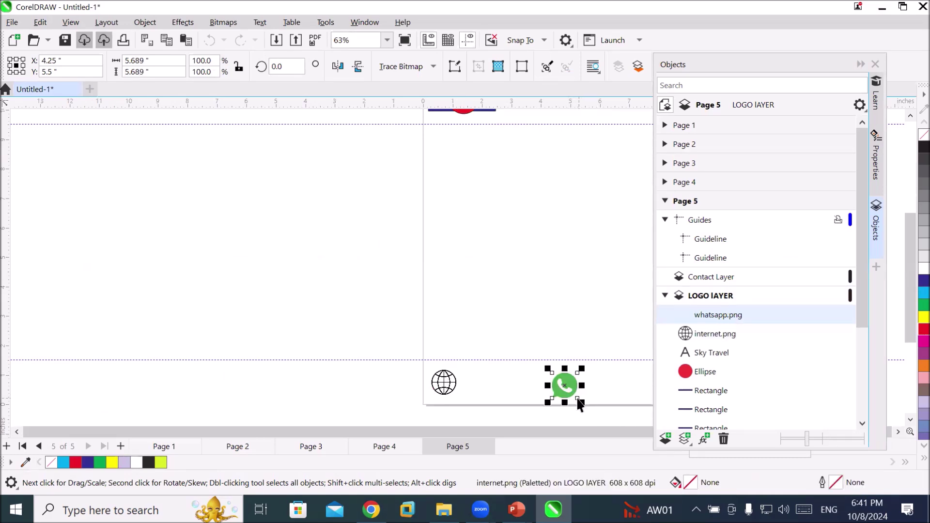
click(566, 406)
Select both icons in the Objects docker and move them into Contact Layer
click(565, 387)
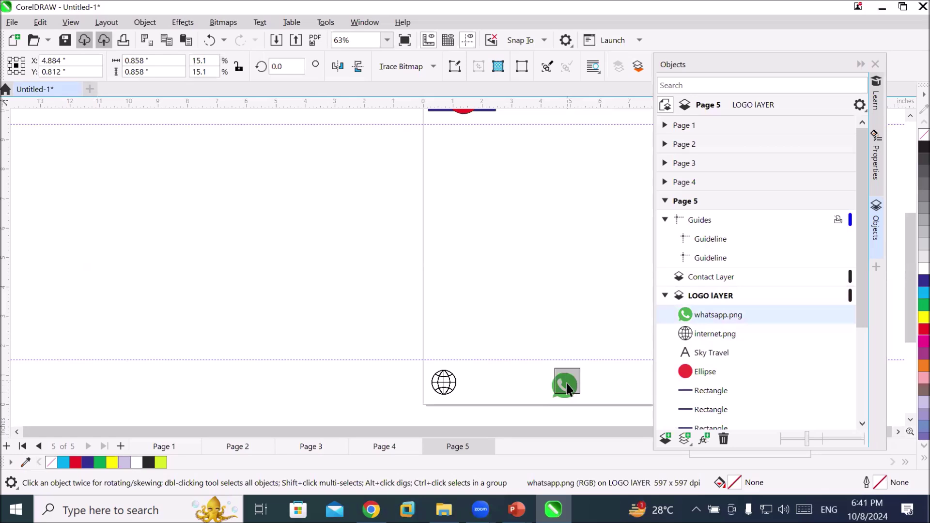
click(712, 297)
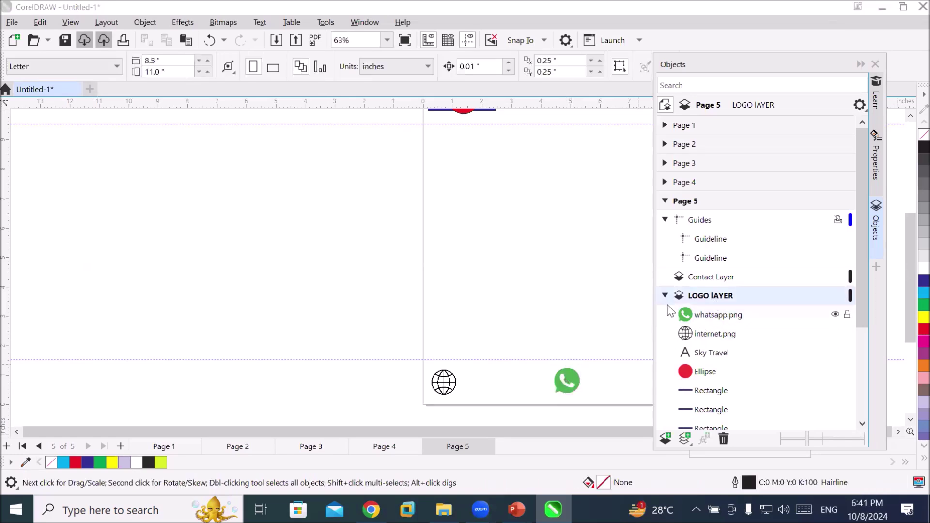
click(695, 336)
click(701, 319)
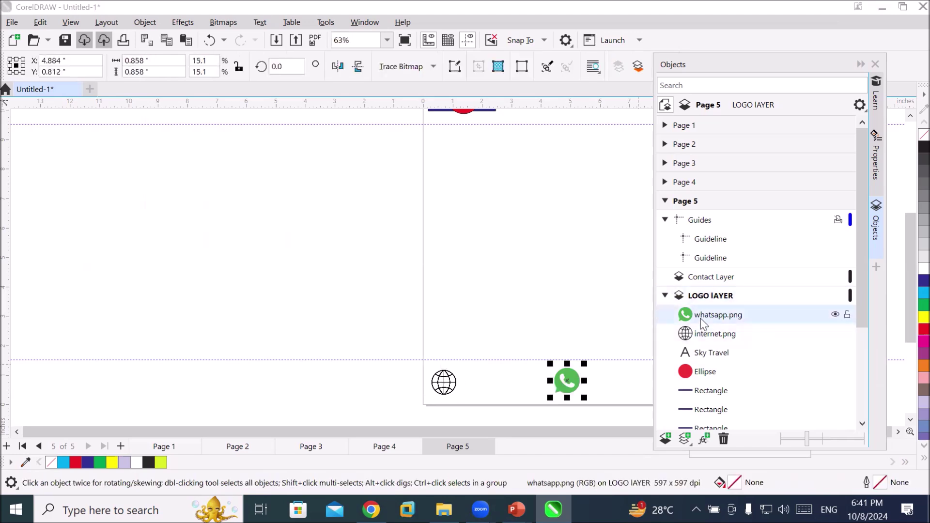
click(698, 336)
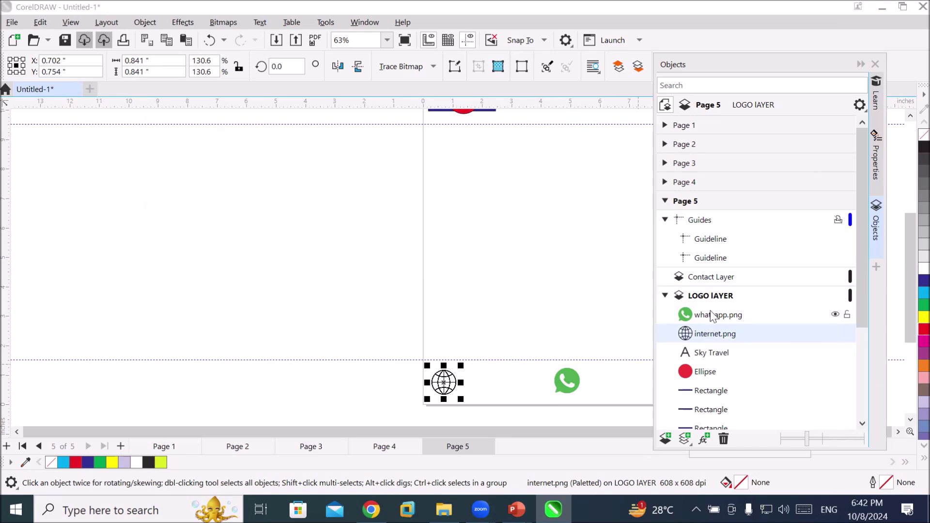
shift+click(724, 316)
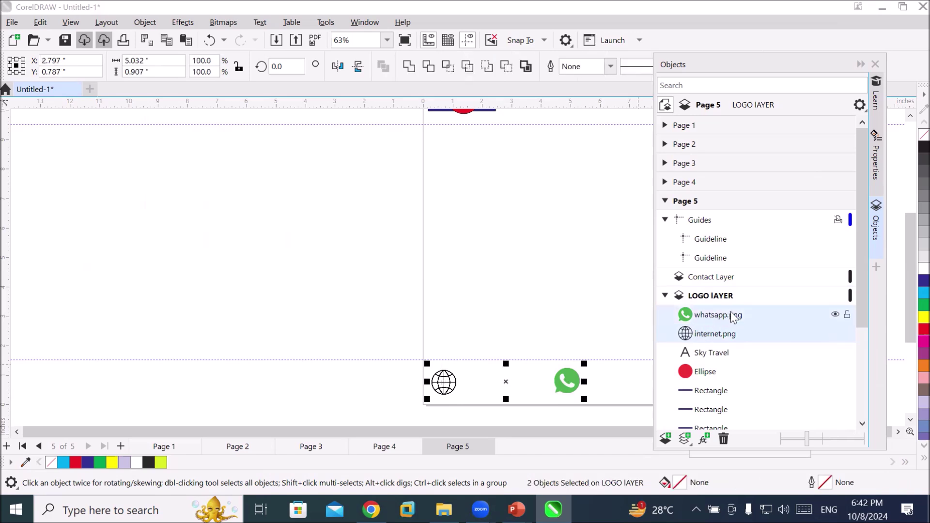
drag(731, 315, 724, 282)
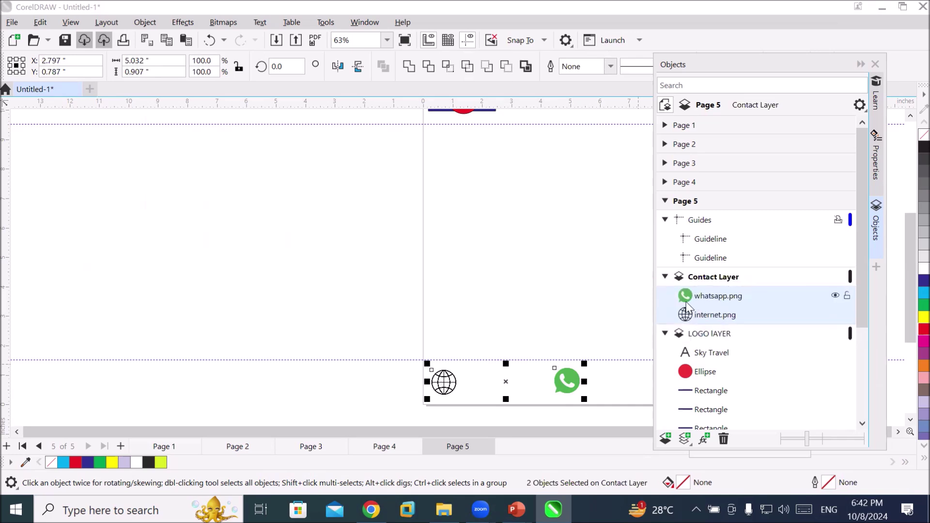
Collapse the Contact Layer and LOGO LAYER contents and make LOGO LAYER active
click(665, 277)
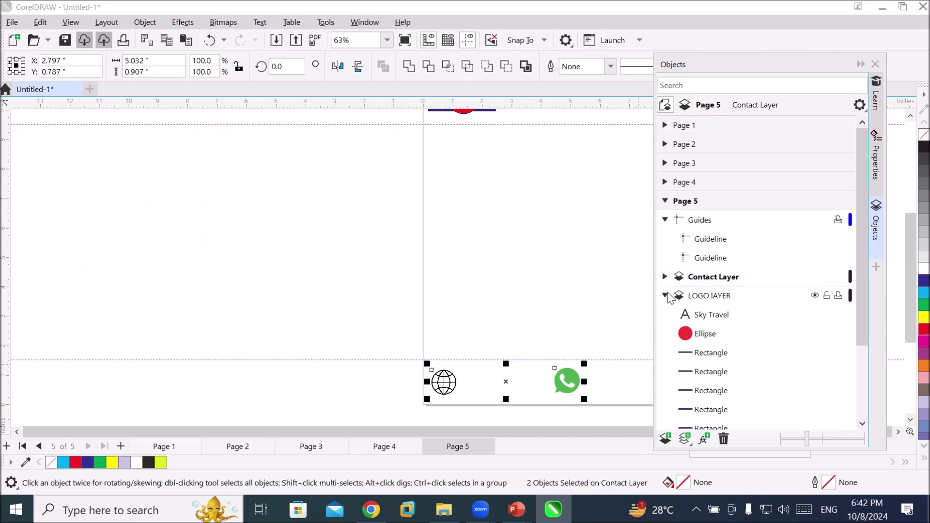
click(664, 295)
scroll(591, 240, down, 2)
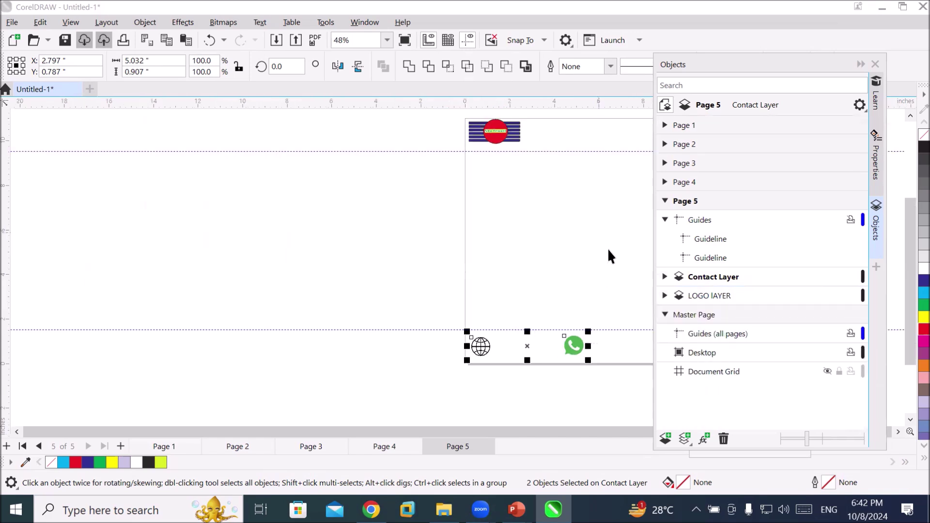
click(704, 300)
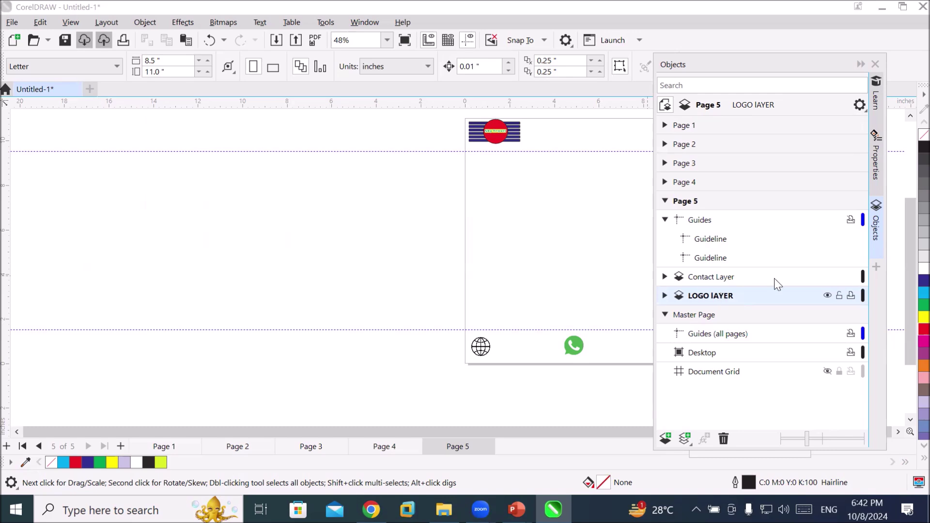
Hide the LOGO LAYER and add a new layer to page 5
click(828, 296)
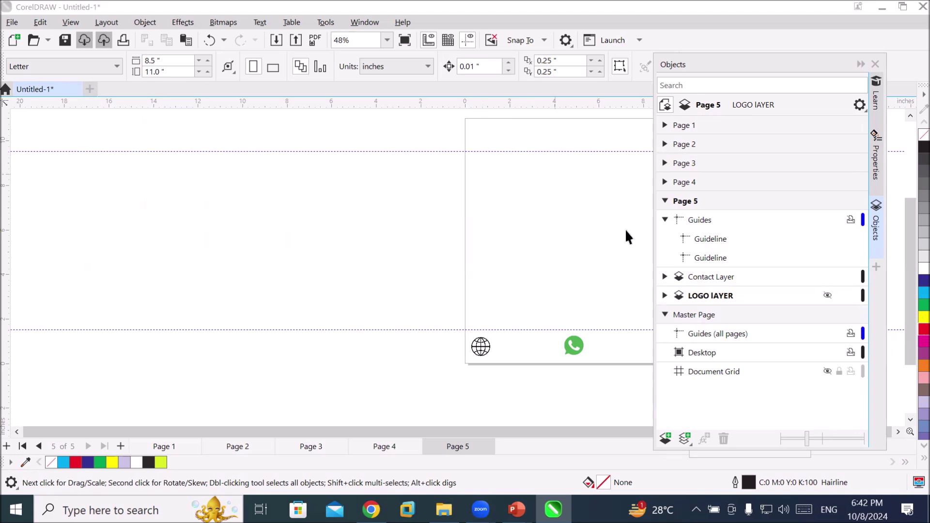
click(693, 301)
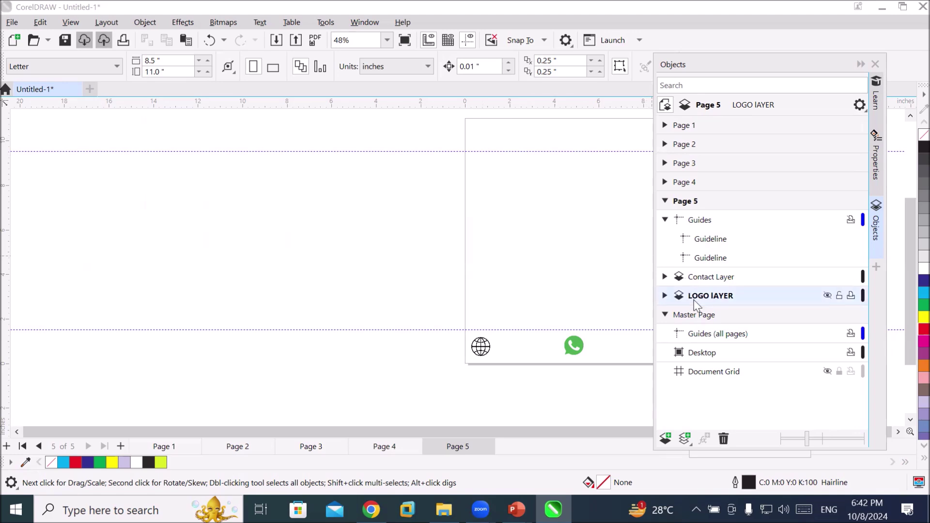
click(663, 440)
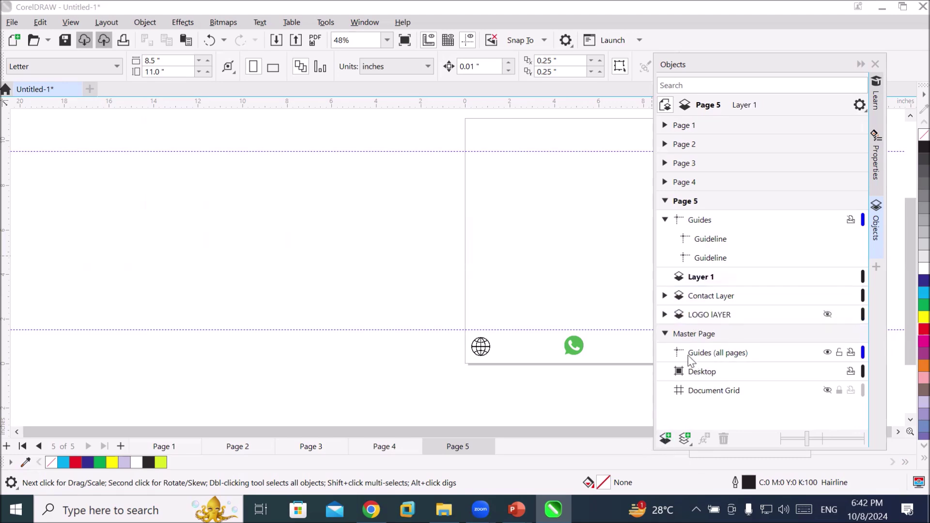
Rename the new Layer 1 to '2nd Logo'
double_click(699, 279)
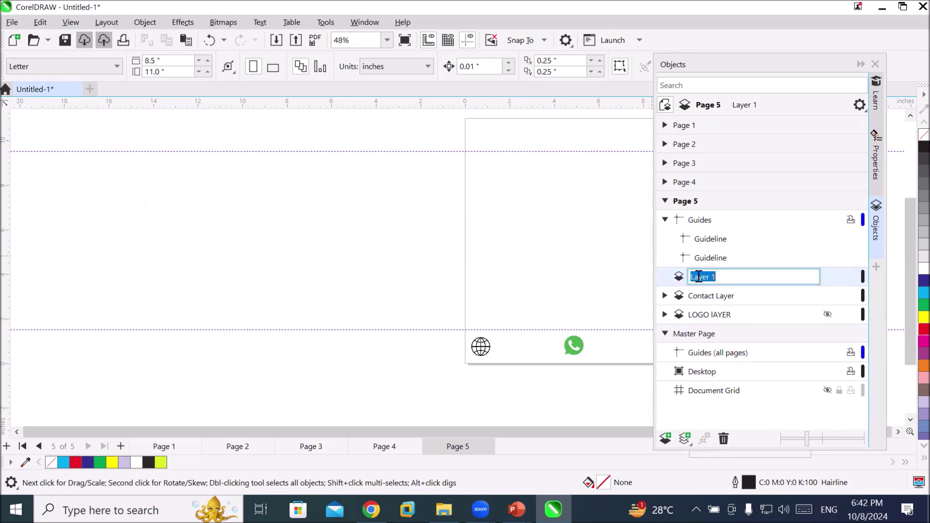
text(2nd LOgo)
key(BackSpace)
key(BackSpace)
key(BackSpace)
text(ogo)
key(Return)
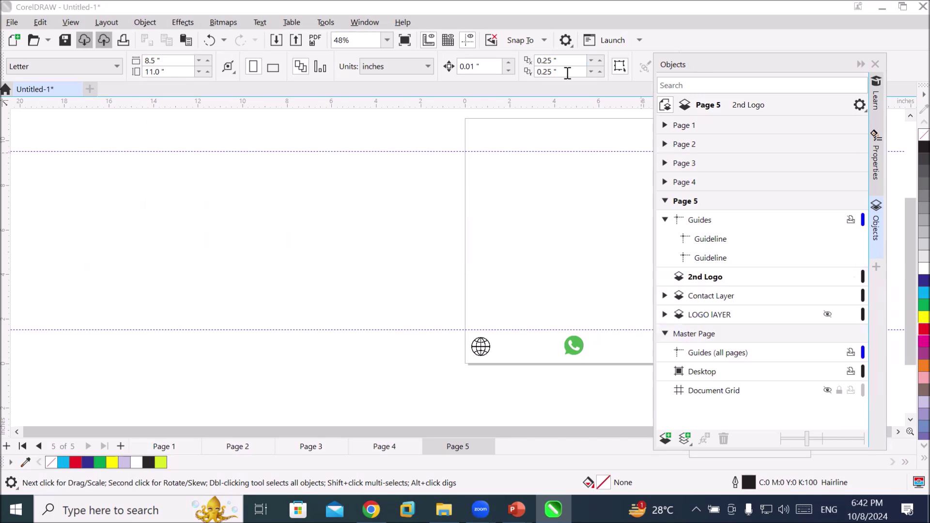
scroll(595, 114, up, 5)
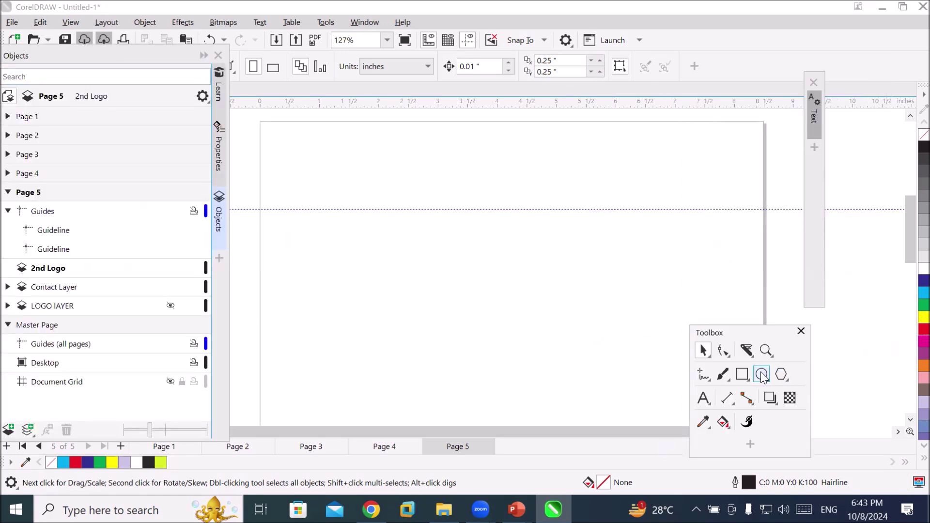
Draw a circle near the page's top-left and type 'ST' beside it
click(762, 375)
drag(275, 134, 346, 205)
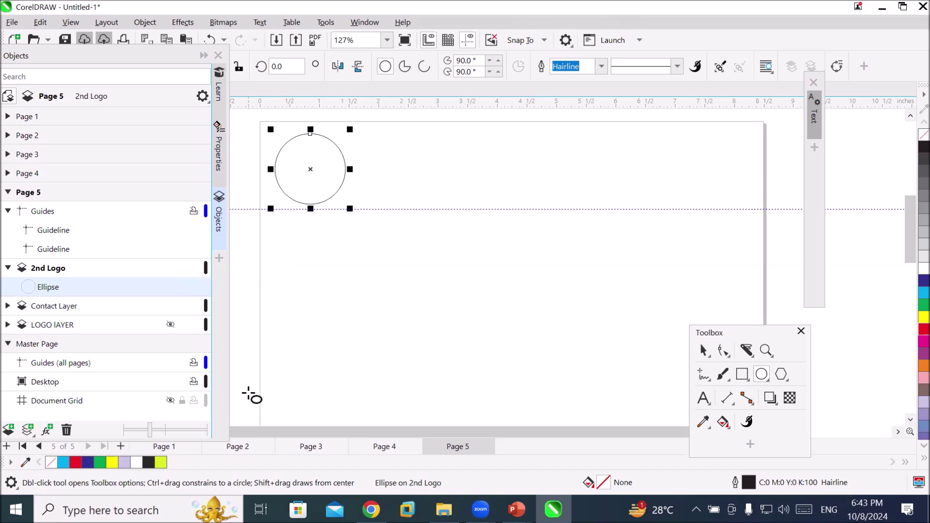
click(704, 398)
click(387, 164)
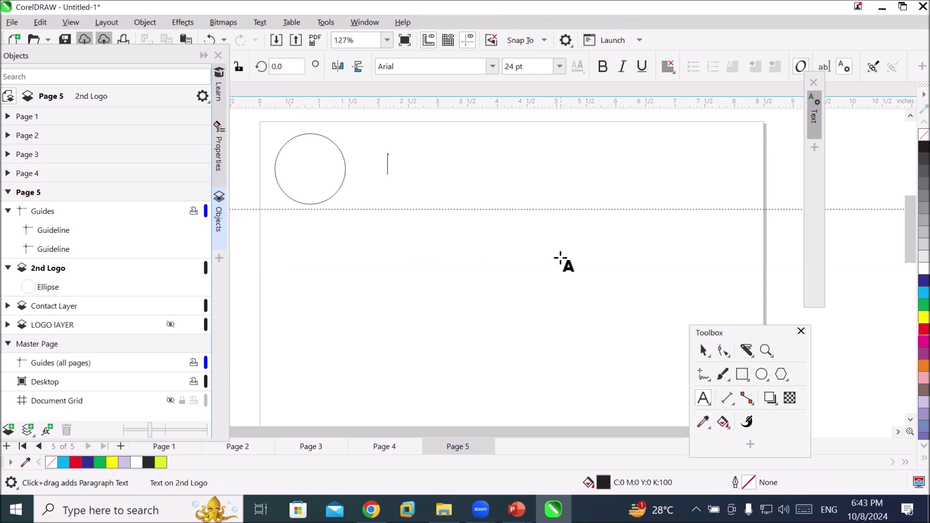
text(ST)
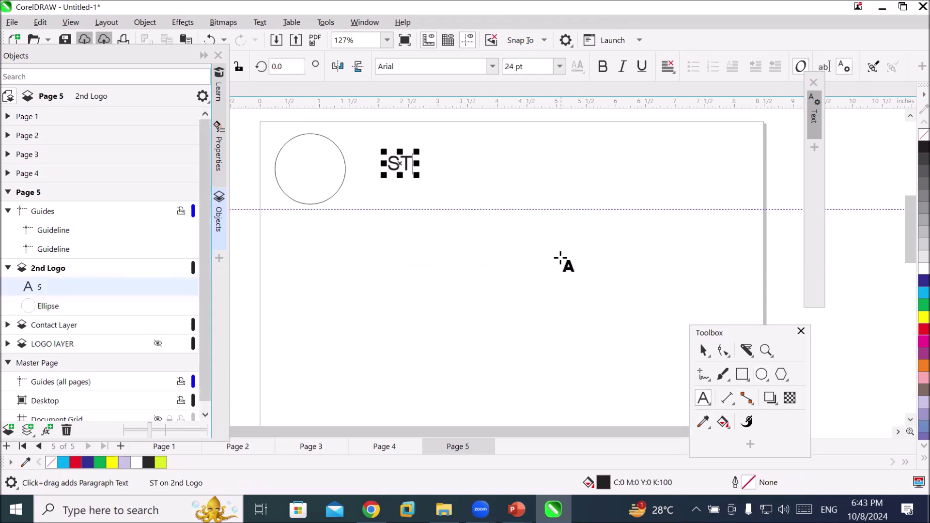
Enlarge the ST text to about 45 pt and move it inside the circle
mouse_move(419, 177)
mouse_down()
mouse_move(435, 193)
mouse_move(427, 189)
mouse_up()
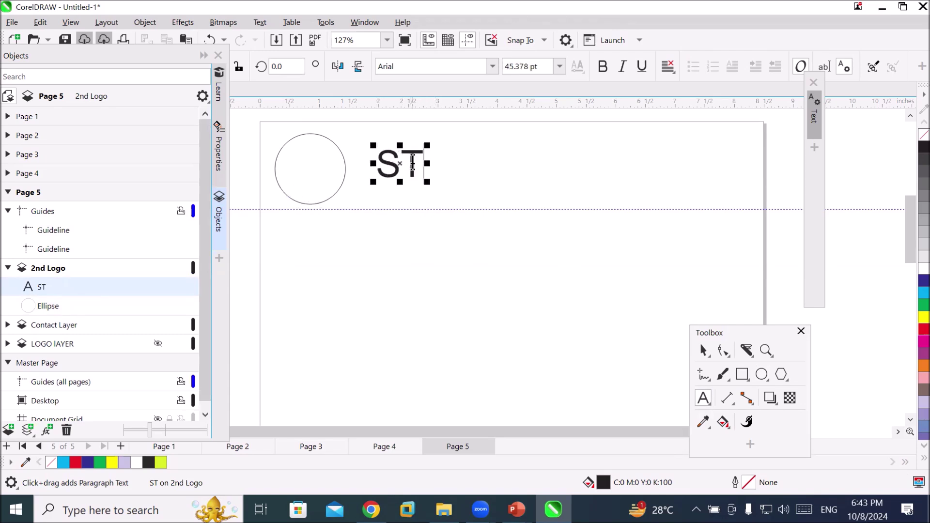
click(704, 350)
drag(408, 166, 321, 171)
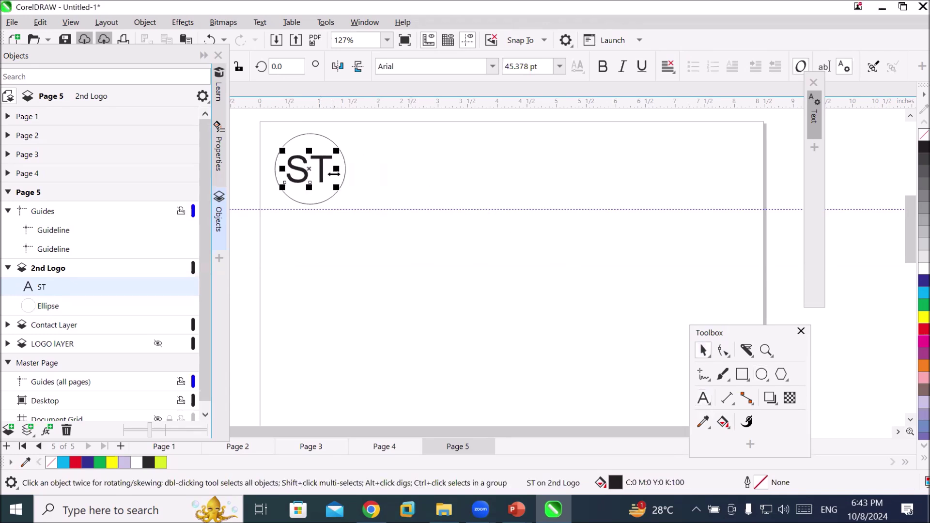
click(324, 206)
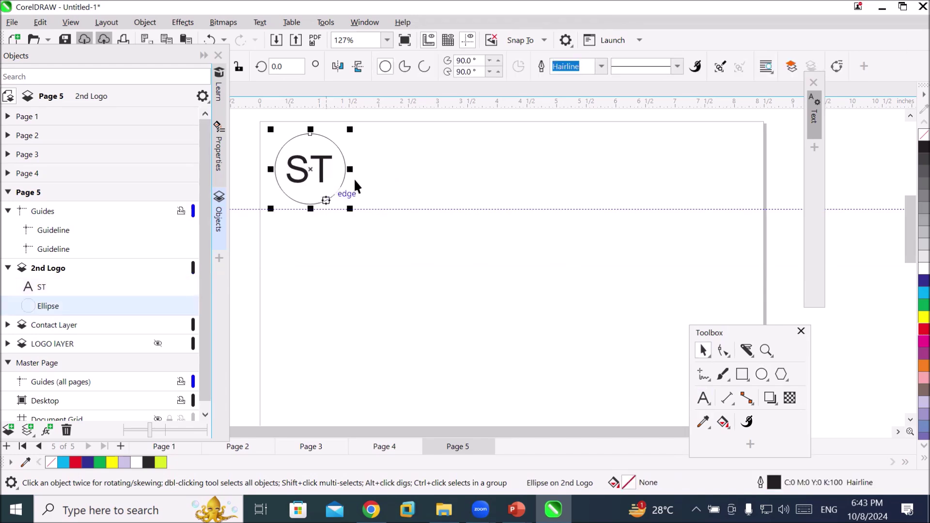
Give the circle a dotted, 4.0 pt, red outline
click(677, 66)
click(663, 147)
click(601, 66)
click(581, 183)
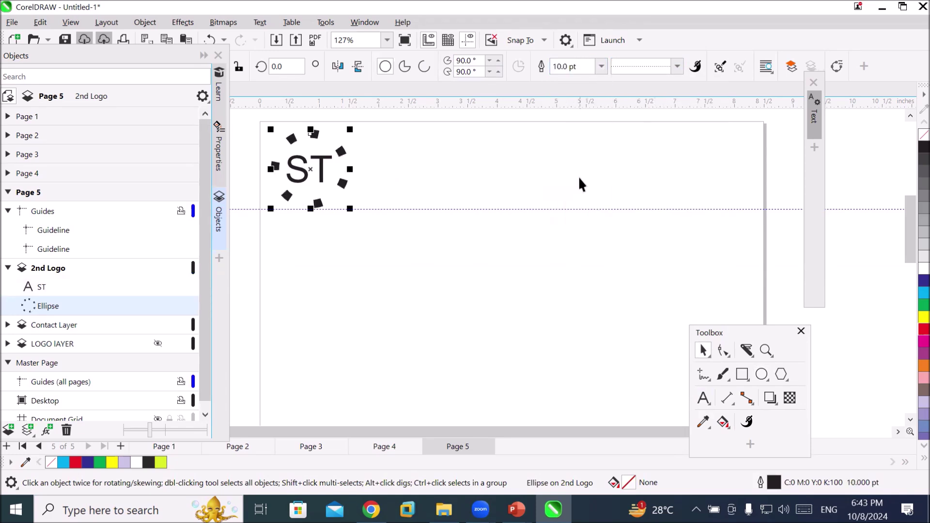
click(602, 66)
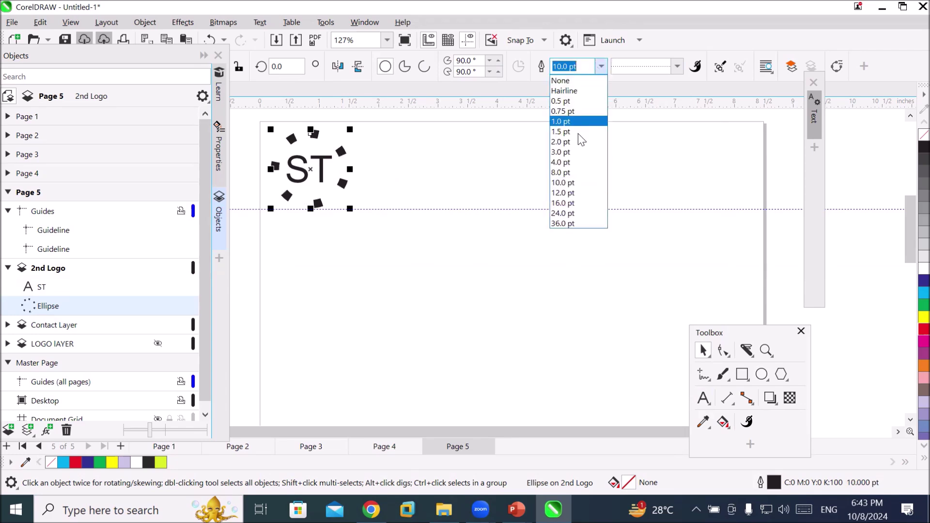
click(576, 161)
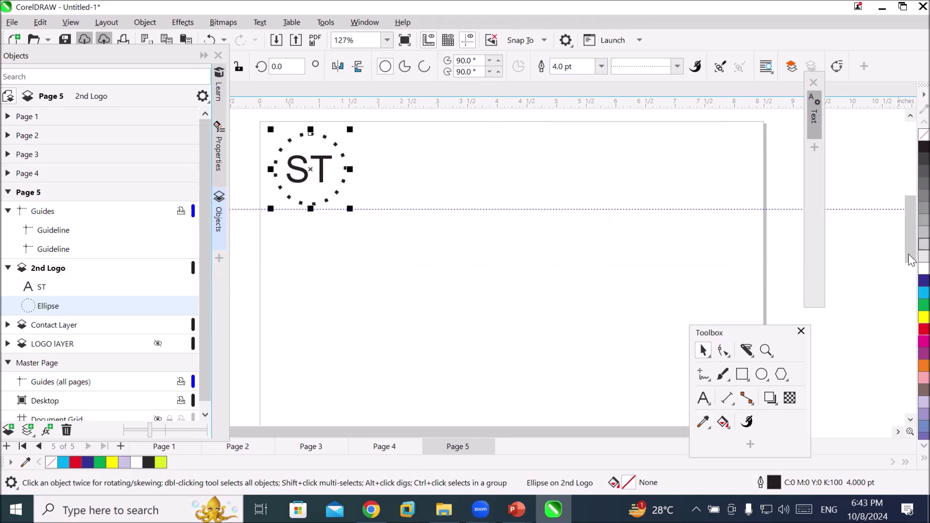
right_click(924, 330)
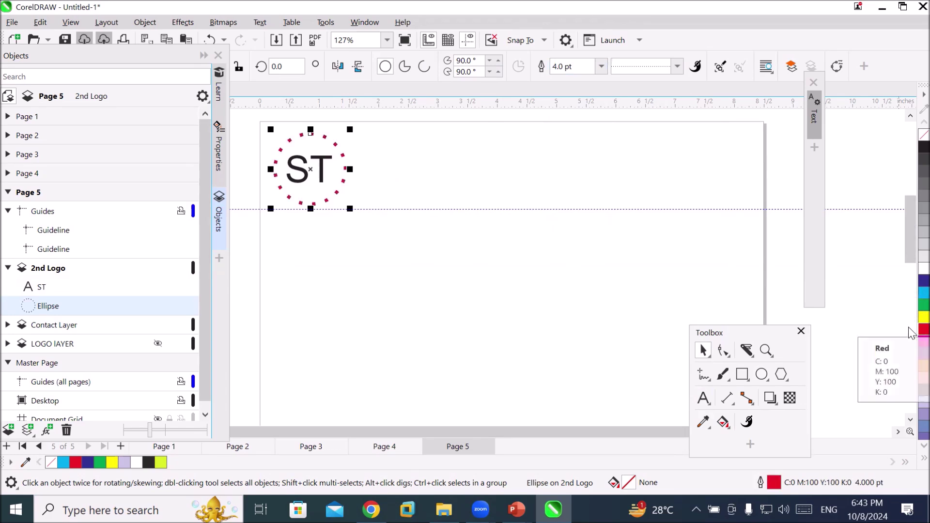
Set the ST text in the Stoutface font
click(321, 167)
drag(141, 50, 182, 177)
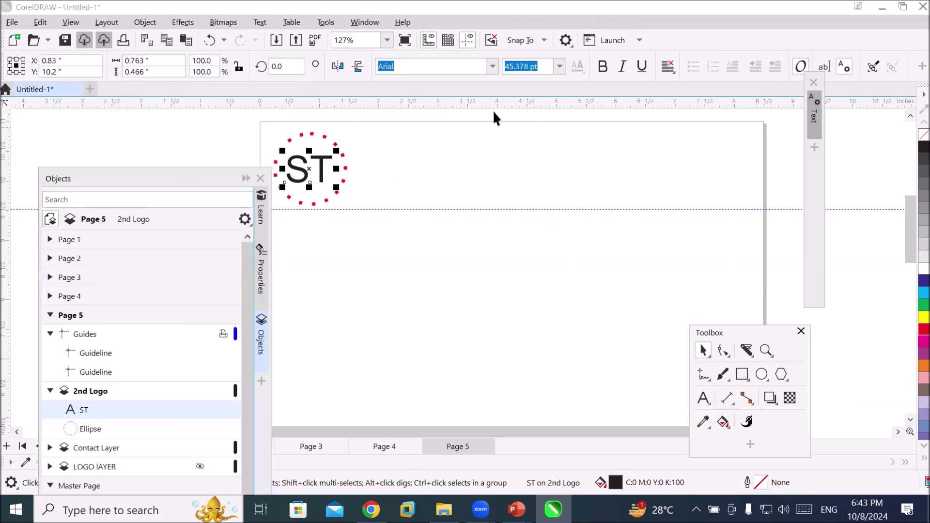
click(492, 66)
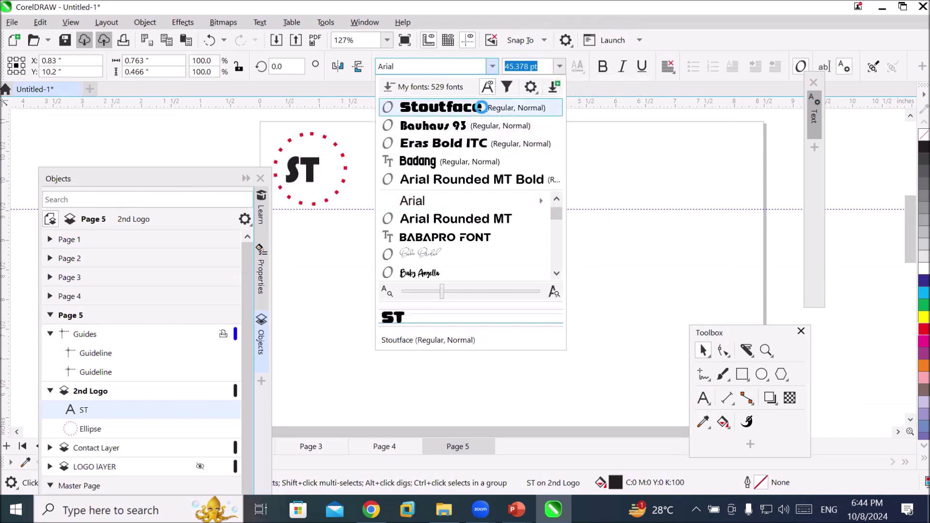
click(482, 109)
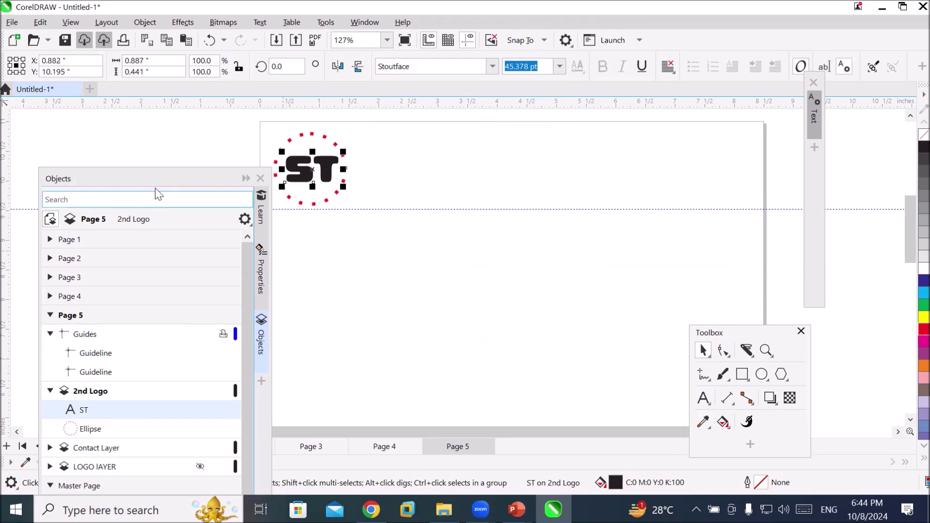
drag(158, 178, 133, 155)
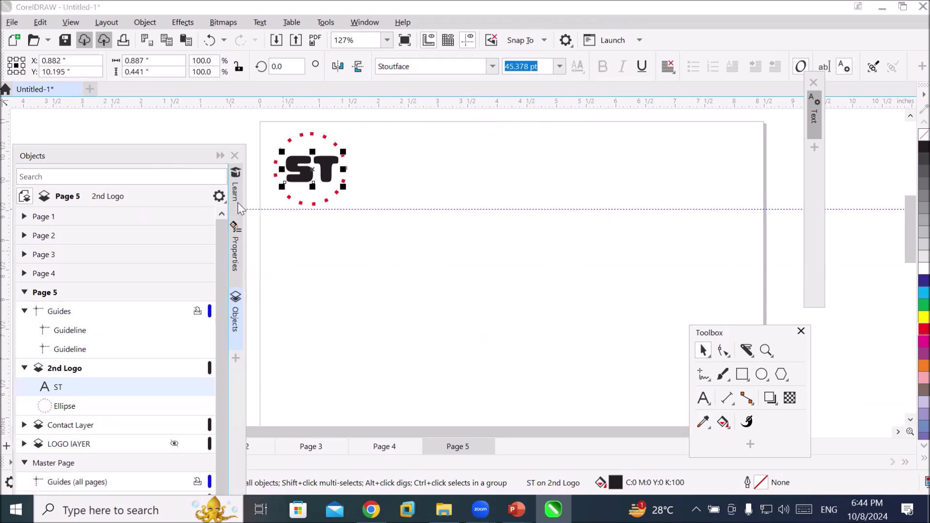
click(397, 261)
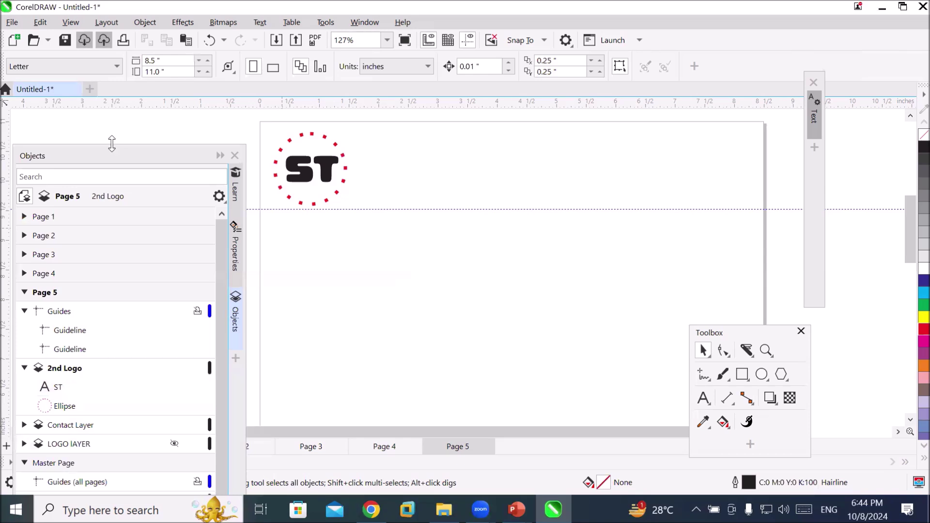
Move the Objects docker to the right and the Toolbox to the left, clearing the page
drag(117, 156, 437, 175)
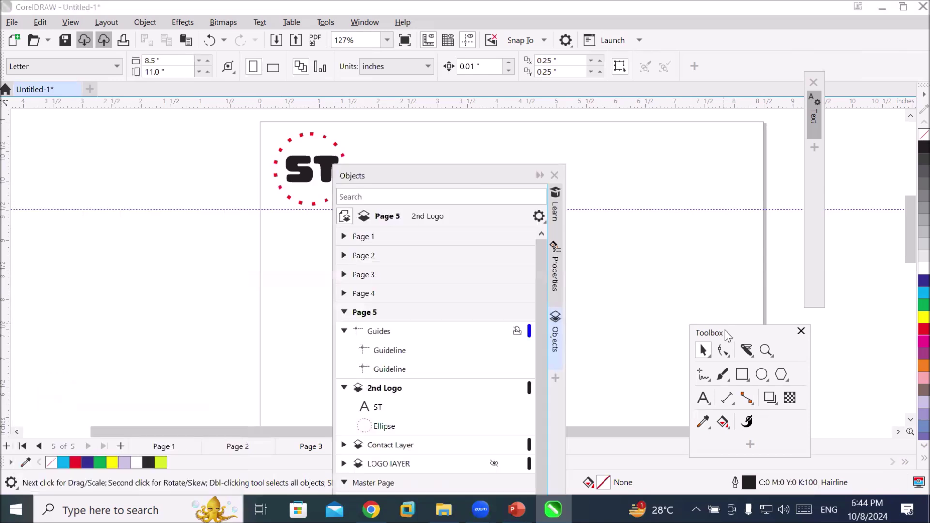
drag(718, 331, 113, 178)
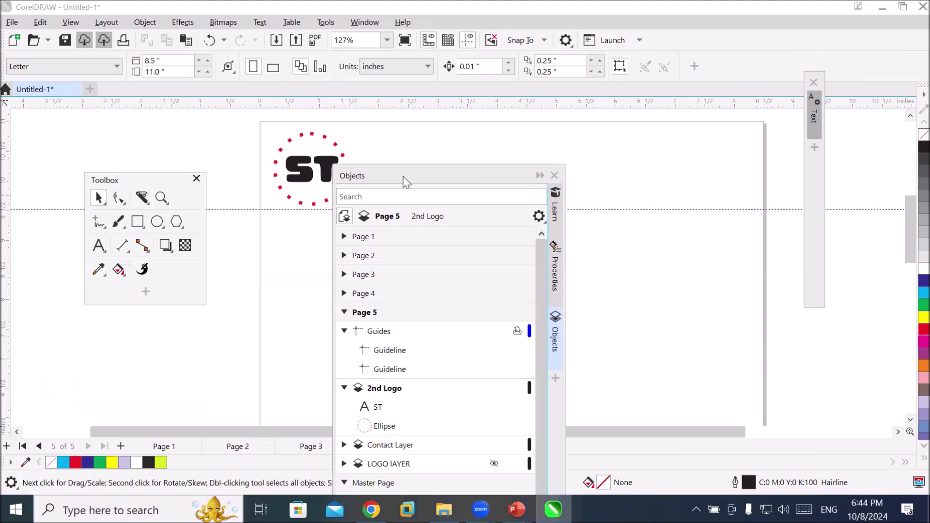
drag(403, 176, 714, 142)
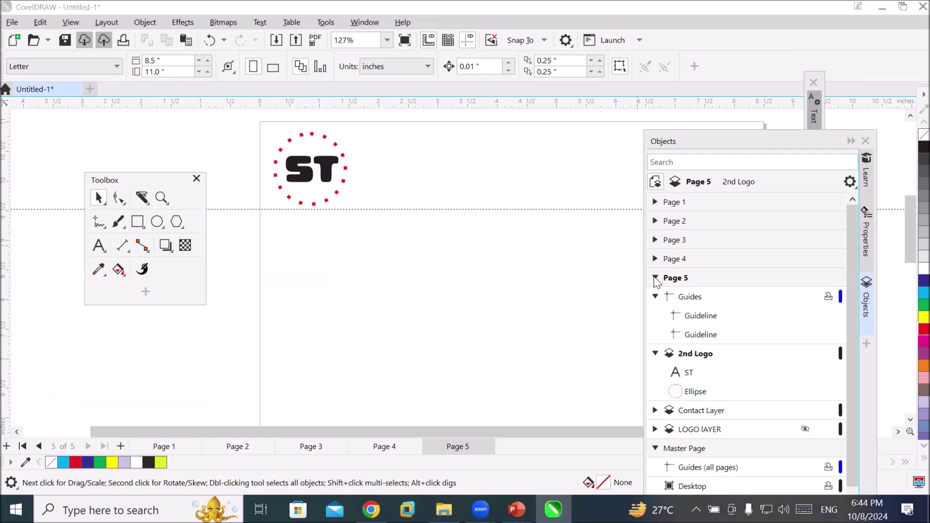
Collapse the 2nd Logo layer's contents in the Objects docker
click(656, 279)
click(655, 297)
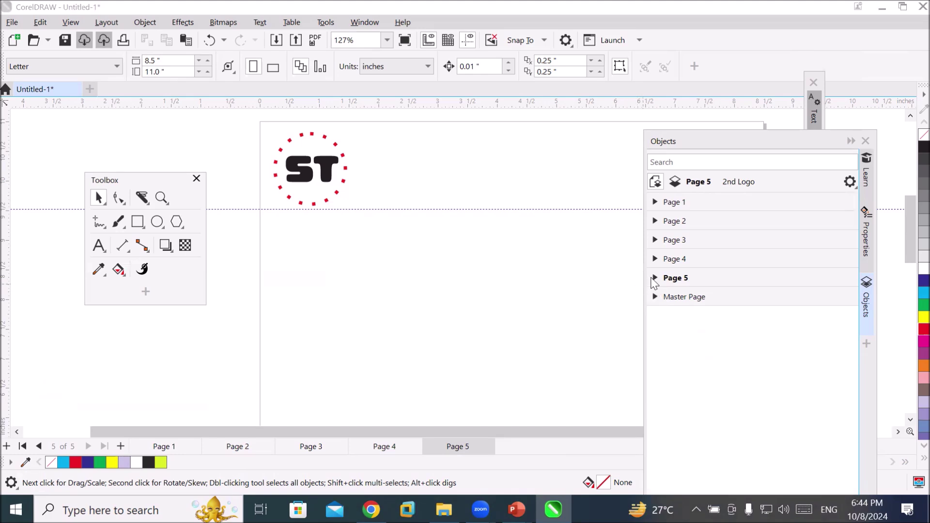
click(656, 278)
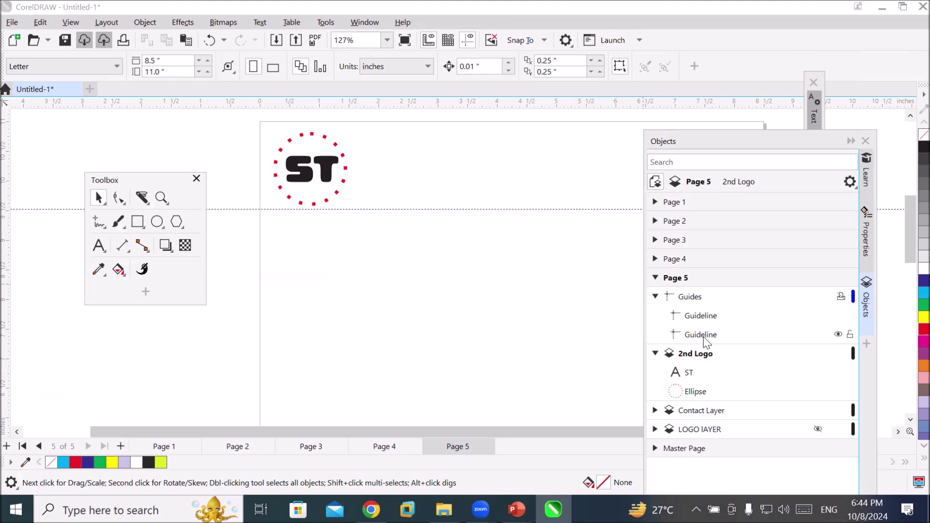
click(656, 354)
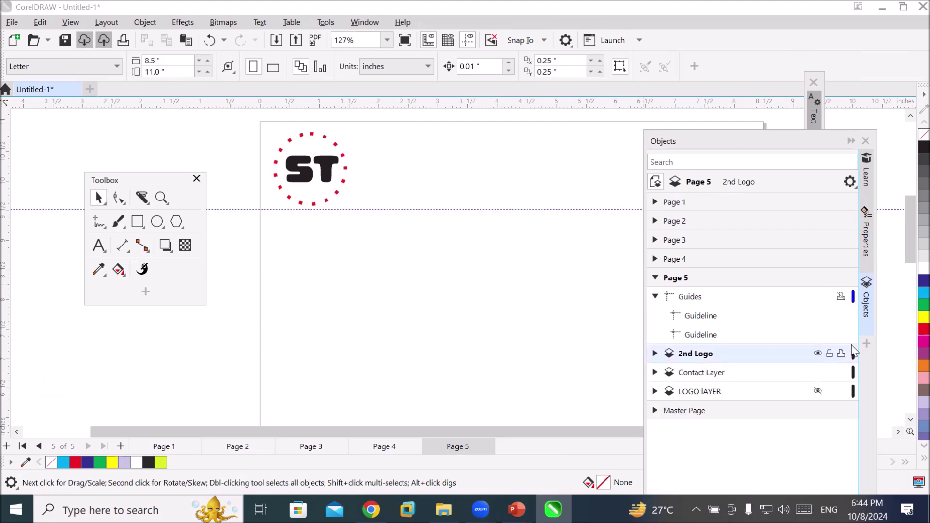
Hide the 2nd Logo layer and show the striped Sky Travel LOGO LAYER
click(818, 354)
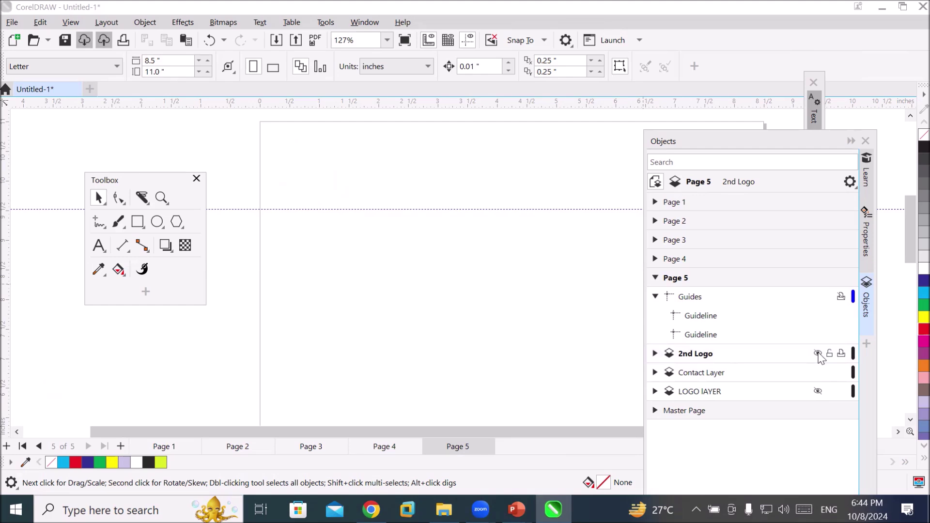
click(818, 391)
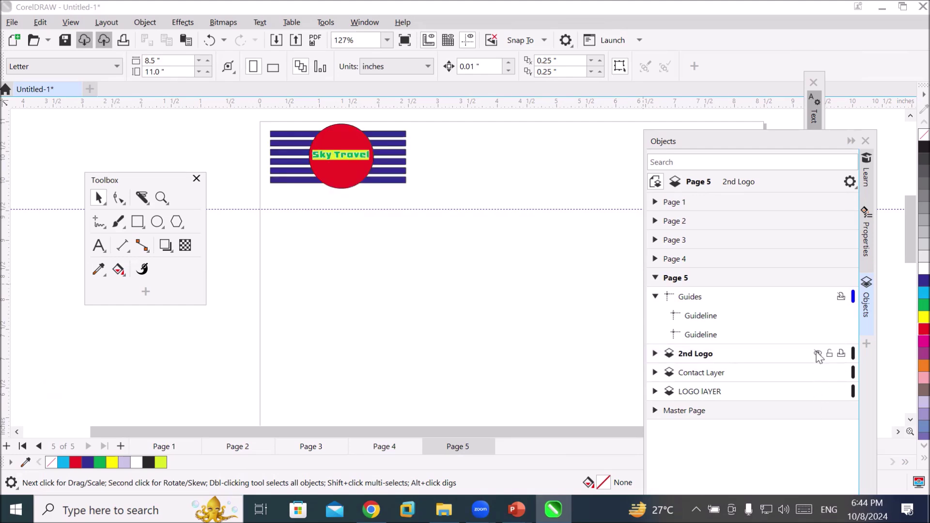
click(818, 353)
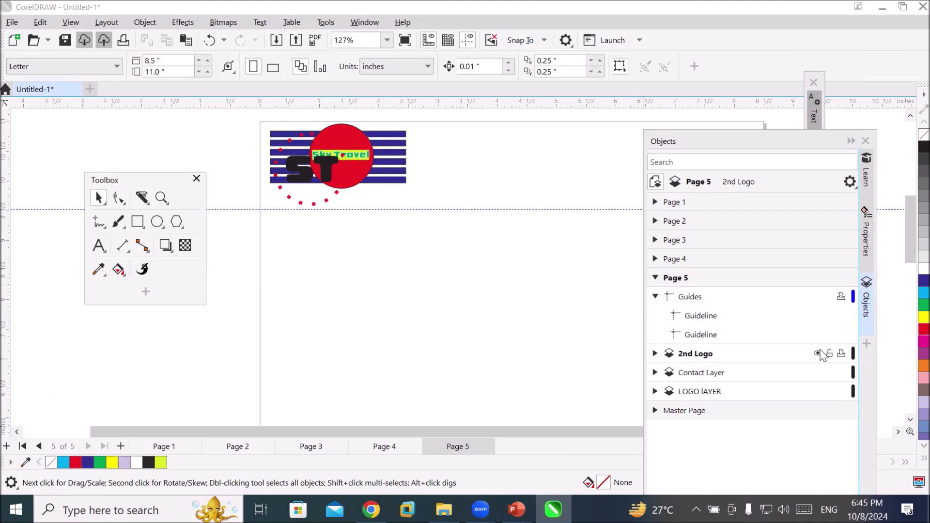
click(819, 353)
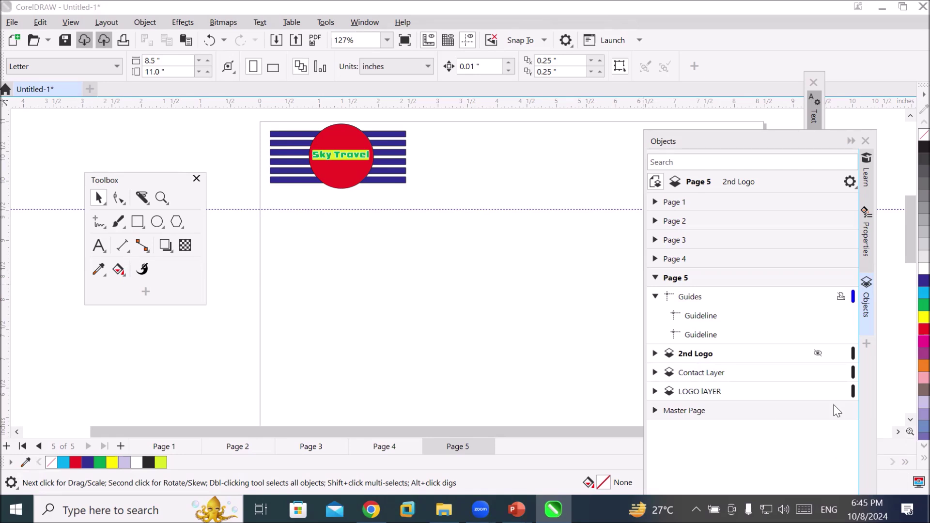
Collapse the Guides layer and make Contact Layer the active layer
click(656, 301)
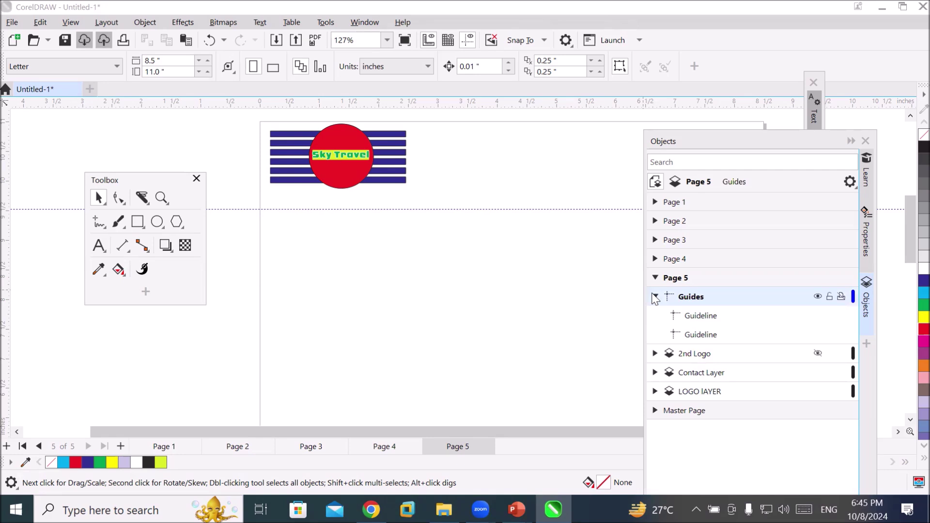
click(655, 298)
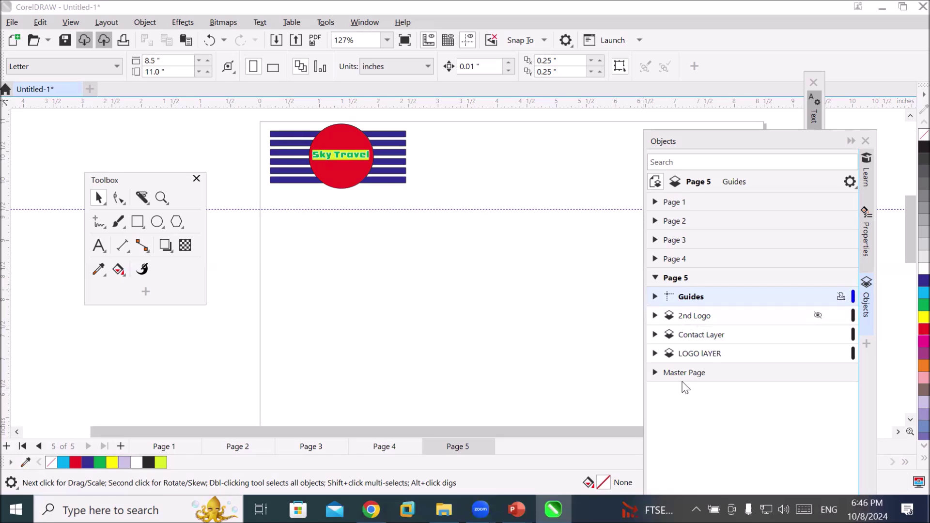
scroll(429, 278, down, 4)
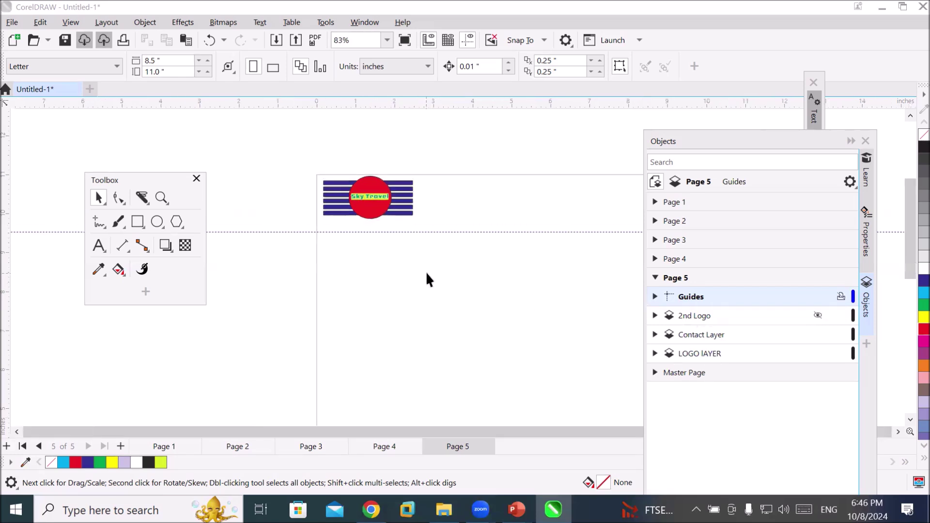
scroll(445, 285, down, 2)
scroll(550, 389, up, 2)
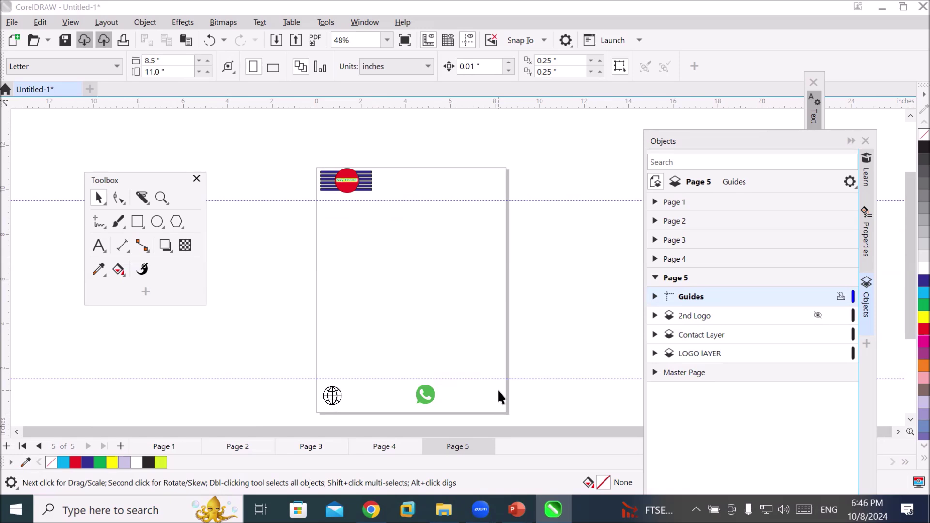
click(676, 335)
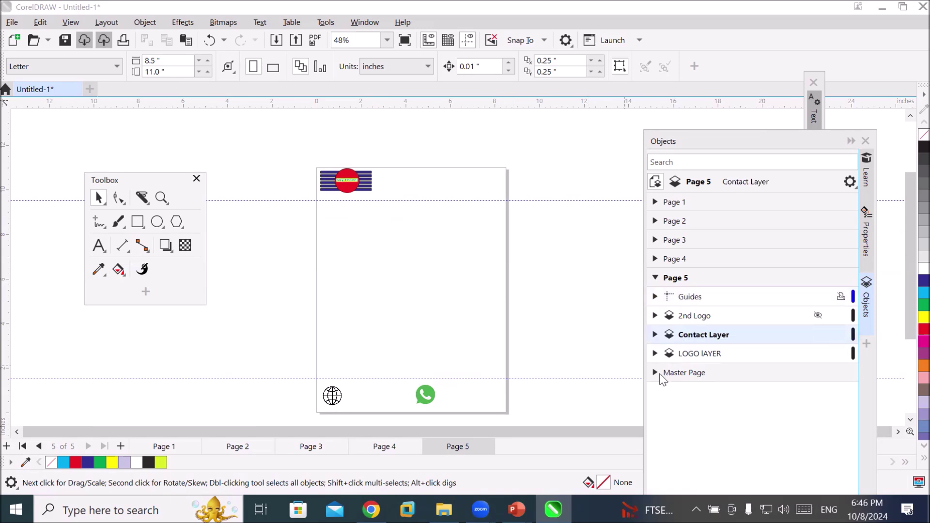
click(104, 246)
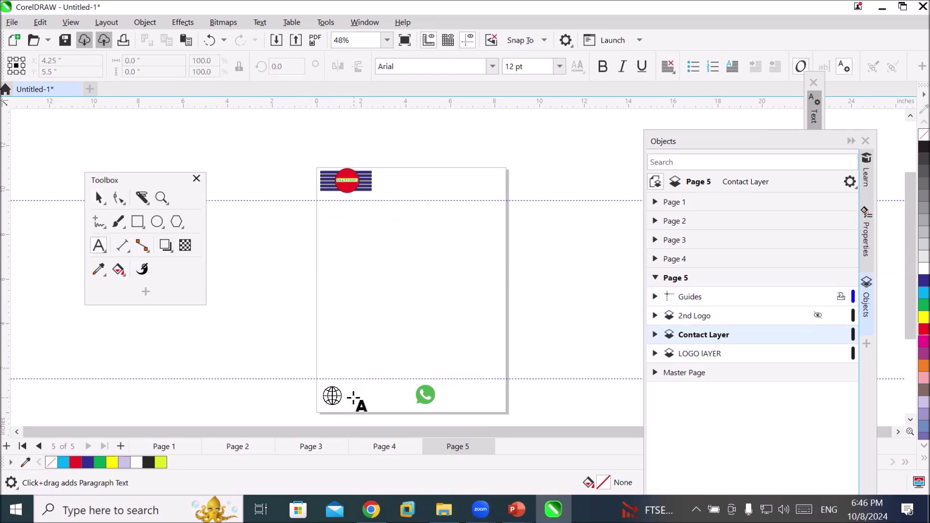
click(350, 398)
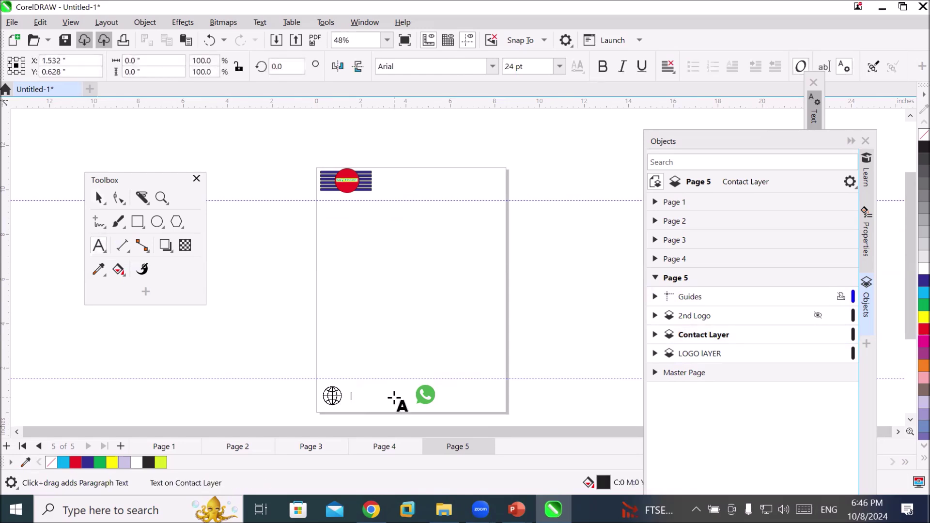
text(www.sky)
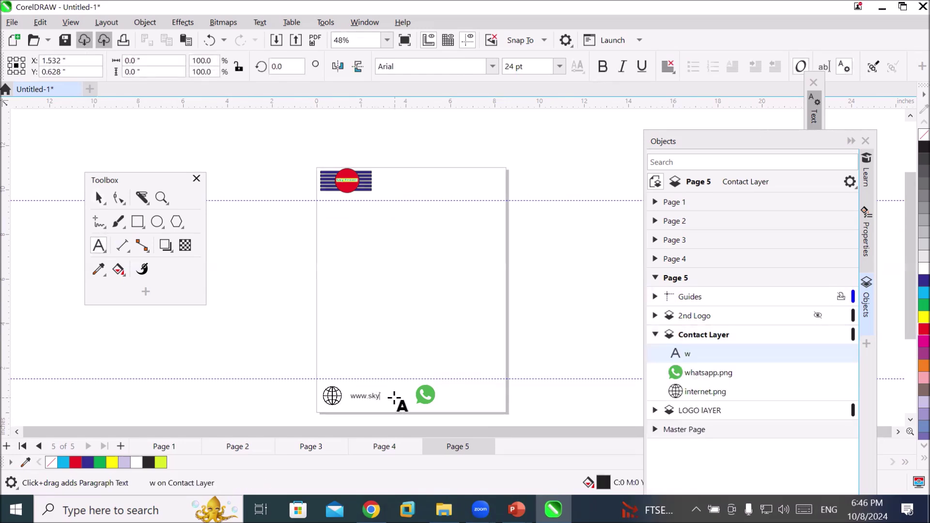
text(tavel.com)
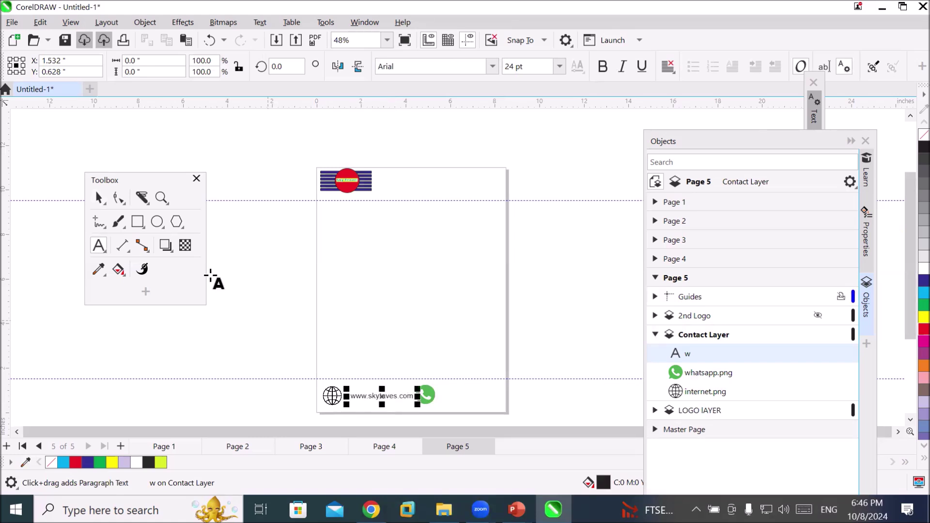
click(98, 198)
scroll(380, 423, up, 4)
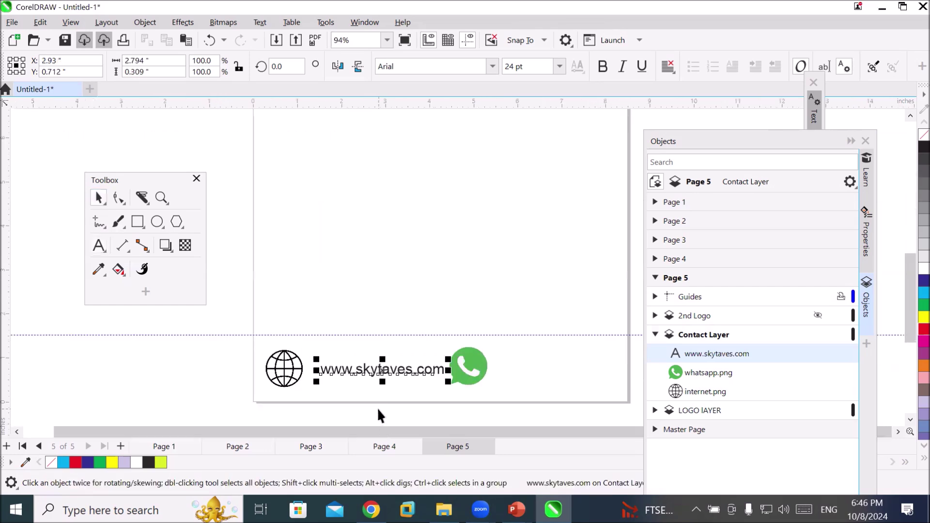
drag(329, 361, 308, 361)
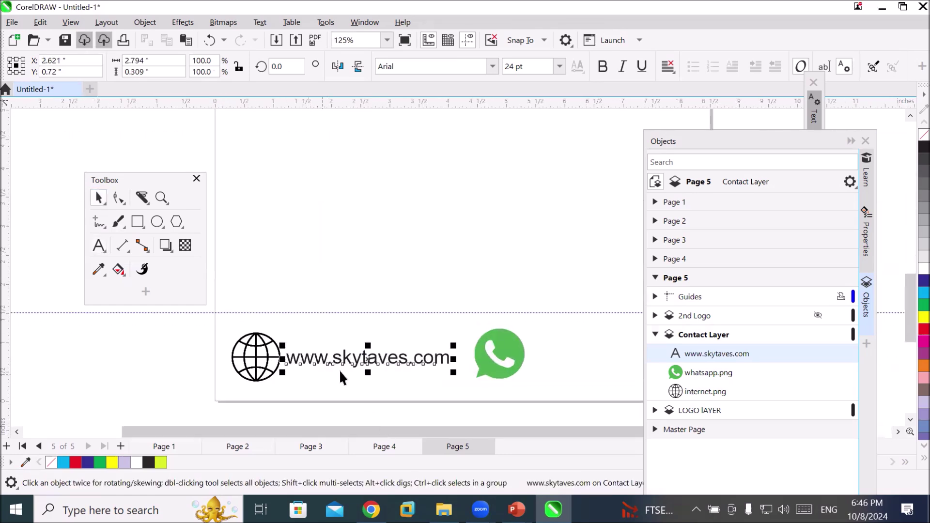
click(379, 360)
key(BackSpace)
text(ravels)
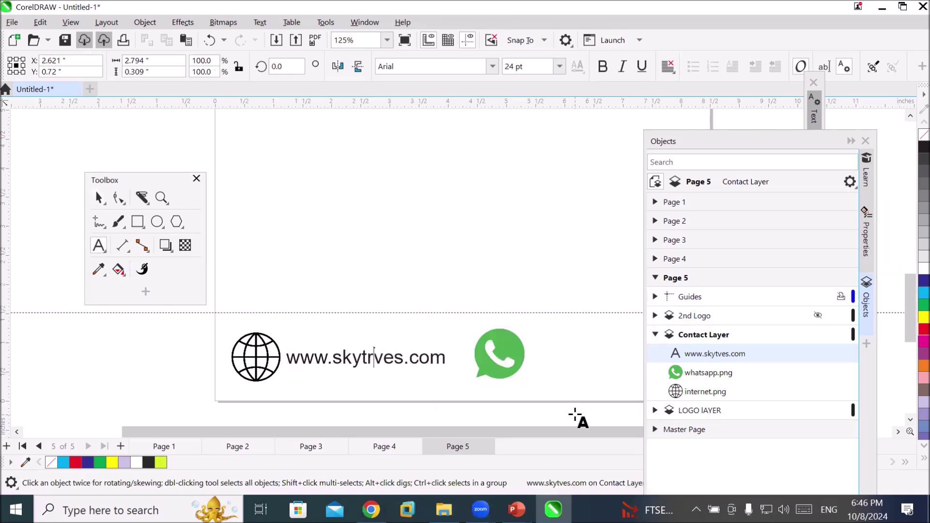
key(Delete)
key(Delete)
key(Delete)
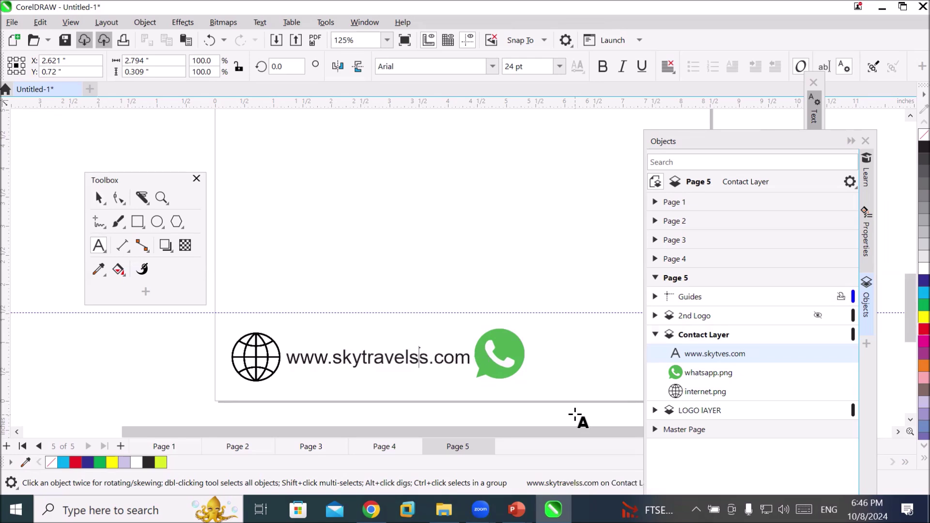
scroll(568, 349, down, 2)
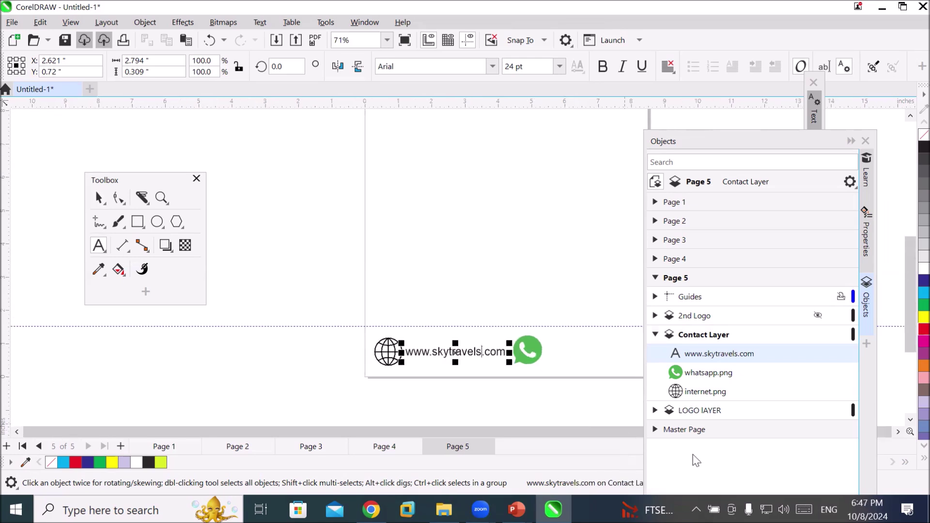
click(897, 431)
click(898, 431)
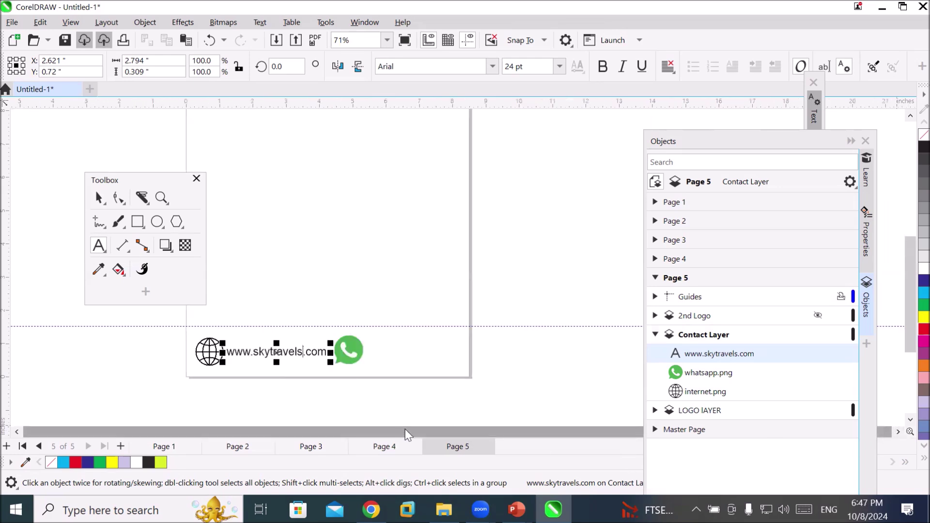
scroll(357, 401, up, 2)
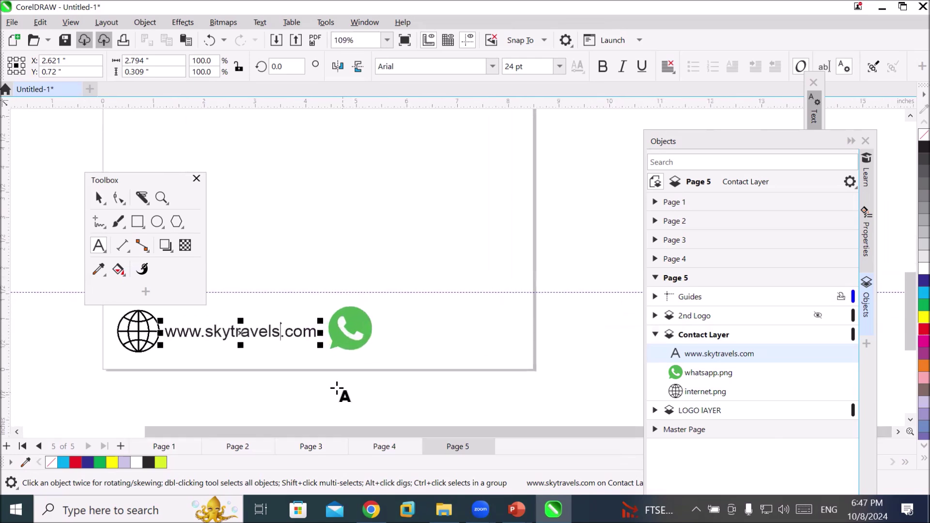
click(103, 198)
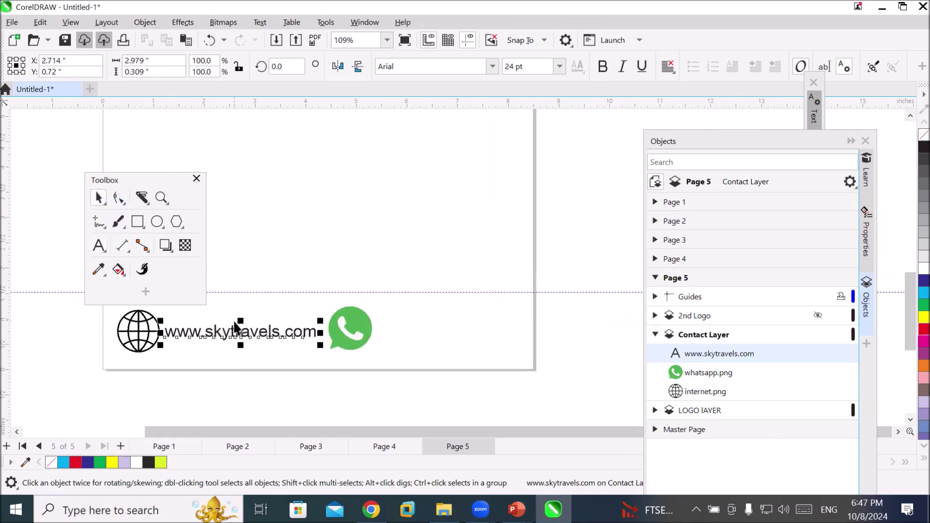
Drop a copy of the website text right of the WhatsApp icon and replace it with the contact phone number
drag(315, 334, 443, 330)
right_click(443, 330)
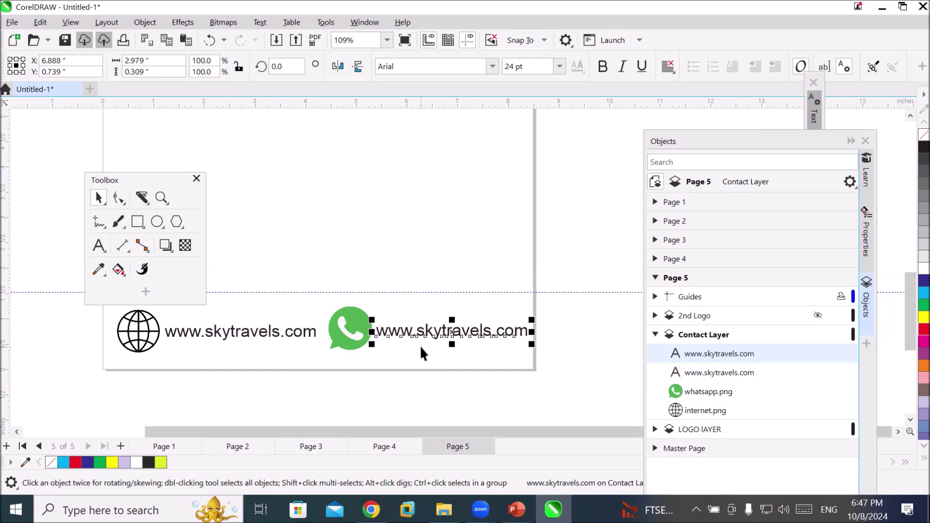
click(97, 248)
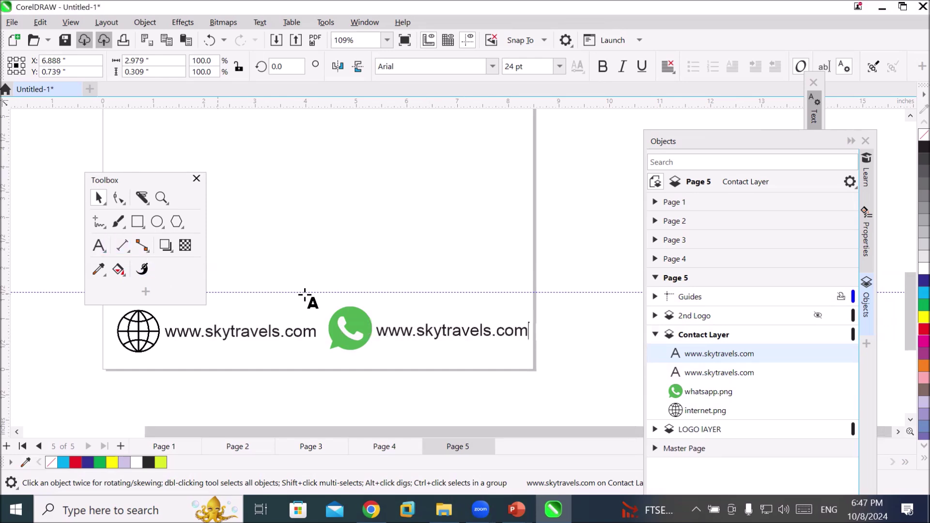
click(431, 333)
key(ctrl+a)
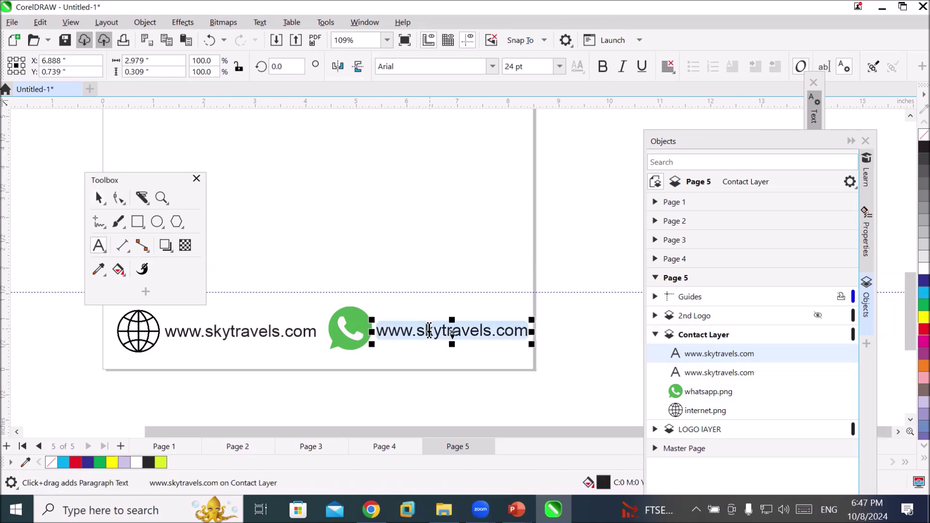
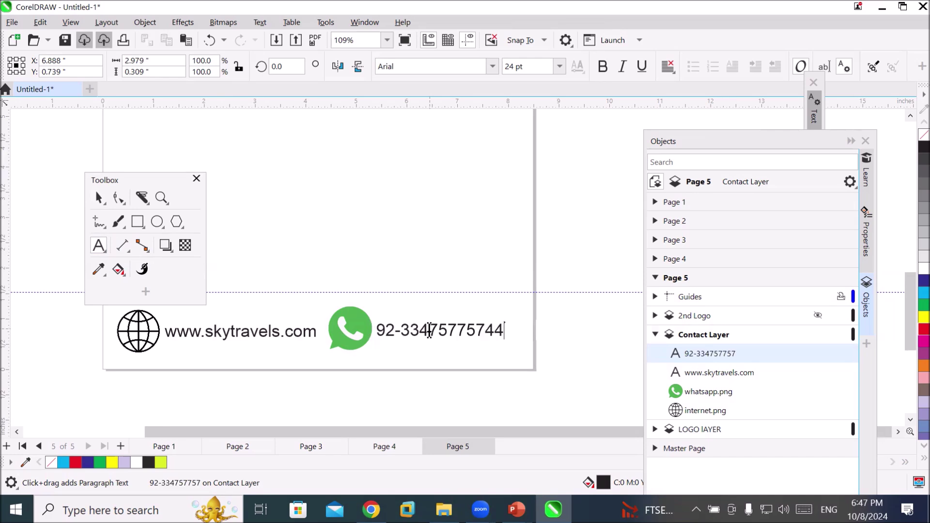
key(Escape)
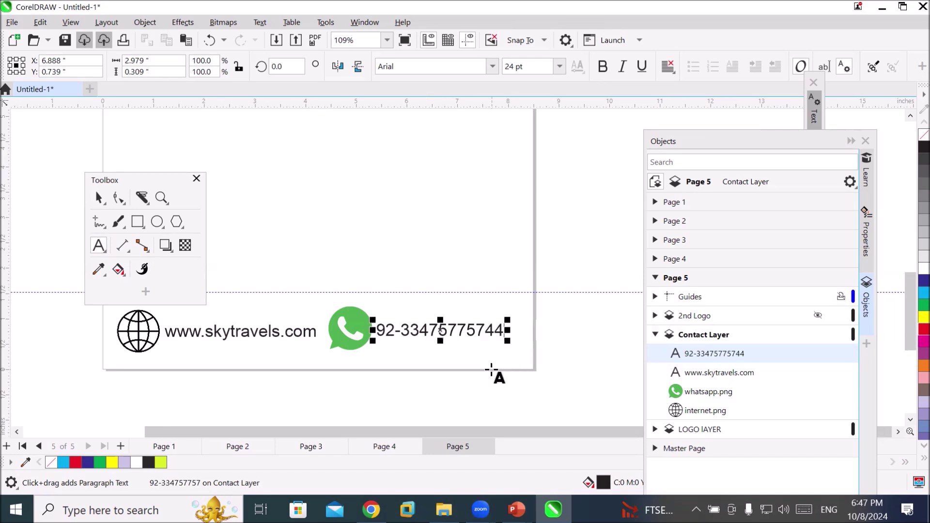
scroll(497, 363, down, 2)
scroll(495, 361, down, 1)
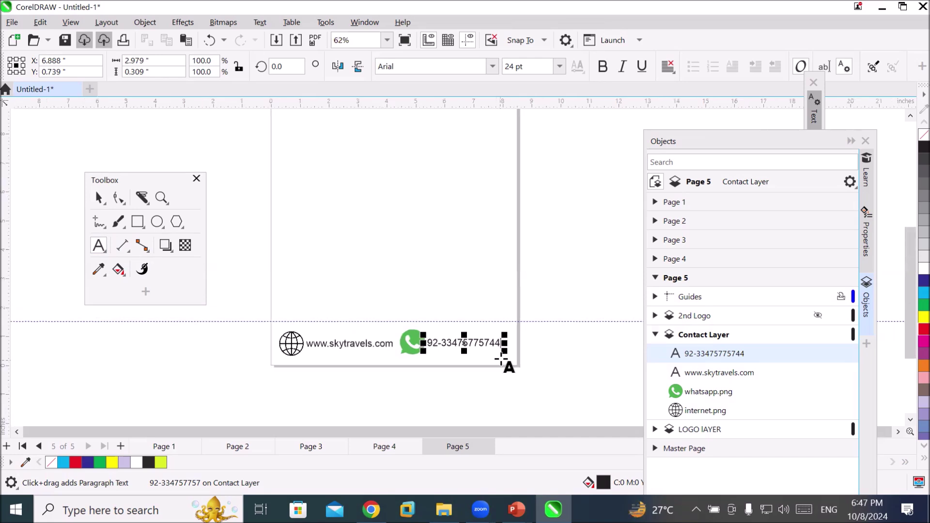
Toggle Contact Layer's visibility and review its footer objects, including the phone number
click(655, 335)
click(810, 341)
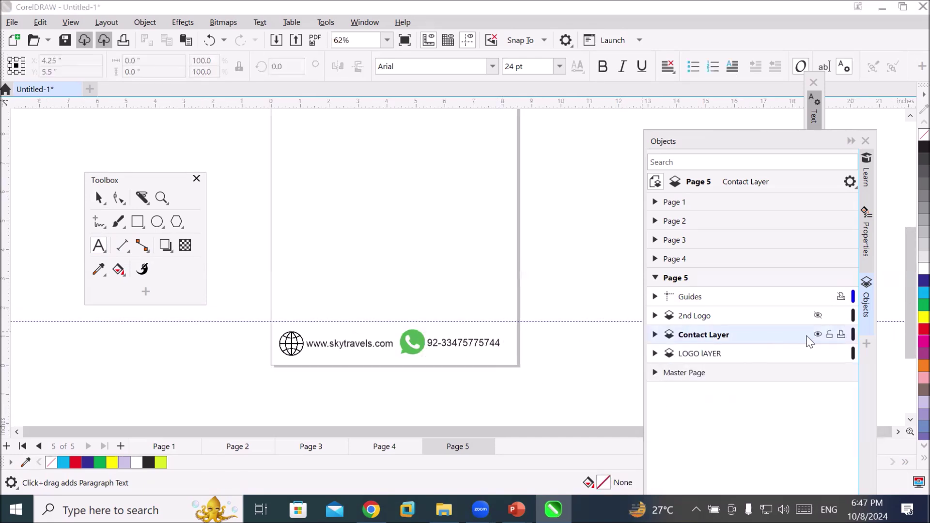
click(818, 334)
click(818, 335)
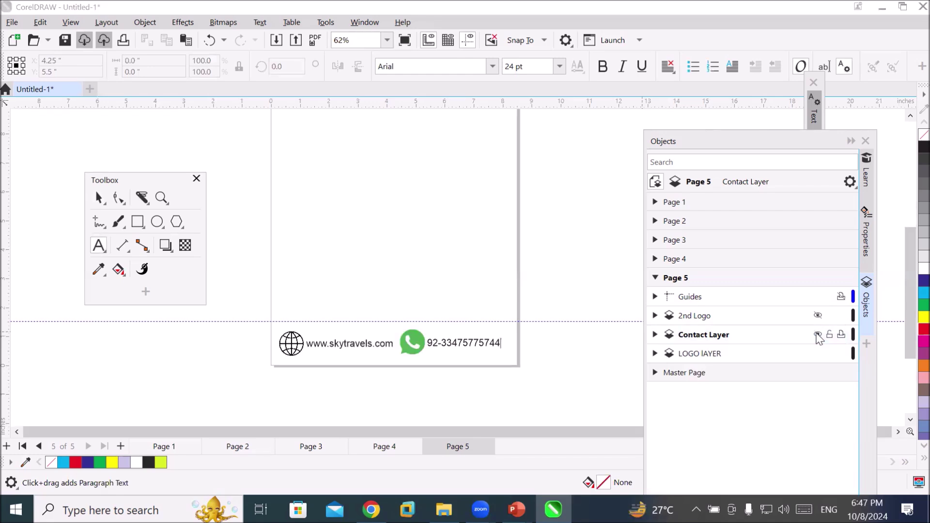
click(818, 334)
click(818, 334)
click(655, 335)
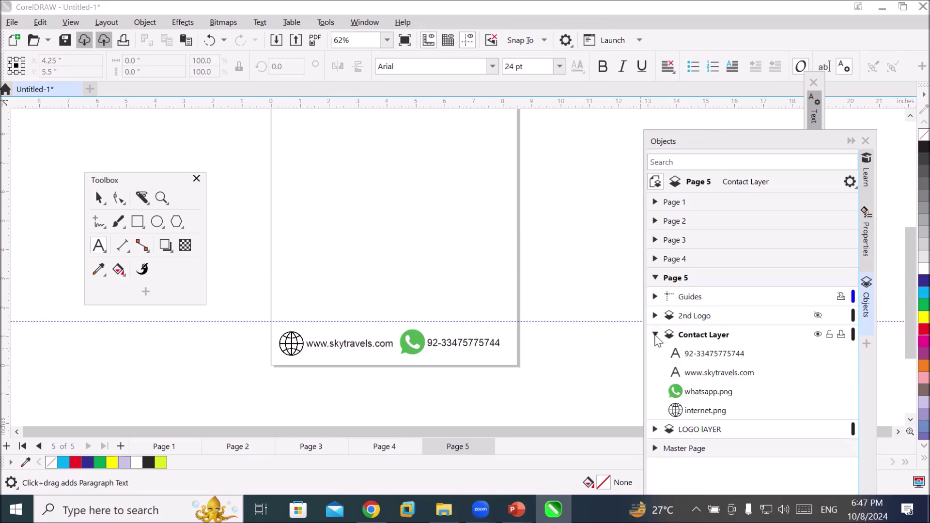
click(693, 357)
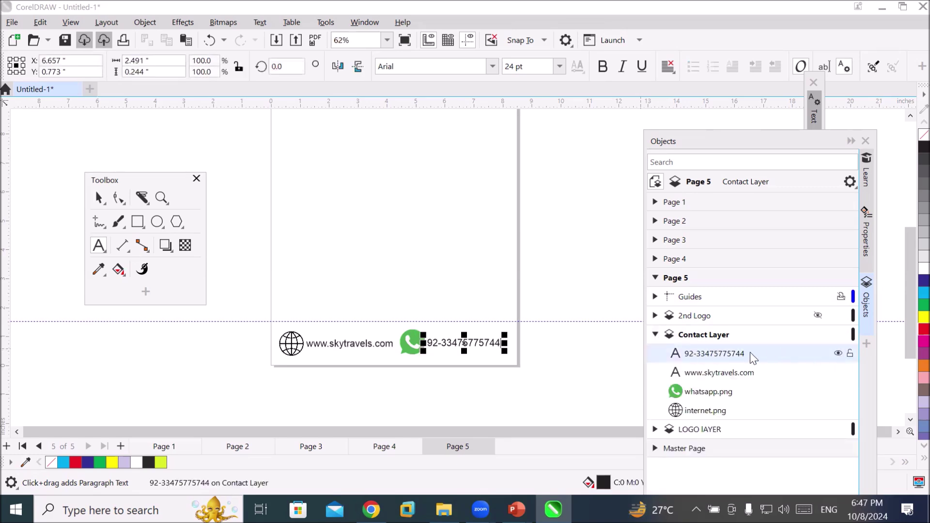
click(711, 340)
click(710, 338)
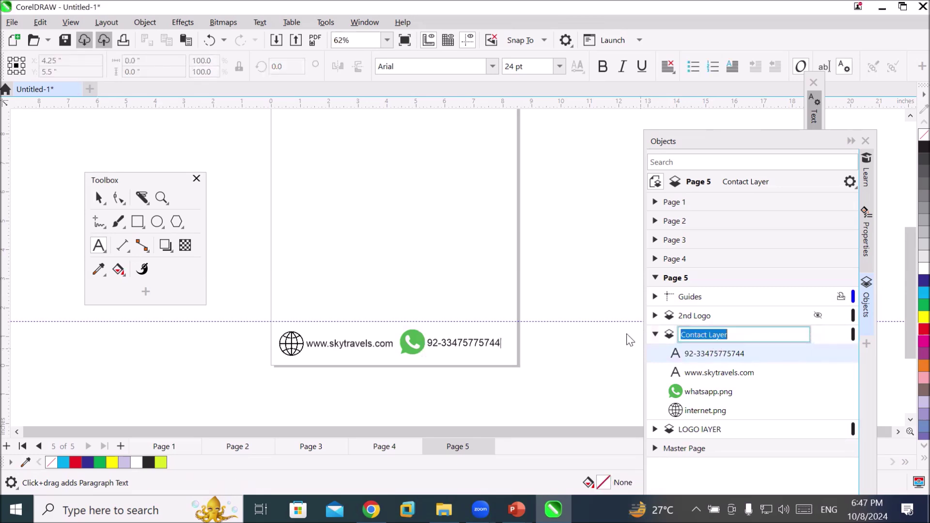
click(656, 332)
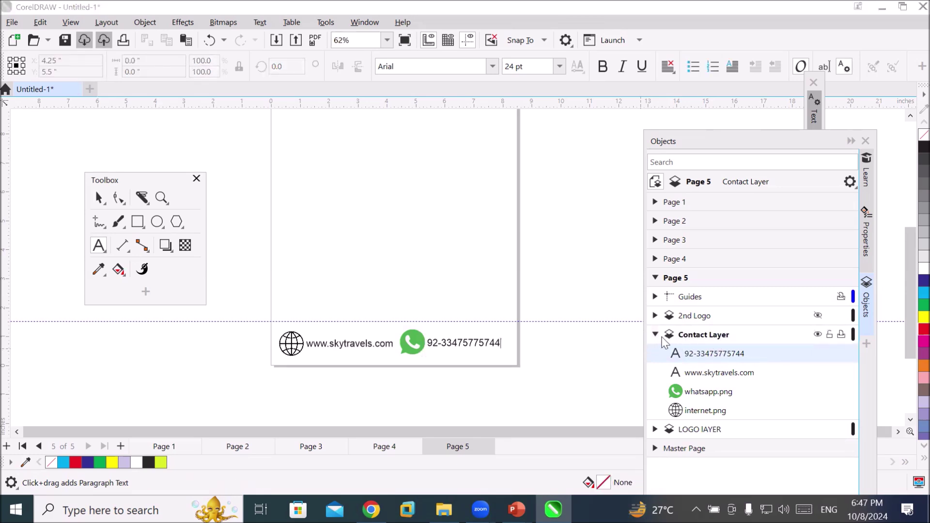
click(656, 334)
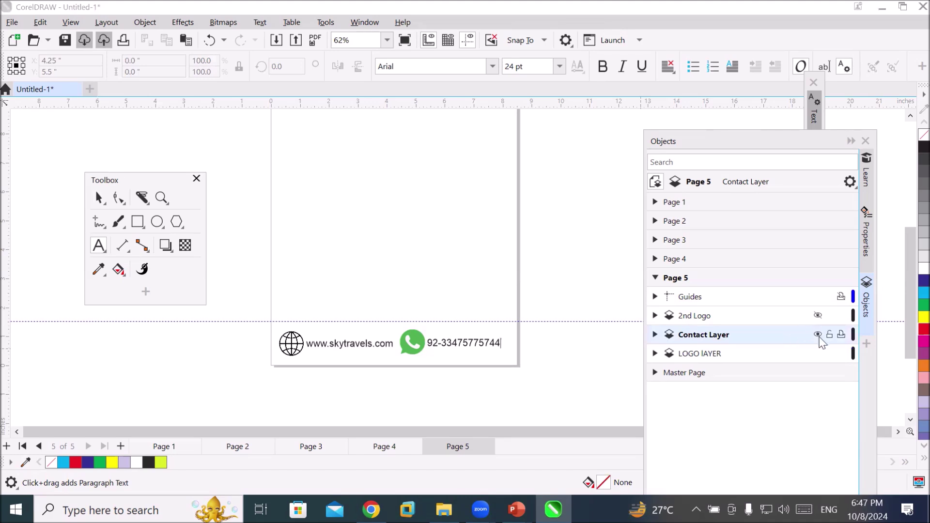
Leave Contact Layer visible and collapse its object list
click(819, 335)
click(818, 336)
click(819, 336)
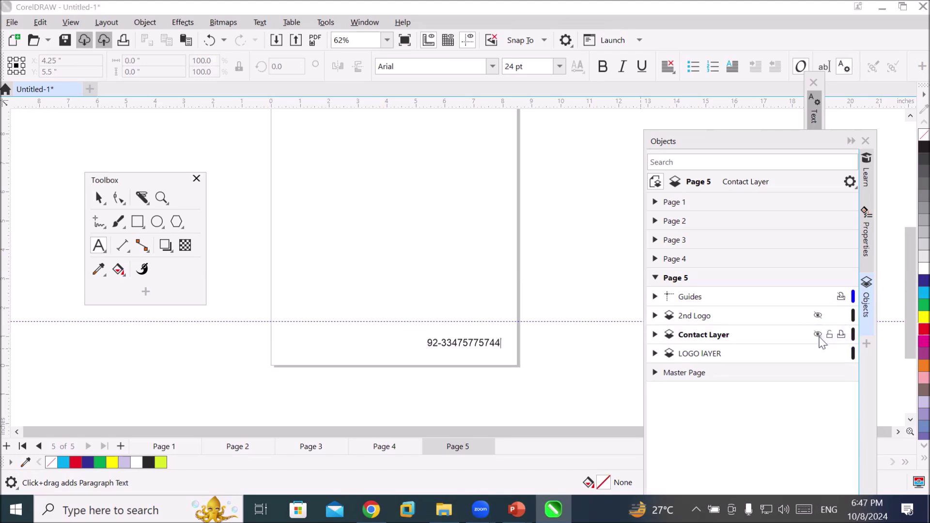
click(818, 336)
click(819, 335)
click(819, 335)
scroll(454, 365, up, 2)
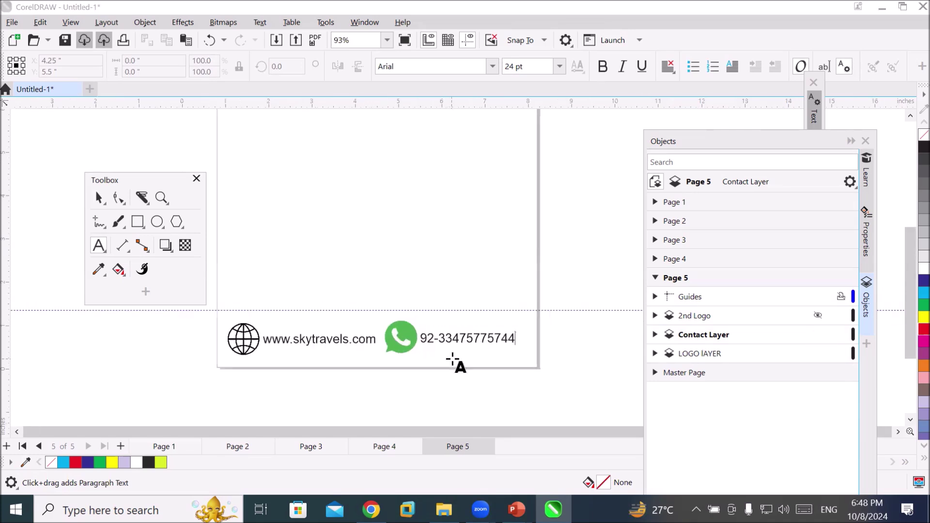
scroll(454, 364, up, 2)
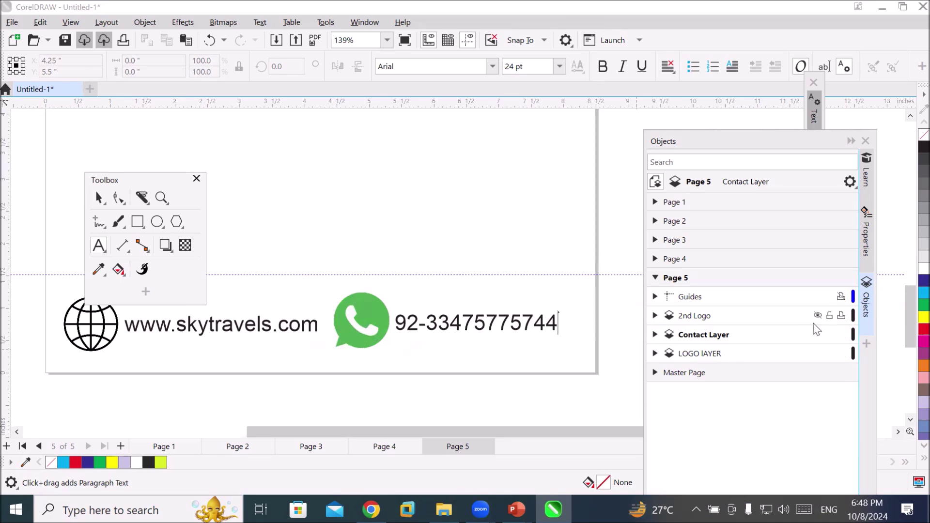
click(817, 335)
click(818, 334)
click(656, 335)
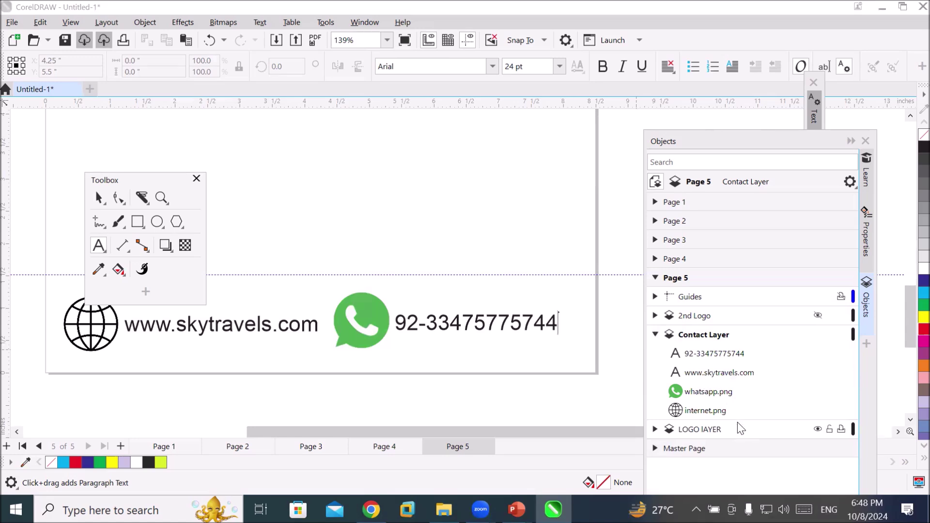
click(98, 198)
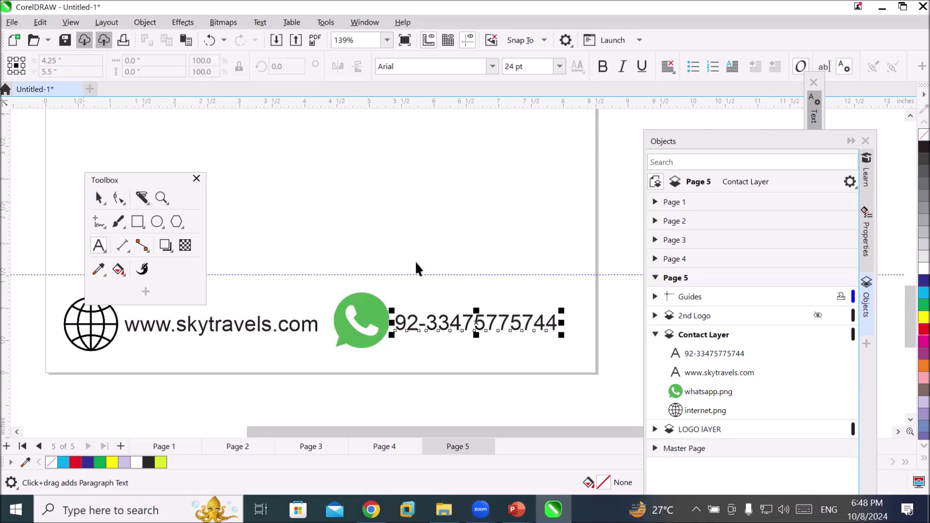
click(483, 247)
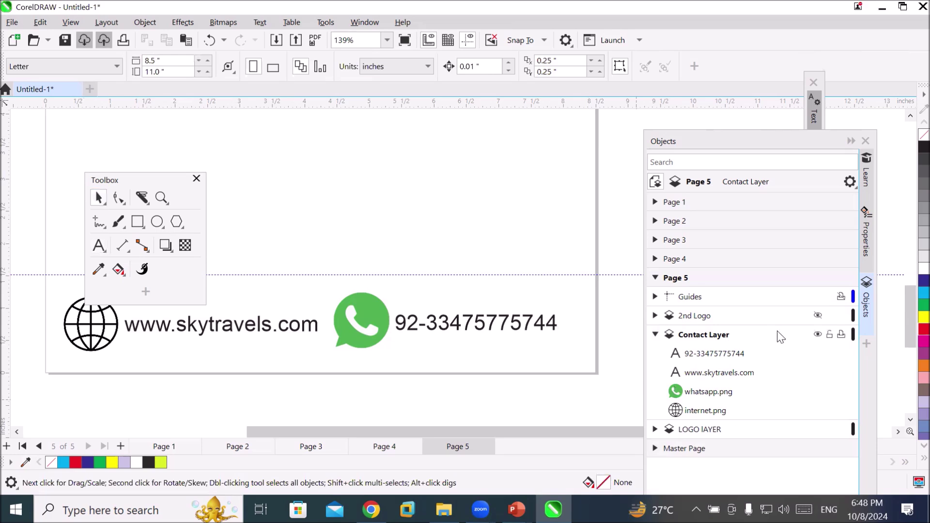
click(818, 335)
click(818, 334)
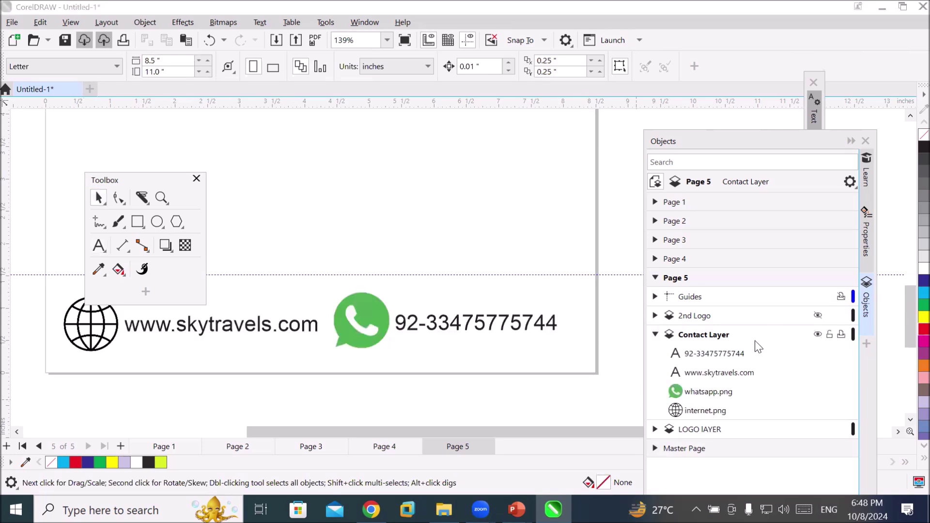
click(655, 334)
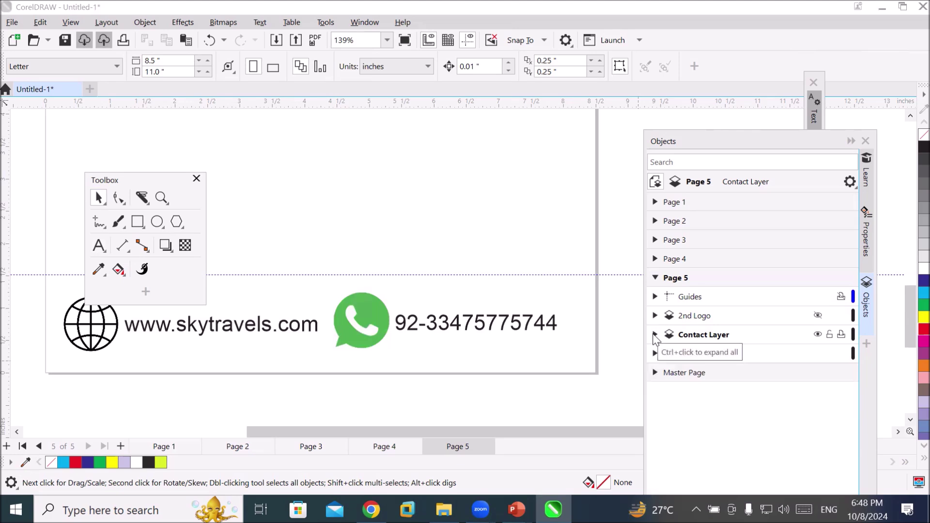
scroll(345, 287, down, 5)
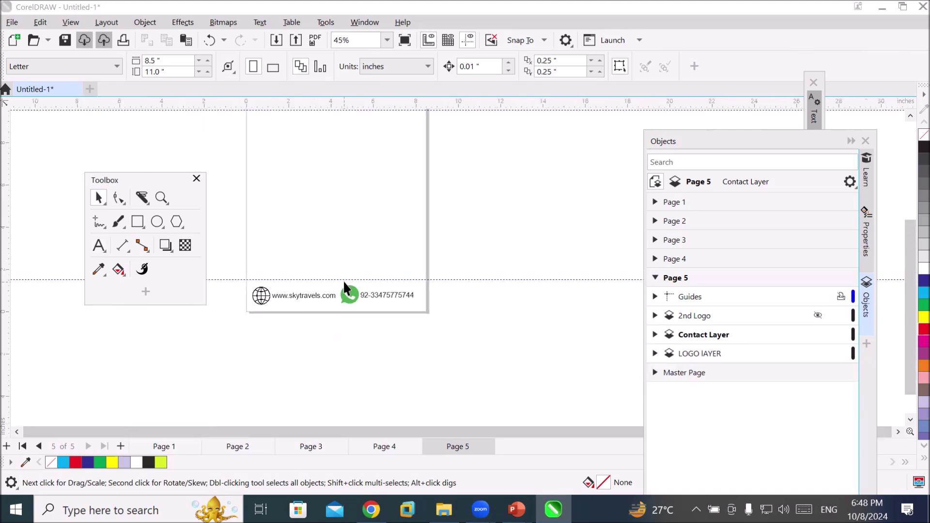
Keep the Contact Layer name unchanged after starting a rename
scroll(310, 140, up, 3)
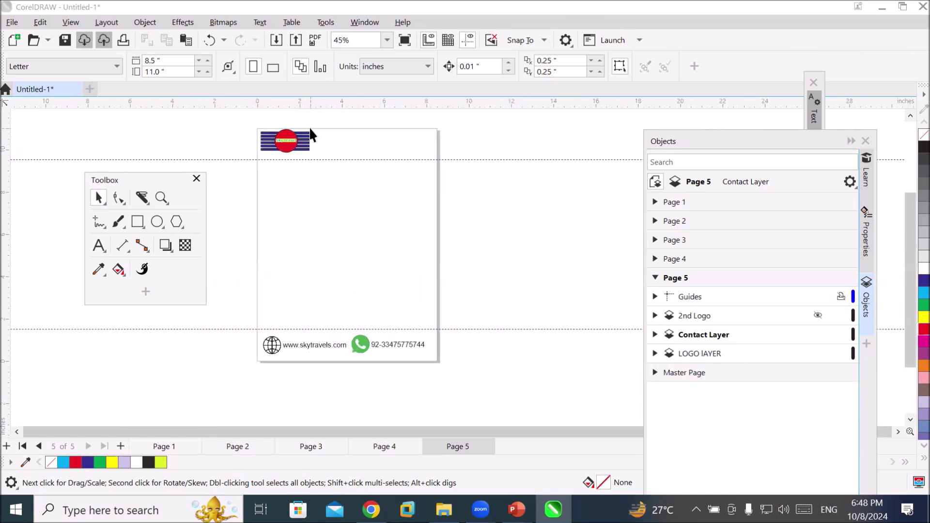
scroll(309, 131, up, 1)
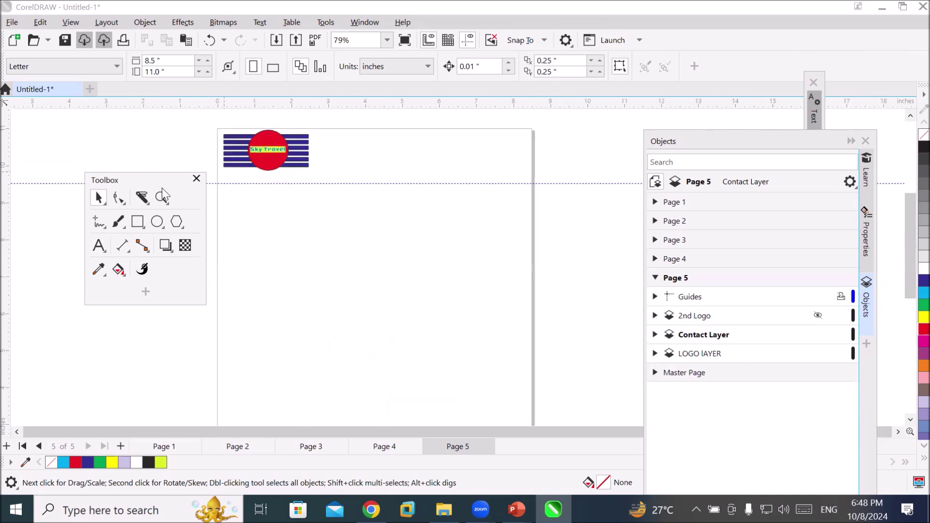
click(98, 245)
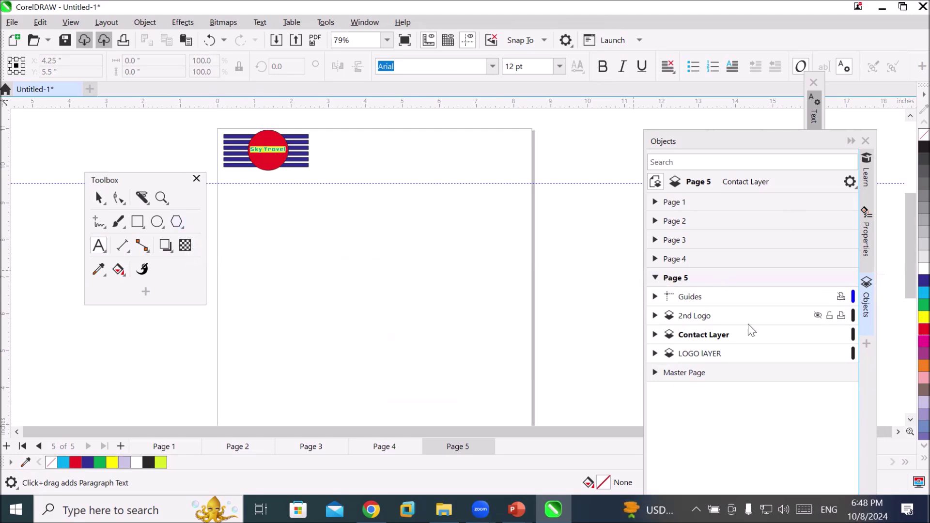
double_click(696, 336)
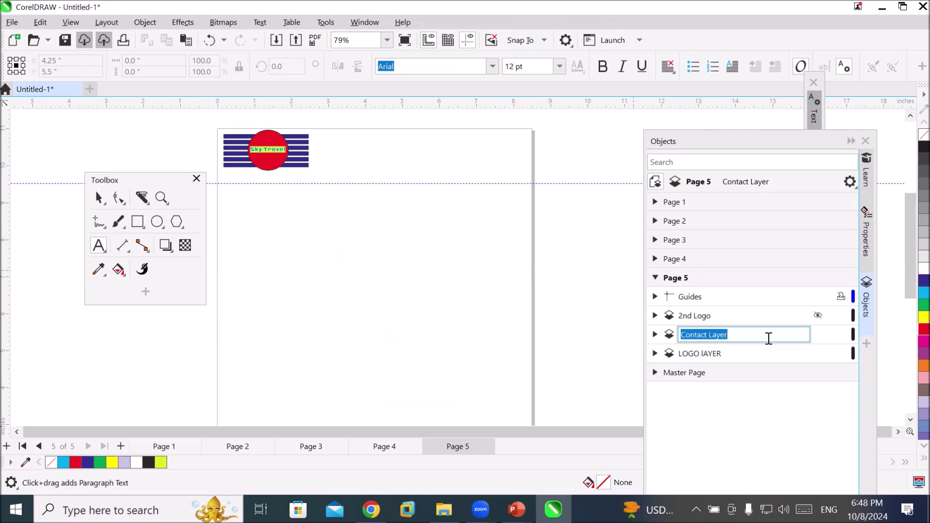
key(Return)
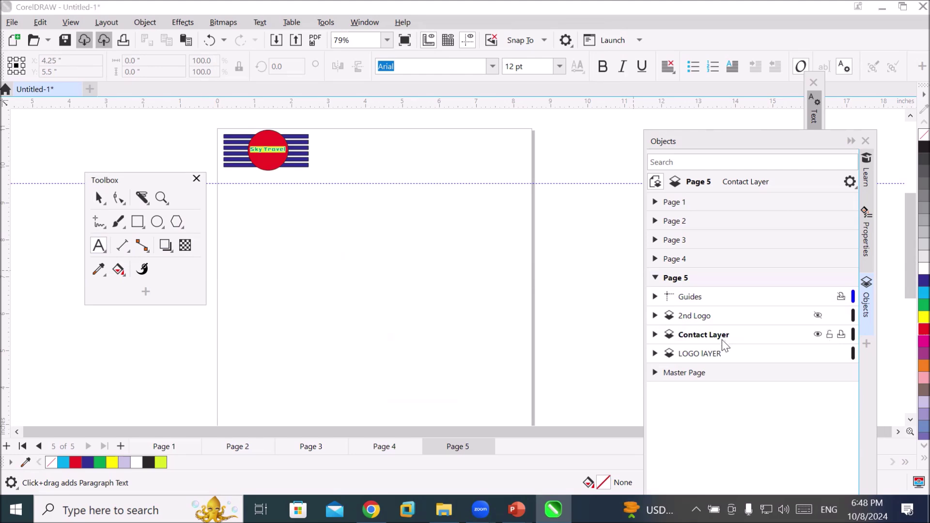
Type 'Sky Travels' with 'See the world with us' below it, right of the logo
click(99, 245)
click(336, 148)
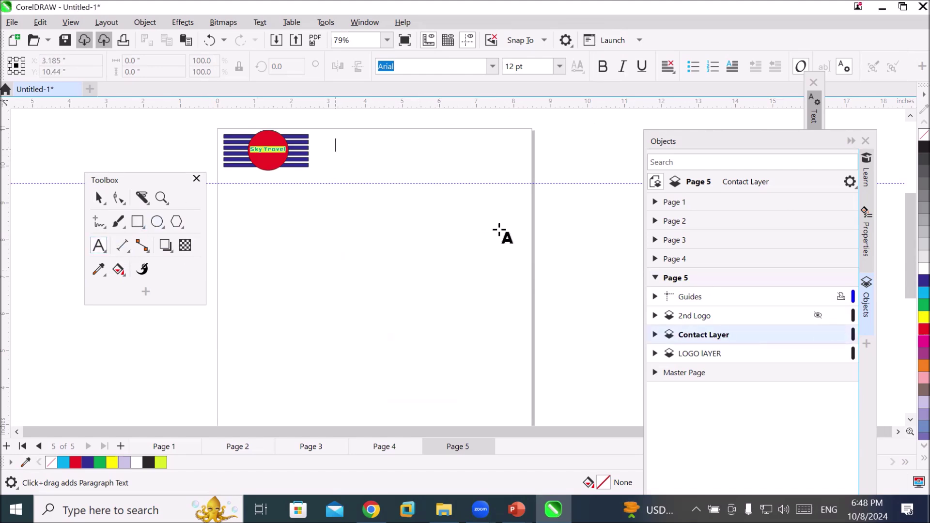
text(Sky T)
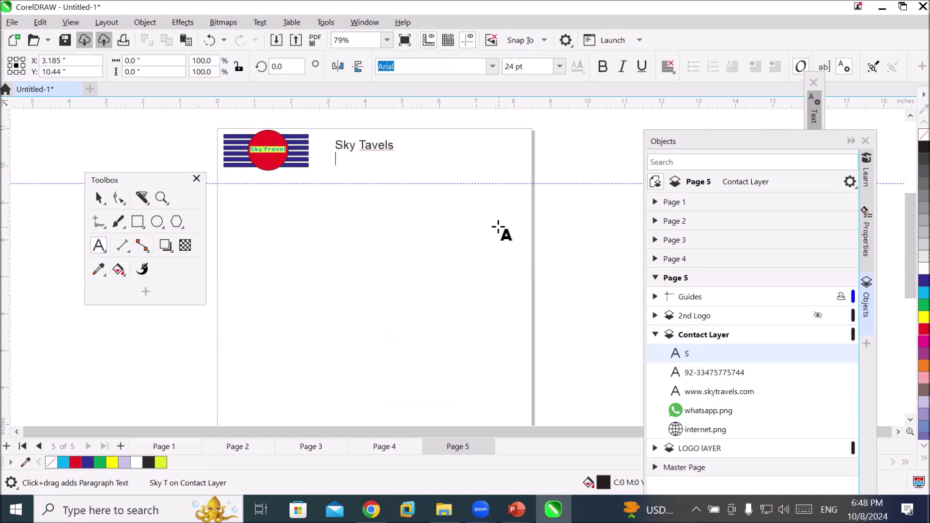
text(avels)
key(Return)
text(See the)
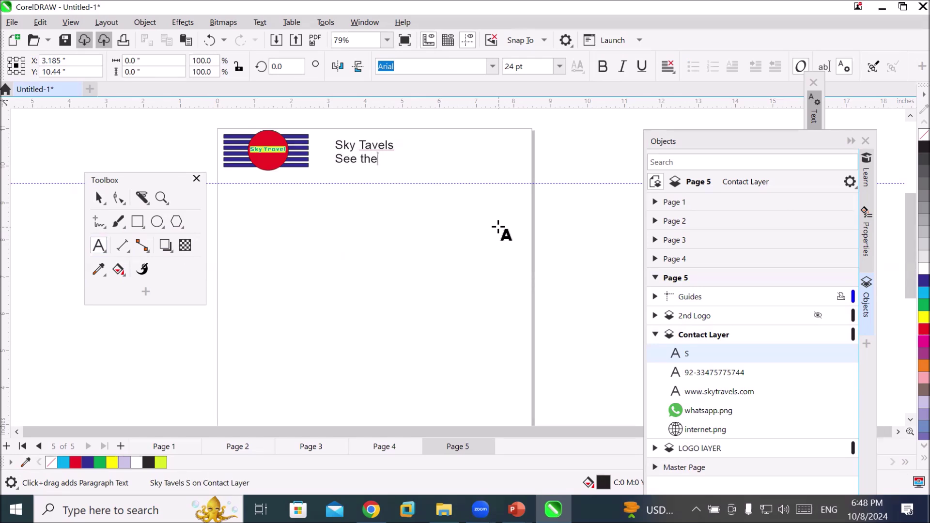
text( wolr)
key(BackSpace)
key(BackSpace)
text(rld with us)
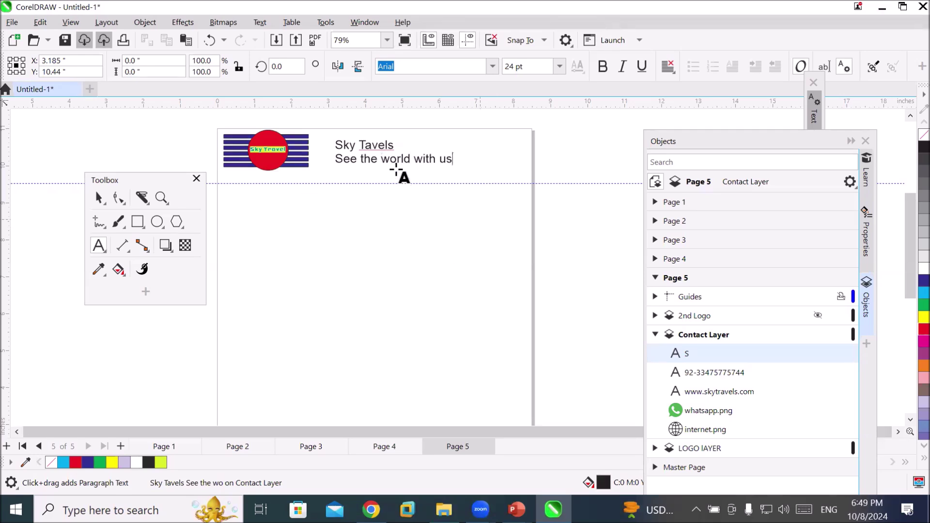
click(359, 145)
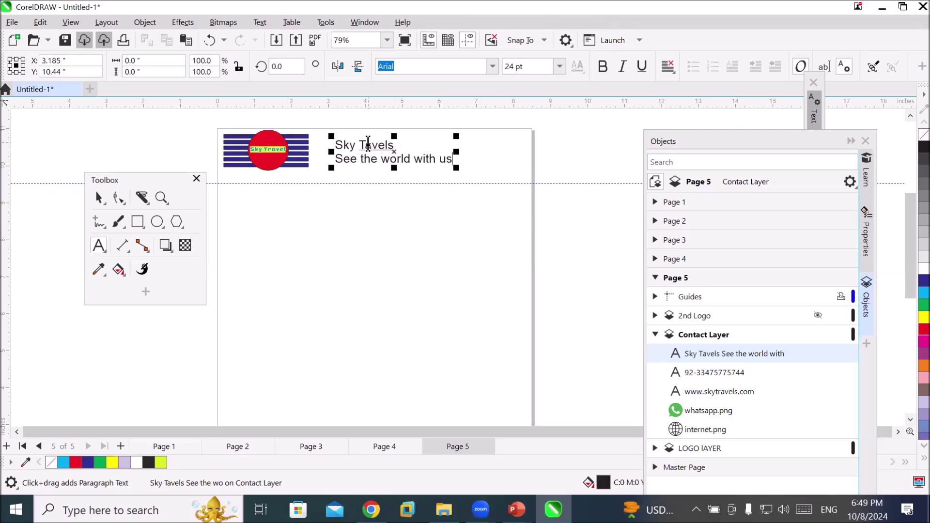
text(r)
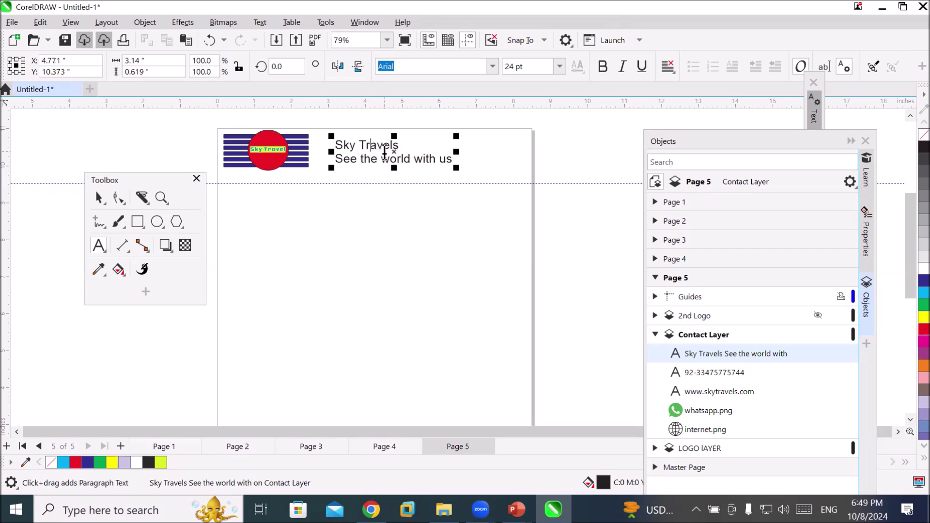
Move the floating tools clear of the heading and widen the letter and line spacing with the Shape tool
scroll(489, 136, up, 2)
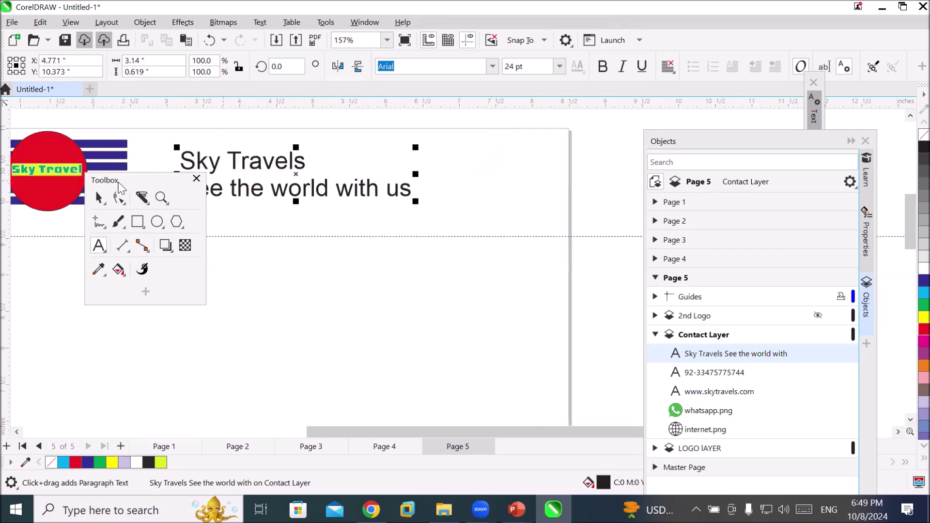
click(139, 178)
drag(139, 177, 72, 280)
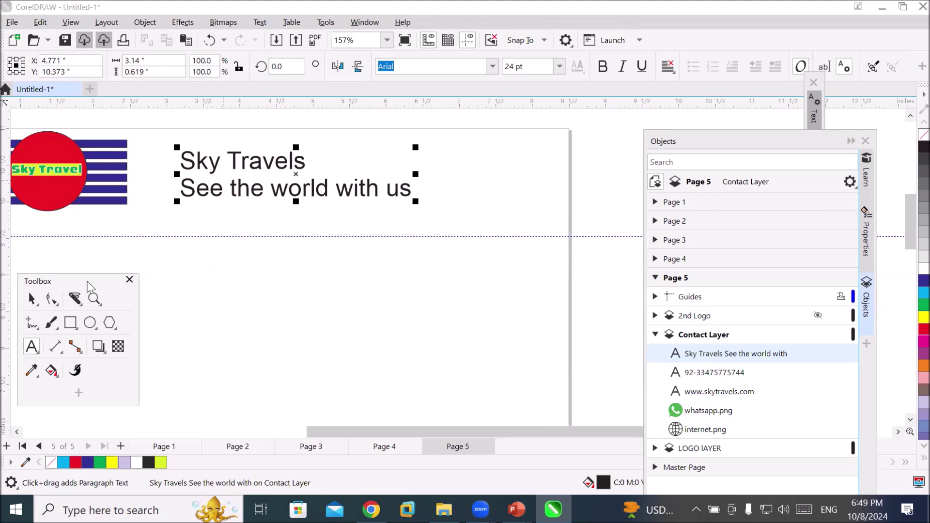
click(52, 300)
drag(418, 202, 533, 194)
double_click(48, 298)
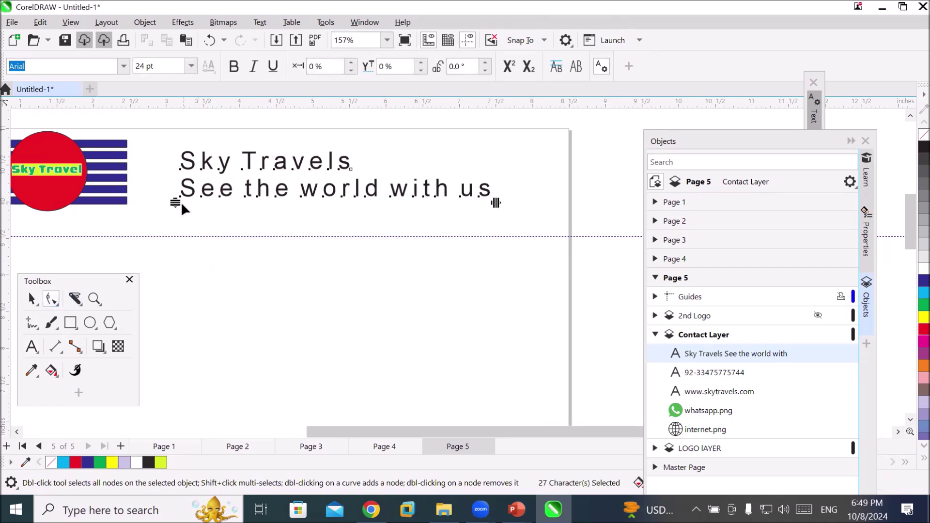
drag(174, 203, 201, 197)
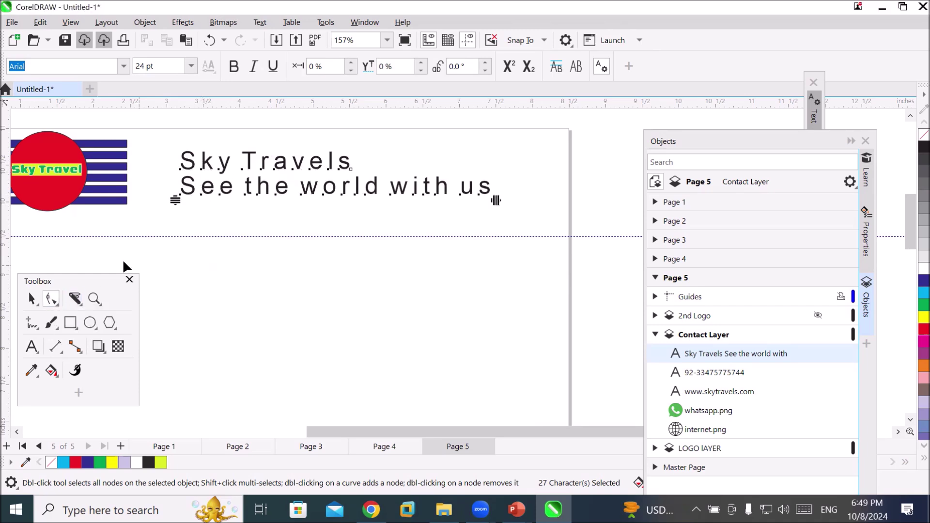
Select the 'Sky Travels' characters and make them bold
scroll(199, 141, up, 1)
scroll(300, 194, up, 1)
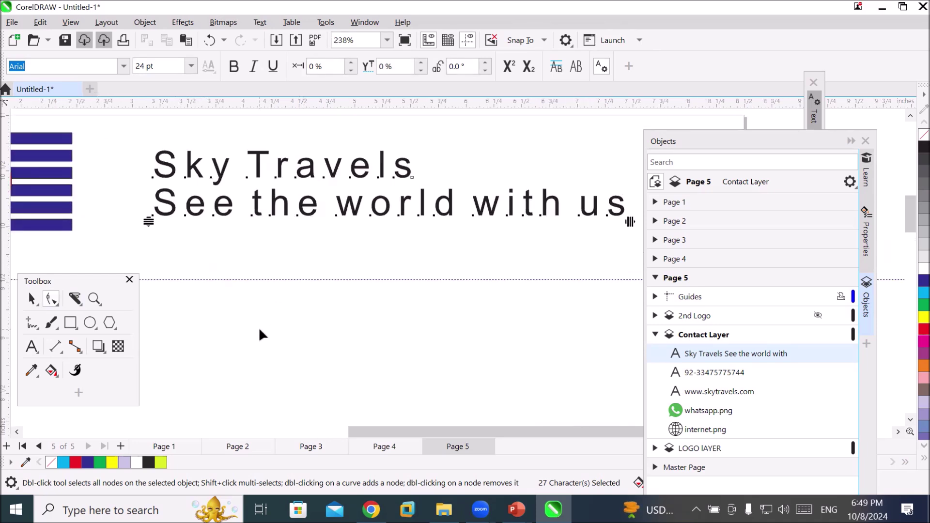
drag(136, 164, 425, 178)
drag(143, 169, 422, 197)
click(234, 68)
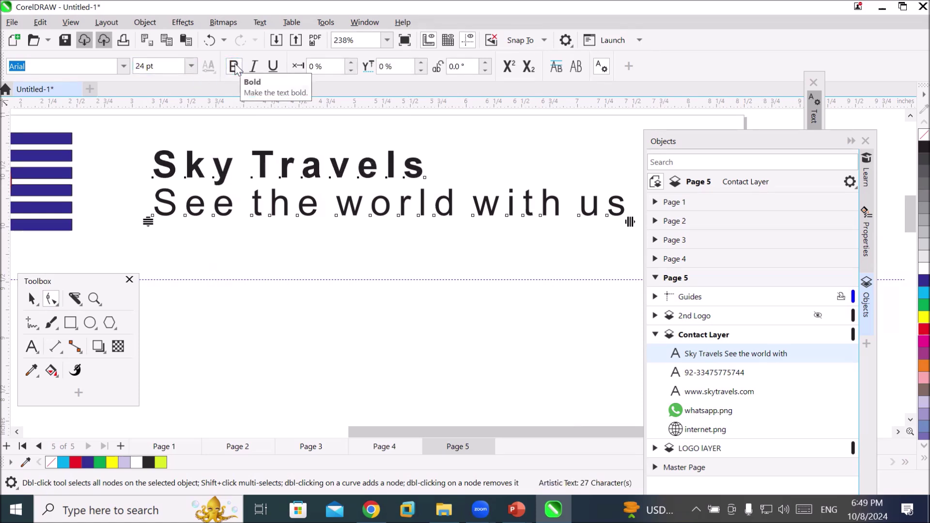
Set the 'Sky Travels' heading in the Stoutface font
click(124, 66)
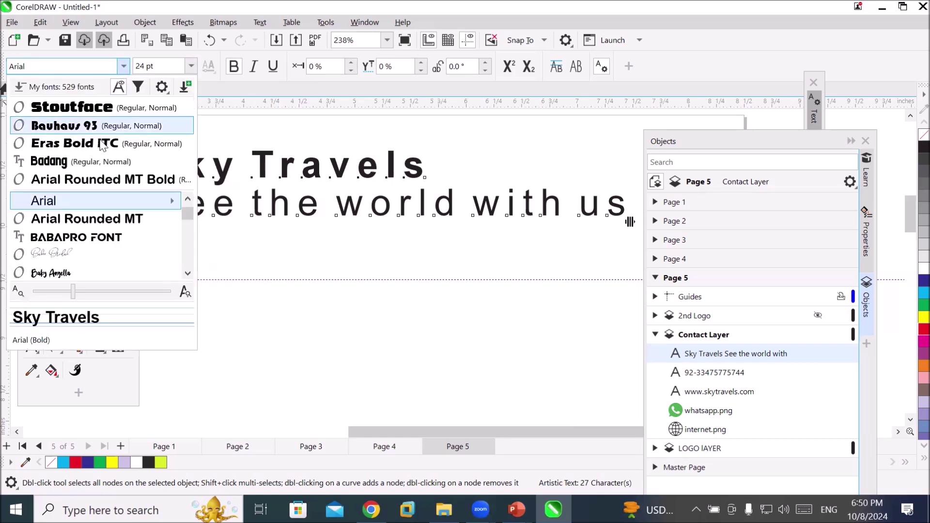
click(112, 110)
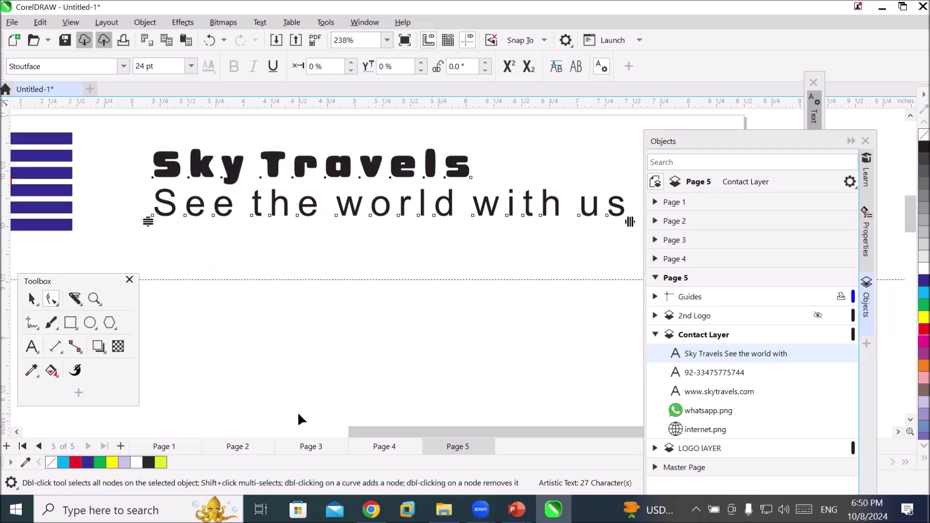
click(243, 266)
Select the tagline characters and set their character offset to -7%
drag(134, 206, 639, 232)
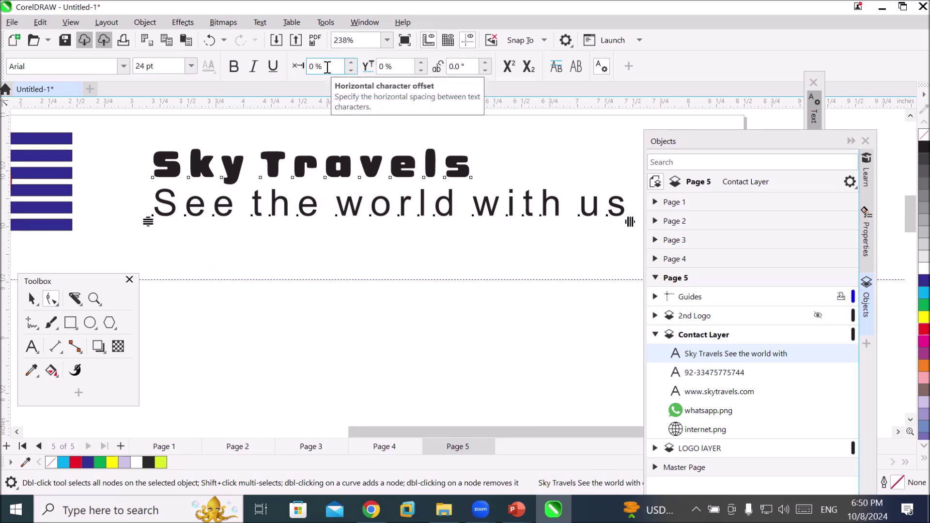
click(352, 71)
click(351, 71)
click(352, 71)
click(351, 71)
click(352, 70)
click(351, 71)
click(352, 71)
click(352, 70)
click(352, 63)
click(351, 63)
click(352, 62)
click(351, 62)
click(351, 62)
click(352, 63)
click(352, 62)
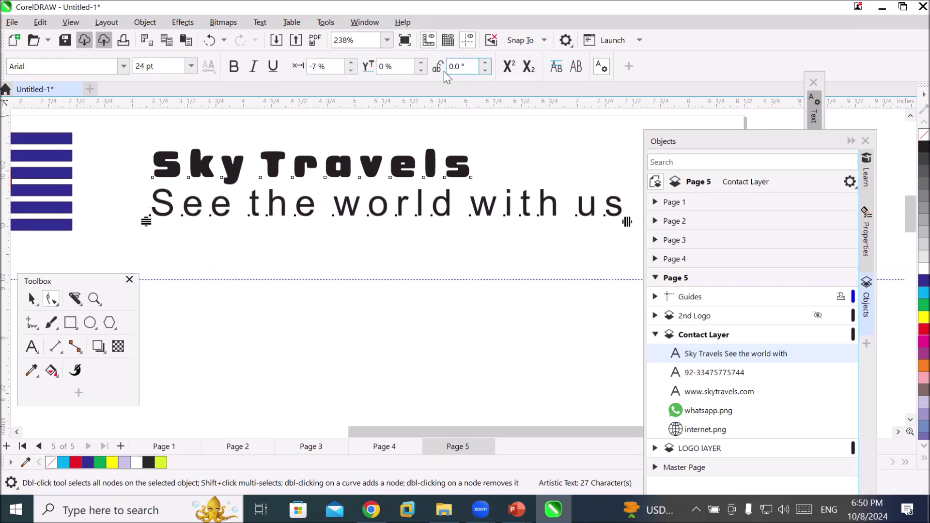
Give the tagline characters a vertical shift of 8%
click(421, 71)
click(421, 71)
click(421, 71)
click(421, 72)
click(421, 71)
click(421, 71)
click(421, 71)
click(421, 71)
click(420, 62)
click(420, 63)
click(421, 63)
click(420, 63)
click(421, 62)
click(421, 63)
click(420, 62)
click(421, 62)
click(420, 62)
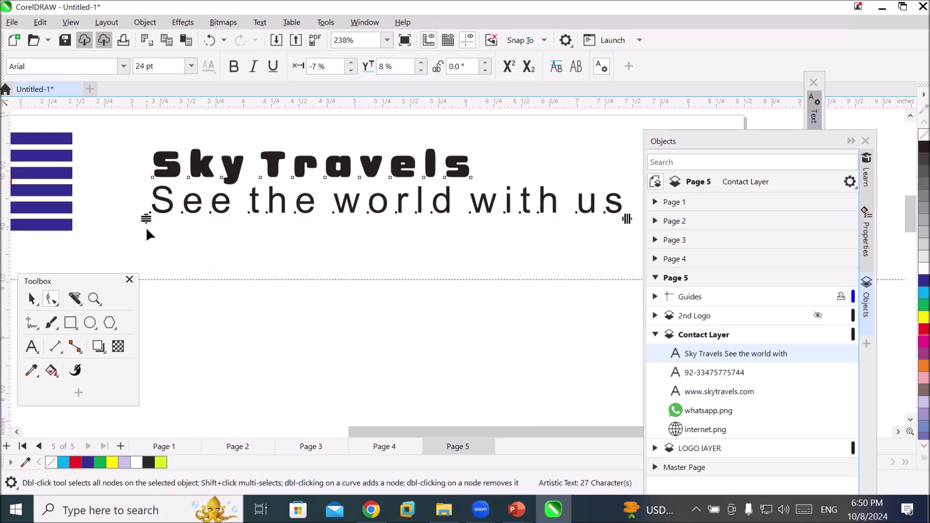
Try rotating the tagline characters to 115 degrees, then undo the rotation
click(486, 62)
click(486, 63)
click(486, 63)
click(486, 62)
click(486, 63)
click(486, 62)
click(486, 62)
click(486, 62)
click(486, 62)
click(486, 62)
click(486, 63)
click(486, 62)
click(486, 63)
click(486, 62)
click(486, 63)
click(486, 62)
click(486, 63)
click(486, 62)
click(486, 62)
click(486, 62)
click(486, 62)
click(486, 63)
click(486, 62)
key(ctrl+z)
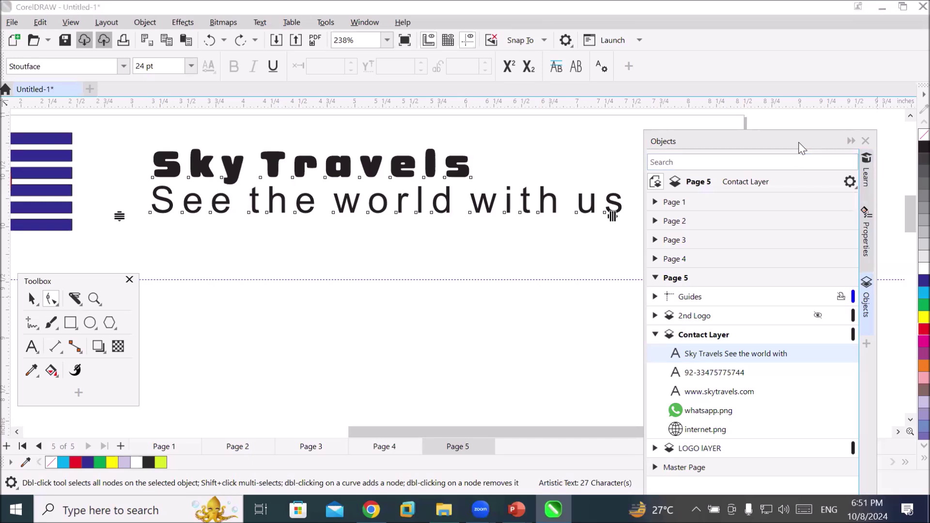
Show the Text docker's Character settings and arrange the panels near the tagline
drag(800, 147, 795, 154)
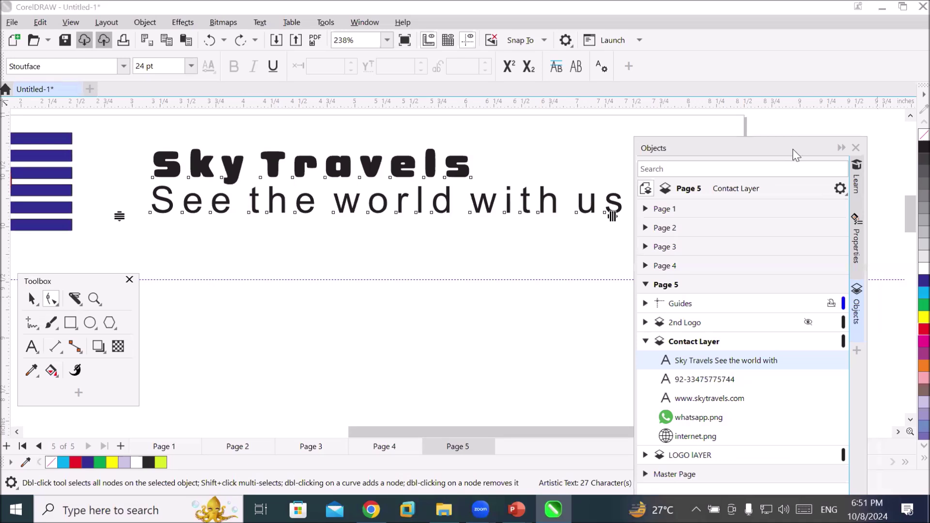
drag(795, 153, 830, 227)
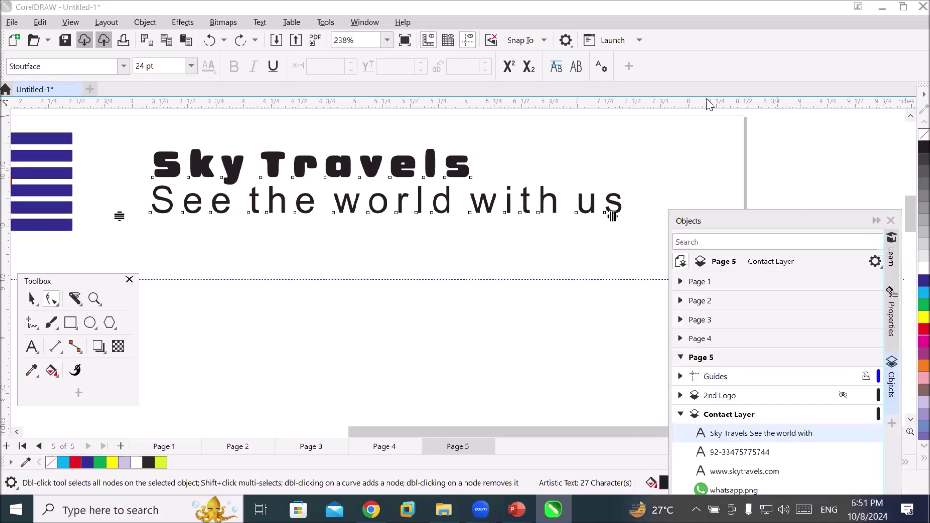
click(601, 67)
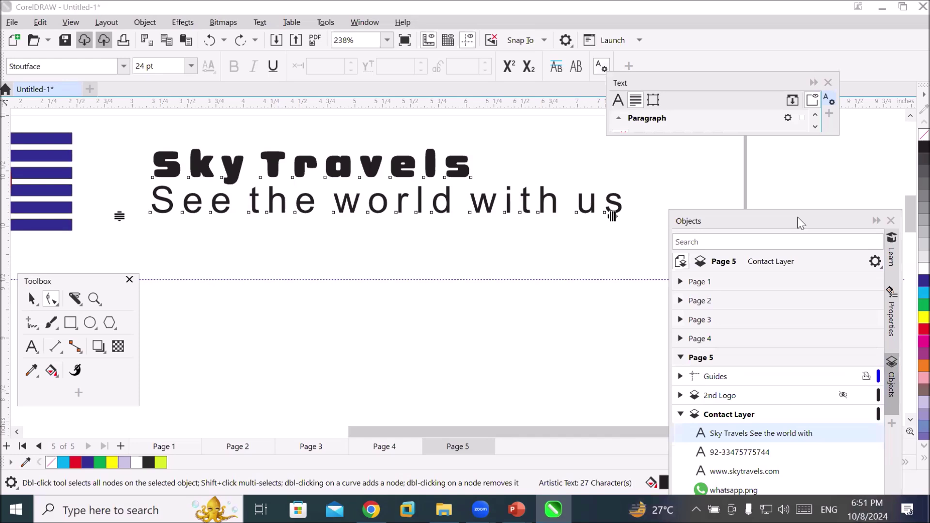
drag(801, 222, 778, 176)
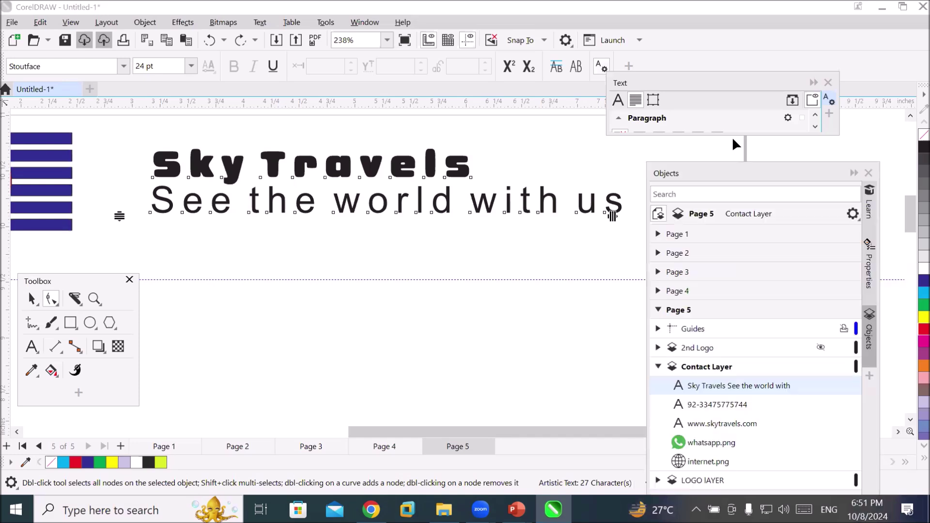
click(620, 100)
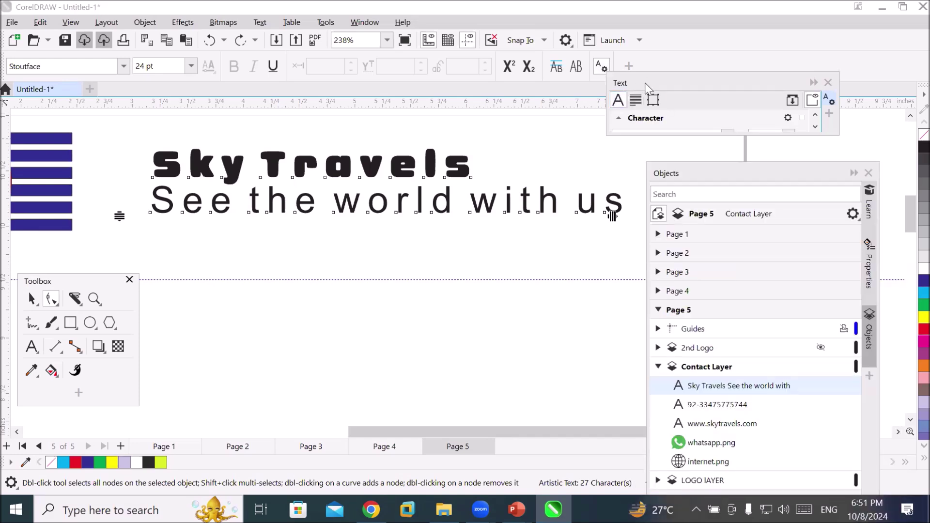
drag(646, 89, 313, 259)
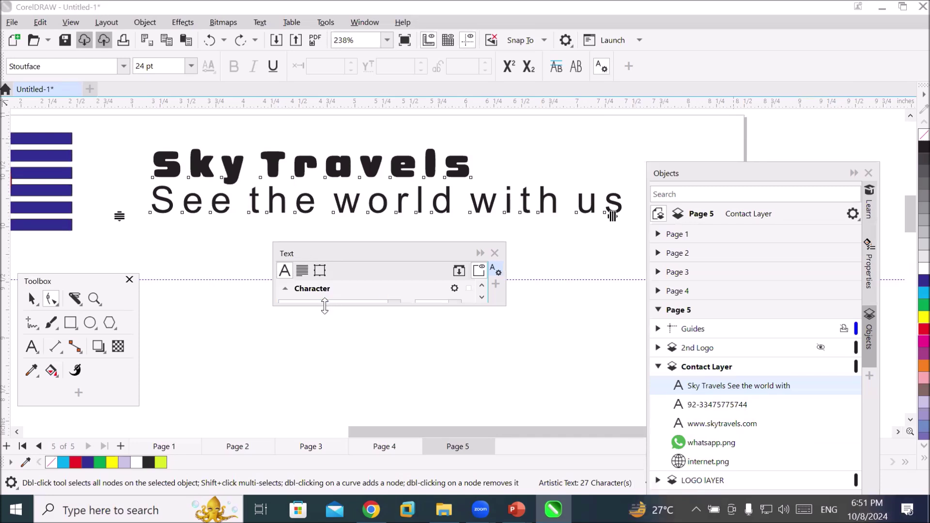
drag(324, 307, 325, 416)
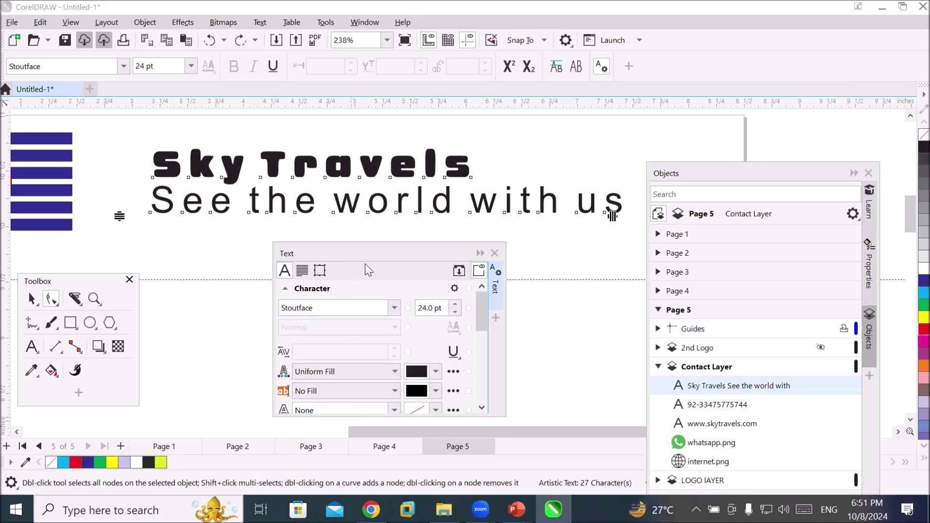
drag(366, 257, 296, 222)
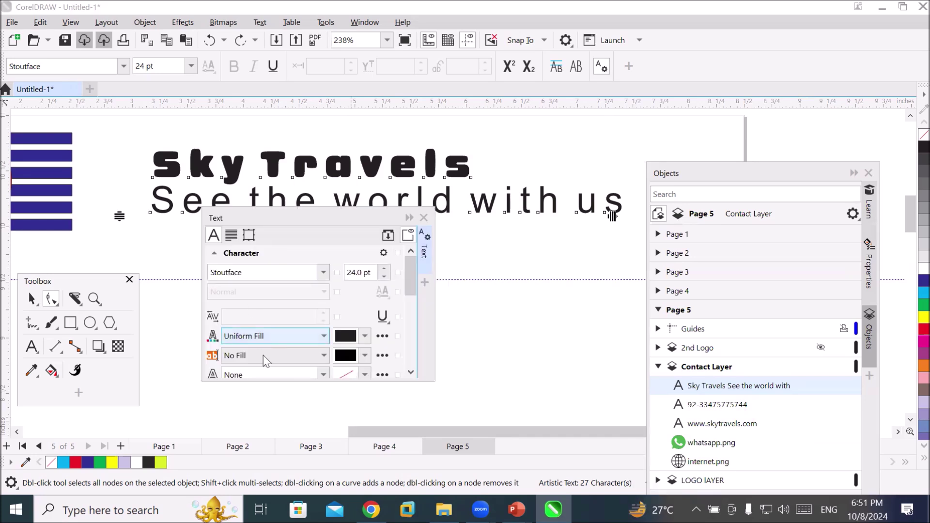
drag(263, 382, 285, 427)
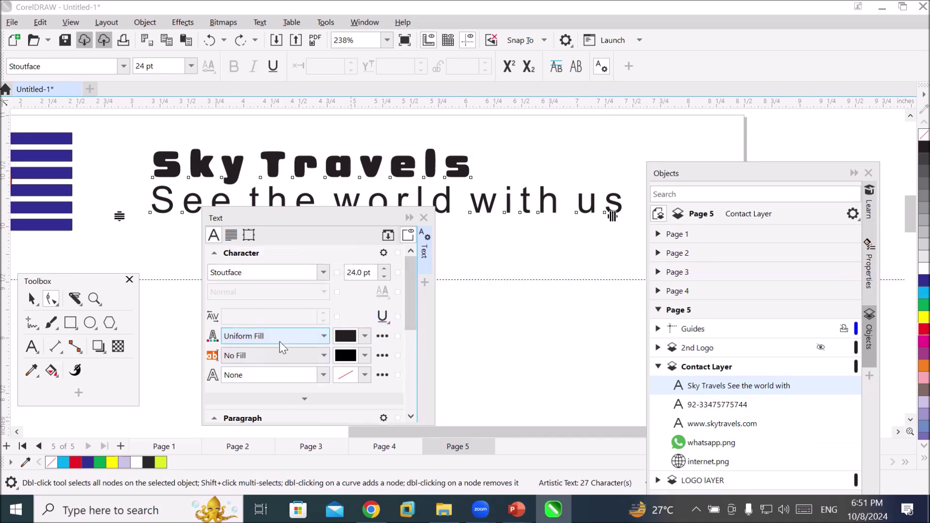
scroll(271, 338, down, 1)
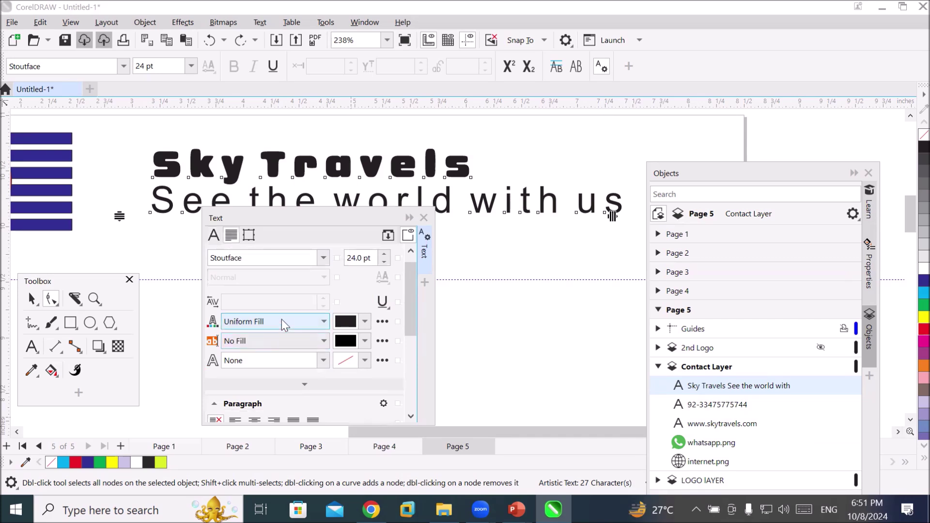
Clear the selection and place the Text tool cursor in the 'See the world with us' tagline
click(541, 231)
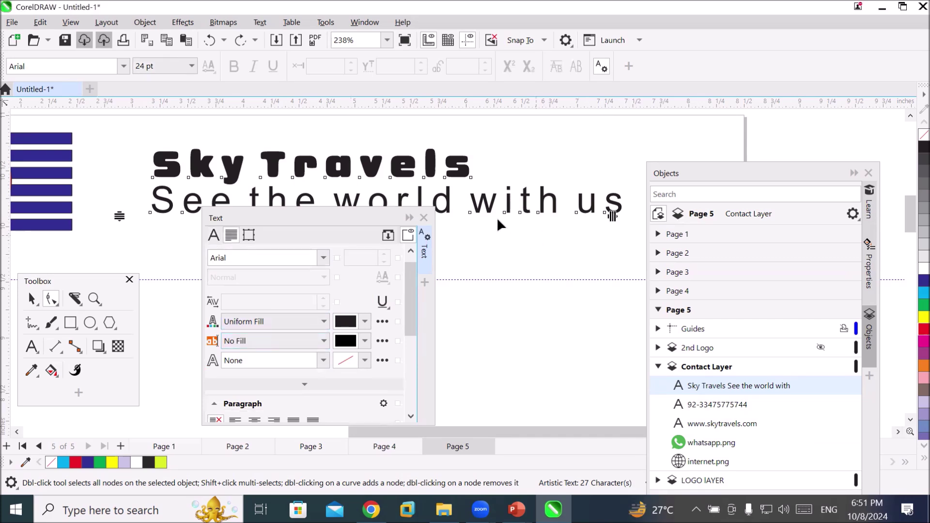
click(337, 223)
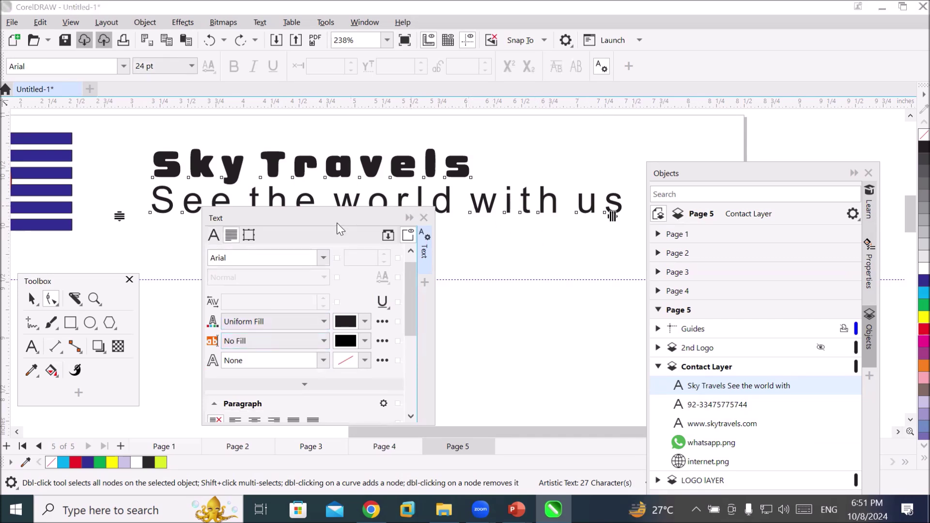
drag(338, 222, 425, 286)
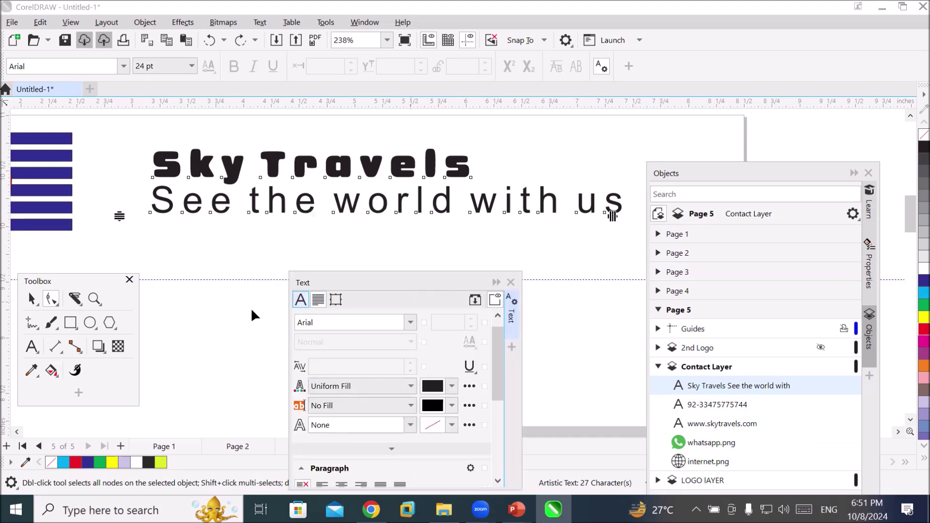
click(32, 346)
click(615, 199)
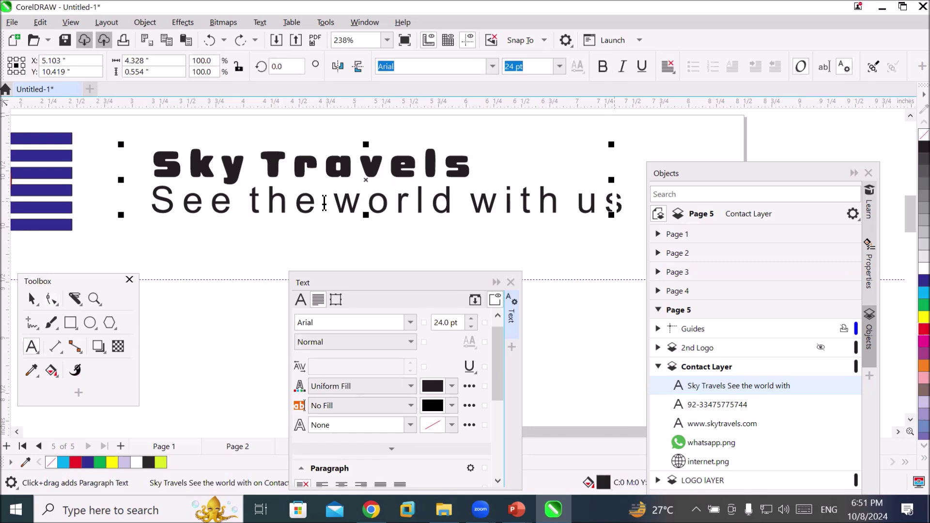
Select the tagline text and increase its character spacing to 50%
drag(153, 200, 622, 201)
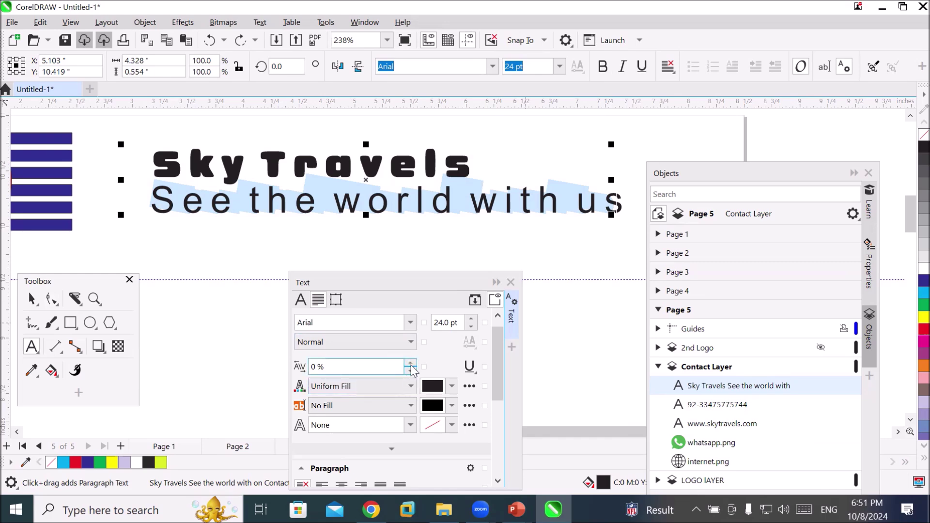
click(412, 363)
click(412, 364)
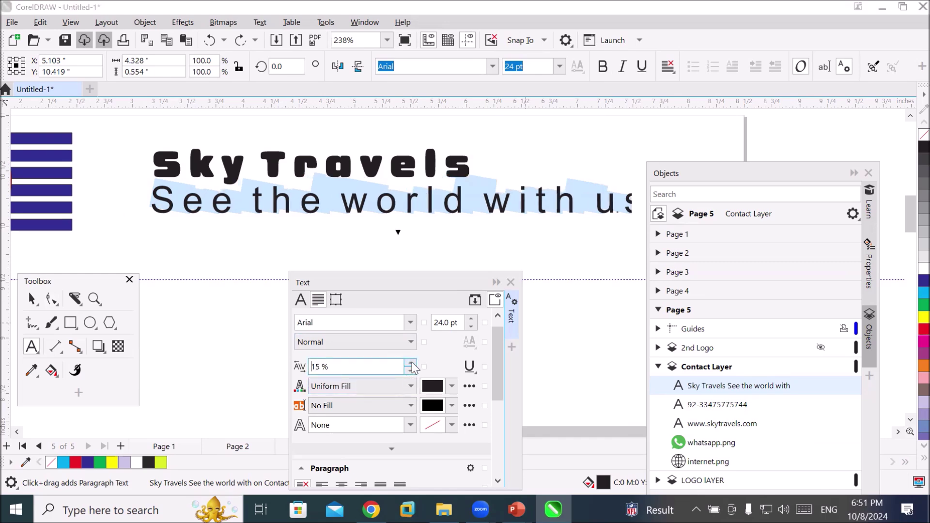
click(412, 364)
click(412, 364)
click(412, 364)
click(412, 364)
click(412, 364)
click(412, 364)
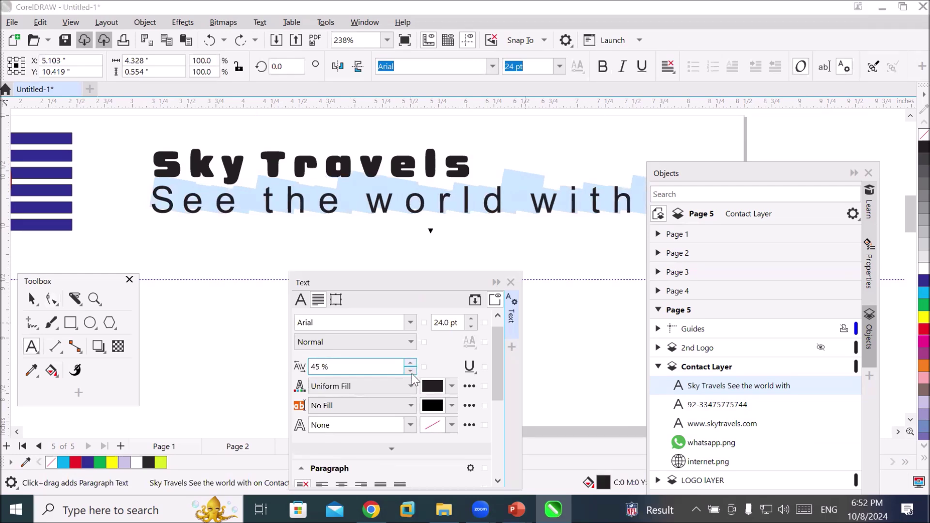
Lower the tagline's character spacing to -95% so the letters pack tightly together
scroll(411, 374, up, 4)
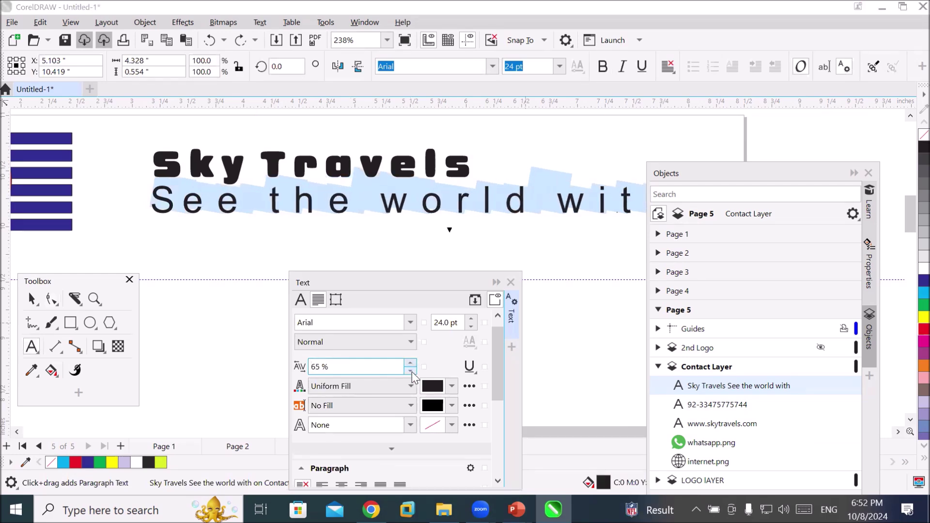
scroll(412, 373, up, 4)
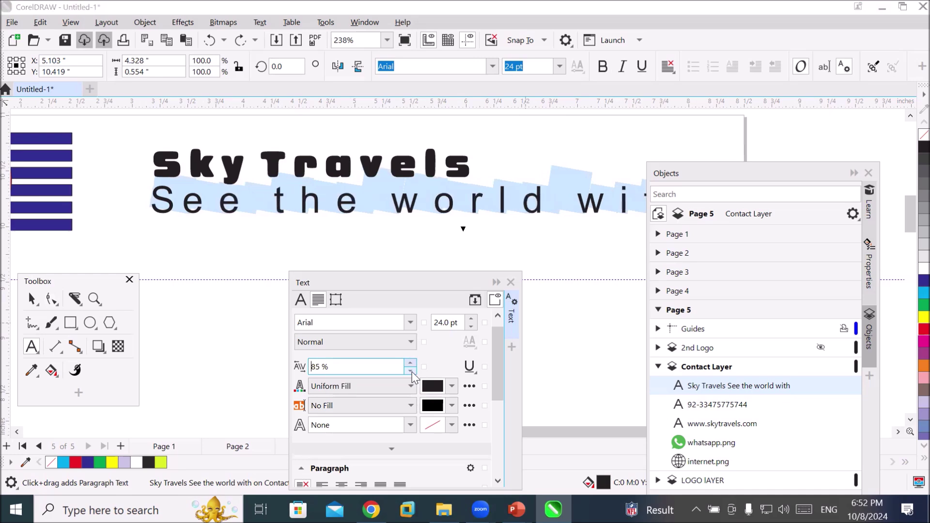
scroll(411, 372, up, 1)
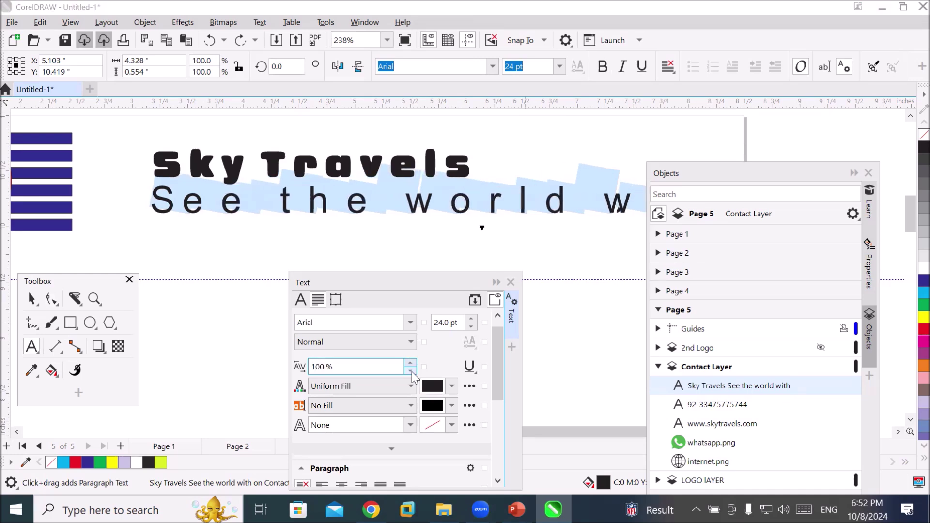
scroll(412, 372, down, 5)
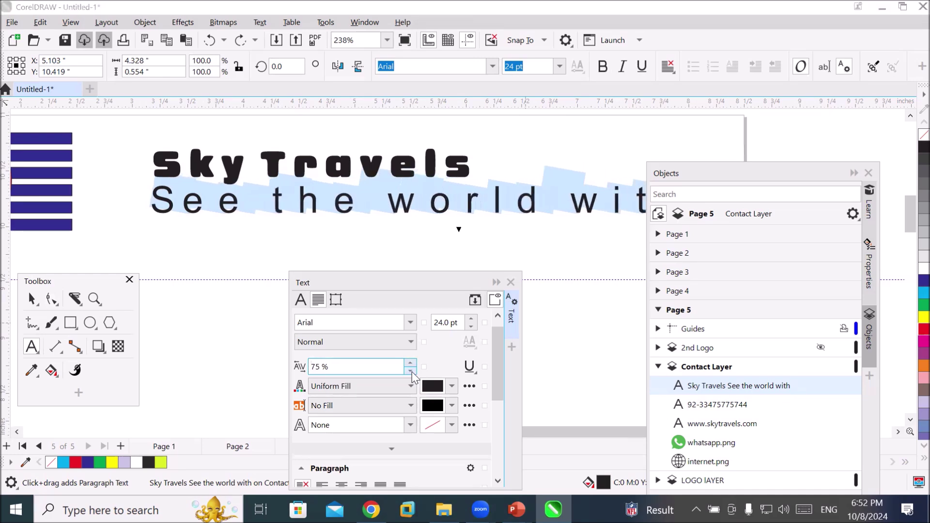
scroll(412, 371, down, 4)
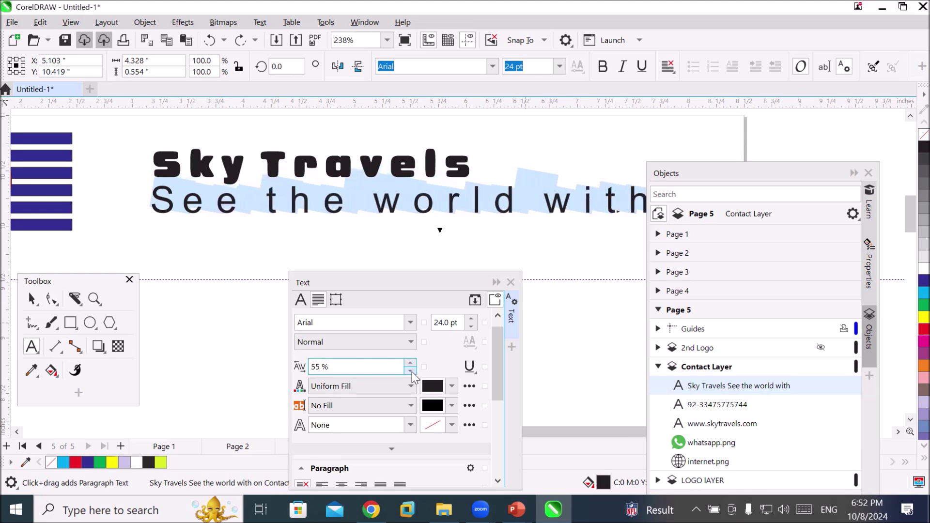
scroll(412, 372, down, 4)
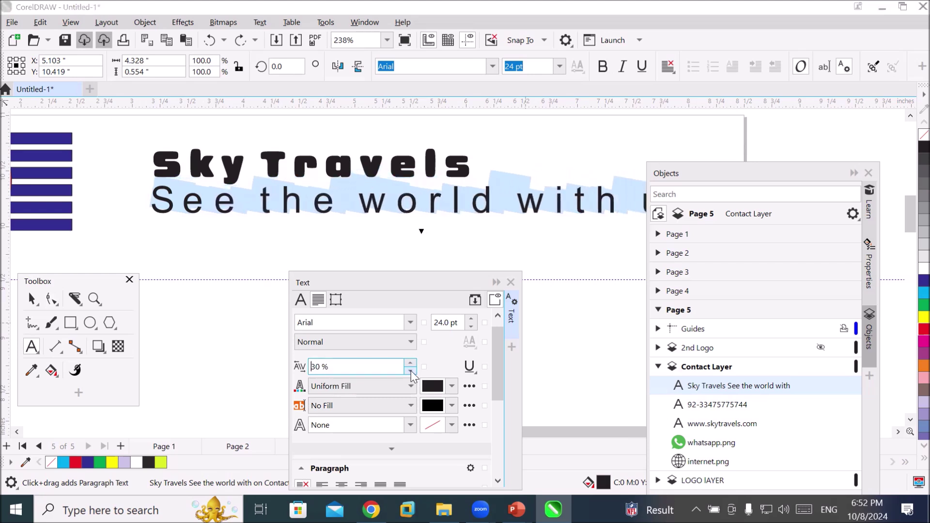
scroll(412, 371, down, 5)
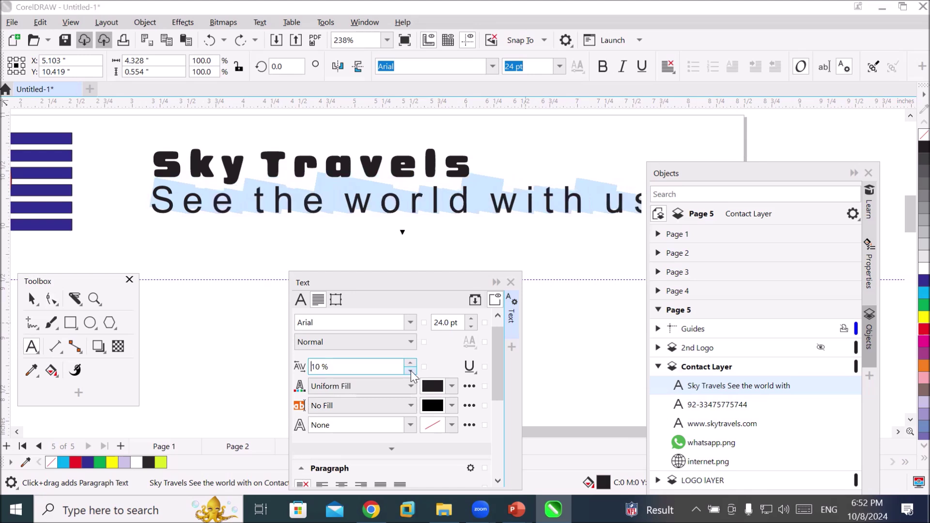
scroll(412, 375, down, 4)
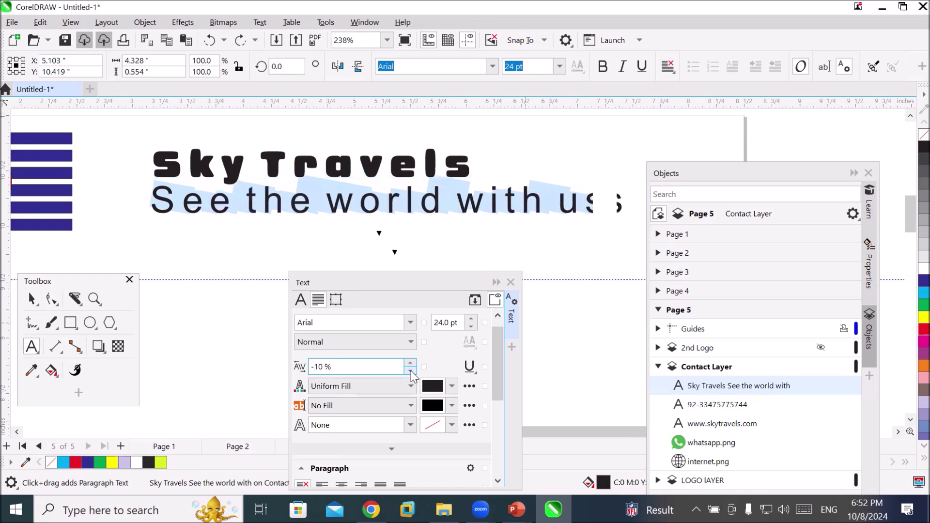
scroll(412, 376, down, 2)
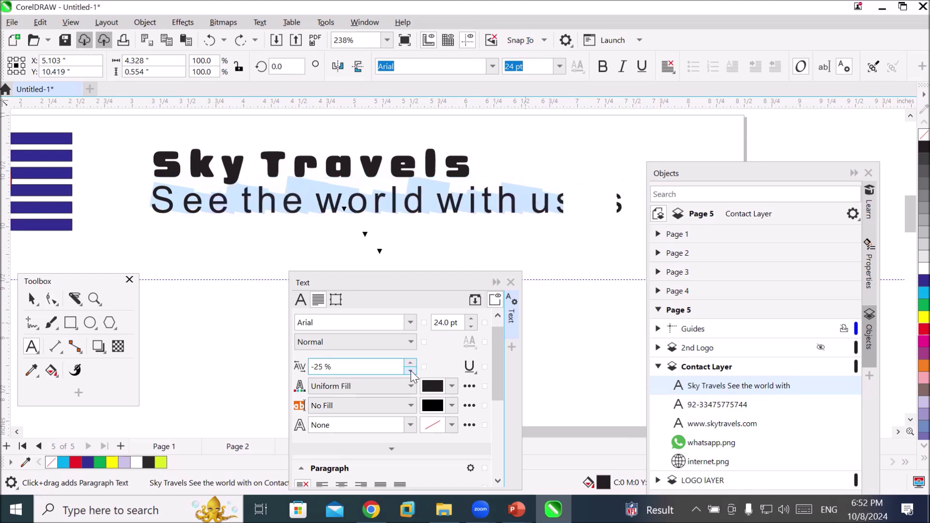
scroll(412, 375, down, 1)
scroll(412, 375, down, 2)
scroll(412, 376, down, 3)
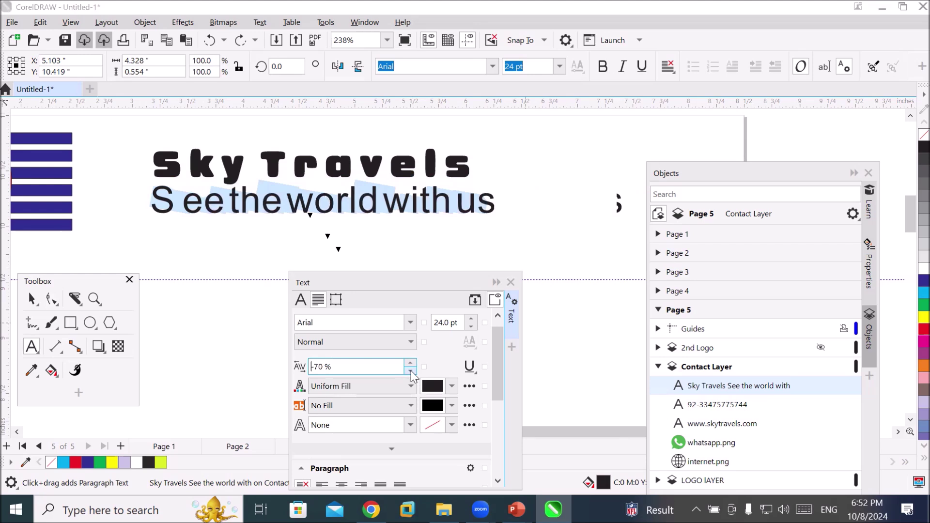
scroll(411, 373, down, 3)
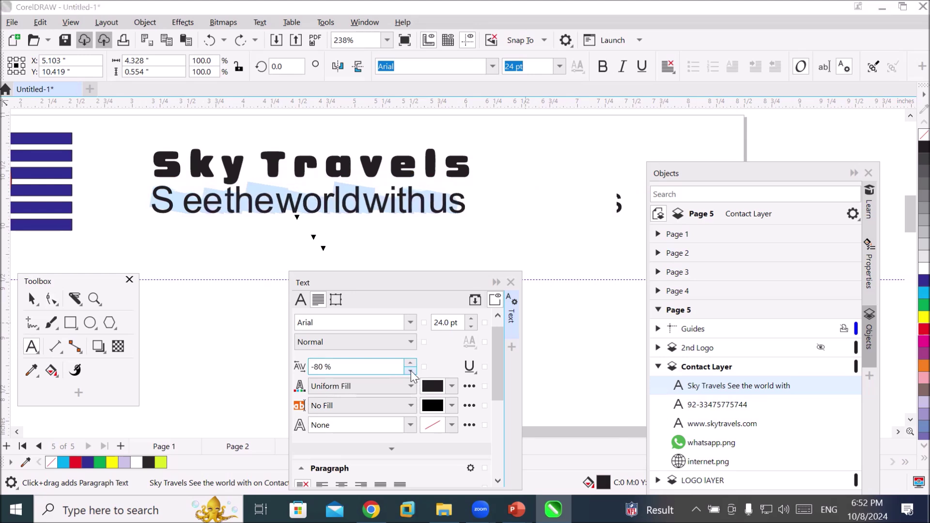
scroll(411, 370, down, 2)
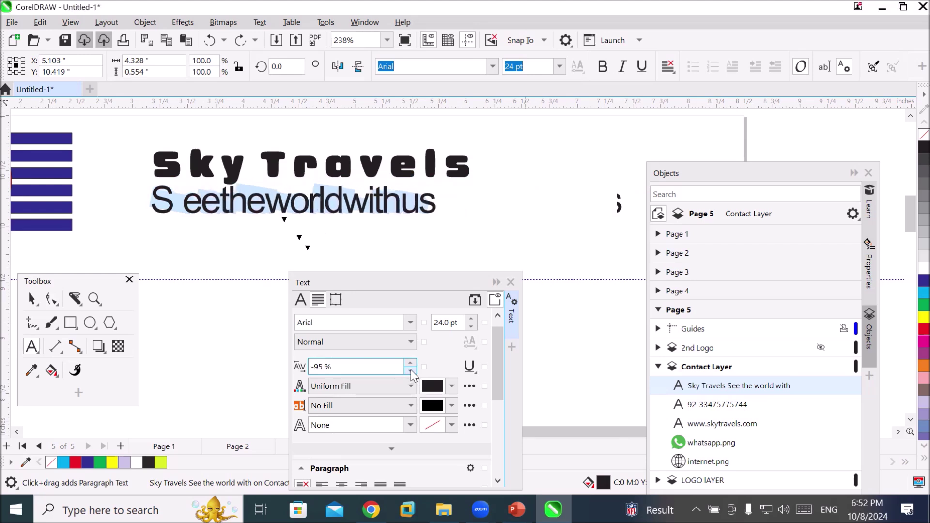
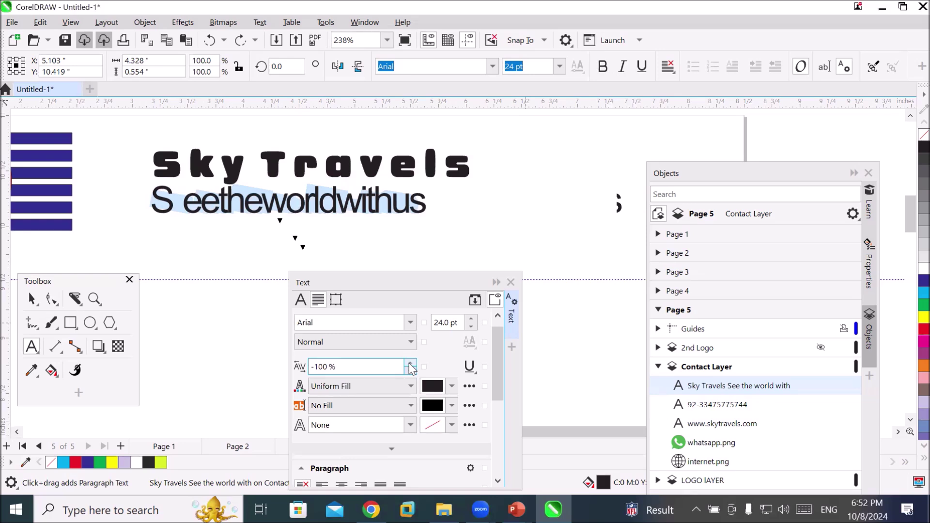
Raise the tagline's character spacing step by step up to 15%
click(410, 364)
click(410, 365)
click(411, 364)
click(411, 364)
click(411, 364)
click(411, 364)
key(Up)
key(Up)
key(Up)
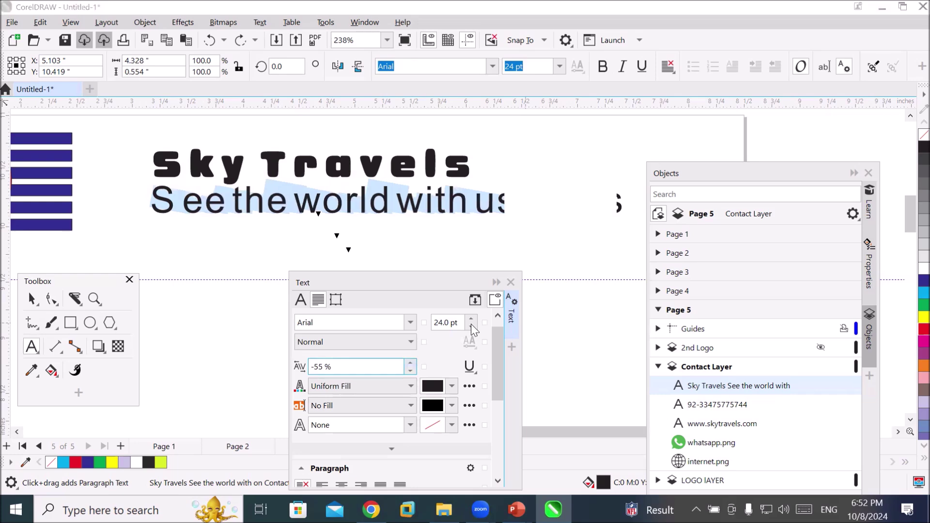
key(Up)
key(Up)
key(Up)
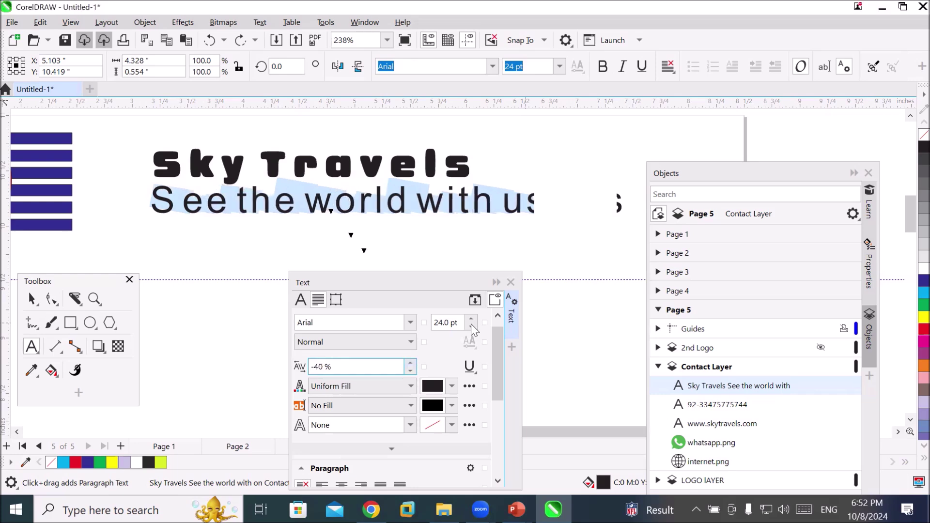
key(Up)
key(Up)
key(Up)
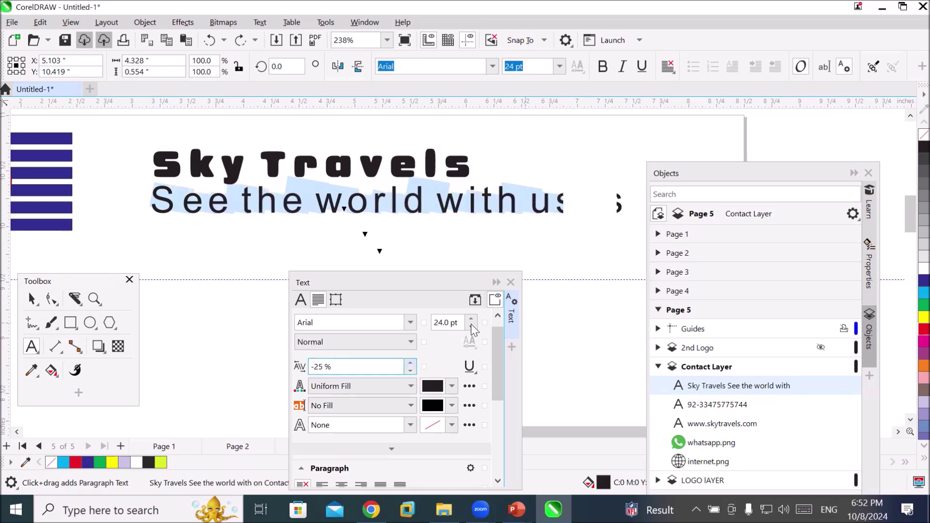
key(Up)
key(Up)
key(Up)
key(Up)
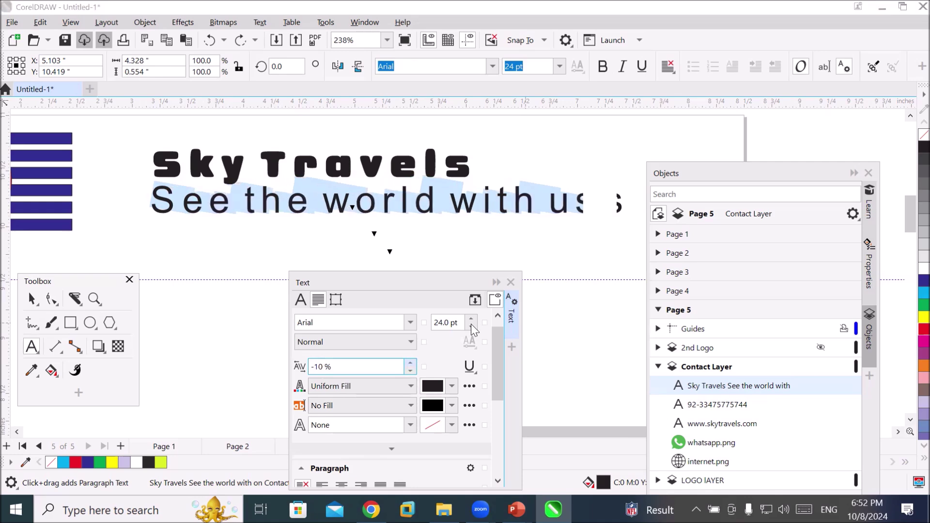
key(Up)
key(Up)
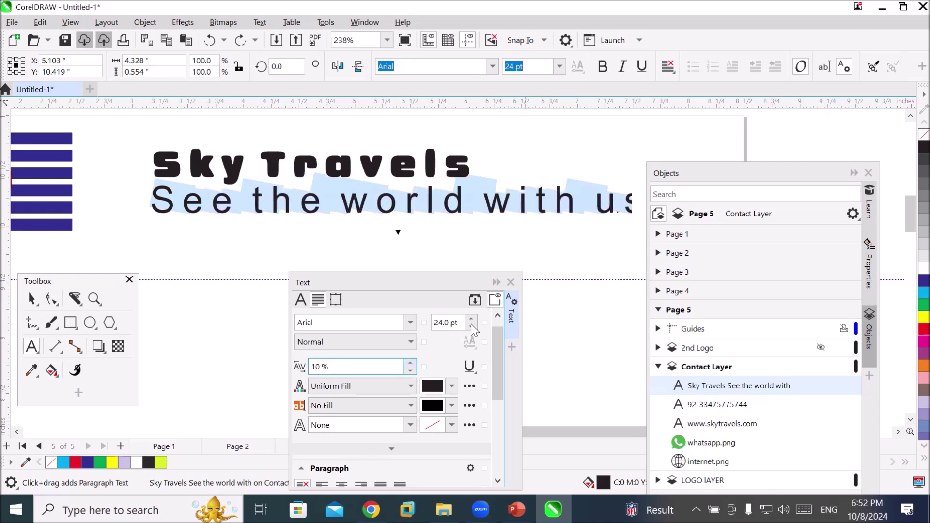
Tighten the tagline's character spacing back below 0% to a negative value
click(411, 372)
click(410, 371)
click(410, 371)
click(411, 371)
click(410, 371)
click(411, 371)
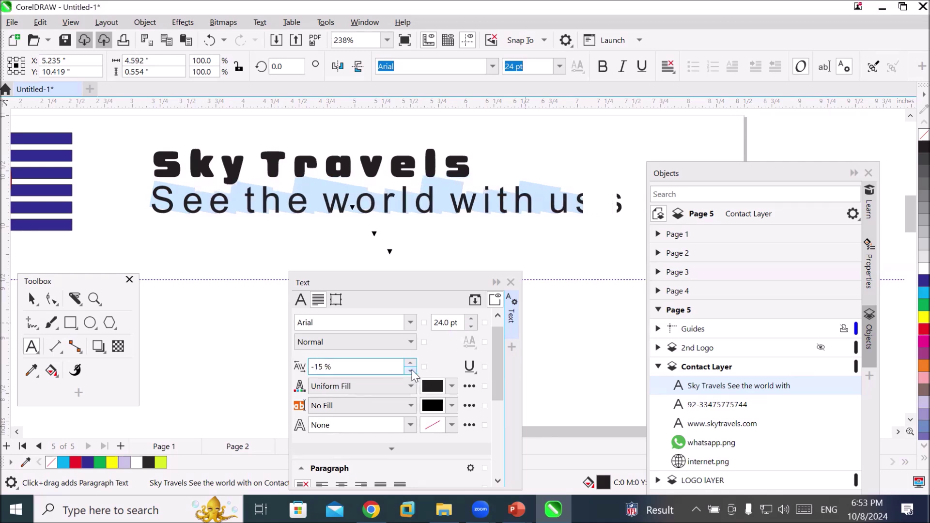
click(412, 371)
click(412, 371)
click(411, 371)
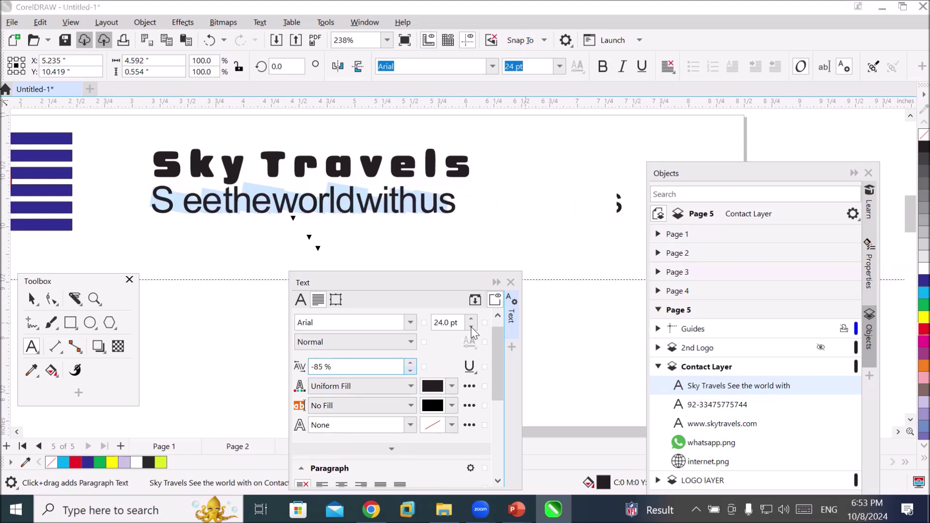
Shrink the tagline's font size down to 0.001 pt, leaving only the leading S visible
click(471, 327)
click(471, 327)
click(471, 327)
click(470, 327)
click(471, 327)
click(471, 327)
click(471, 327)
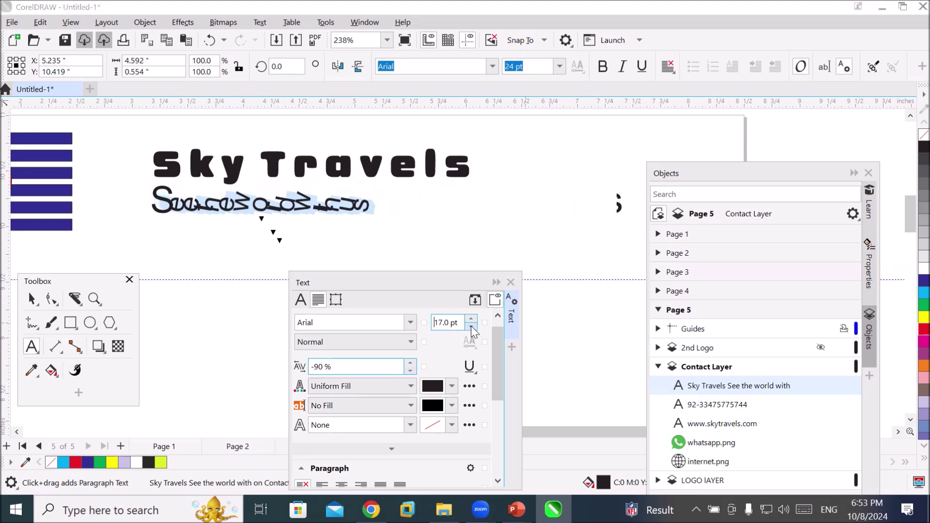
click(471, 327)
click(471, 327)
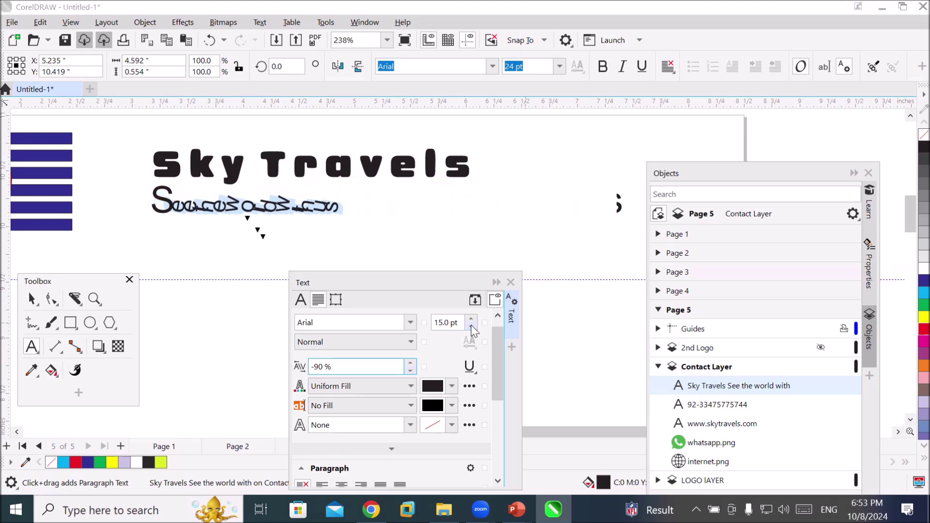
click(471, 327)
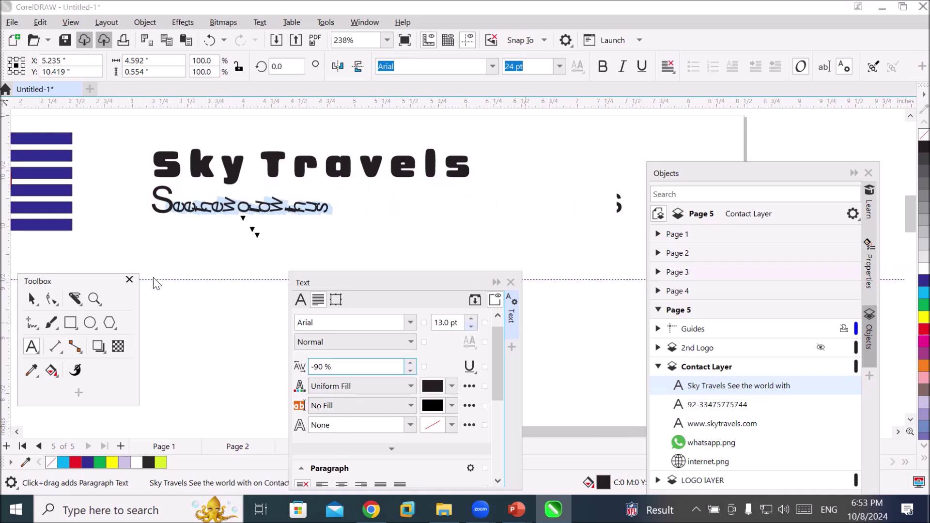
click(471, 327)
click(471, 327)
click(471, 327)
click(471, 327)
click(471, 327)
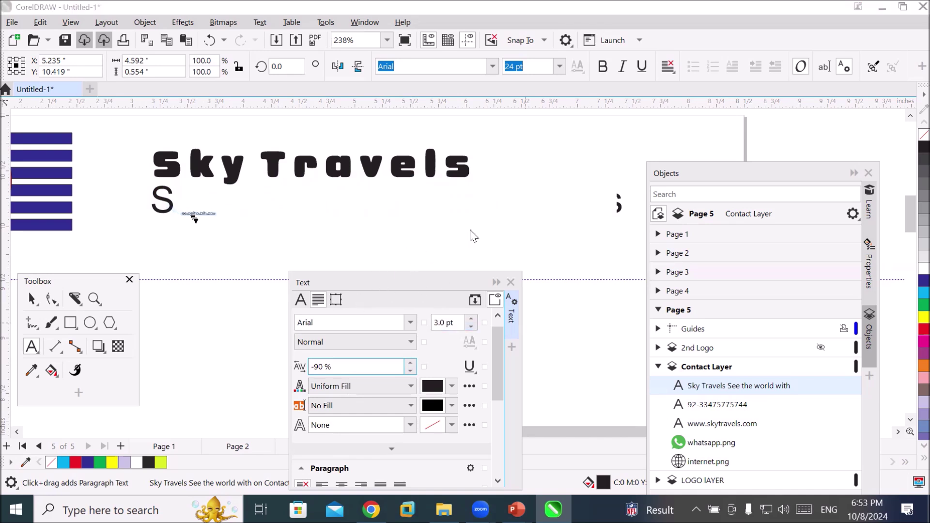
click(32, 347)
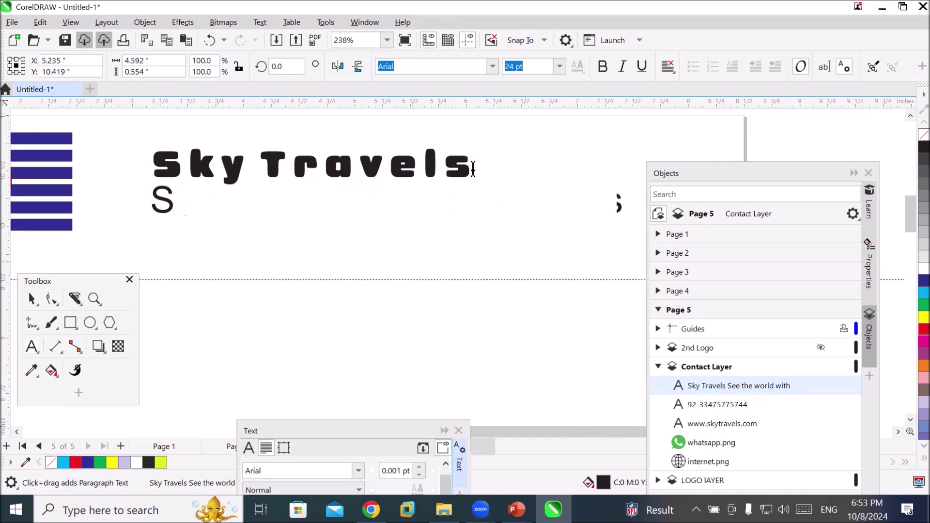
Remove the final 's' from 'Sky Travels' and delete the old tagline
click(474, 169)
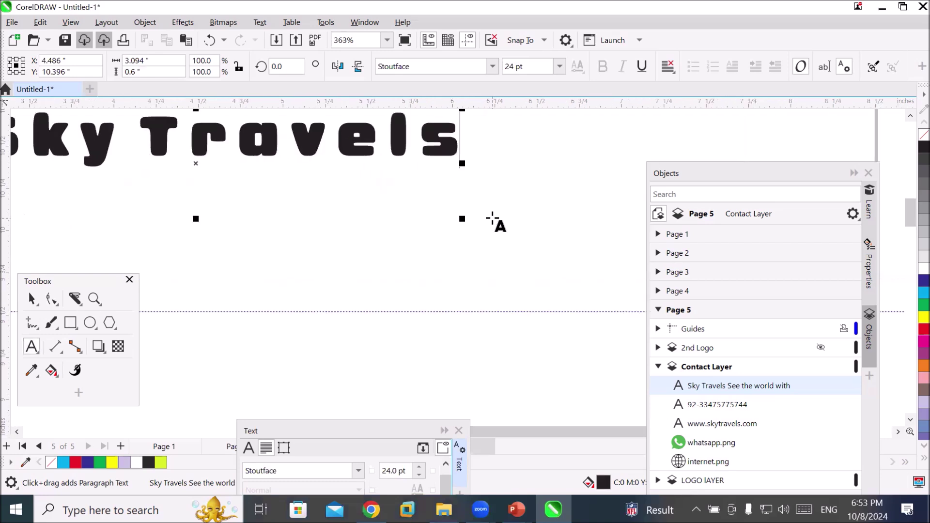
key(BackSpace)
key(Delete)
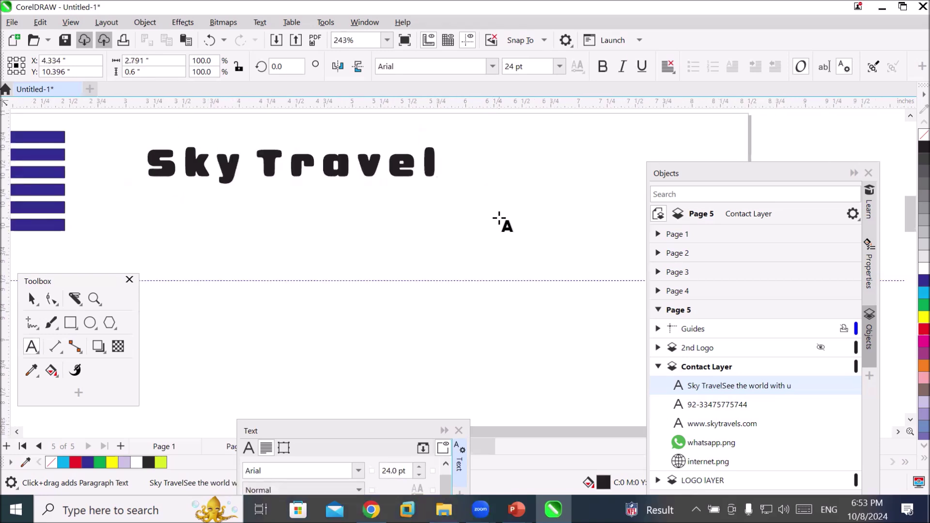
key(ctrl+z)
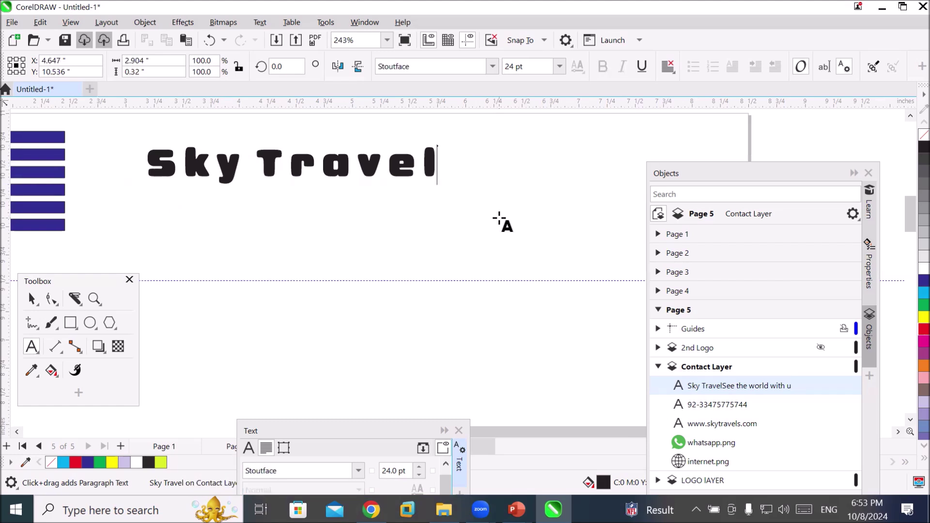
key(Escape)
Add a second line reading 'Travel and tourism' below 'Sky Travel'
key(Return)
text(Tavel and)
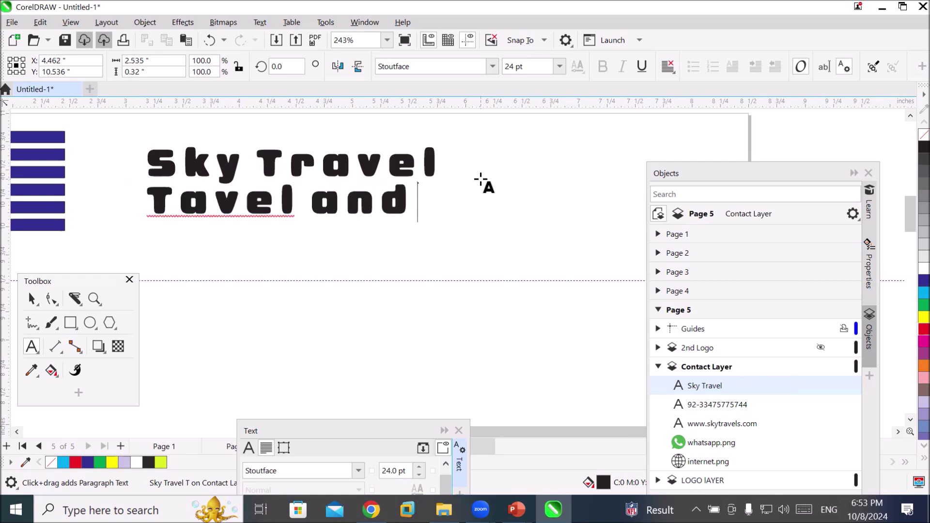
key(BackSpace)
key(BackSpace)
key(BackSpace)
key(BackSpace)
key(BackSpace)
key(BackSpace)
key(BackSpace)
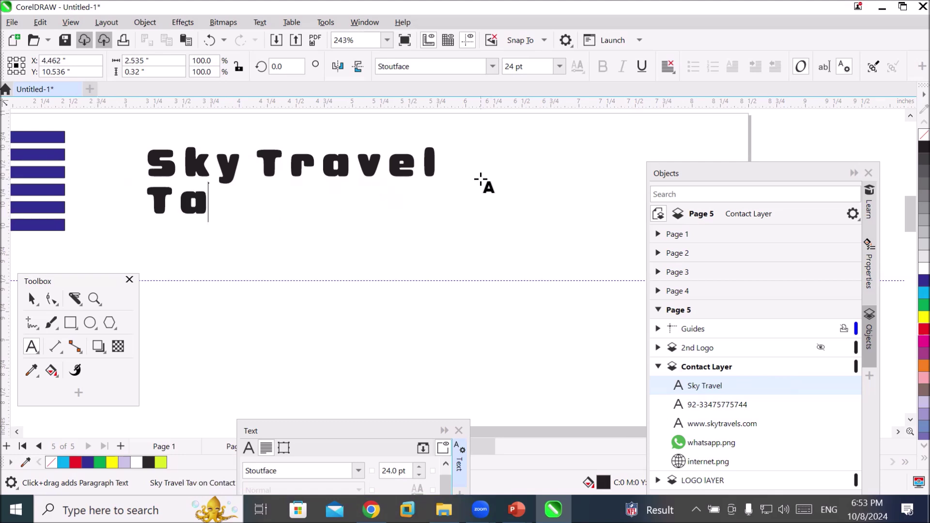
key(BackSpace)
text(ravel an)
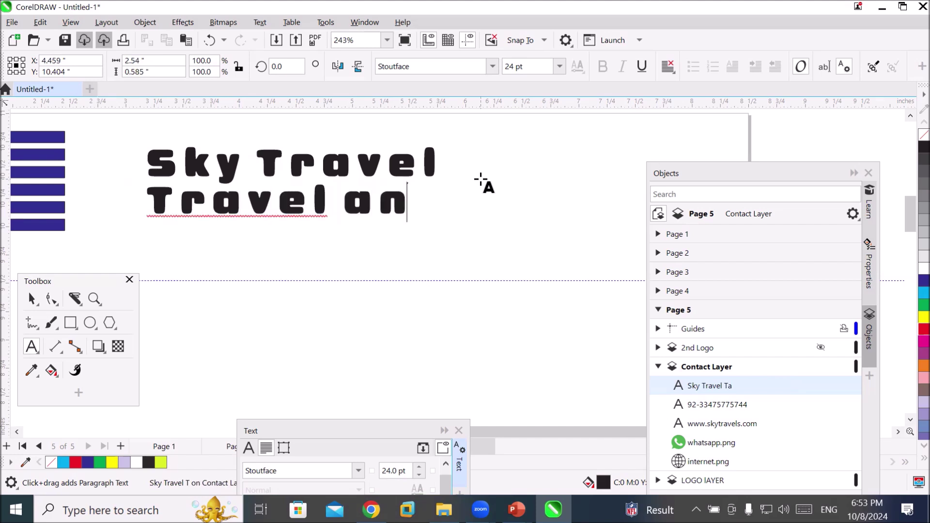
text(d tourism)
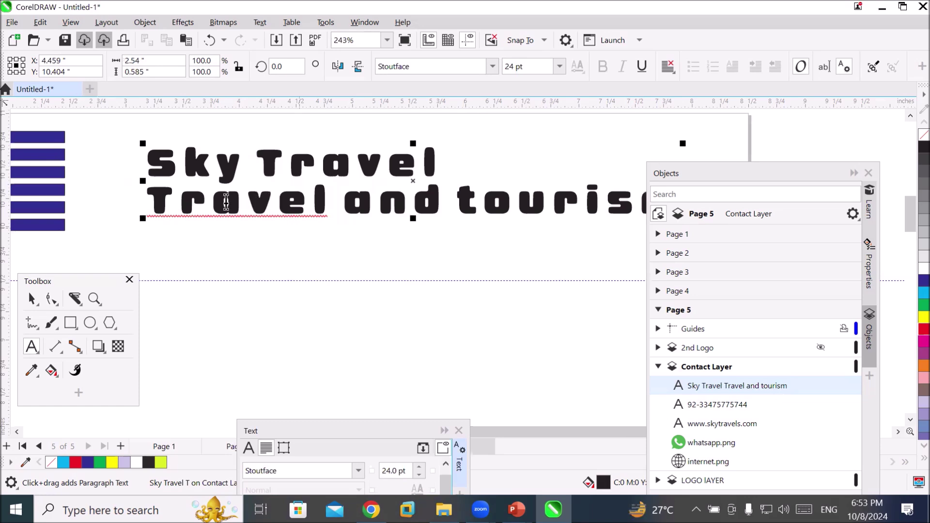
Select the whole 'Travel and tourism' line
key(ctrl+a)
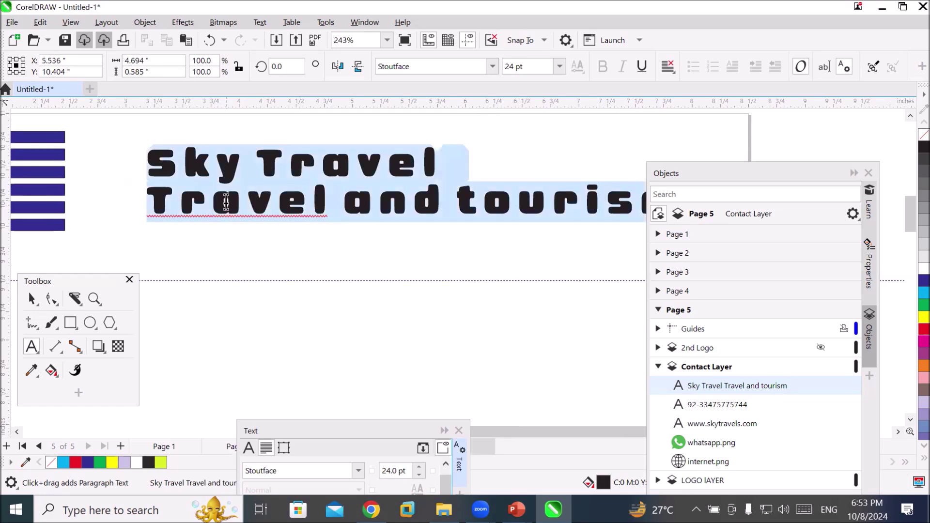
scroll(359, 218, down, 2)
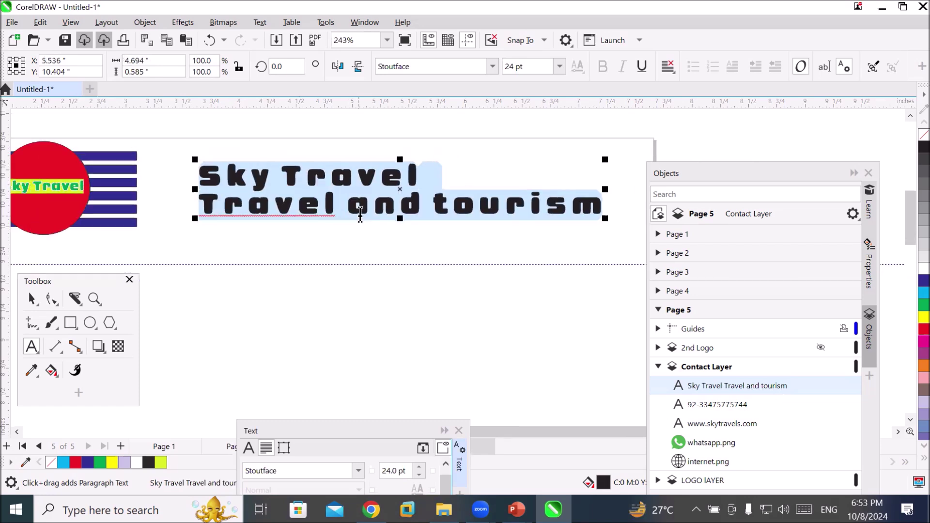
click(491, 209)
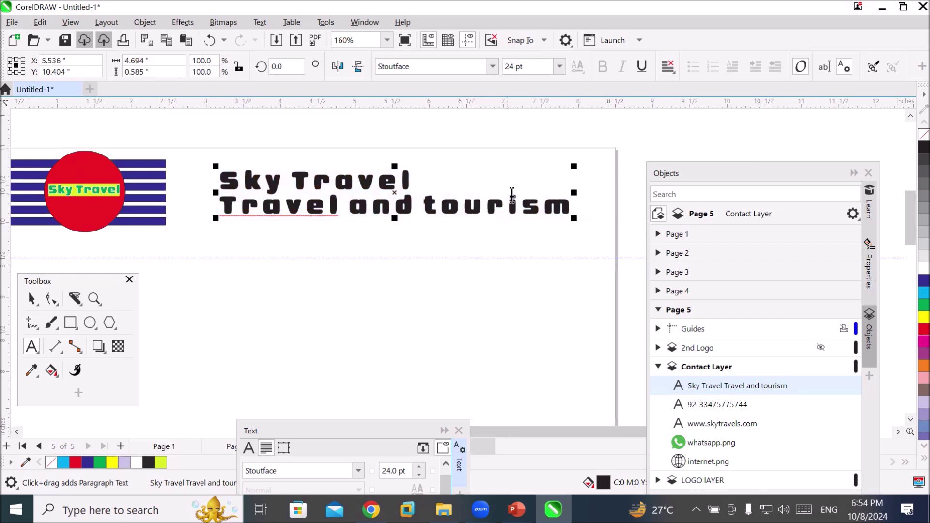
drag(566, 208, 224, 205)
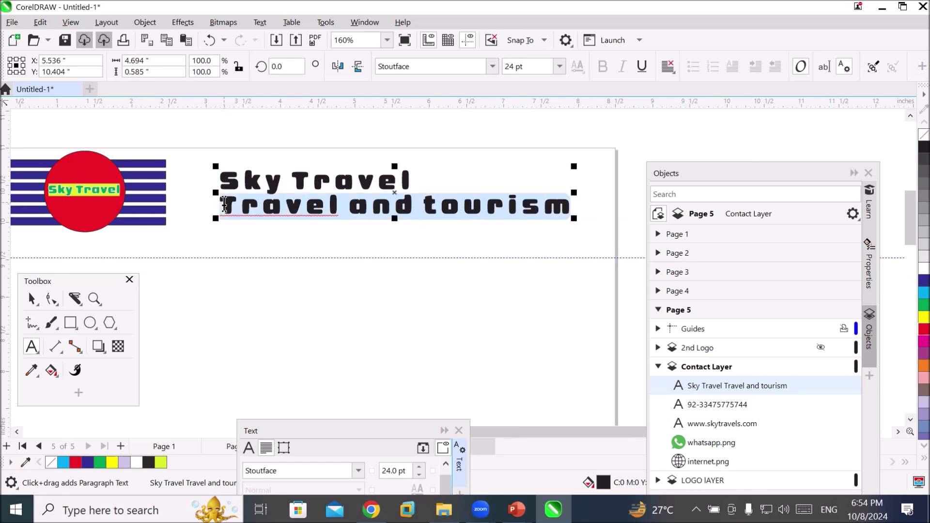
click(51, 299)
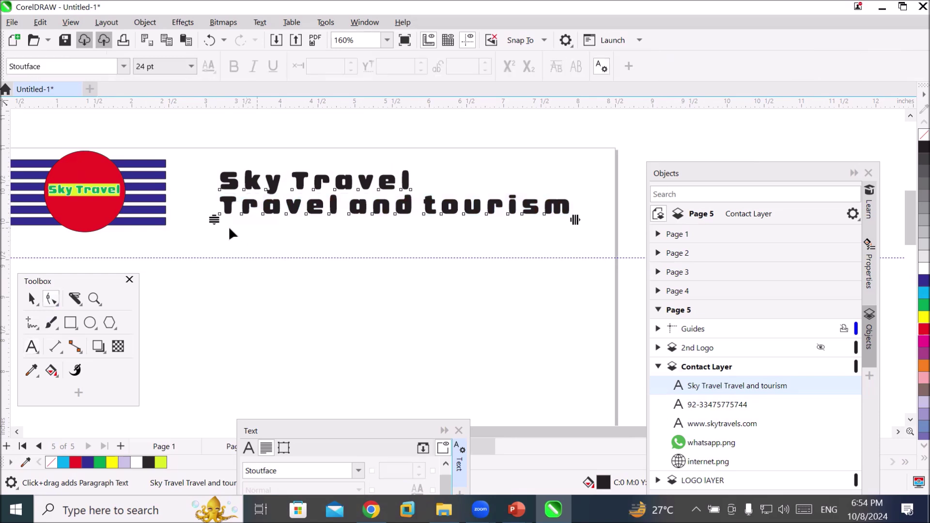
Pick the T of 'Travel' and the t of 'tourism', hide the 2nd Logo layer, and colour both letters red
scroll(229, 226, up, 1)
scroll(231, 231, up, 2)
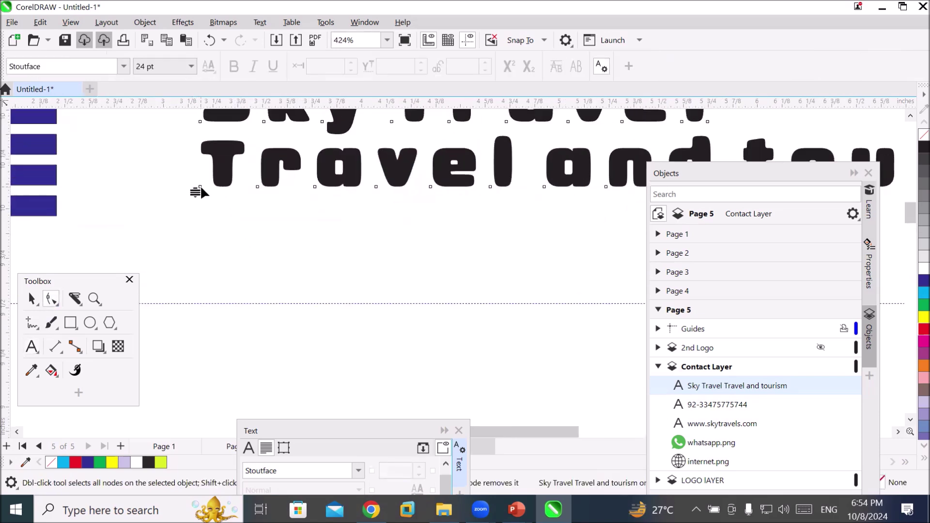
scroll(197, 188, up, 2)
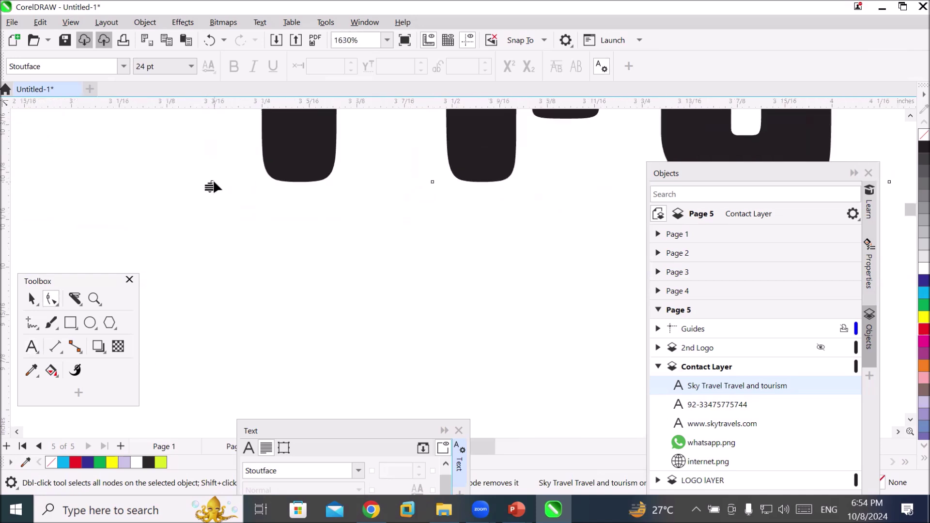
click(212, 187)
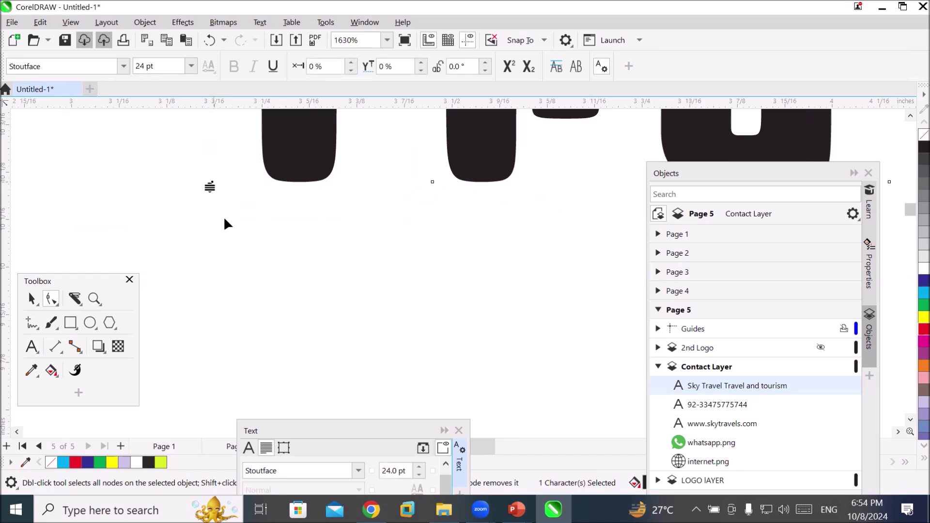
scroll(268, 240, down, 3)
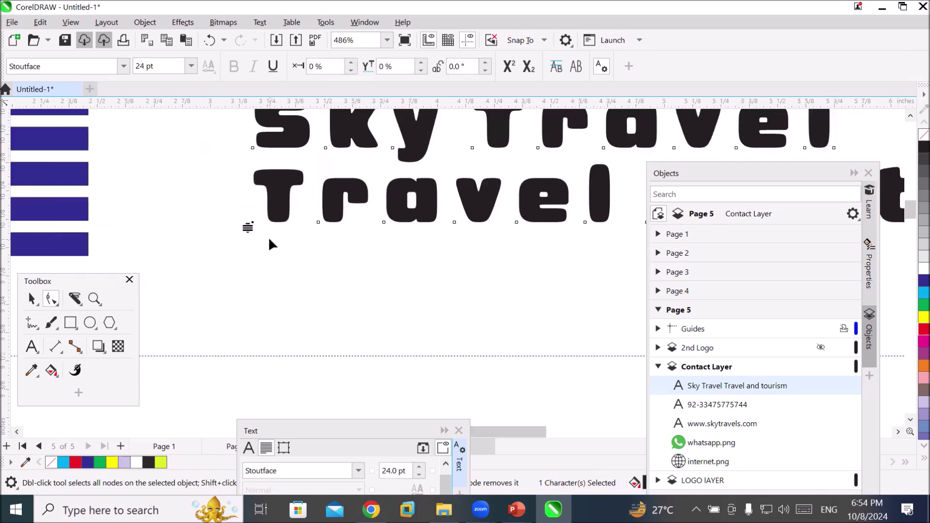
scroll(270, 237, down, 1)
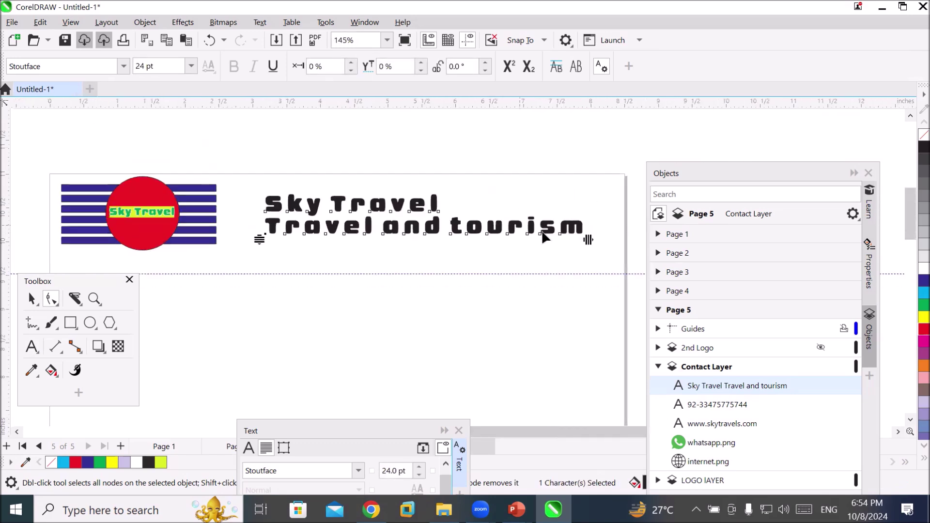
scroll(355, 252, up, 2)
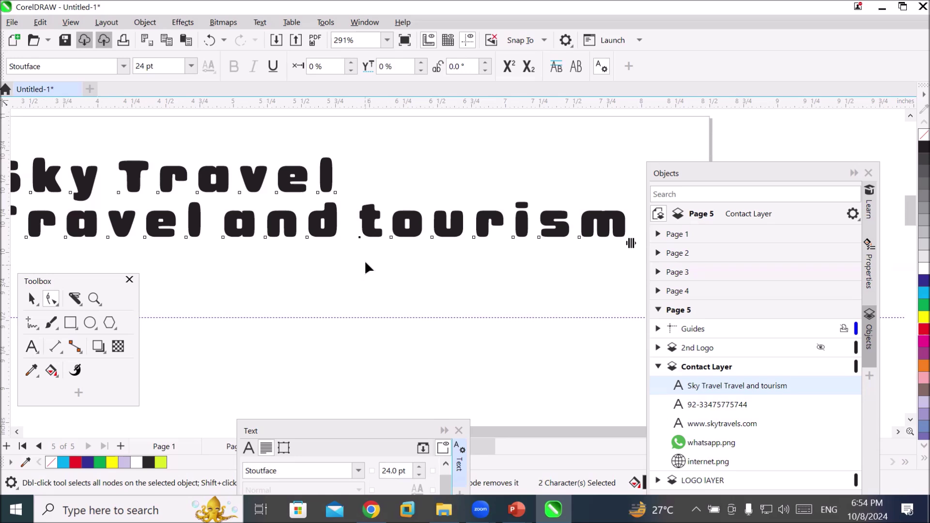
click(821, 347)
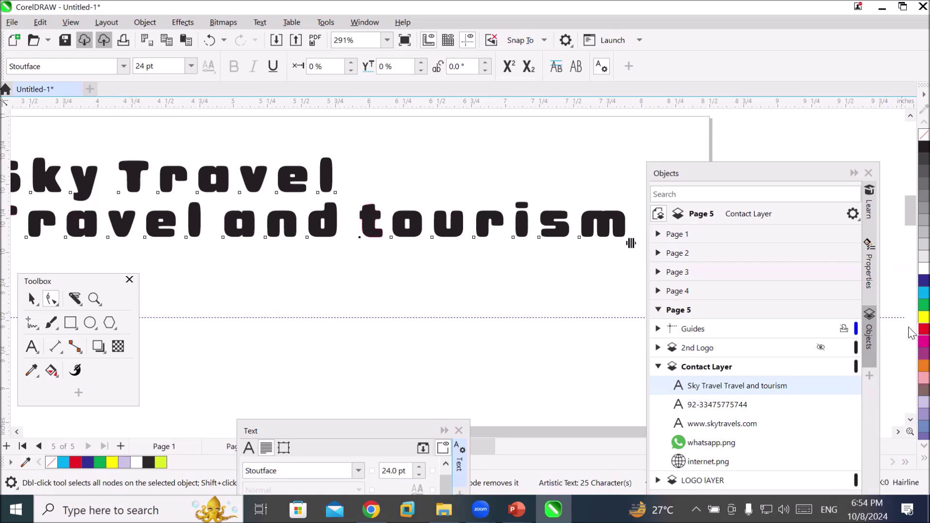
click(923, 329)
scroll(924, 339, down, 5)
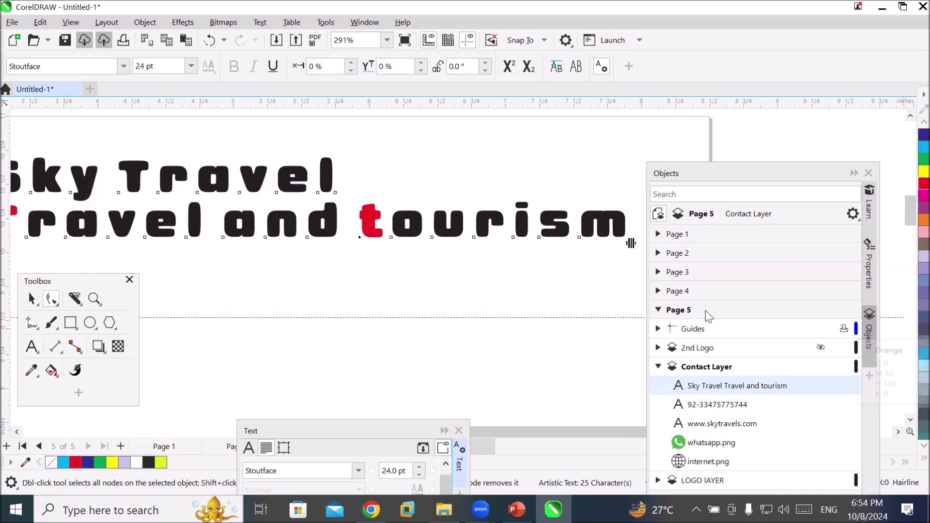
scroll(197, 275, down, 1)
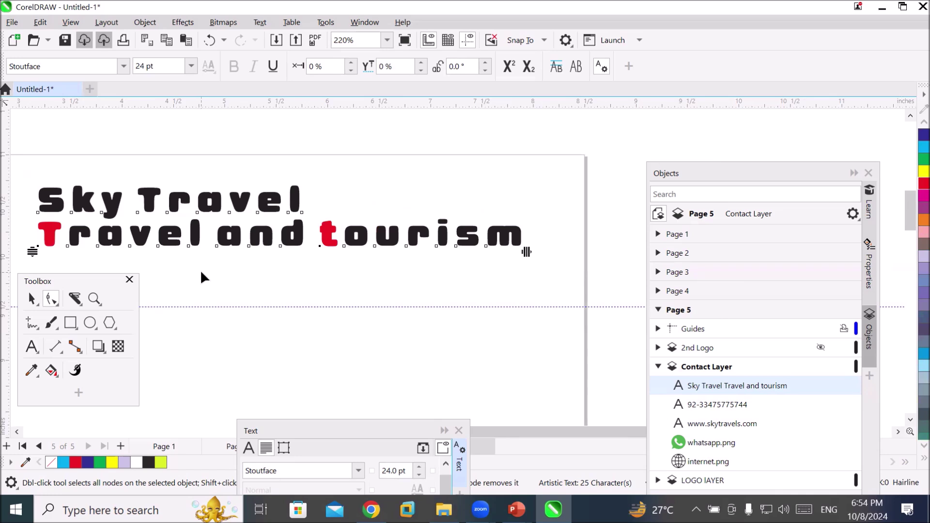
Give the two red letters a 10% vertical shift above the baseline
click(422, 64)
click(421, 64)
click(422, 63)
click(422, 63)
click(422, 63)
click(421, 64)
click(421, 63)
click(421, 64)
click(421, 64)
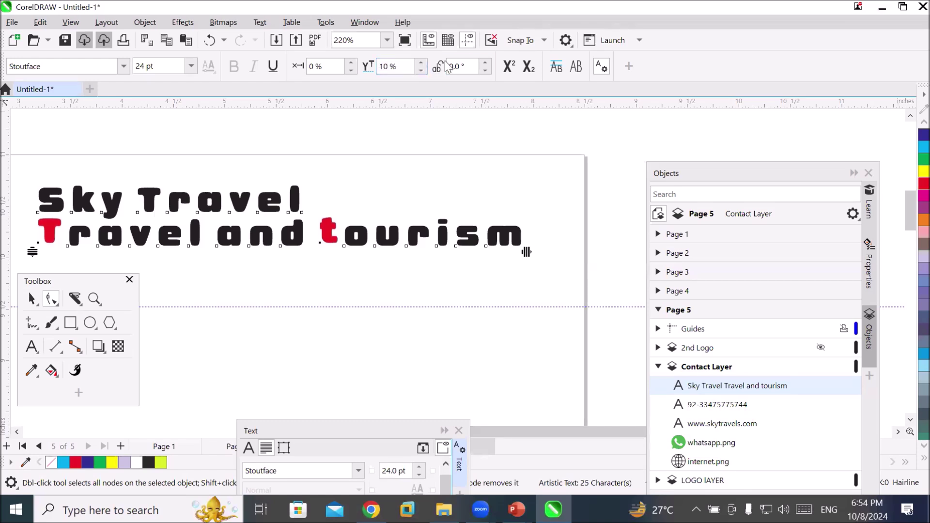
Tilt the two red letters to a 10° character angle
click(486, 62)
click(486, 62)
click(486, 62)
click(486, 62)
click(485, 70)
click(485, 70)
click(485, 70)
click(485, 71)
click(485, 71)
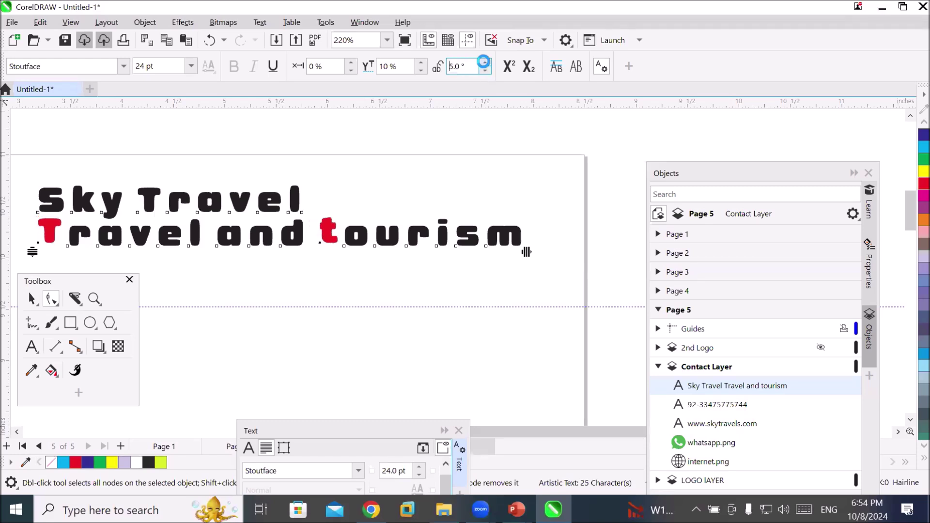
click(486, 62)
click(486, 62)
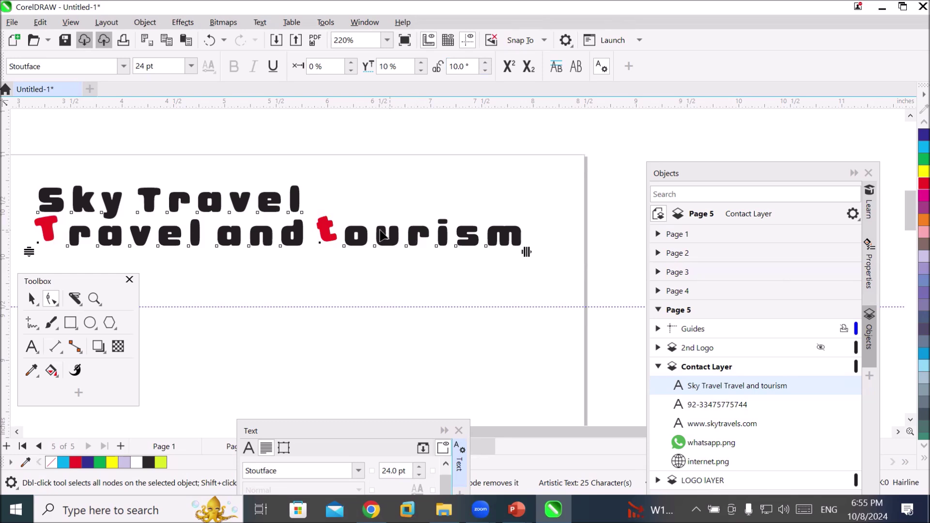
click(32, 346)
drag(524, 235, 39, 237)
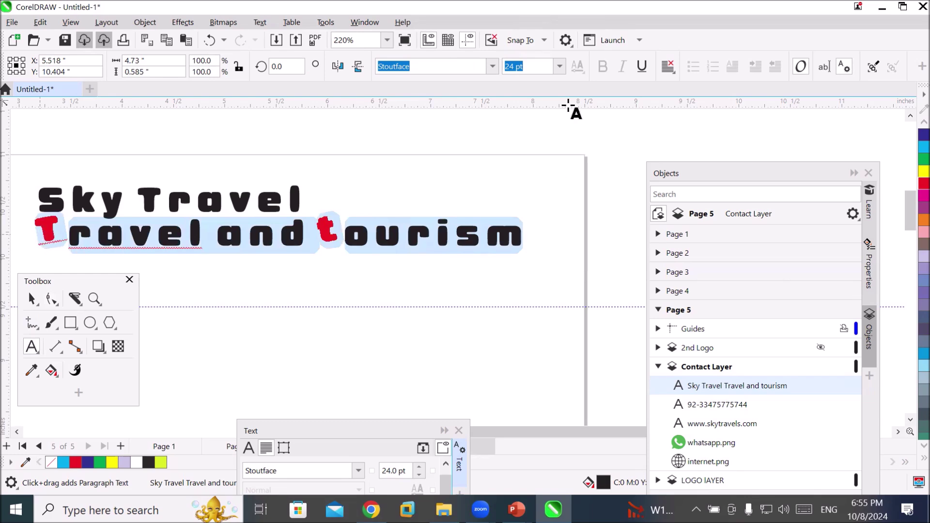
Set the 'Travel and tourism' line to 12 pt with 45% character spacing
click(560, 68)
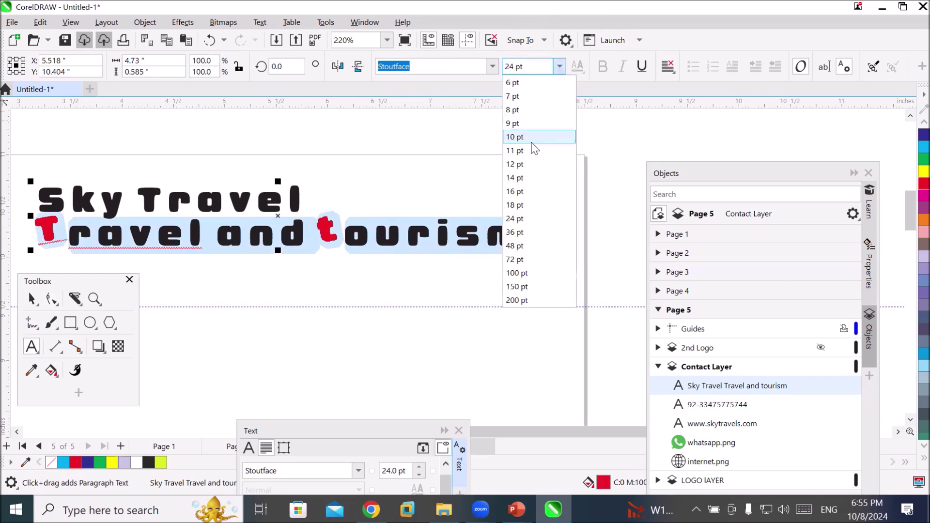
click(527, 165)
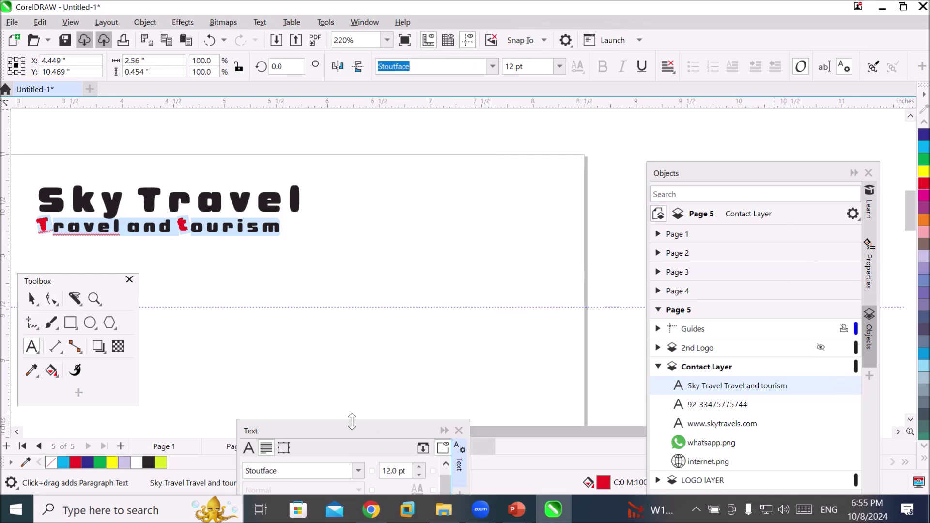
drag(344, 430, 470, 181)
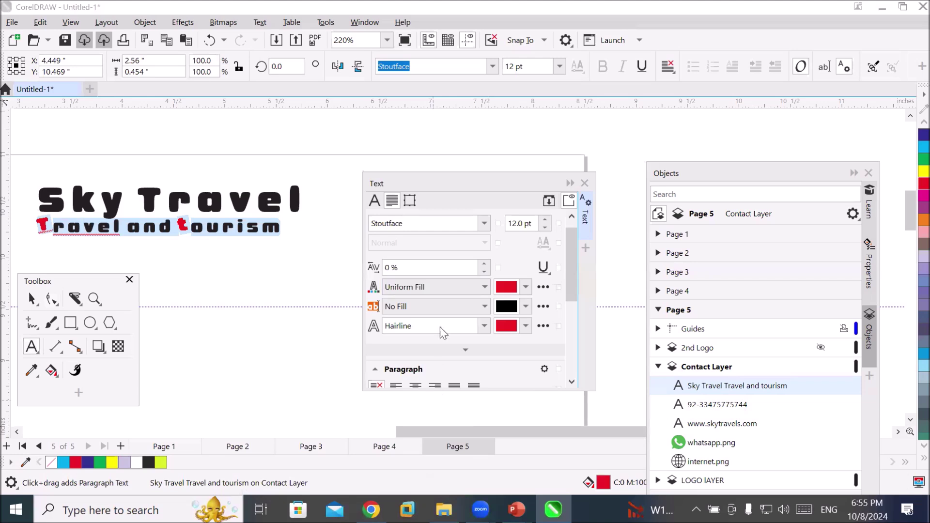
click(483, 267)
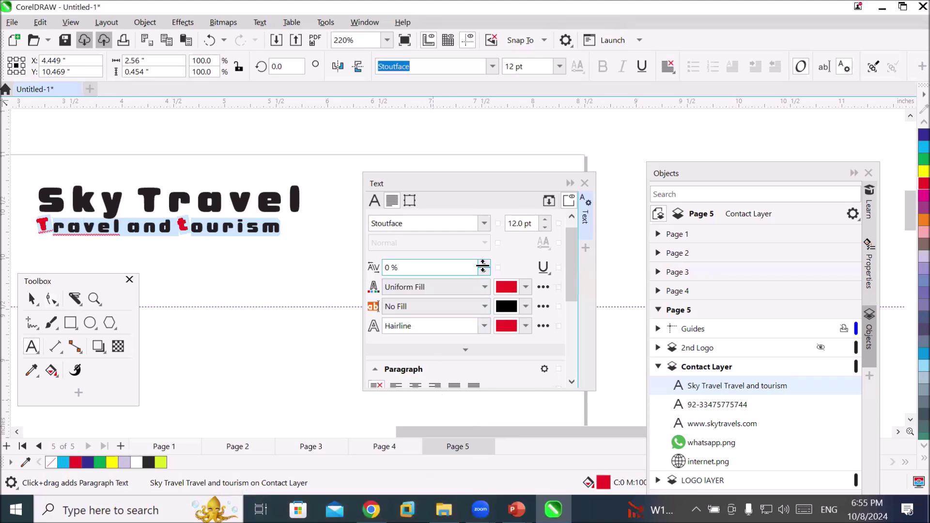
click(485, 264)
click(484, 264)
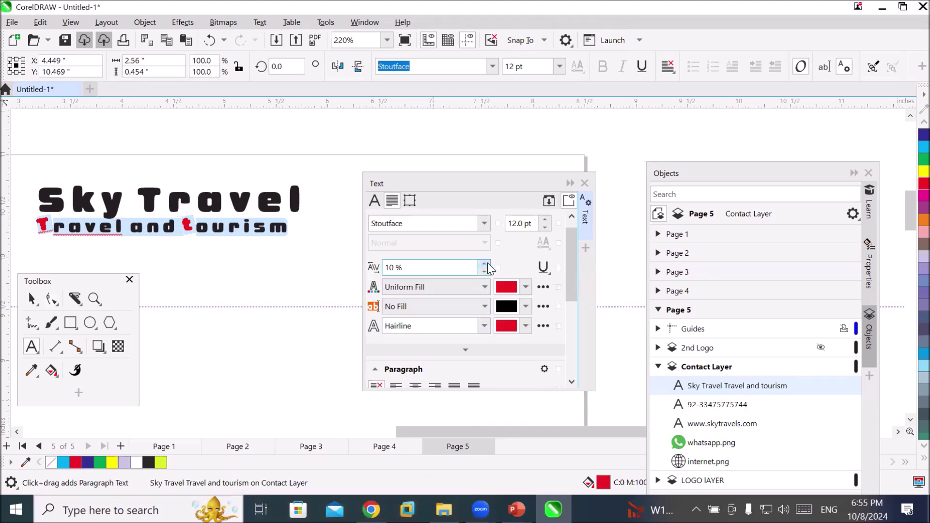
click(485, 264)
click(485, 264)
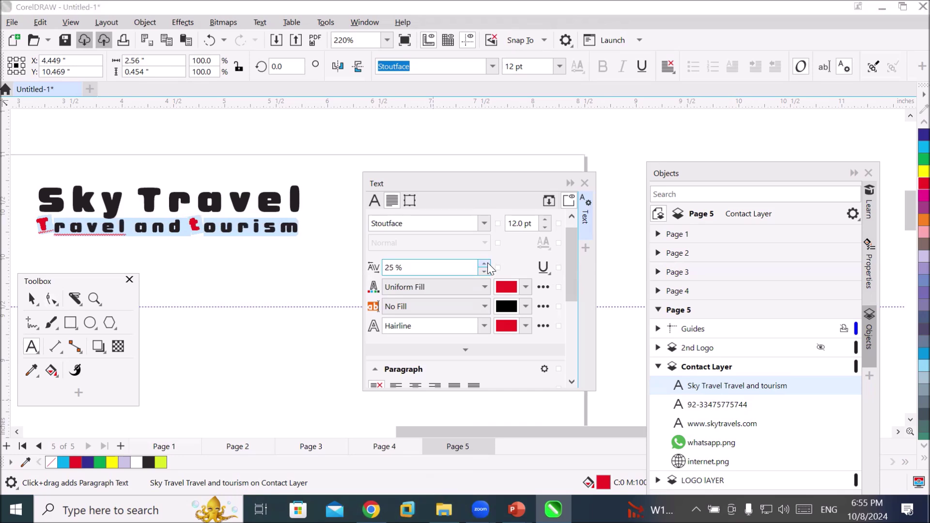
click(485, 264)
click(484, 264)
click(484, 265)
click(484, 265)
click(484, 264)
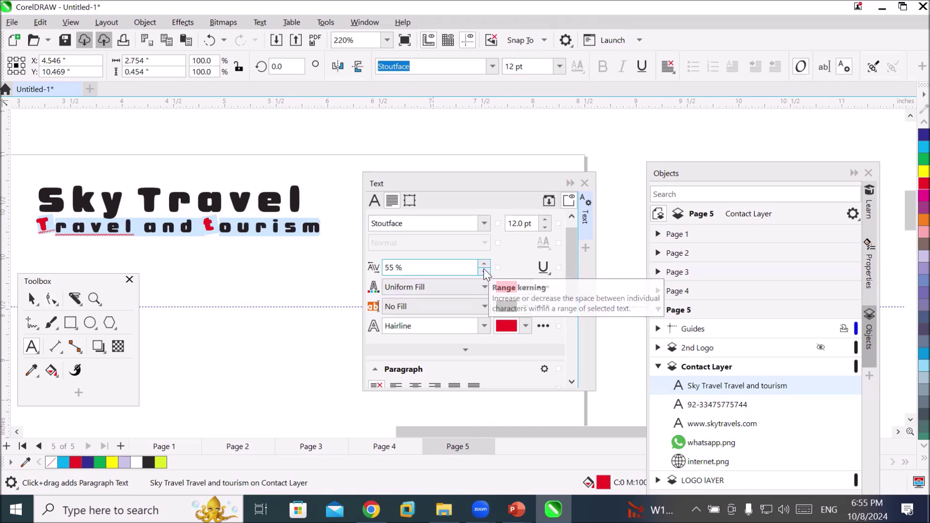
click(484, 272)
click(484, 271)
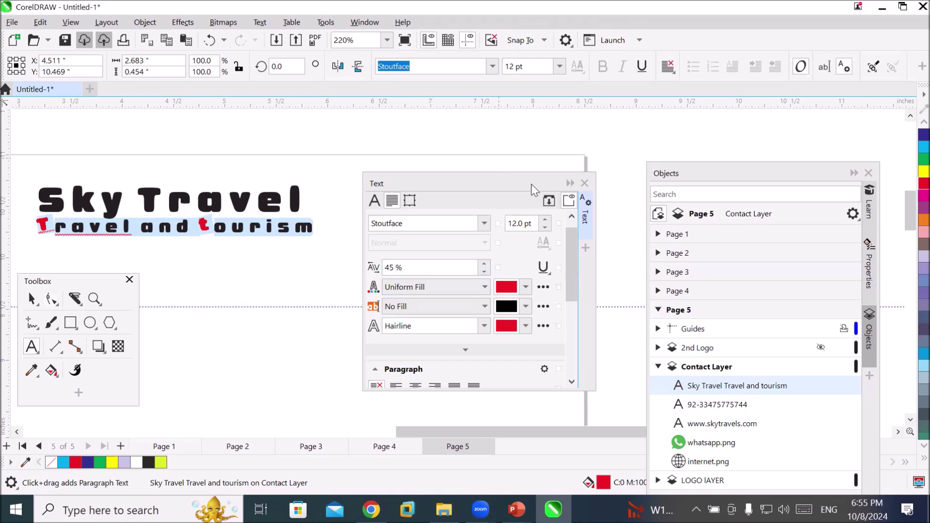
Collapse the Text docker and move the Objects docker higher on screen
click(570, 183)
scroll(377, 268, down, 2)
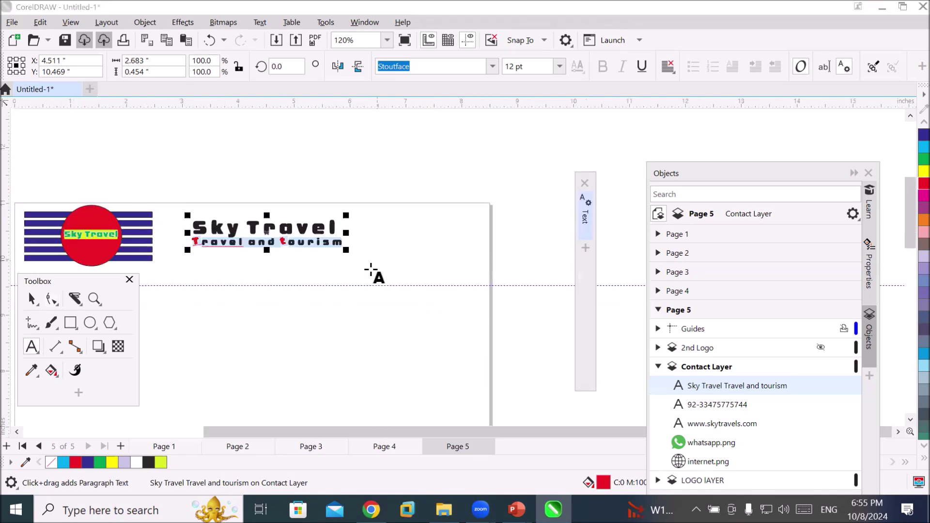
scroll(371, 269, down, 3)
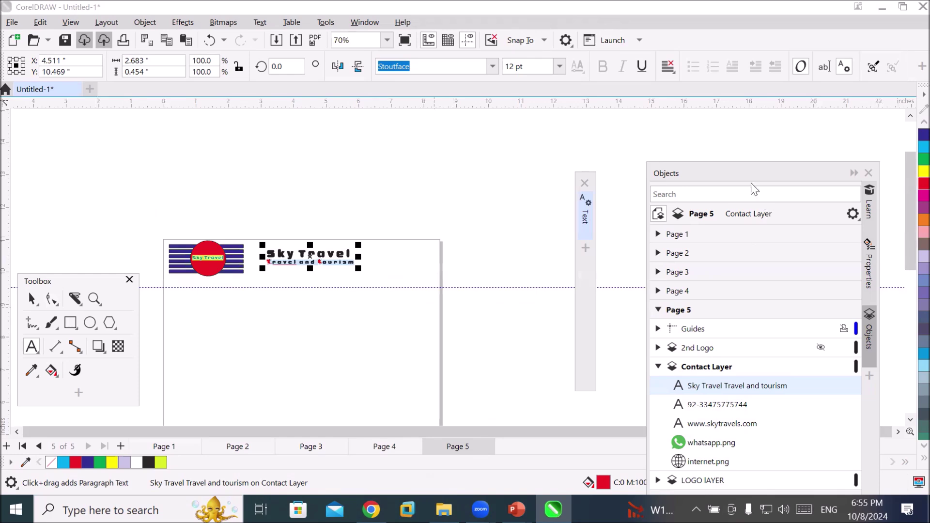
drag(746, 178, 741, 118)
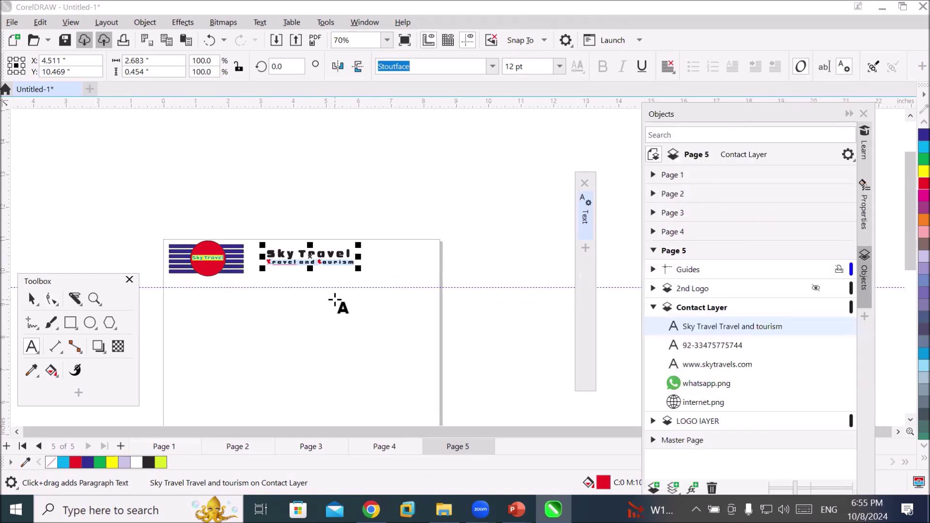
scroll(327, 293, up, 2)
scroll(265, 299, up, 2)
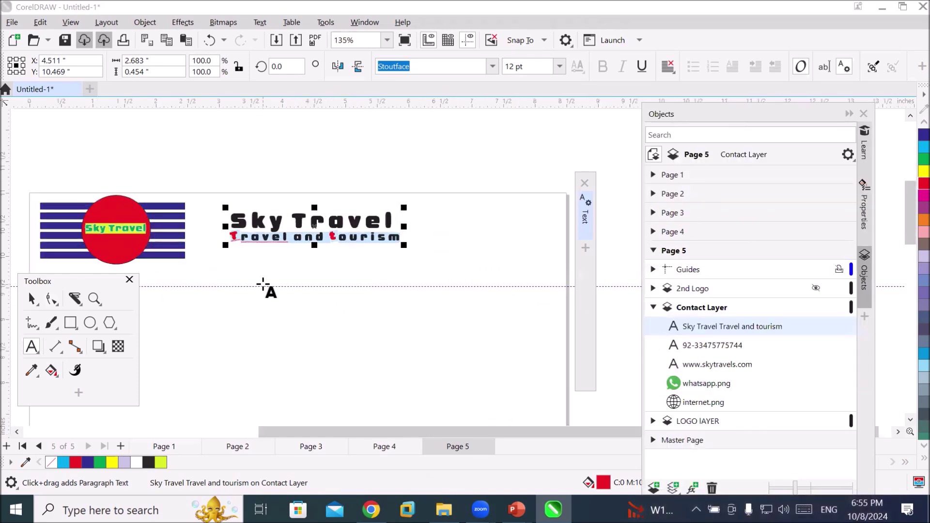
scroll(263, 285, up, 2)
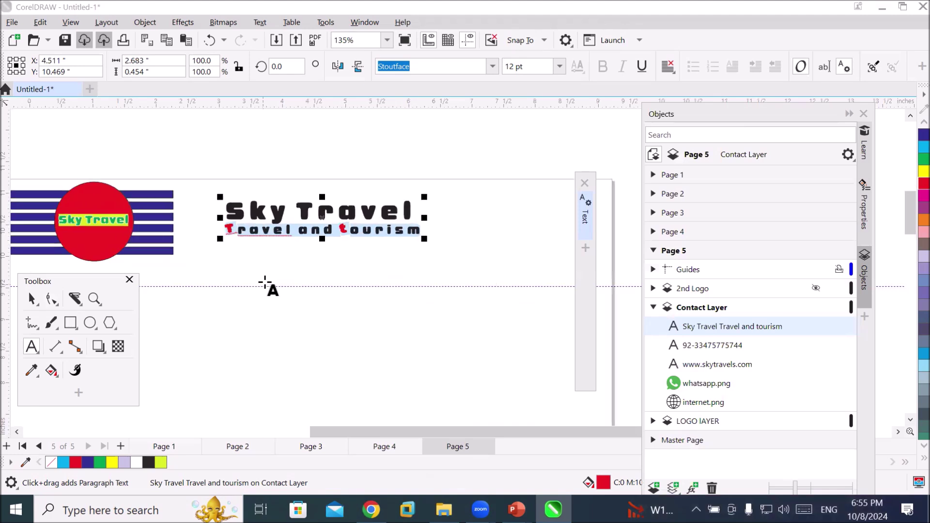
click(51, 300)
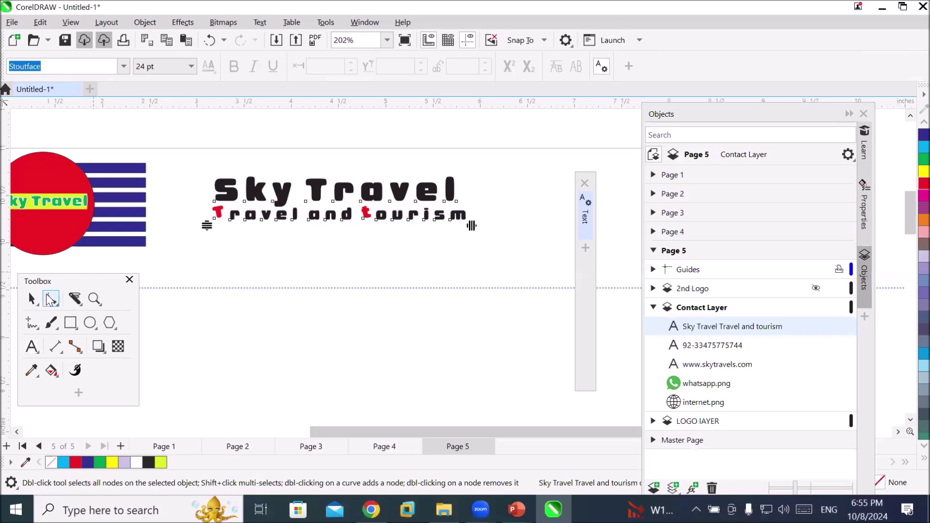
Reduce the heading's line spacing to 93.321%, confirming the value in the Text docker's paragraph settings
drag(208, 227, 240, 223)
drag(243, 298, 300, 217)
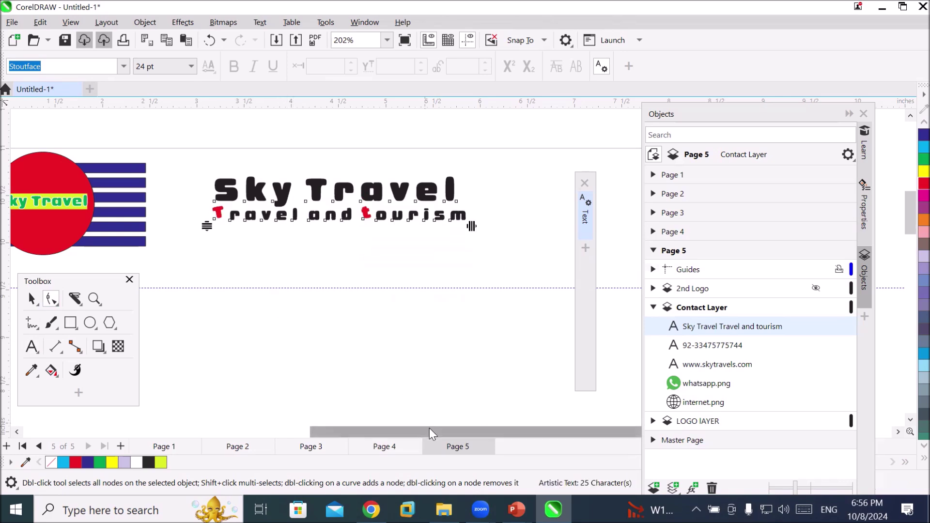
click(582, 220)
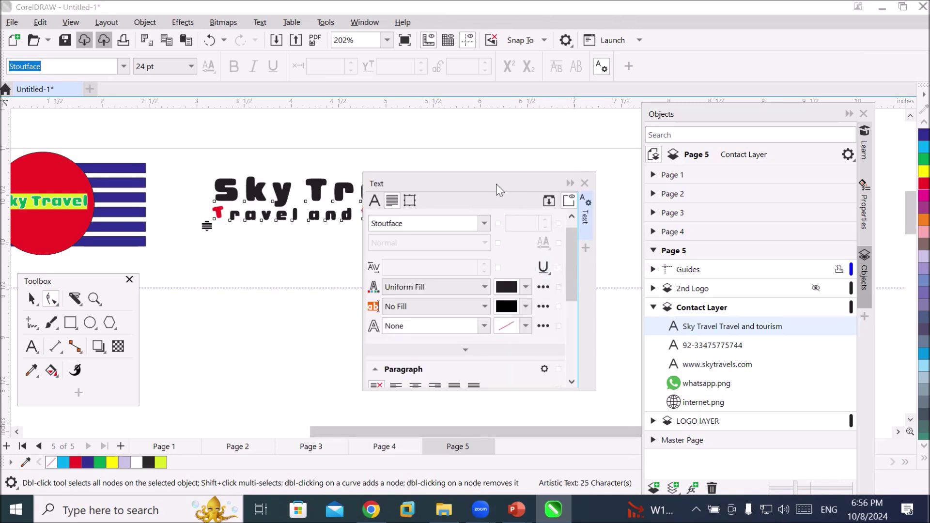
drag(496, 184, 539, 124)
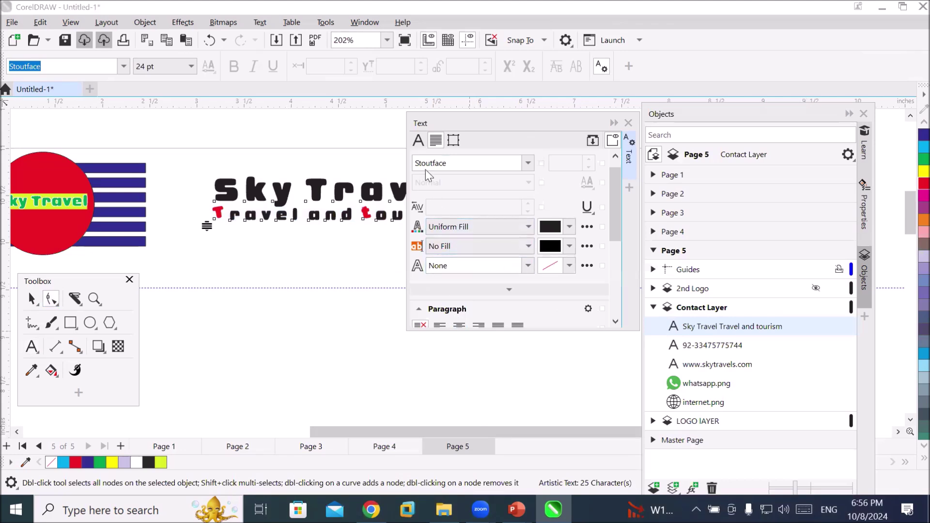
click(418, 141)
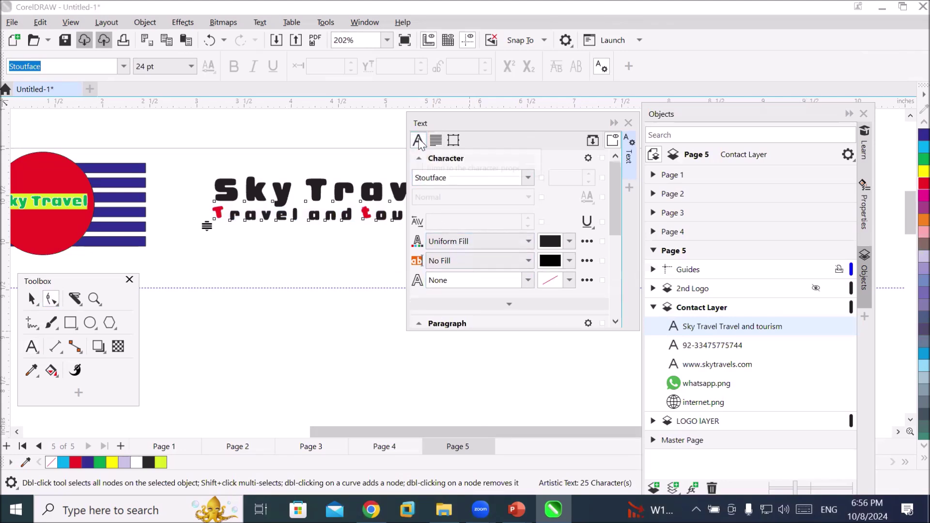
click(437, 141)
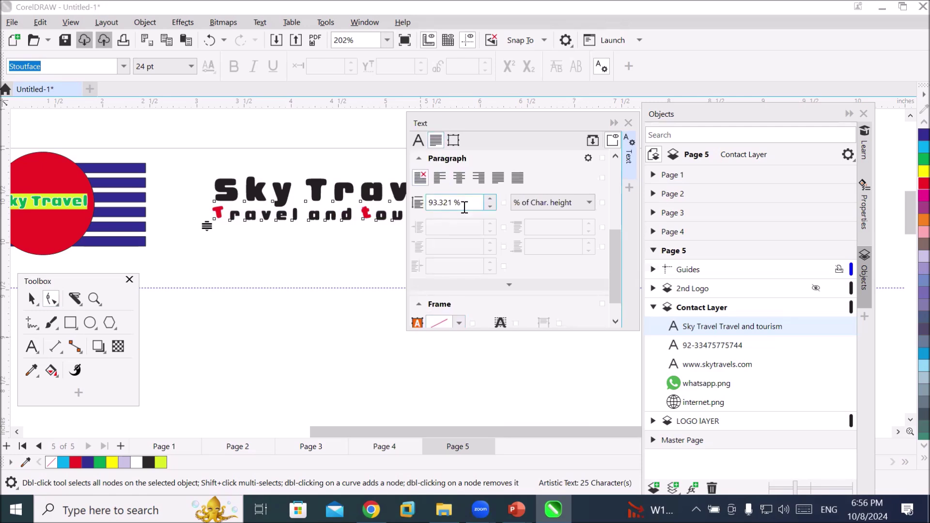
scroll(617, 262, down, 2)
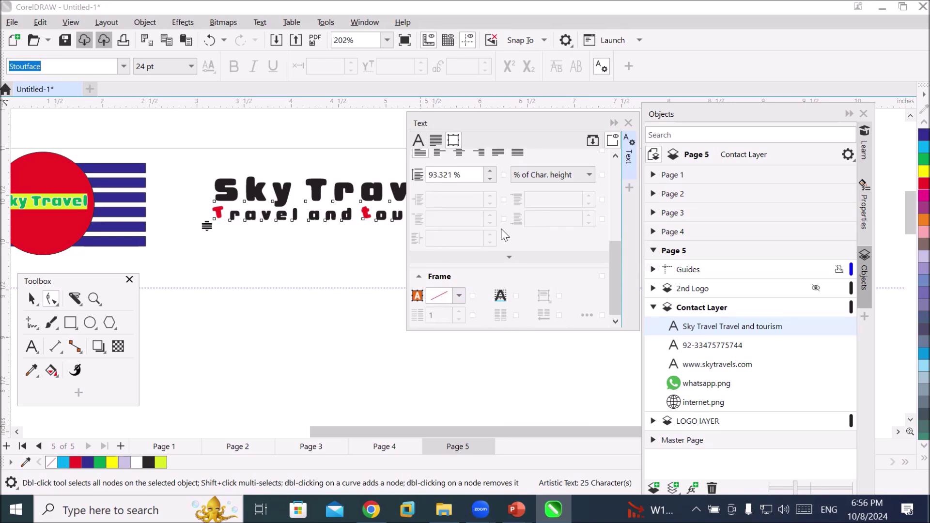
click(420, 141)
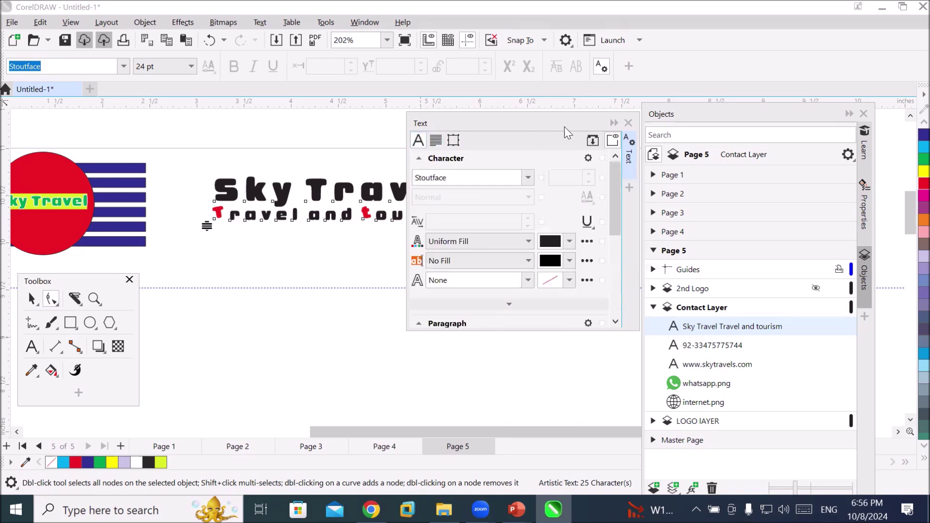
click(611, 124)
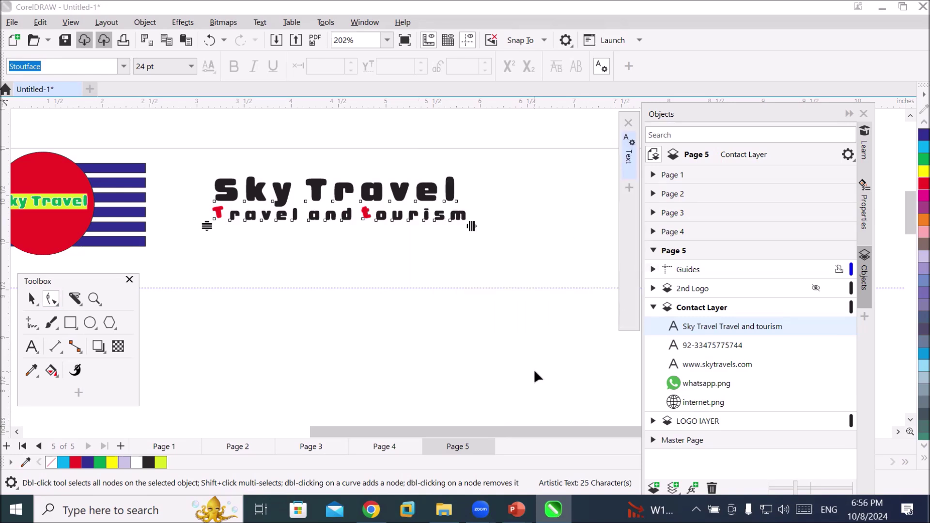
scroll(436, 320, down, 3)
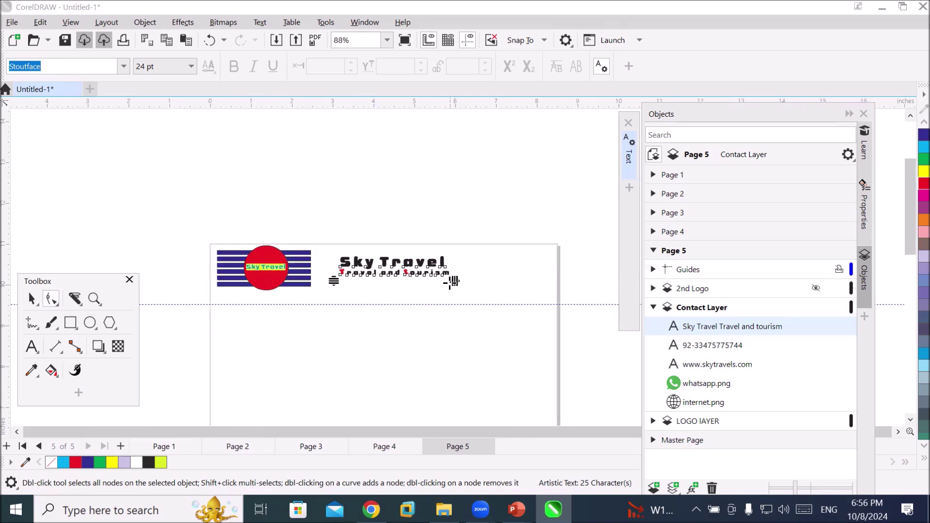
Widen the letter spacing of the 'Sky Travel' heading
drag(456, 282, 505, 288)
scroll(457, 385, down, 1)
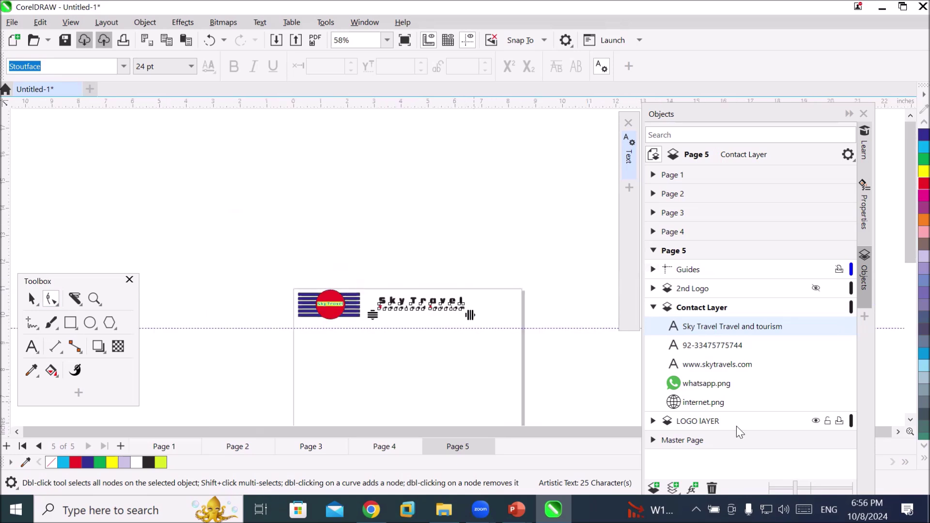
scroll(911, 421, down, 5)
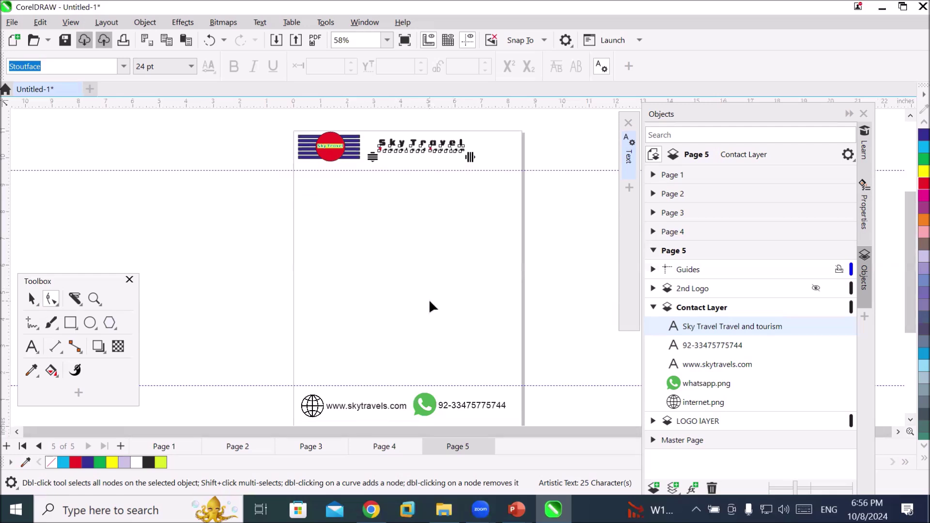
Draw a circle on the right of page 5 and place a copy directly below it
click(90, 323)
drag(453, 191, 518, 259)
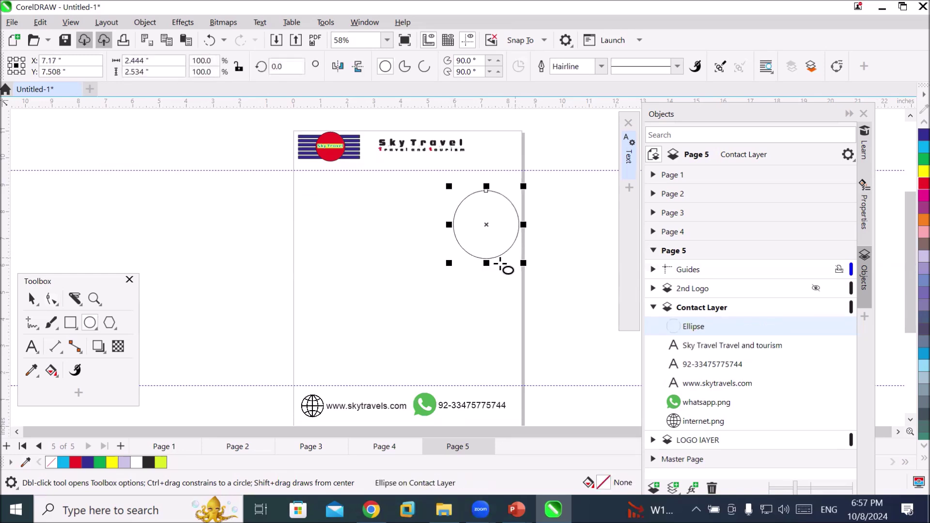
click(31, 299)
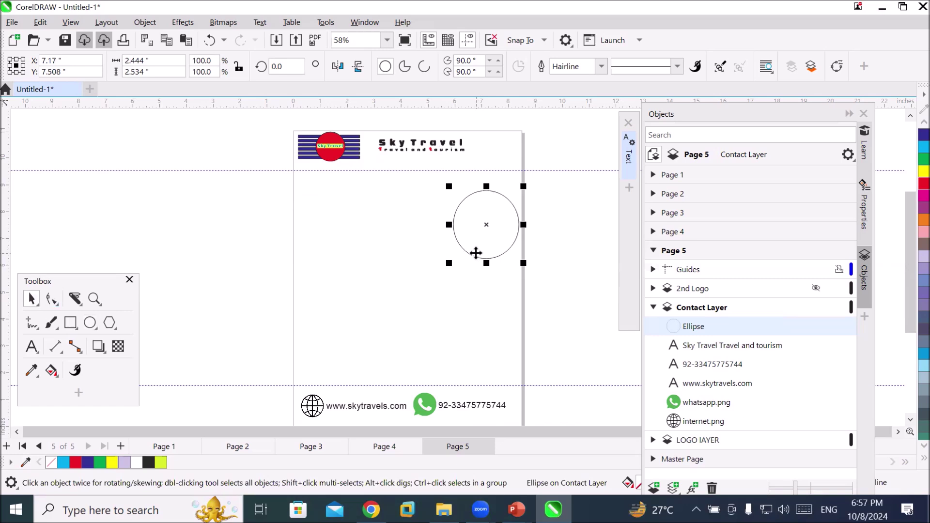
drag(475, 253, 477, 342)
Draw an empty paragraph text frame to the left of the circles
click(31, 347)
drag(318, 192, 445, 359)
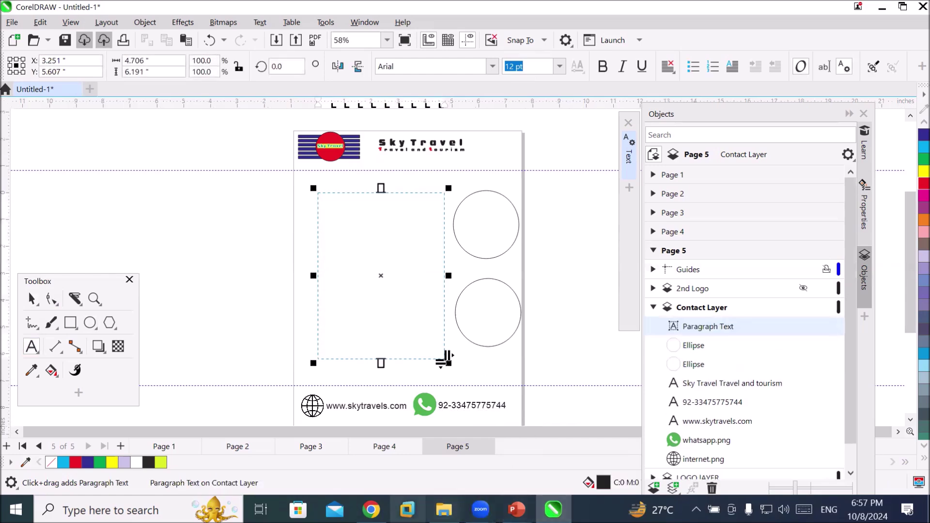
click(371, 510)
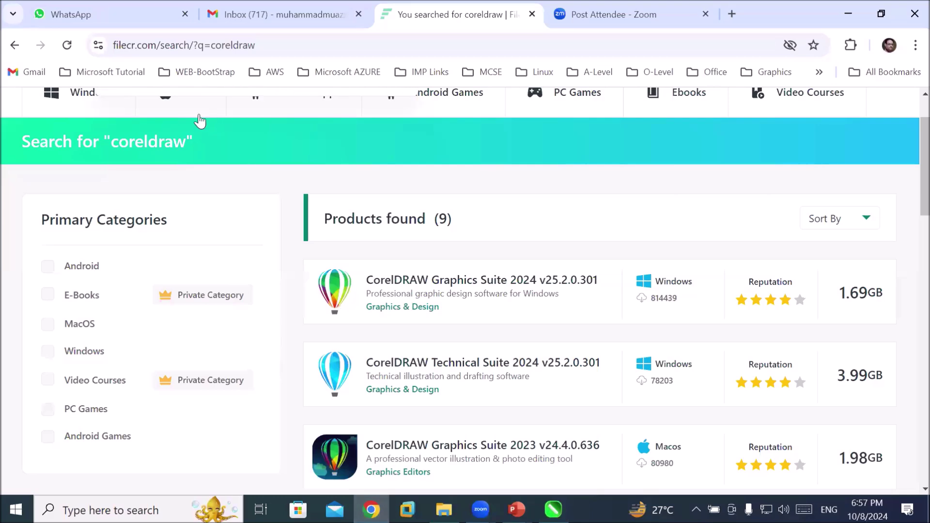
Open Google and search for 'beautiful landscapes'
click(238, 45)
text(go)
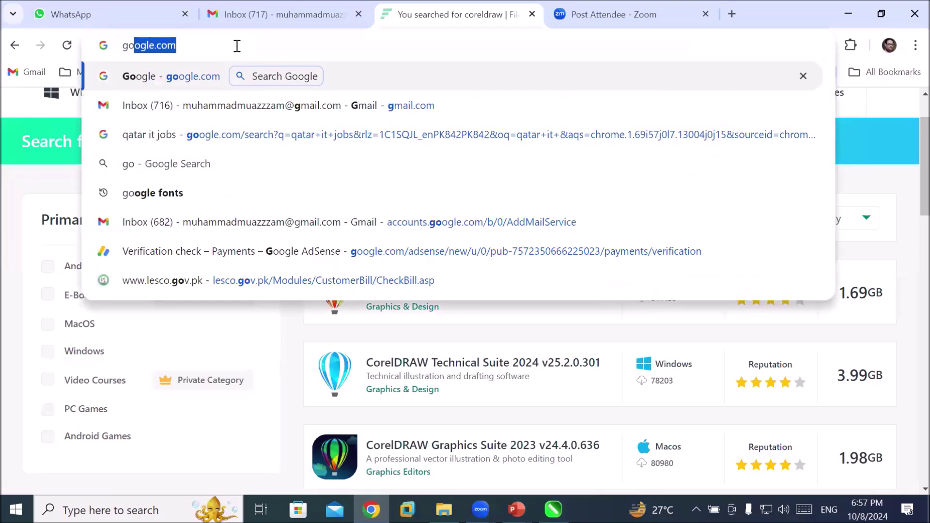
key(Return)
text(beui)
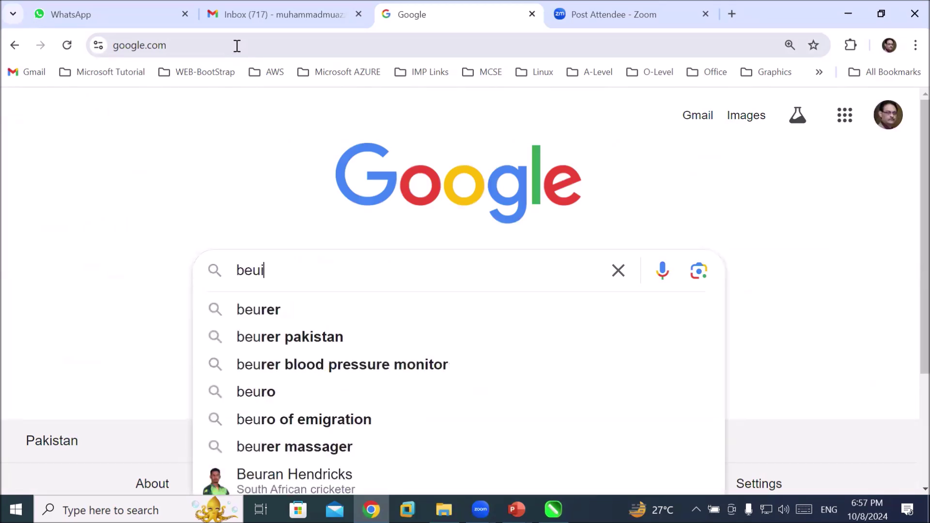
text(tful lang)
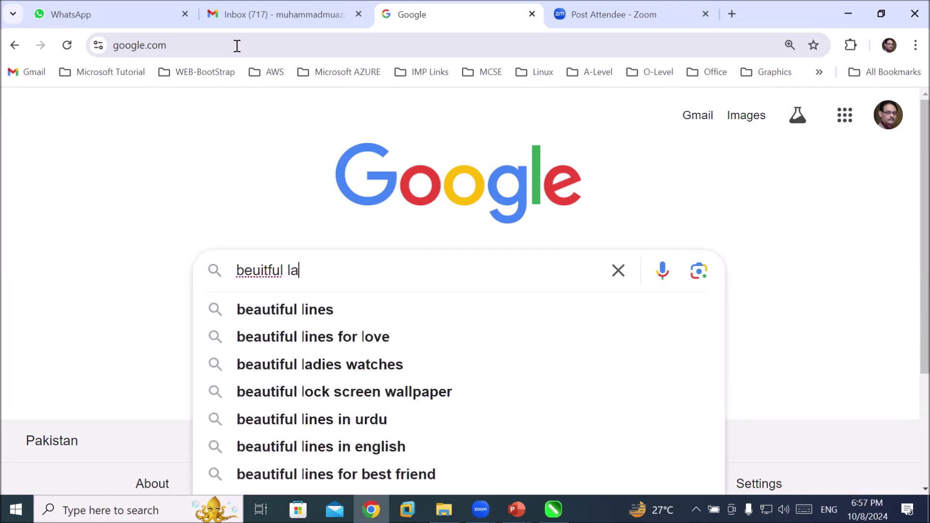
key(BackSpace)
text(dscapes)
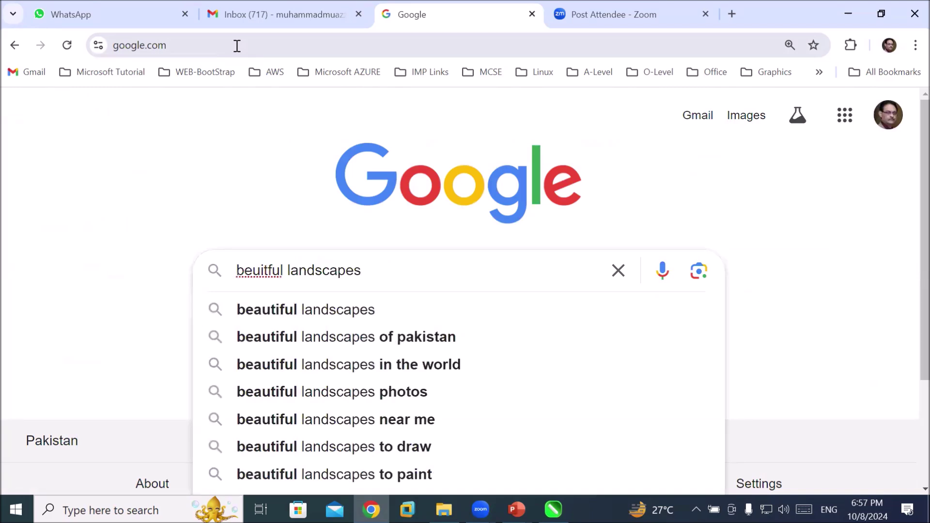
key(Down)
key(Return)
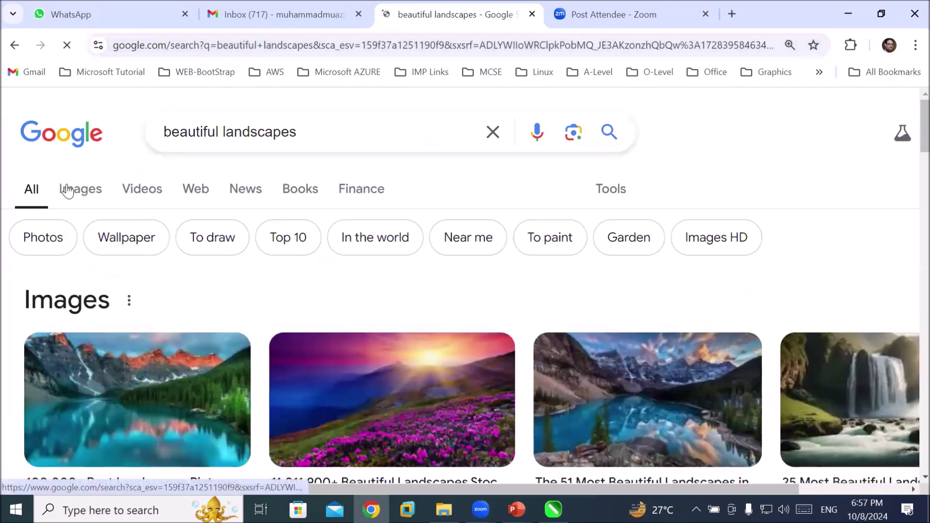
Scroll through the image results for beautiful landscapes
click(80, 193)
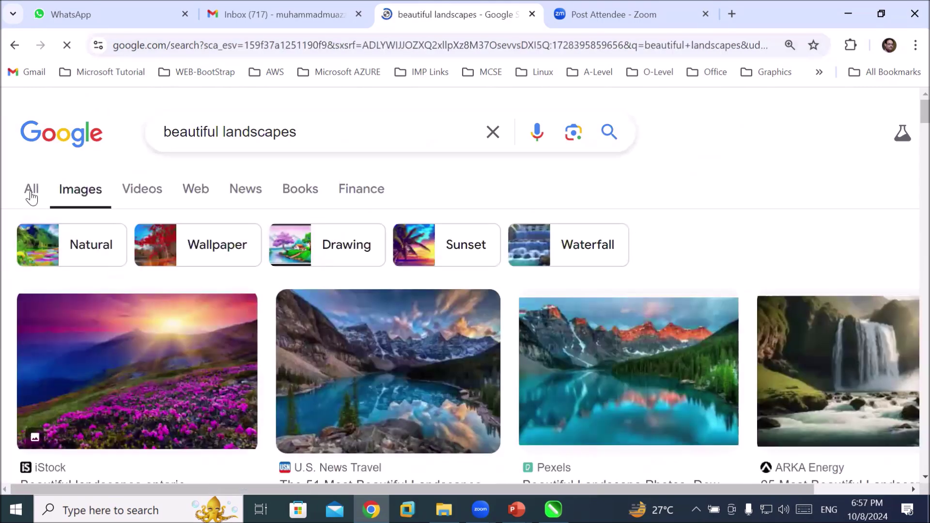
scroll(203, 250, down, 9)
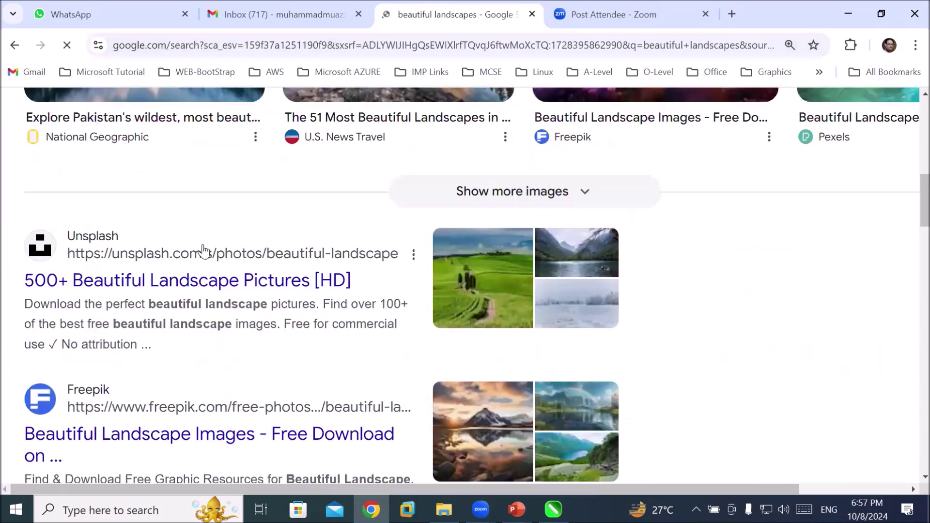
scroll(203, 250, down, 9)
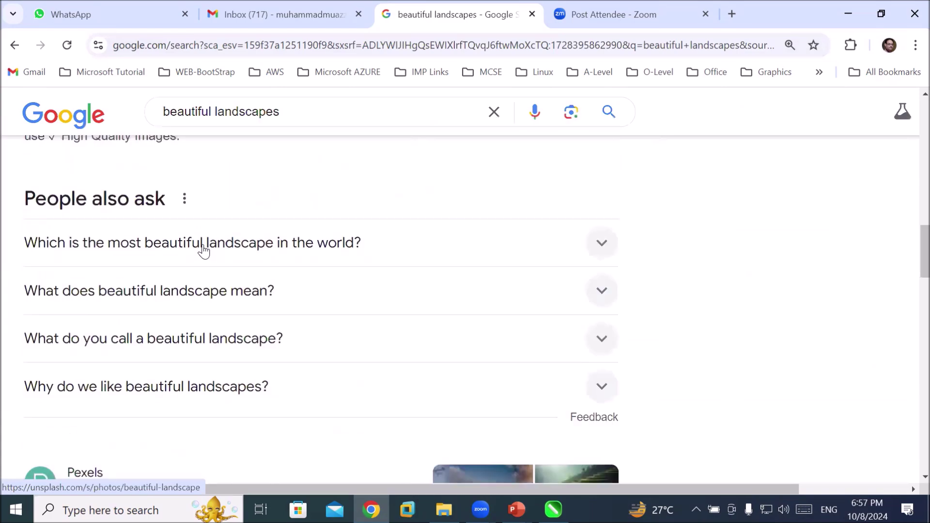
scroll(206, 250, down, 9)
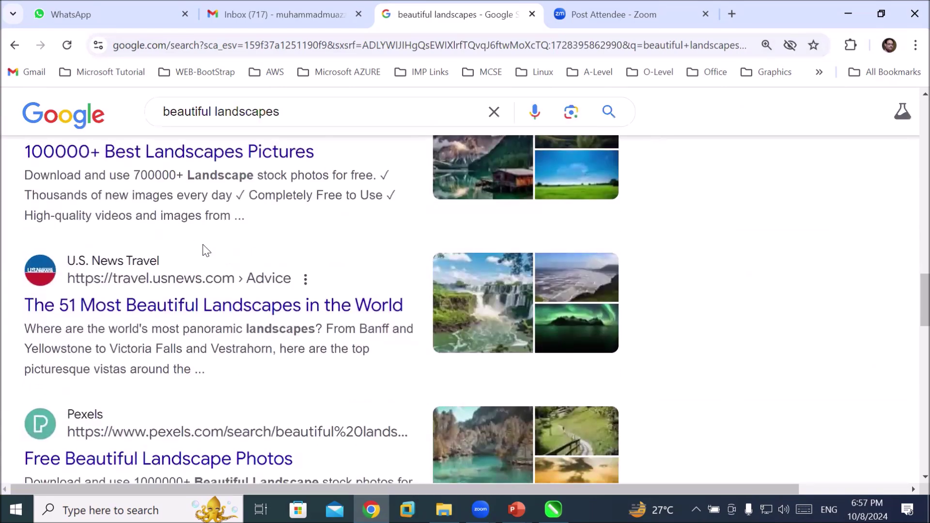
scroll(207, 250, down, 6)
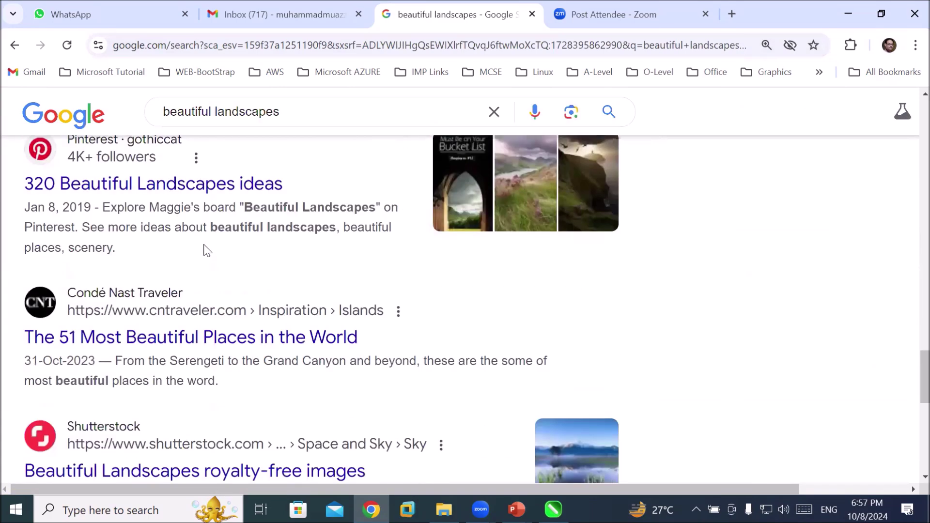
scroll(206, 250, down, 7)
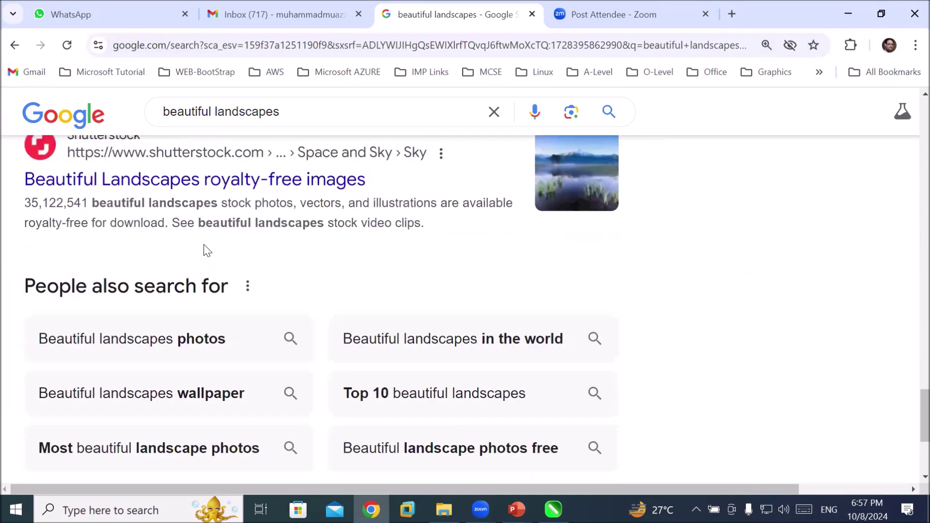
scroll(206, 250, down, 3)
scroll(203, 249, up, 20)
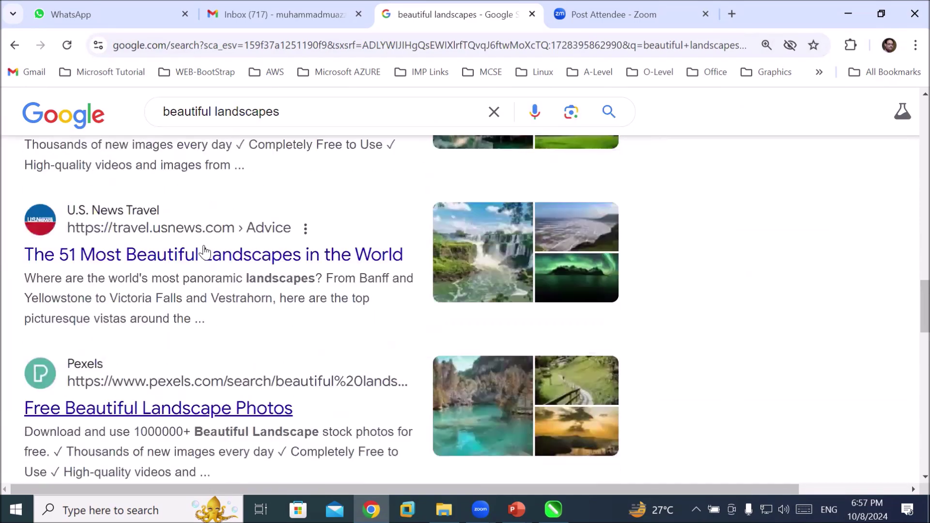
Refine the search to 'beautiful landscapes wikipedia'
click(303, 110)
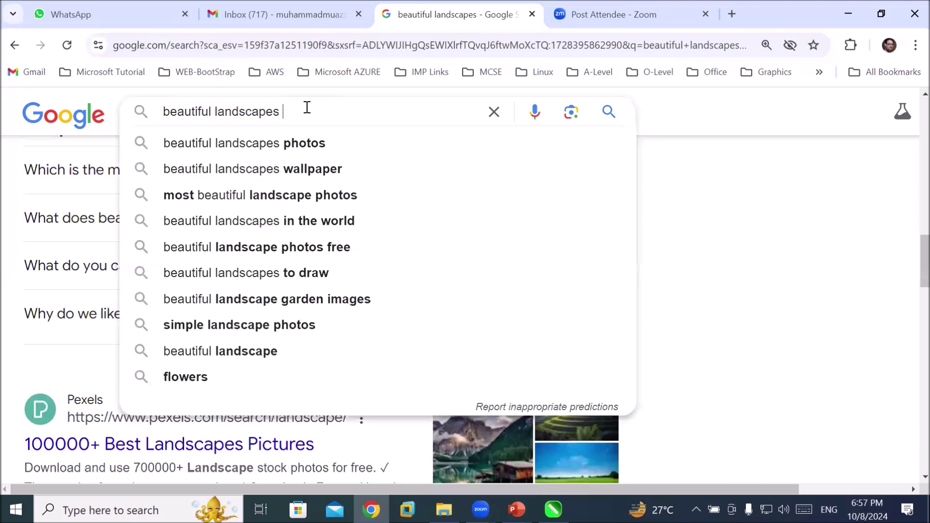
text(wiki)
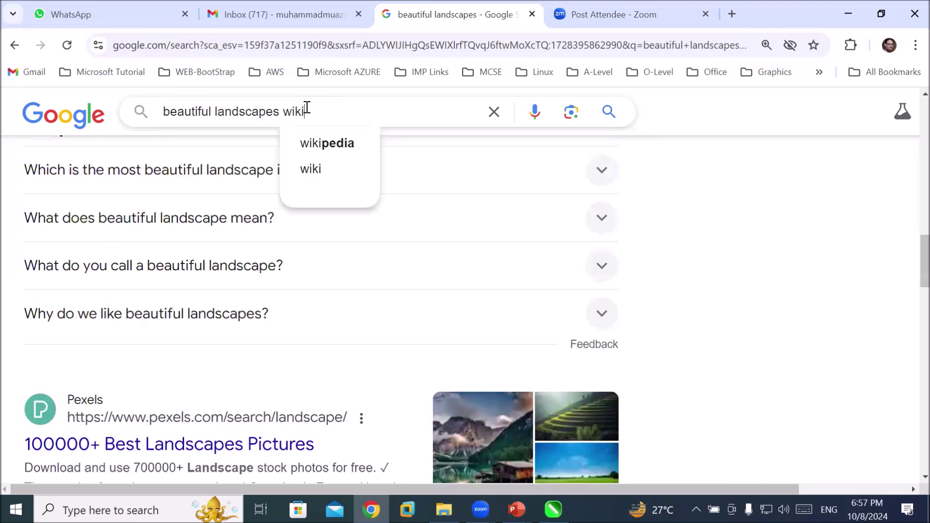
text(pedia)
key(Return)
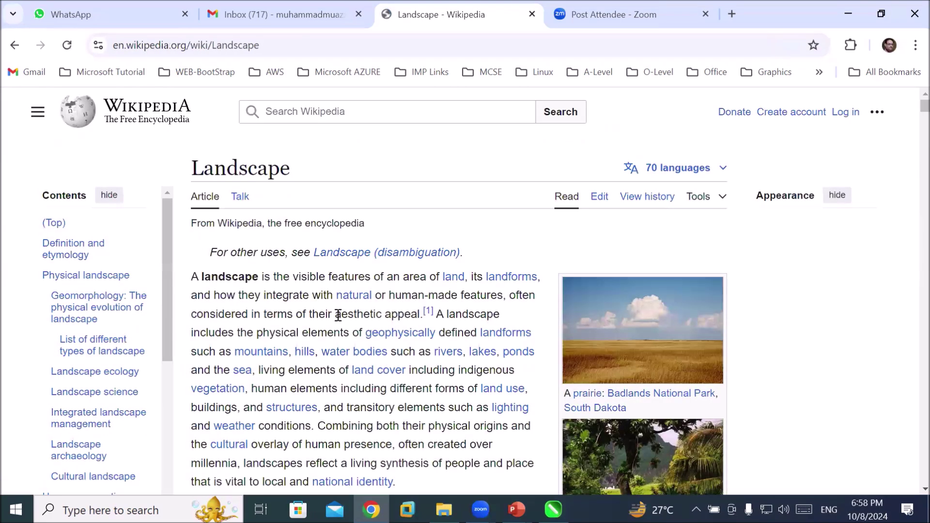
Copy the opening paragraphs of the Wikipedia Landscape article and switch back to CorelDRAW
drag(195, 275, 347, 477)
drag(338, 125, 407, 478)
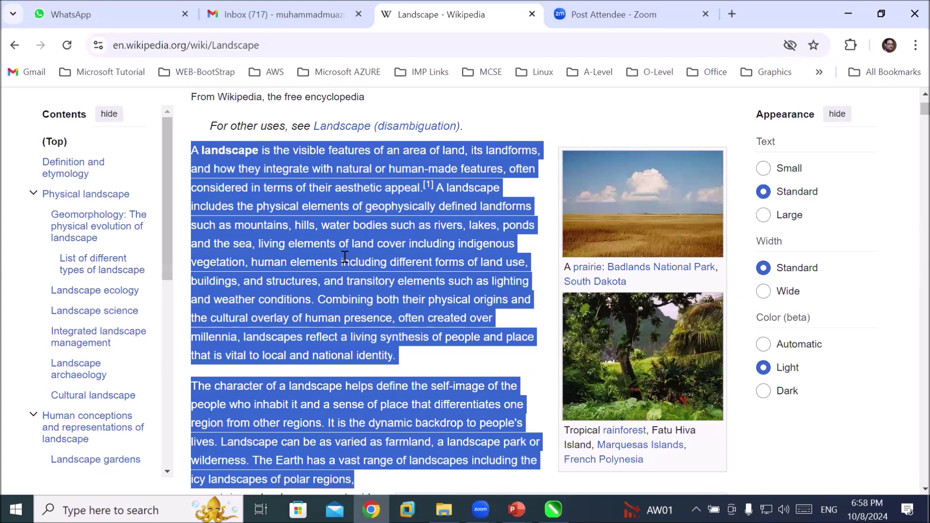
right_click(342, 266)
click(381, 282)
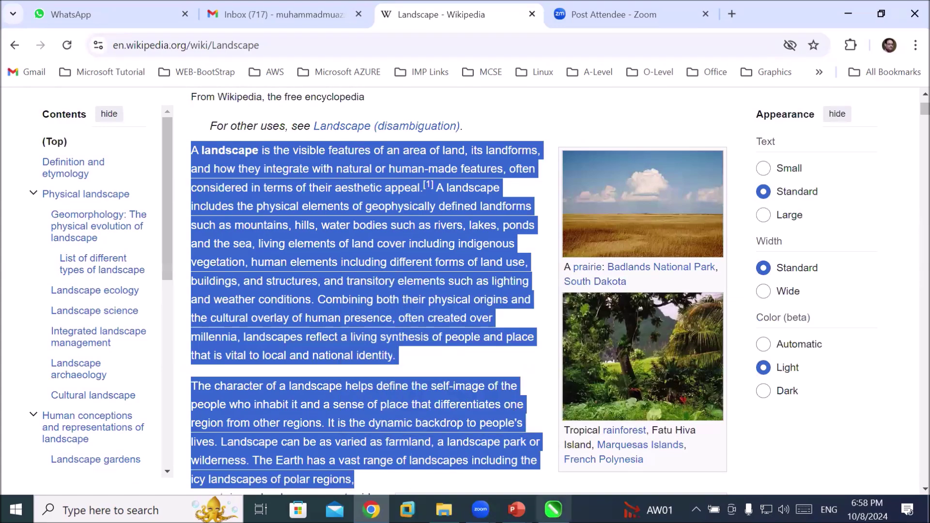
key(alt+Tab)
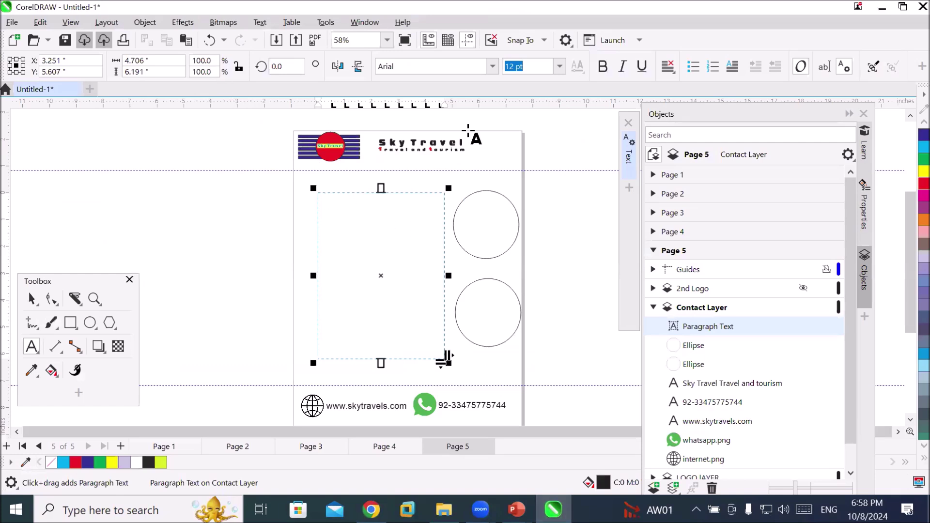
Paste the copied Landscape paragraphs into page 5's empty paragraph-text frame
double_click(530, 68)
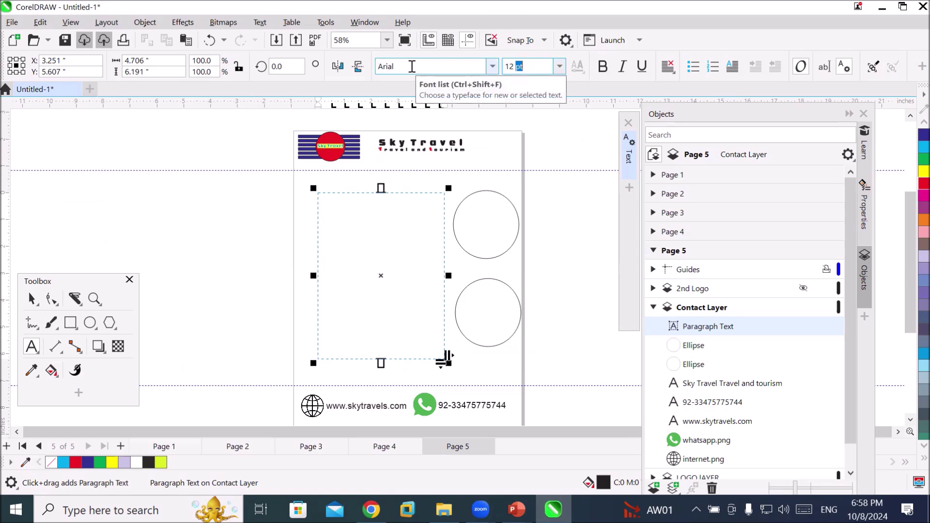
click(40, 23)
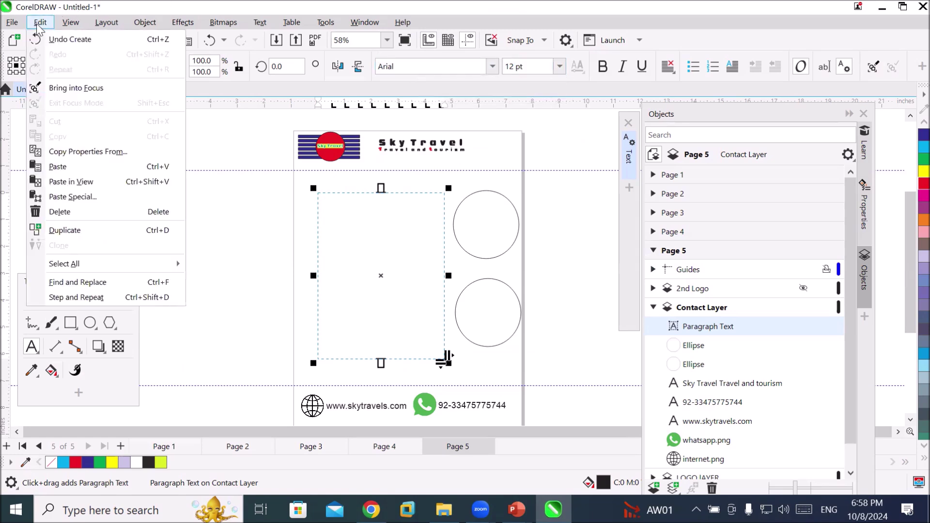
click(60, 166)
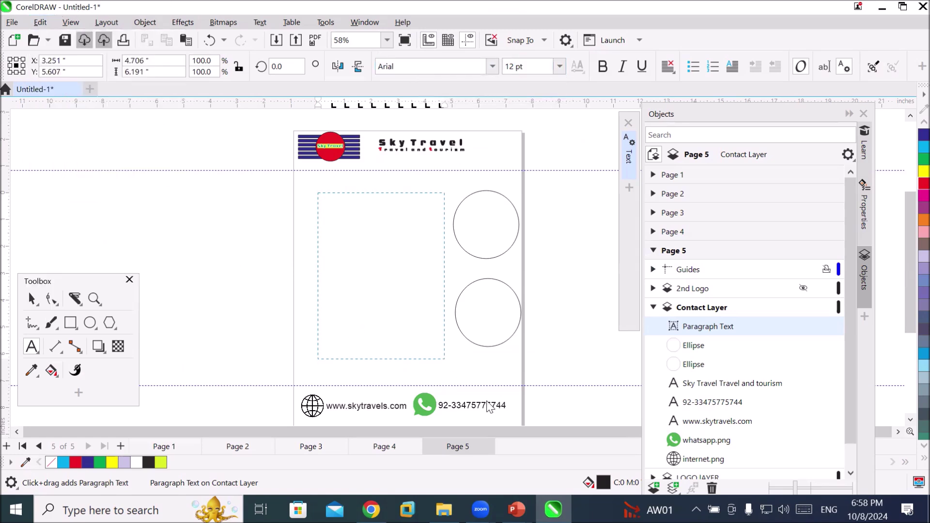
scroll(438, 250, up, 4)
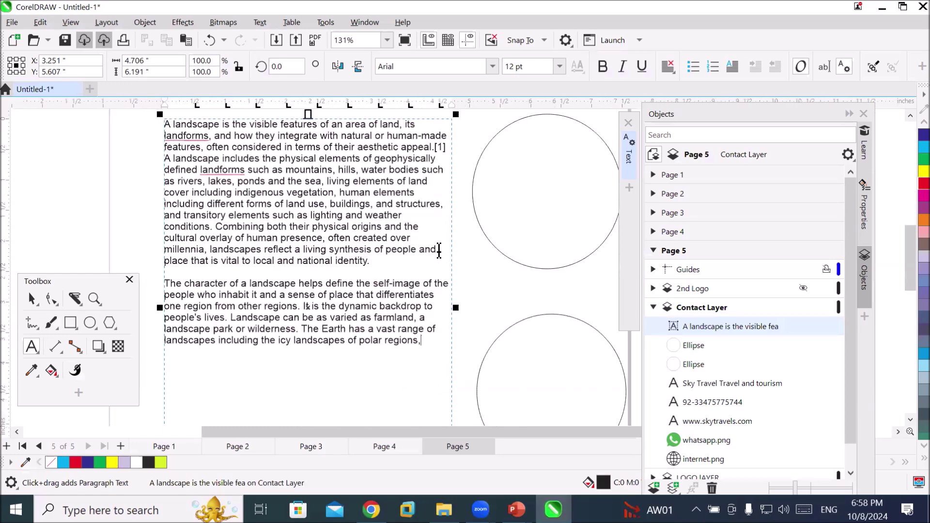
scroll(438, 250, down, 3)
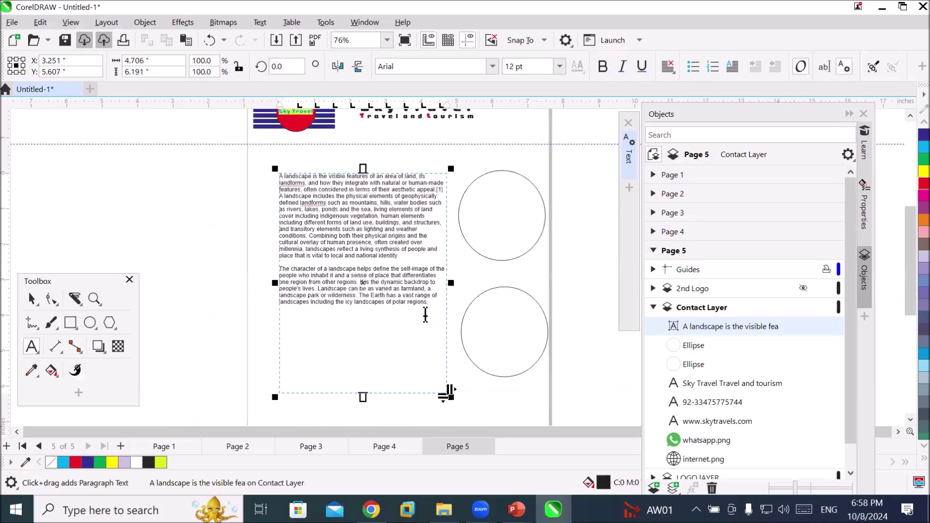
click(32, 299)
Deselect the text, select the top empty circle, and open the File menu
click(173, 188)
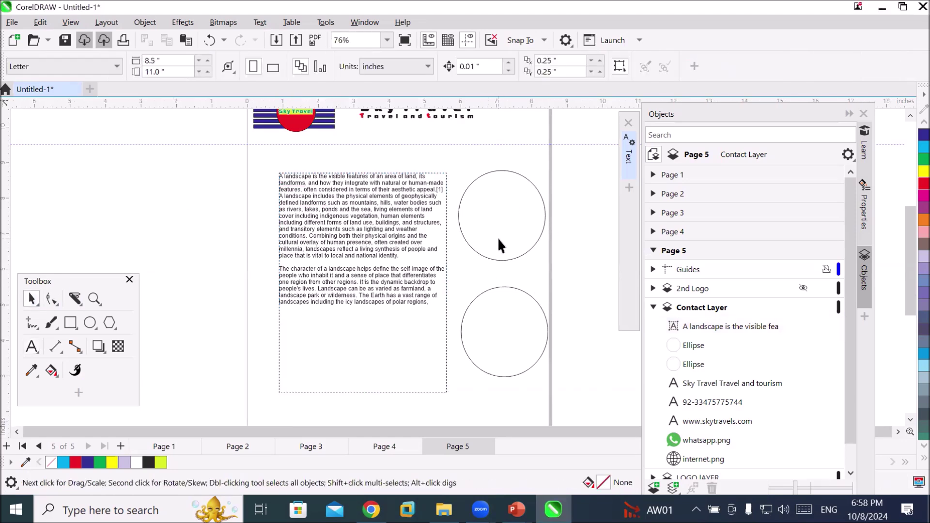
click(500, 260)
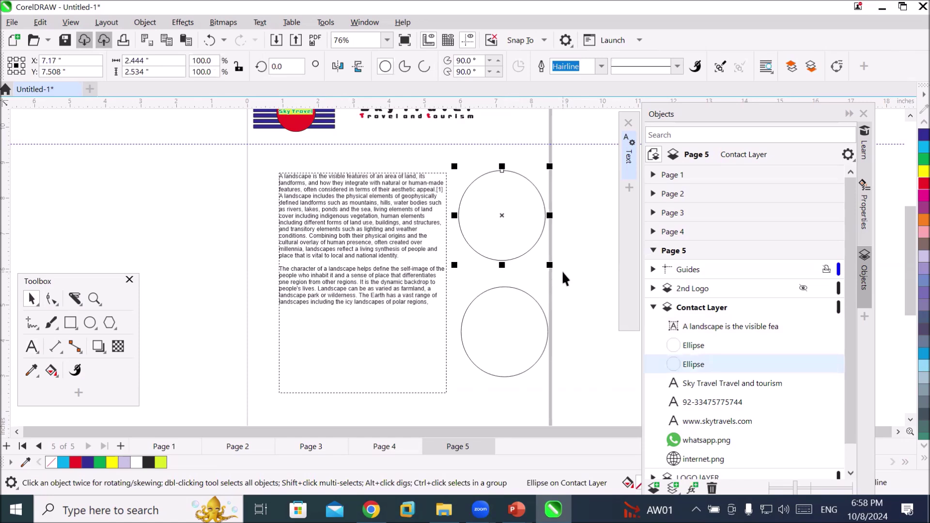
click(12, 23)
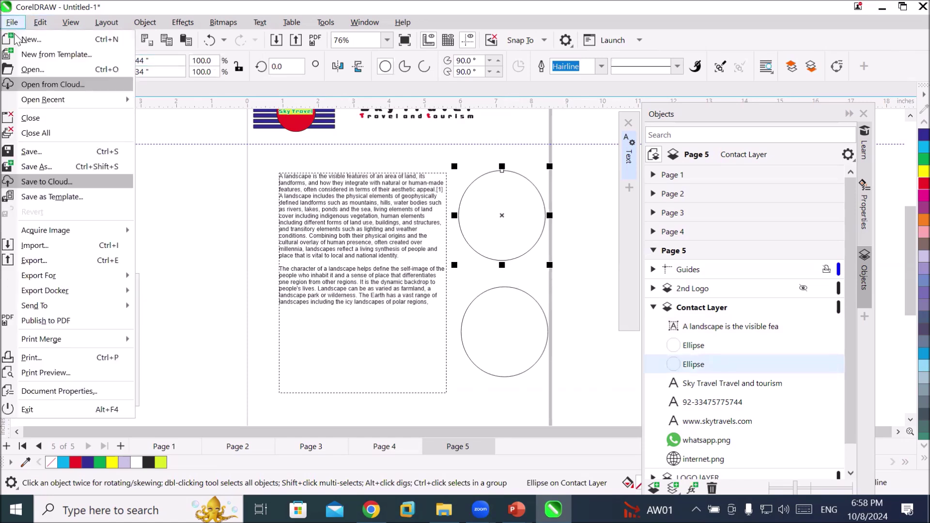
Import the Model- (14) camera photo and the island photo from Images > GreenLandscapes
click(55, 248)
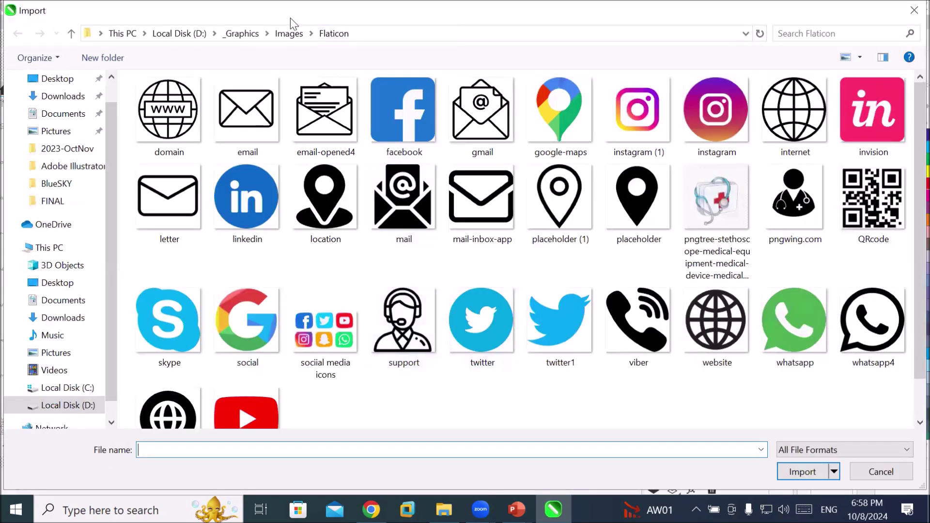
click(289, 33)
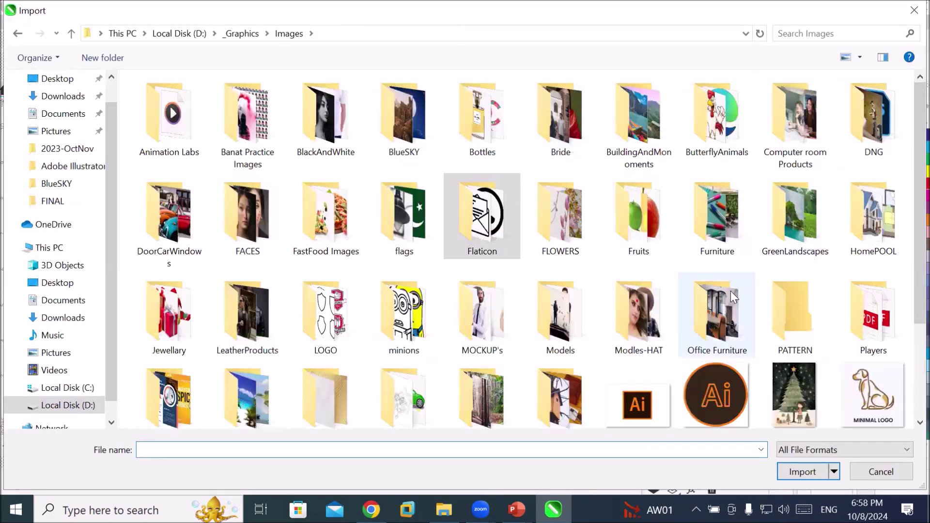
double_click(807, 239)
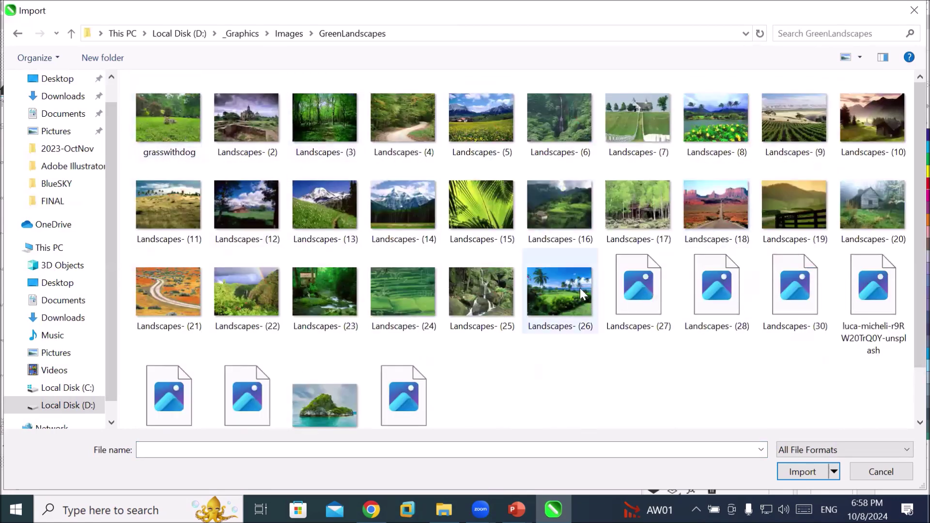
click(558, 297)
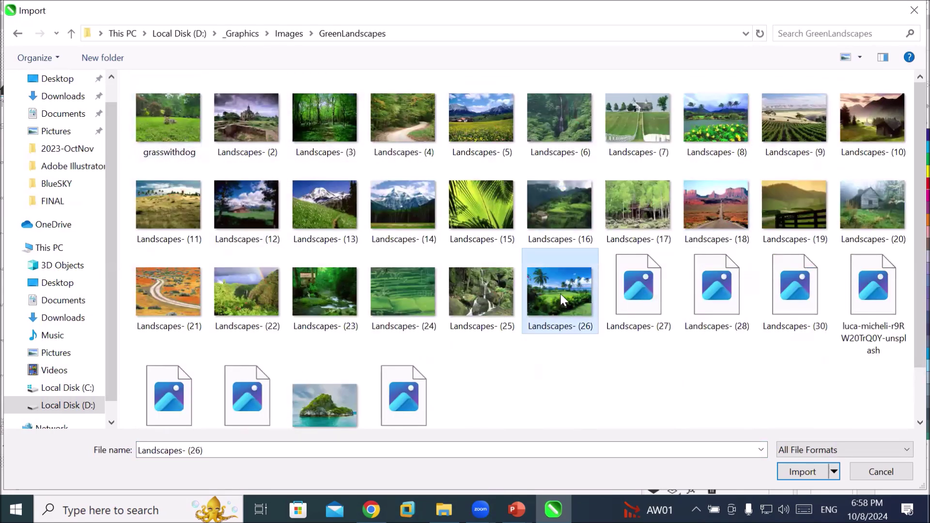
ctrl+click(330, 405)
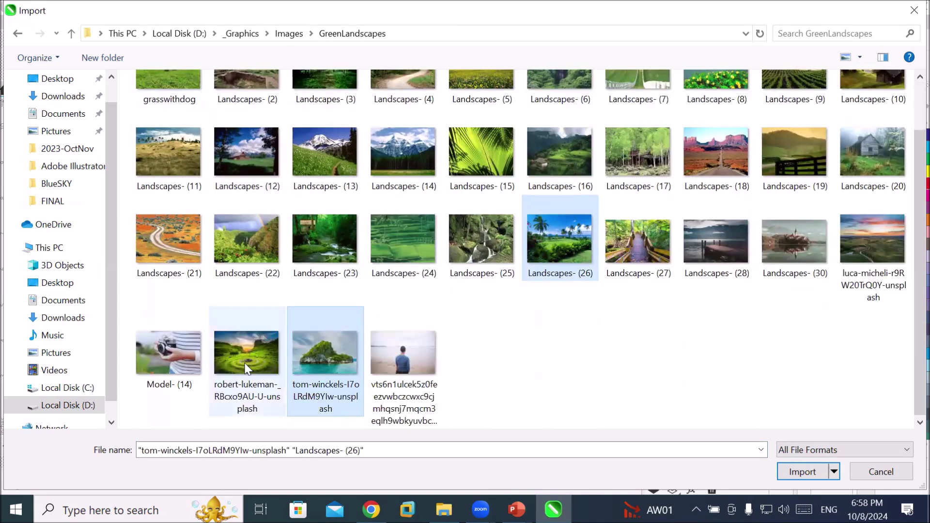
click(161, 350)
ctrl+click(332, 365)
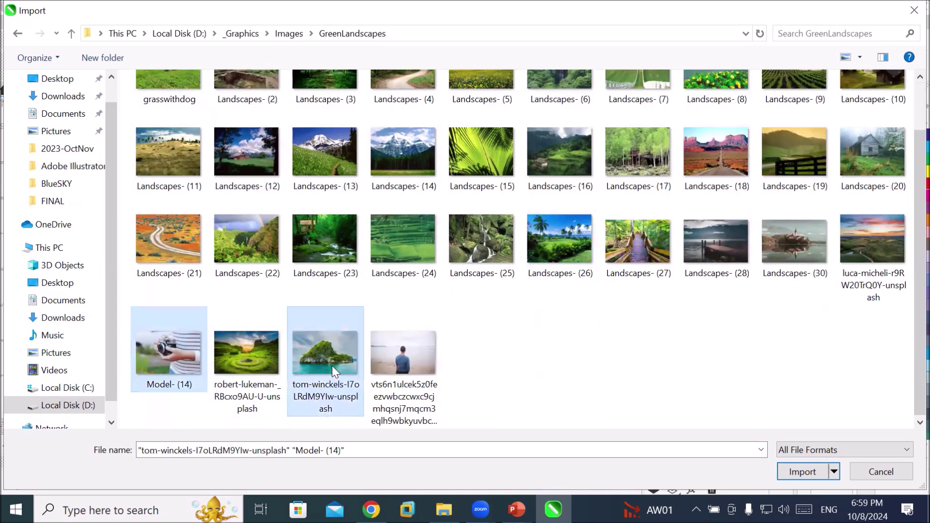
click(802, 472)
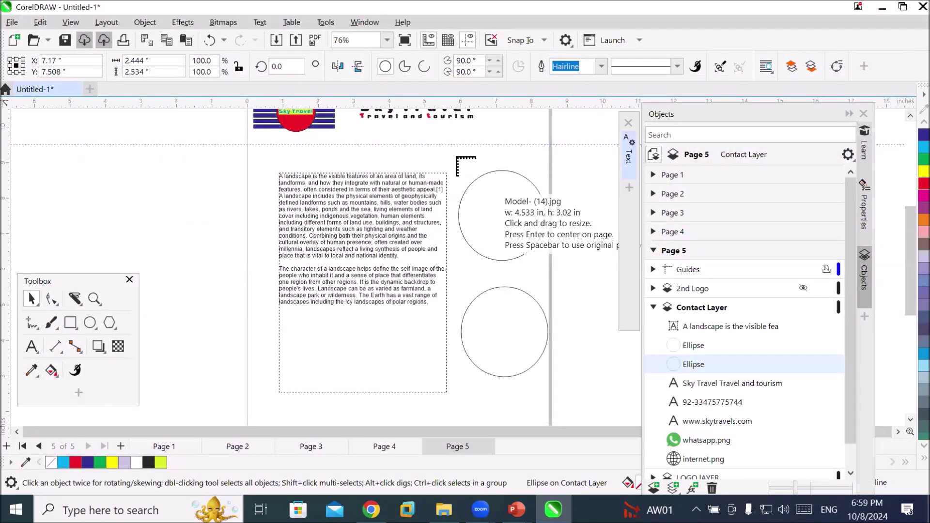
Place the camera photo over the top circle and the island photo over the lower circle
click(456, 157)
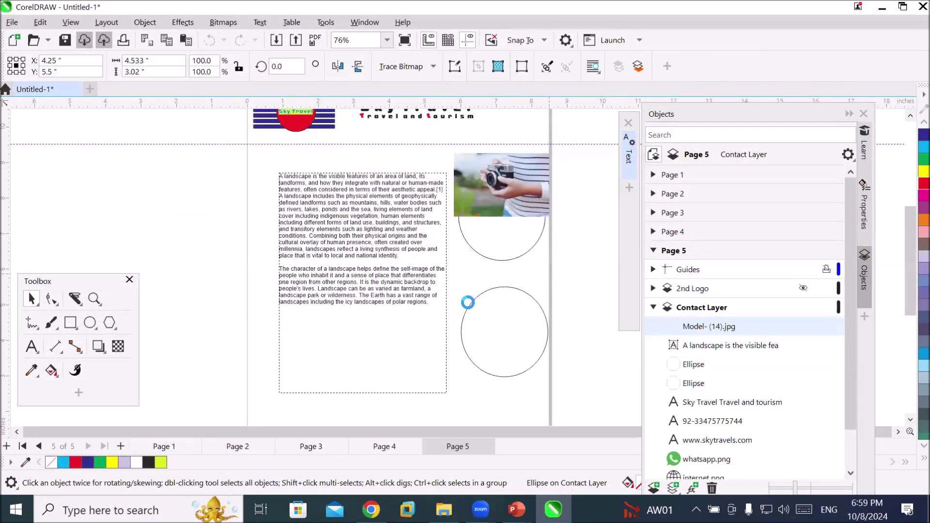
drag(464, 285, 536, 388)
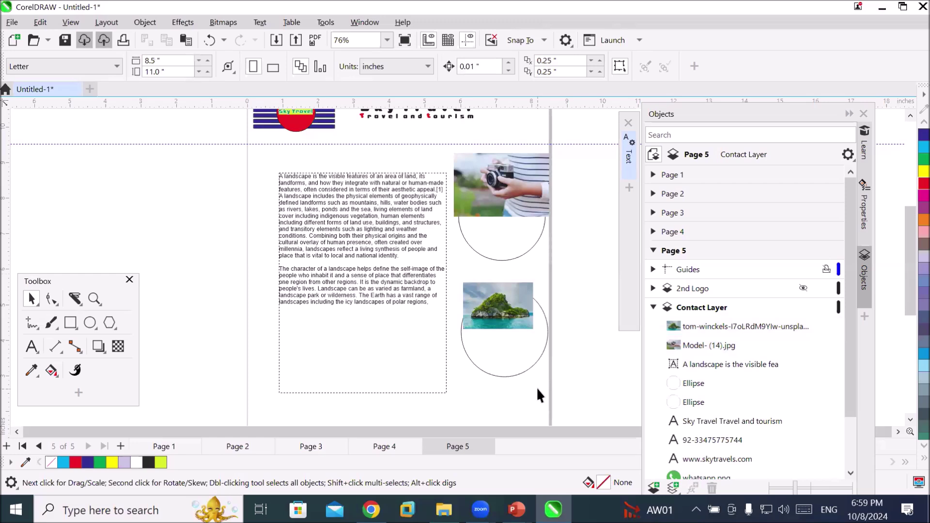
right_click(470, 189)
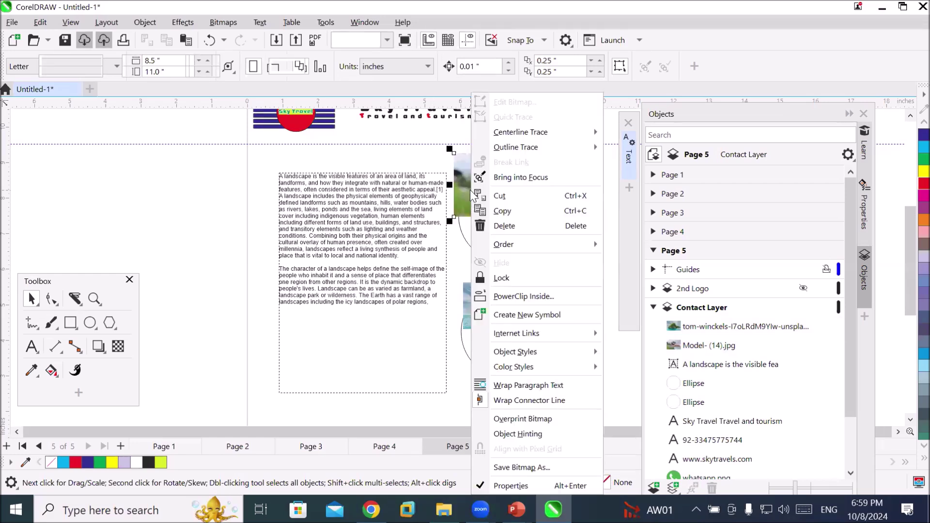
key(Escape)
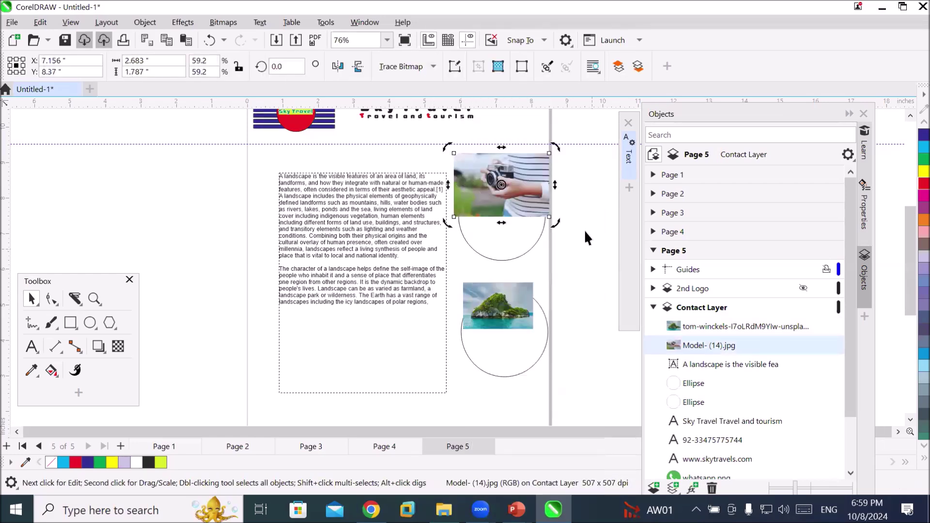
scroll(582, 233, up, 2)
click(580, 230)
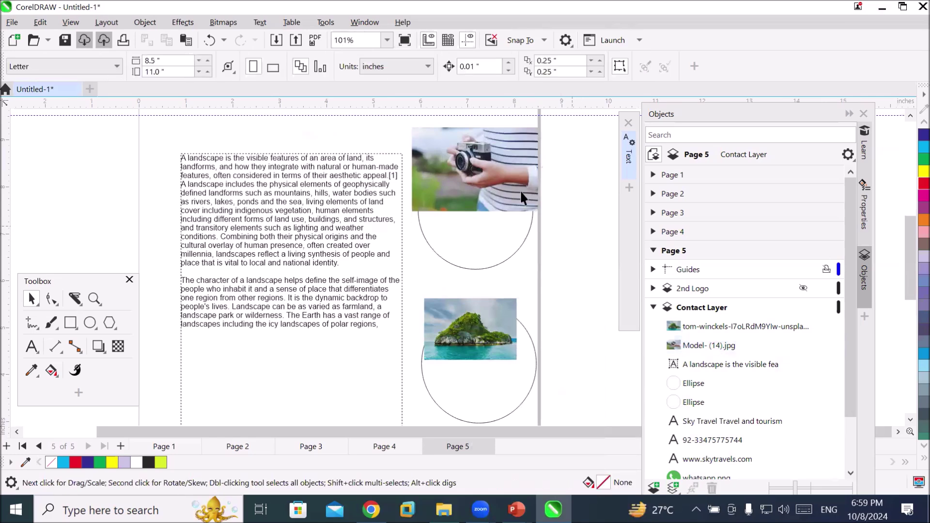
click(487, 184)
right_click(485, 183)
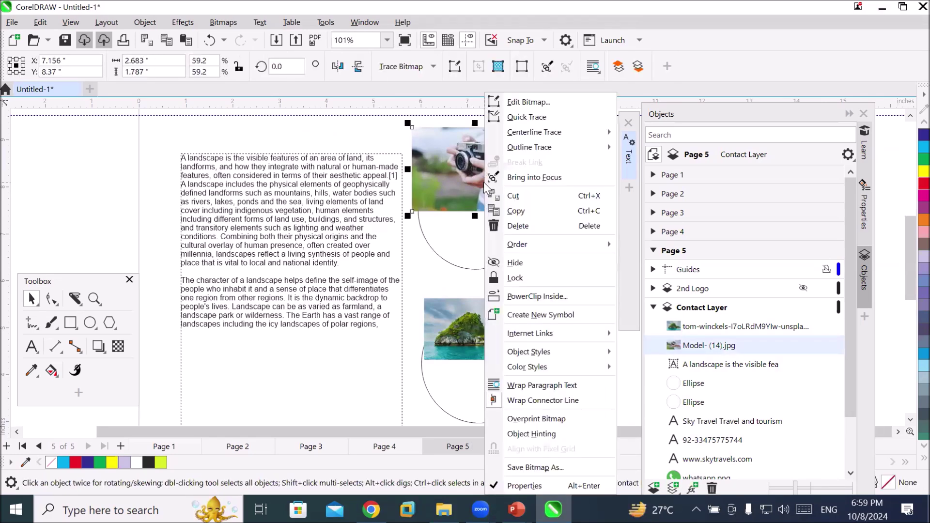
click(487, 252)
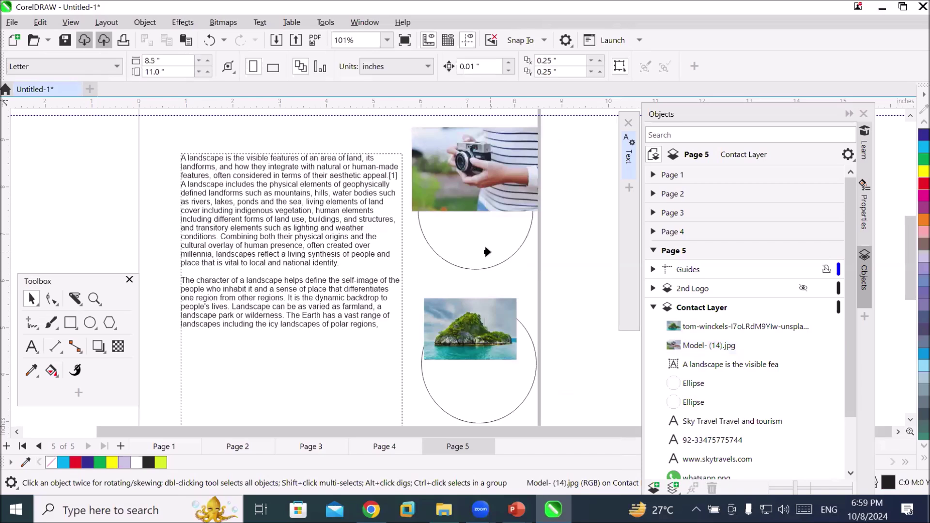
Clip the camera photo inside the top circle, set to Fill Proportionally
click(202, 127)
click(203, 128)
click(201, 128)
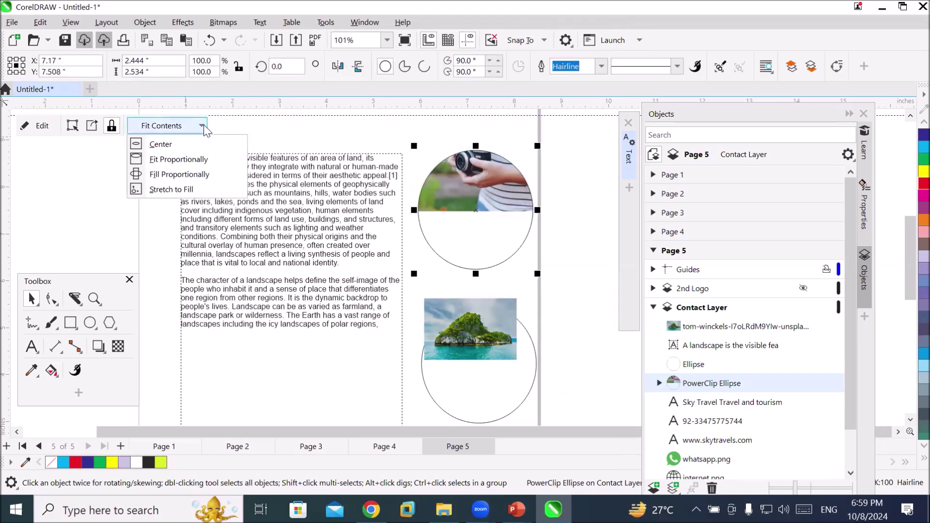
click(189, 175)
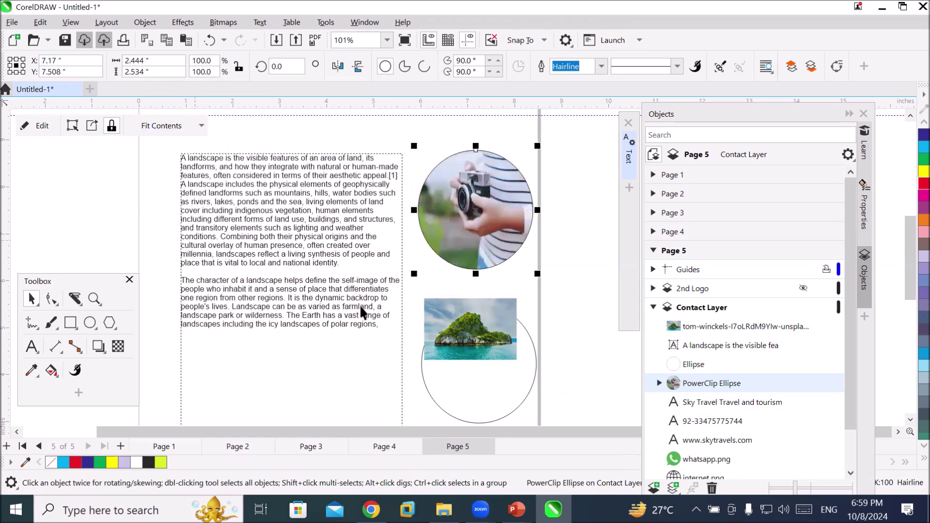
scroll(587, 417, up, 5)
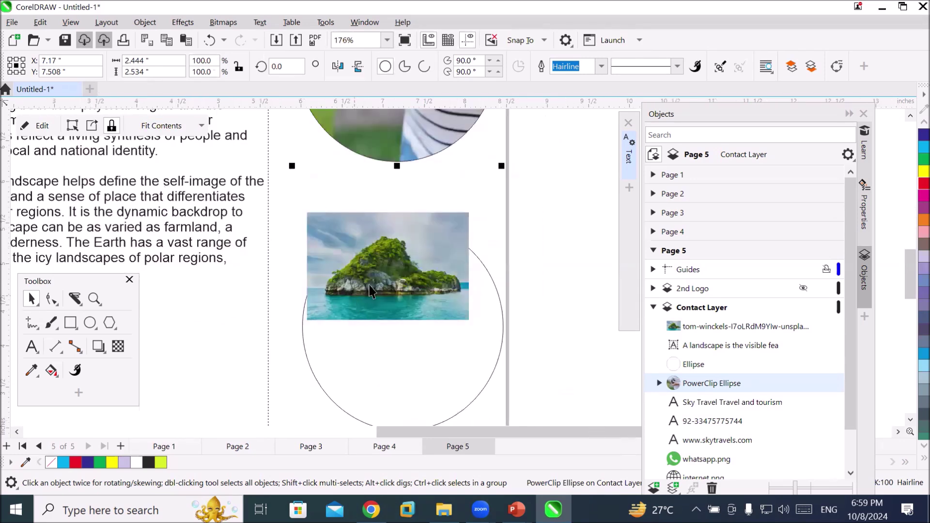
double_click(373, 287)
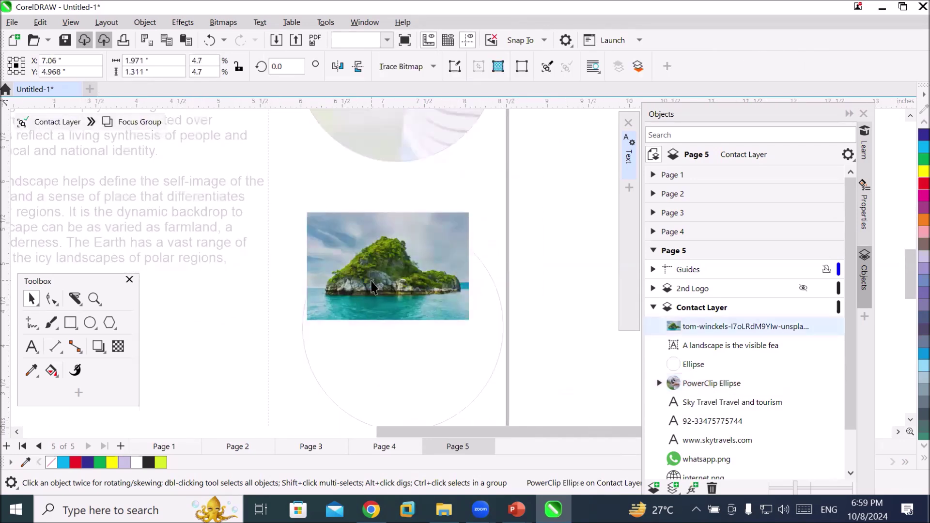
Try clipping the island photo into the lower circle with a stretch fit, then undo it
double_click(505, 289)
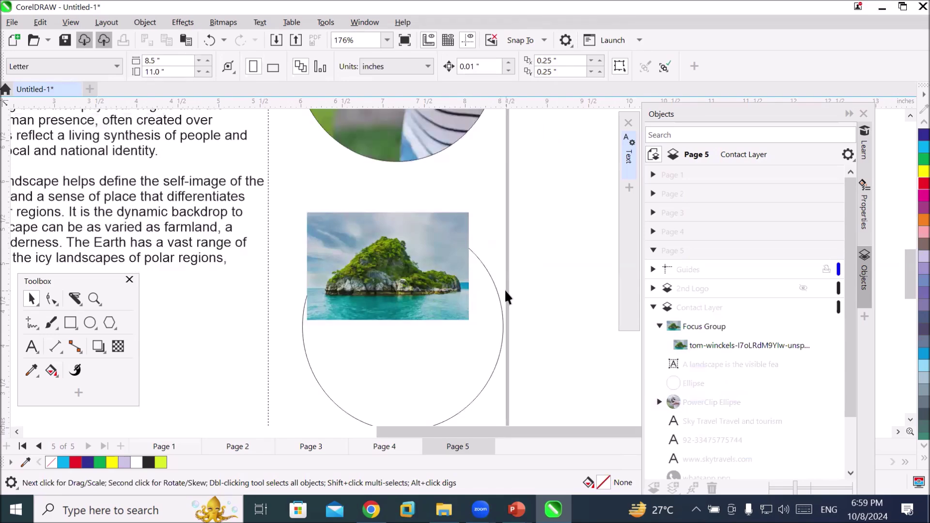
click(423, 275)
drag(425, 278, 433, 373)
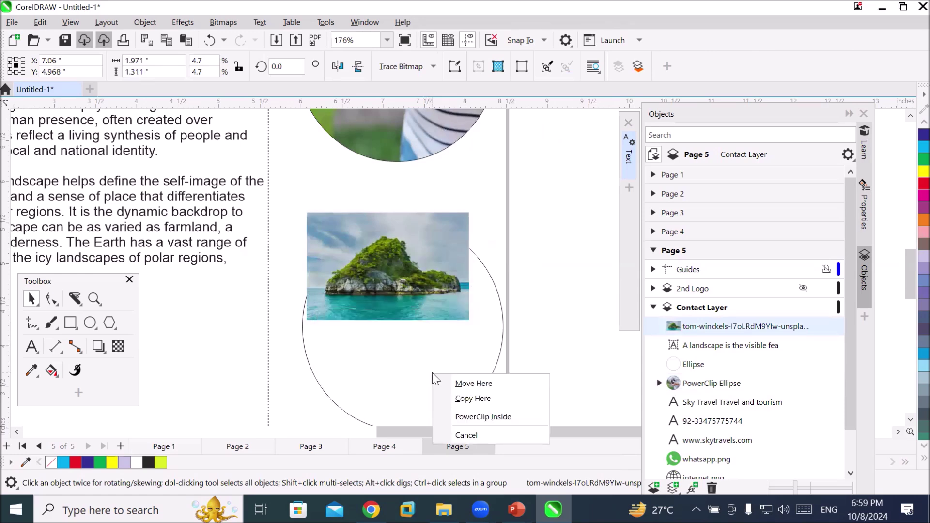
click(508, 418)
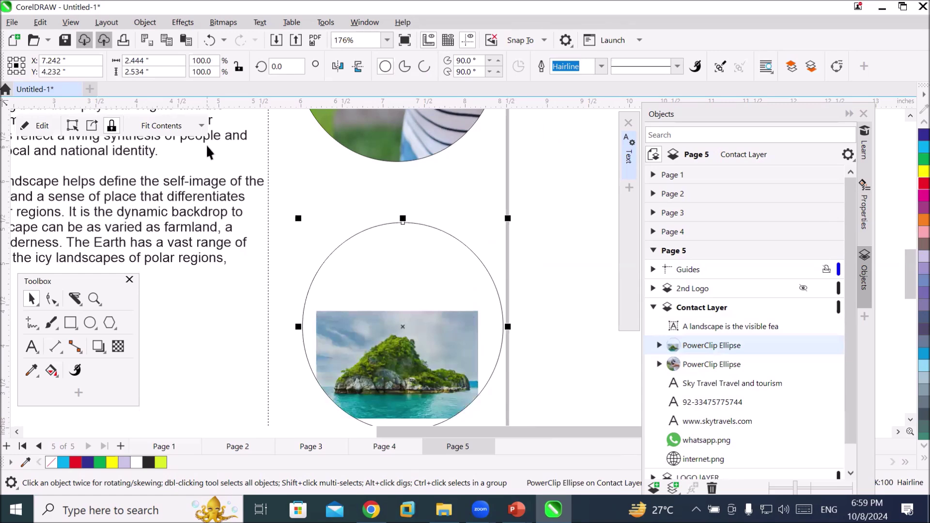
click(207, 129)
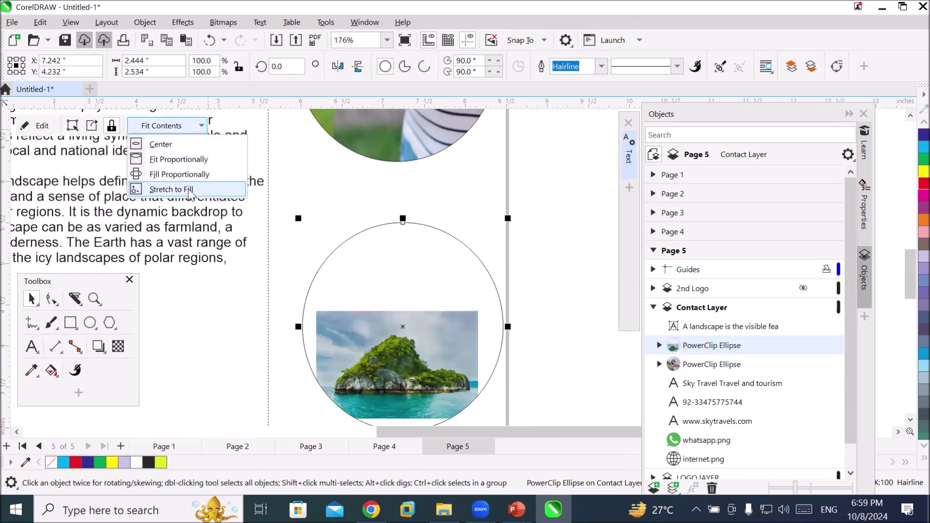
click(169, 189)
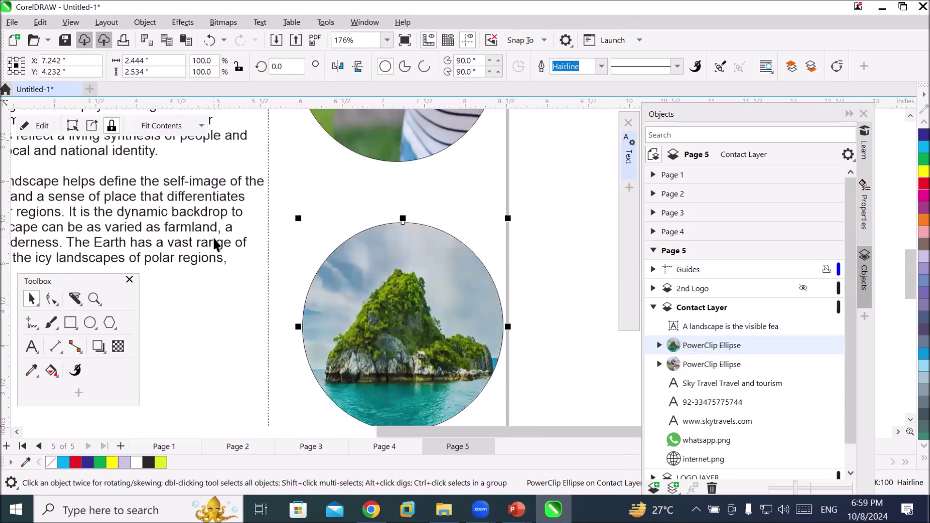
key(ctrl+z)
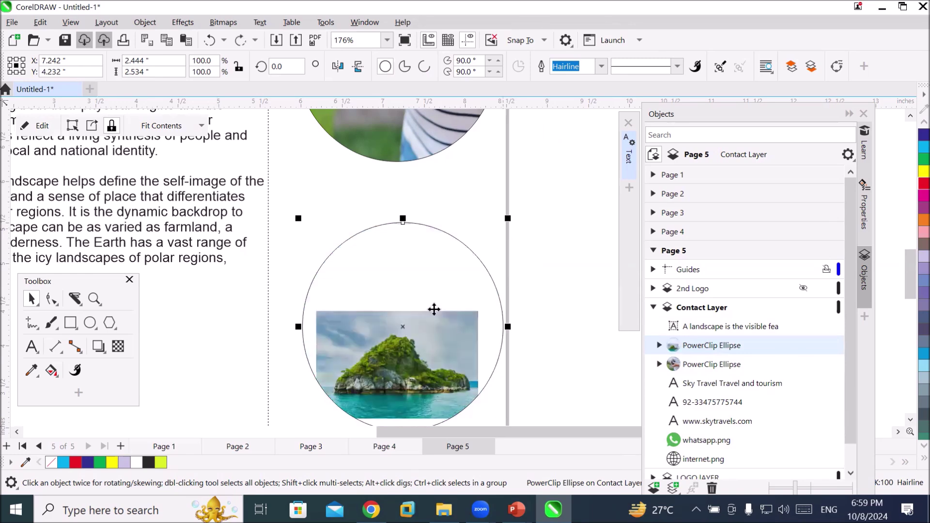
key(ctrl+z)
Place the island photo inside the lower circle via Object > PowerClip, stretched to fill
drag(376, 245, 197, 243)
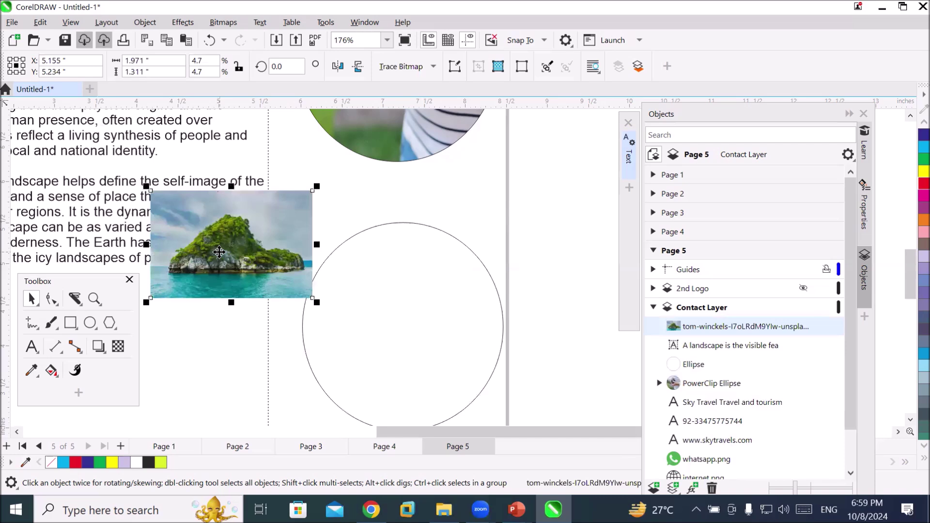
click(144, 22)
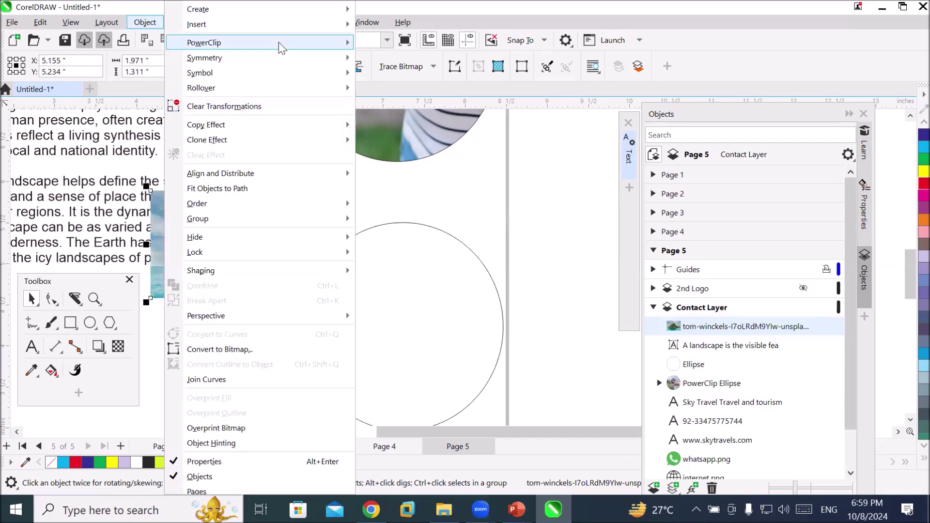
mouse_move(278, 42)
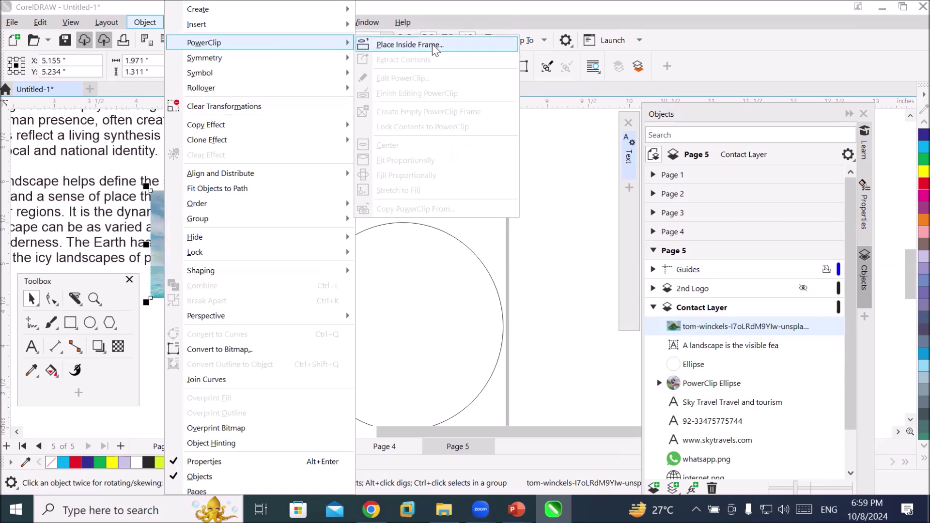
click(433, 47)
click(394, 260)
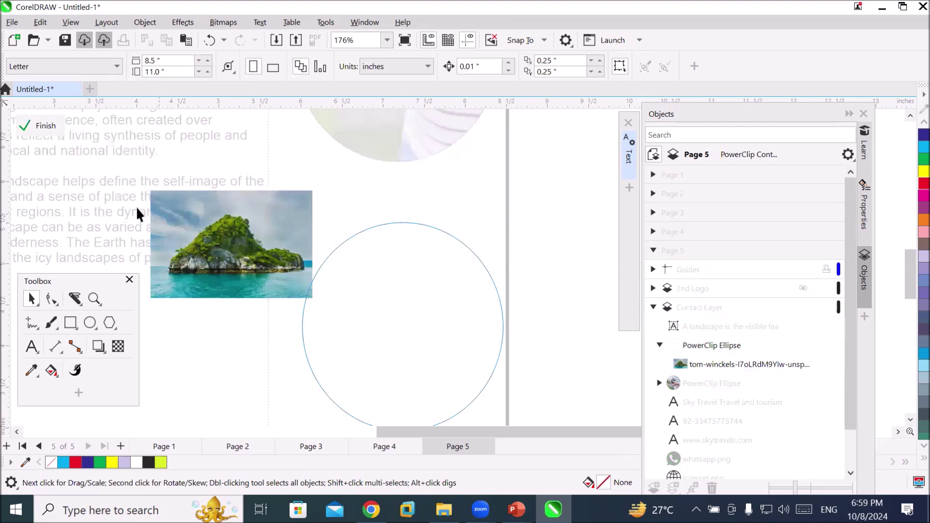
click(47, 125)
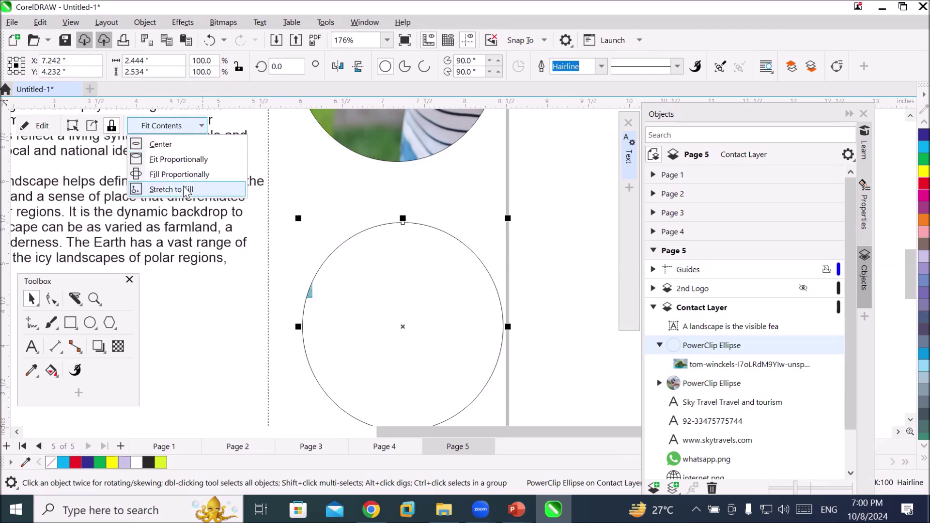
click(185, 190)
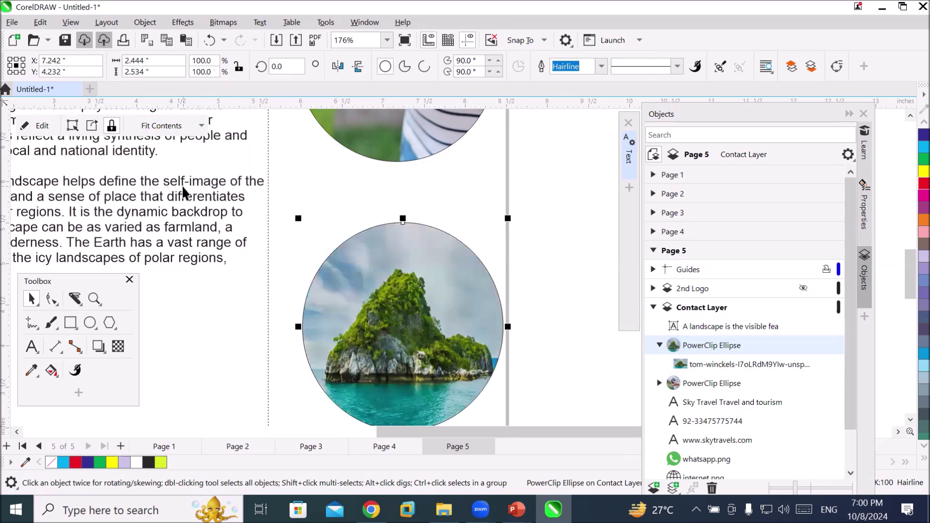
click(542, 200)
scroll(542, 200, down, 5)
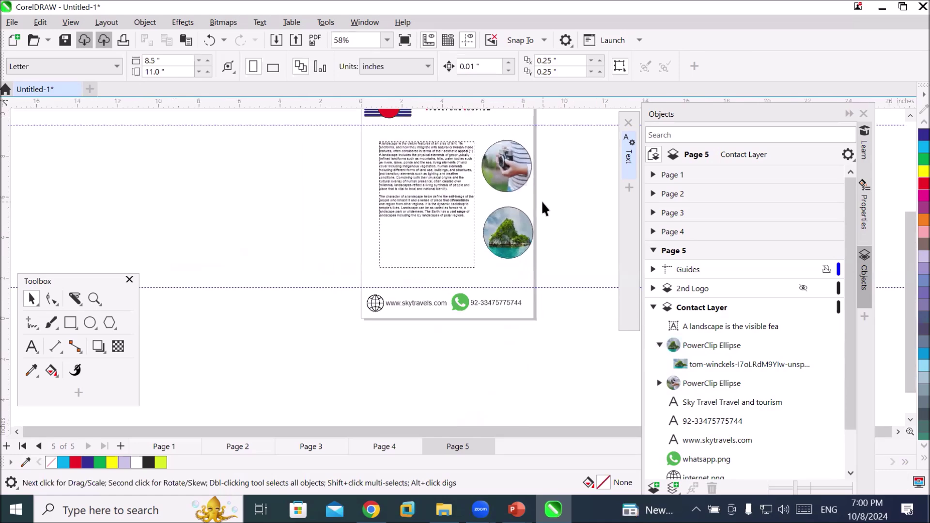
Collapse the Contact Layer in the Objects docker and pick the Ellipse tool
scroll(552, 185, down, 1)
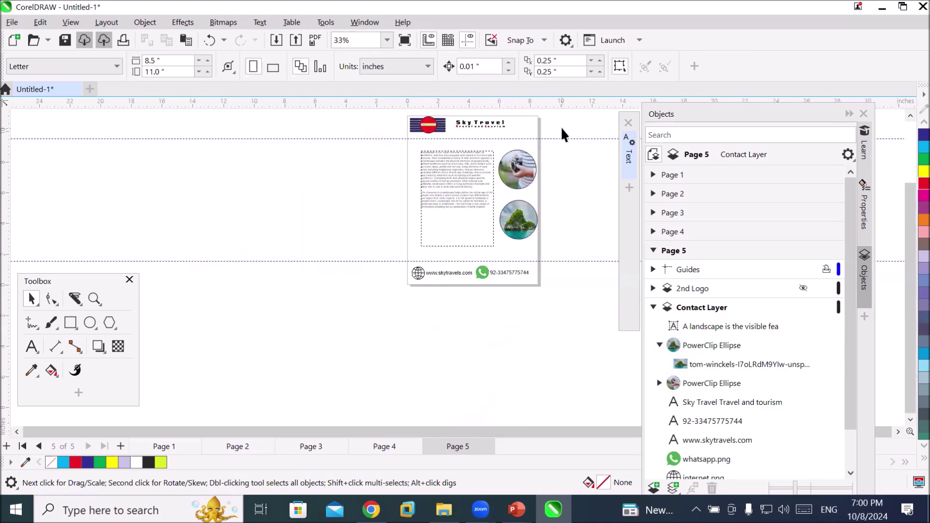
scroll(560, 124, up, 3)
scroll(559, 120, down, 1)
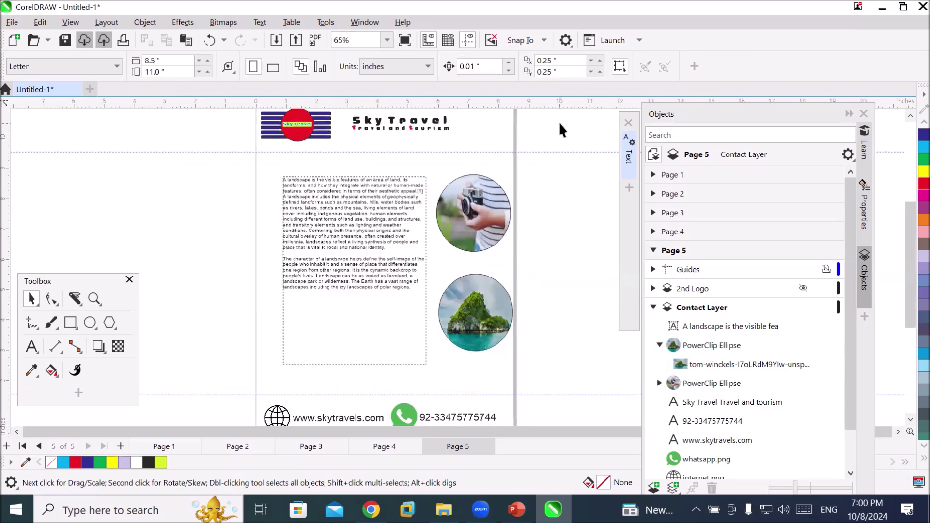
click(654, 307)
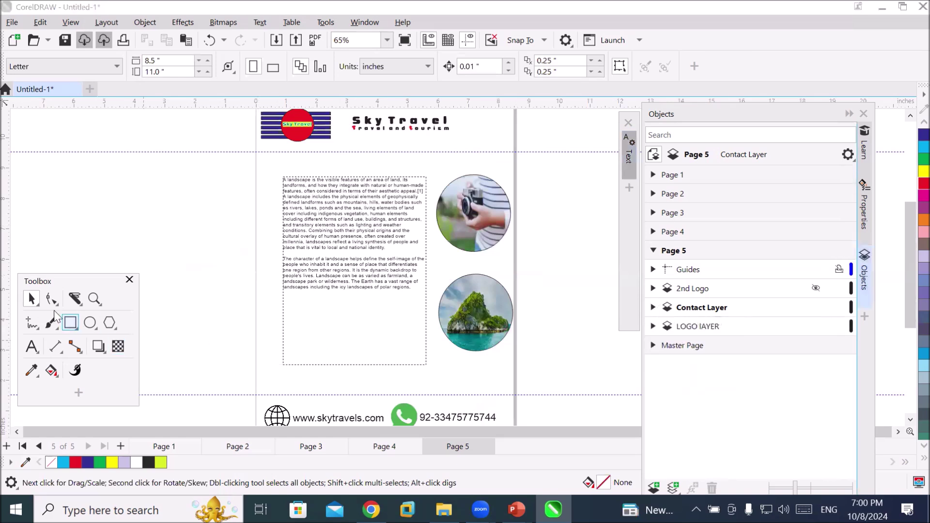
click(73, 299)
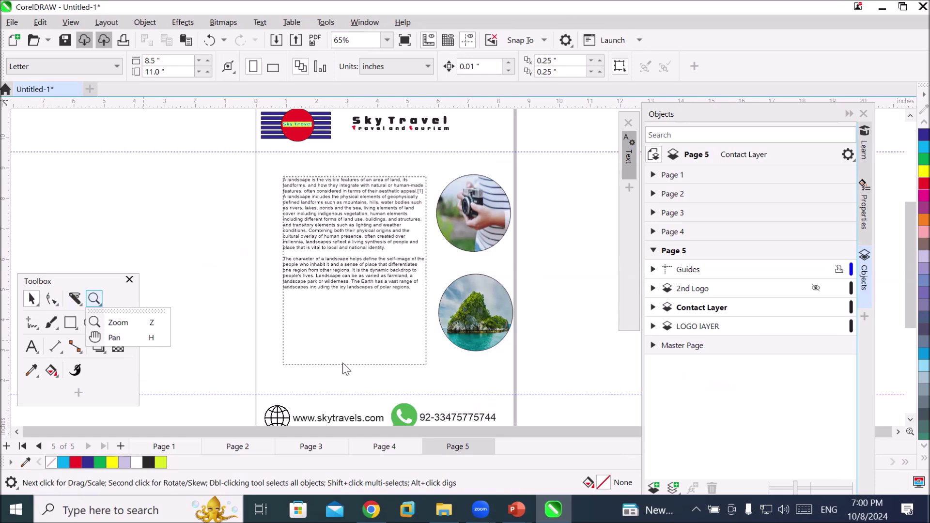
mouse_move(62, 315)
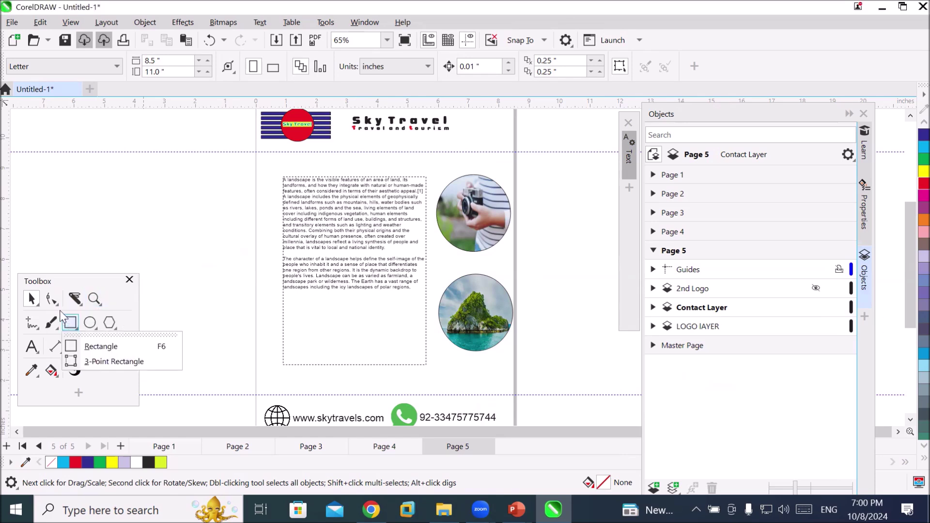
click(89, 323)
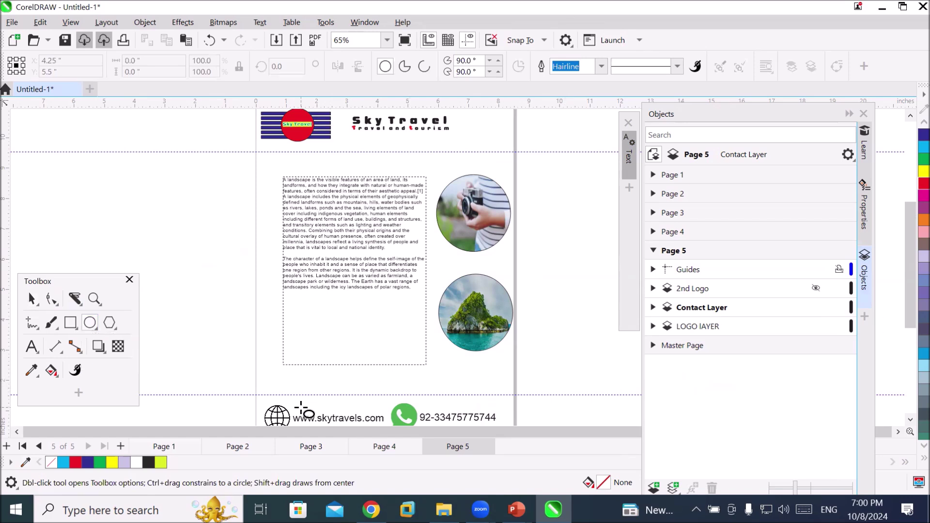
Draw a circle about 5.35 inches across near Page 4's top centre, and move the Objects docker up
click(405, 453)
drag(309, 157, 464, 321)
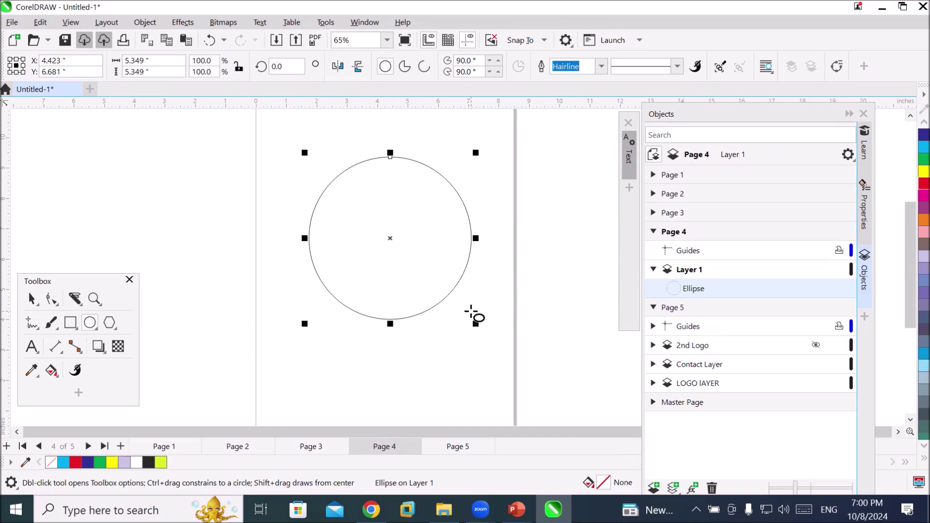
click(703, 114)
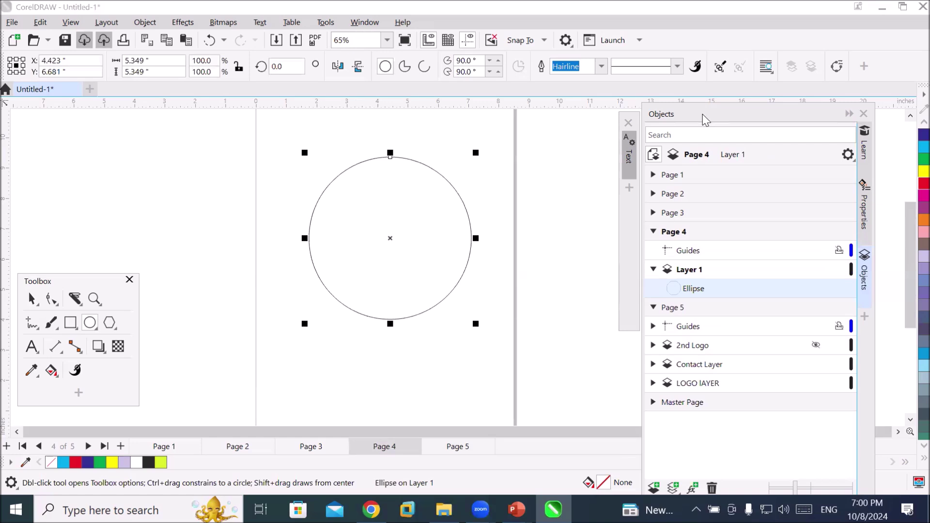
drag(705, 119, 713, 27)
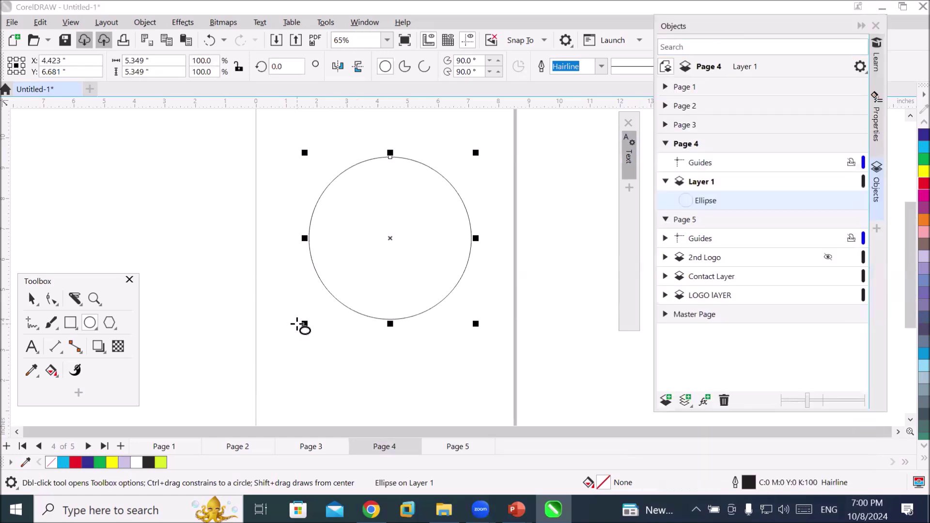
click(77, 298)
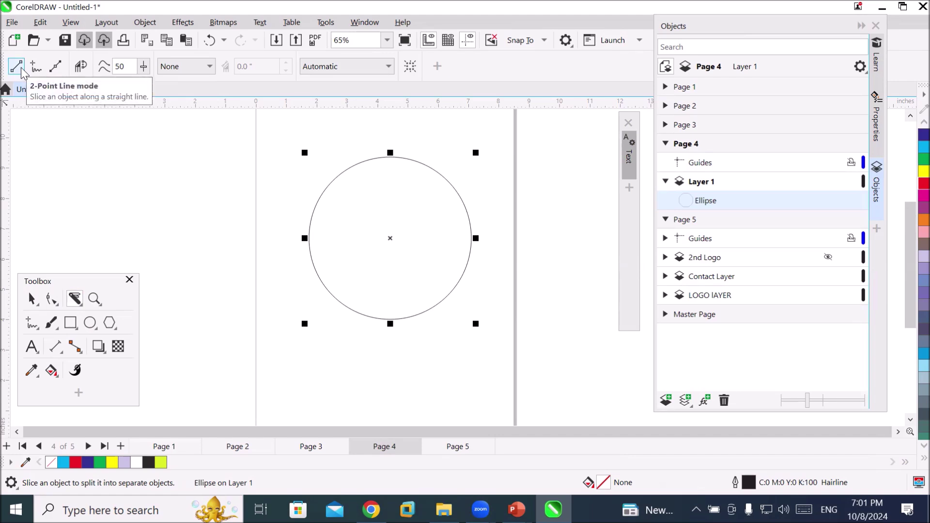
drag(280, 239, 509, 238)
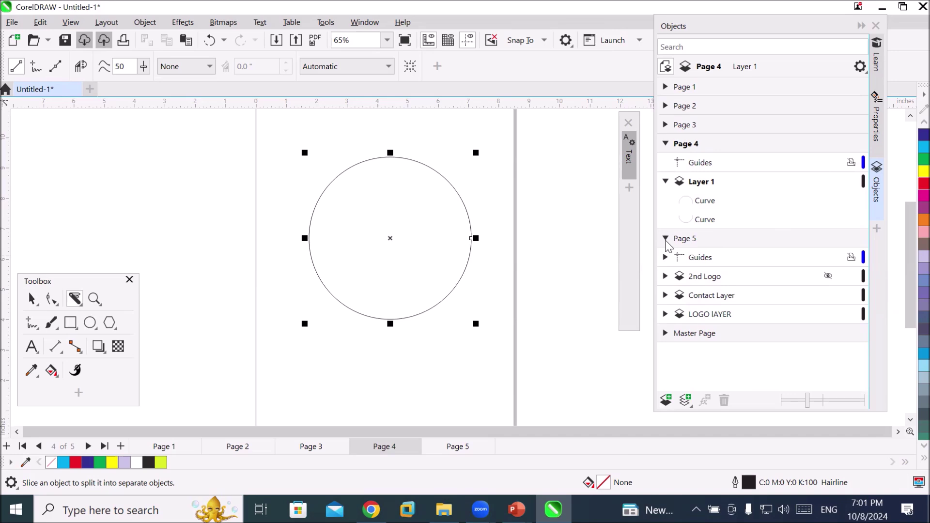
click(715, 208)
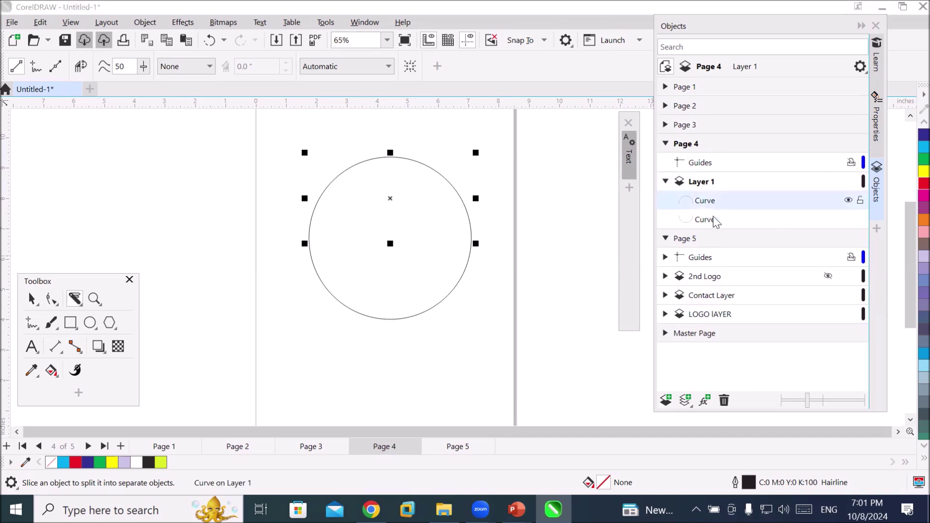
click(712, 223)
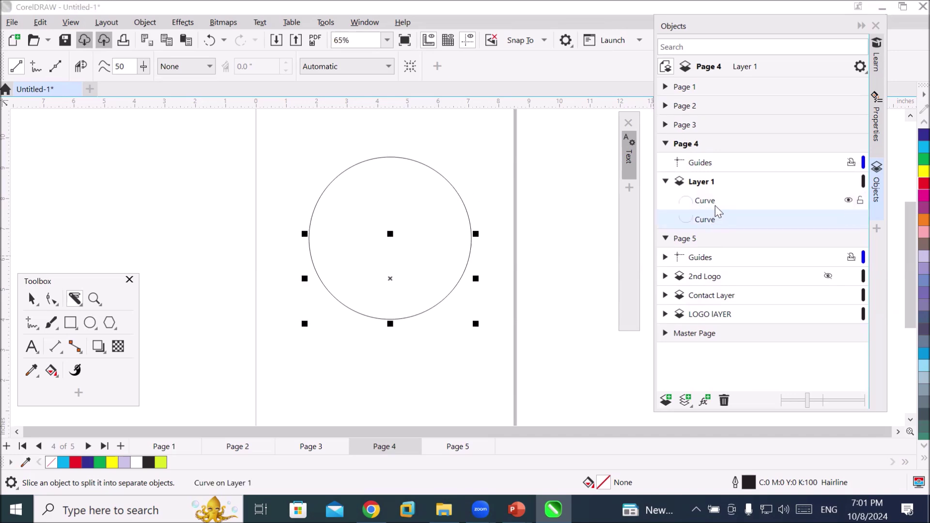
click(715, 206)
click(717, 219)
key(Down)
key(Down)
key(Down)
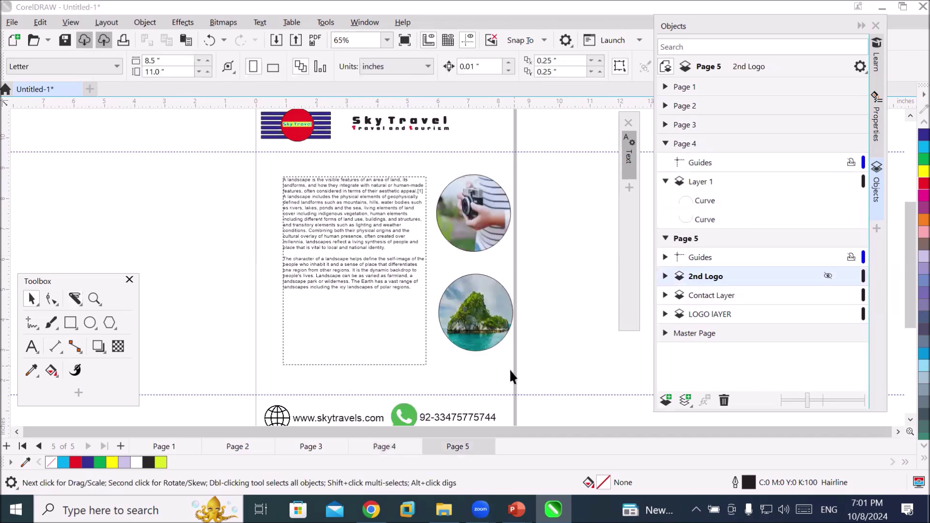
click(384, 446)
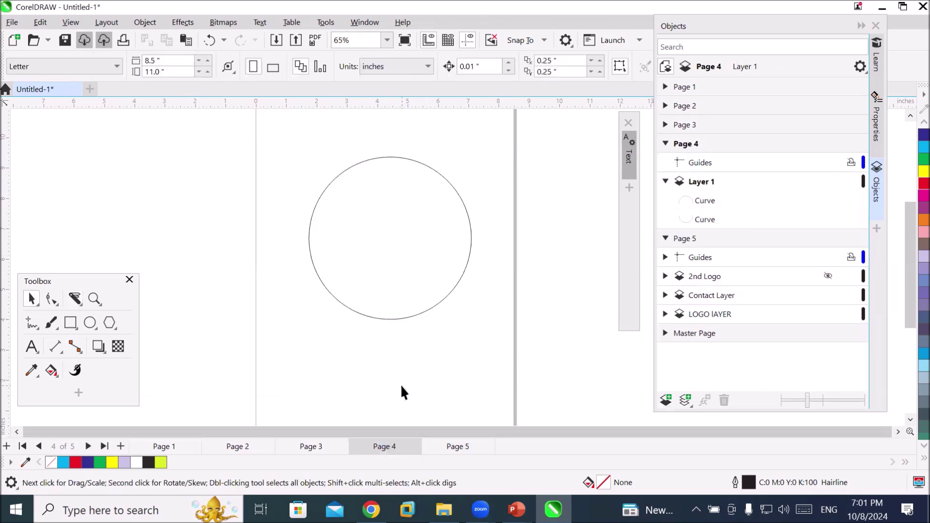
click(419, 311)
drag(420, 309, 428, 361)
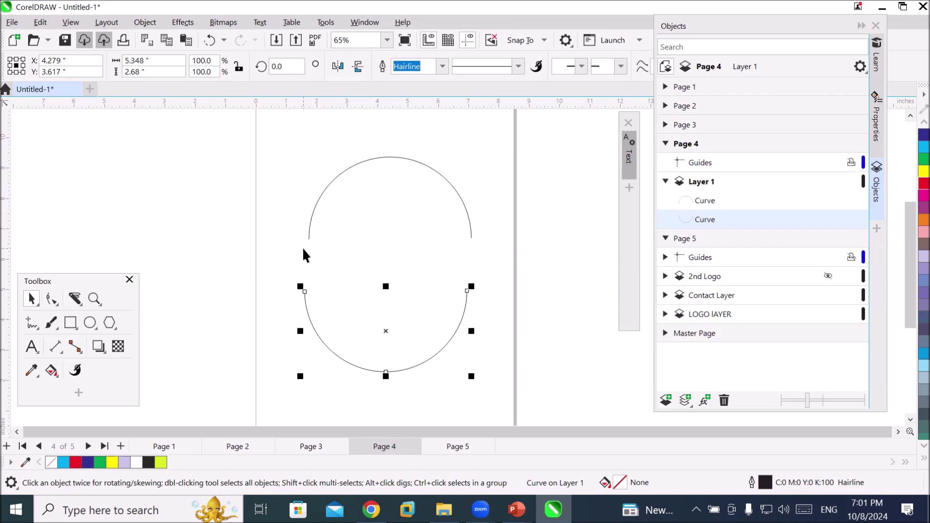
key(ctrl+z)
key(ctrl+z)
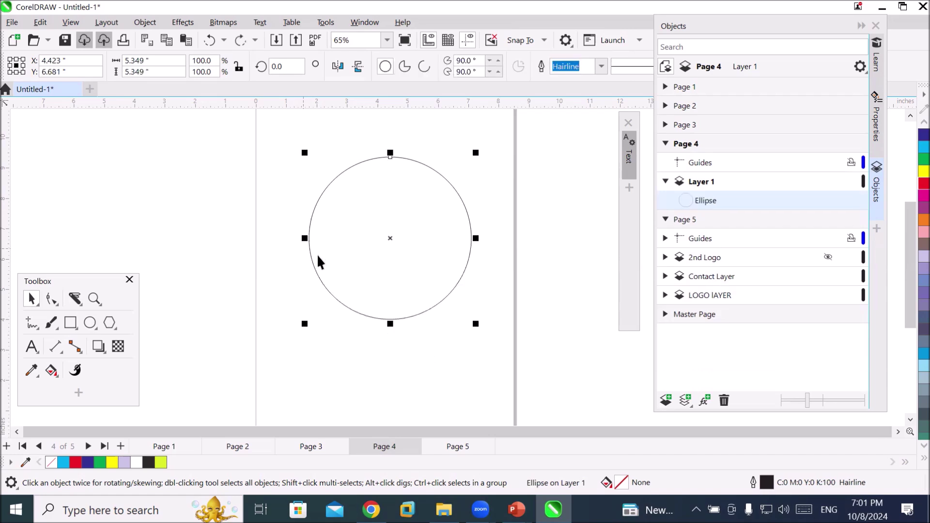
drag(88, 282, 181, 172)
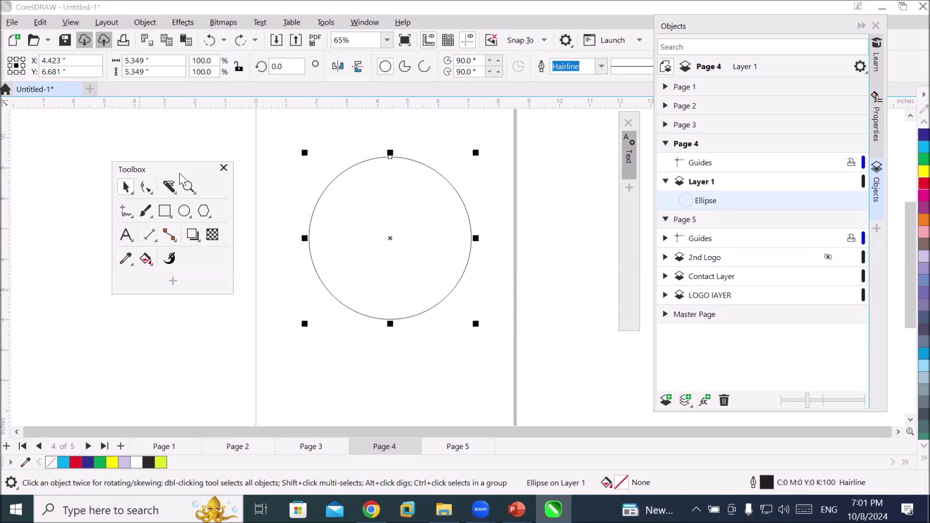
click(169, 187)
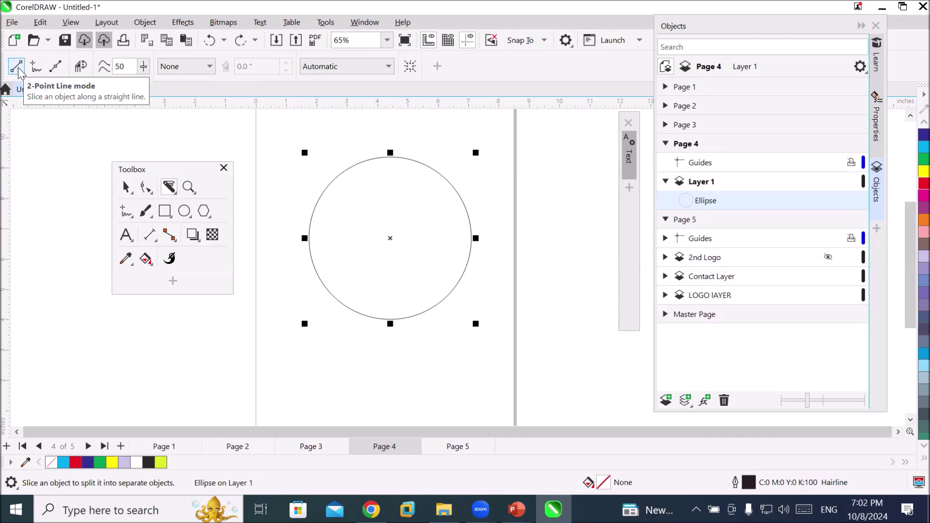
Set the Knife tool's cut span to Gap at 0.1" and slice the circle horizontally
click(210, 68)
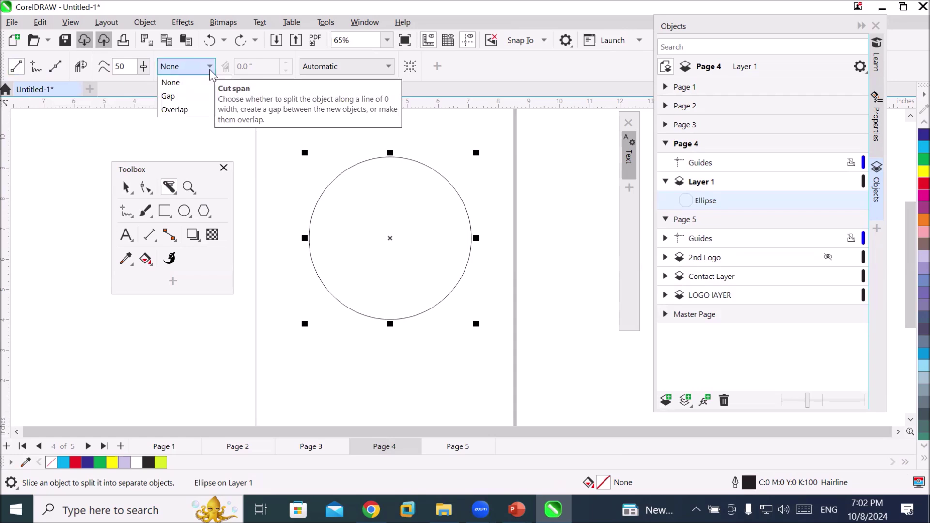
click(210, 69)
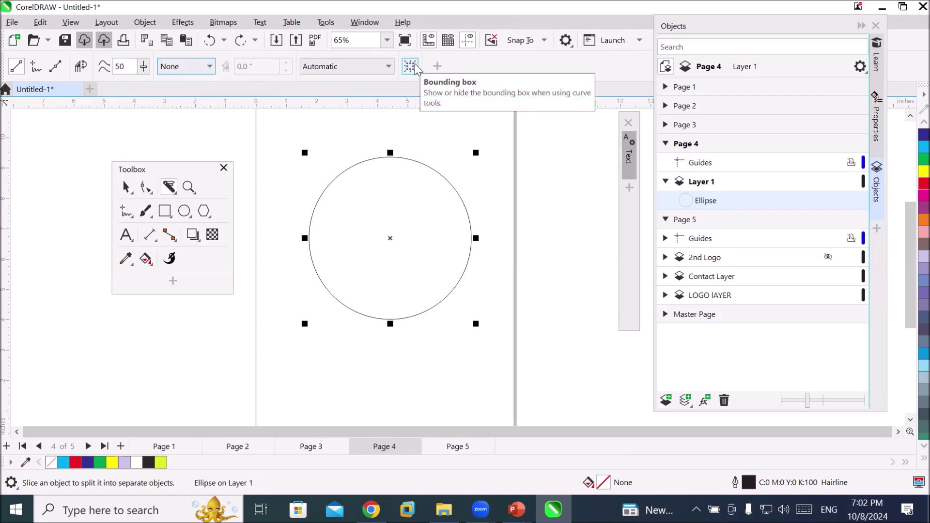
click(388, 67)
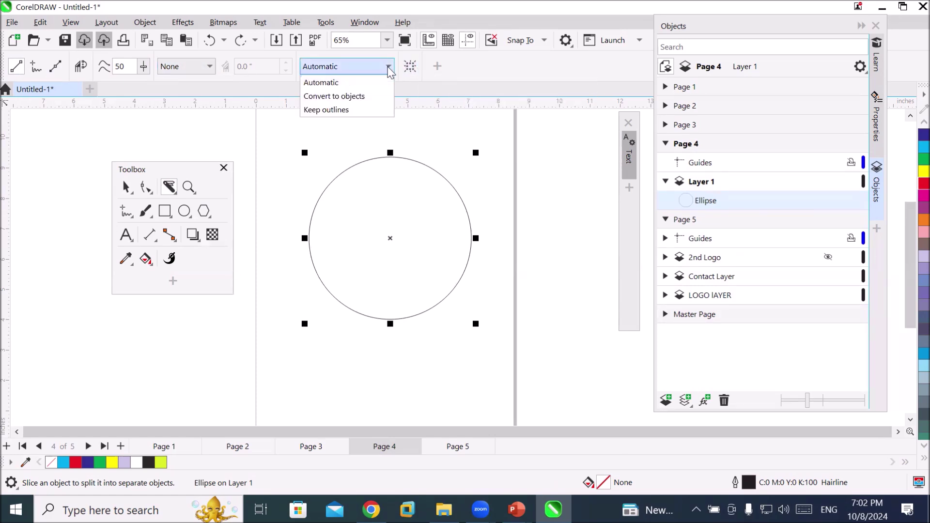
click(388, 67)
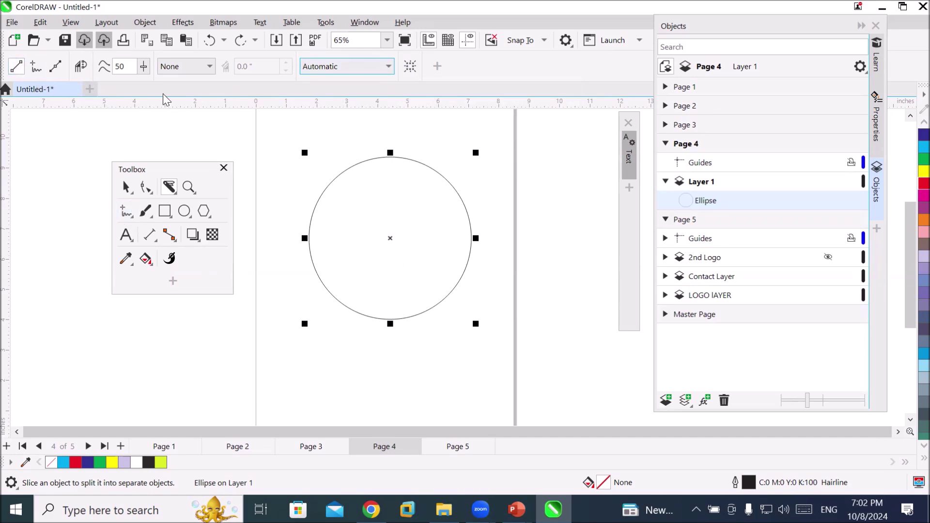
click(209, 67)
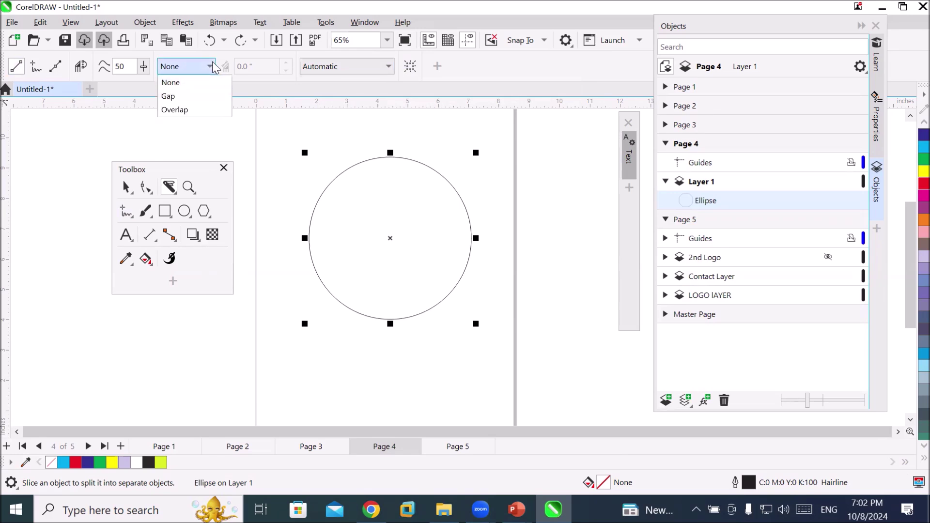
click(195, 98)
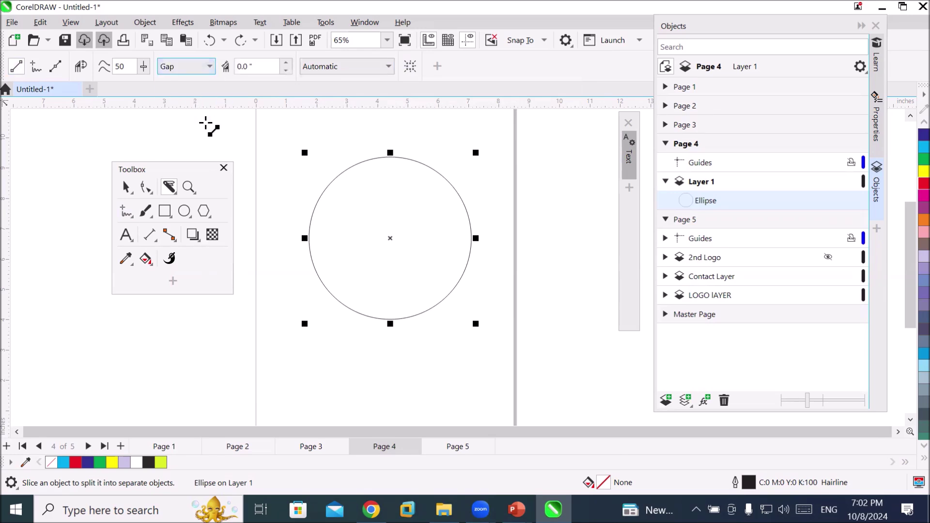
click(287, 63)
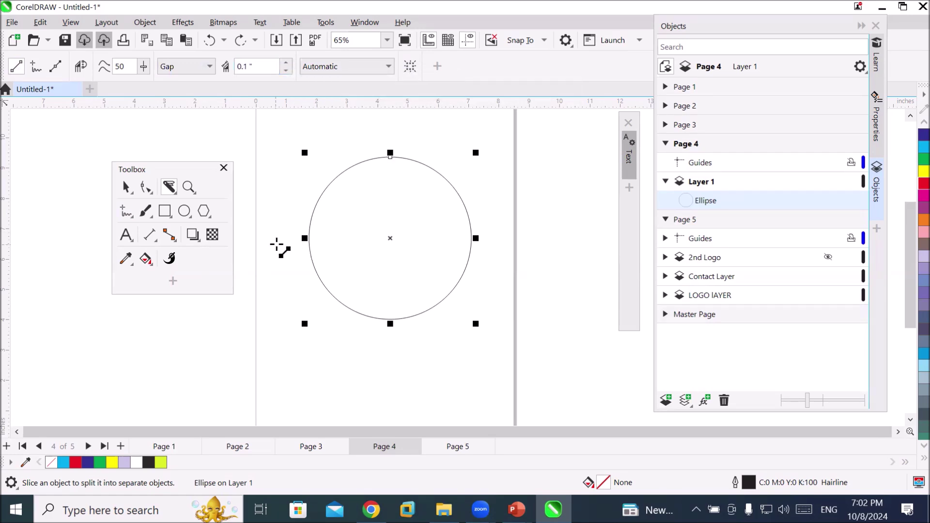
drag(281, 238, 494, 237)
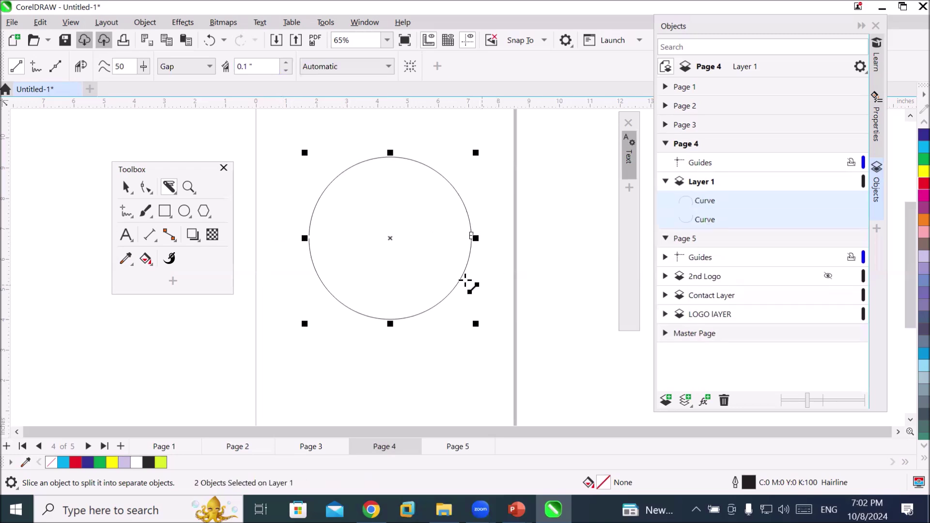
Undo the knife slice so the circle is whole again, and fill it red
scroll(287, 230, up, 8)
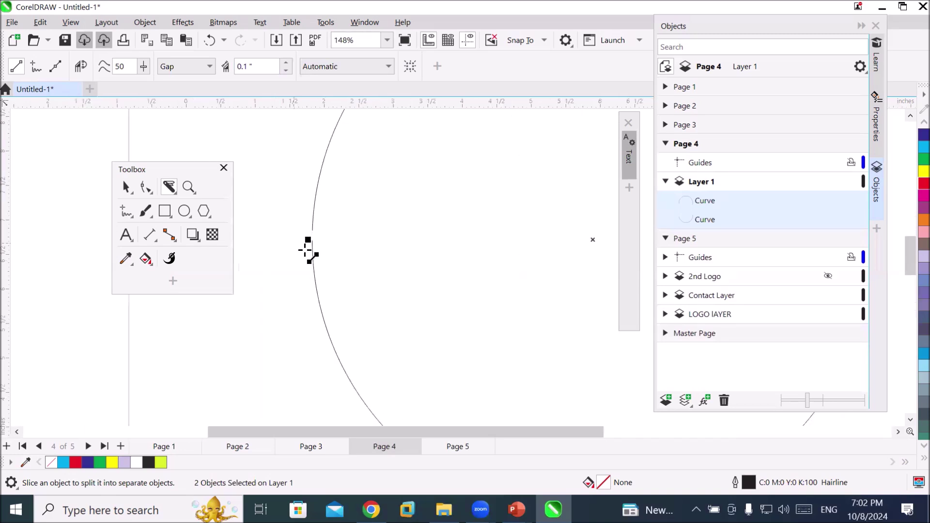
scroll(313, 237, up, 6)
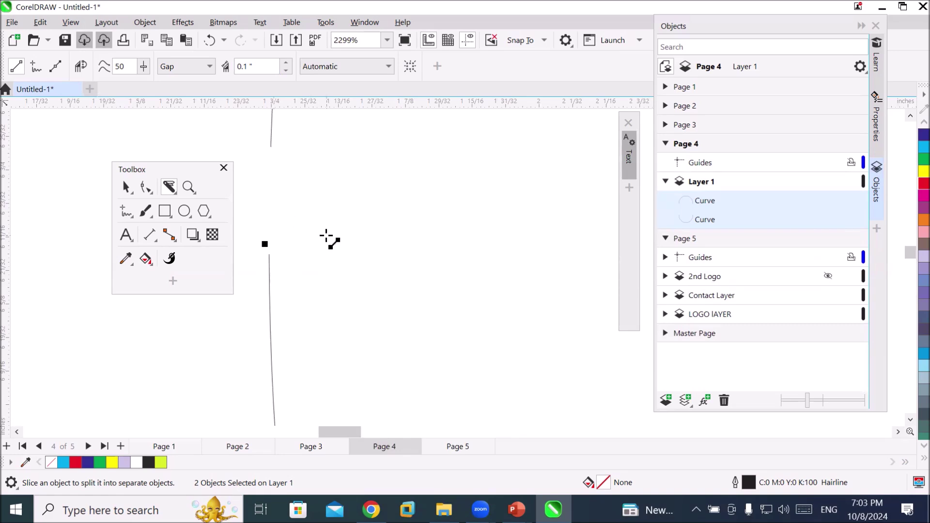
key(ctrl+z)
scroll(334, 242, down, 10)
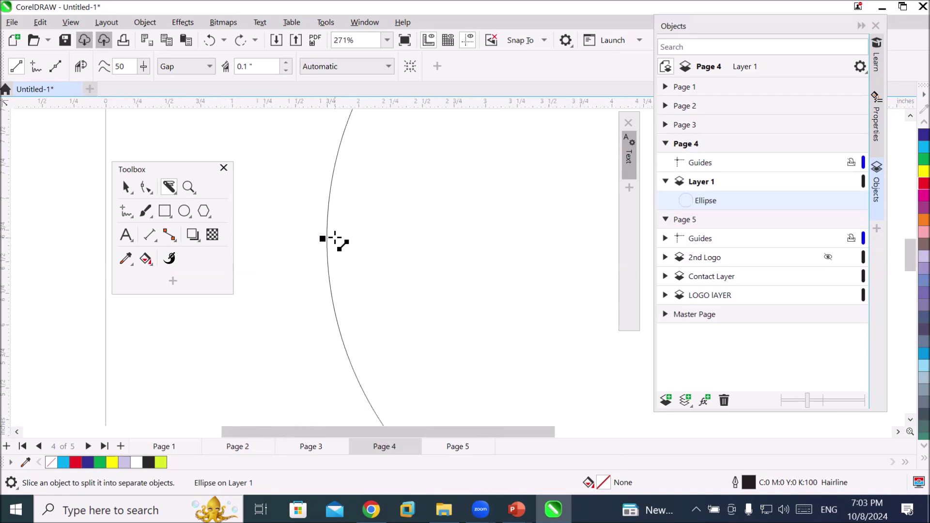
scroll(588, 204, down, 1)
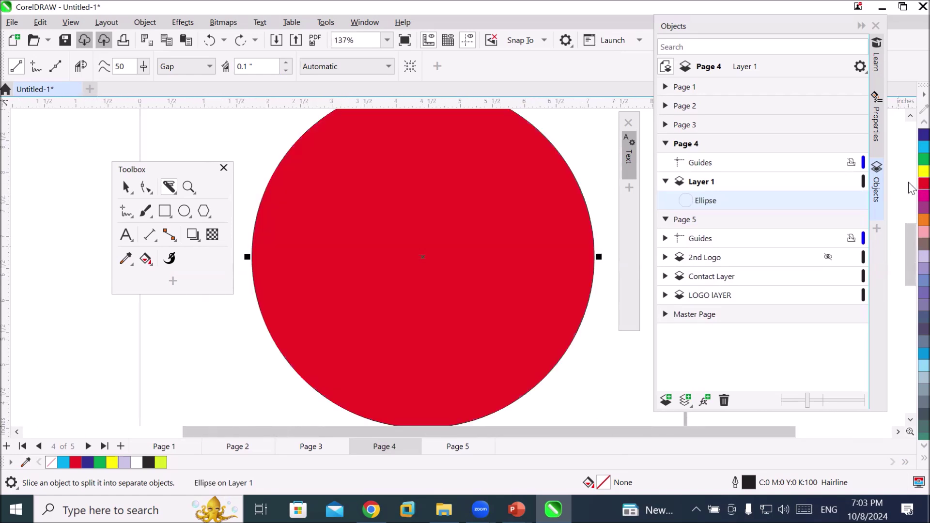
click(923, 184)
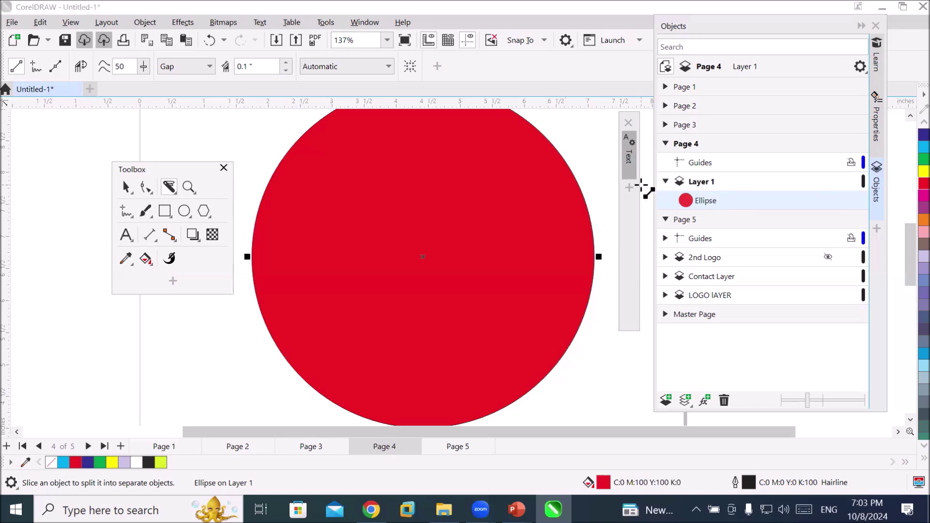
click(124, 194)
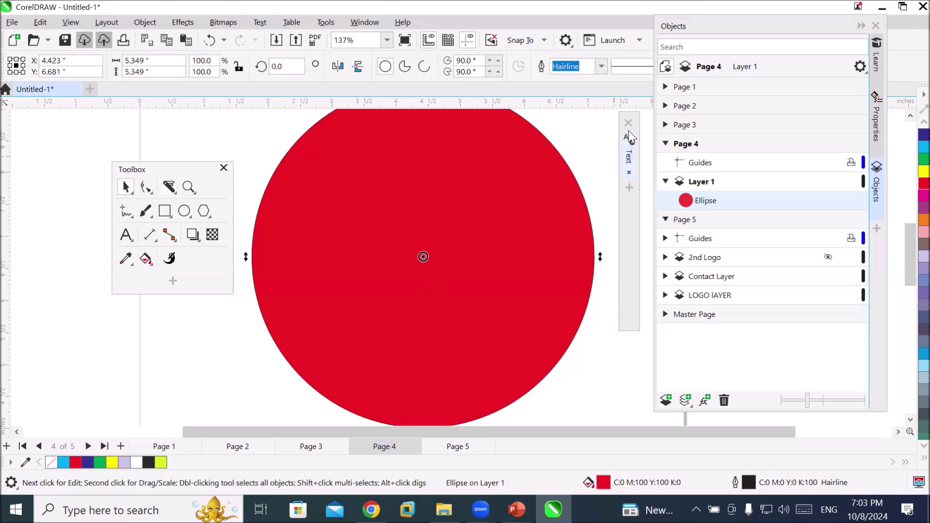
Set the red circle's outline to 8 pt, then reselect it and return to the Knife tool
click(602, 68)
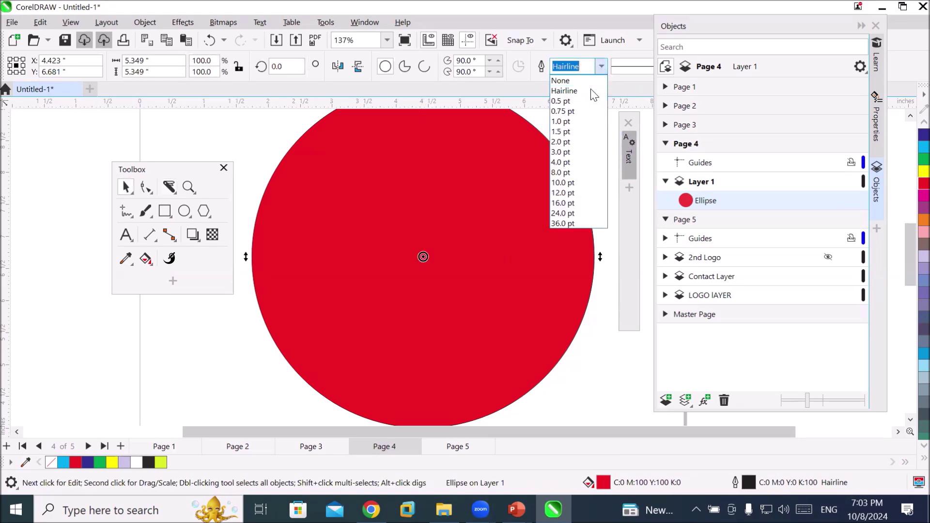
click(572, 174)
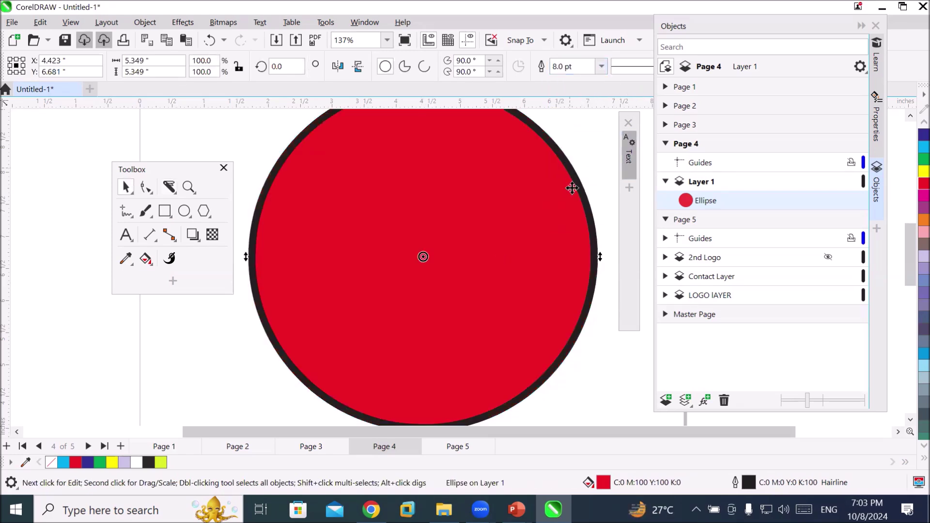
scroll(600, 225, down, 1)
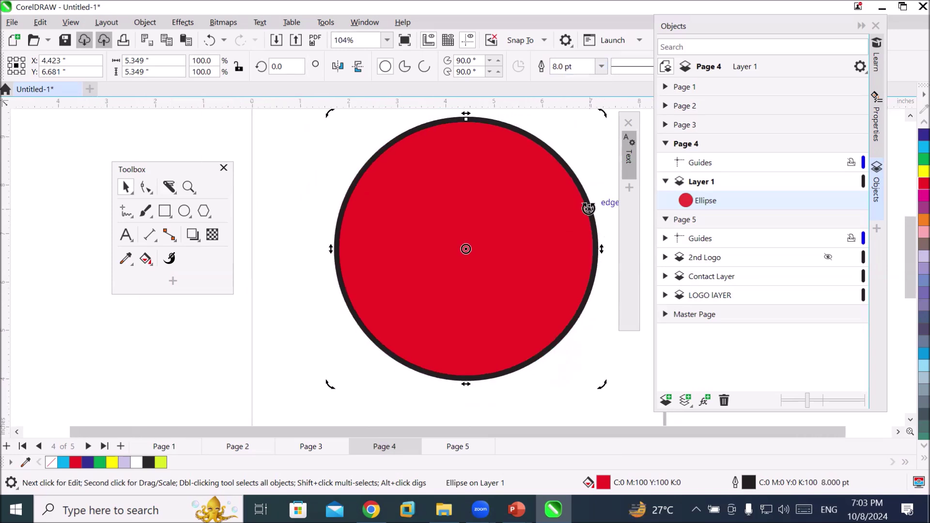
key(space)
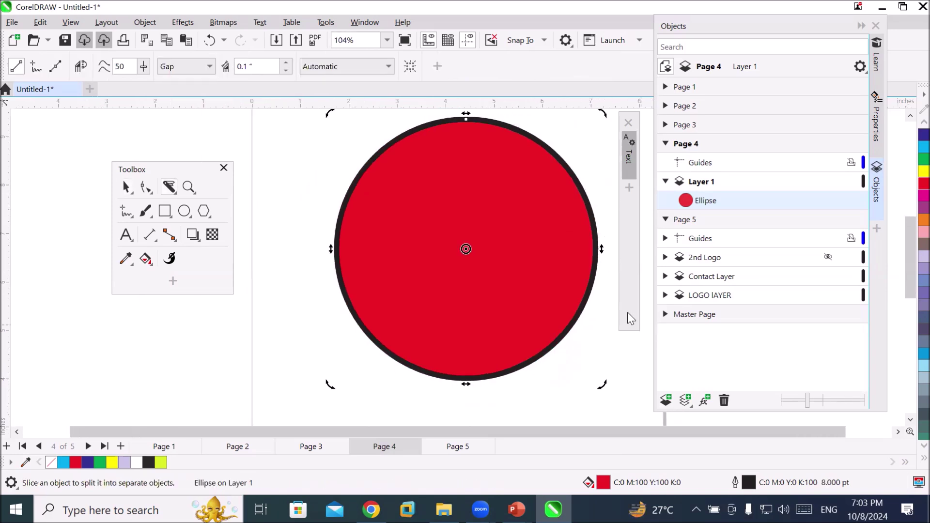
key(Escape)
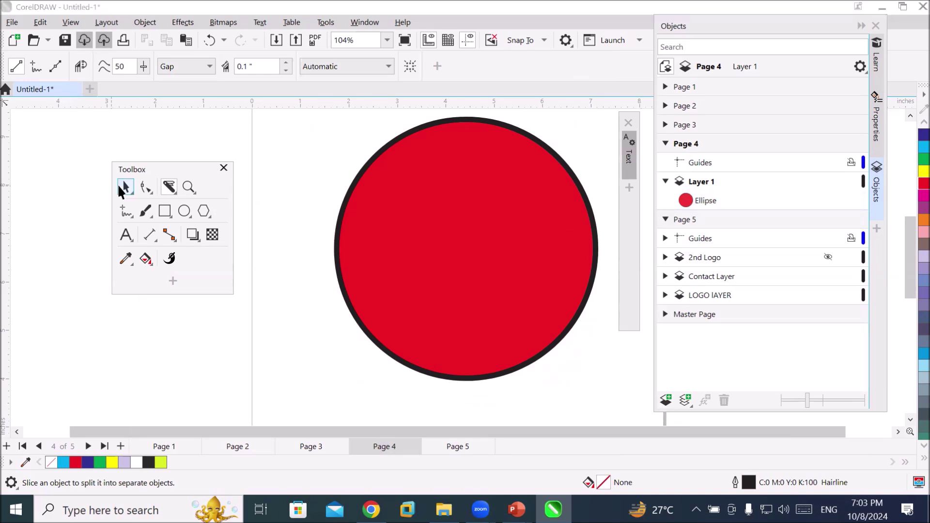
click(123, 187)
click(442, 241)
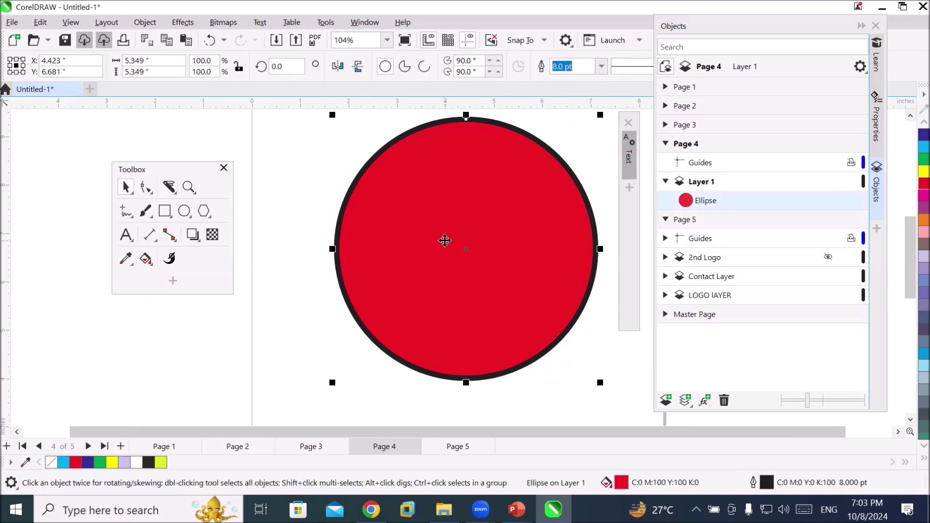
click(170, 188)
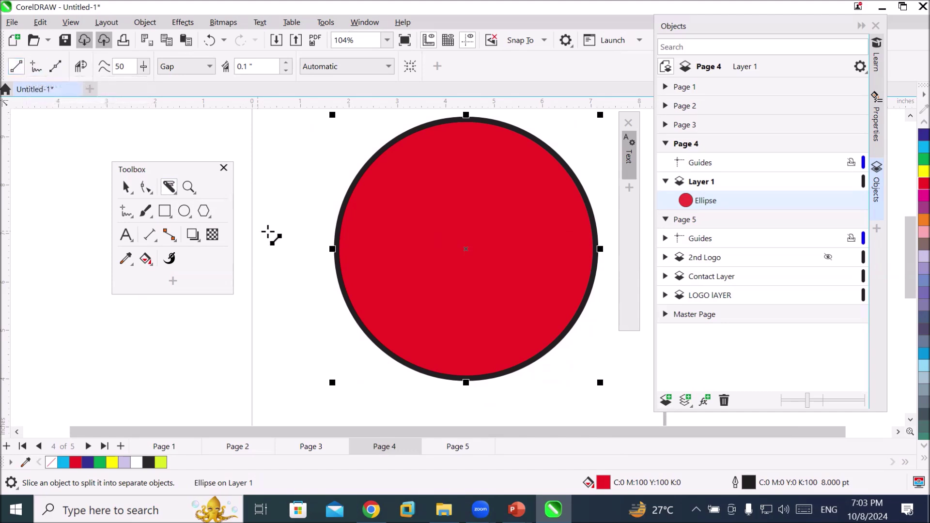
Cut the circle horizontally across its middle with the Knife tool, leaving a 0.25" gap
click(286, 62)
mouse_move(295, 251)
mouse_down()
mouse_move(567, 267)
mouse_move(615, 249)
mouse_up()
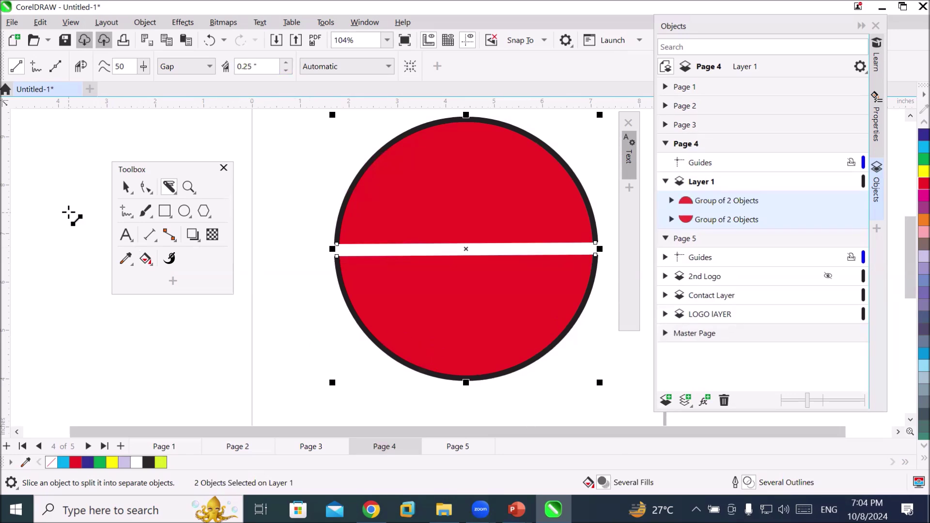
click(125, 187)
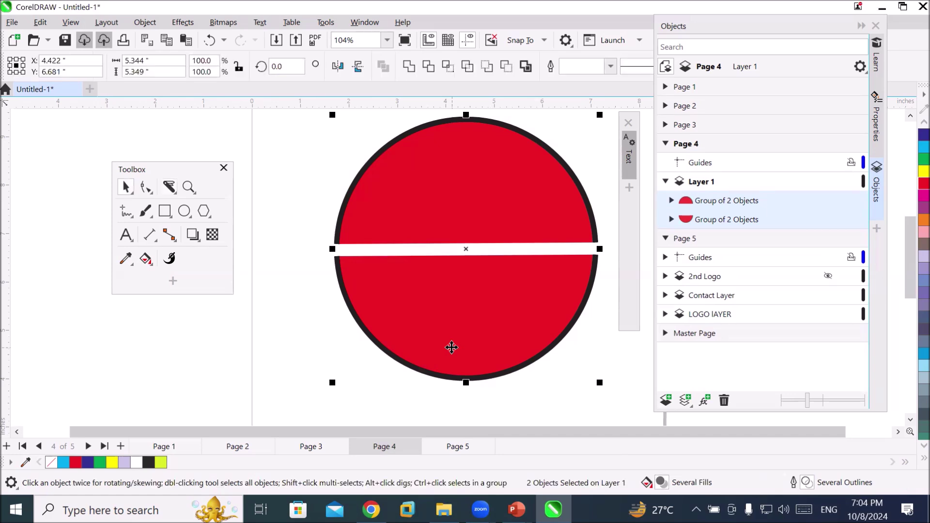
Fill the lower half blue and remove the outlines from both the blue and red halves
click(412, 354)
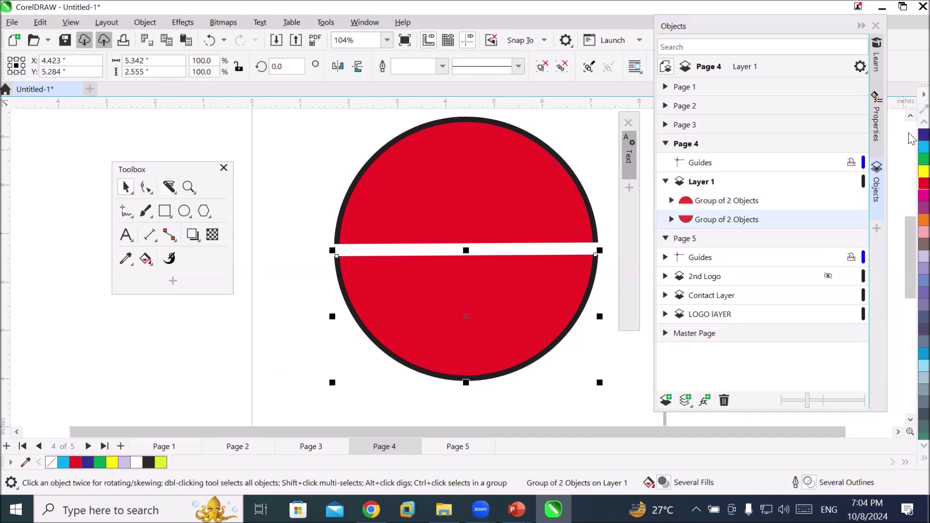
click(924, 134)
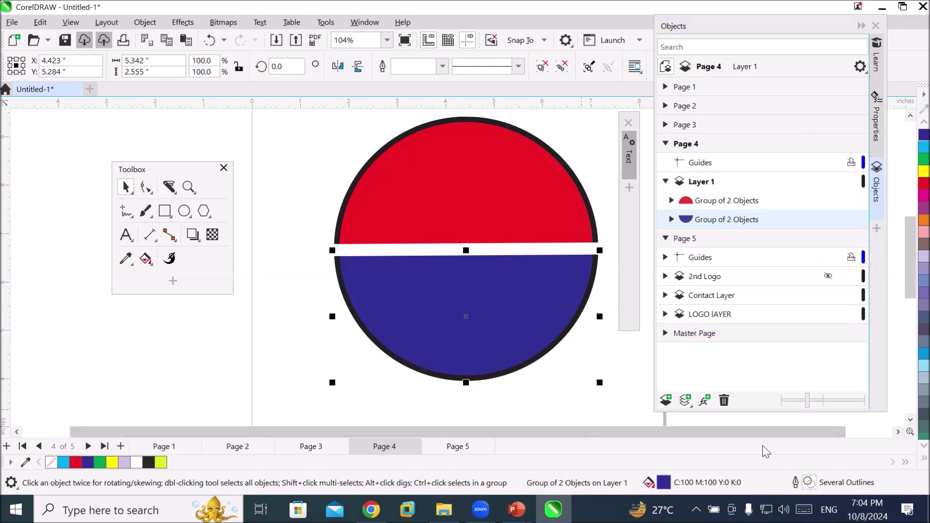
click(924, 122)
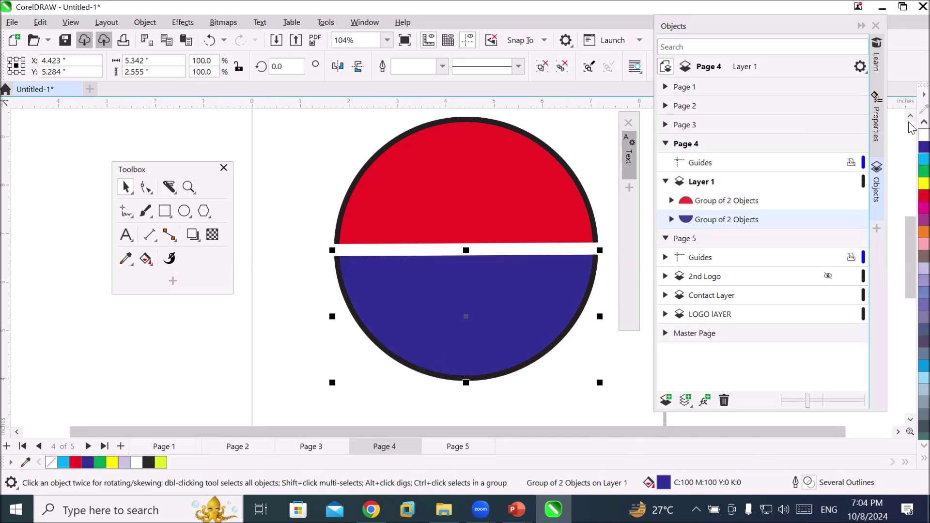
click(924, 123)
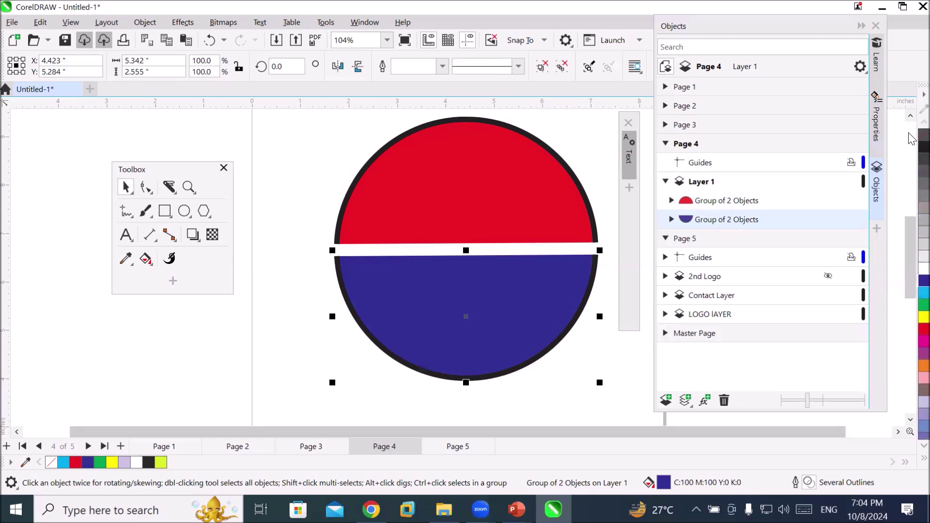
right_click(923, 135)
double_click(383, 173)
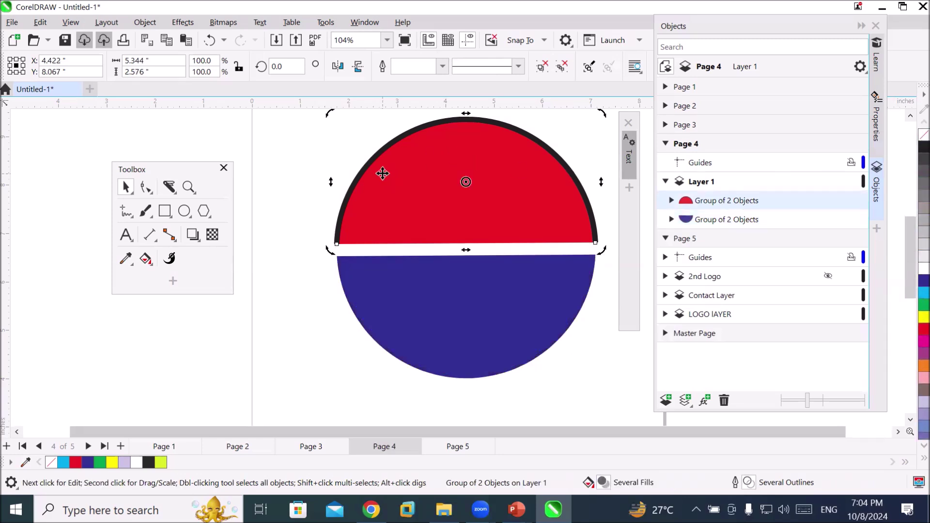
right_click(923, 136)
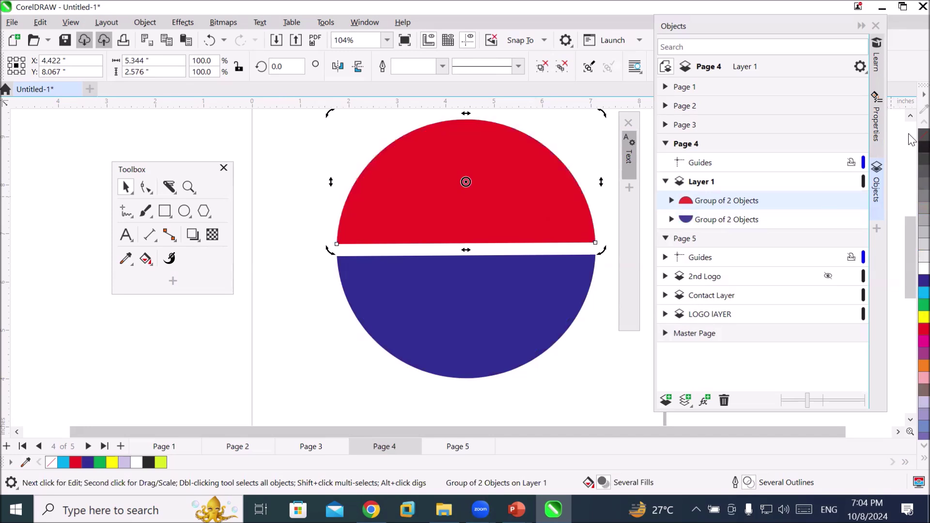
scroll(601, 248, up, 1)
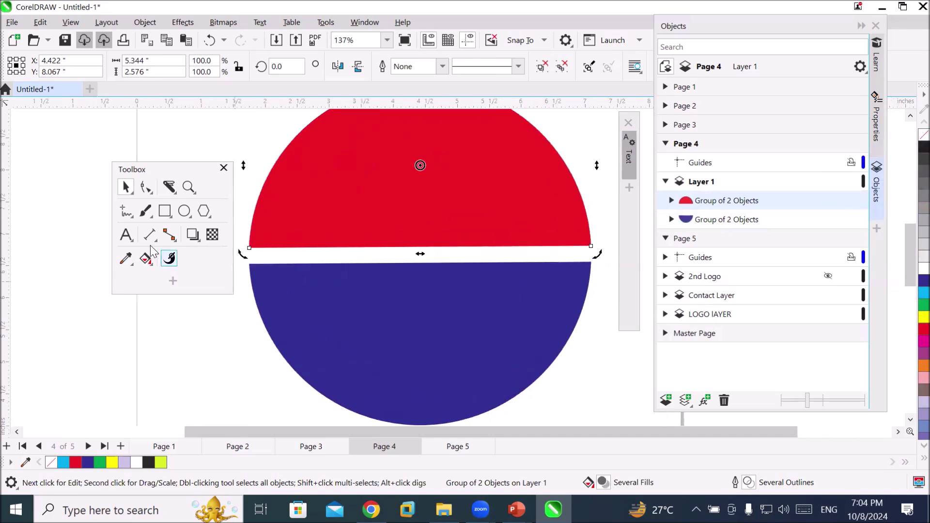
drag(141, 176, 82, 193)
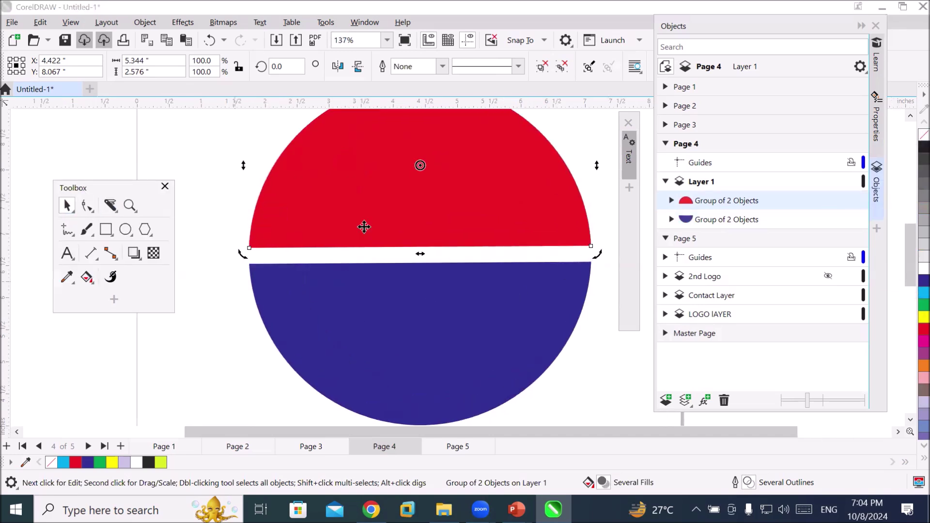
click(354, 197)
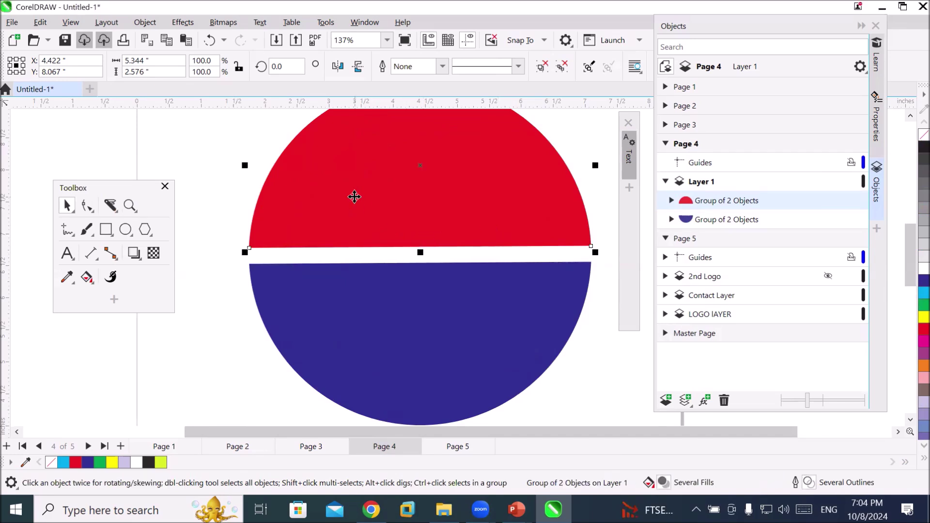
click(86, 207)
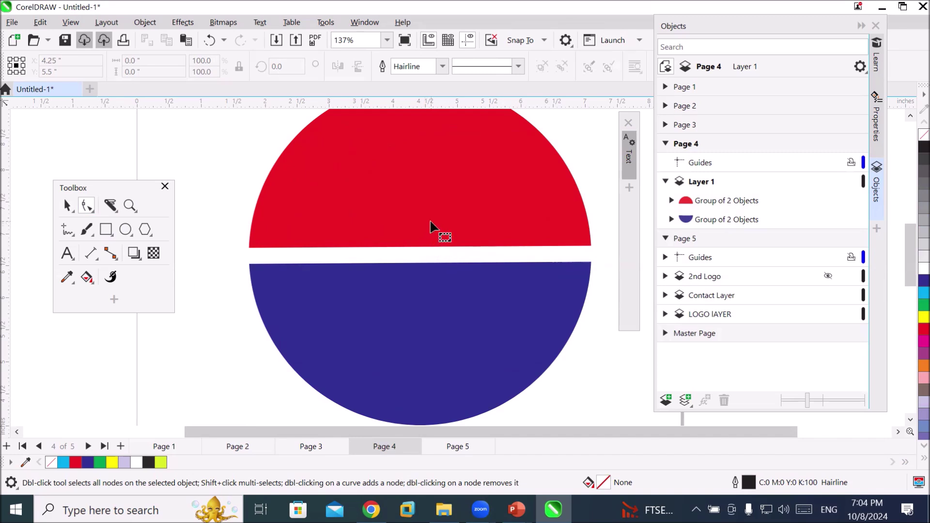
scroll(431, 221, down, 1)
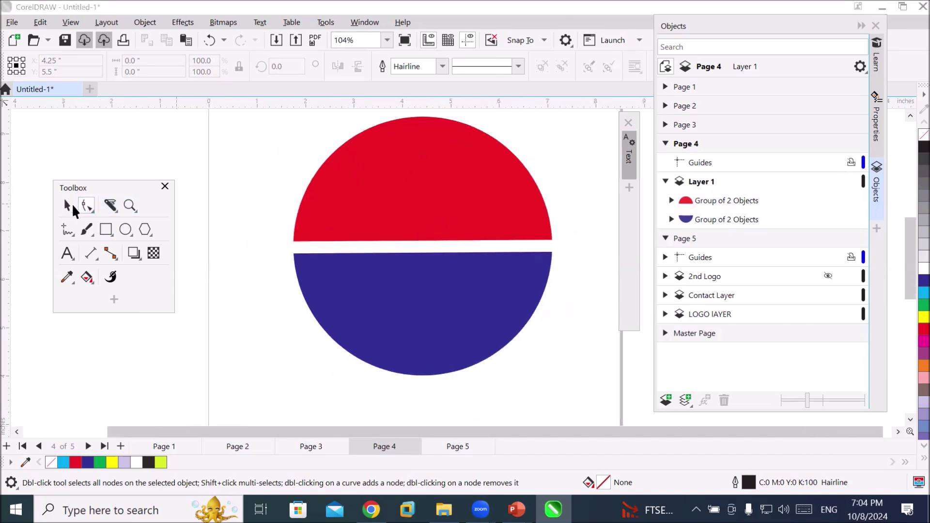
click(68, 204)
click(430, 201)
click(407, 327)
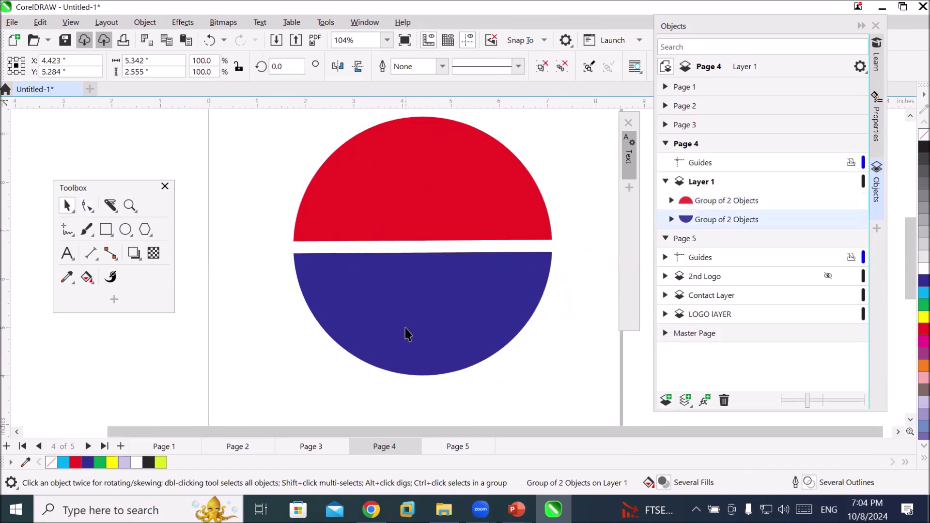
click(380, 194)
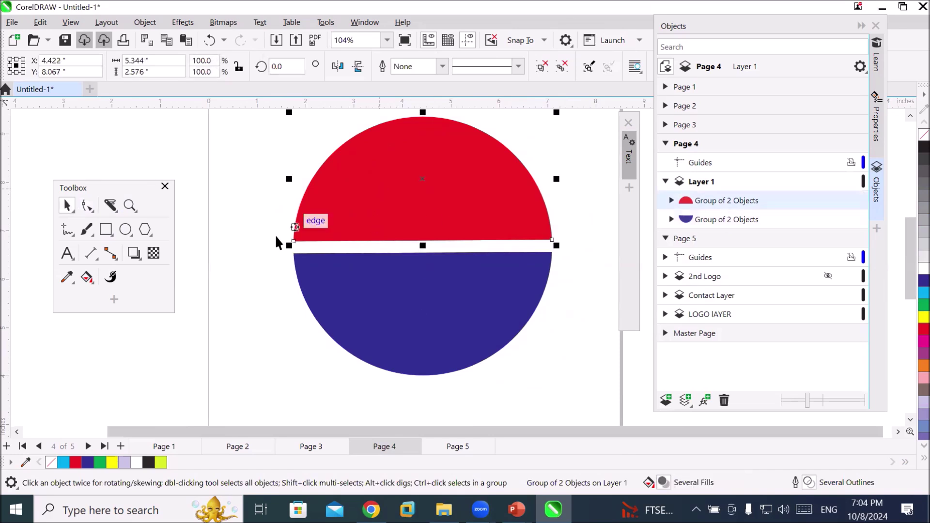
scroll(461, 326, down, 1)
Move the blue half aside and give the red half a black hairline outline
drag(461, 326, 251, 367)
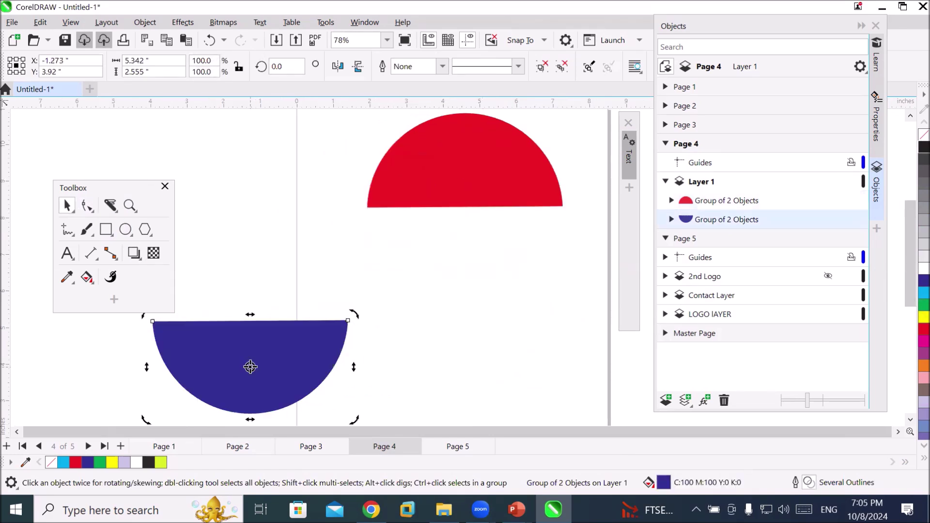
click(453, 172)
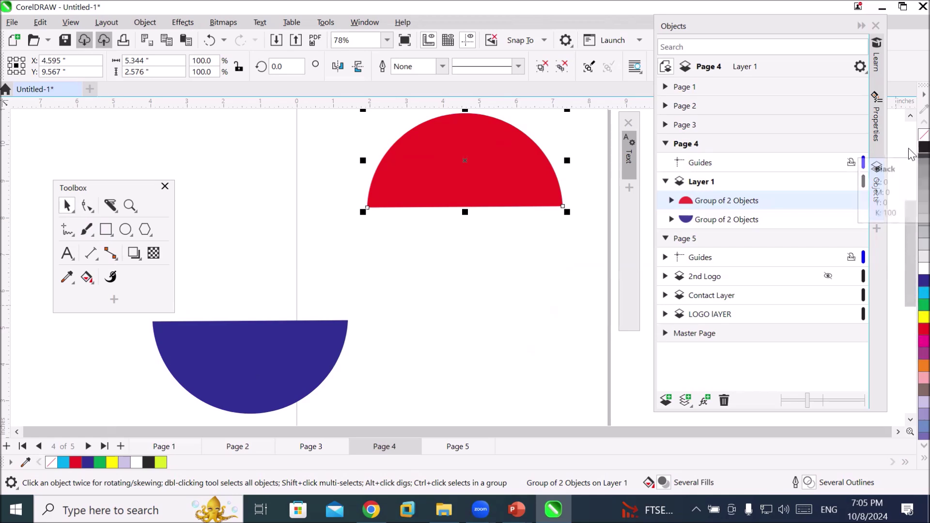
right_click(924, 147)
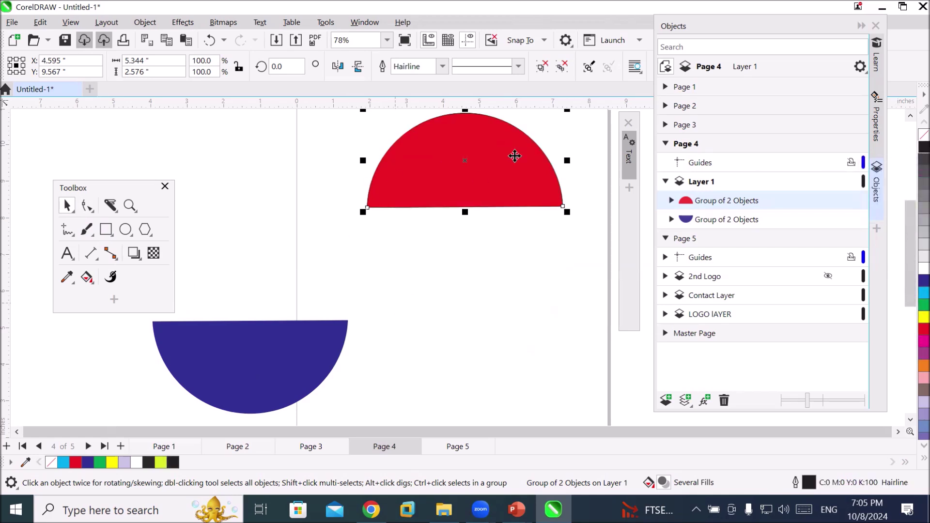
scroll(549, 139, up, 2)
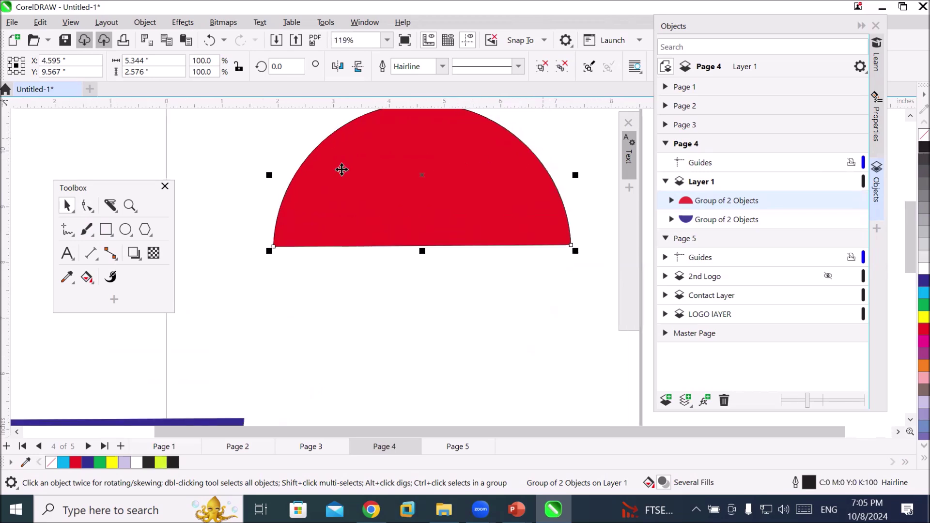
scroll(311, 197, up, 3)
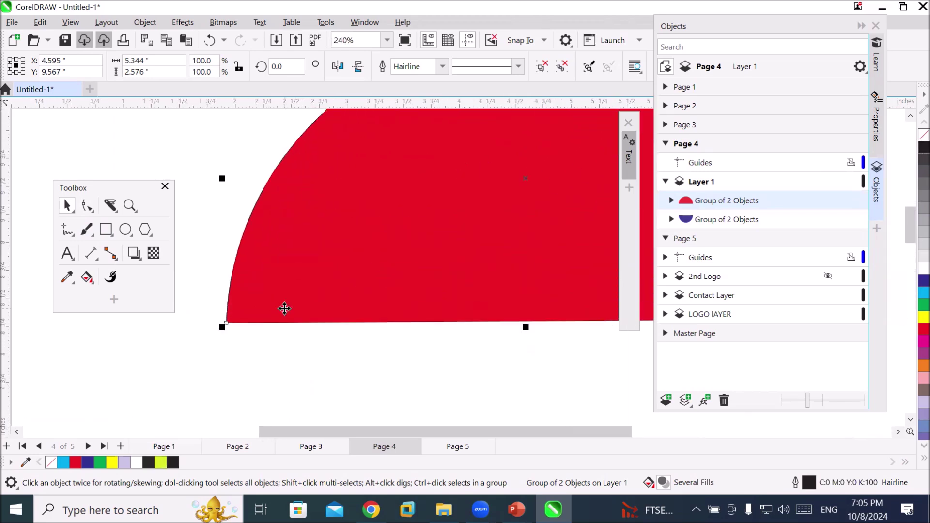
scroll(284, 308, down, 3)
click(442, 68)
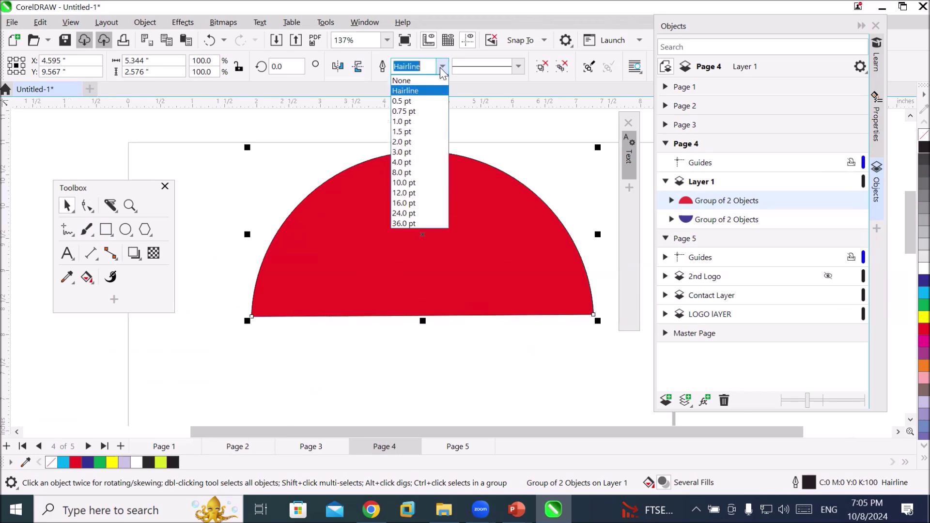
Set the red half's outline width to 3.0 pt
click(426, 148)
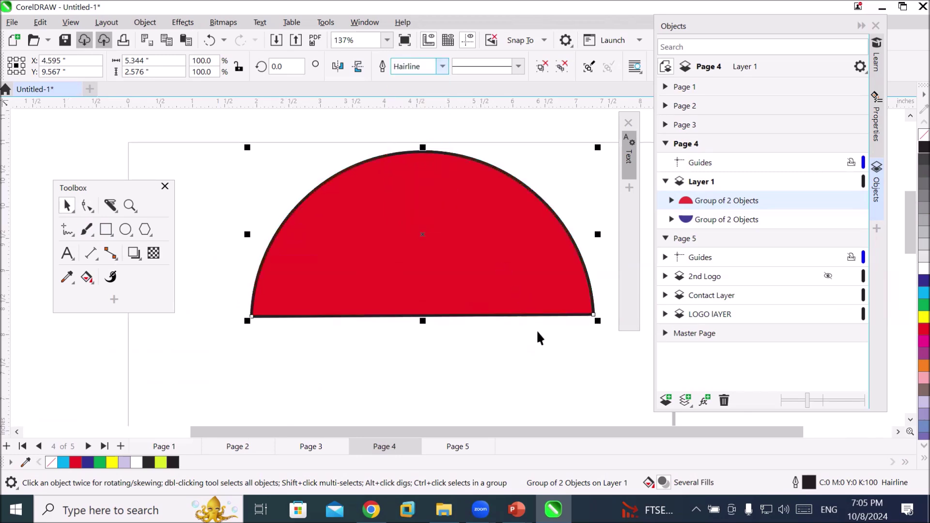
click(87, 206)
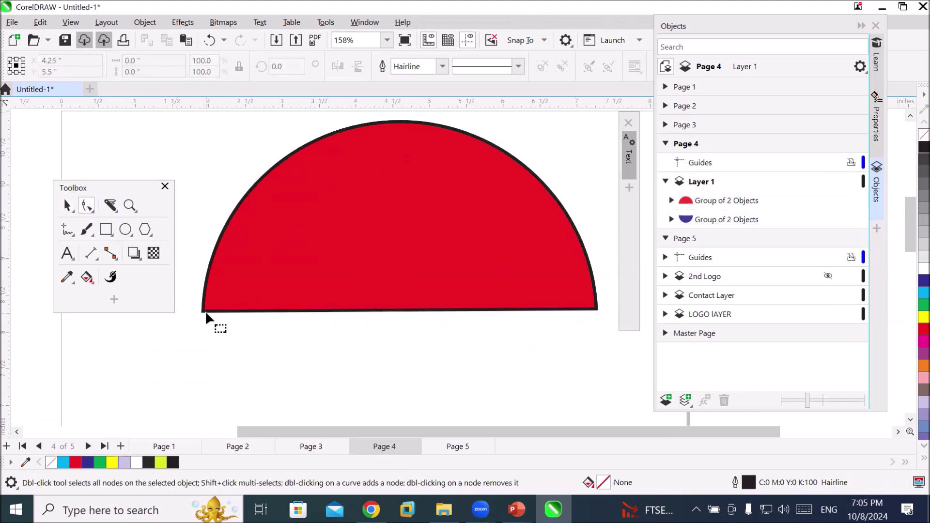
click(72, 206)
Step inside the red half-circle group and select its outline curve for node editing
double_click(341, 216)
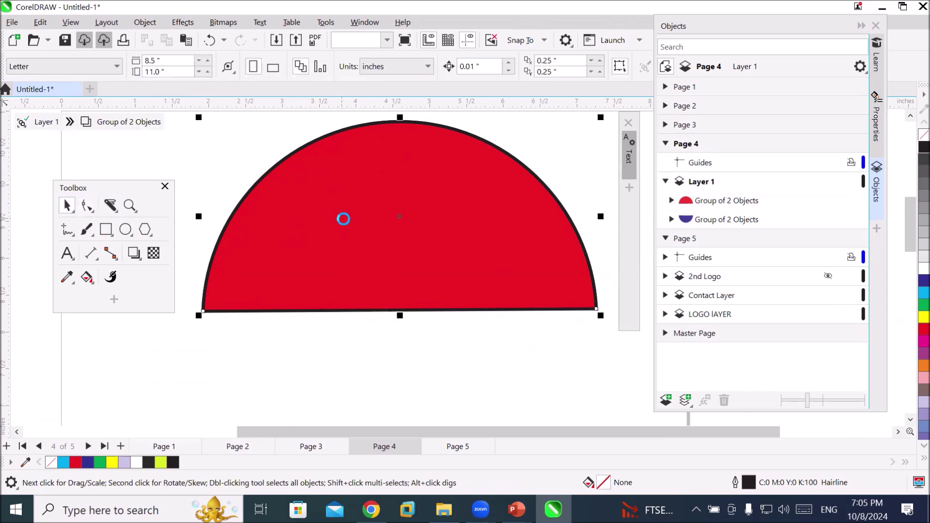
click(365, 253)
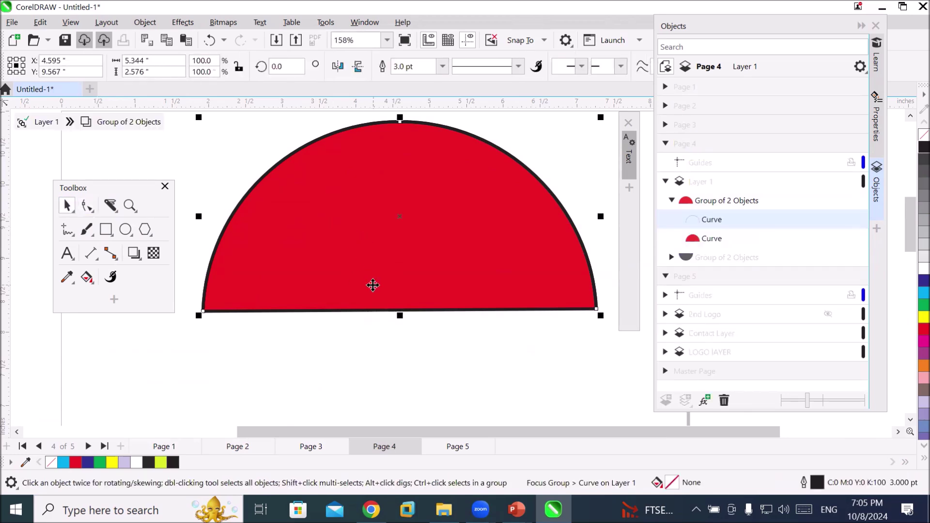
key(Escape)
double_click(389, 285)
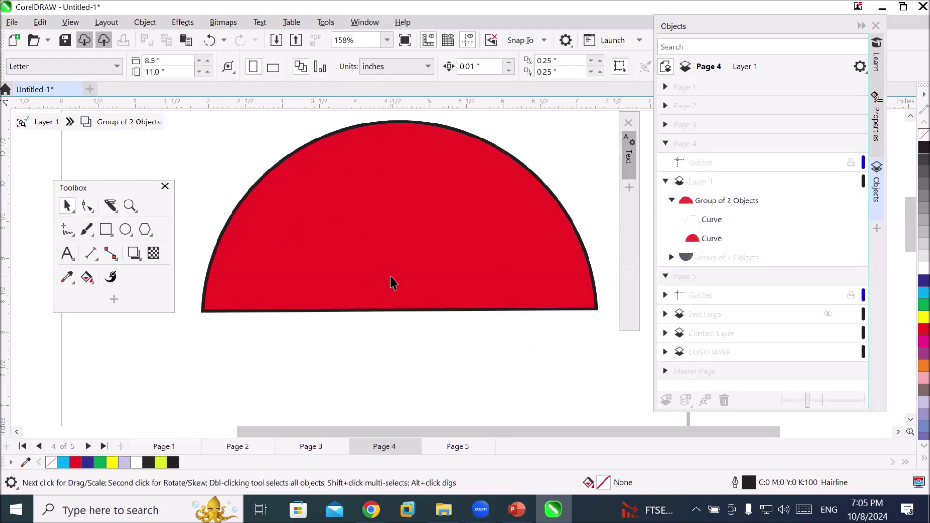
click(391, 276)
right_click(390, 276)
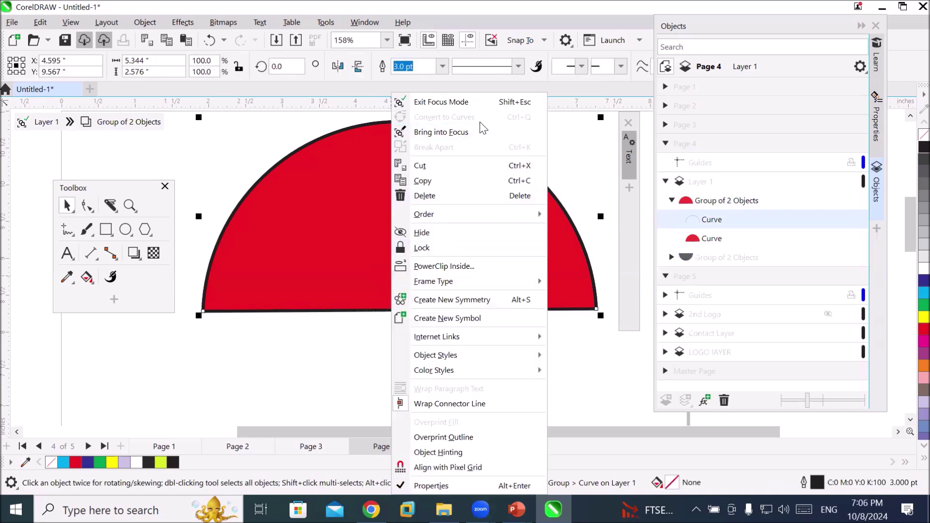
click(585, 352)
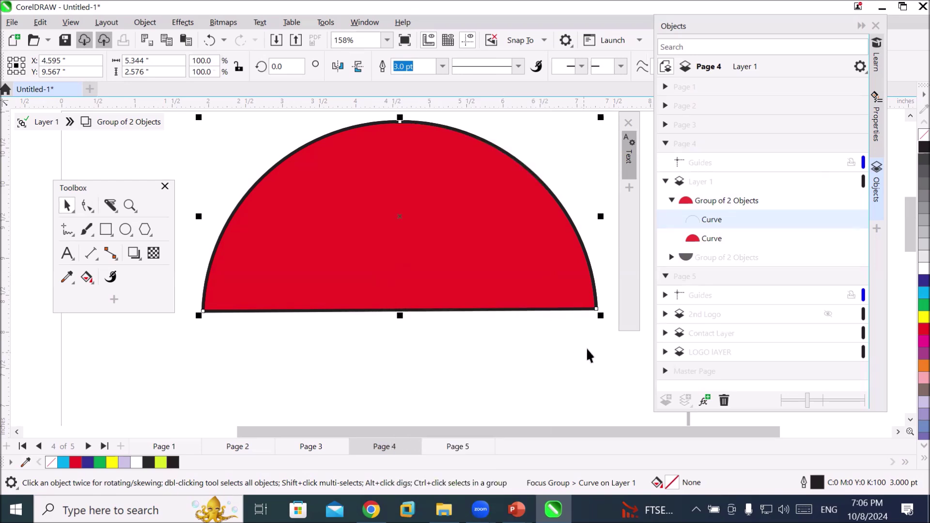
click(88, 209)
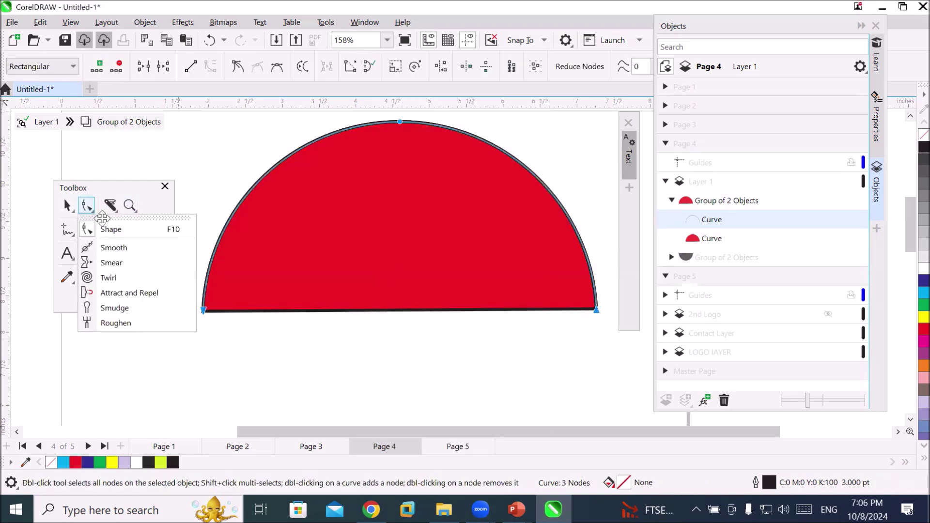
Select the red filled curve with the Shape tool so its nodes show
click(128, 230)
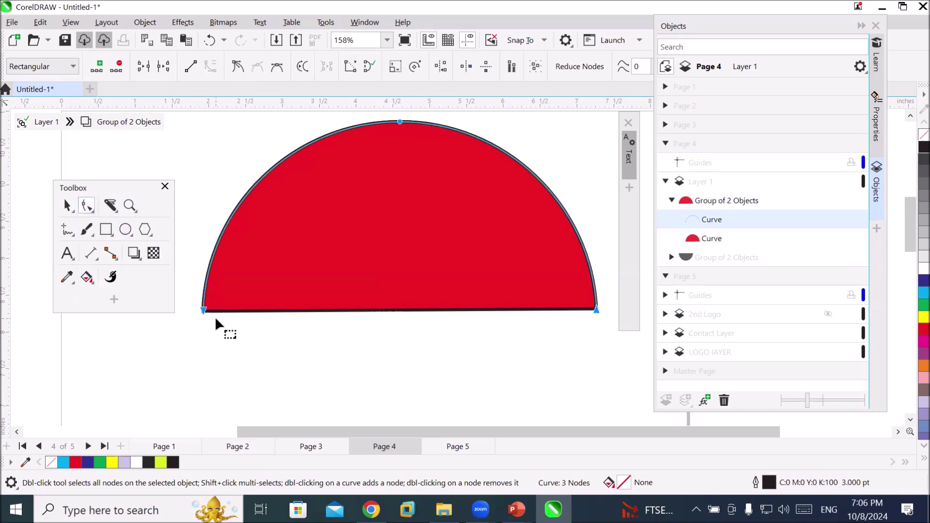
click(234, 348)
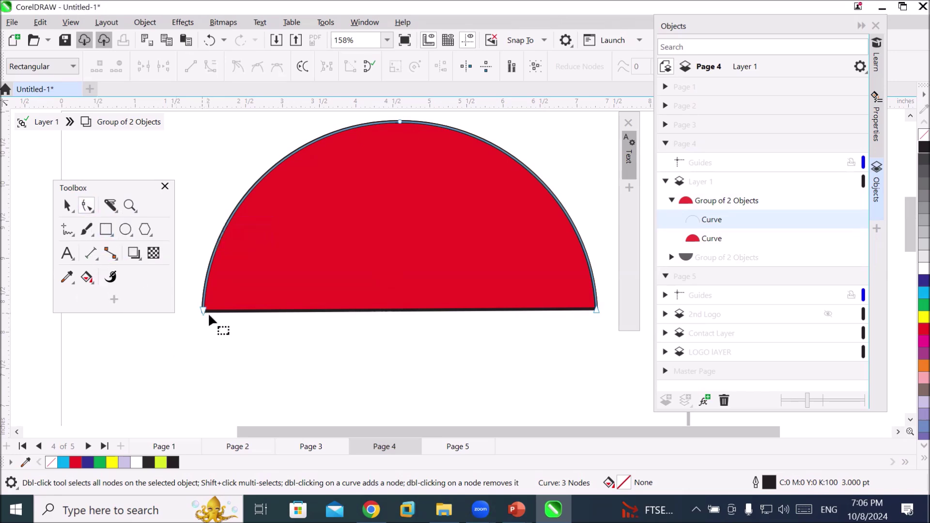
click(399, 313)
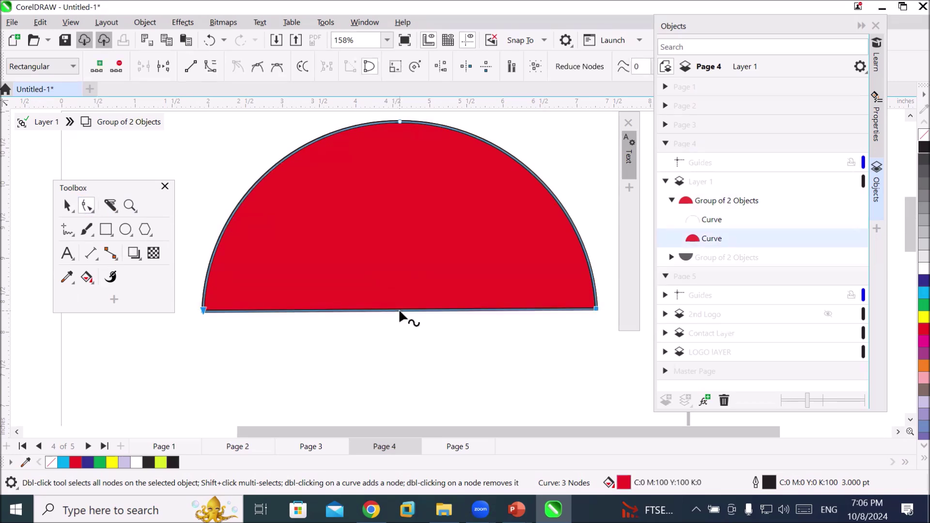
scroll(181, 321, up, 5)
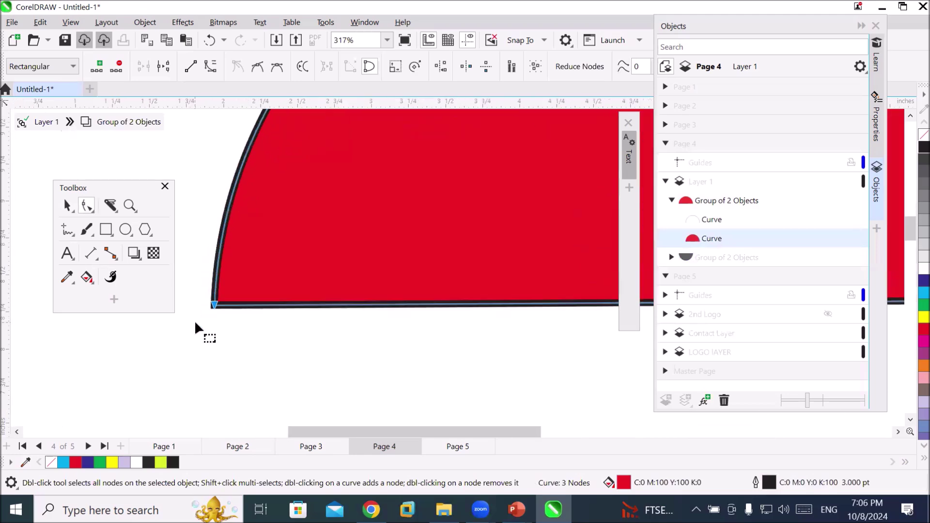
scroll(202, 322, up, 4)
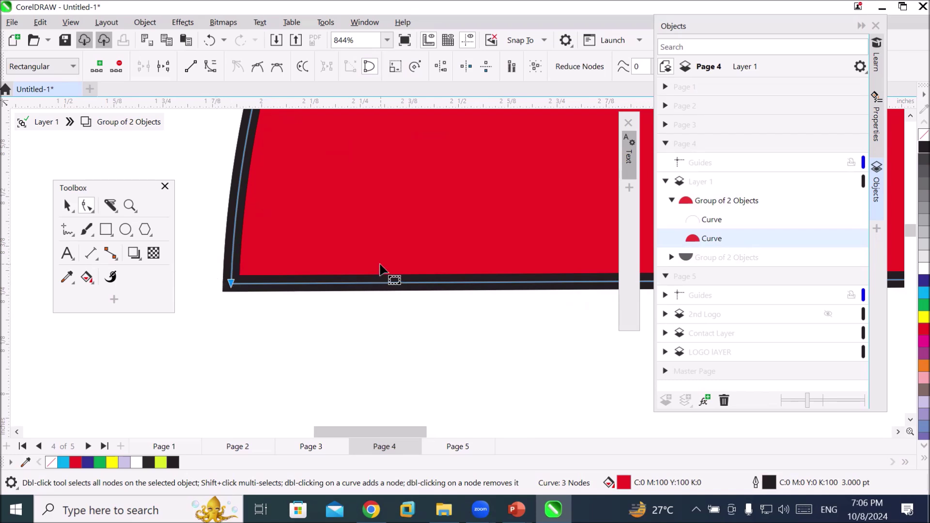
scroll(382, 267, down, 1)
scroll(380, 267, down, 2)
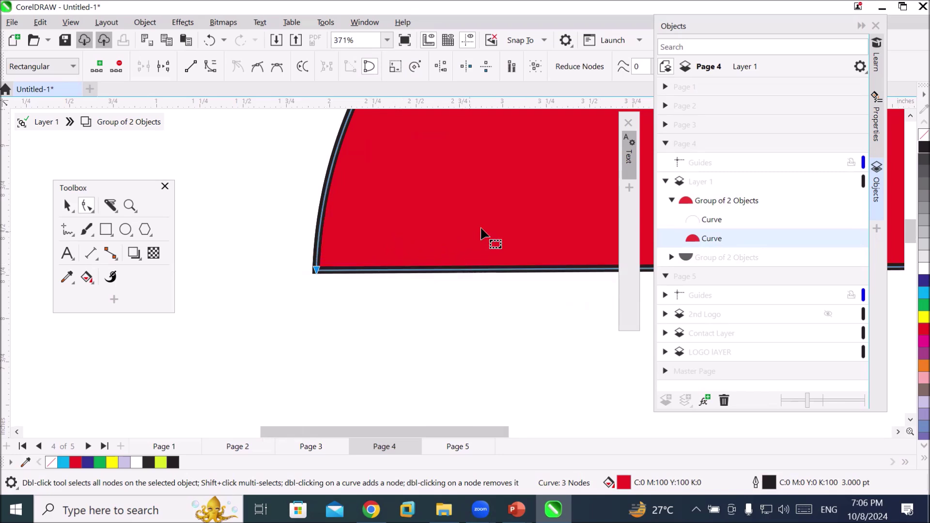
scroll(489, 235, down, 2)
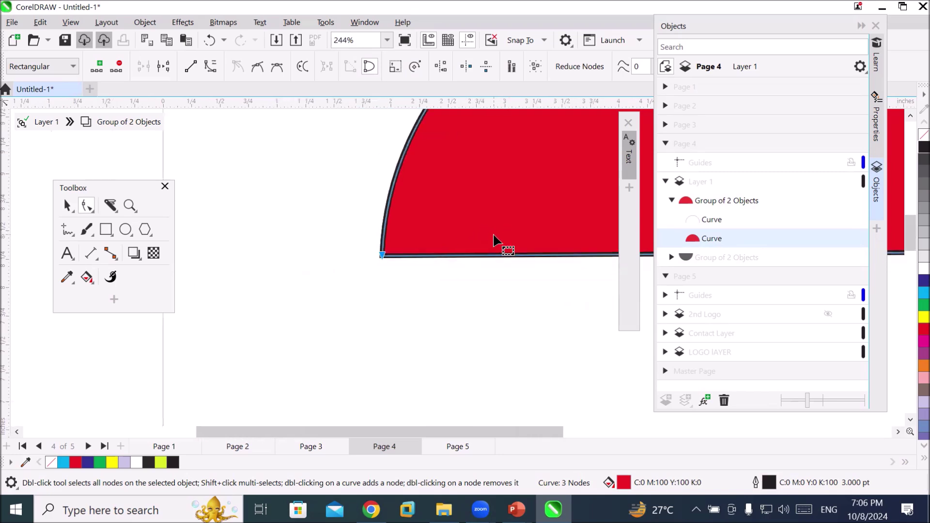
Move the floating Toolbox down out of the way and deselect the left end node
click(898, 431)
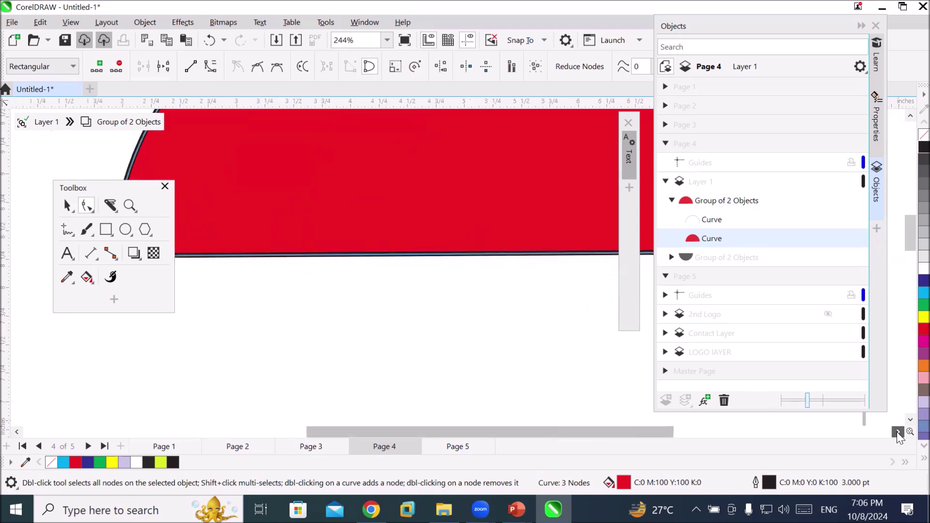
click(98, 189)
drag(97, 188, 111, 337)
scroll(414, 332, down, 1)
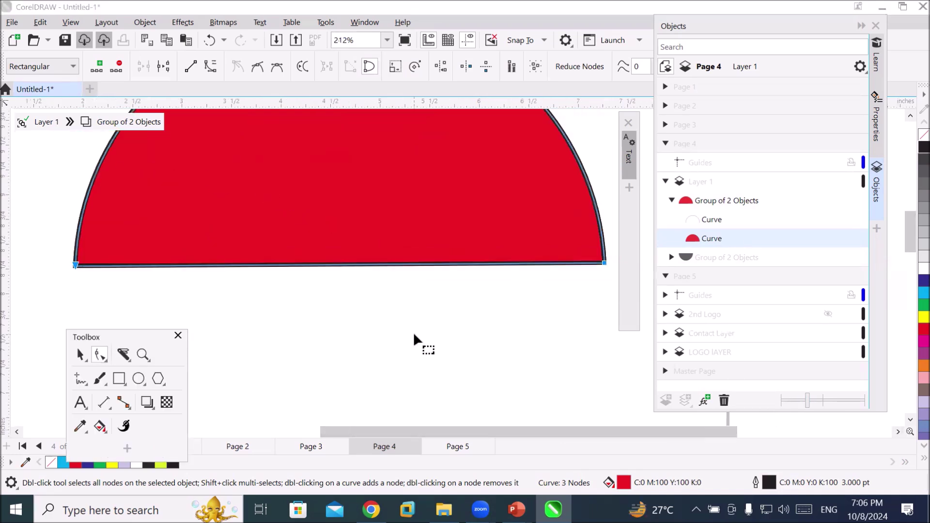
click(604, 262)
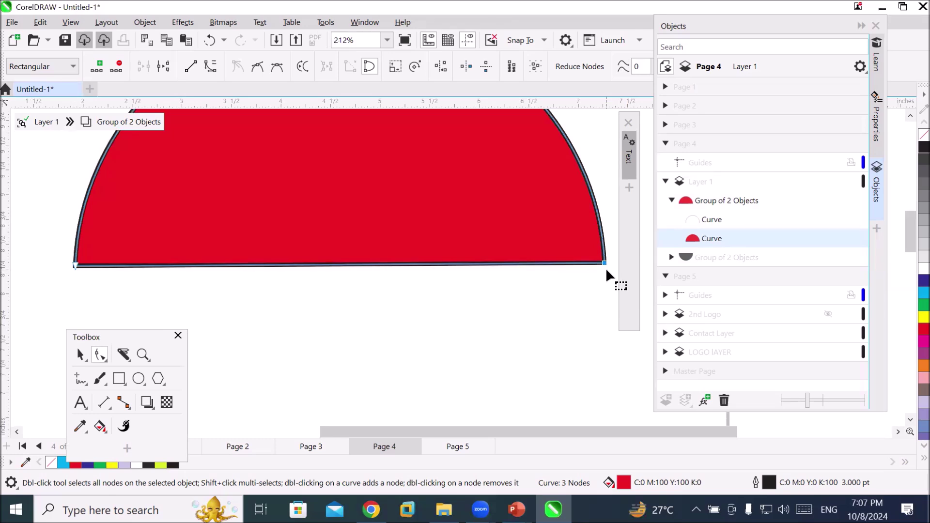
scroll(607, 264, down, 4)
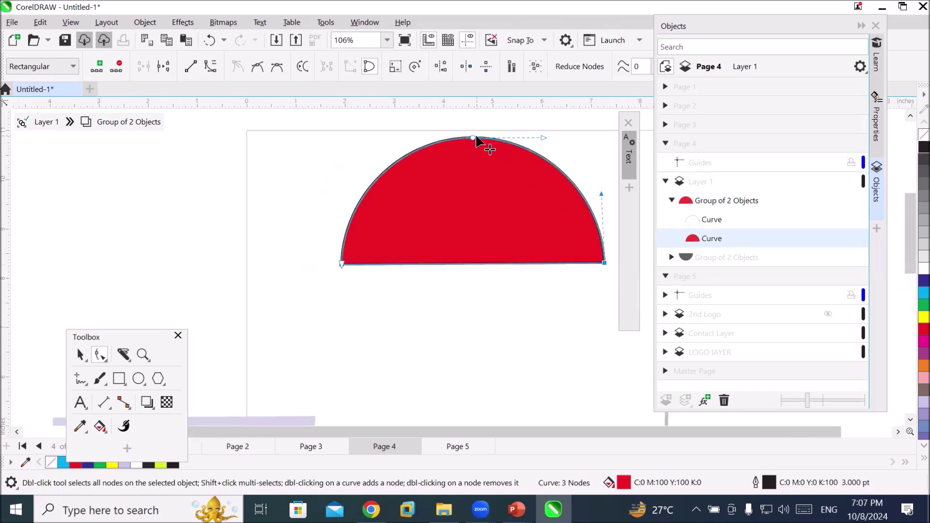
Try converting the red shape's bottom edge to a curve and bending it, then undo
click(473, 139)
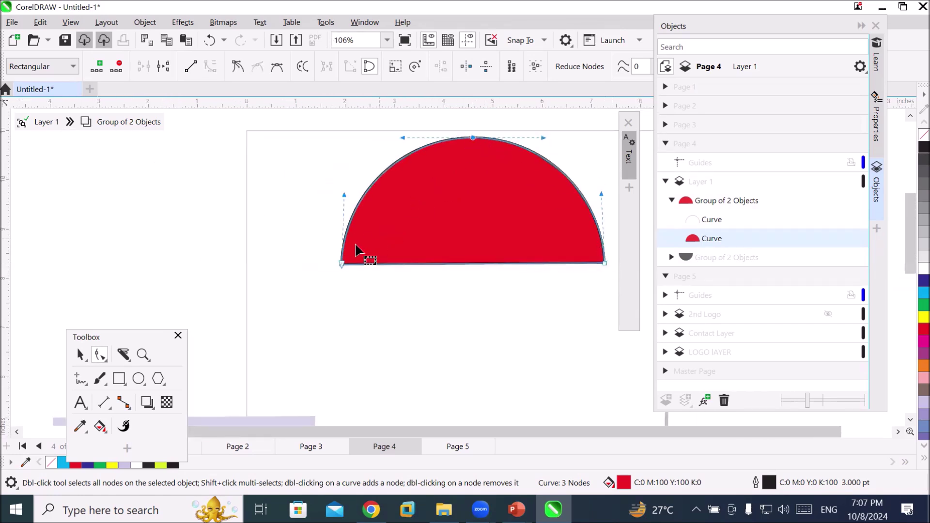
click(342, 264)
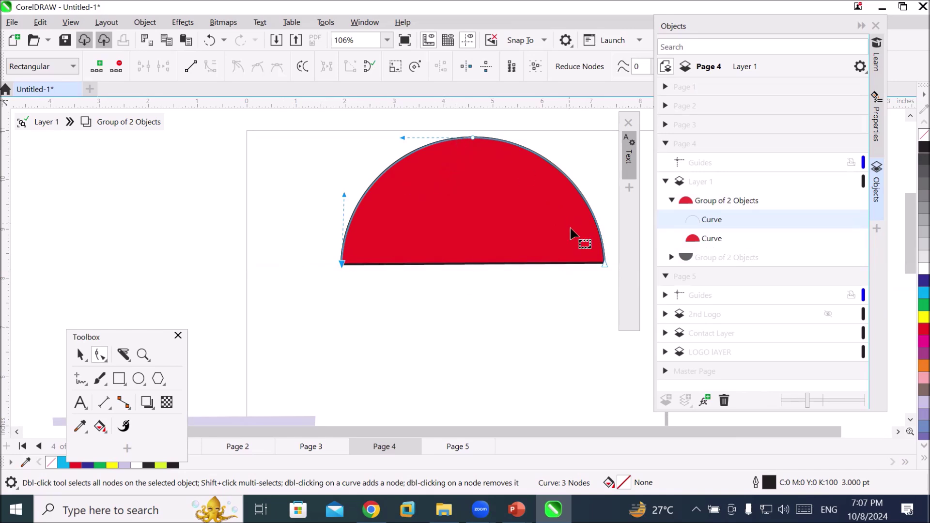
click(605, 265)
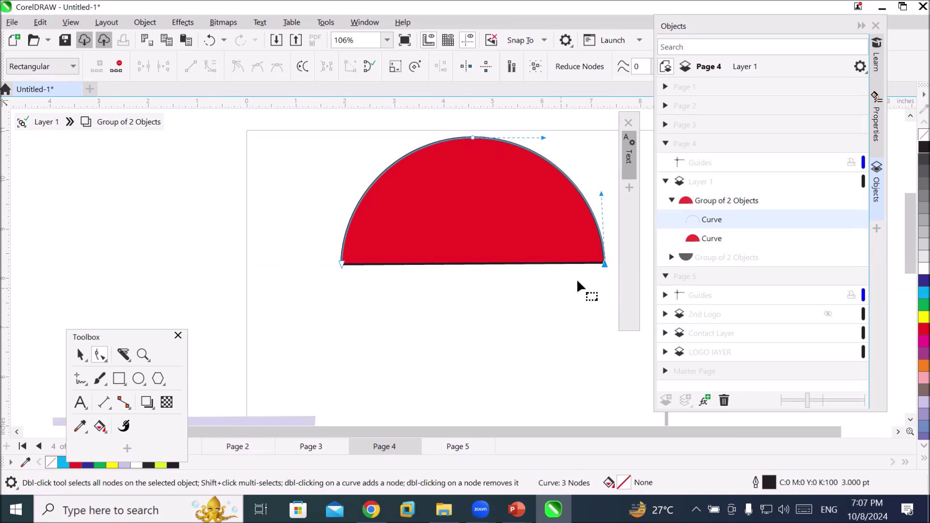
click(502, 265)
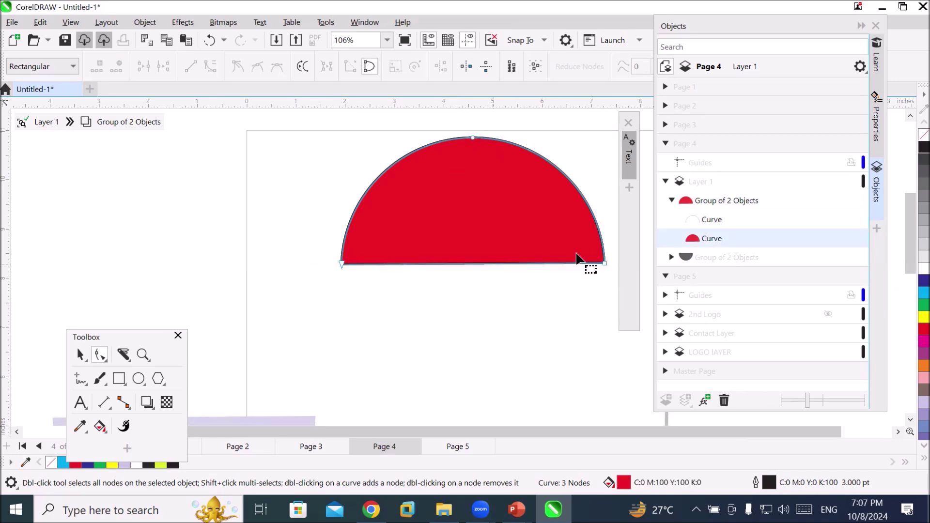
click(605, 264)
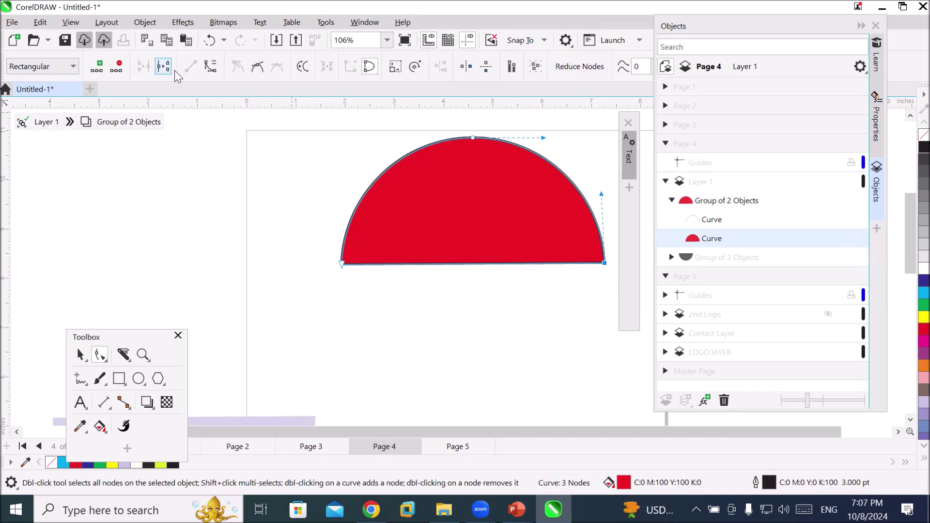
click(210, 71)
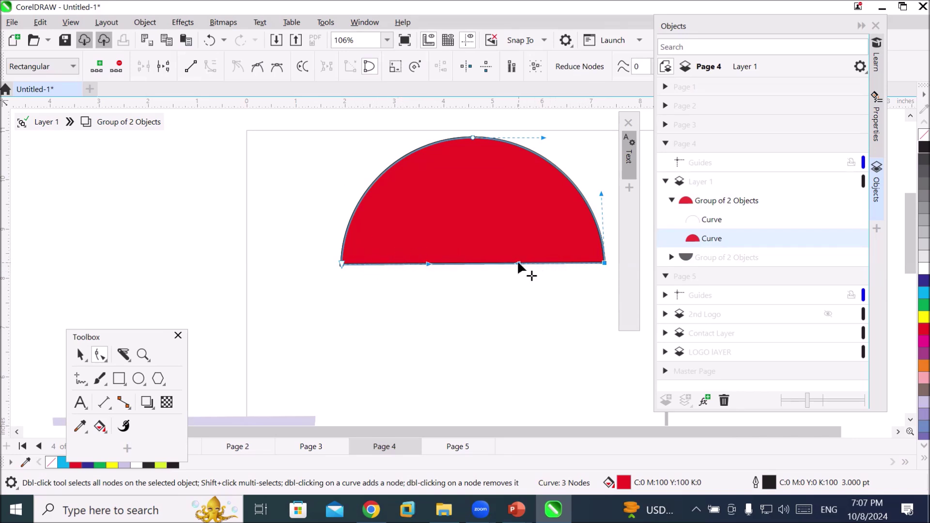
drag(518, 262, 529, 217)
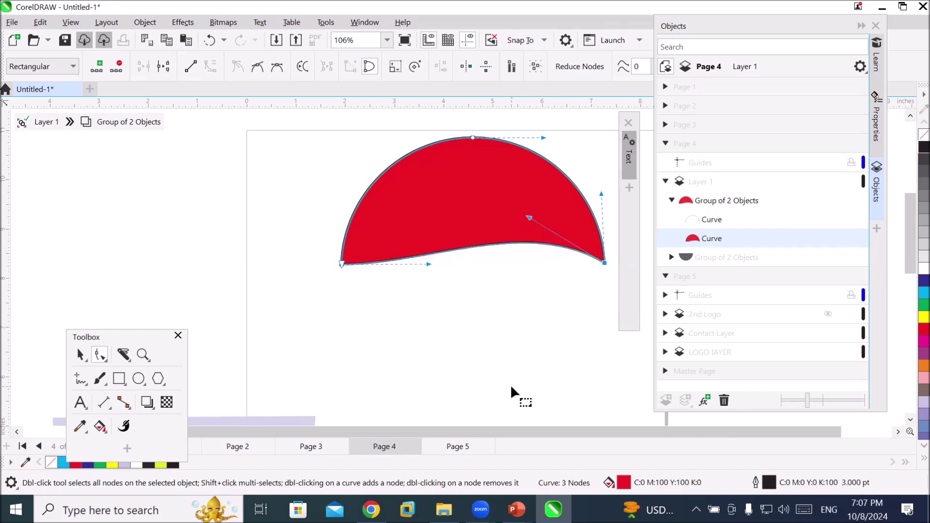
drag(429, 264, 426, 304)
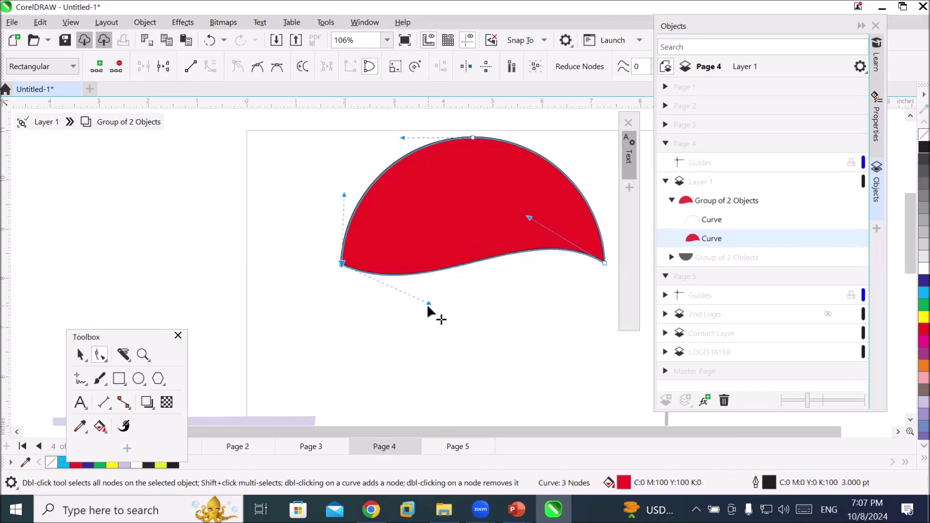
key(ctrl+z)
key(ctrl+z)
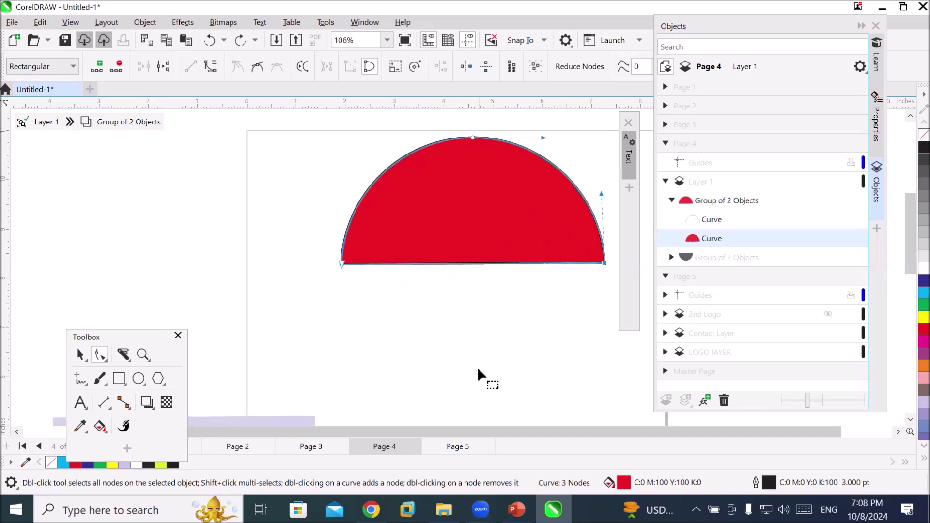
Reselect the red shape's top, bottom-left and bottom-right nodes
click(474, 139)
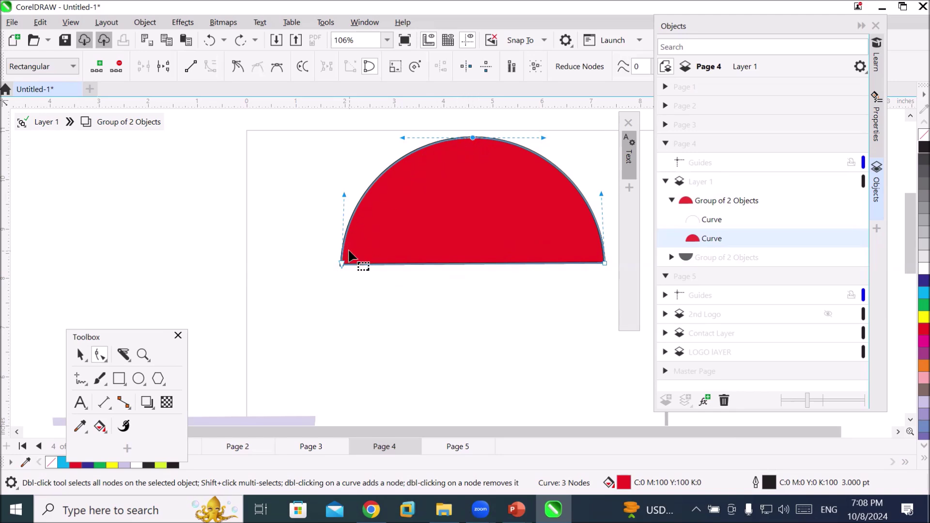
double_click(604, 262)
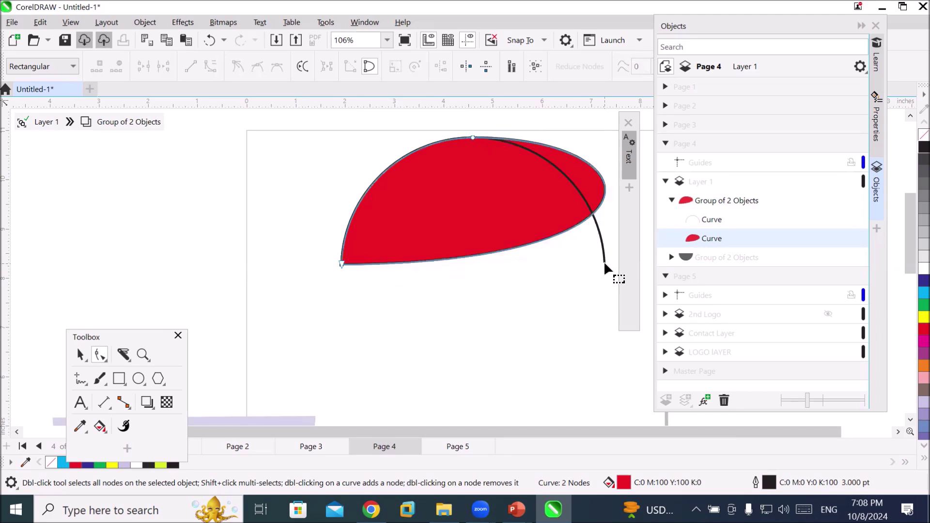
key(ctrl+z)
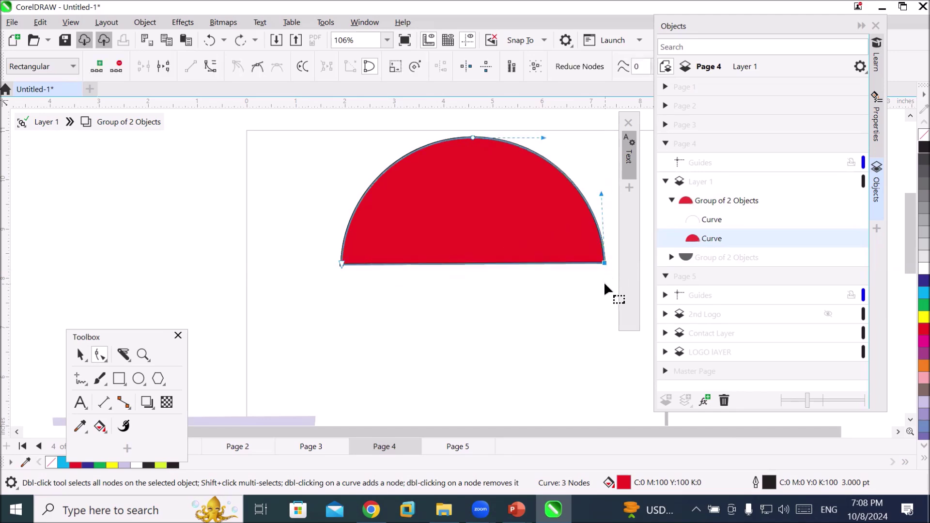
click(605, 287)
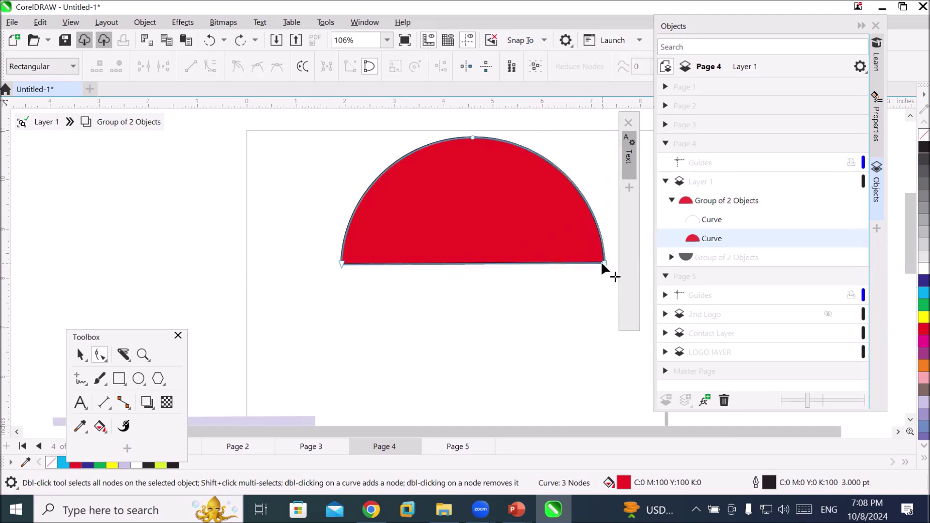
click(604, 262)
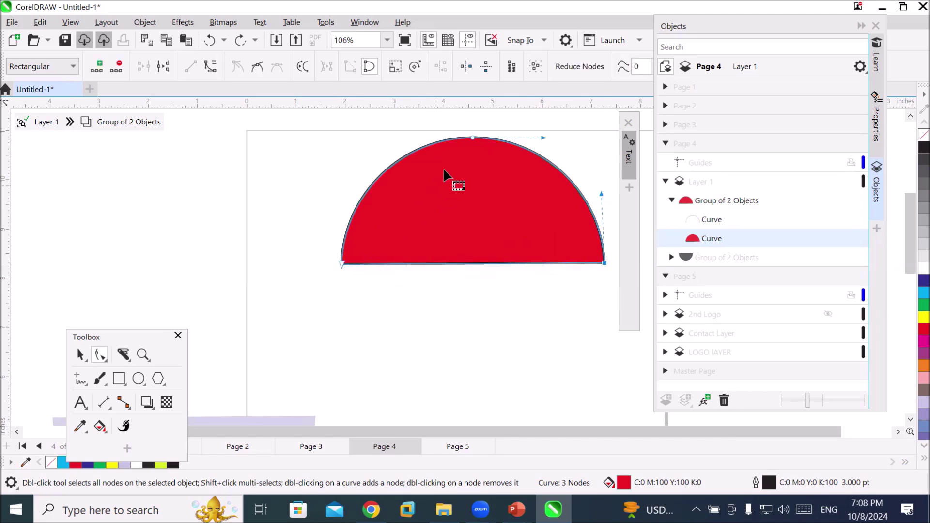
click(474, 139)
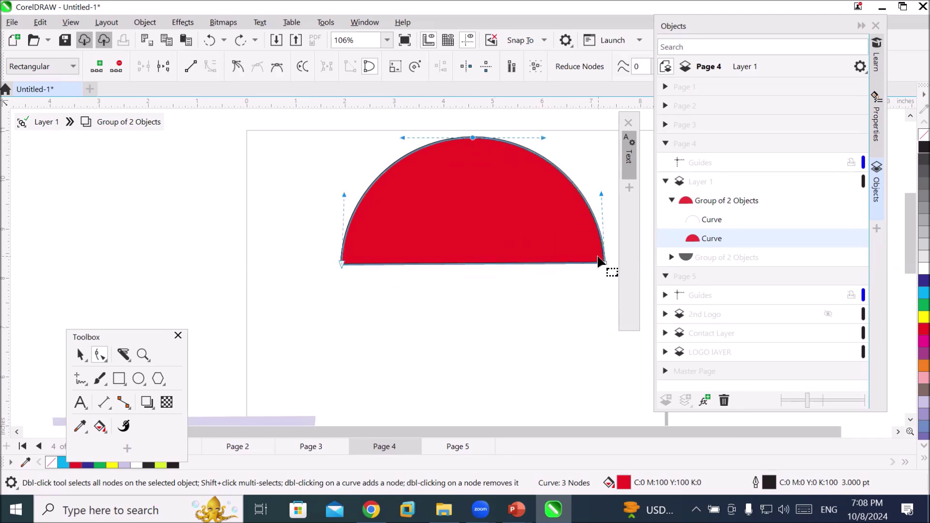
click(341, 262)
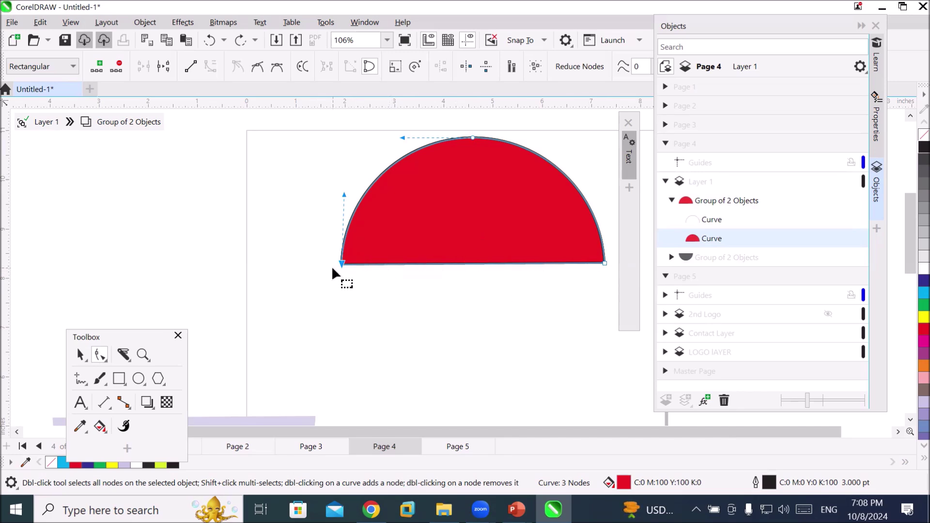
click(603, 263)
Convert the bottom edge to a curve and bend it up right, down left into an S-wave
click(209, 67)
drag(521, 264, 531, 217)
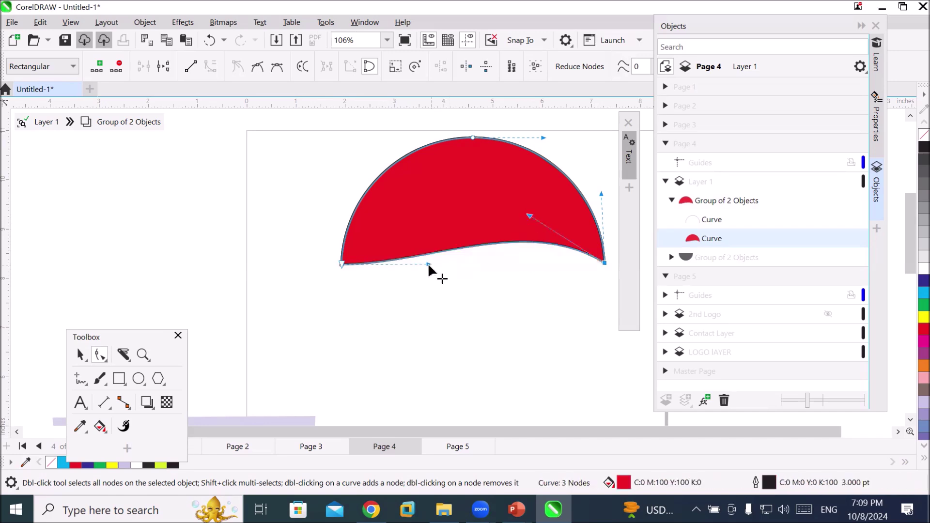
drag(427, 264, 420, 319)
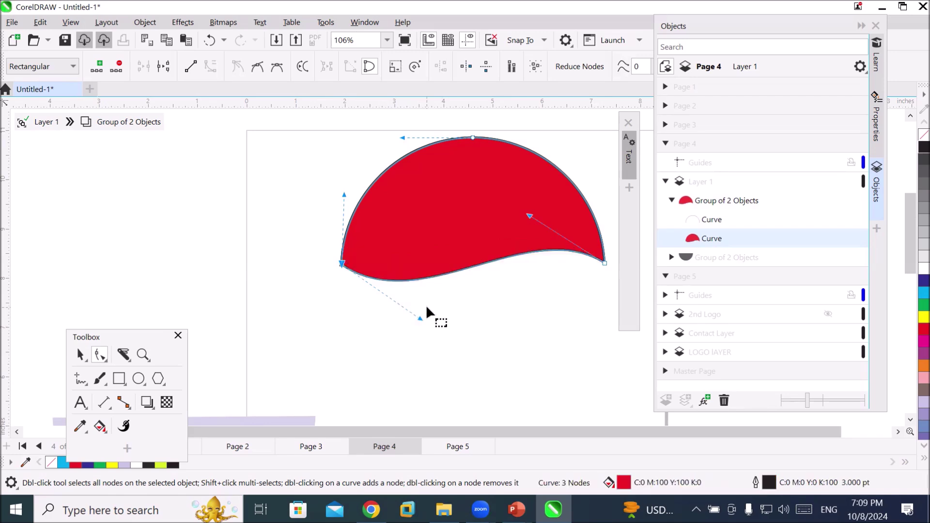
scroll(438, 286, down, 3)
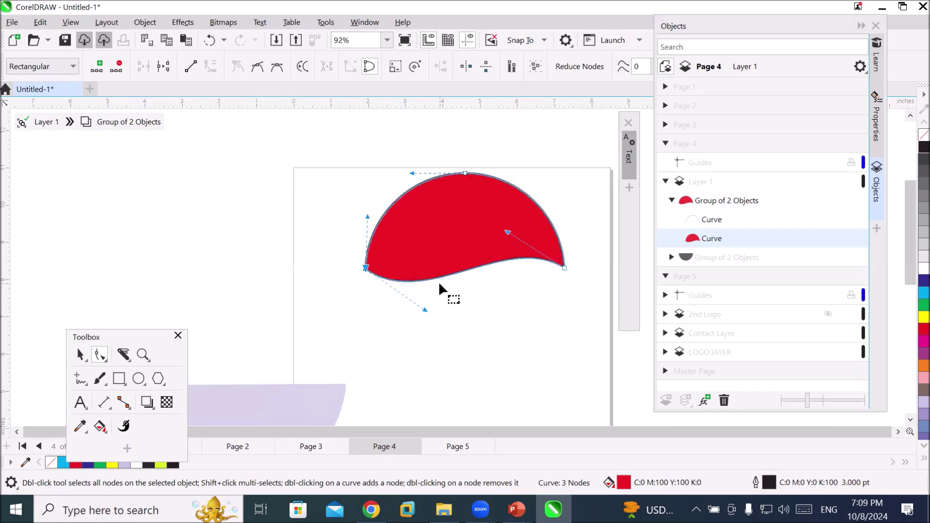
click(80, 355)
Select the wavy red shape and remove its black outline with the No Color swatch
click(419, 261)
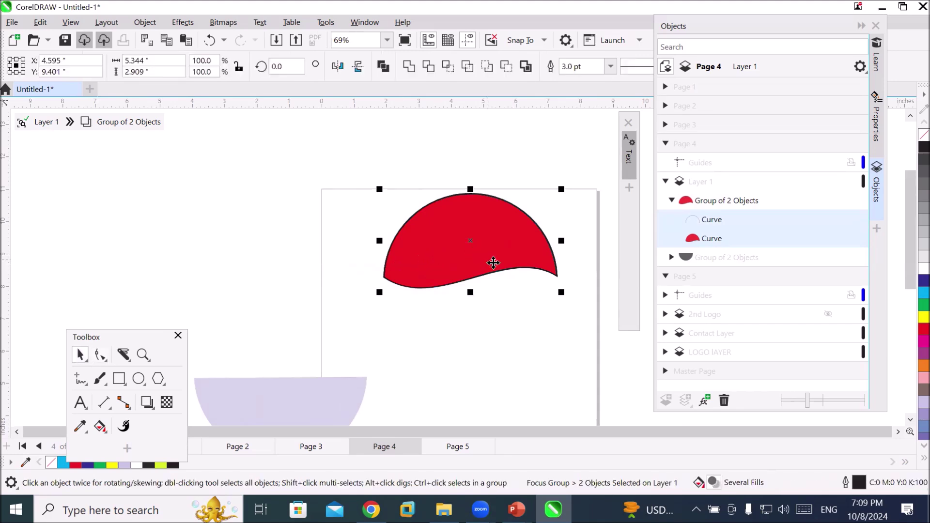
scroll(521, 266, up, 4)
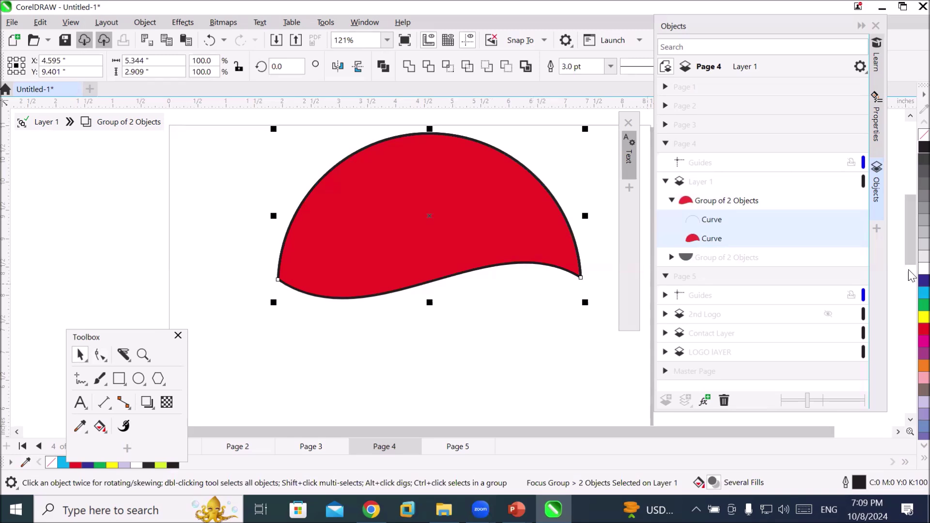
right_click(923, 135)
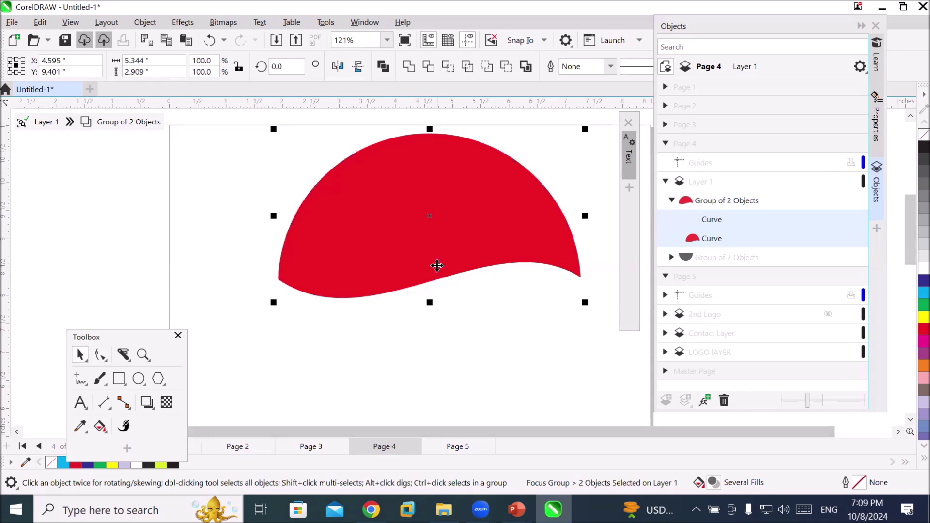
scroll(437, 266, up, 1)
scroll(437, 265, down, 2)
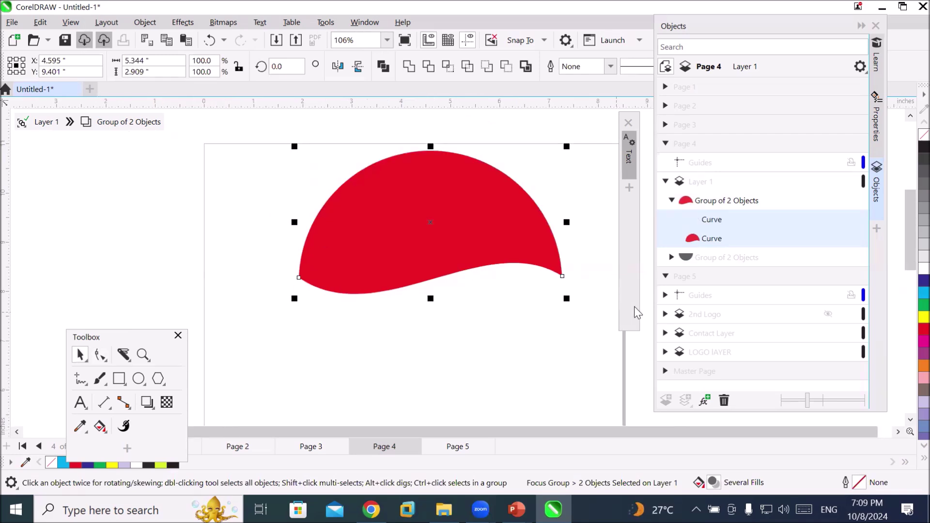
click(910, 420)
click(910, 420)
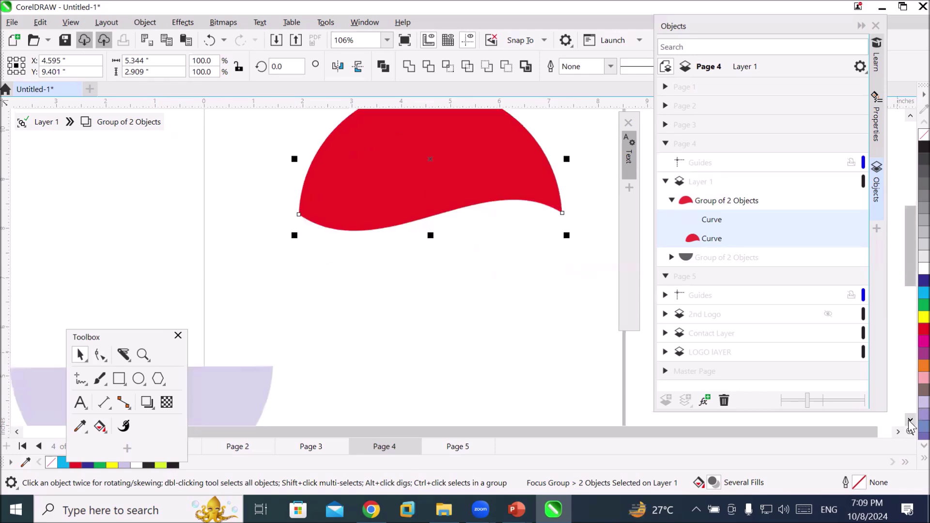
click(911, 116)
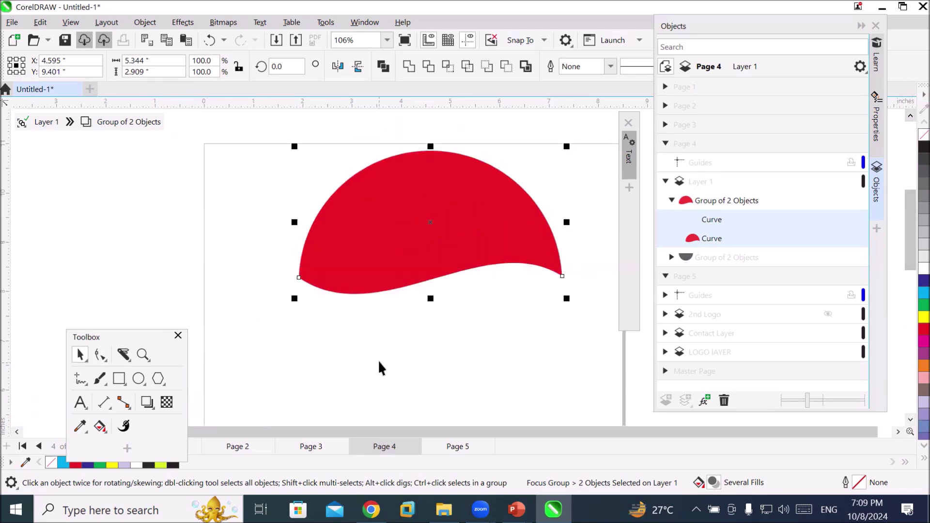
scroll(382, 356, down, 3)
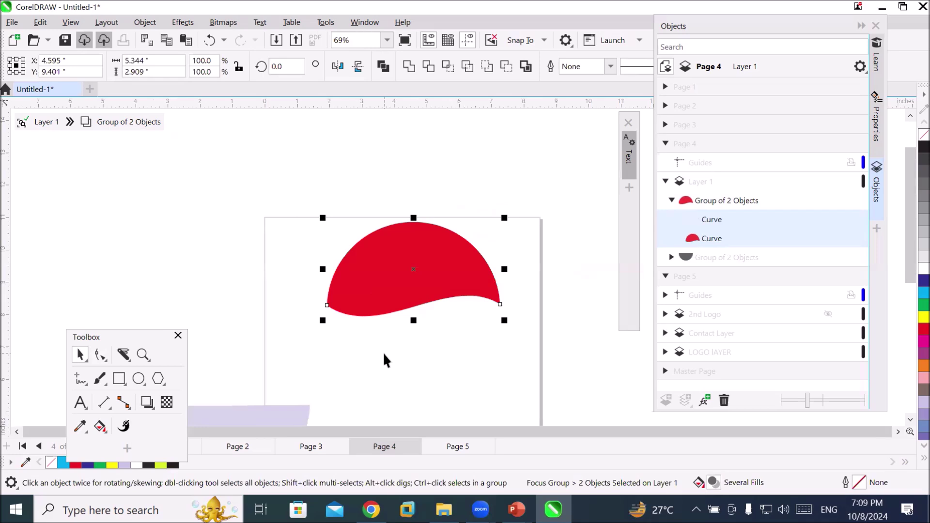
click(911, 420)
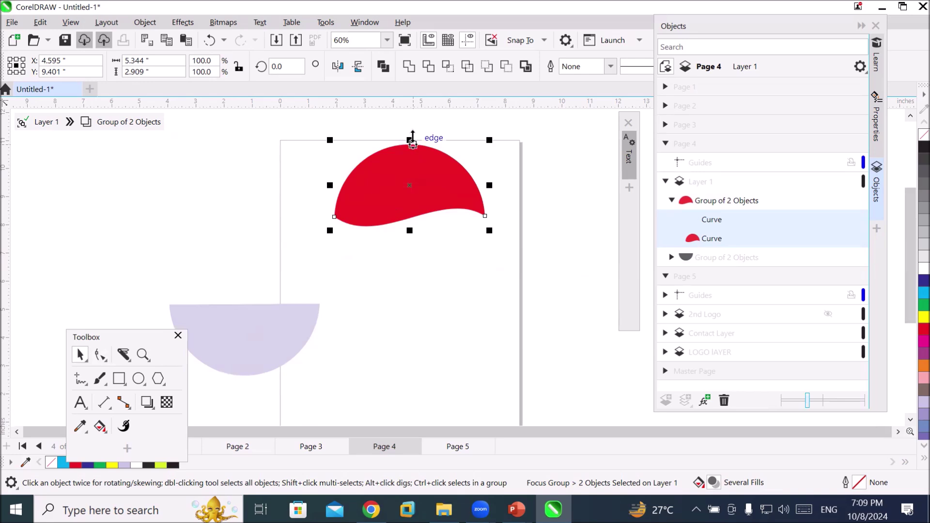
Drop a mirrored copy of the red shape below it, flip it horizontally, and fill it dark blue
drag(413, 140, 437, 280)
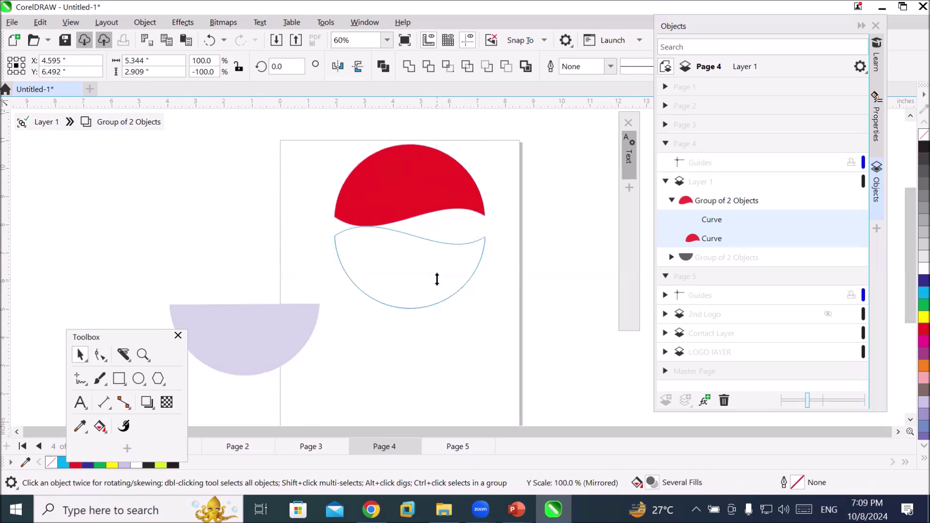
drag(437, 280, 435, 278)
right_click(435, 278)
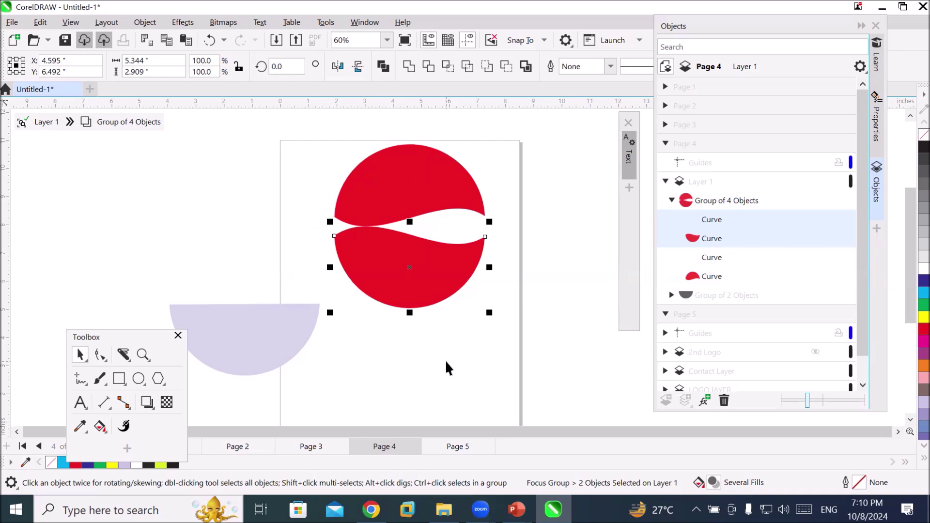
drag(698, 28, 723, 178)
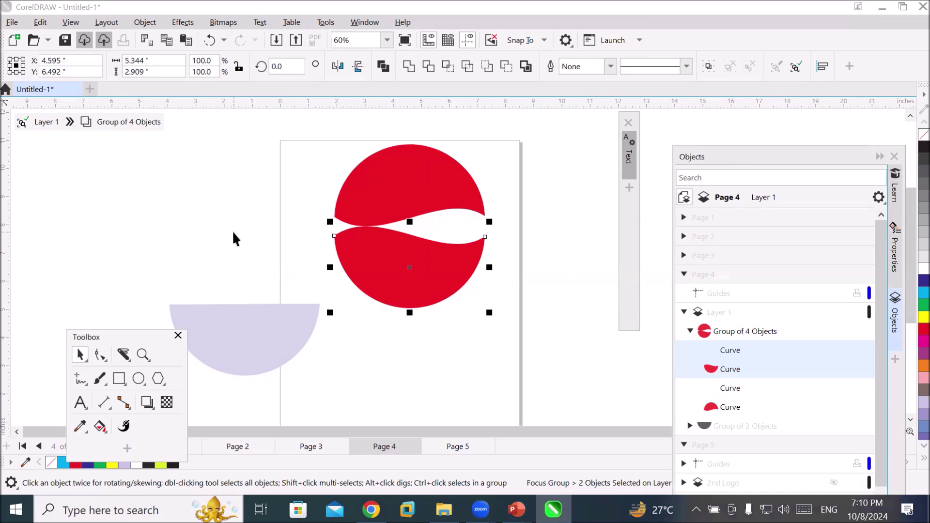
click(339, 67)
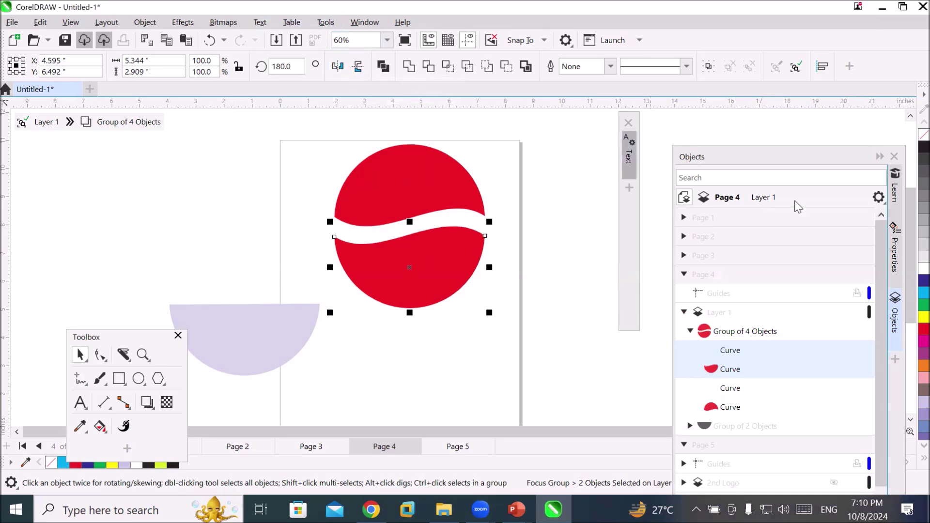
click(924, 281)
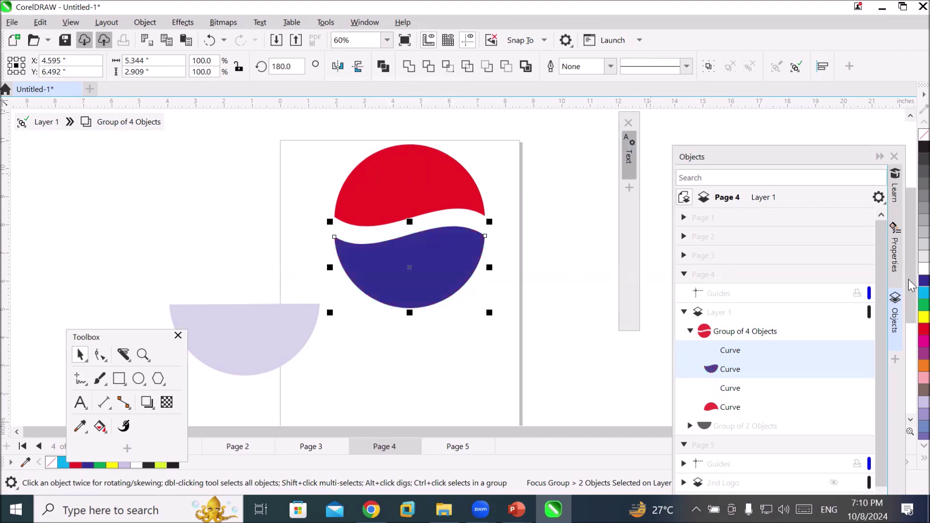
click(456, 347)
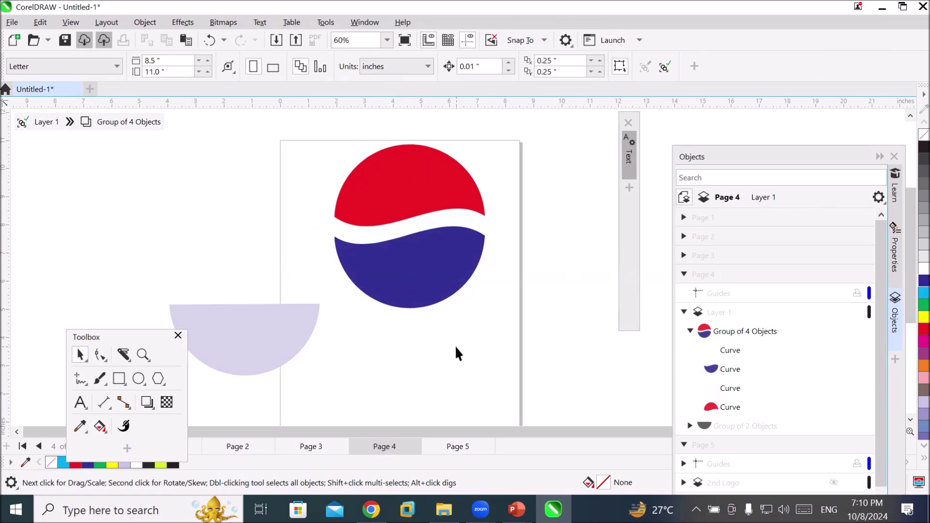
Type the text 'PEPSI' below the circle
scroll(470, 376, up, 2)
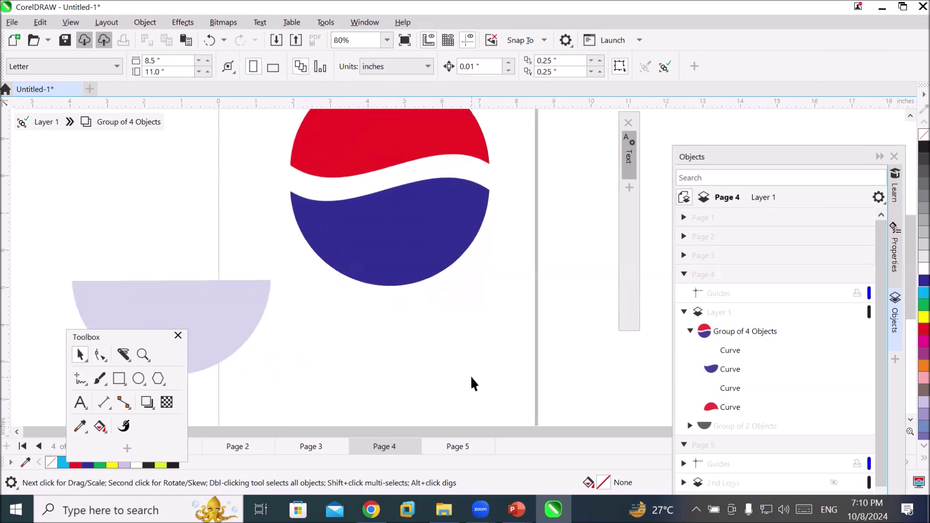
click(80, 403)
click(343, 320)
text(P)
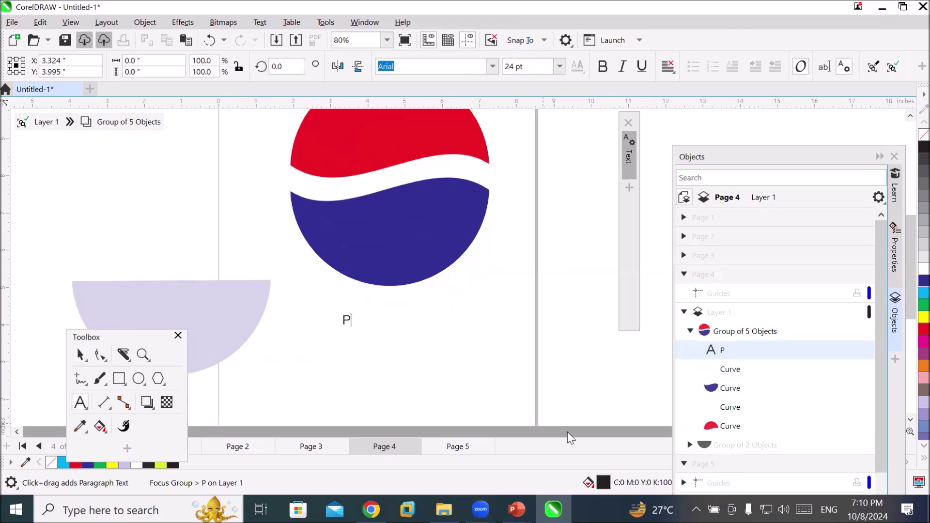
text(EPSI)
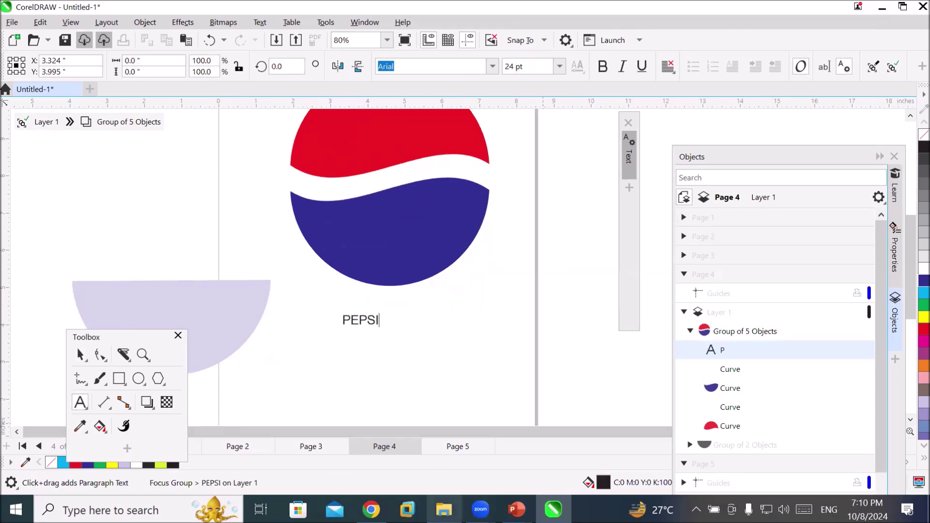
Enlarge PEPSI to about 109.6 pt, place it under the circle, and make it bold
click(81, 355)
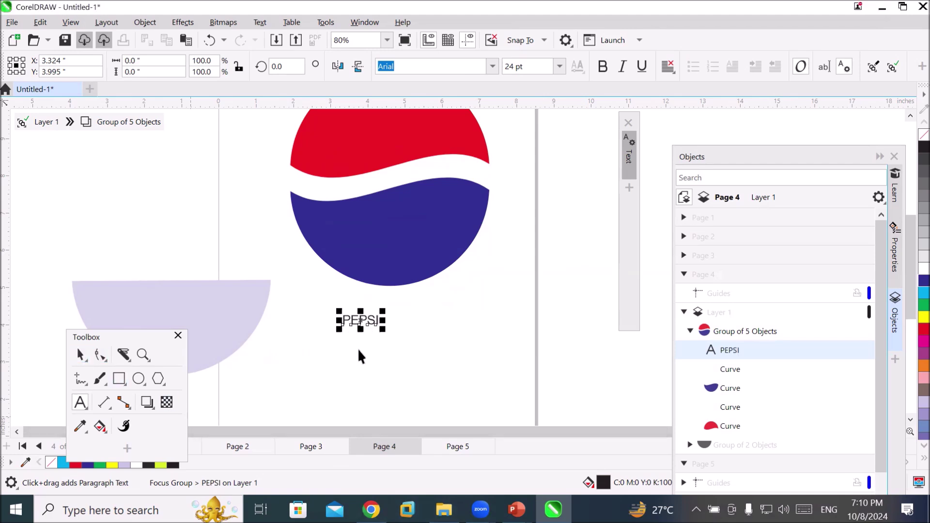
drag(382, 331, 463, 347)
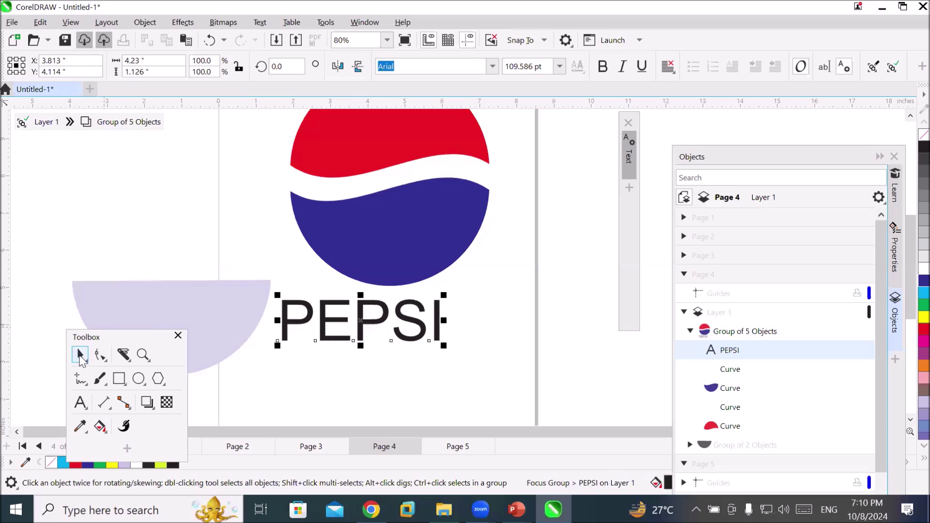
drag(378, 321, 410, 335)
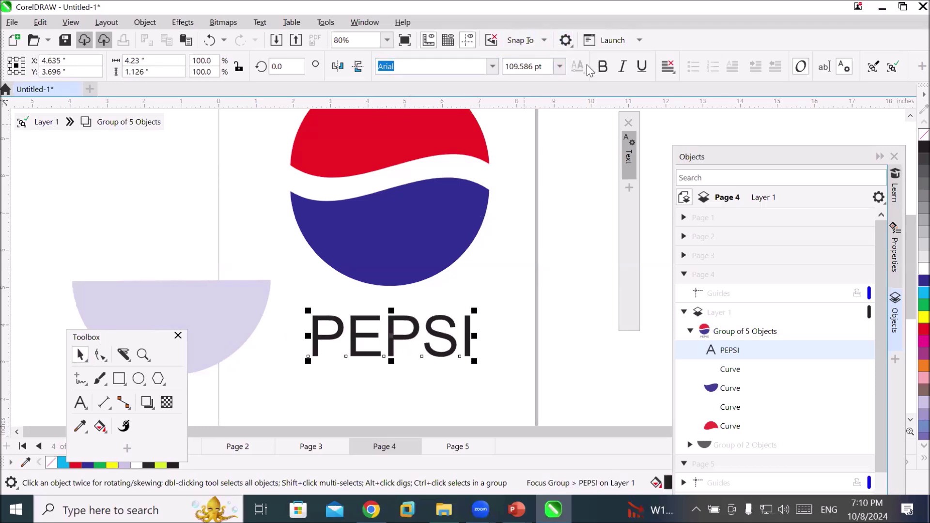
click(603, 66)
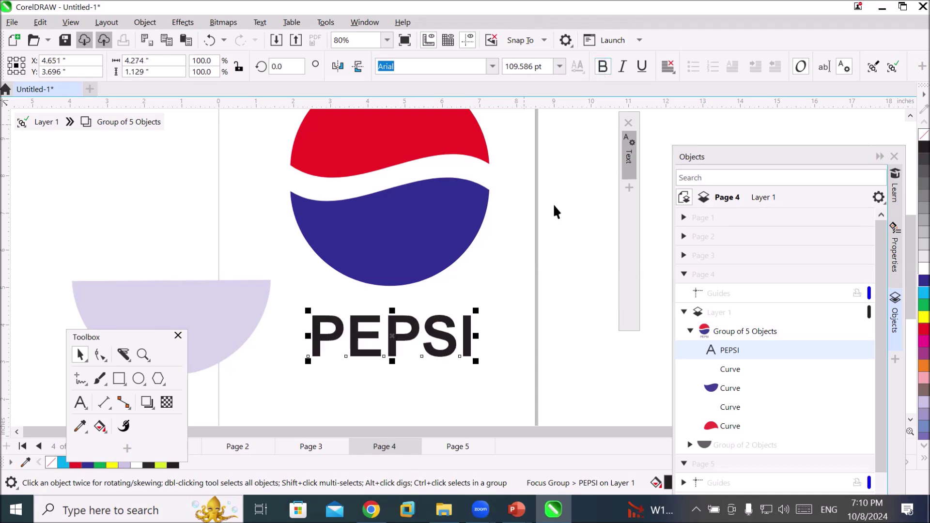
scroll(504, 330, up, 1)
scroll(504, 330, up, 1)
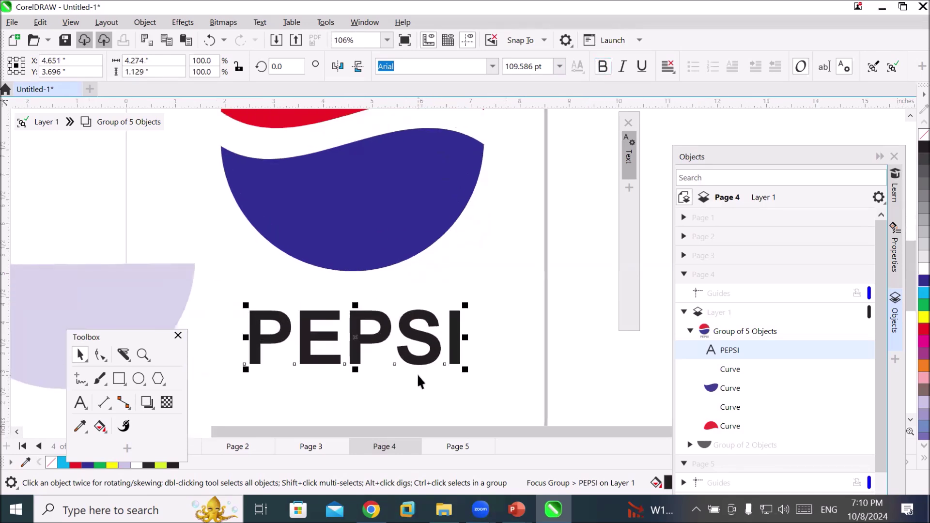
scroll(416, 373, up, 1)
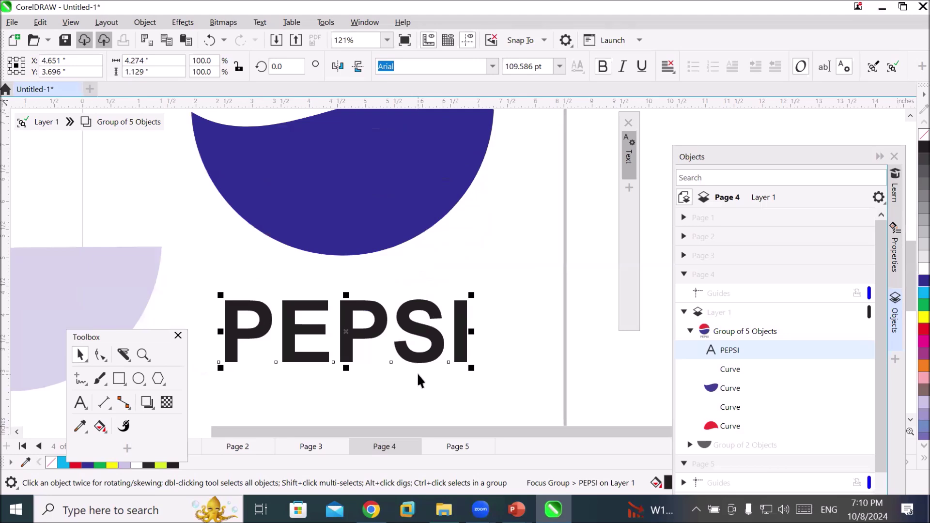
Drop a copy of PEPSI offset slightly down-right and fill the top copy white
click(435, 343)
drag(435, 343, 439, 351)
right_click(439, 350)
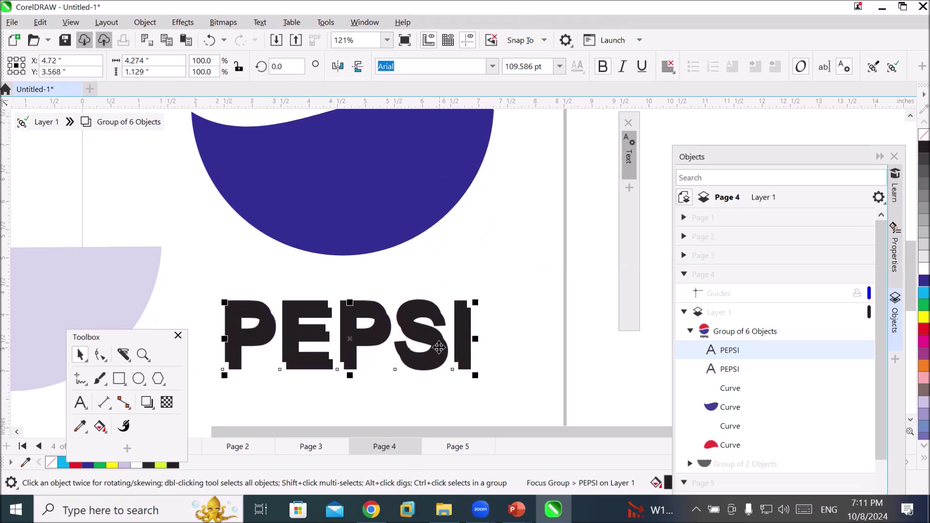
alt+click(242, 306)
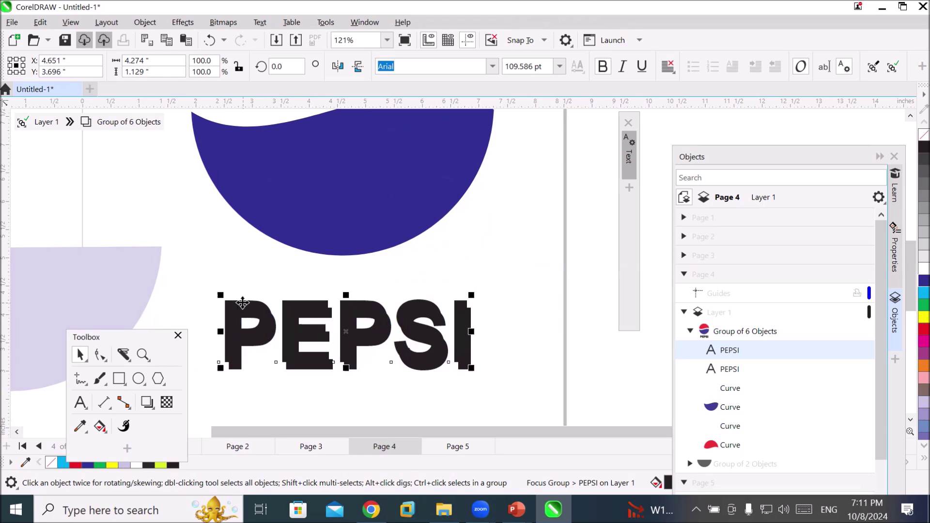
click(919, 269)
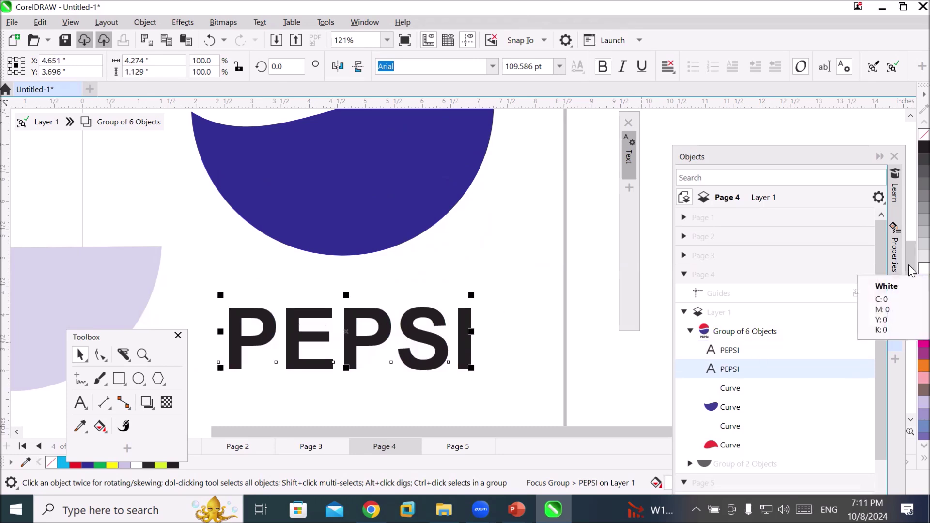
click(461, 412)
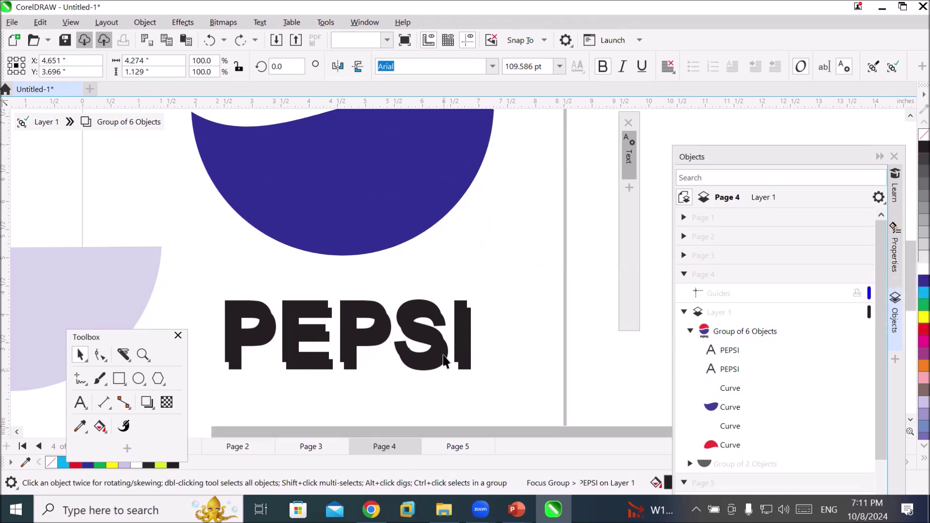
click(439, 359)
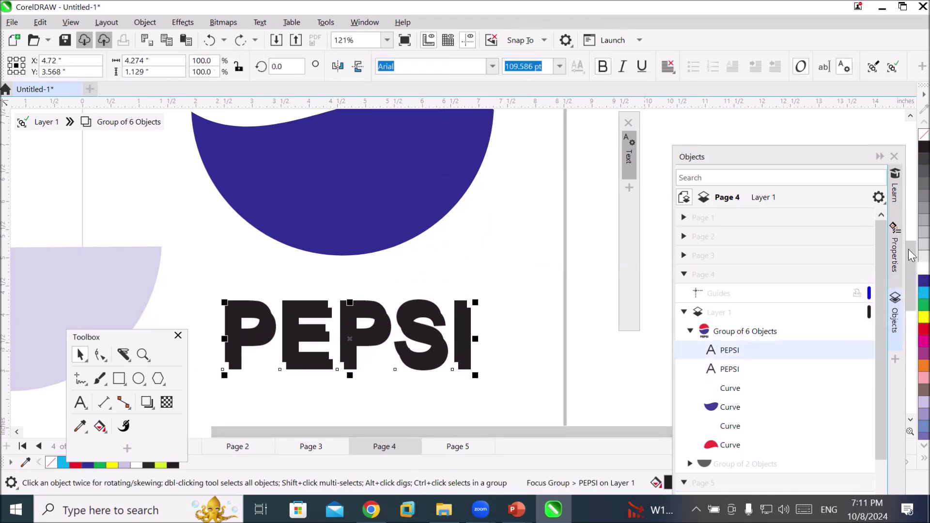
click(924, 259)
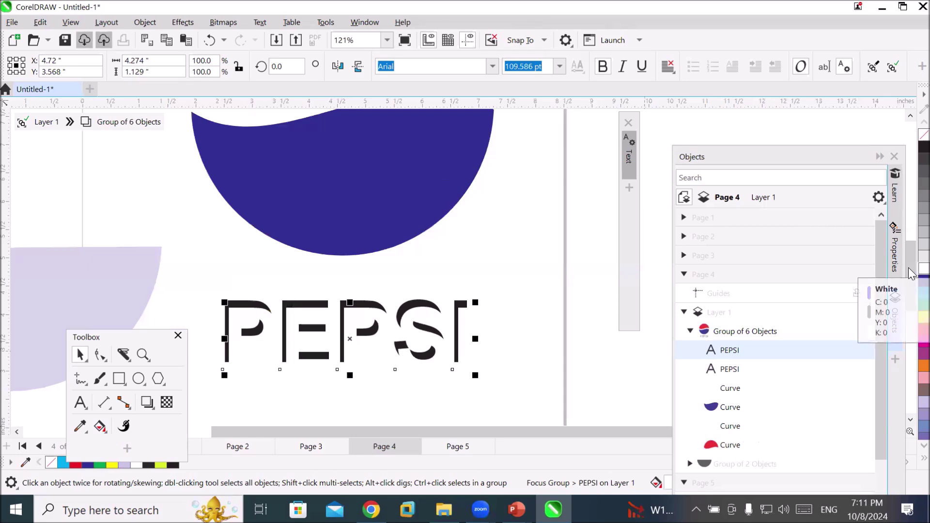
Select the whole logo group, try a yellow fill, then undo it and deselect
double_click(408, 398)
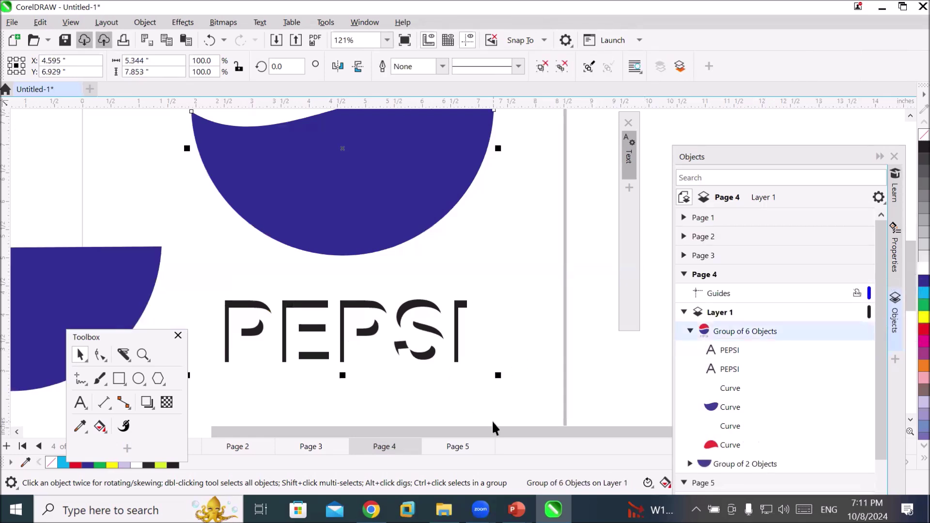
click(380, 316)
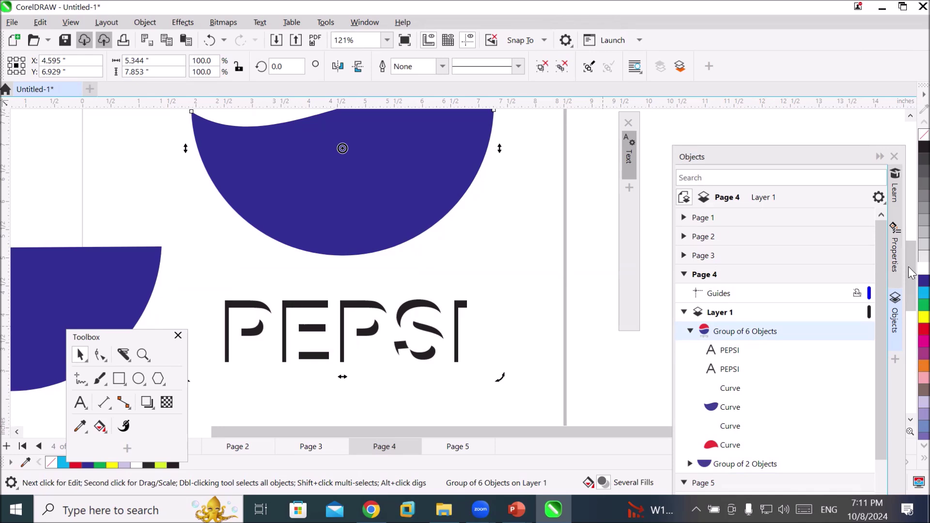
click(912, 320)
key(ctrl+z)
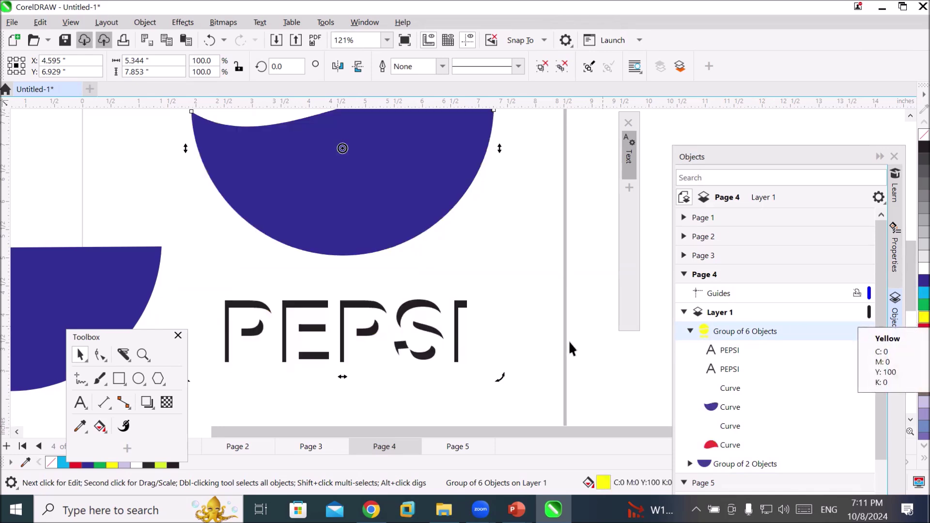
click(453, 389)
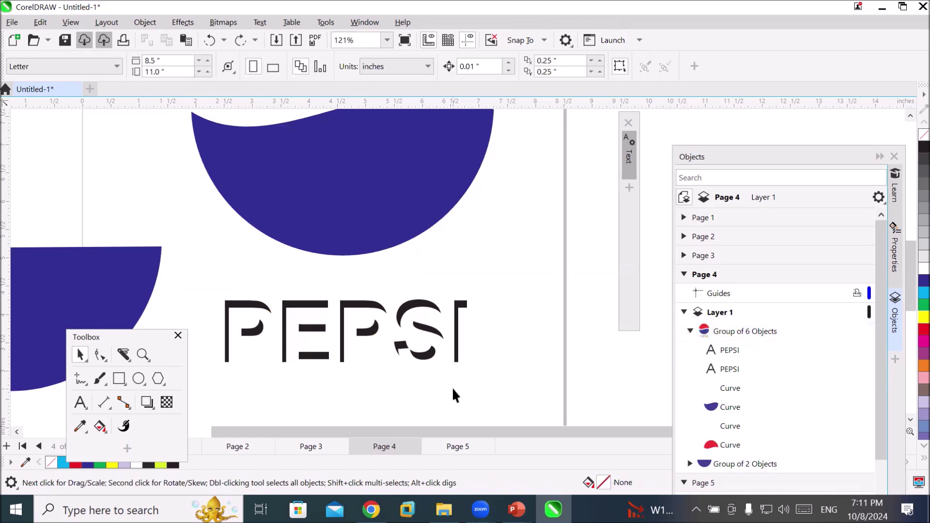
click(438, 341)
click(356, 375)
scroll(355, 373, down, 3)
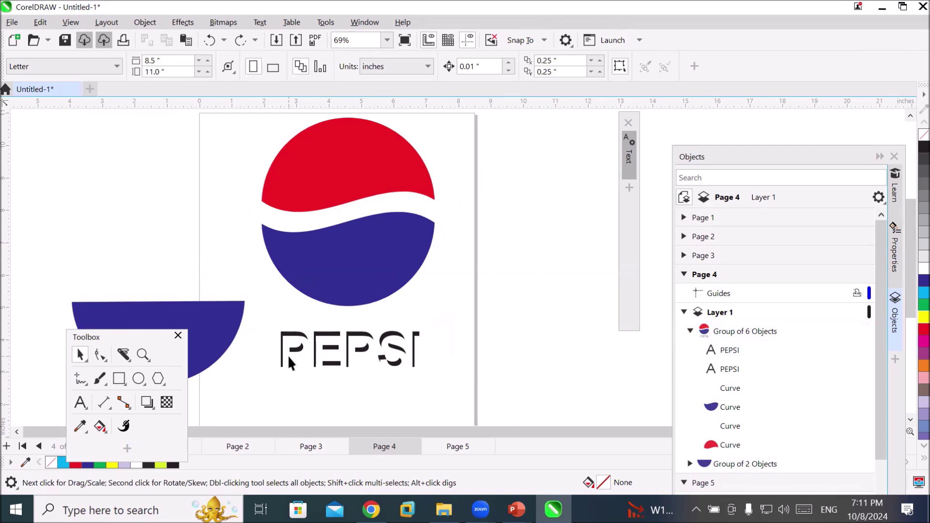
Expand the Group of 2 Objects in the object list to view its curves
click(288, 358)
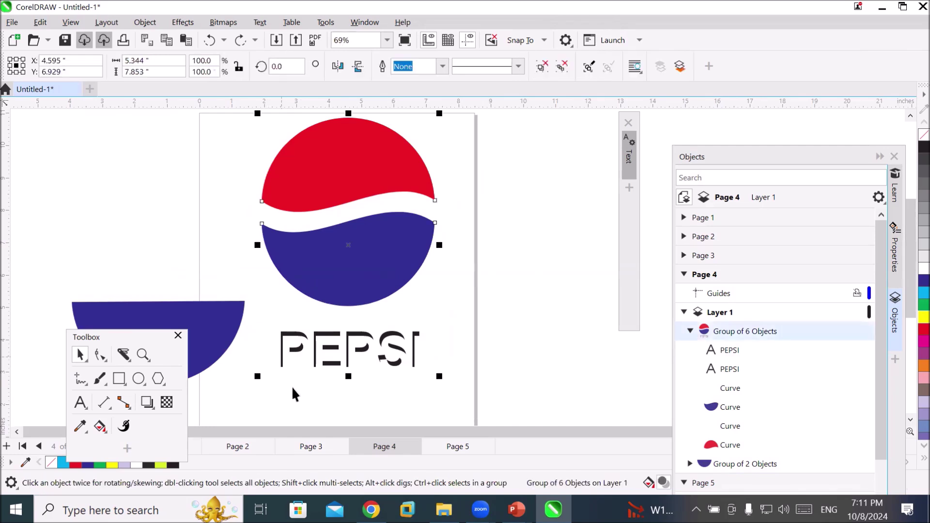
click(410, 400)
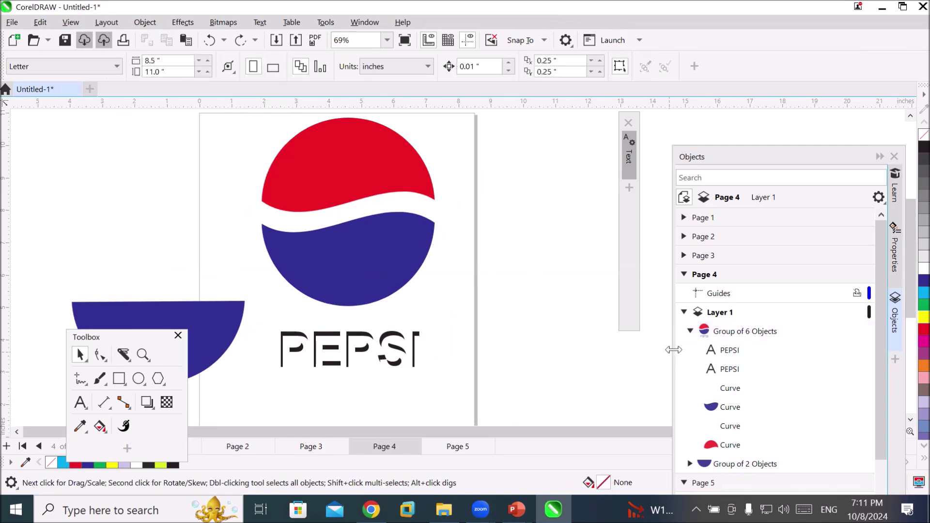
click(691, 331)
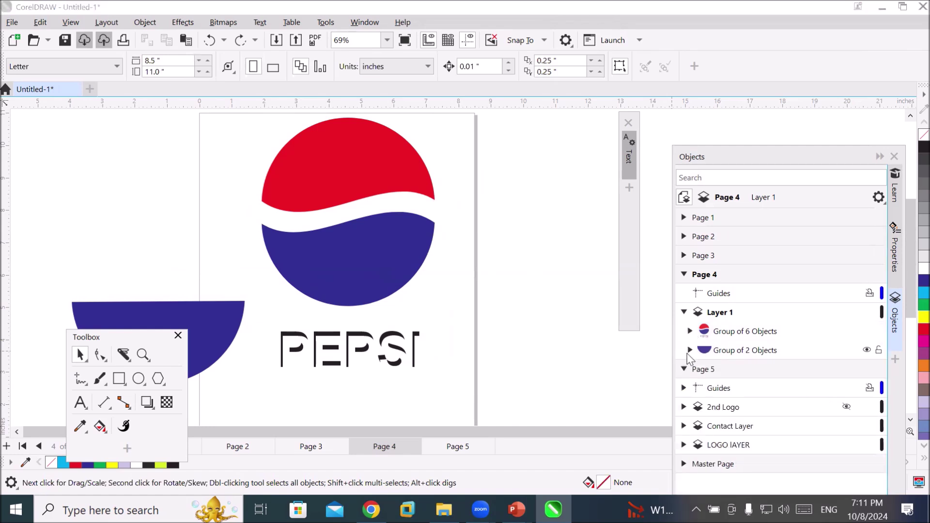
click(690, 350)
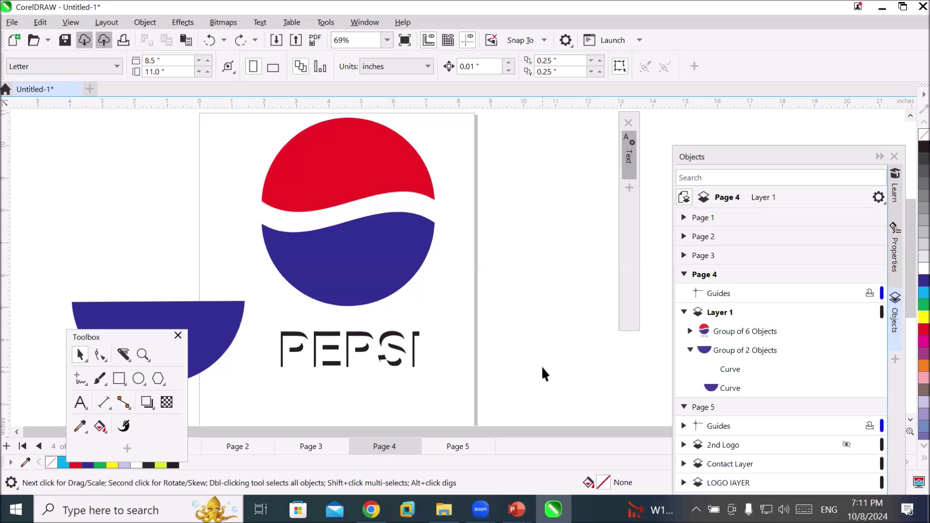
Move the logo up-left to X 4.249", Y 7.184" and Ungroup All
click(400, 266)
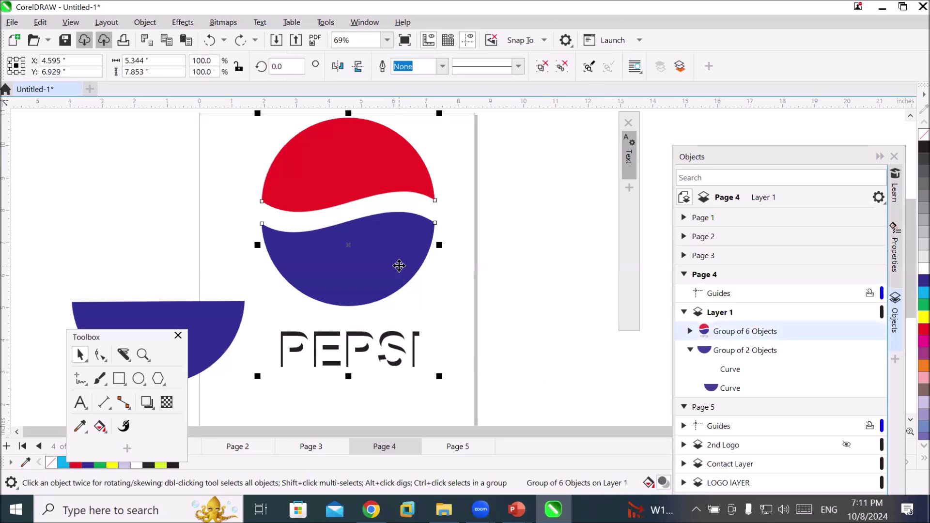
mouse_move(398, 265)
mouse_down()
mouse_move(391, 246)
mouse_move(387, 257)
mouse_up()
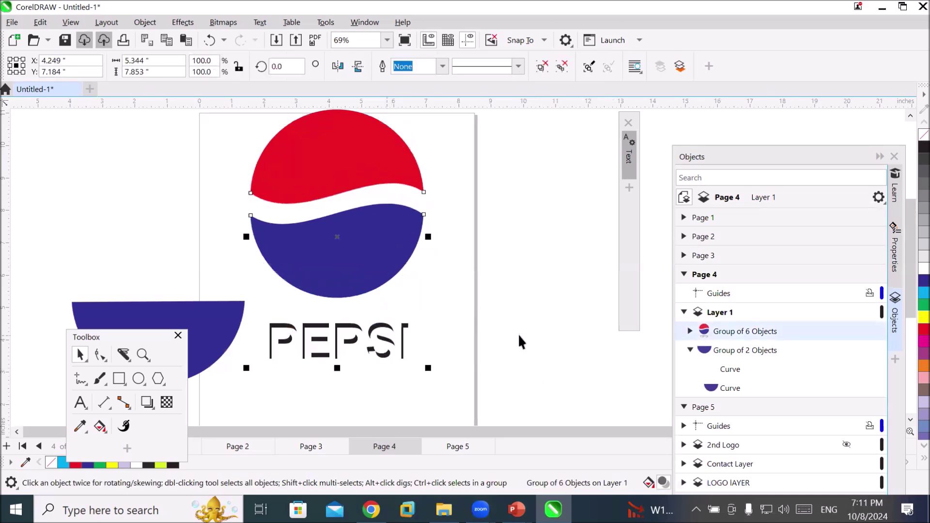
right_click(366, 277)
click(404, 132)
Select only the top PEPSI text and fill it with yellow
click(403, 347)
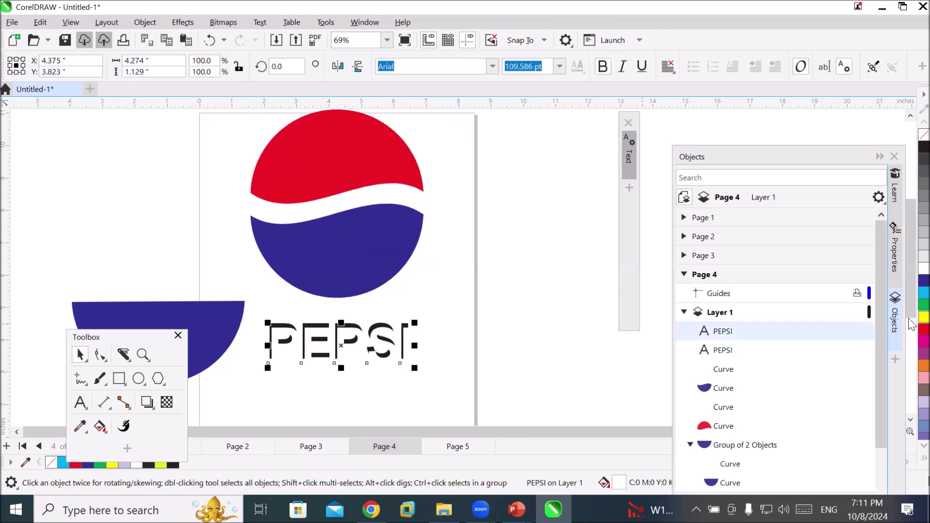
click(925, 317)
click(362, 385)
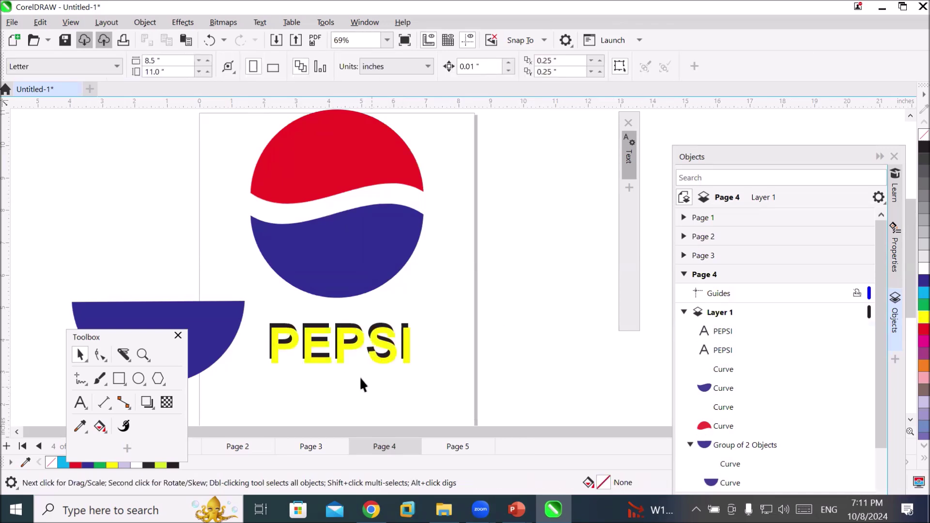
scroll(345, 376, up, 4)
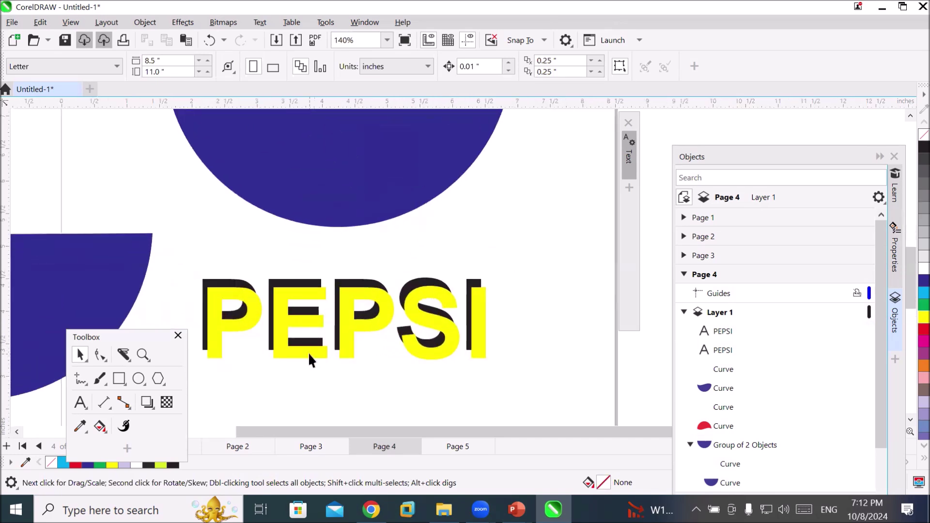
Nudge the yellow PEPSI text with the arrow keys until it sits over its dark shadow copy
click(310, 354)
key(Up)
key(Up)
key(Up)
key(Up)
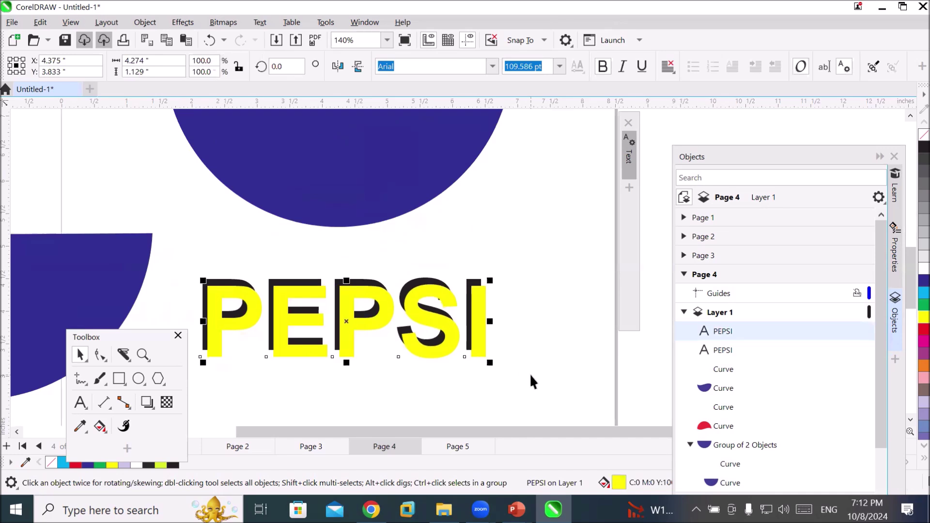
key(Right)
key(Right)
key(Right)
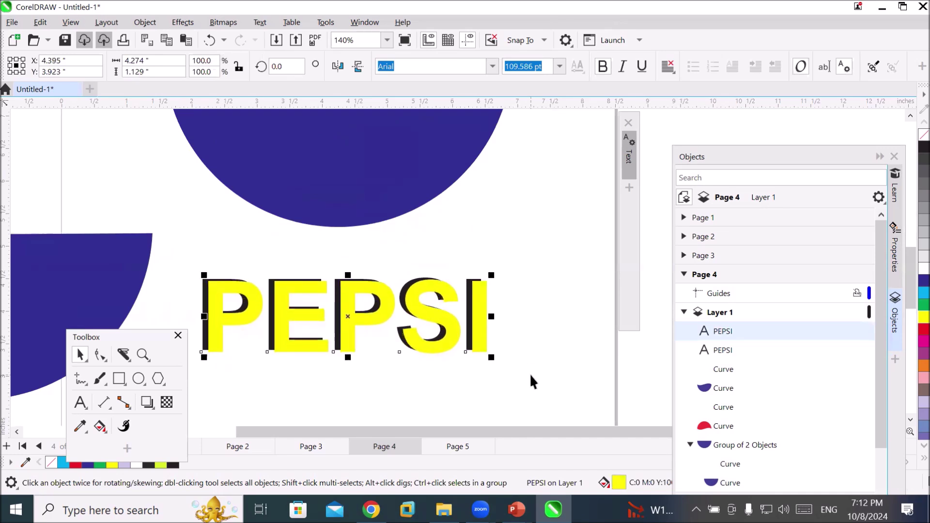
key(Left)
key(Left)
key(Left)
key(Left)
key(Left)
key(Left)
key(Left)
key(Left)
key(Left)
key(Left)
key(Left)
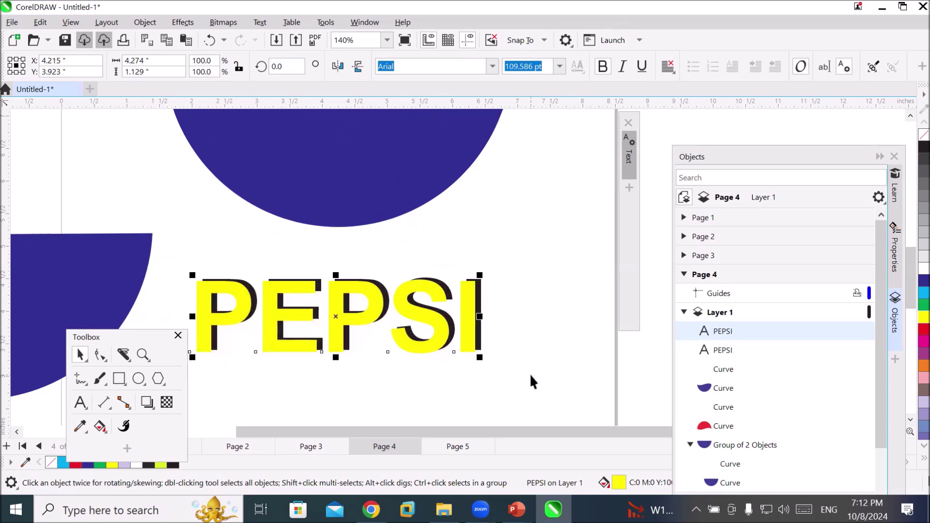
key(Down)
key(Down)
key(Down)
key(Right)
key(Right)
key(Right)
key(Right)
key(Right)
key(Right)
key(Right)
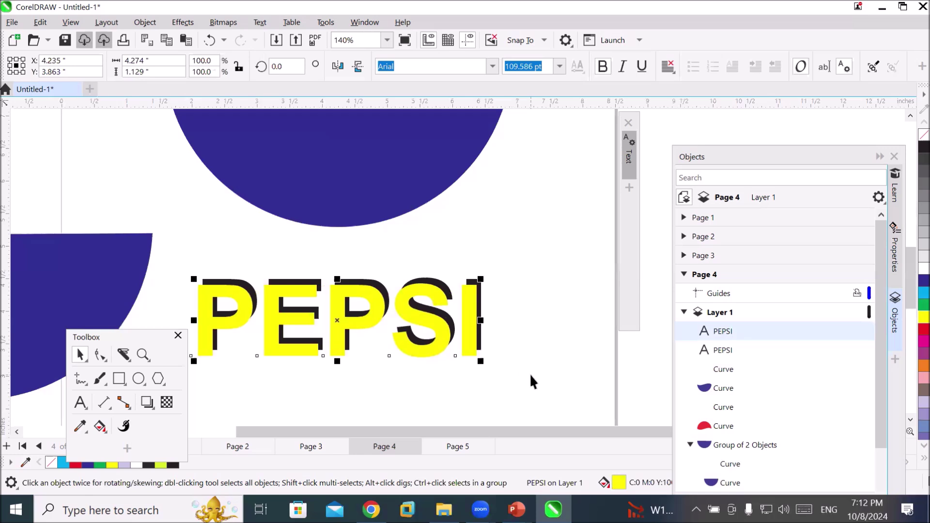
key(Right)
key(Right)
key(Right)
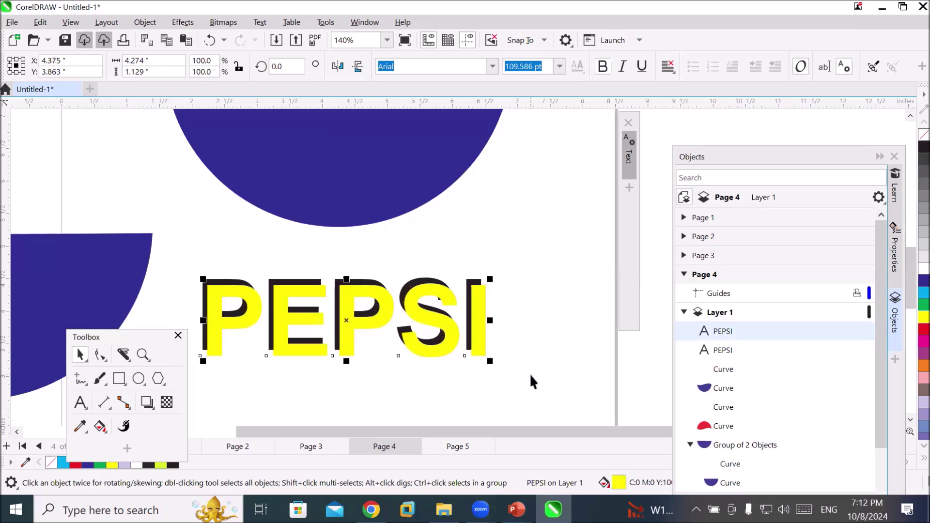
key(Down)
key(Down)
key(Up)
key(Up)
key(Up)
key(Up)
key(Up)
key(Up)
key(Up)
key(Up)
key(Up)
key(Up)
key(Up)
key(Up)
key(Up)
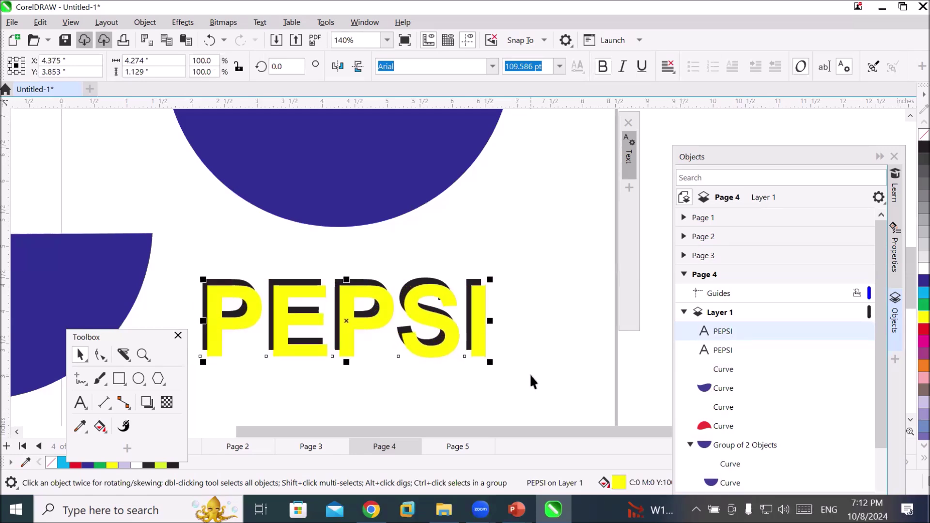
key(Right)
key(Right)
key(Right)
key(Right)
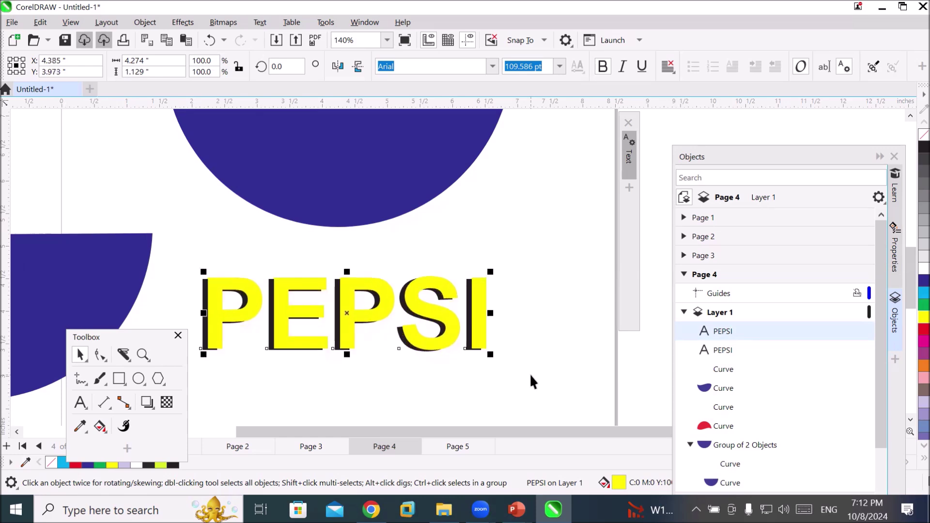
key(Down)
key(Down)
key(Down)
key(Down)
key(Down)
key(Down)
key(Down)
key(Down)
key(Left)
key(Left)
key(Left)
key(Right)
key(Right)
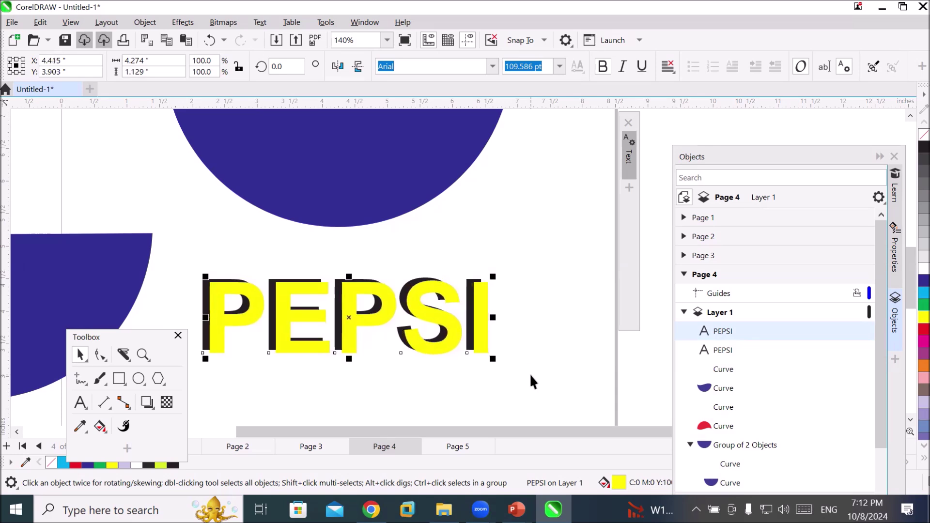
key(Up)
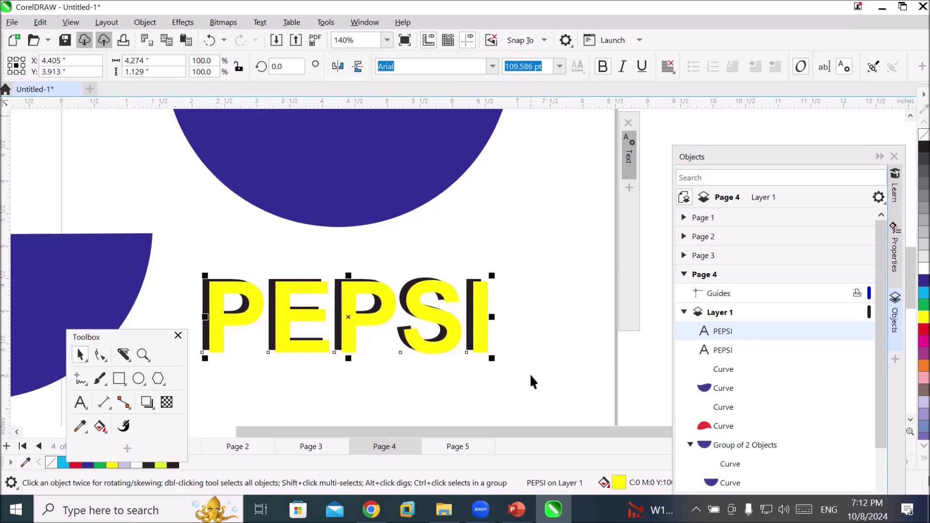
Scroll up to the top of the circle and move the floating Toolbox to the upper left
click(910, 117)
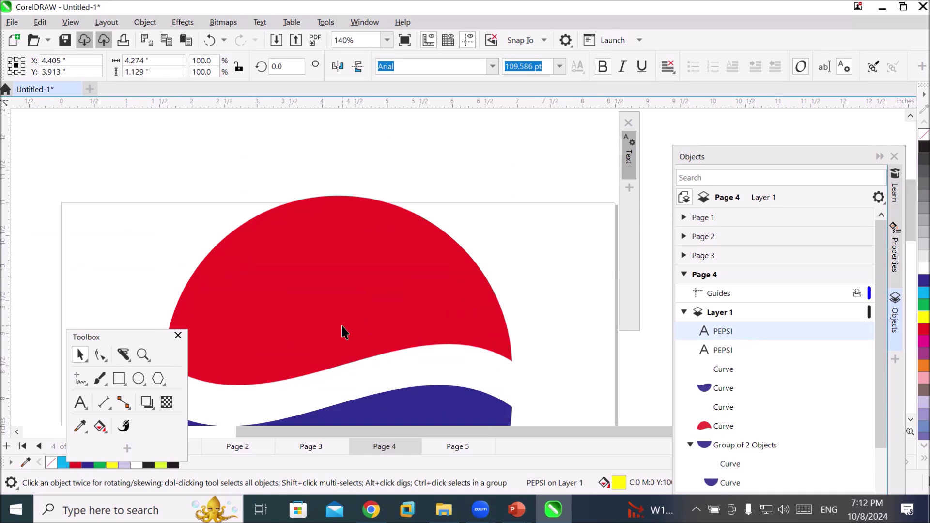
click(99, 334)
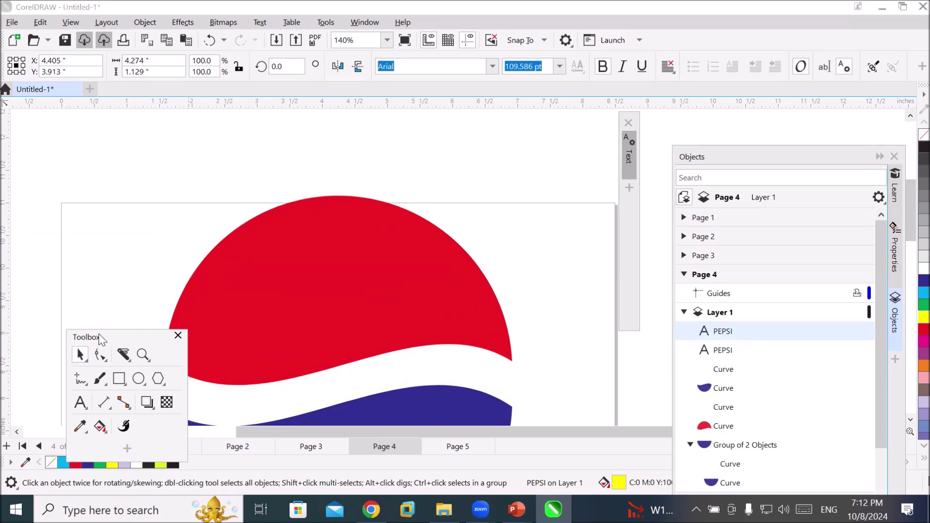
drag(99, 334, 48, 167)
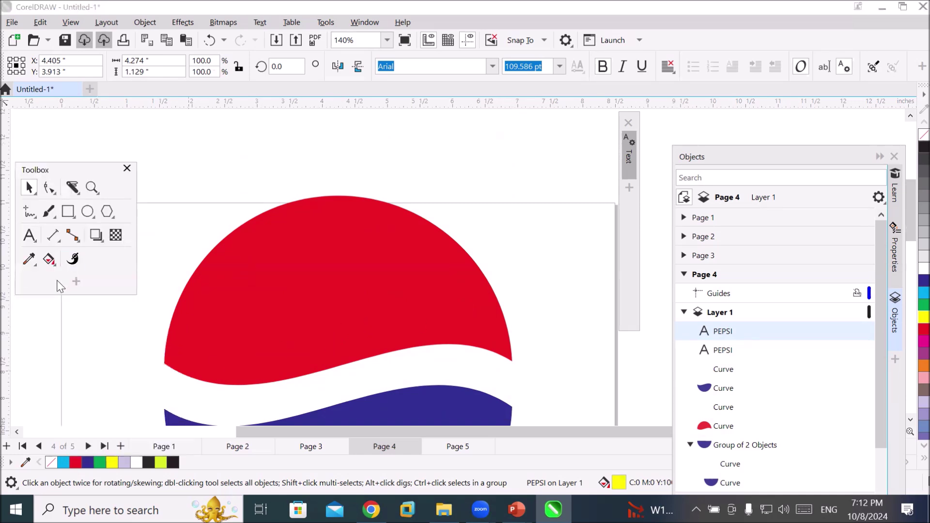
click(29, 236)
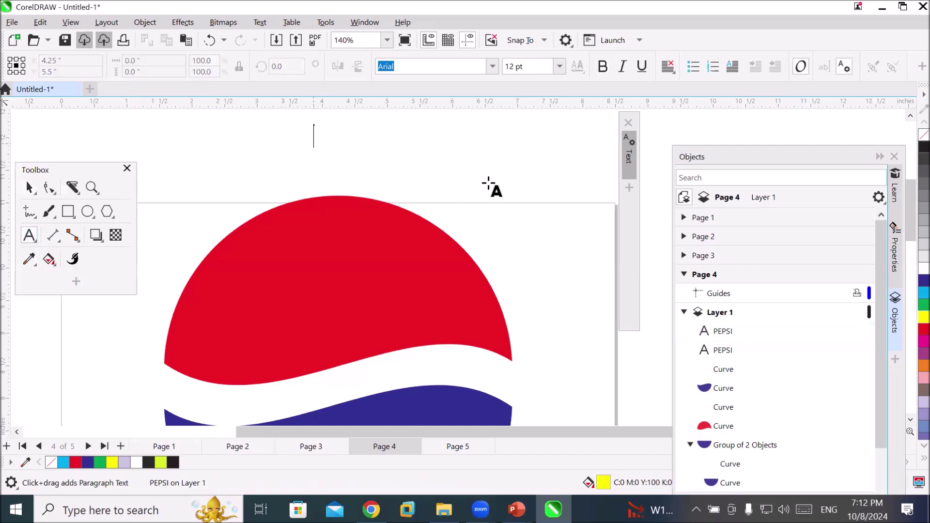
Replace the first 'Stronger and' entry with the tagline 'Newer and Stroger' above the circle
text(Str)
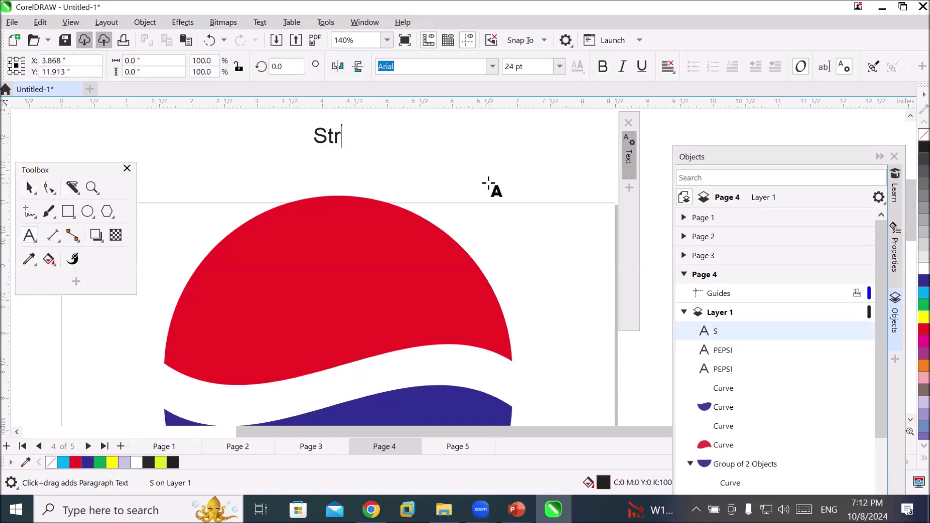
text(onger and)
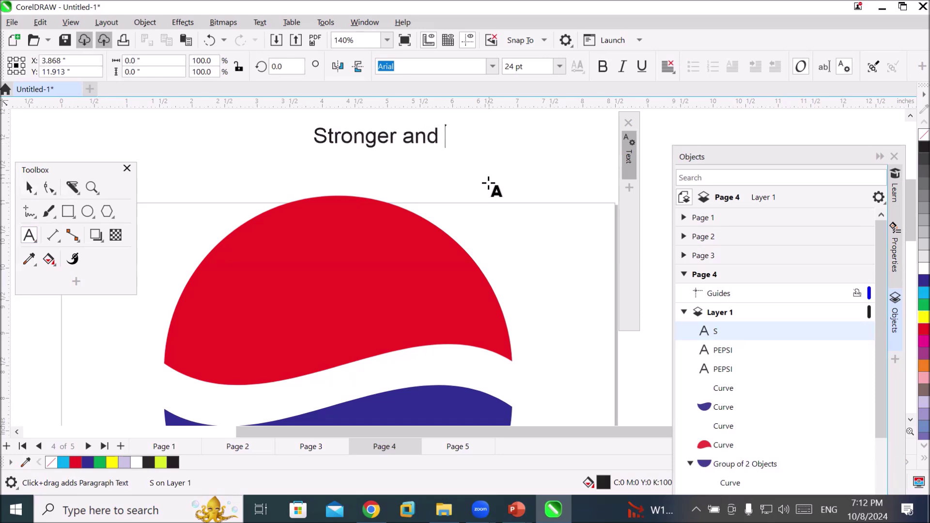
key(Escape)
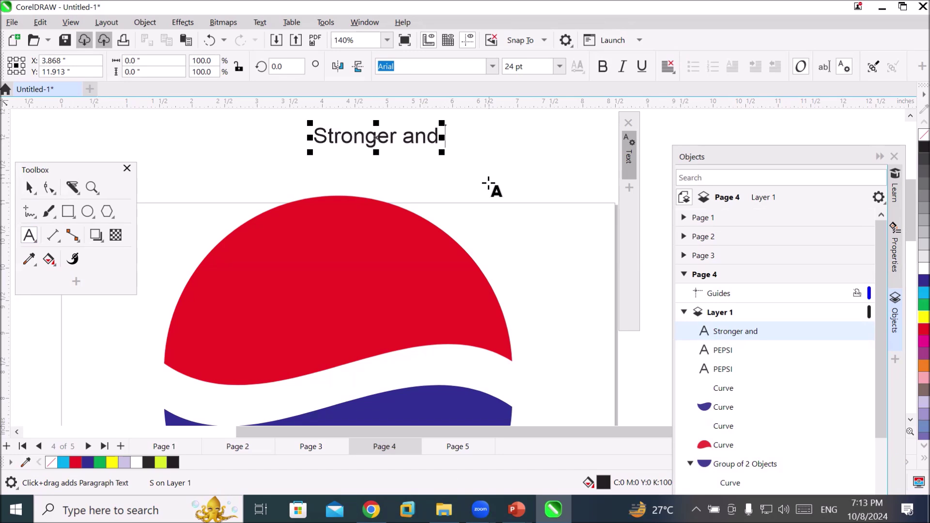
key(BackSpace)
key(BackSpace)
key(BackSpace)
key(BackSpace)
key(BackSpace)
key(BackSpace)
key(BackSpace)
key(BackSpace)
key(BackSpace)
key(BackSpace)
key(BackSpace)
key(BackSpace)
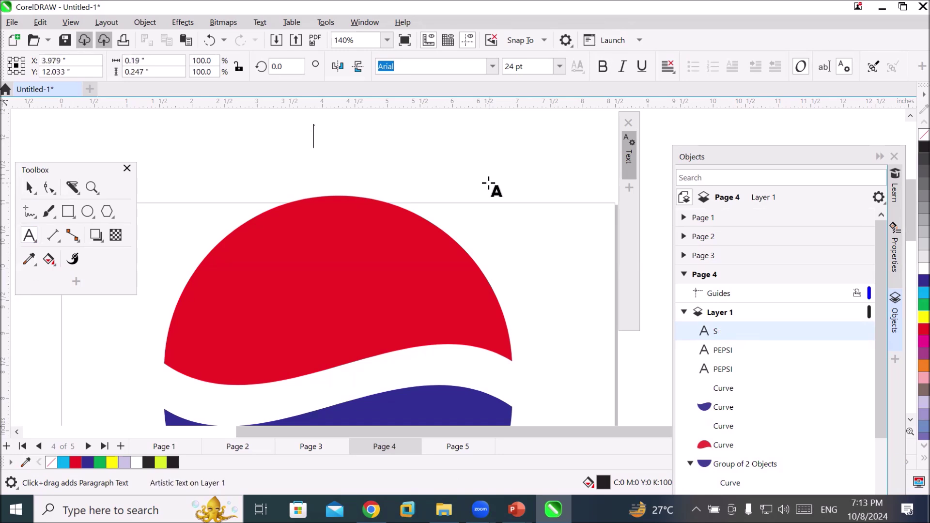
text(N)
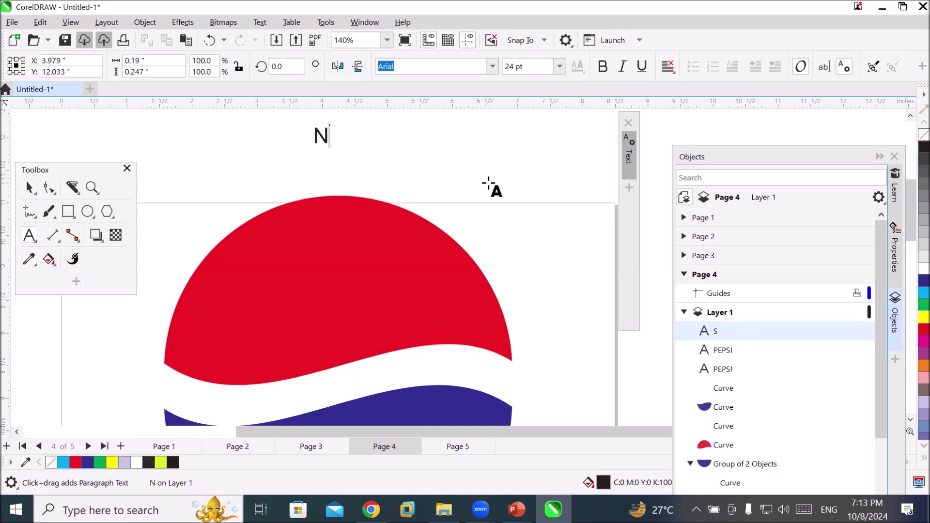
text(ewer and s)
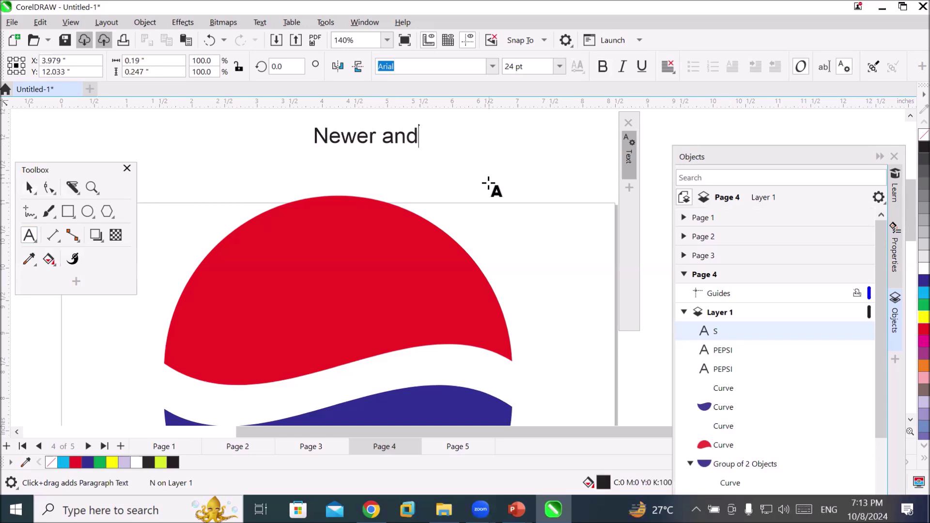
key(BackSpace)
text(Stroger)
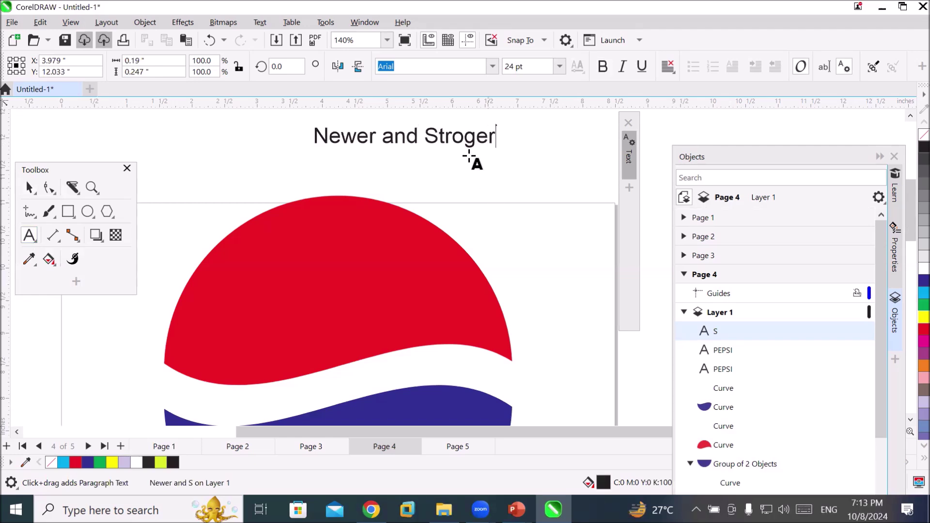
key(Escape)
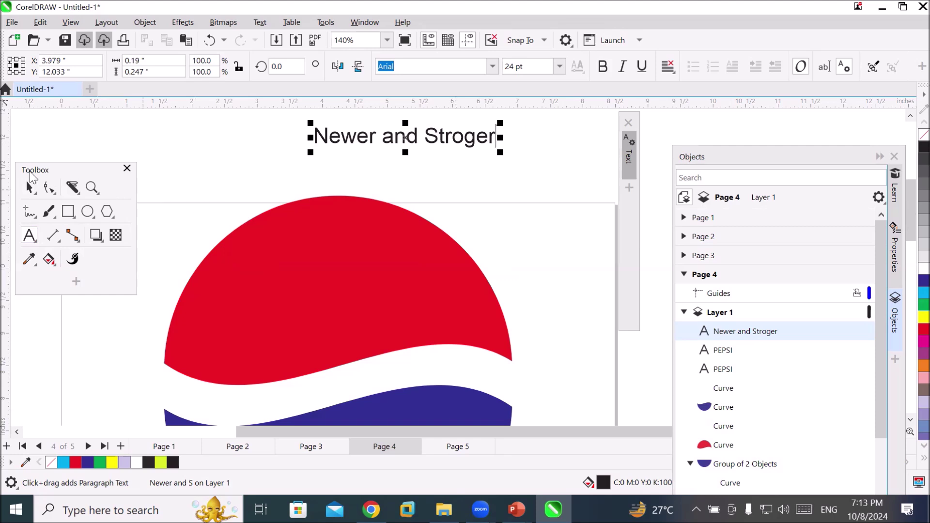
click(28, 188)
Drag the tagline text to the left above the circle
drag(354, 142, 262, 132)
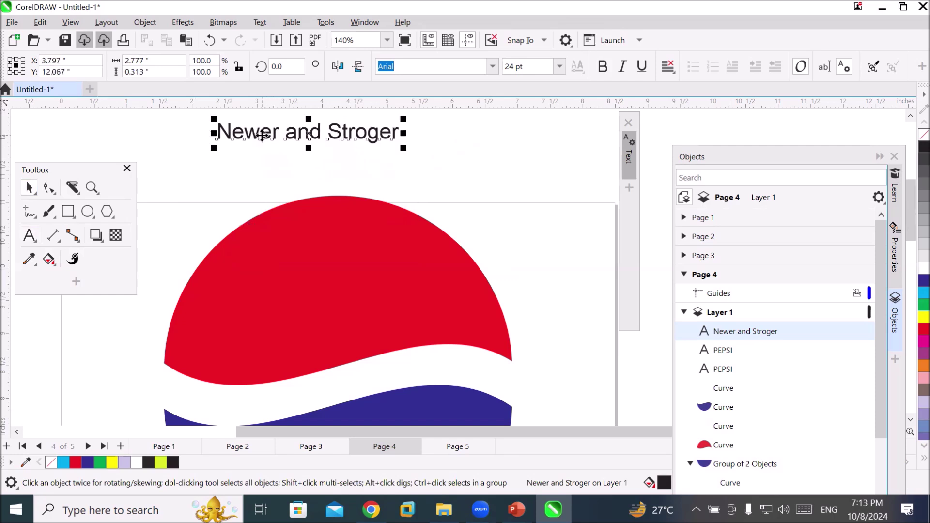
right_click(263, 134)
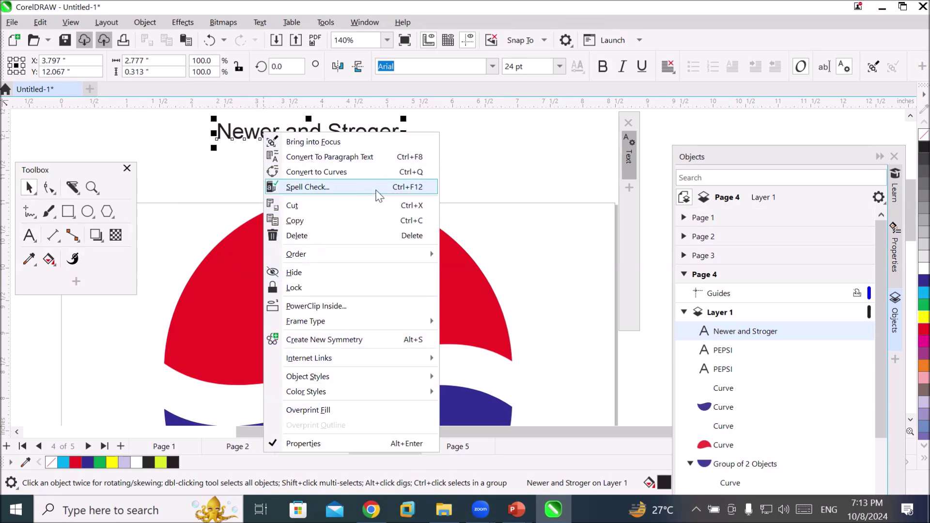
mouse_move(364, 361)
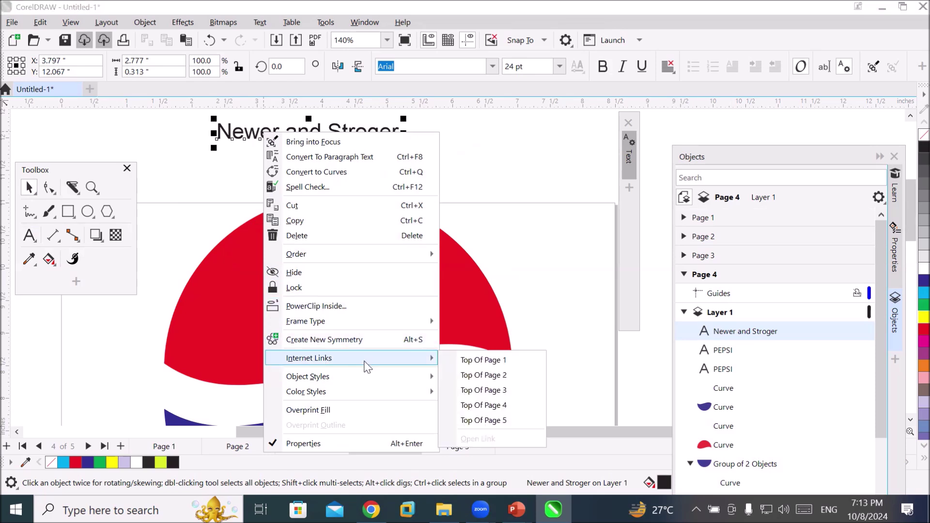
click(224, 26)
Fit the tagline to the red circle's outline with Text > Fit Text to Path
click(272, 25)
click(270, 26)
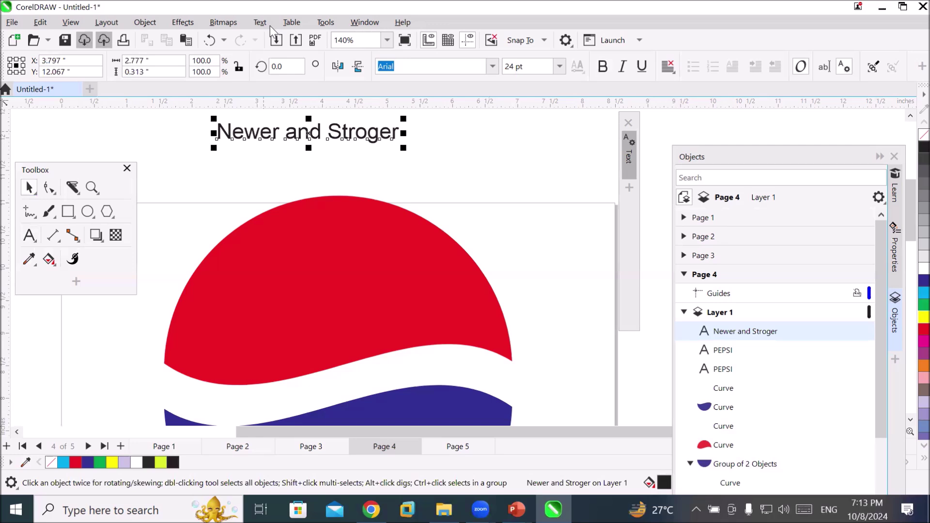
click(261, 22)
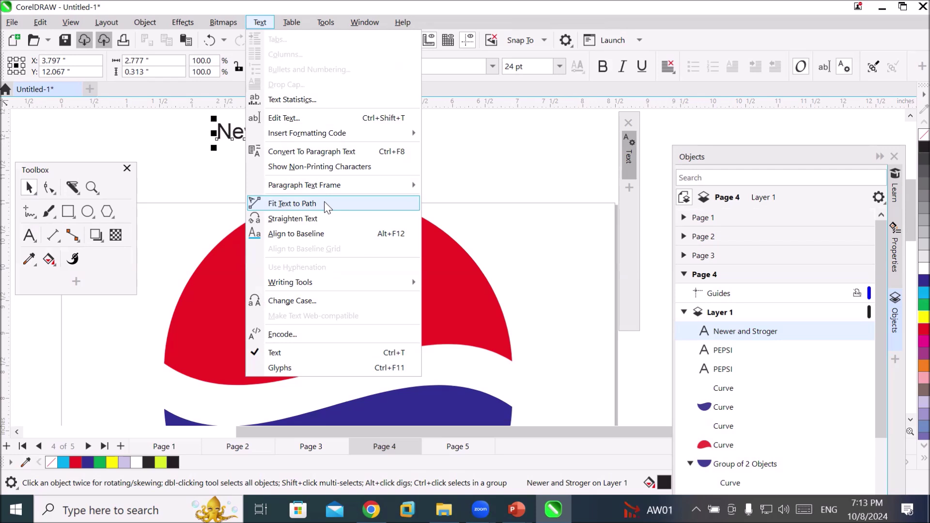
click(324, 204)
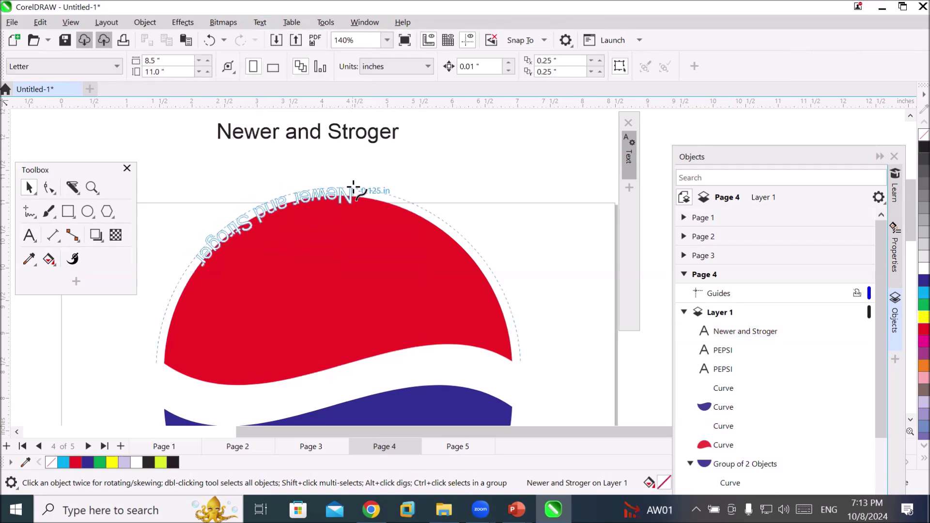
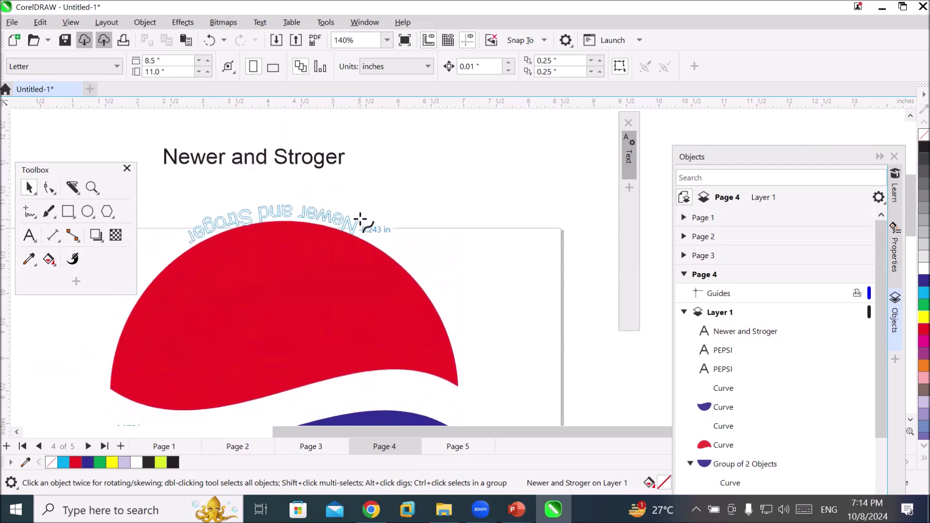
Attach 'Newer and Stroger' to the red curve and mirror it so it reads upright
click(360, 220)
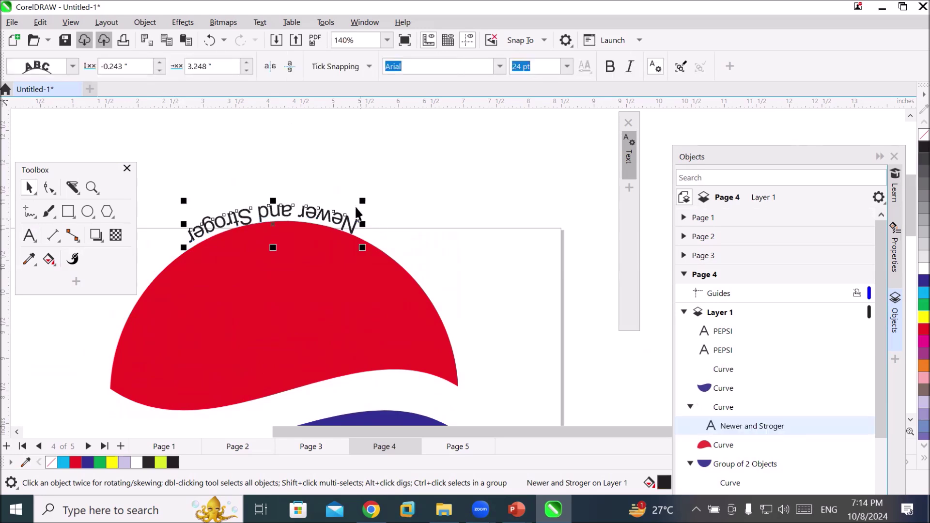
click(290, 67)
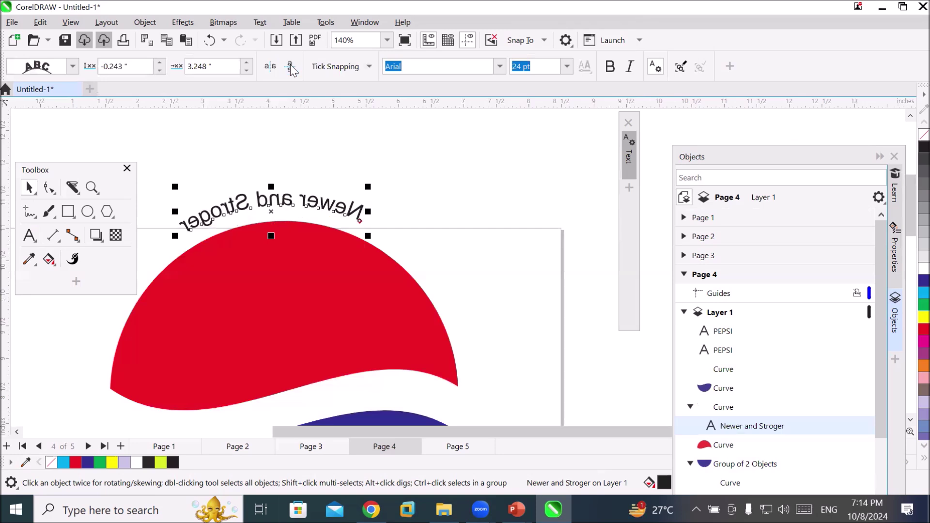
click(290, 67)
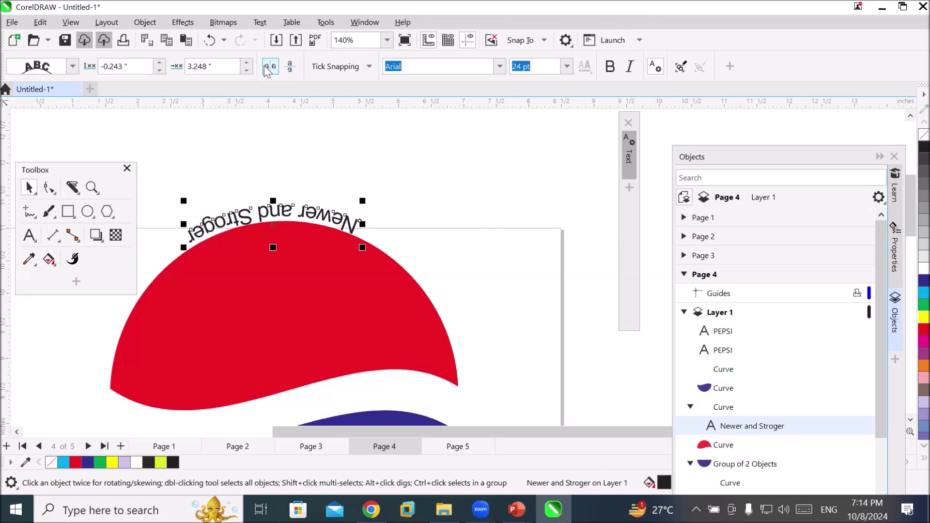
click(269, 67)
click(291, 67)
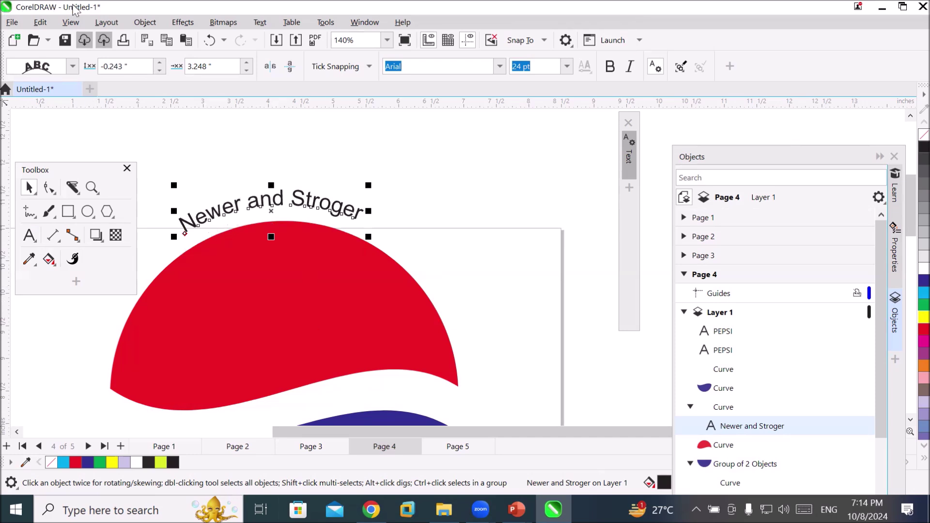
Reduce the Distance from path so the text hugs the red curve
click(158, 62)
click(159, 62)
click(159, 62)
click(158, 62)
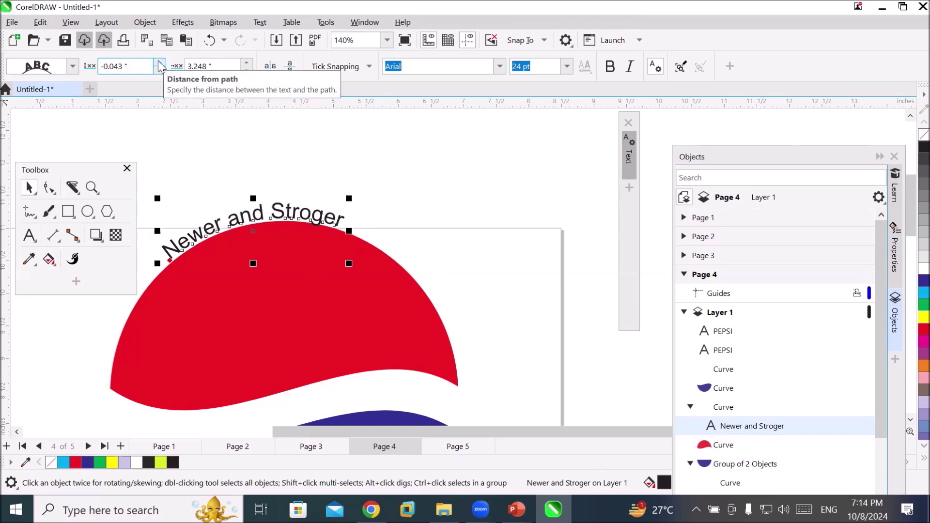
click(108, 66)
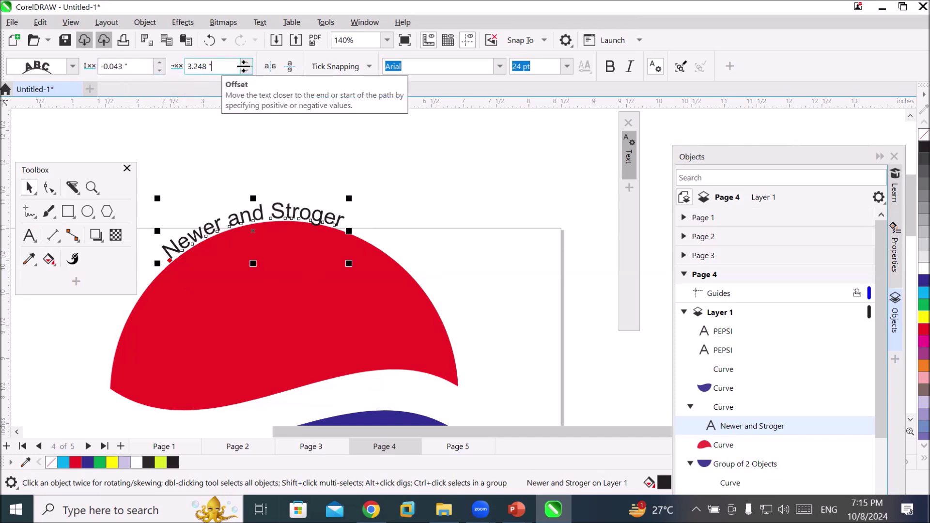
Adjust the path Offset to 3.448" to slide the text along the red curve's top edge
click(247, 63)
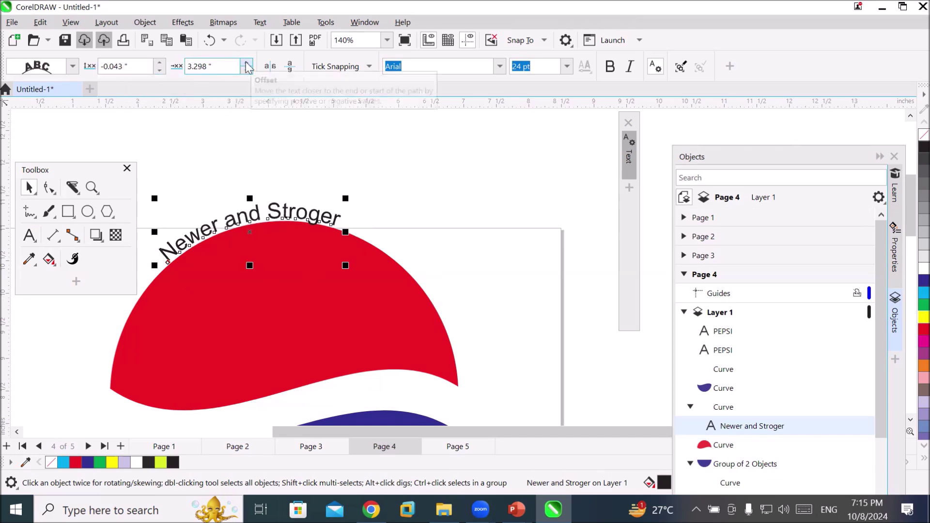
click(247, 63)
click(247, 63)
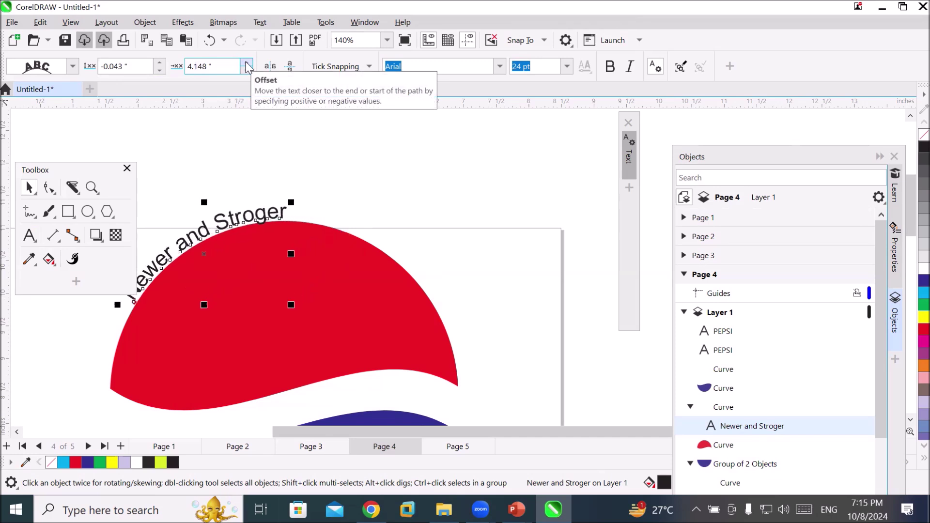
click(246, 70)
click(246, 70)
click(247, 71)
click(247, 71)
click(246, 70)
click(247, 70)
click(246, 71)
click(246, 70)
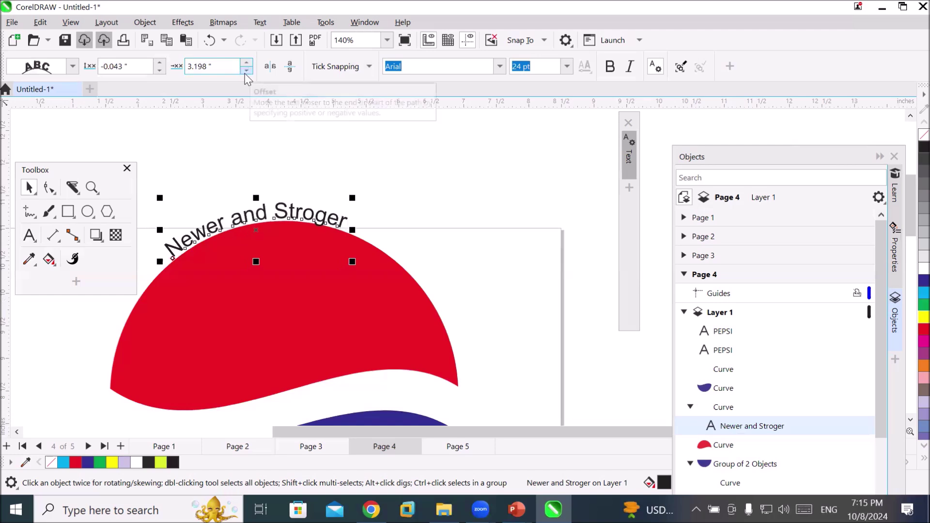
click(247, 70)
click(247, 70)
click(247, 70)
click(247, 70)
click(247, 71)
click(246, 70)
click(247, 70)
click(247, 70)
click(247, 71)
click(247, 71)
click(247, 70)
click(247, 70)
click(247, 71)
click(247, 70)
click(247, 70)
click(247, 70)
click(247, 71)
click(246, 70)
click(246, 70)
click(246, 70)
click(247, 70)
click(247, 70)
click(247, 70)
click(247, 70)
click(246, 70)
click(246, 71)
click(247, 70)
click(246, 71)
click(247, 70)
click(246, 70)
click(246, 70)
click(247, 70)
click(246, 70)
click(246, 70)
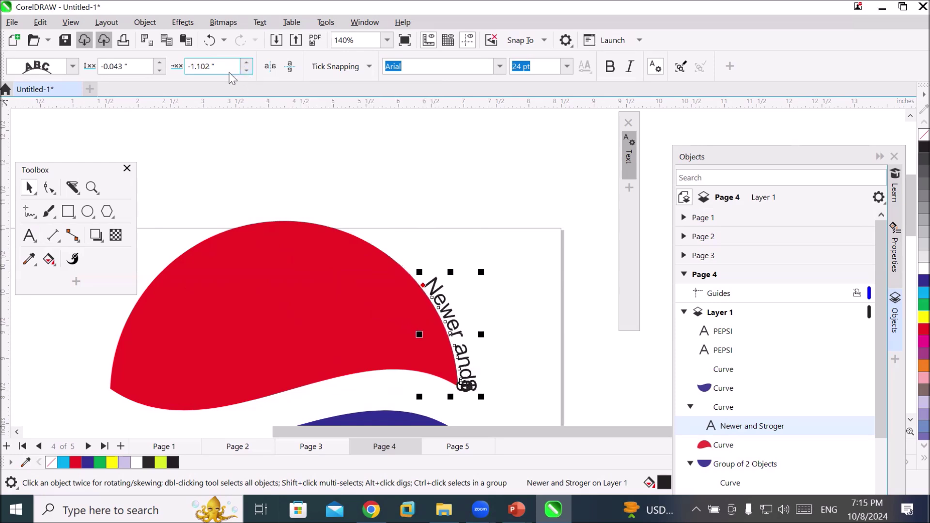
click(244, 71)
click(245, 71)
click(245, 71)
click(245, 70)
click(244, 70)
click(245, 63)
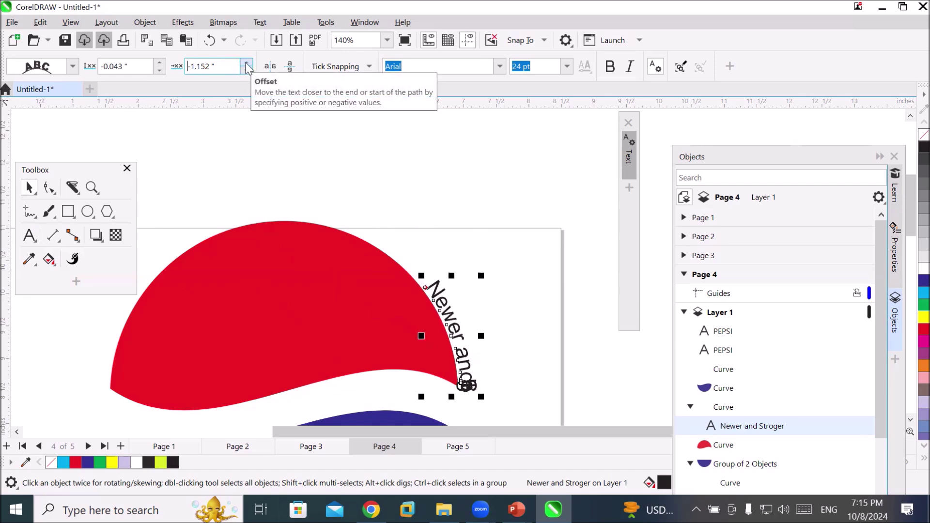
drag(246, 63, 247, 64)
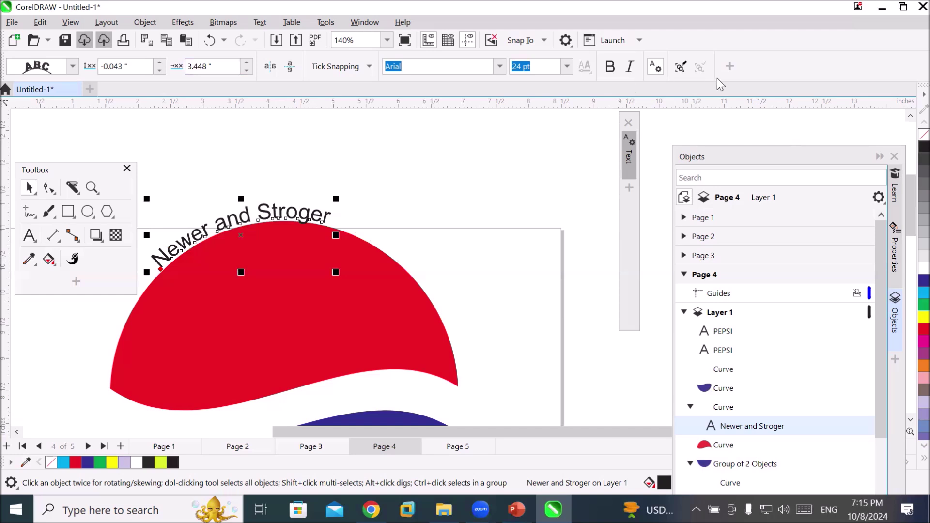
Change the curved text's font to Stoutface in the Text docker
click(631, 167)
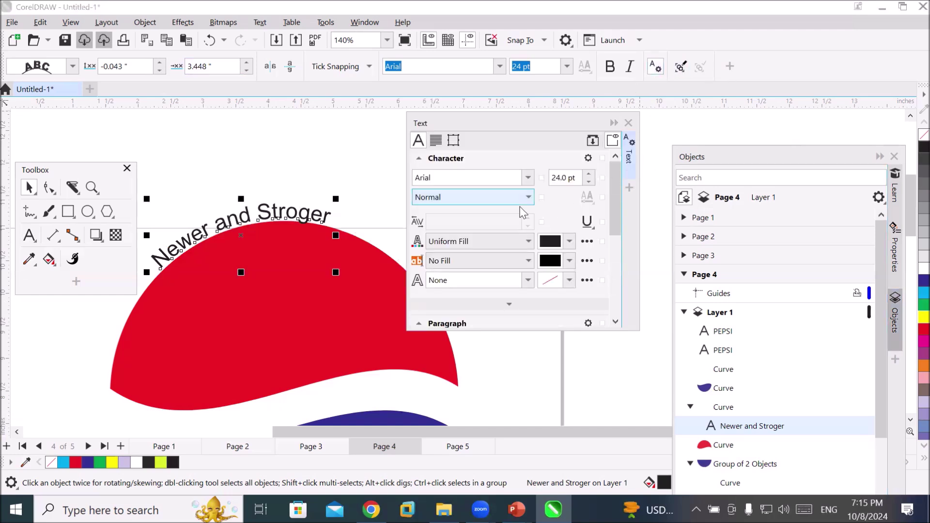
click(528, 178)
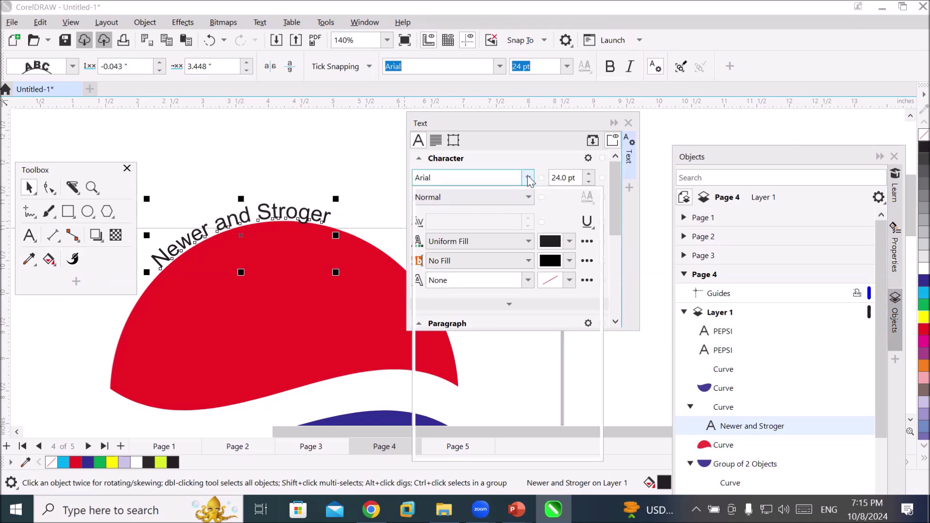
click(503, 219)
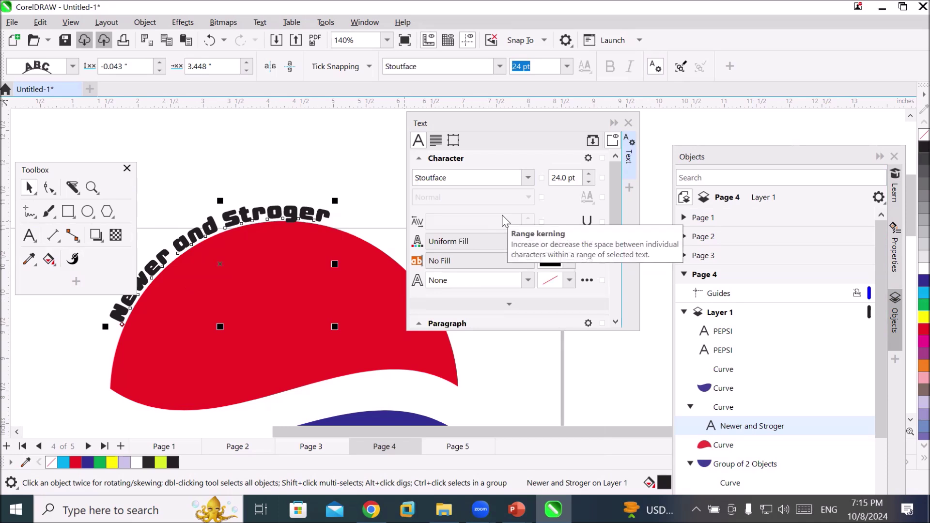
Select all the 'Newer and Stroger' text and raise character spacing to 145%
click(29, 236)
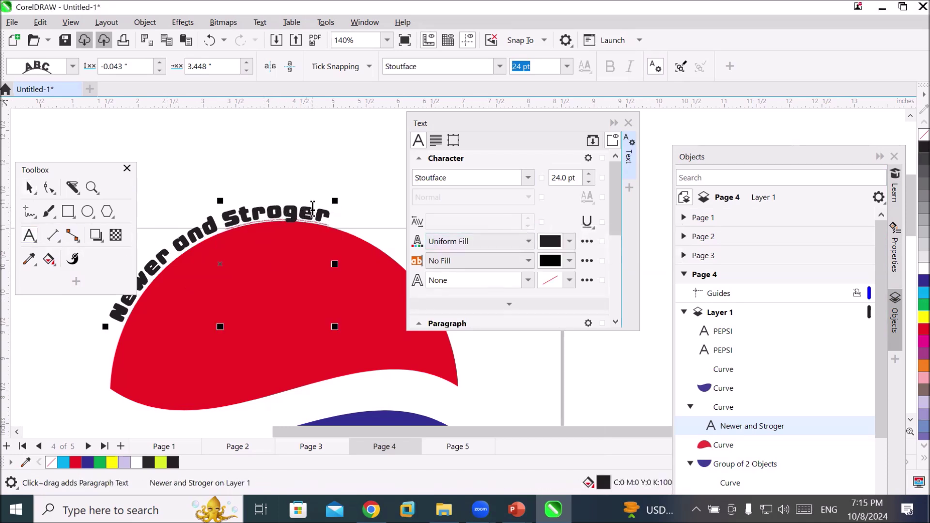
click(322, 214)
drag(290, 216, 240, 218)
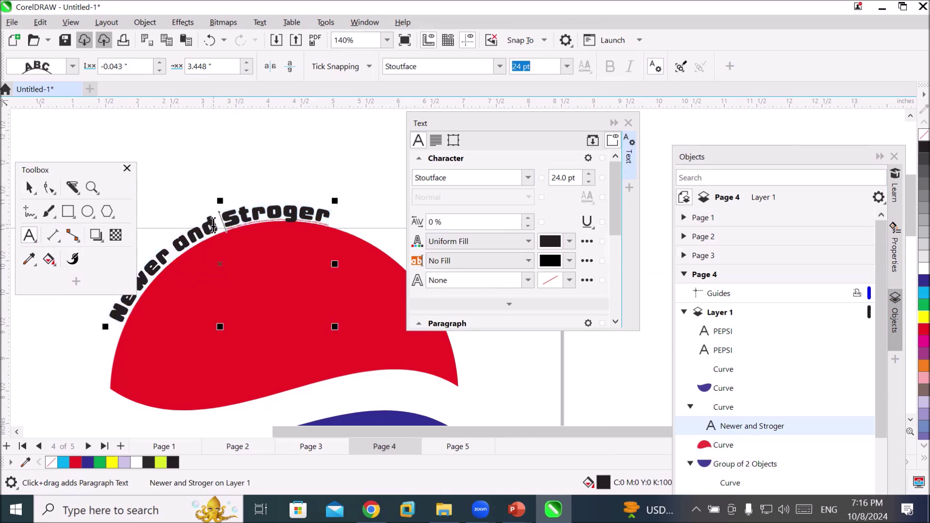
triple_click(209, 225)
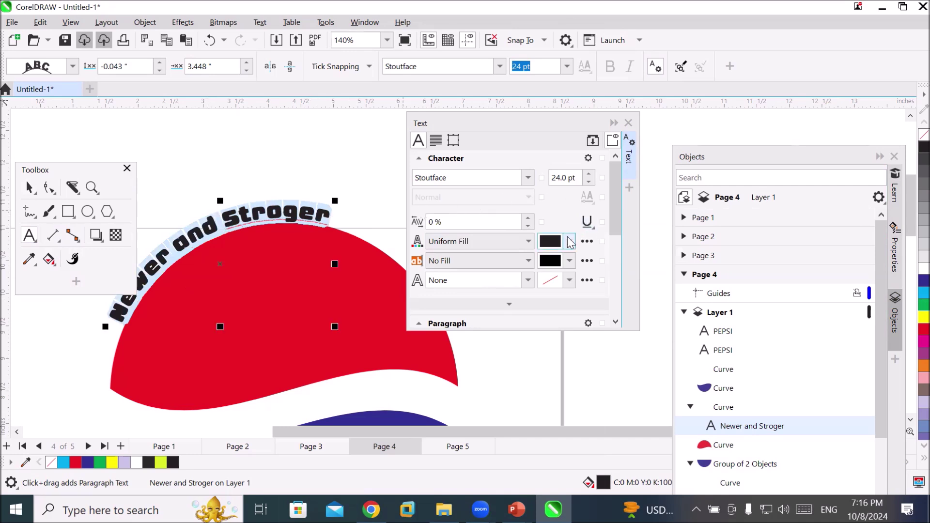
click(529, 219)
click(528, 219)
click(528, 219)
click(528, 219)
click(528, 219)
click(528, 219)
click(528, 219)
click(528, 219)
click(528, 219)
click(528, 219)
click(528, 219)
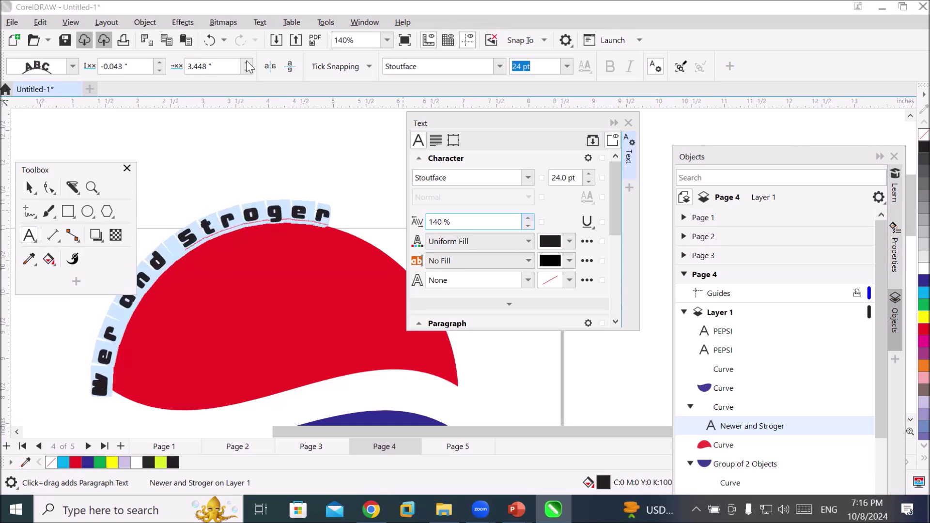
Shift the spaced text's Offset along the red arc, ending at -42.052"
click(247, 63)
click(247, 63)
click(247, 63)
click(247, 62)
click(247, 62)
click(247, 63)
click(247, 63)
click(247, 70)
click(247, 71)
click(247, 71)
click(247, 70)
click(247, 71)
click(247, 71)
click(247, 71)
click(247, 71)
click(247, 70)
click(247, 71)
click(247, 70)
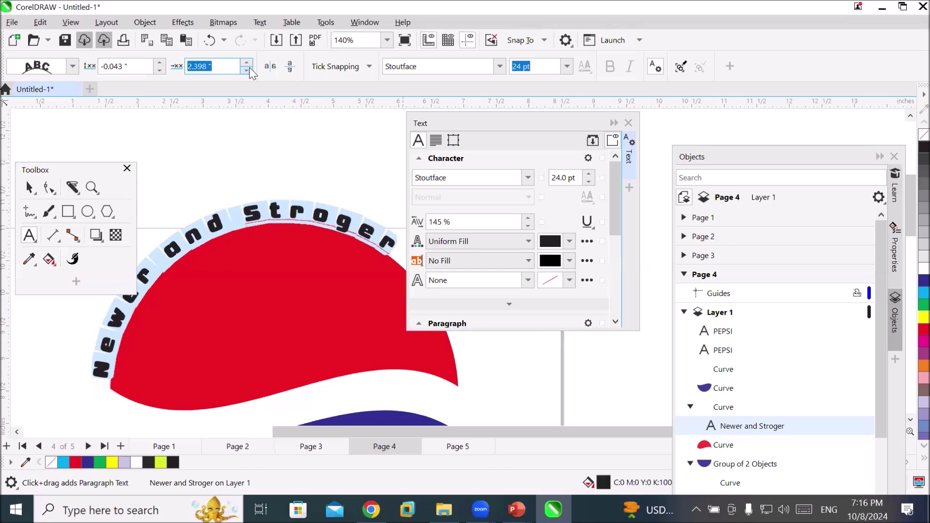
click(247, 71)
click(248, 71)
click(247, 71)
click(247, 71)
click(247, 70)
click(247, 70)
drag(250, 68, 502, 228)
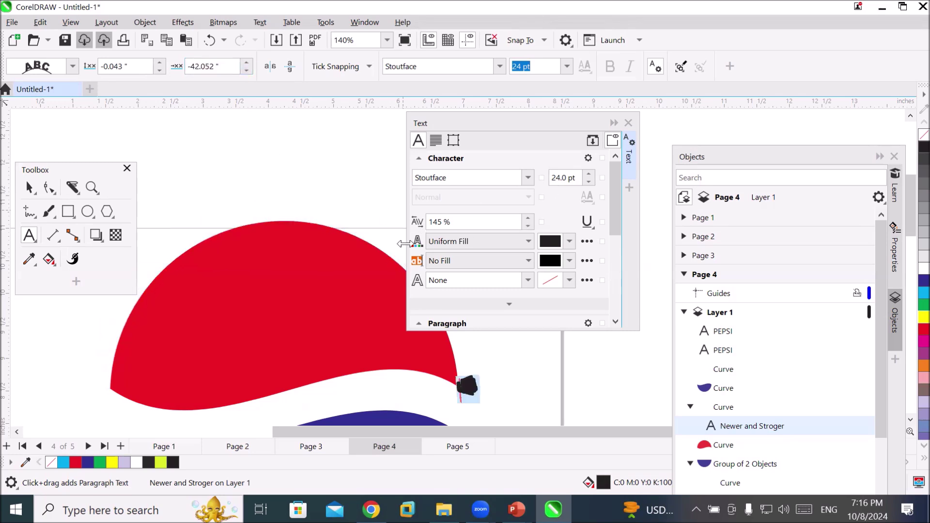
Undo the runaway offset shifts and raise the text slightly off the red arc
key(ctrl+z)
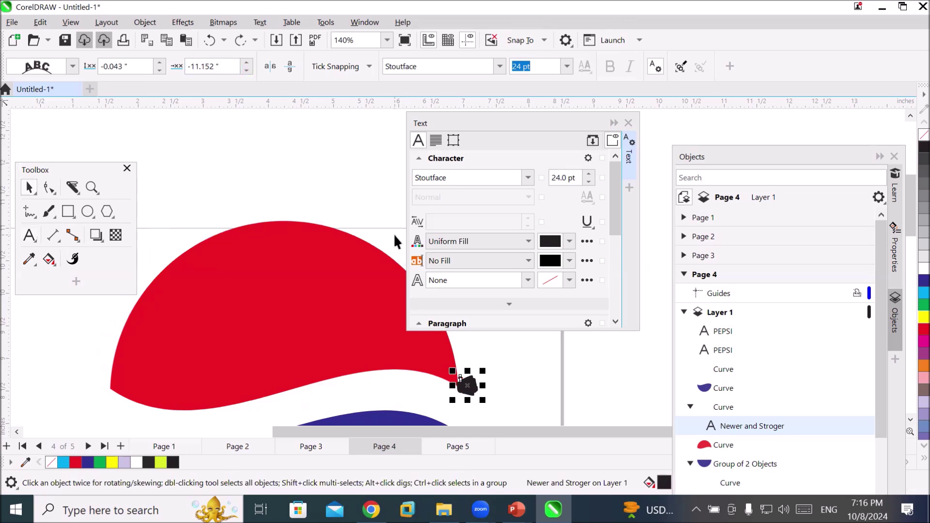
key(ctrl+z)
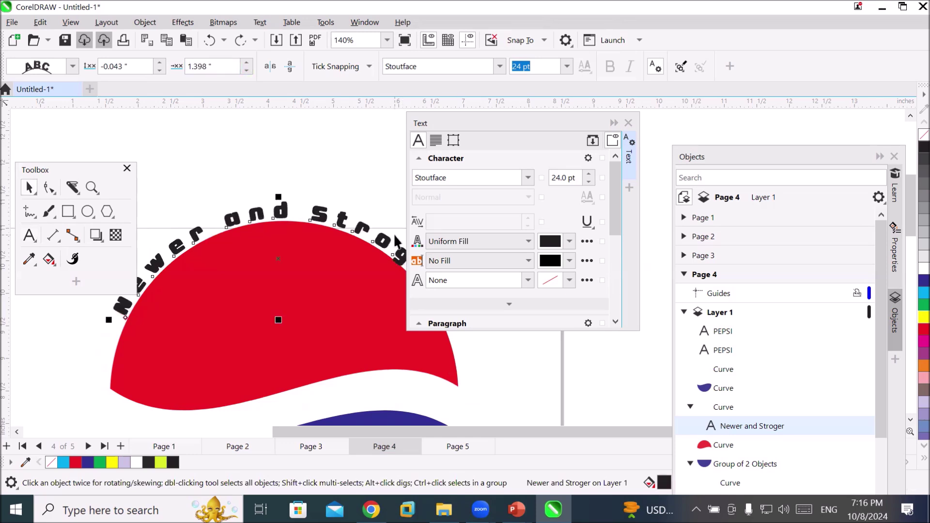
click(161, 63)
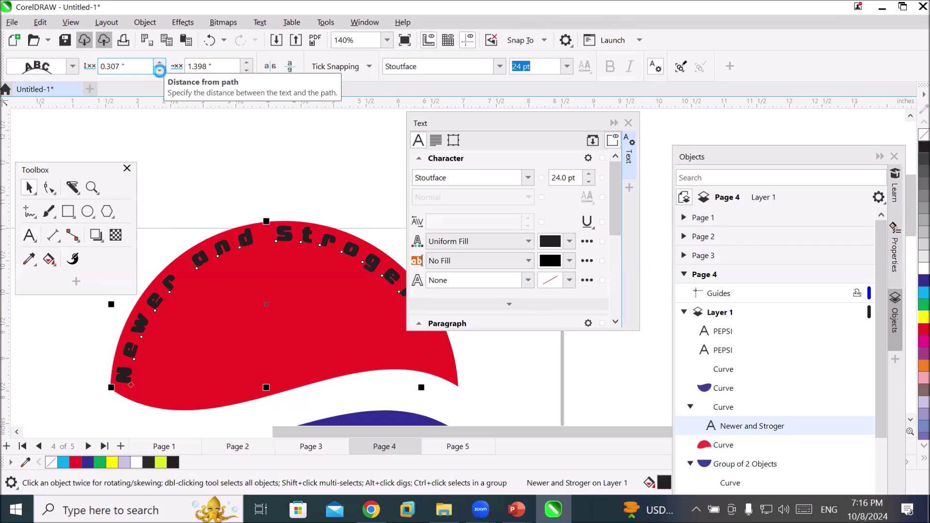
click(159, 70)
click(160, 71)
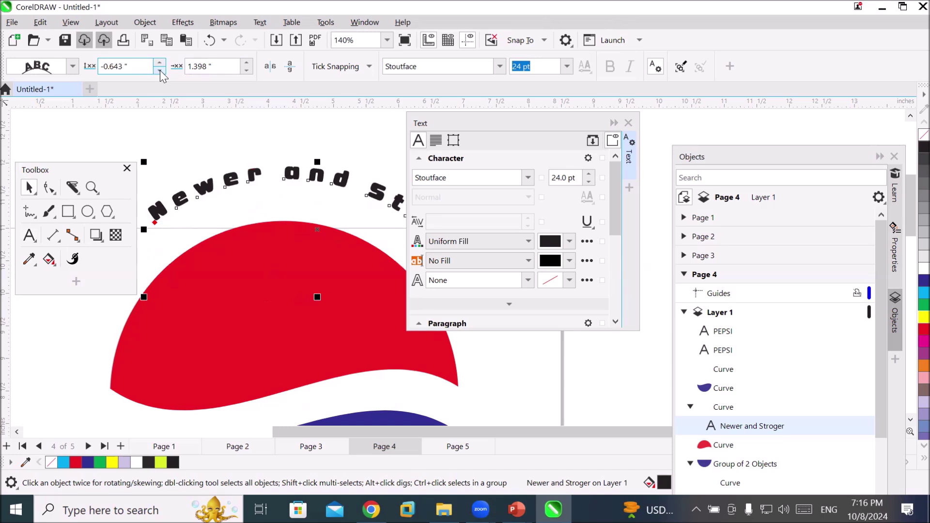
Fine-tune the path text to offset 1.898" and distance -0.043", then move the Toolbox aside
click(247, 71)
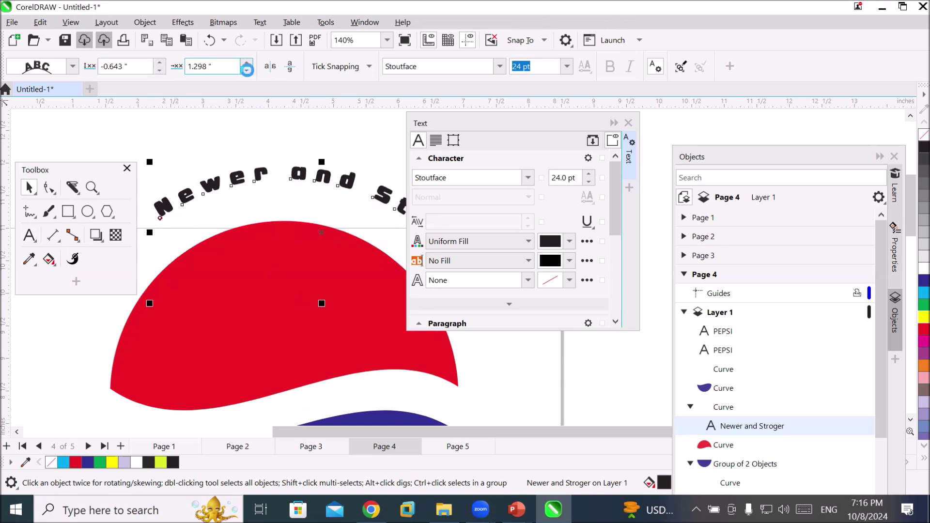
click(244, 62)
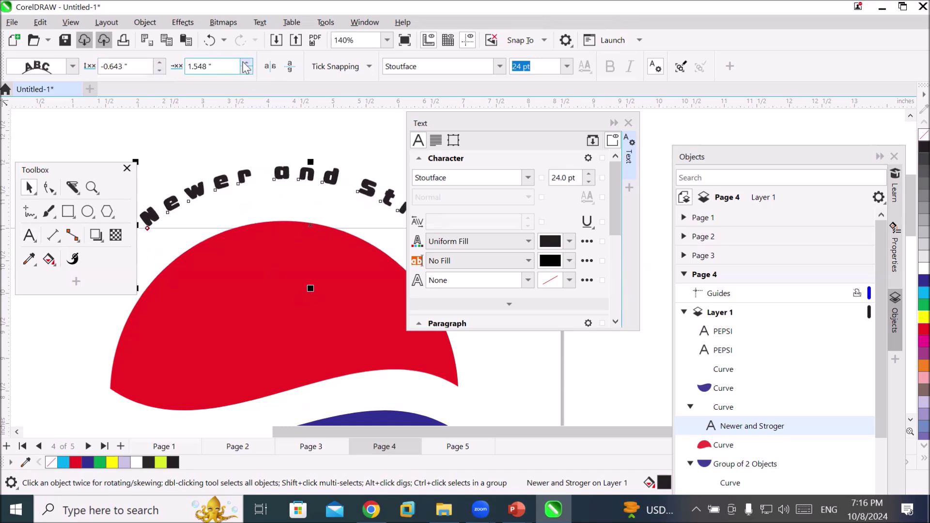
click(246, 62)
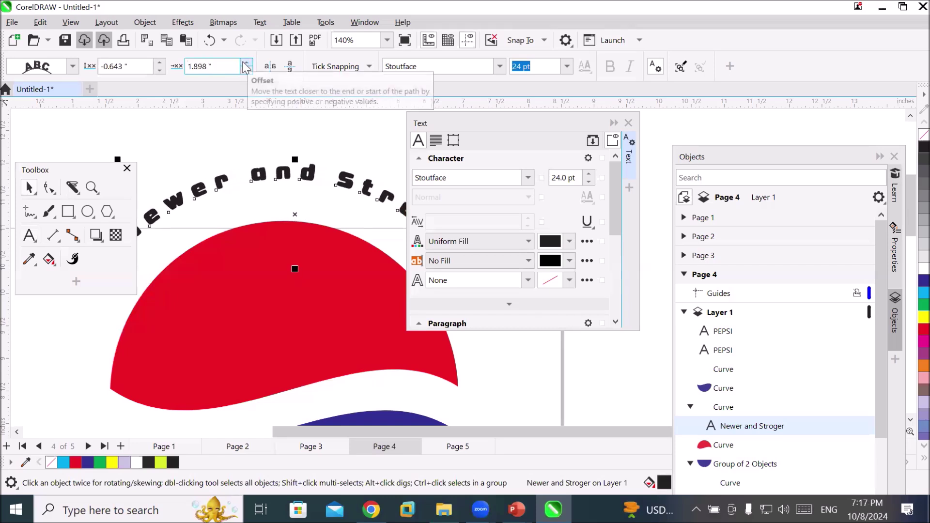
click(160, 71)
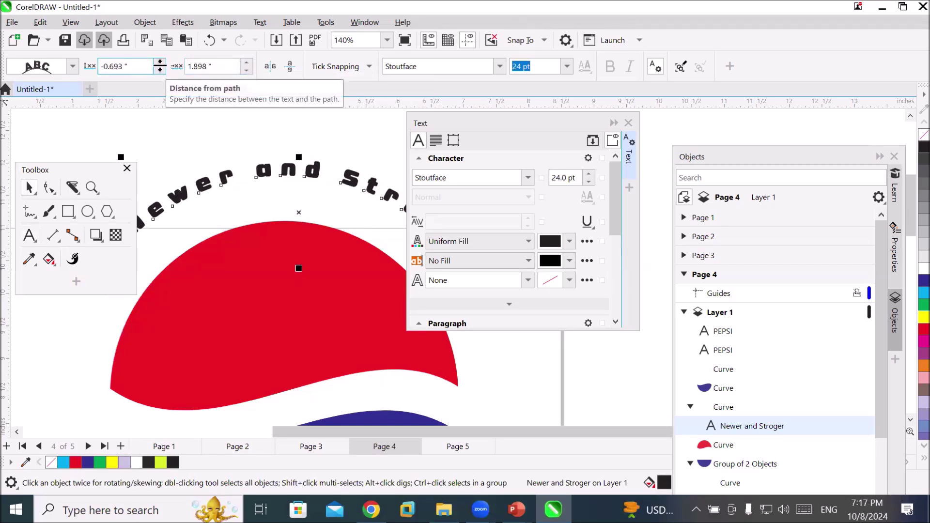
click(160, 64)
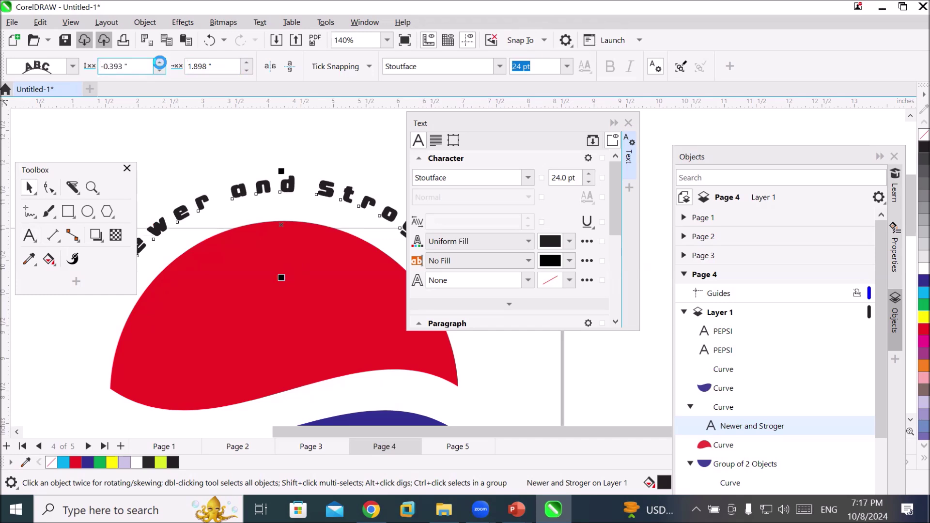
click(160, 64)
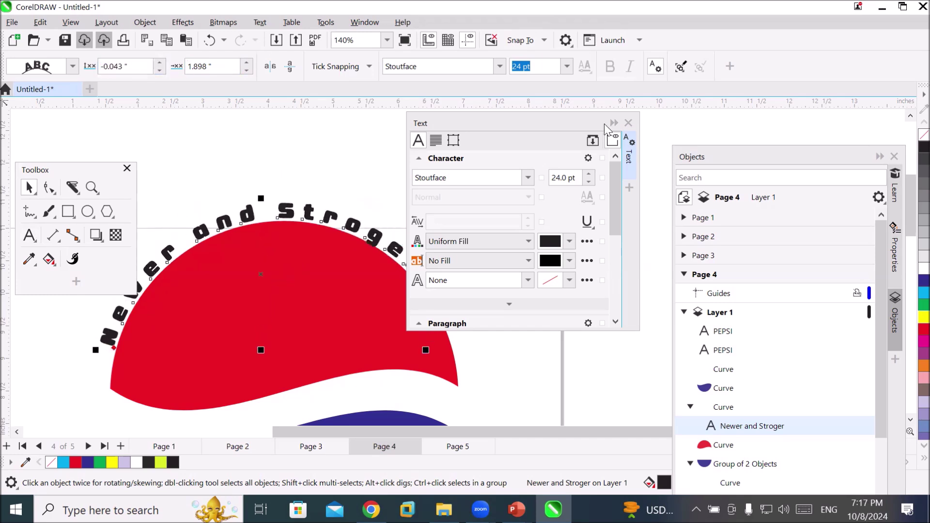
drag(81, 170, 89, 132)
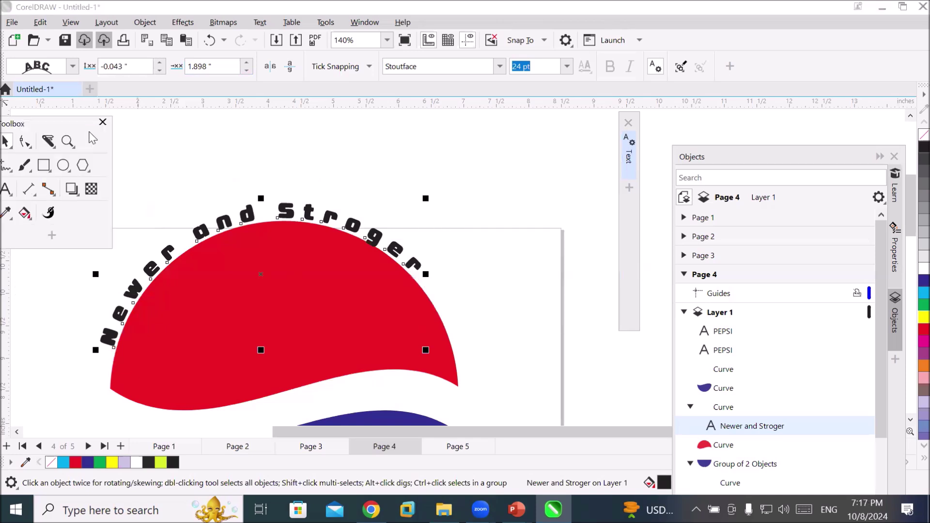
Deselect the arched text and drag the floating Toolbox within reach
click(556, 269)
scroll(546, 365, down, 3)
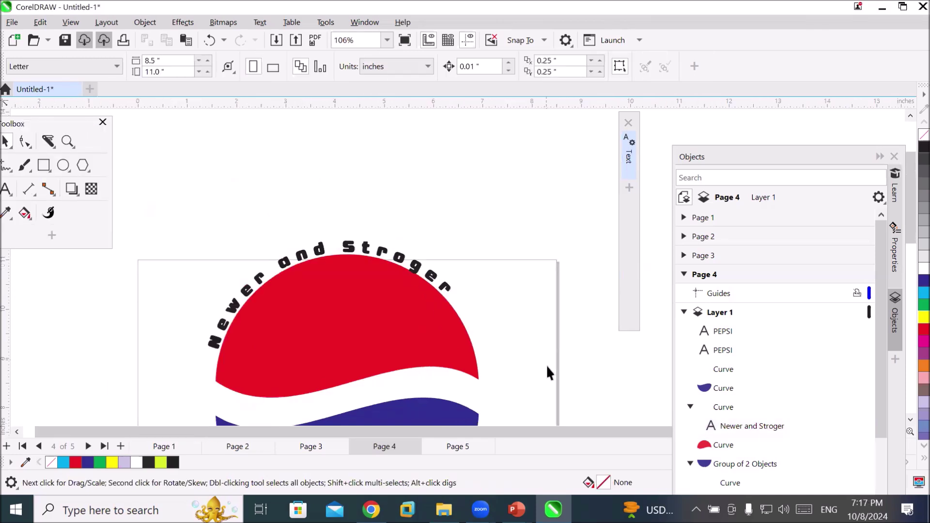
scroll(569, 385, down, 2)
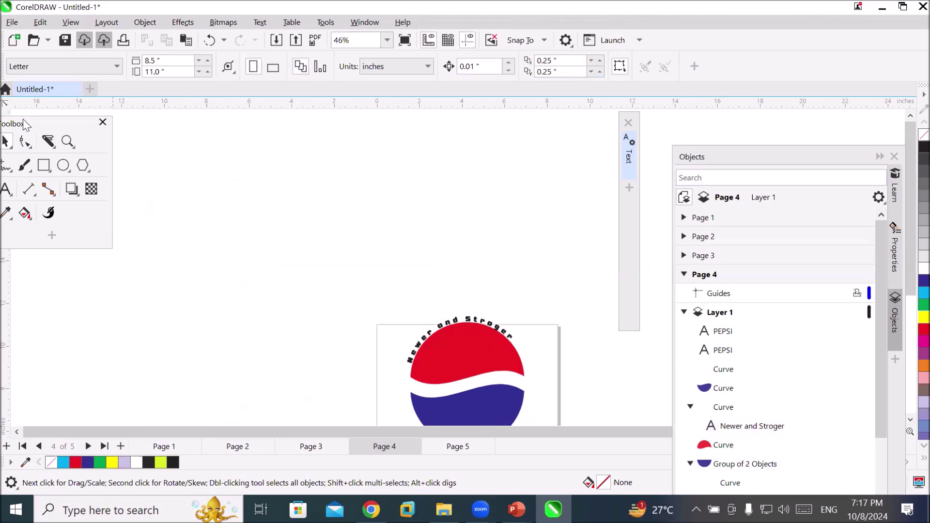
drag(22, 118, 140, 151)
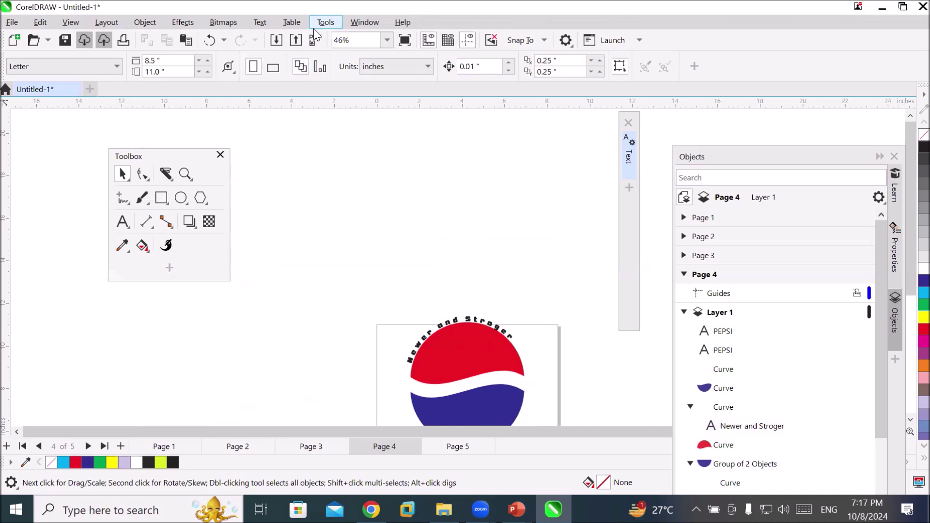
Zoom to the whole page and delete the spare blue half-circle lying off the page
click(386, 41)
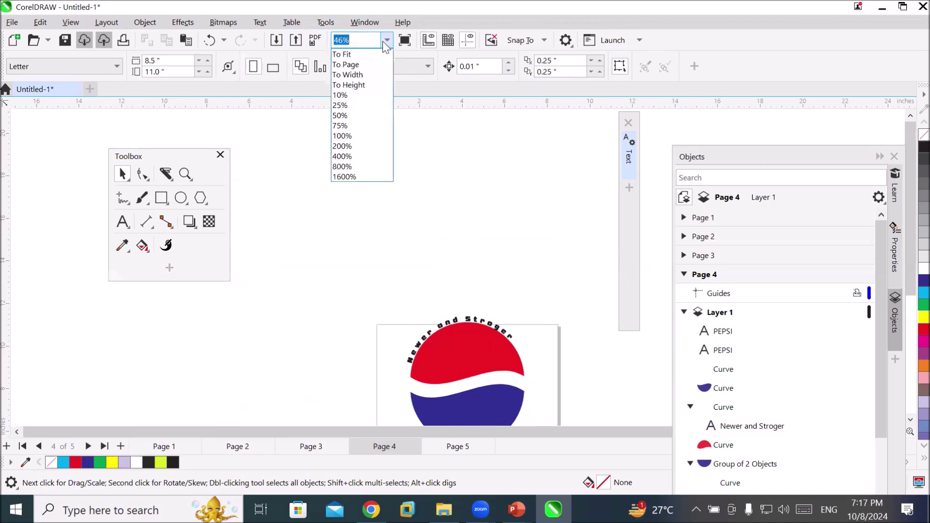
click(369, 68)
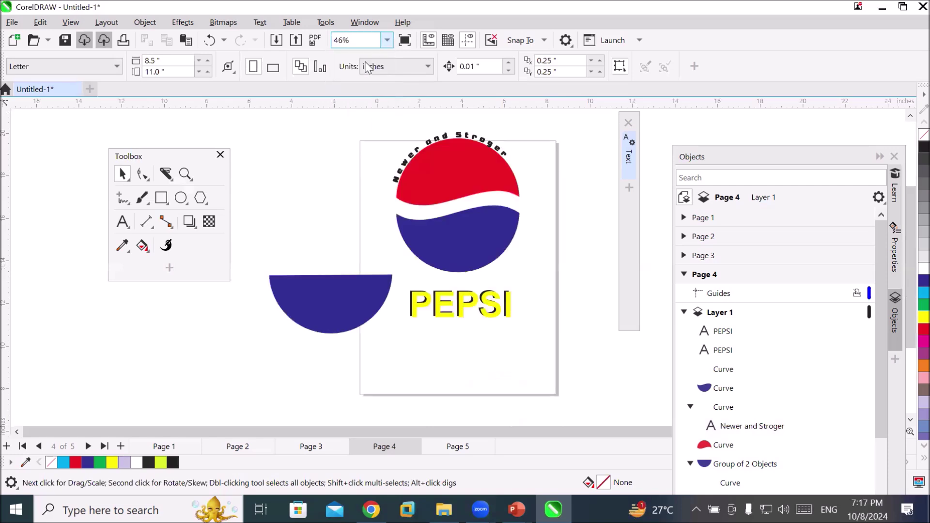
click(369, 67)
click(306, 155)
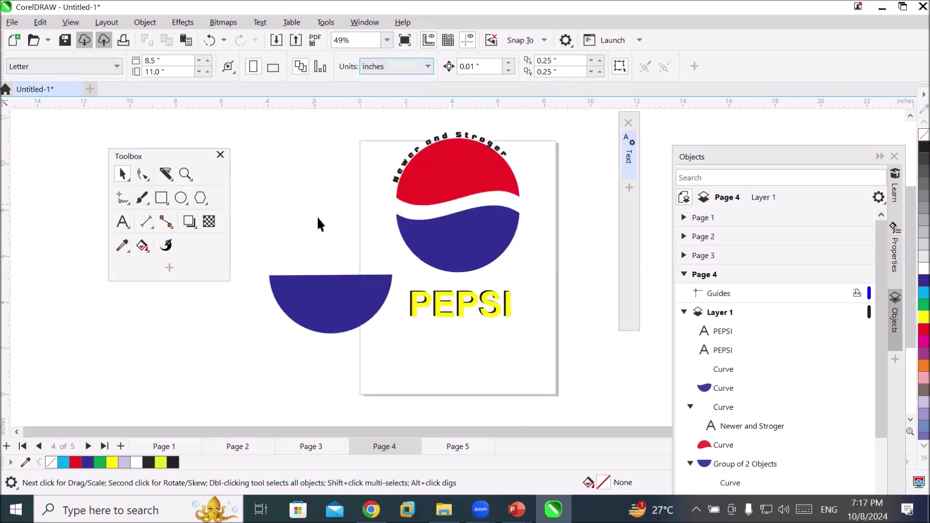
drag(229, 374, 266, 353)
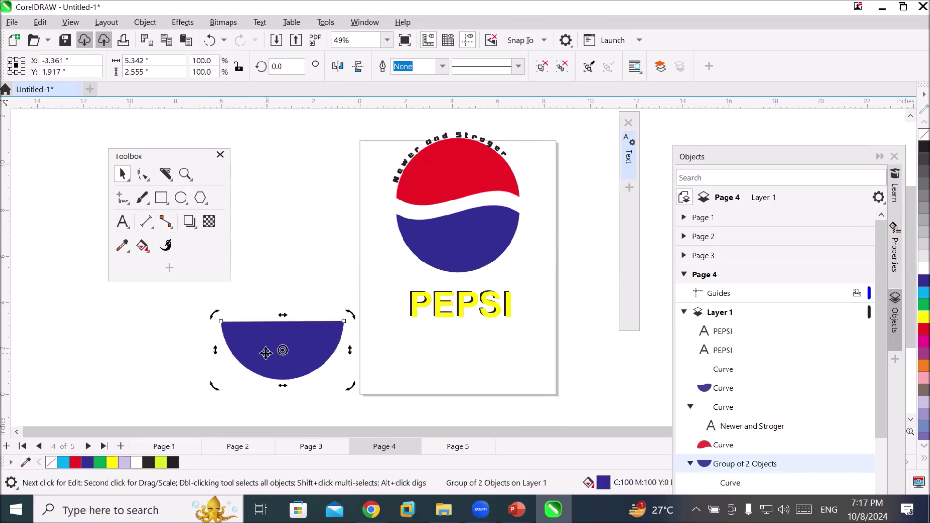
key(Delete)
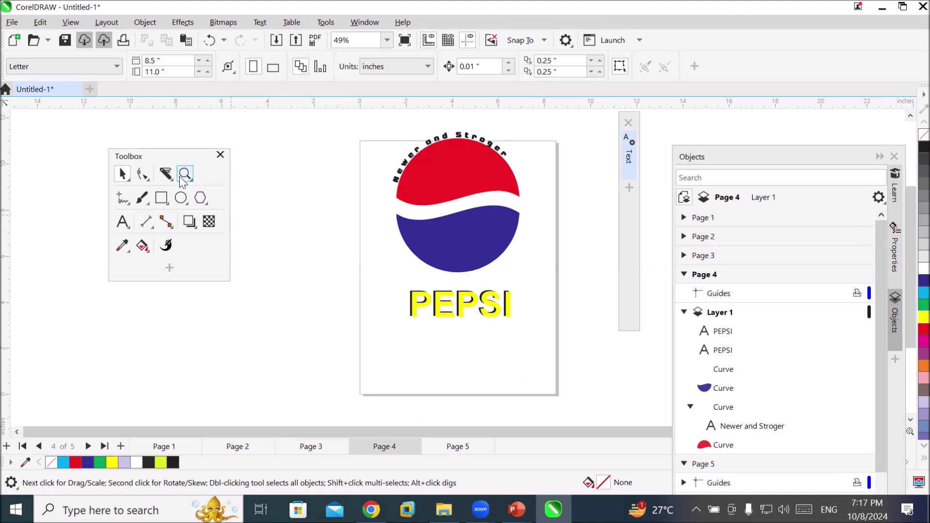
Choose the Knife tool from the Crop flyout
click(163, 177)
click(163, 172)
click(164, 171)
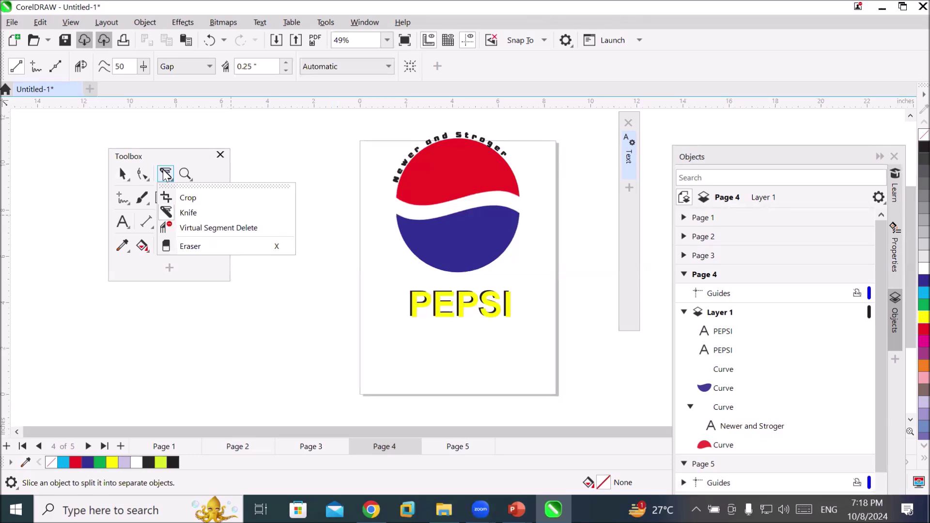
mouse_move(185, 176)
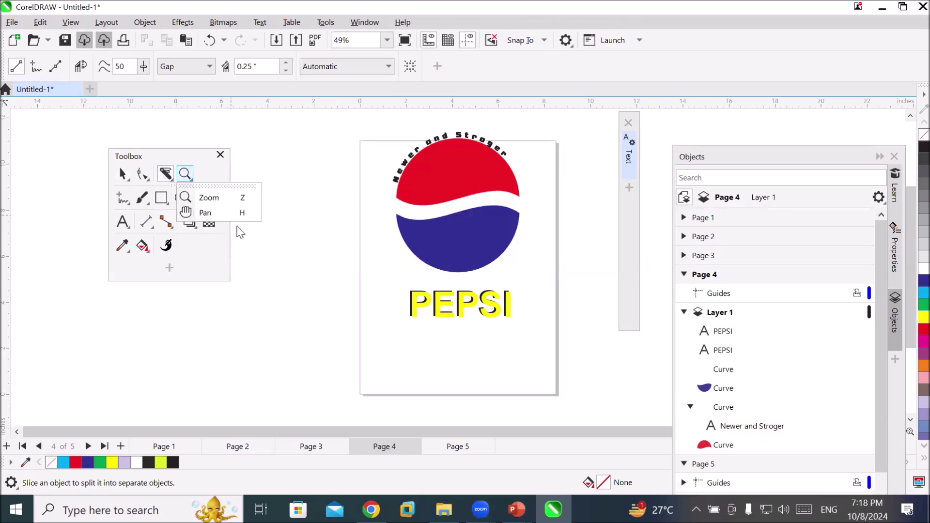
Add page 6 after page 5 and draw a tall yellow-filled ellipse on it
click(446, 448)
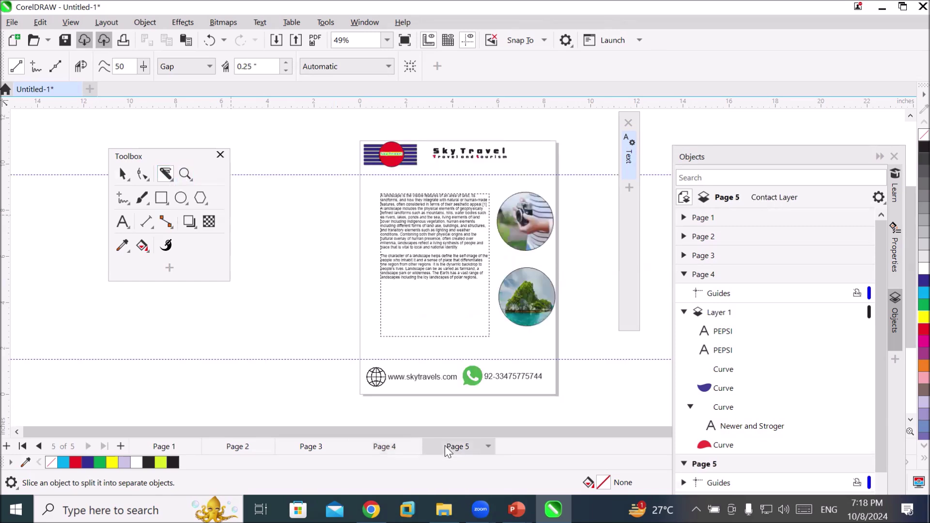
click(121, 446)
scroll(608, 201, up, 2)
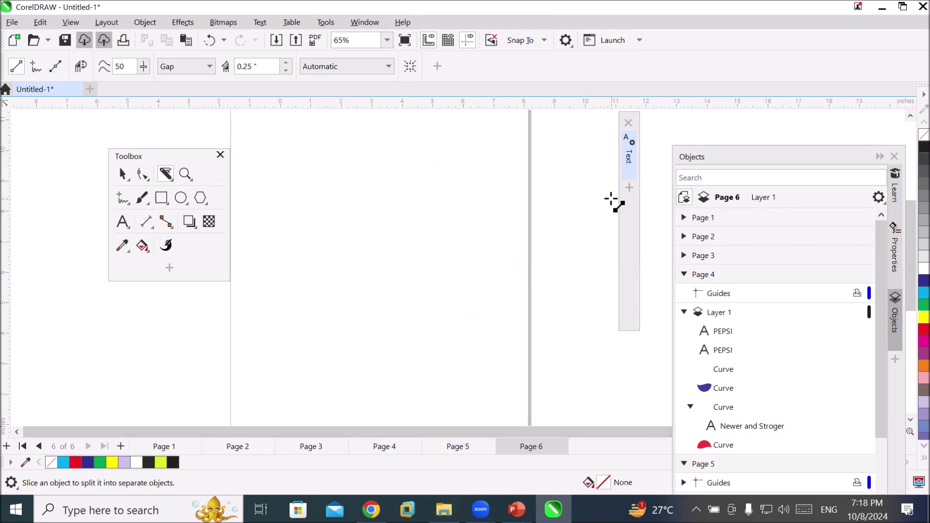
click(181, 198)
drag(297, 173, 439, 375)
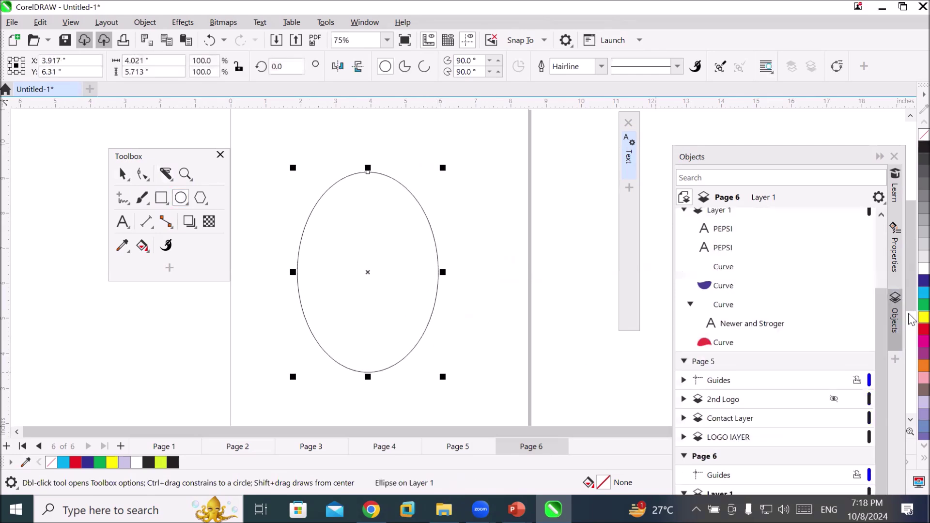
click(924, 318)
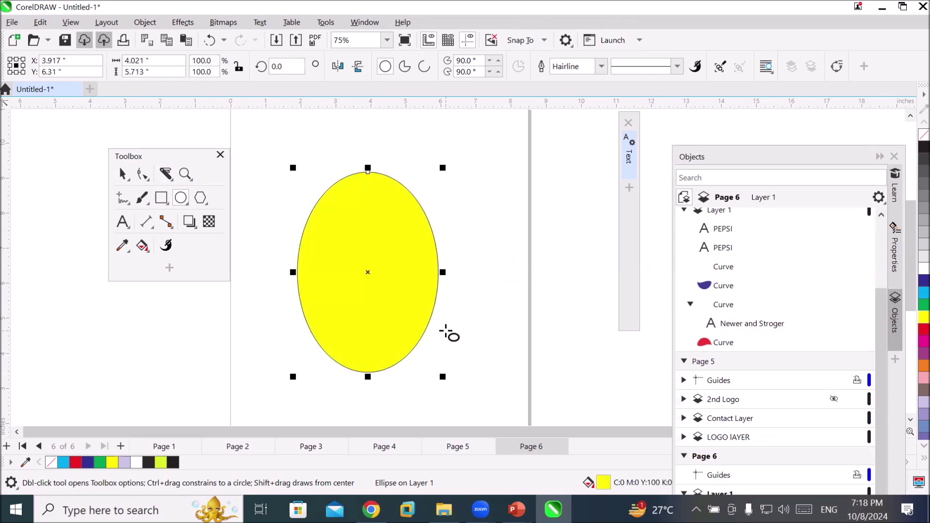
Slice the ellipse into three bands with two freehand Knife cuts across its upper and lower parts
click(165, 175)
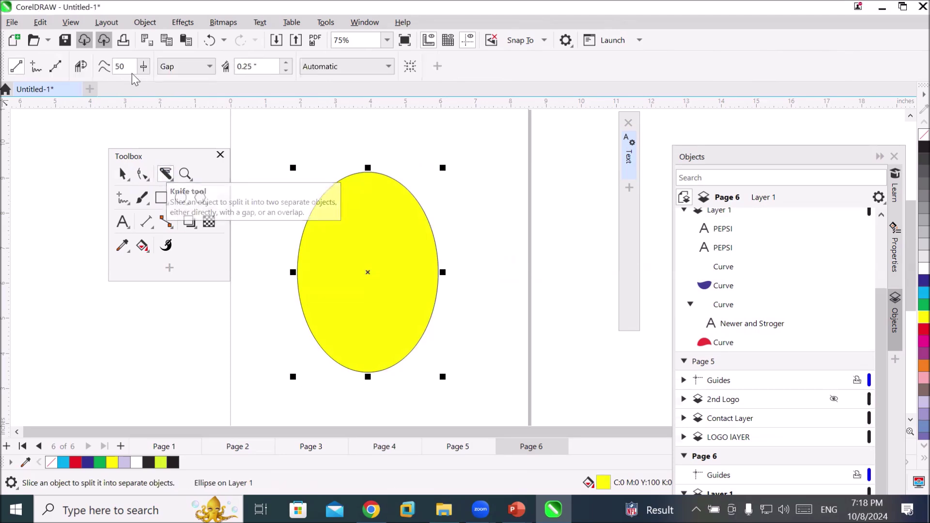
click(35, 71)
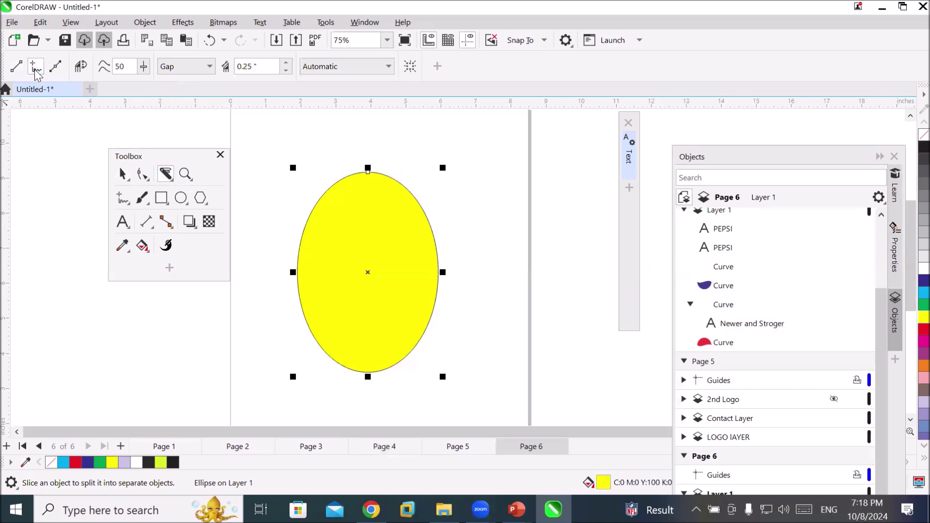
mouse_move(263, 231)
mouse_down()
mouse_move(285, 210)
mouse_move(347, 244)
mouse_move(372, 226)
mouse_move(399, 248)
mouse_move(450, 223)
mouse_move(485, 244)
mouse_up()
mouse_move(280, 328)
mouse_down()
mouse_move(450, 336)
mouse_move(504, 412)
mouse_up()
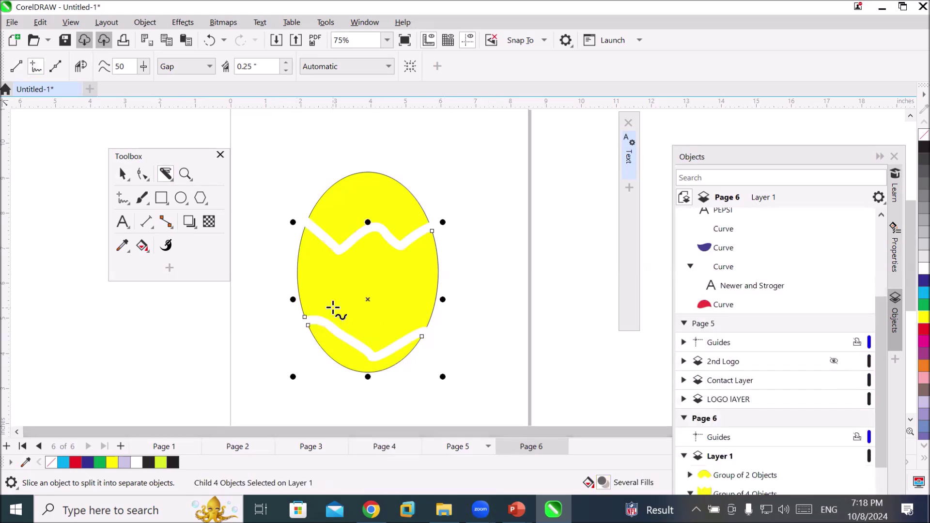
key(ctrl+z)
key(ctrl+z)
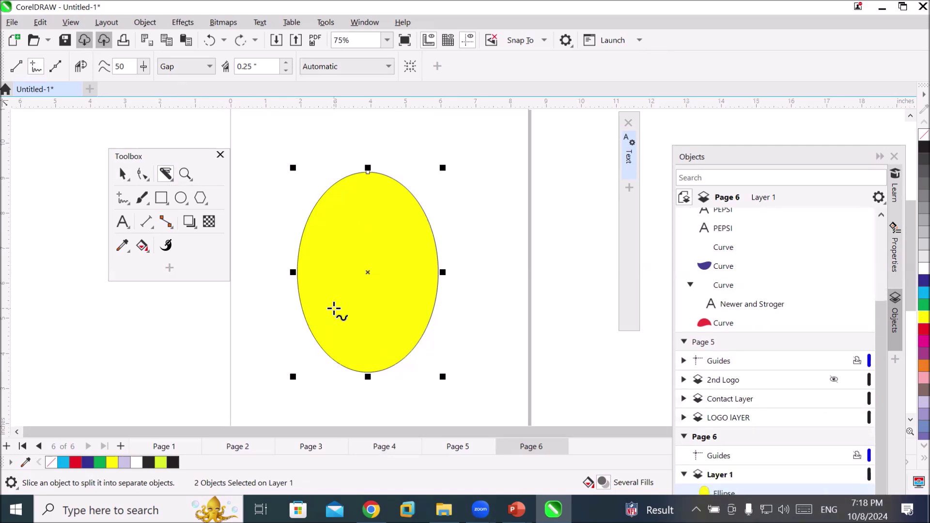
drag(296, 223, 445, 242)
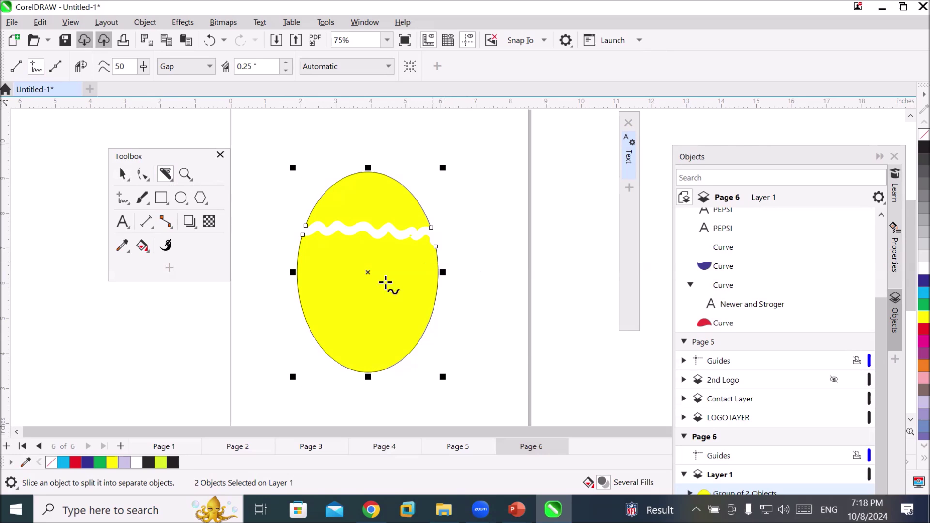
mouse_move(289, 324)
mouse_down()
mouse_move(303, 311)
mouse_move(415, 318)
mouse_move(453, 306)
mouse_up()
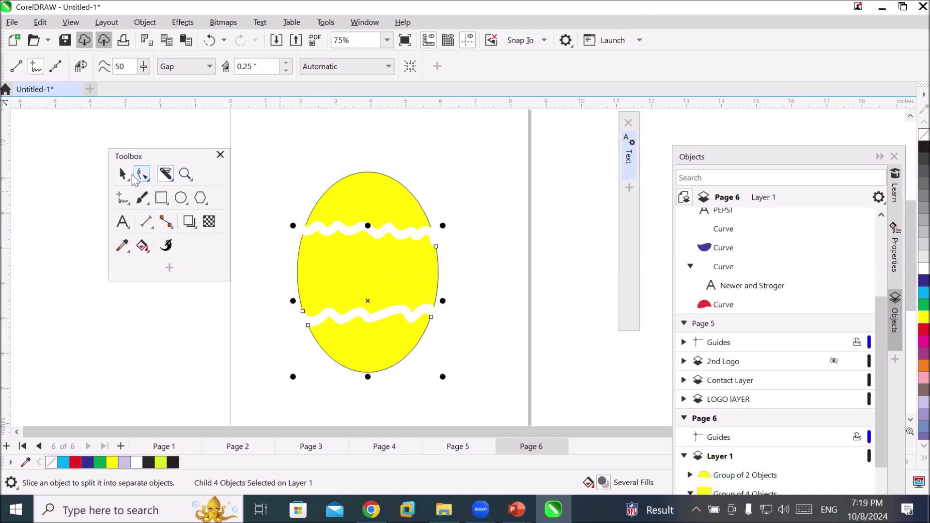
key(space)
double_click(396, 194)
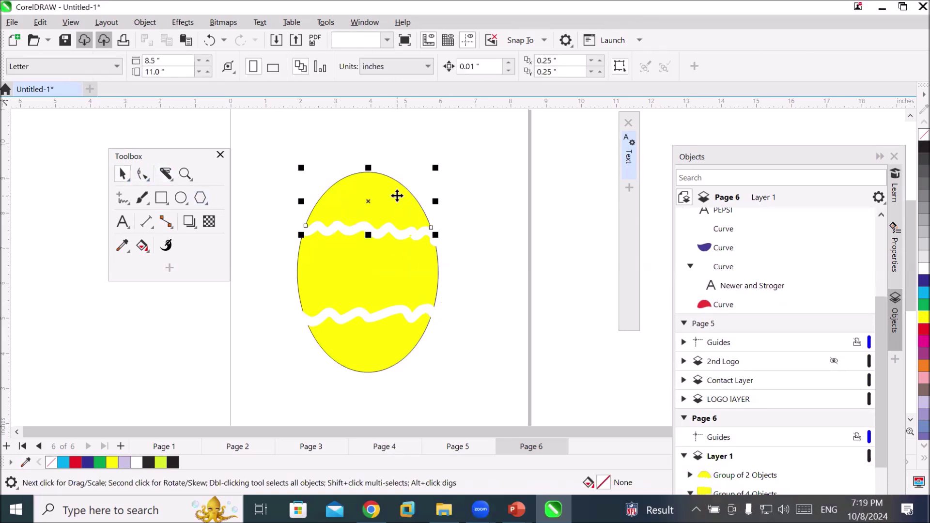
double_click(490, 338)
click(500, 334)
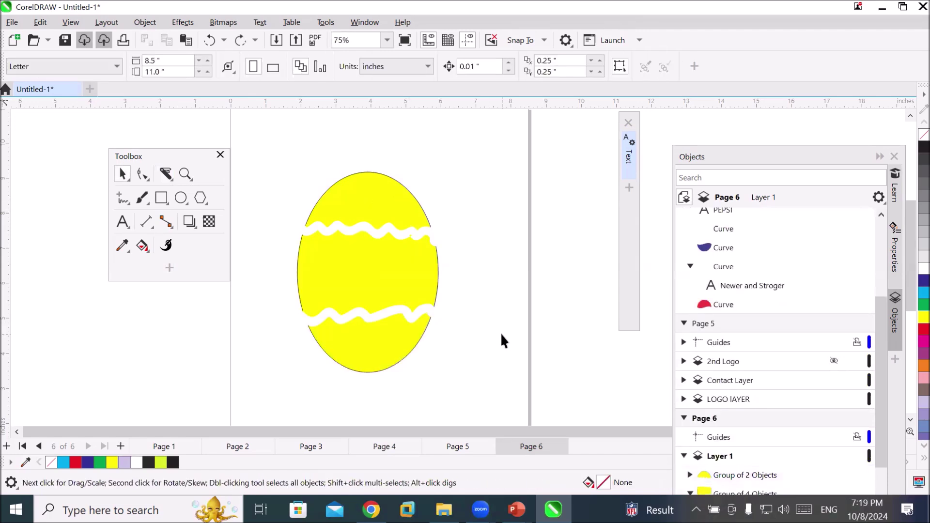
click(372, 206)
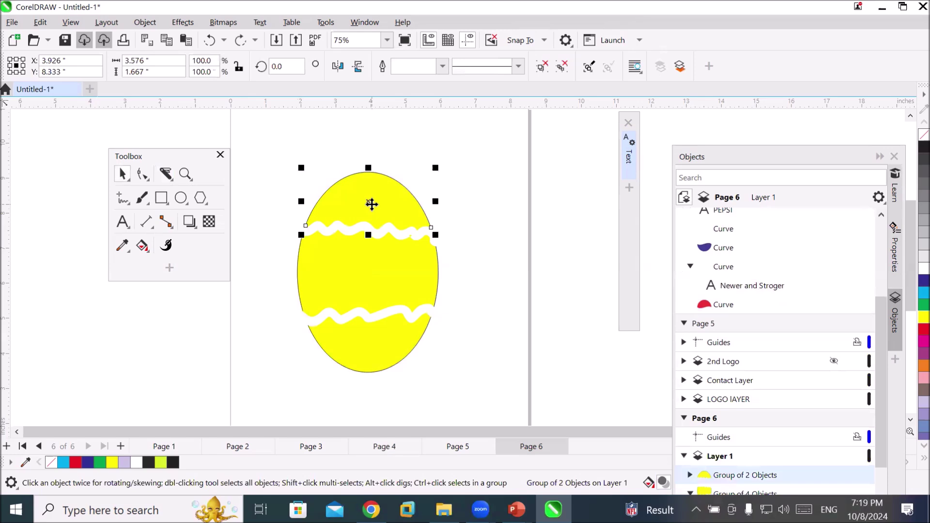
drag(372, 204, 371, 178)
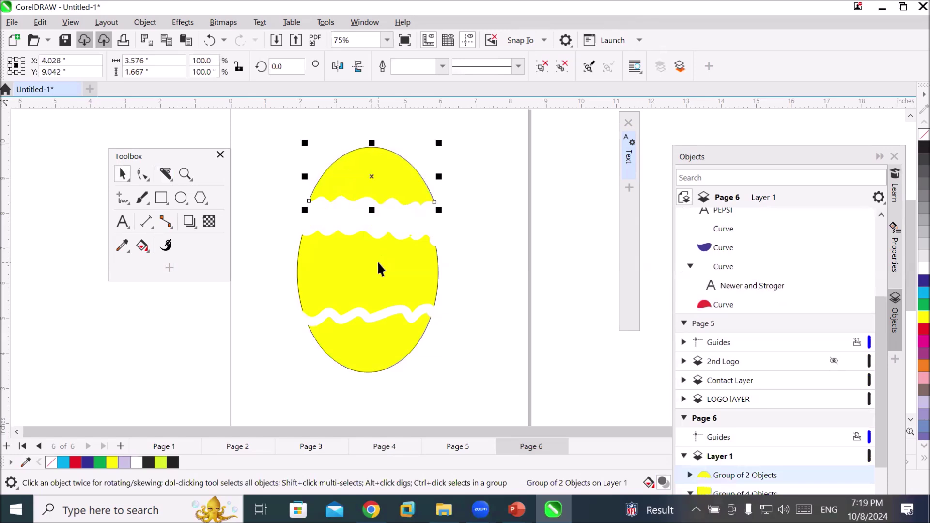
click(382, 252)
drag(382, 249, 377, 354)
click(408, 379)
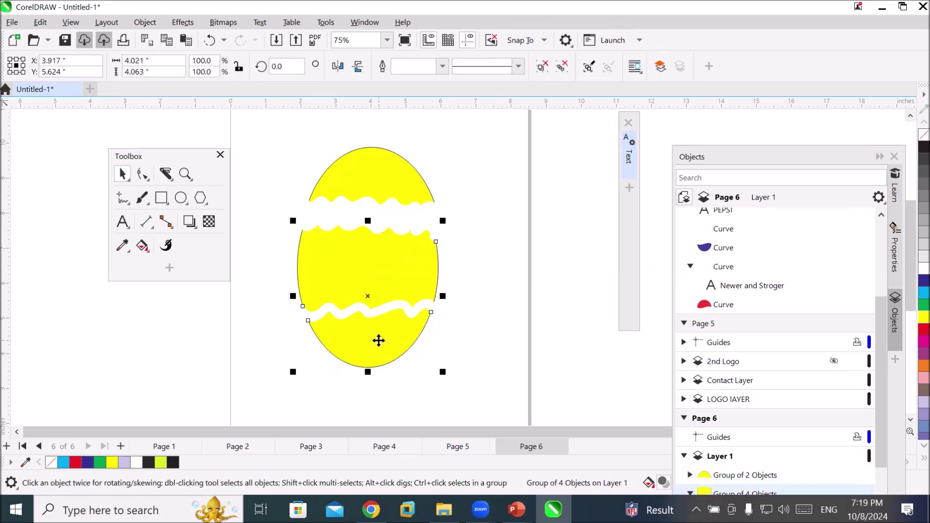
right_click(379, 341)
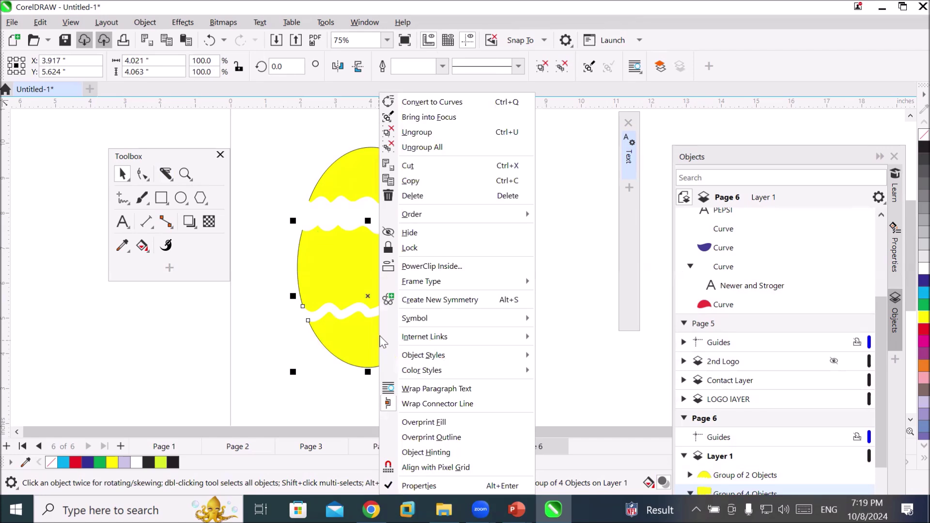
click(417, 132)
click(523, 307)
drag(386, 347, 391, 364)
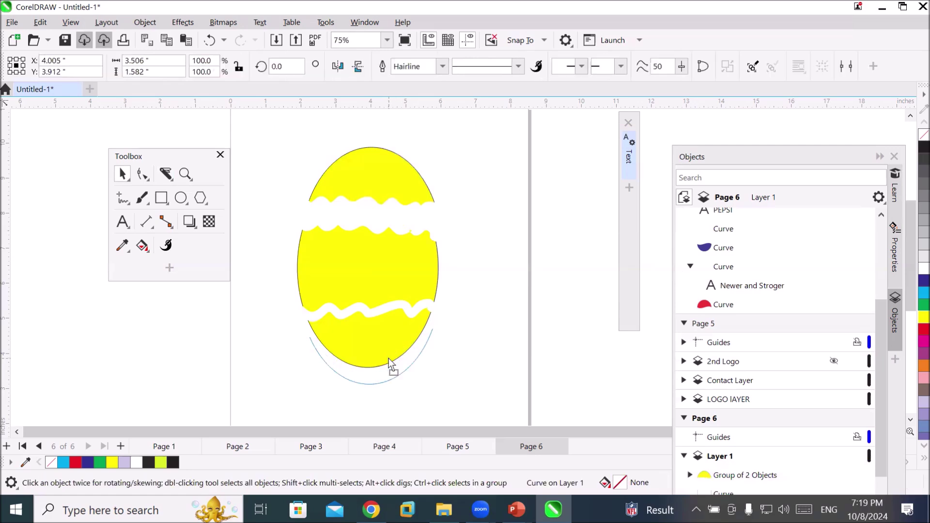
key(ctrl+z)
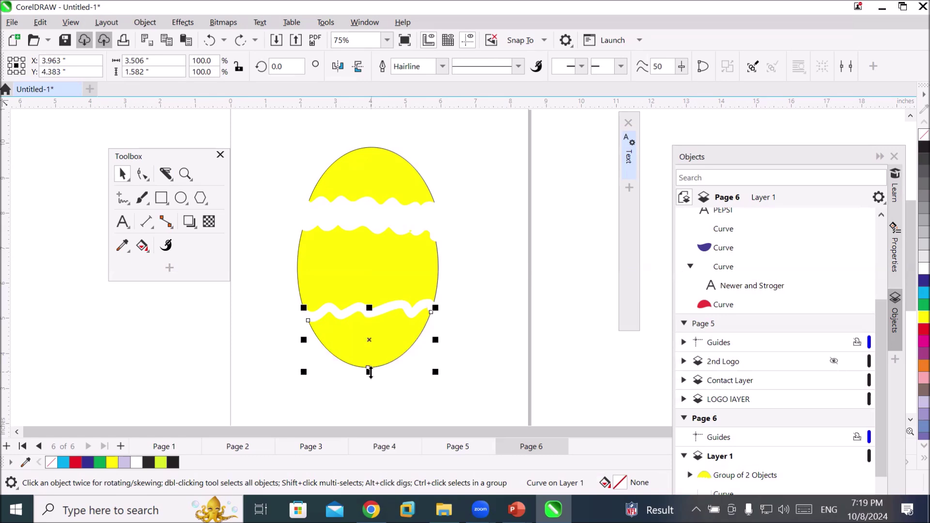
drag(365, 374, 372, 393)
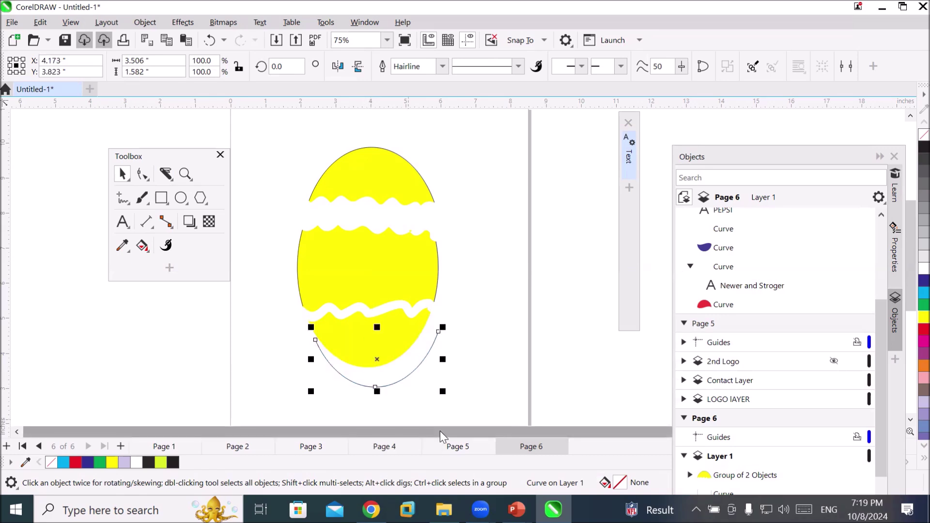
click(446, 392)
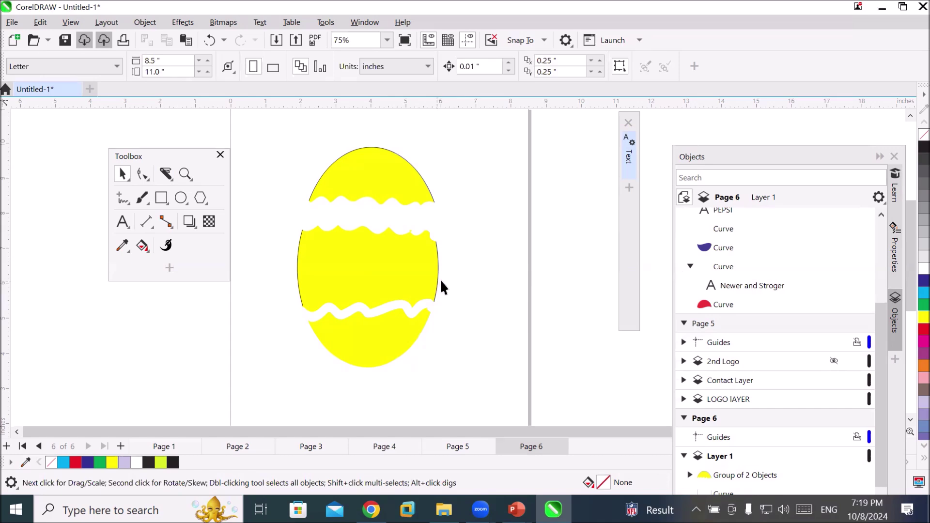
drag(440, 280, 455, 281)
key(Escape)
click(415, 170)
key(Delete)
click(466, 238)
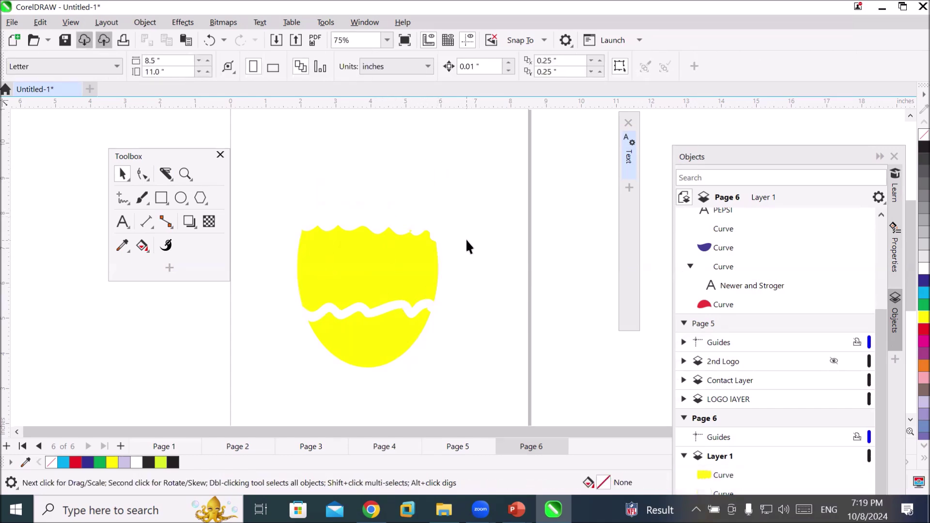
key(ctrl+z)
Ungroup the top cap and delete its black outline curve
click(359, 183)
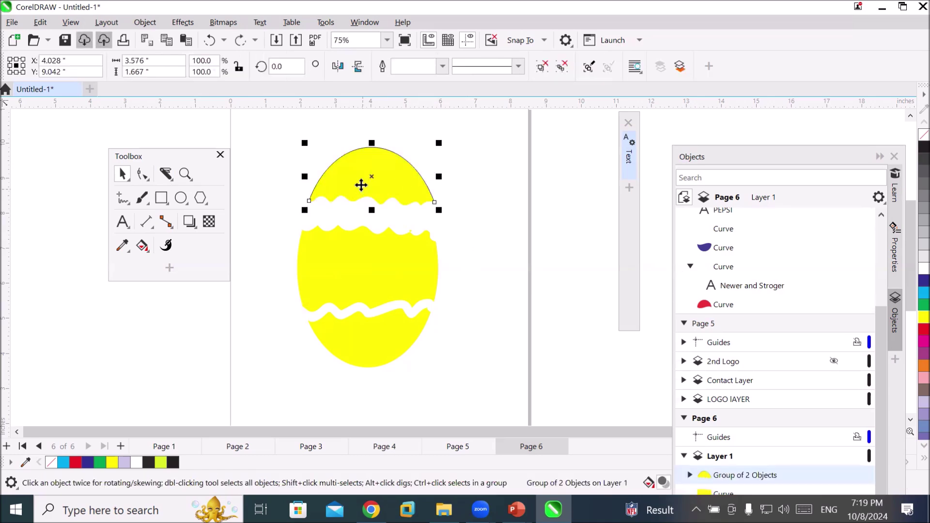
scroll(369, 158, up, 2)
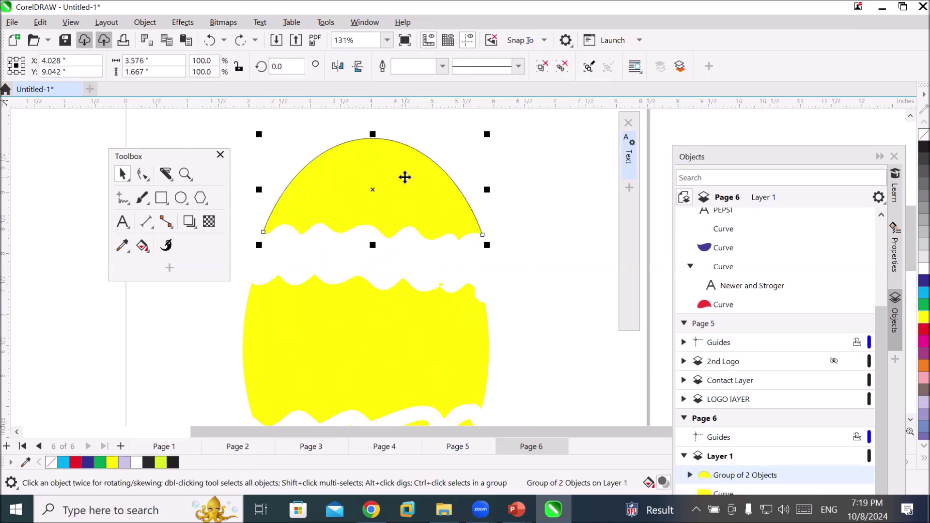
right_click(406, 180)
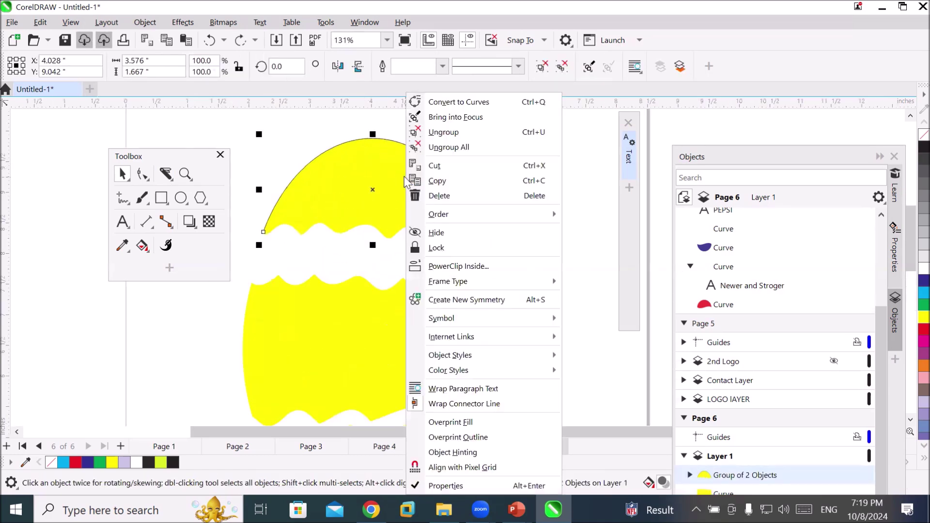
click(490, 136)
click(472, 211)
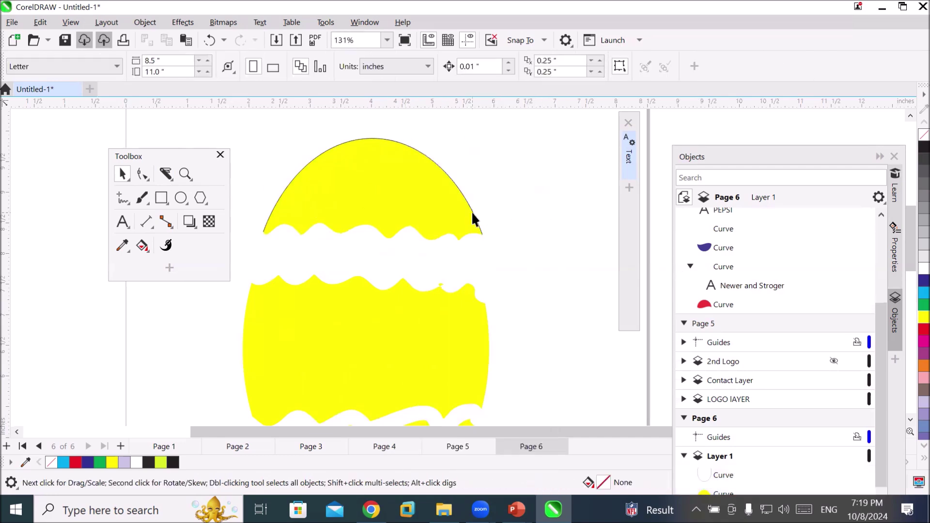
drag(472, 211, 500, 193)
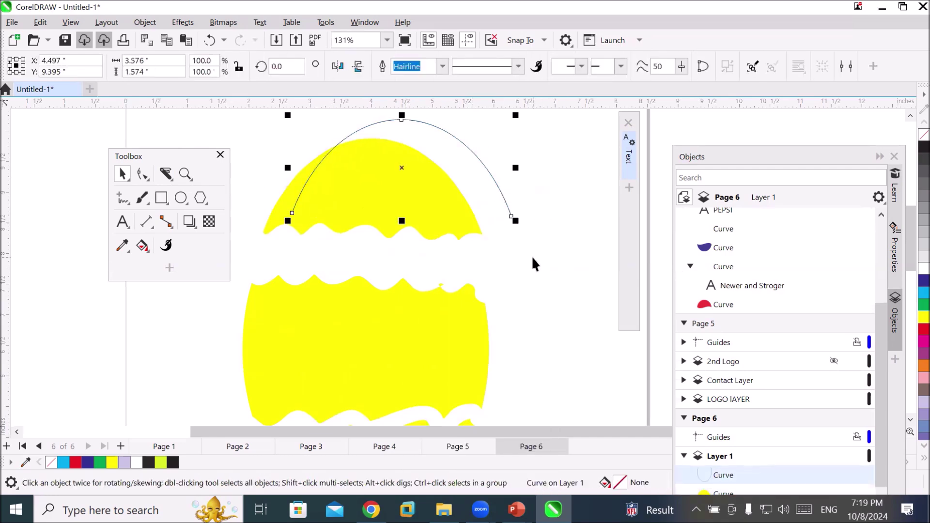
key(Delete)
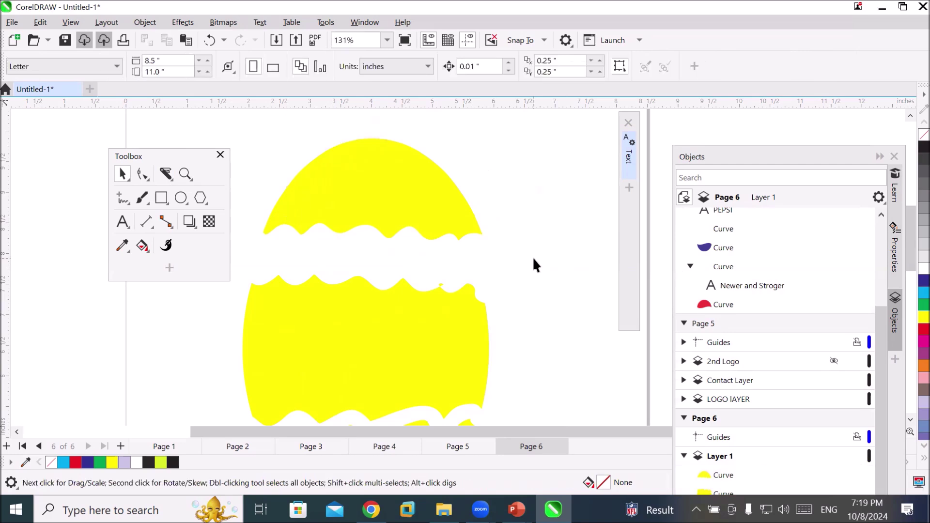
Select the yellow top cap to check it is outline-free, then deselect it
scroll(480, 264, down, 3)
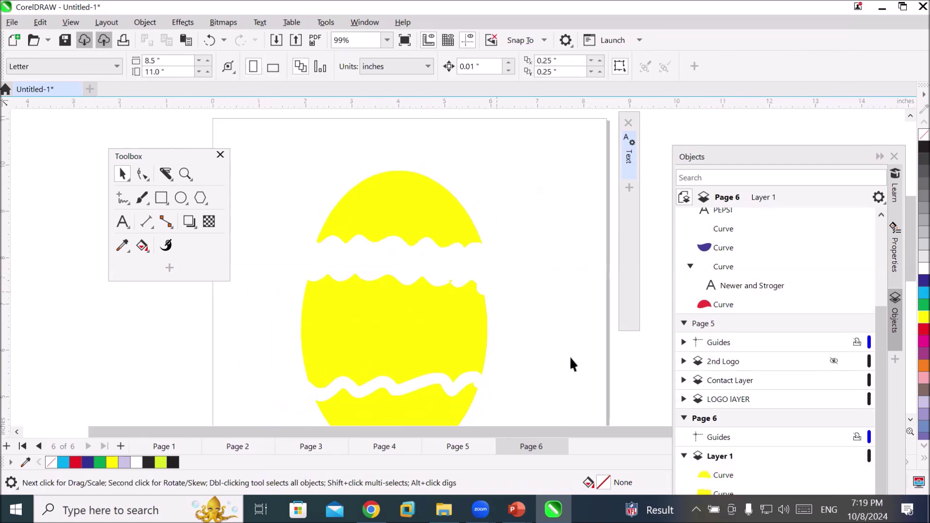
scroll(565, 369, down, 1)
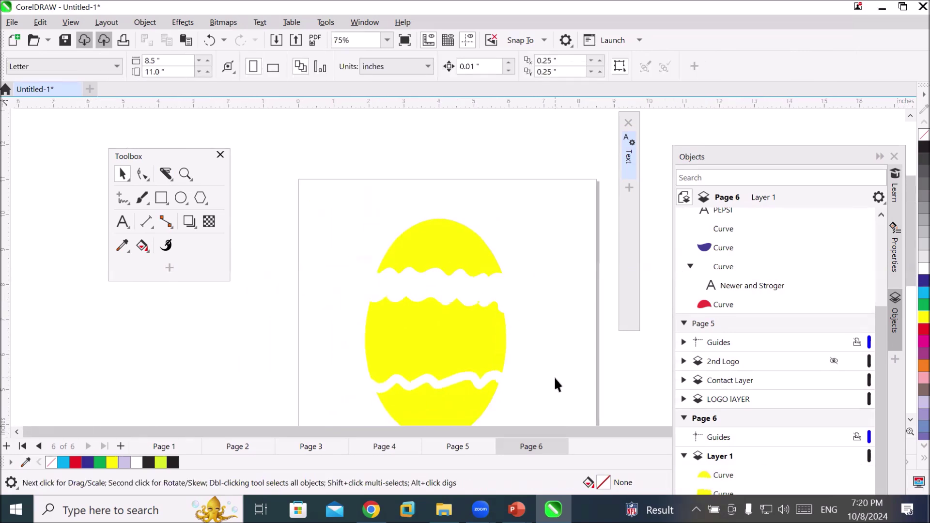
click(431, 252)
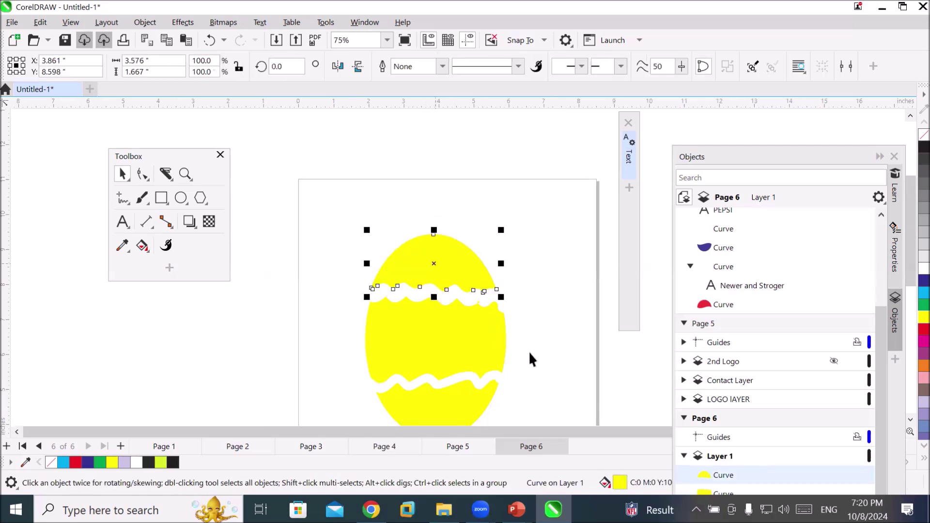
click(536, 340)
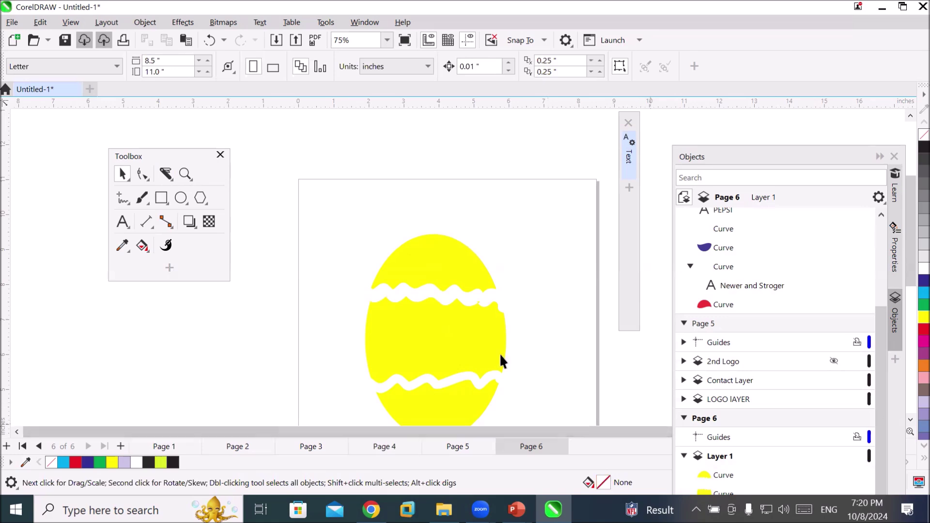
scroll(551, 400, up, 2)
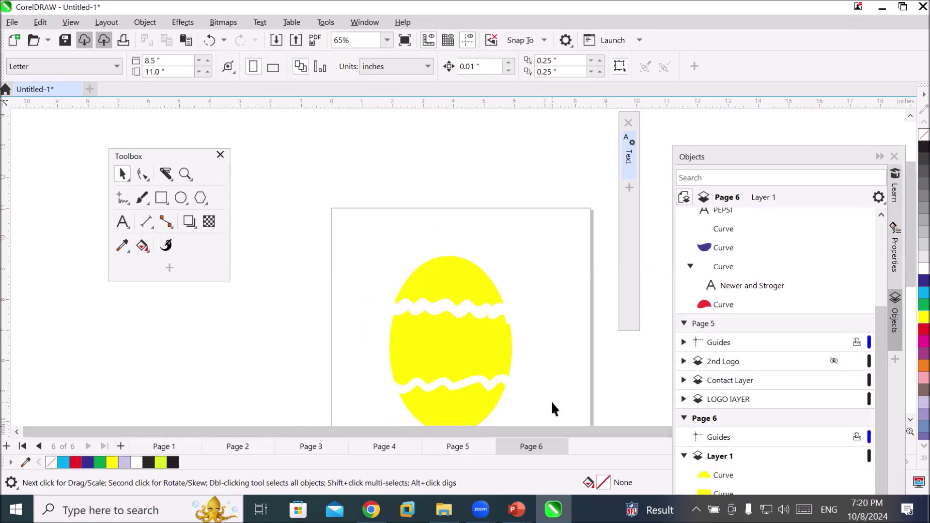
scroll(561, 414, up, 1)
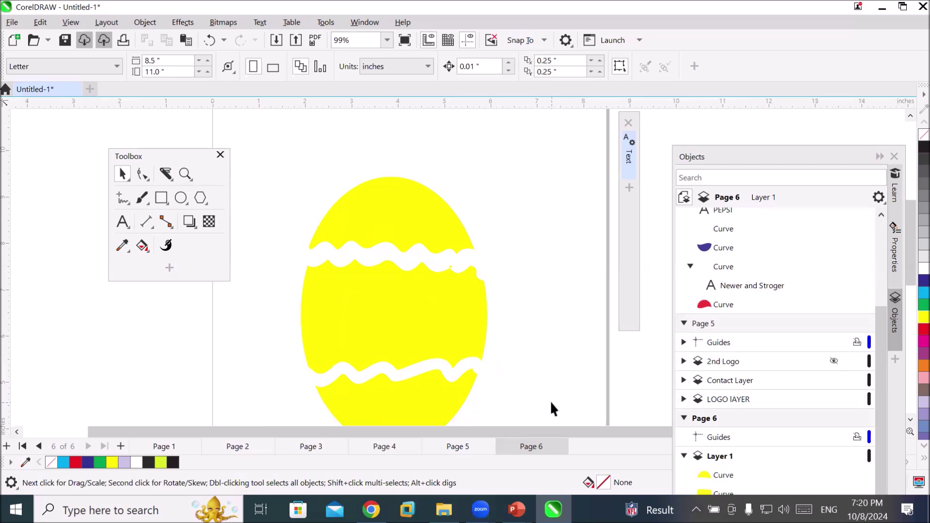
Undo the cuts back to the plain ellipse, fill it yellow, and set the Knife to Bézier mode
key(ctrl+z)
key(ctrl+z)
key(ctrl+z)
key(ctrl+z)
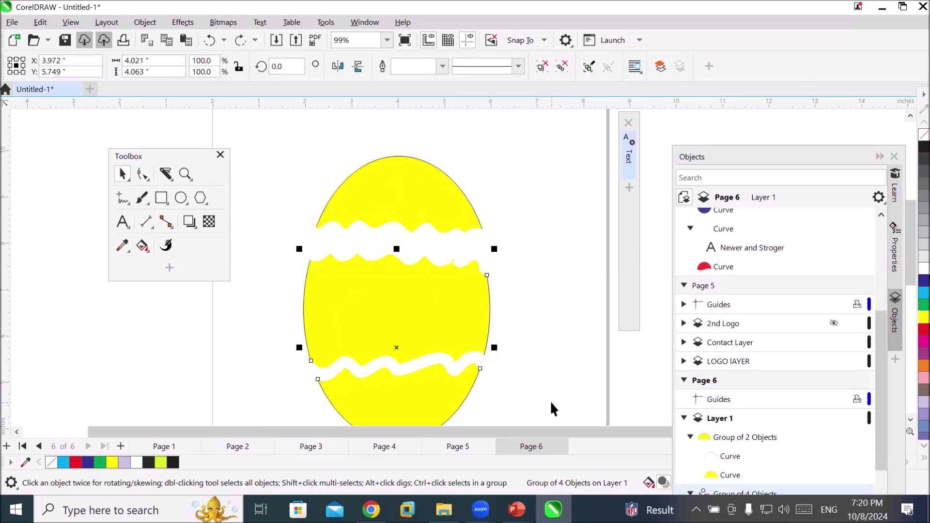
key(ctrl+z)
key(ctrl+z)
key(ctrl+z)
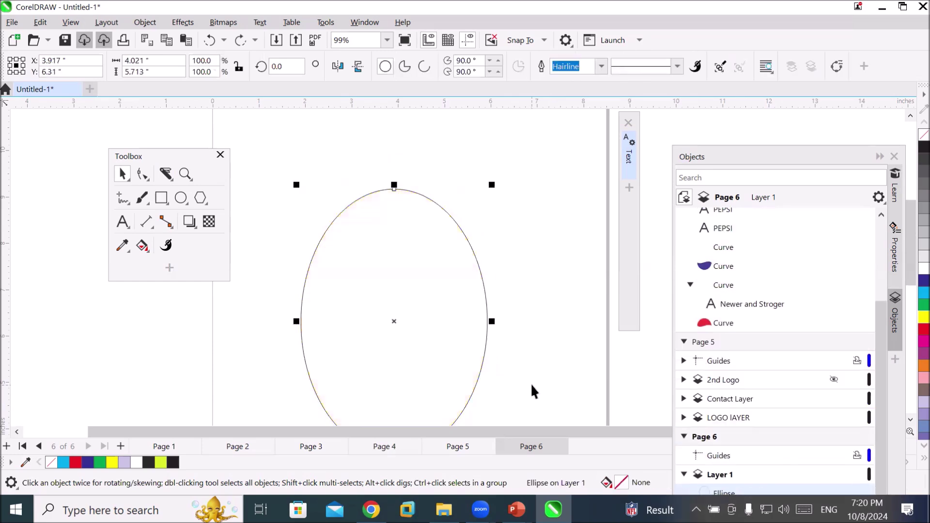
click(924, 317)
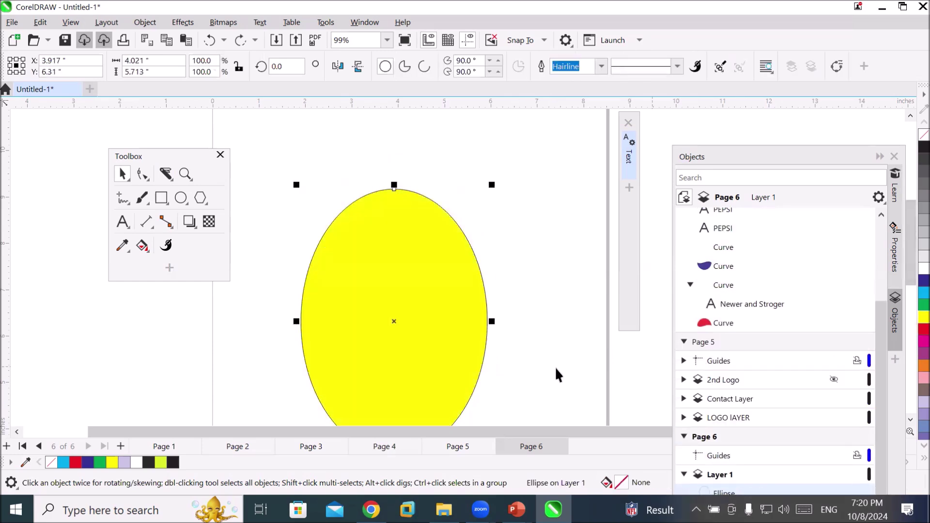
click(165, 175)
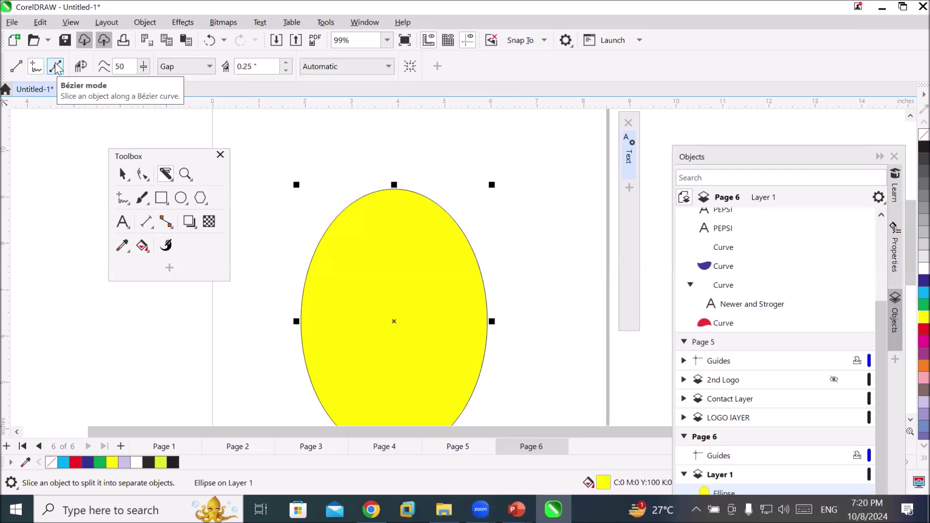
click(56, 67)
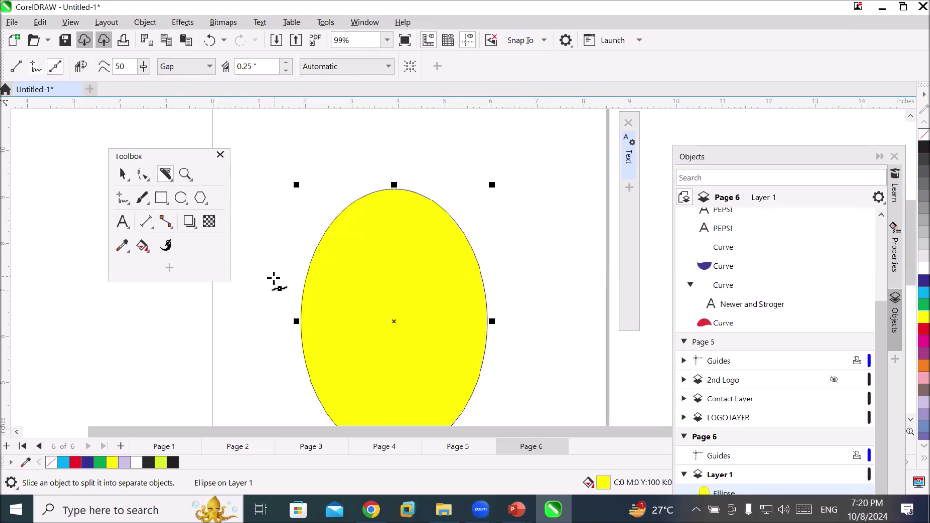
Cut the ellipse in two along a zigzag Bézier line running from left to right
click(324, 234)
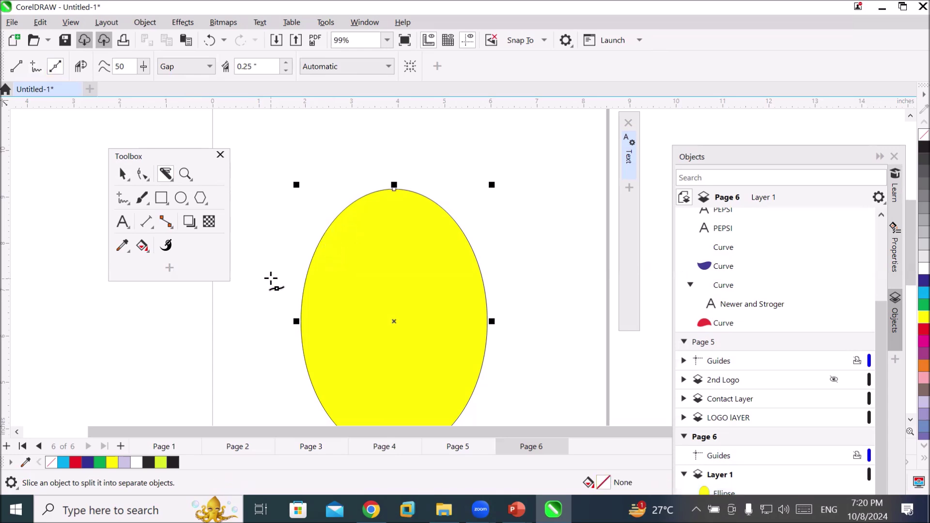
drag(275, 279, 332, 260)
click(332, 258)
click(344, 289)
click(385, 271)
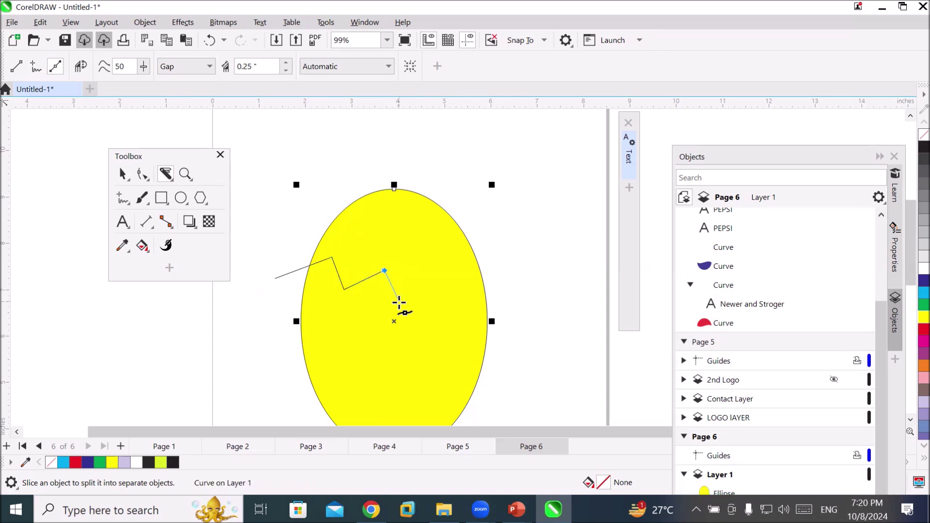
click(400, 302)
click(436, 284)
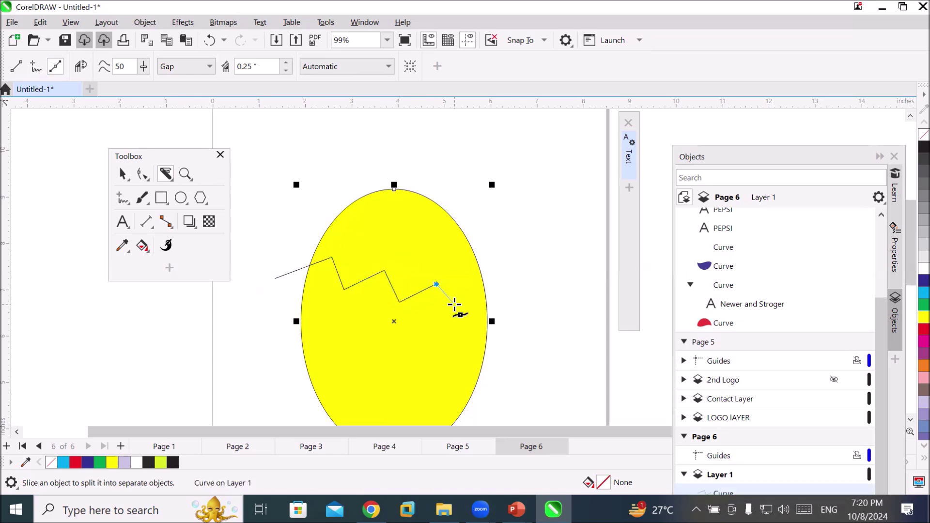
click(454, 312)
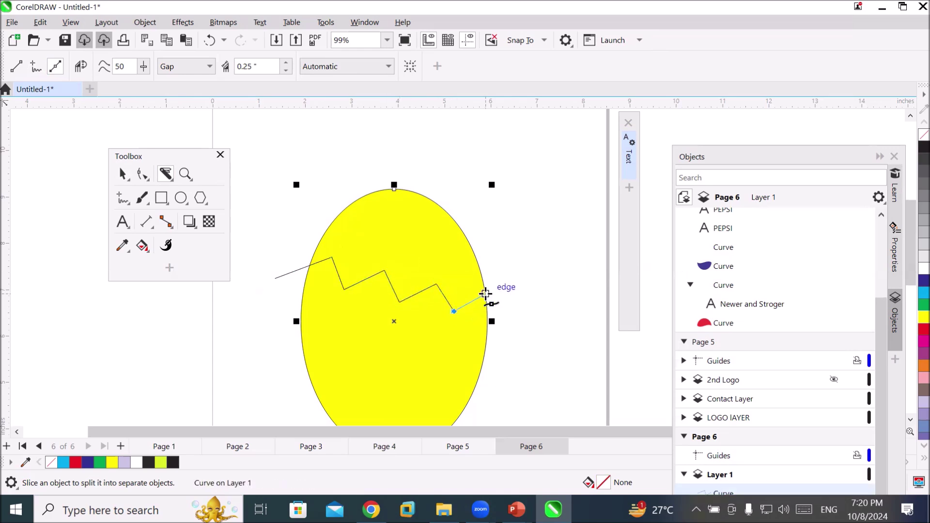
click(504, 276)
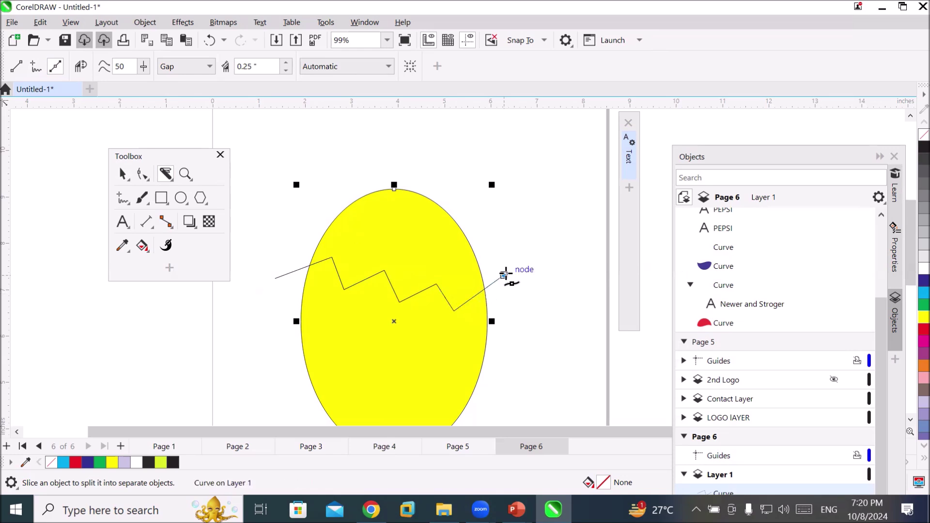
double_click(505, 275)
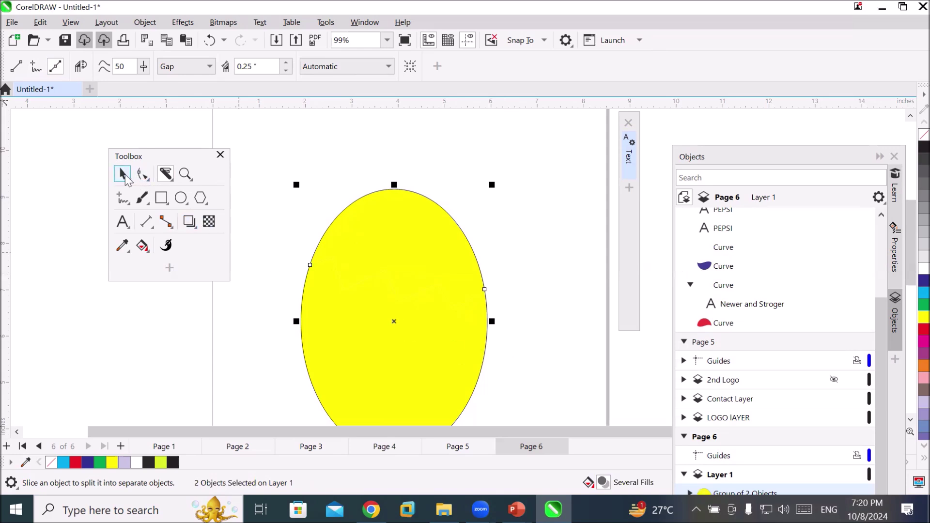
Raise the upper piece slightly to open a zigzag crack, then select the lower piece
click(123, 175)
click(411, 216)
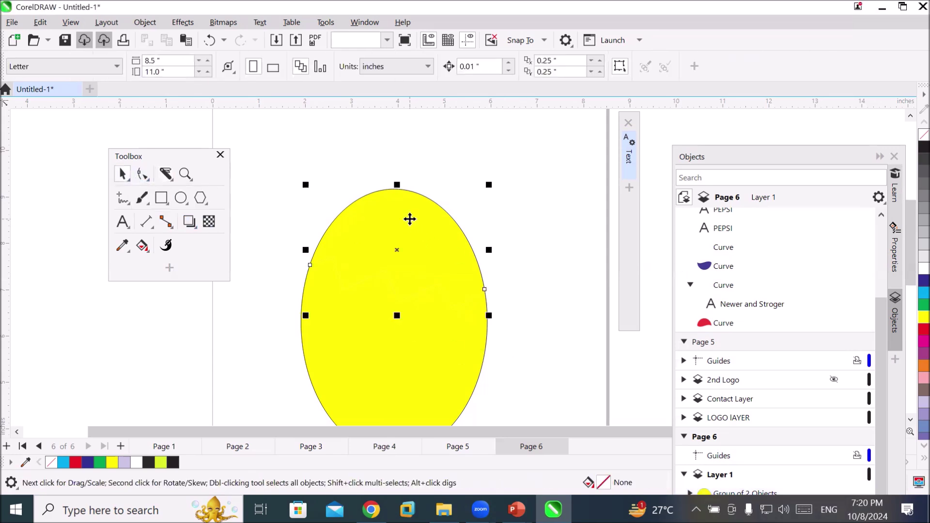
drag(411, 218, 412, 206)
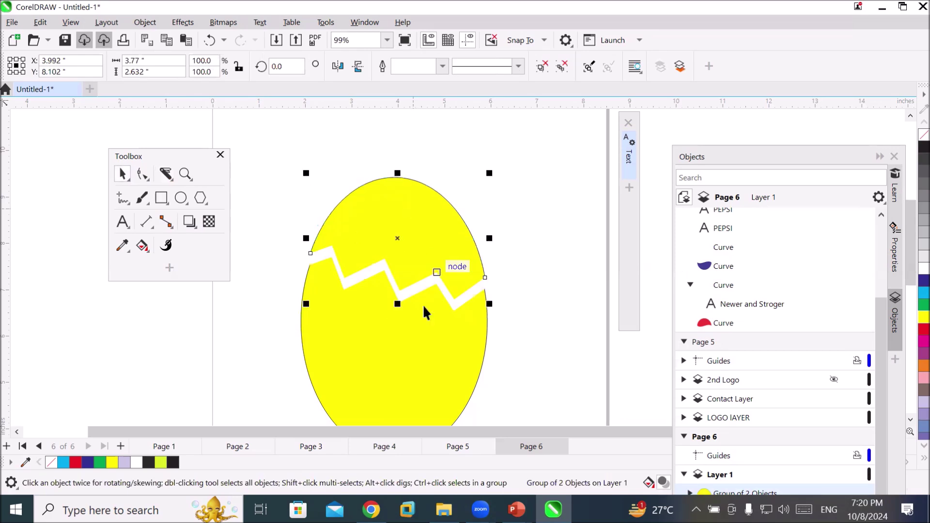
click(375, 336)
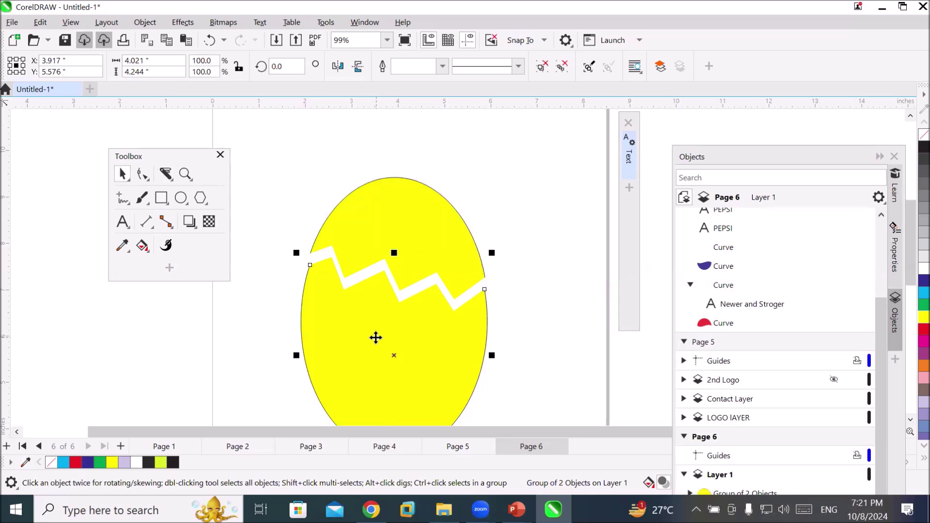
Undo the raise and switch the Knife to freehand mode with smoothing at 100
key(ctrl+z)
key(ctrl+z)
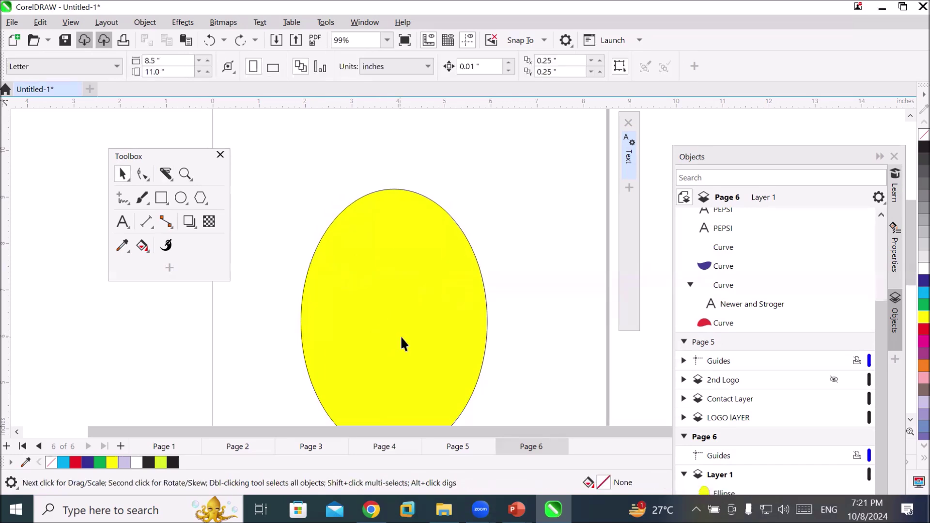
click(165, 175)
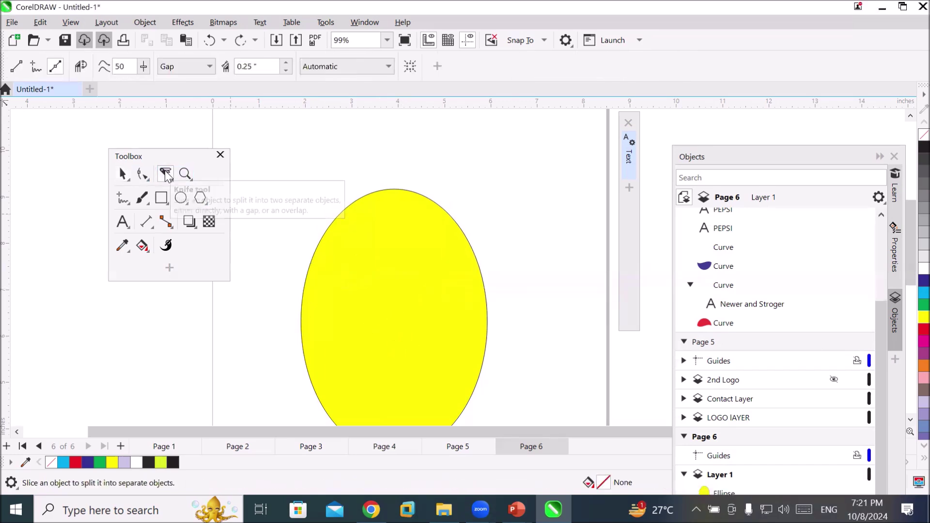
click(36, 68)
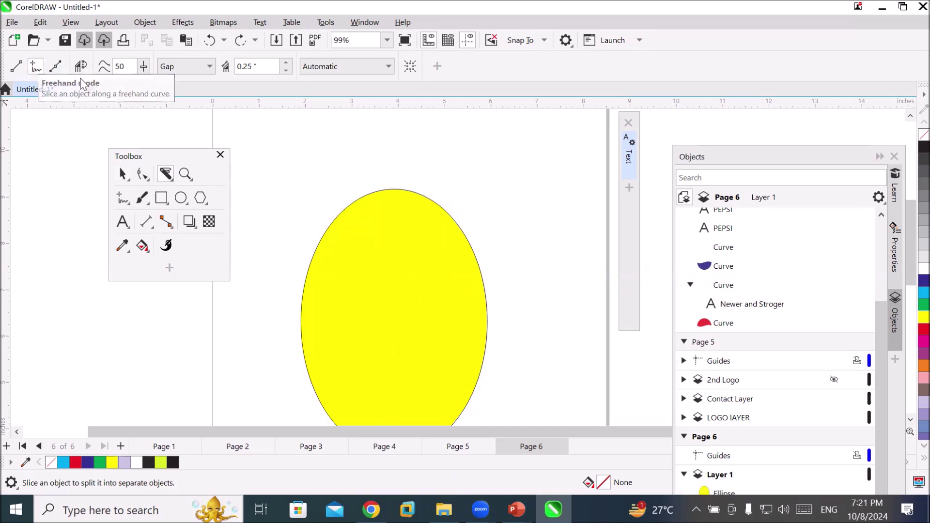
click(143, 68)
drag(140, 82, 179, 86)
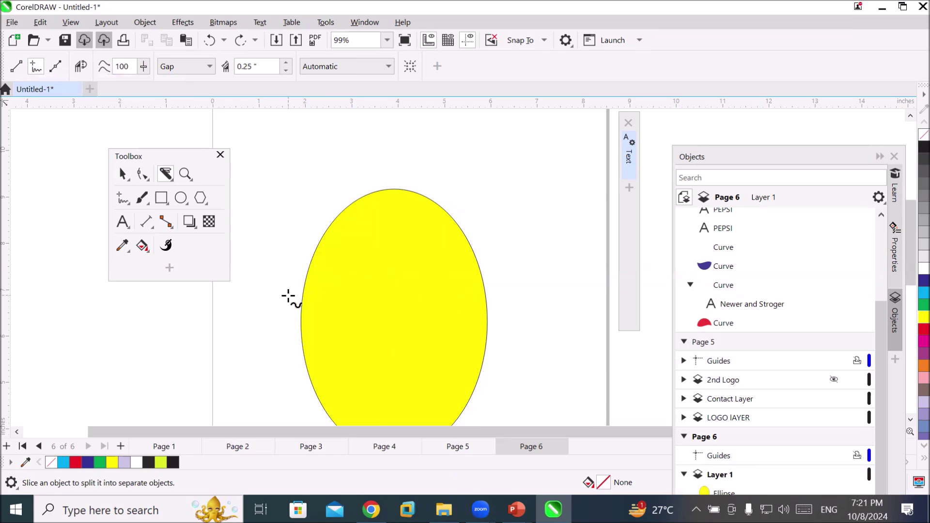
Draw a wavy freehand cut across the yellow ellipse
mouse_move(292, 299)
mouse_down()
mouse_move(328, 301)
mouse_move(365, 293)
mouse_move(389, 305)
mouse_move(416, 294)
mouse_move(439, 310)
mouse_move(465, 301)
mouse_move(482, 317)
mouse_move(504, 308)
mouse_up()
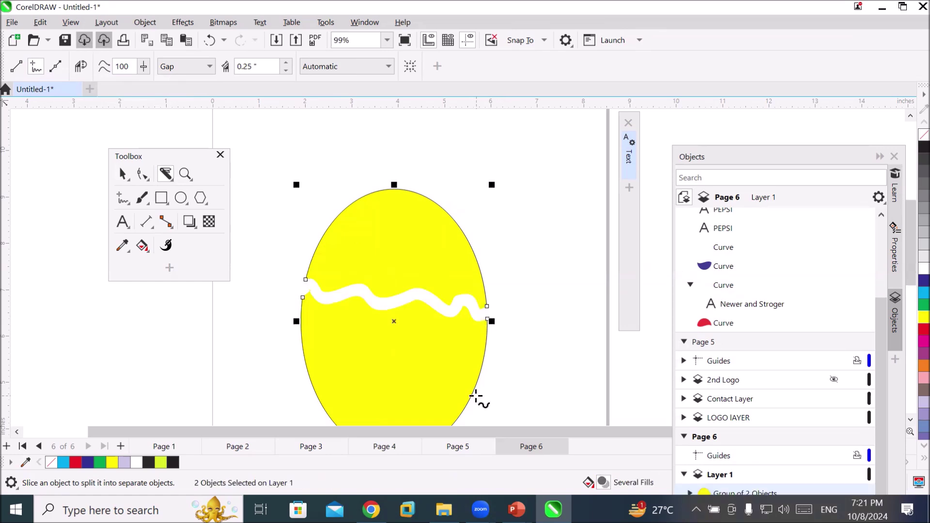
scroll(366, 334, up, 1)
scroll(365, 335, up, 4)
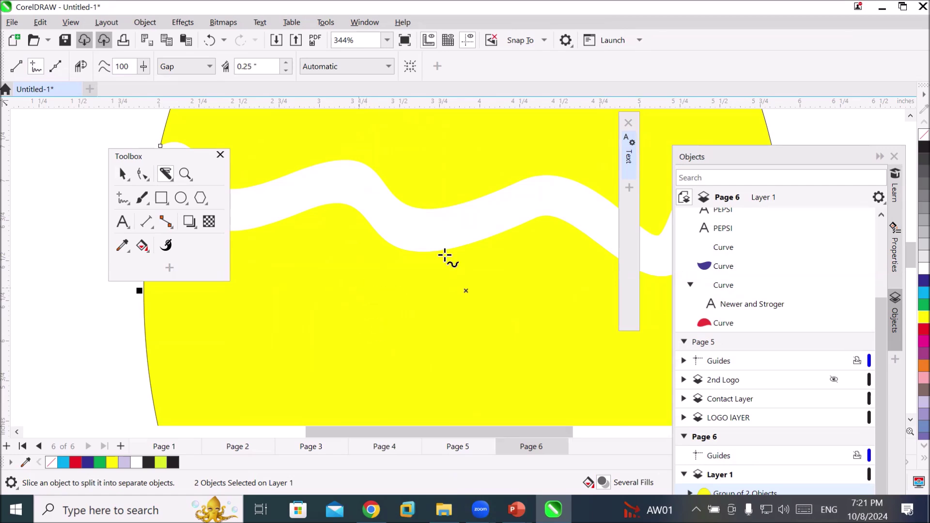
scroll(501, 303, down, 4)
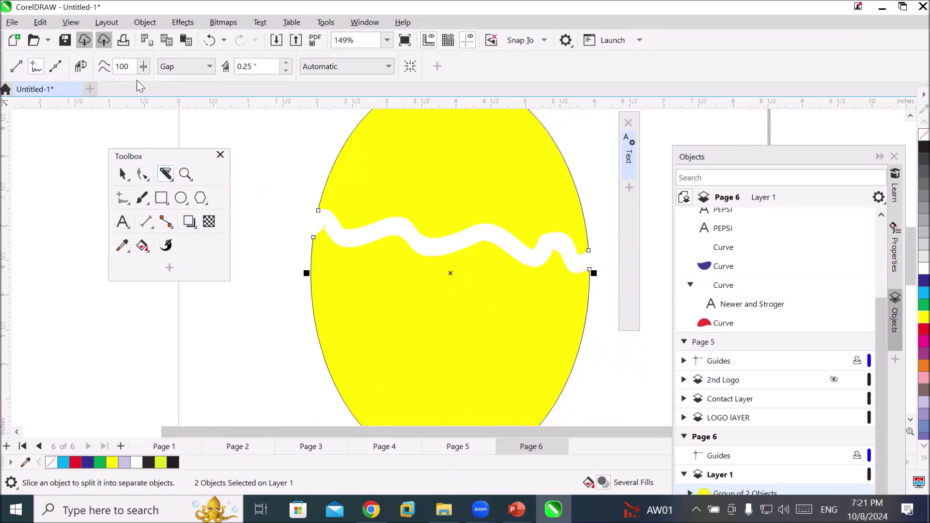
click(143, 66)
Set freehand smoothing to 0 and cut a second wavy gap across the lower egg
drag(145, 83, 69, 89)
mouse_move(303, 375)
mouse_down()
mouse_move(324, 363)
mouse_move(375, 380)
mouse_move(418, 366)
mouse_move(445, 384)
mouse_move(482, 367)
mouse_move(506, 382)
mouse_move(529, 359)
mouse_move(551, 379)
mouse_move(625, 374)
mouse_up()
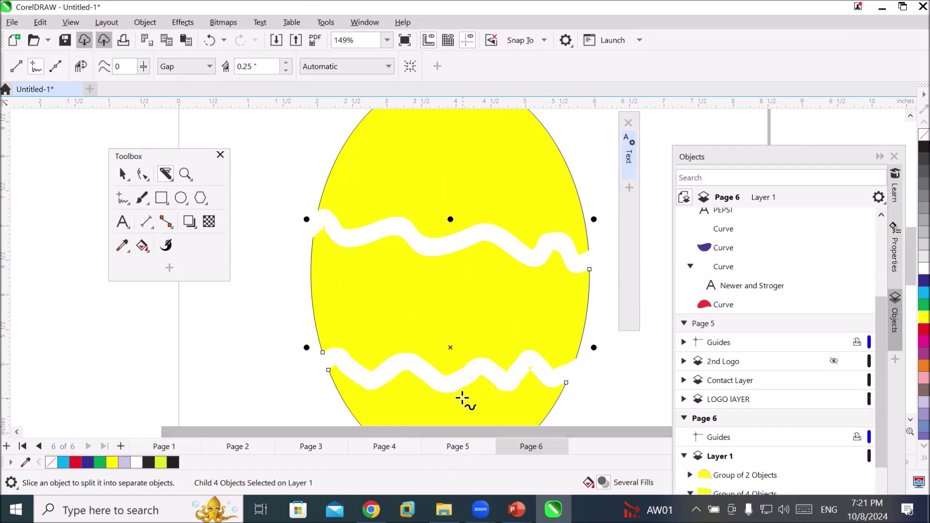
scroll(456, 400, up, 2)
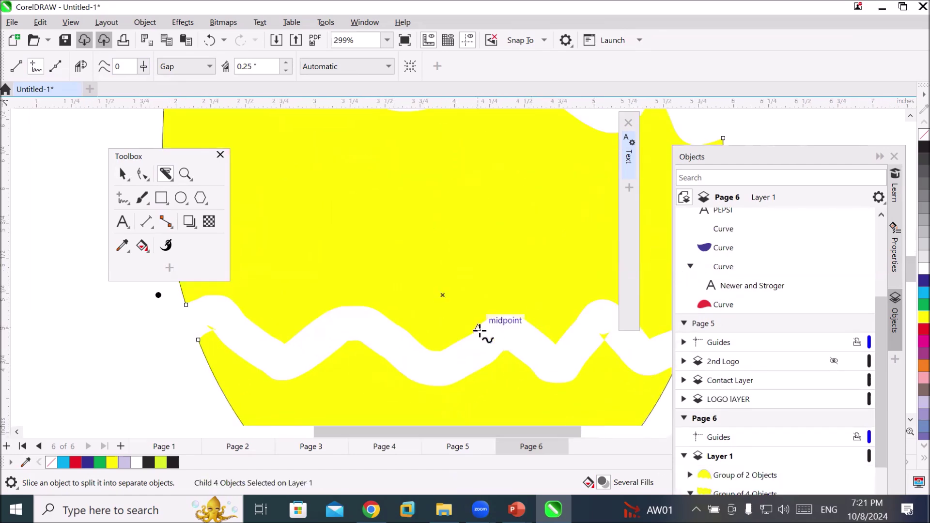
scroll(481, 332, up, 2)
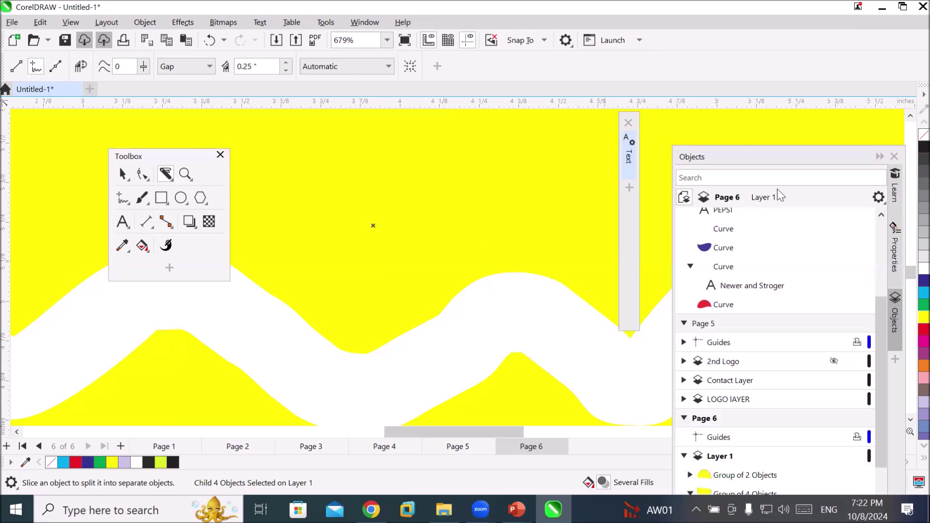
scroll(911, 117, up, 5)
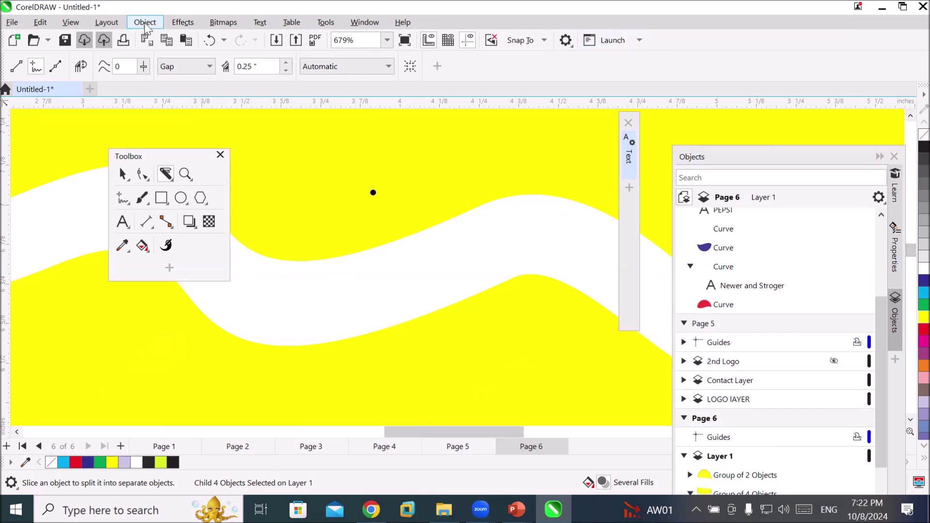
Raise the Knife's Freehand smoothing to about 50 and leave Outline options on Automatic
click(144, 67)
drag(172, 86, 178, 86)
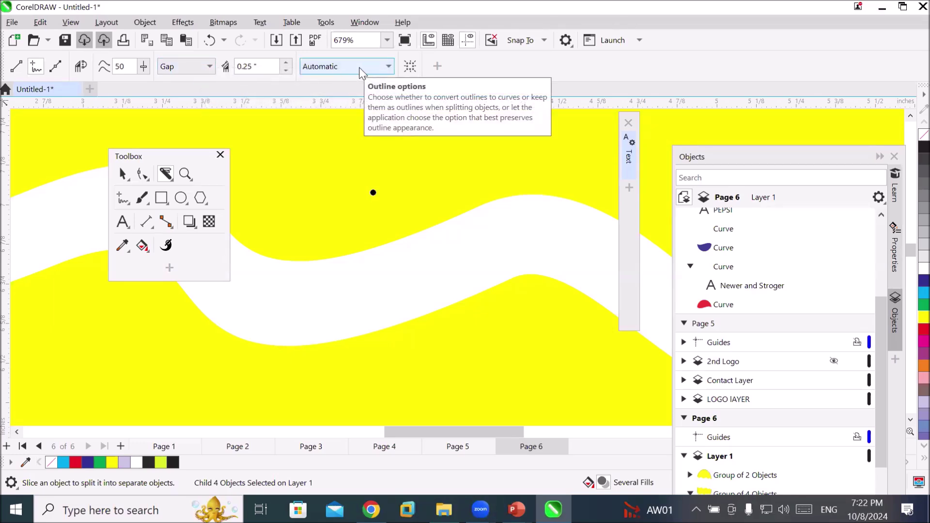
click(389, 71)
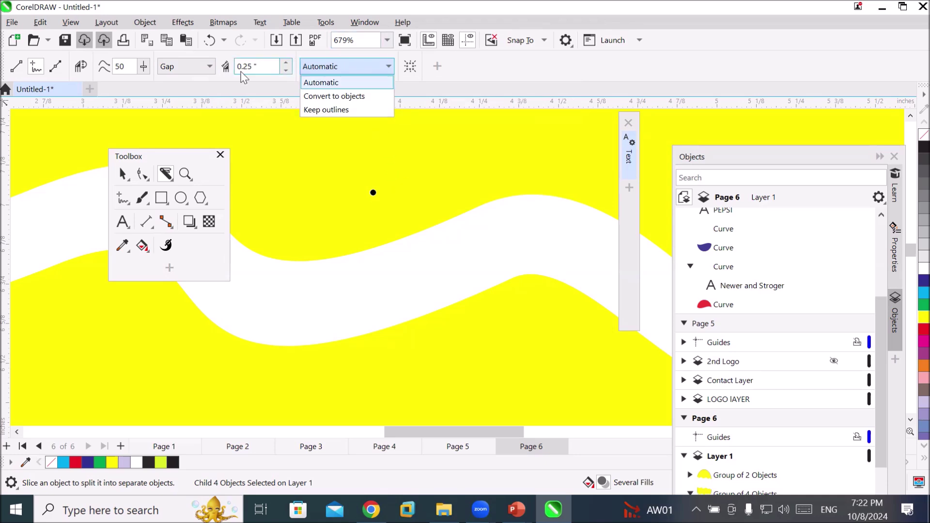
click(234, 90)
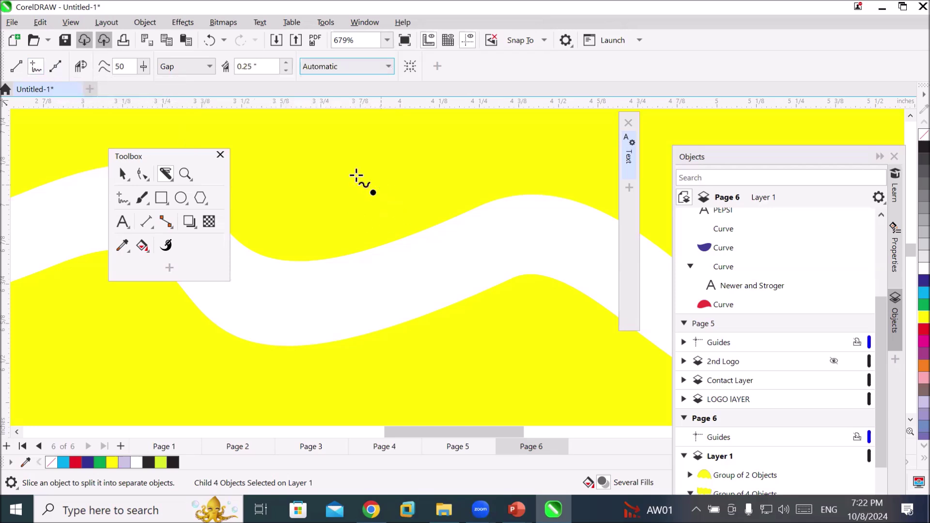
click(167, 178)
click(168, 179)
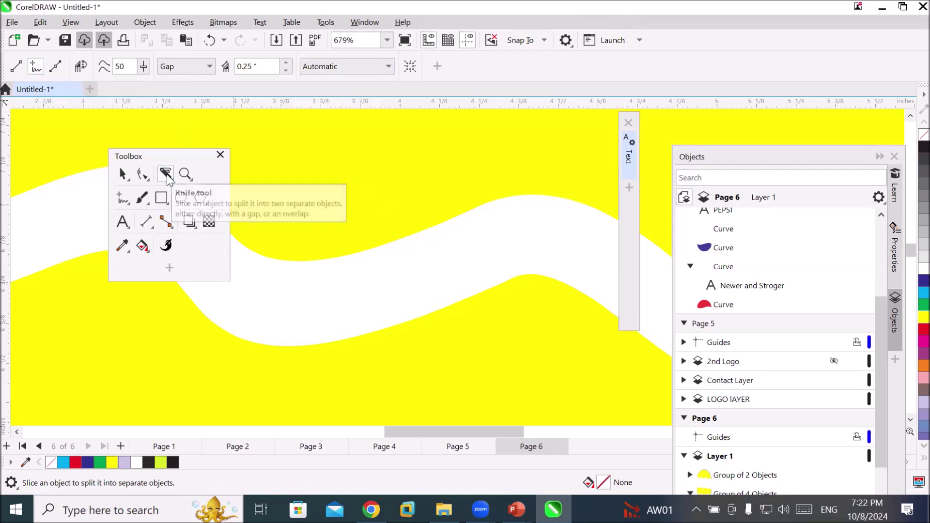
click(168, 179)
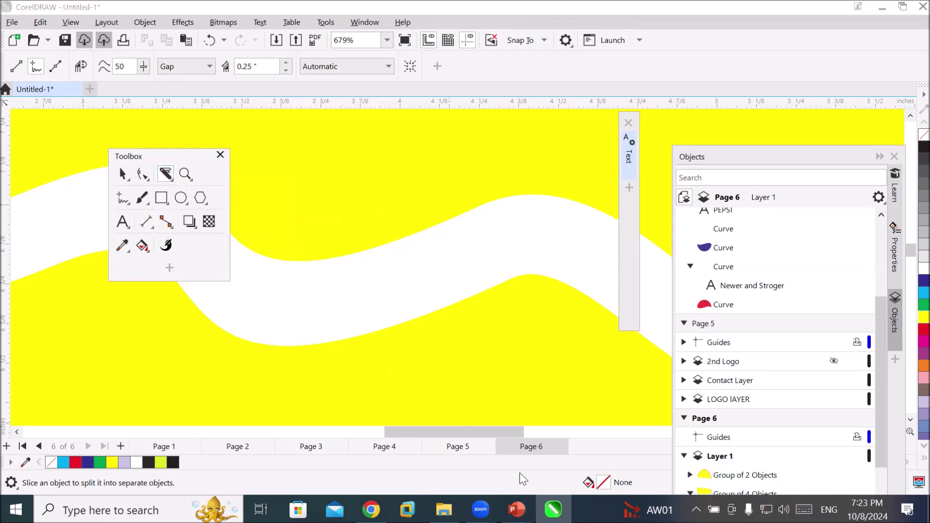
Add a new Page 7 and draw a circle on it with the Ellipse tool
click(121, 446)
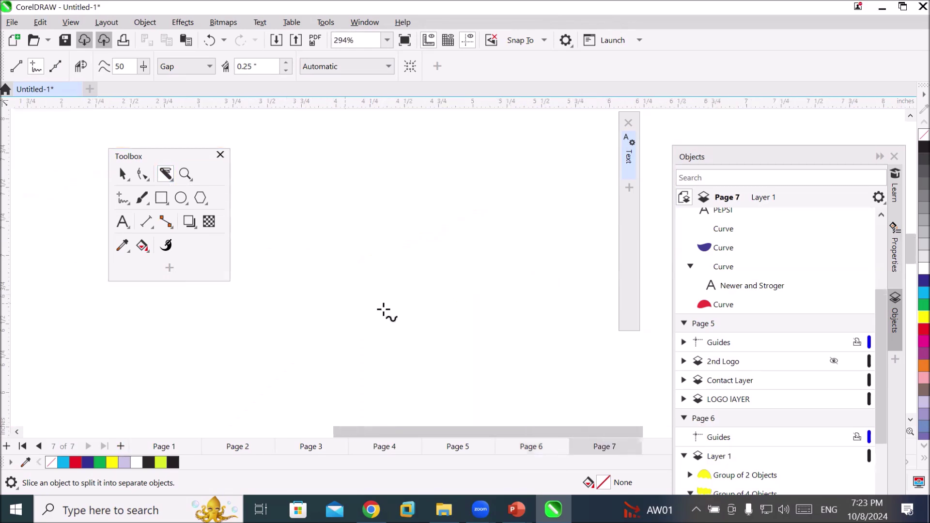
scroll(432, 318, down, 5)
scroll(433, 318, down, 1)
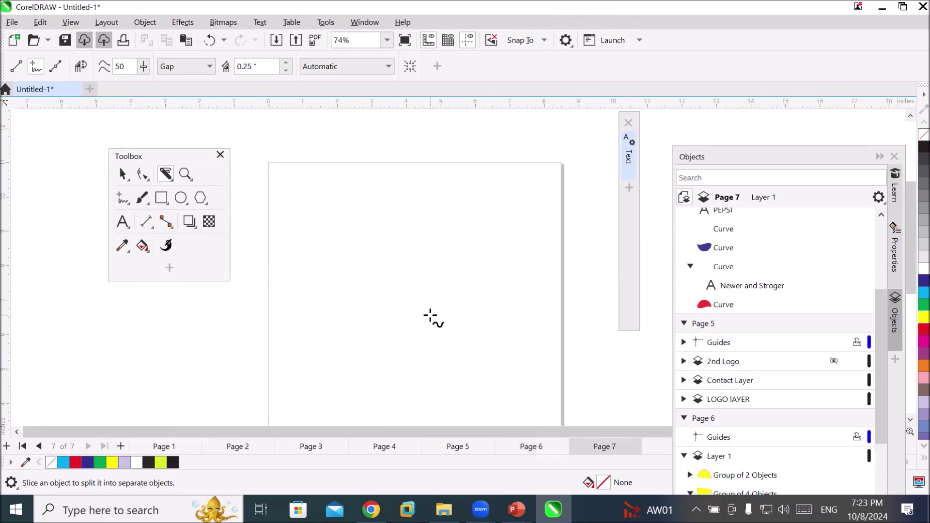
double_click(181, 199)
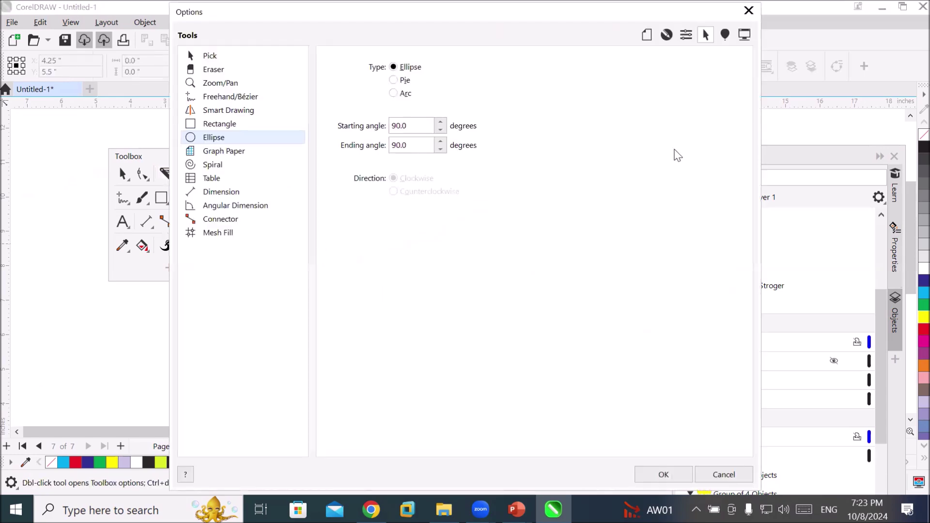
key(Escape)
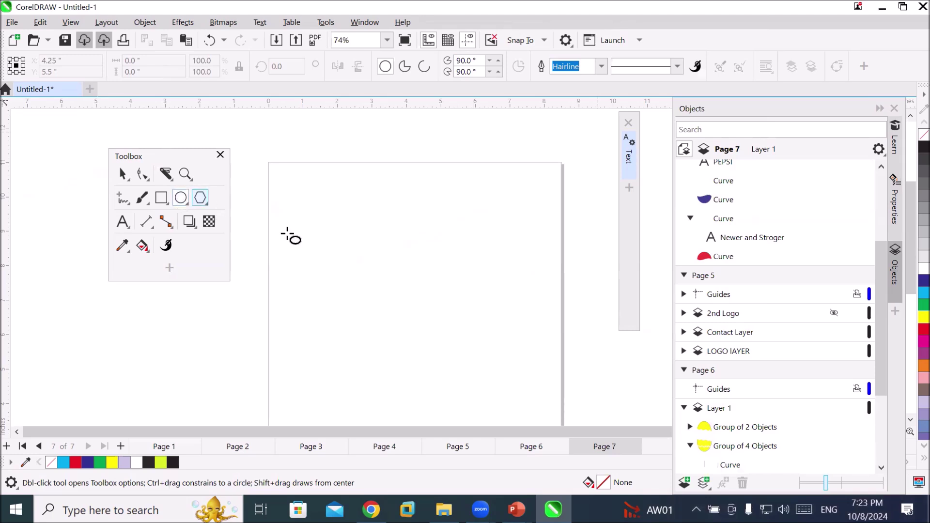
drag(324, 238, 440, 353)
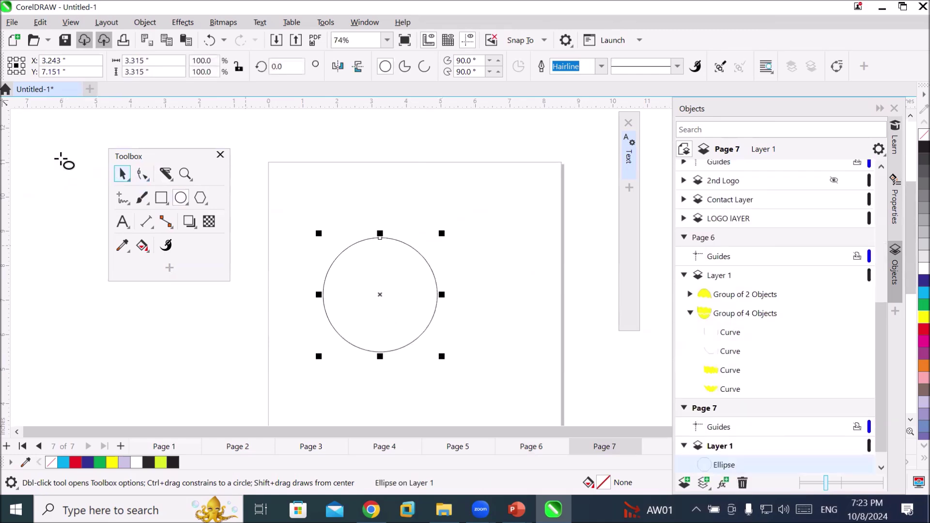
Place an overlapping copy of the circle to the right and select both circles
click(122, 175)
drag(379, 324, 461, 321)
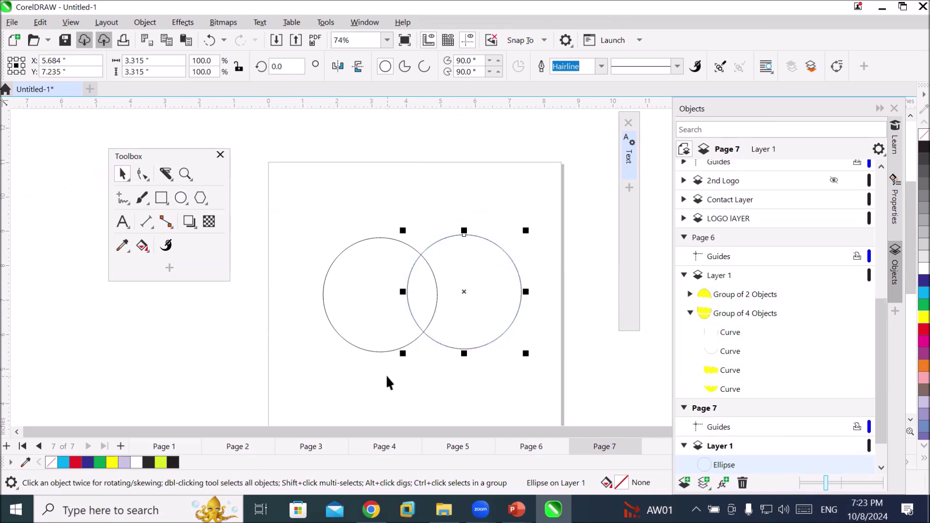
click(306, 250)
drag(390, 317, 533, 373)
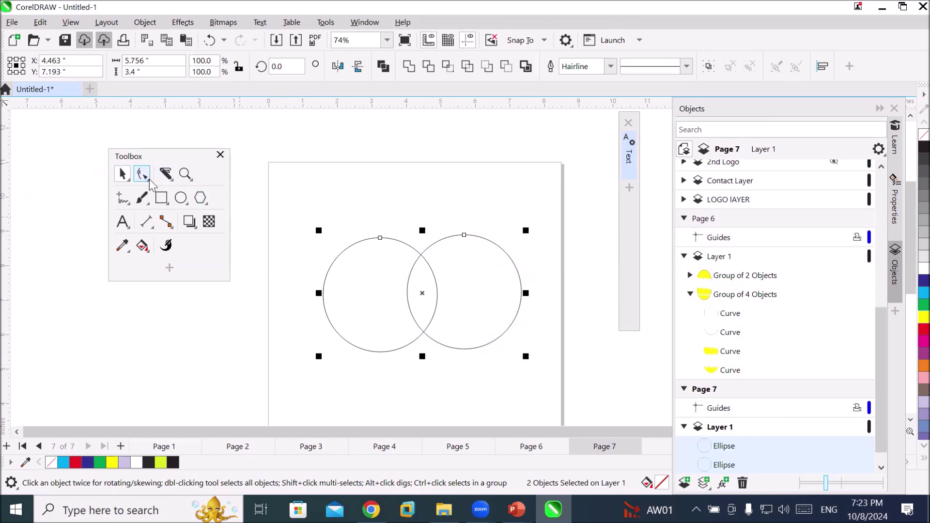
click(166, 178)
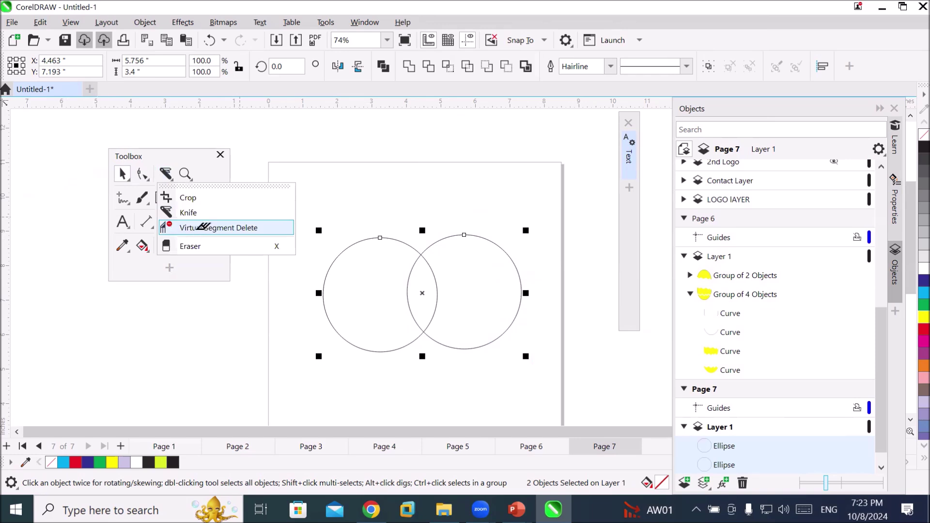
Try Virtual Segment Delete on both inner overlapping arcs, then undo it
click(218, 228)
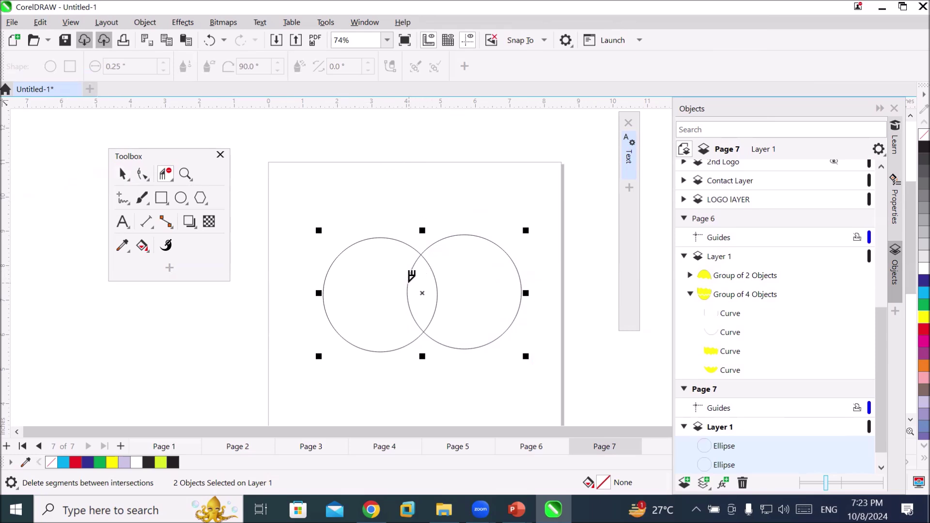
click(409, 280)
click(437, 281)
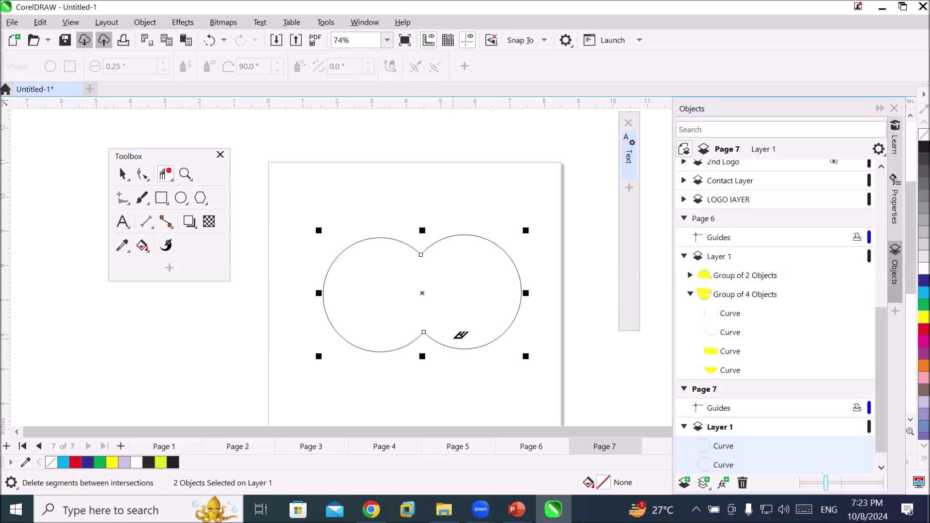
key(ctrl+z)
key(ctrl+z)
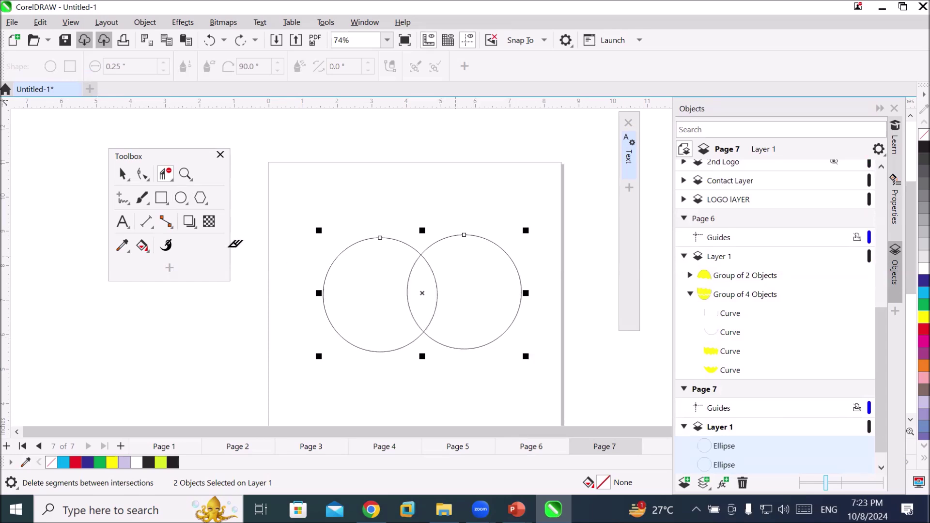
Move both whole circles up and to the left, then select the right circle
click(125, 177)
key(space)
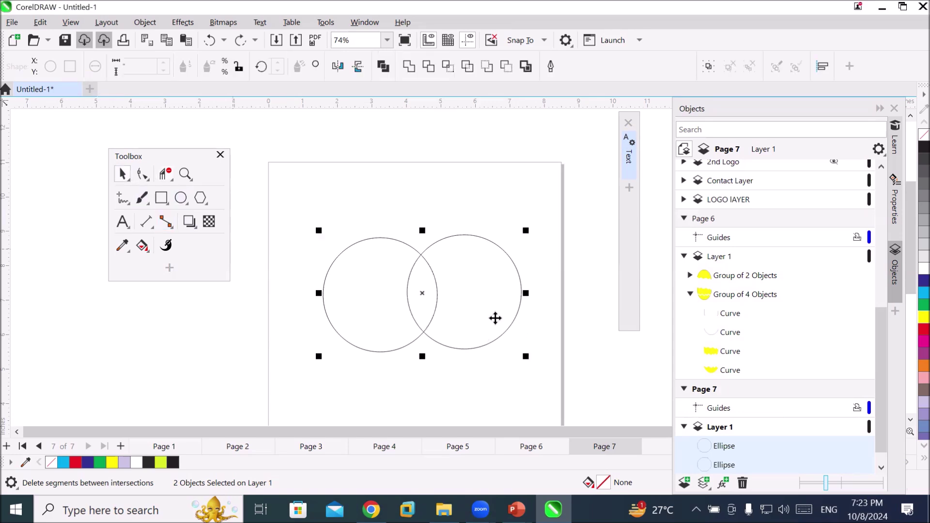
drag(357, 321, 324, 285)
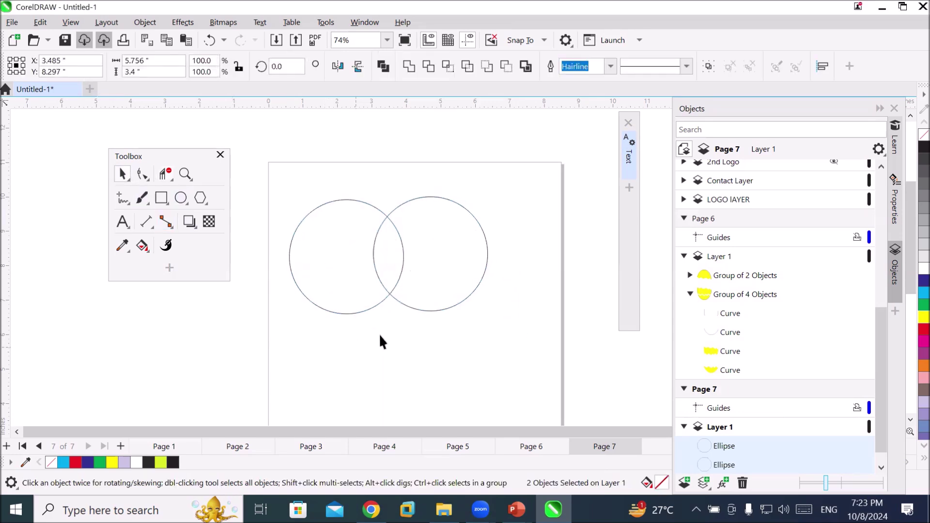
click(429, 306)
Move the right circle up, drop a copy of it, and select all six circles
drag(429, 306, 460, 355)
right_click(505, 308)
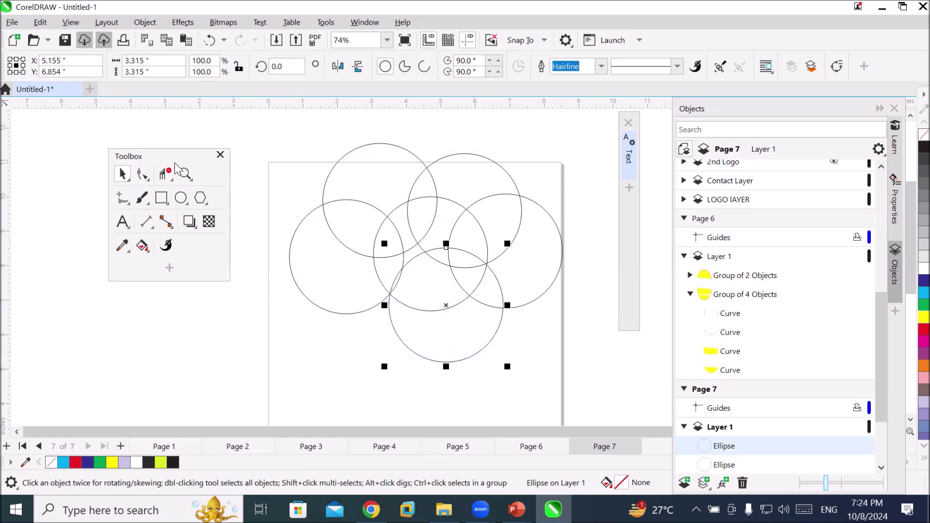
click(165, 174)
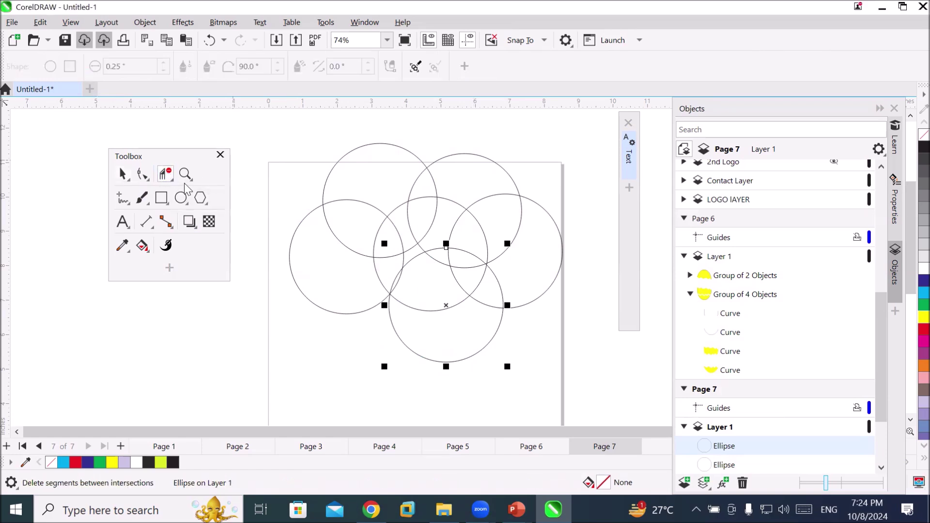
click(124, 177)
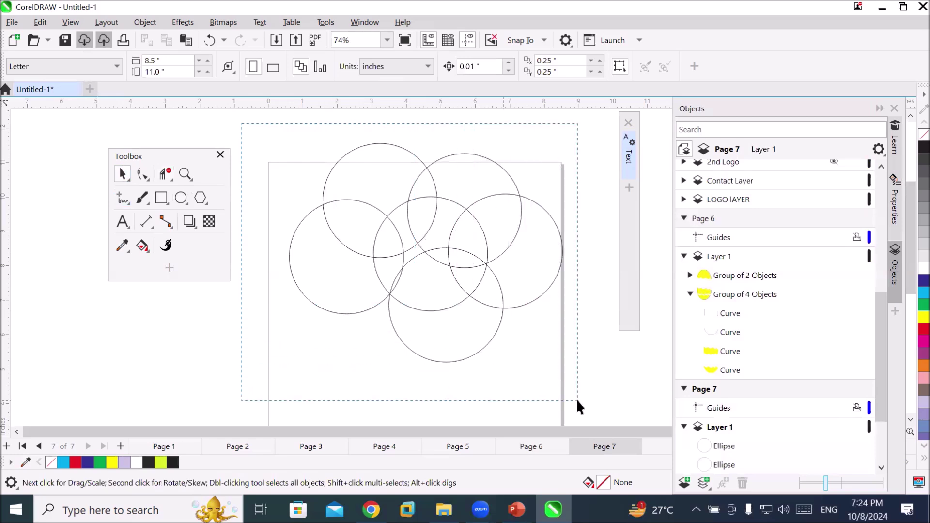
key(ctrl+a)
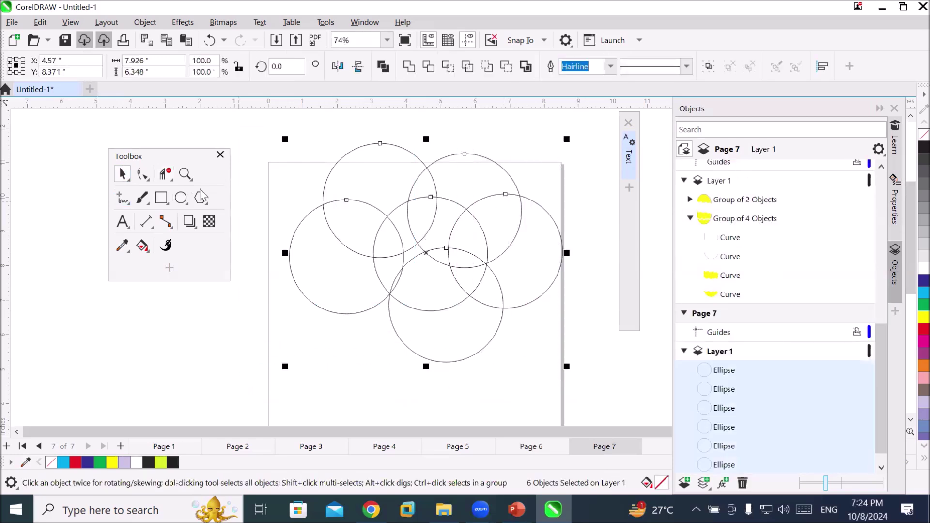
Trim away all inner overlapping arcs with Virtual Segment Delete to form the cloud outline
click(165, 175)
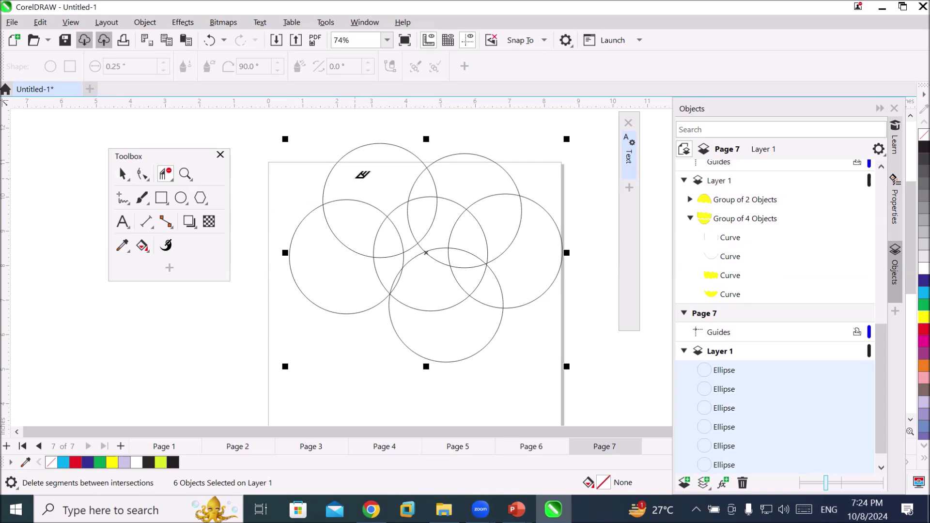
drag(355, 178, 506, 283)
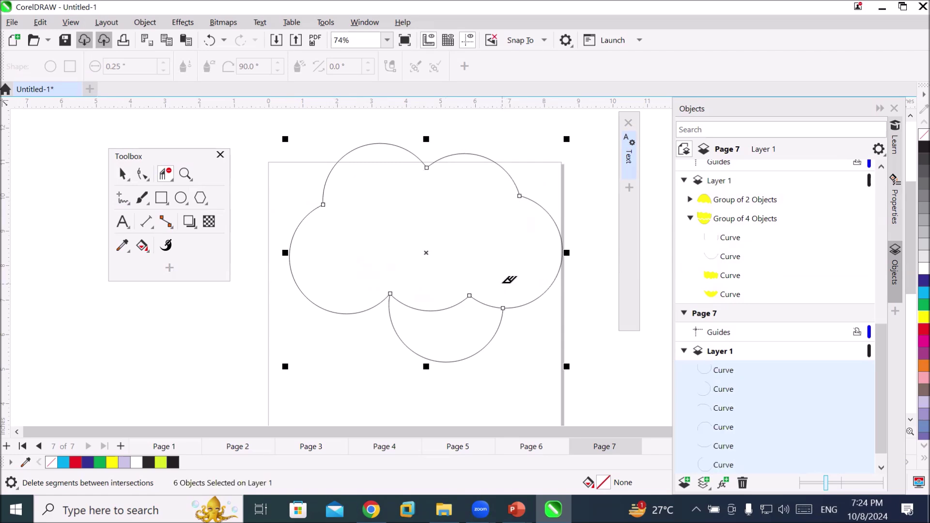
click(439, 305)
click(484, 301)
click(122, 175)
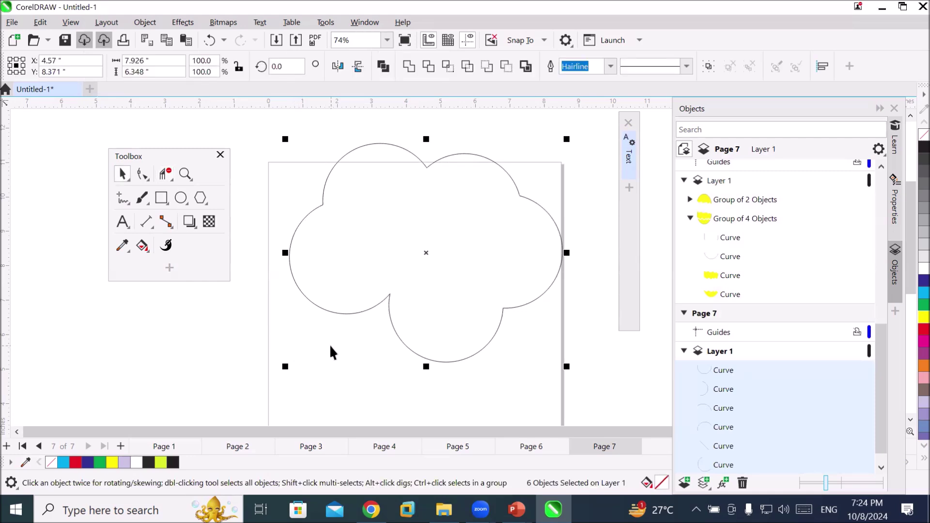
Fill the cloud curves cyan and check individual arcs by selecting them
click(922, 293)
click(122, 173)
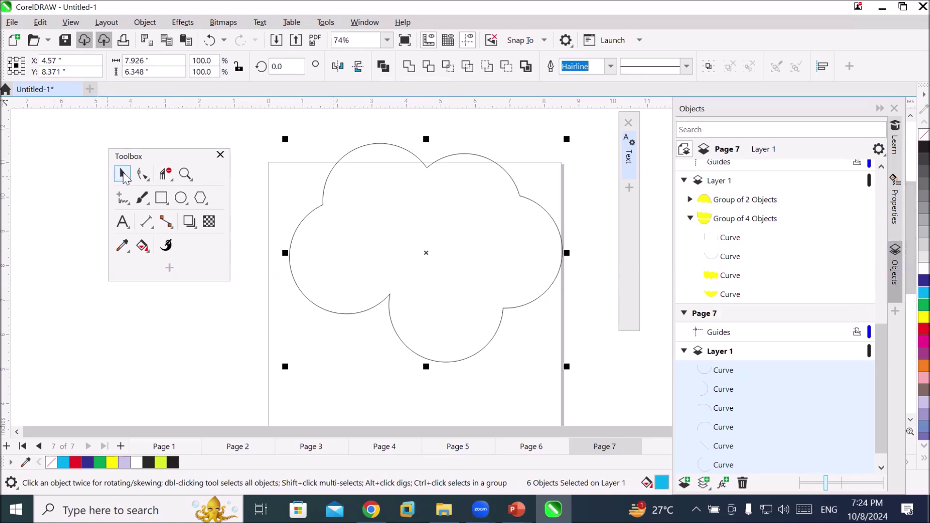
click(399, 227)
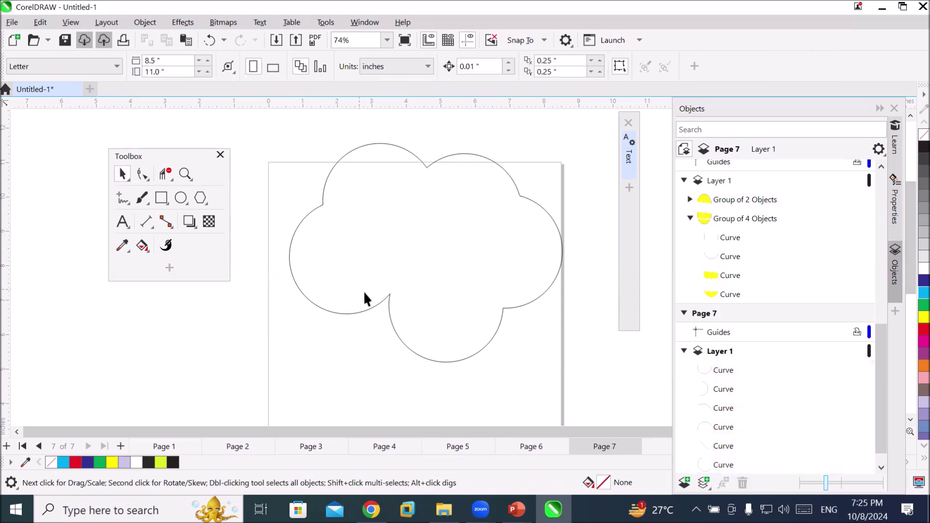
click(374, 303)
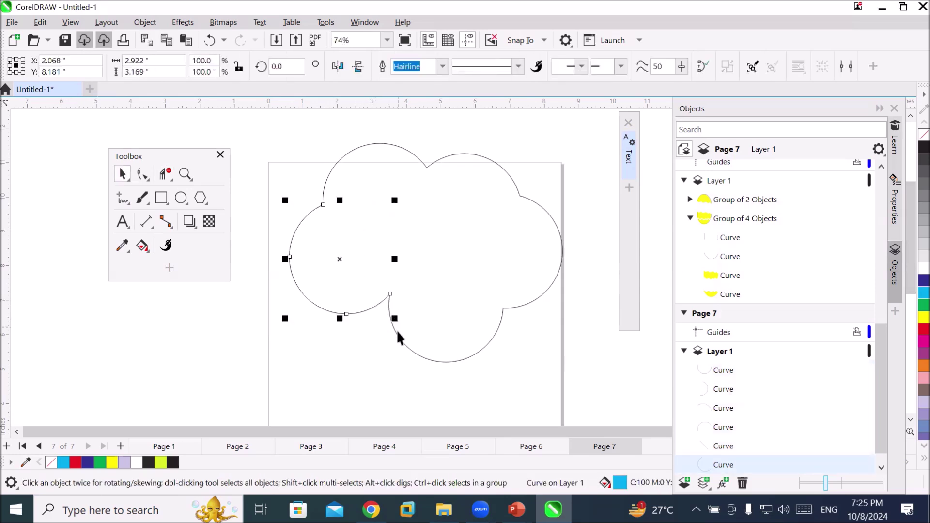
click(539, 294)
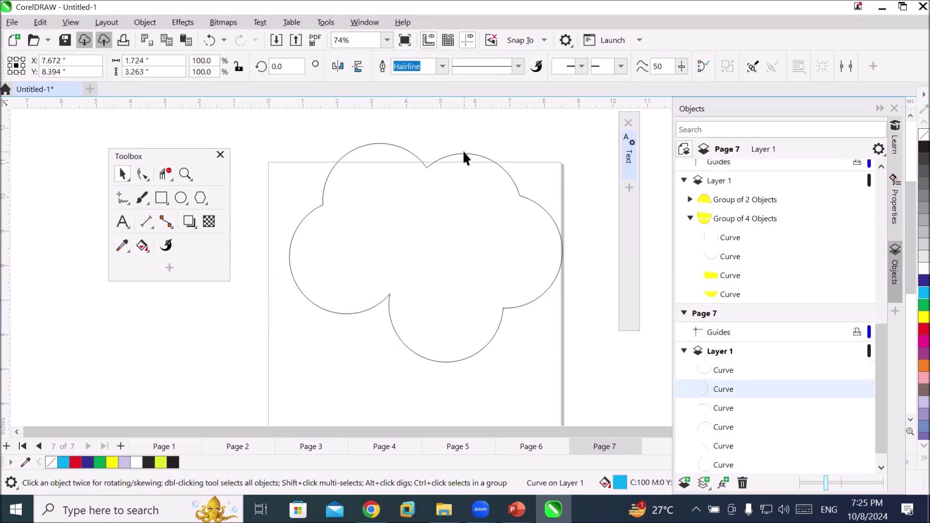
click(304, 303)
scroll(309, 305, down, 3)
scroll(310, 315, down, 1)
scroll(426, 326, down, 1)
scroll(513, 325, up, 1)
scroll(501, 329, up, 1)
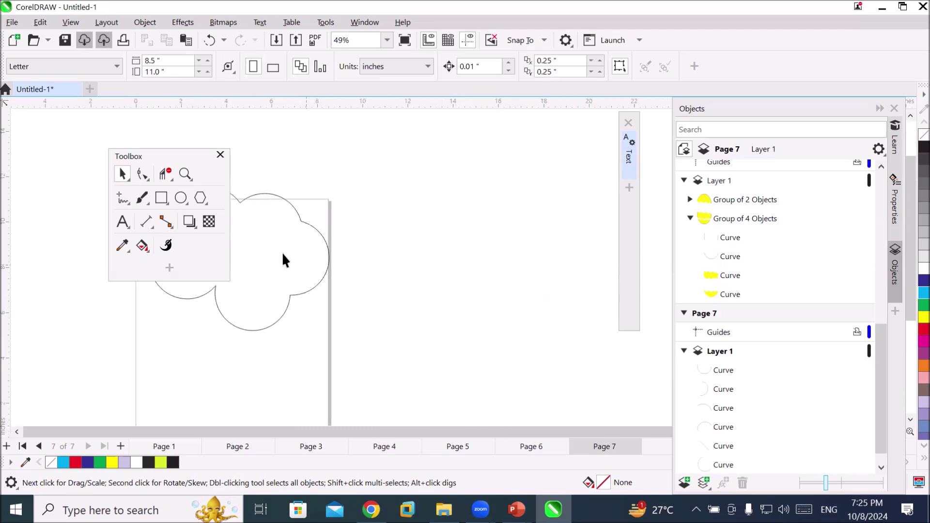
Draw a rectangle right of the cloud and an ellipse above it
click(200, 199)
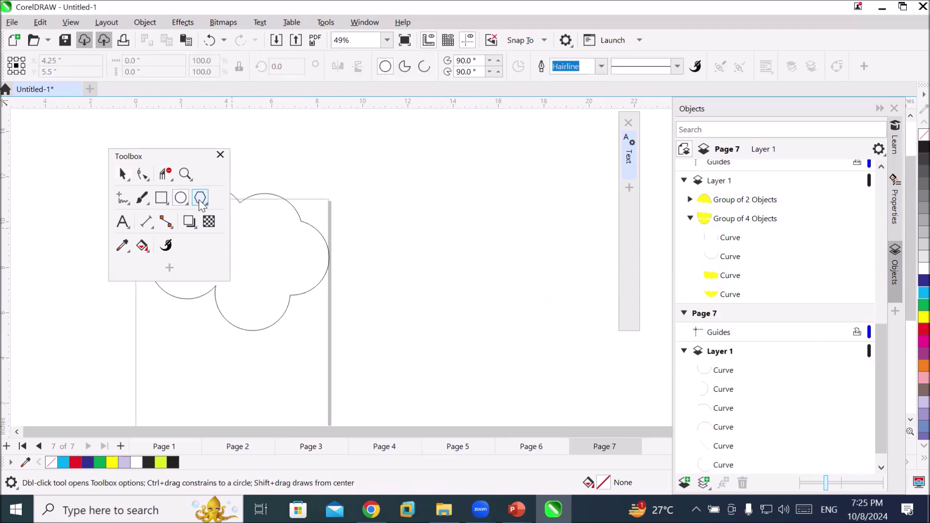
click(159, 198)
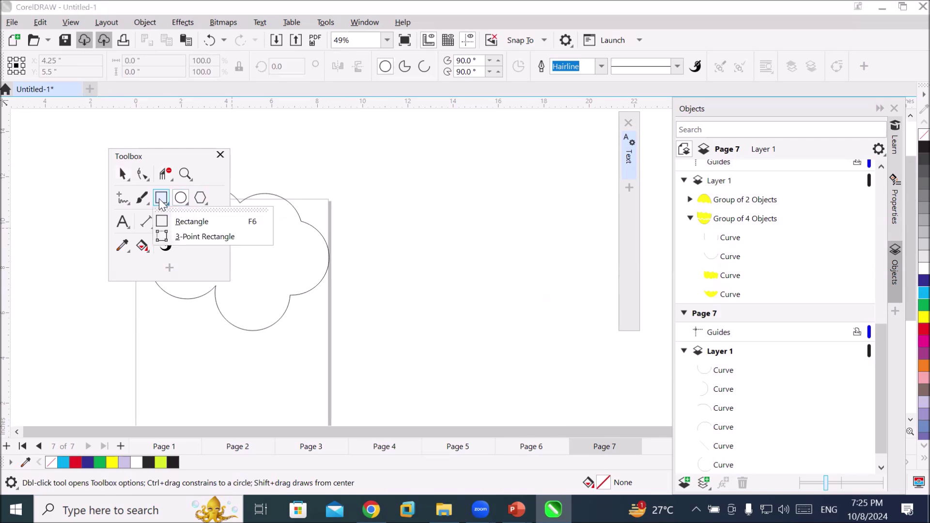
click(181, 221)
drag(375, 214, 475, 283)
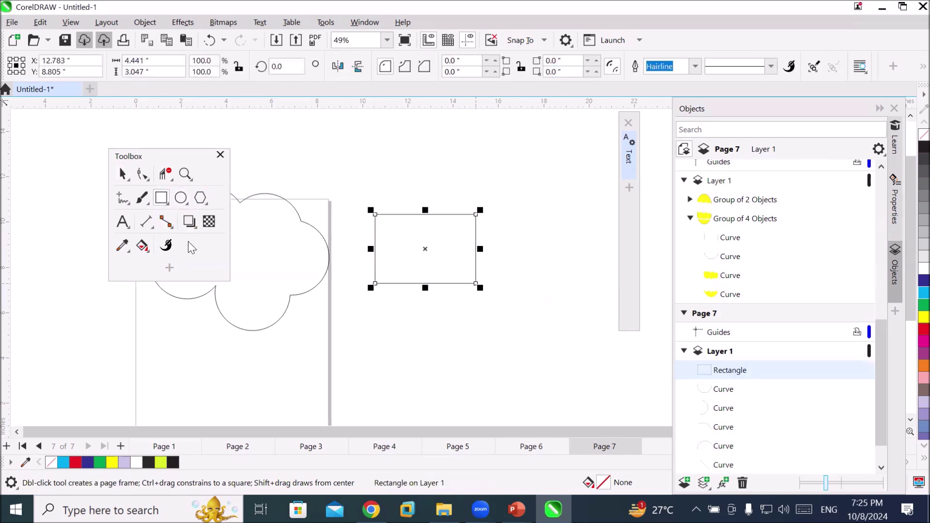
click(181, 197)
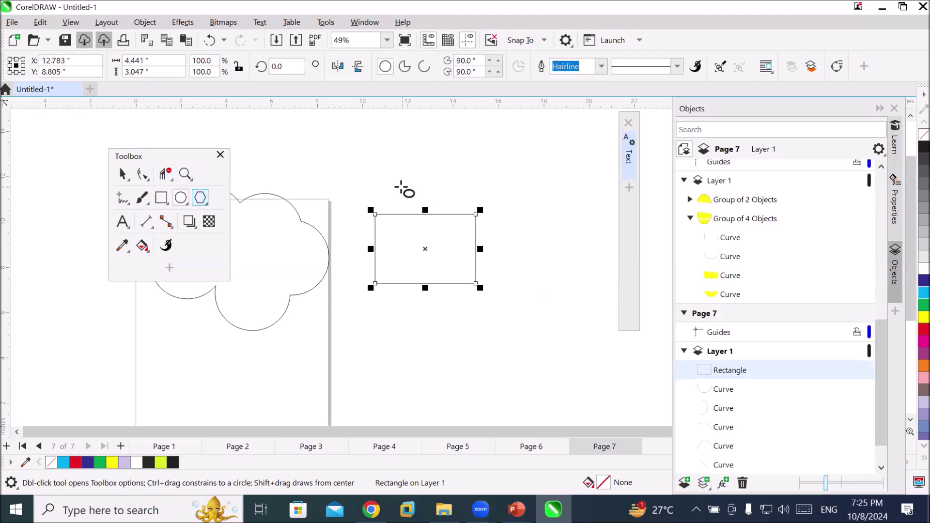
drag(405, 178, 443, 226)
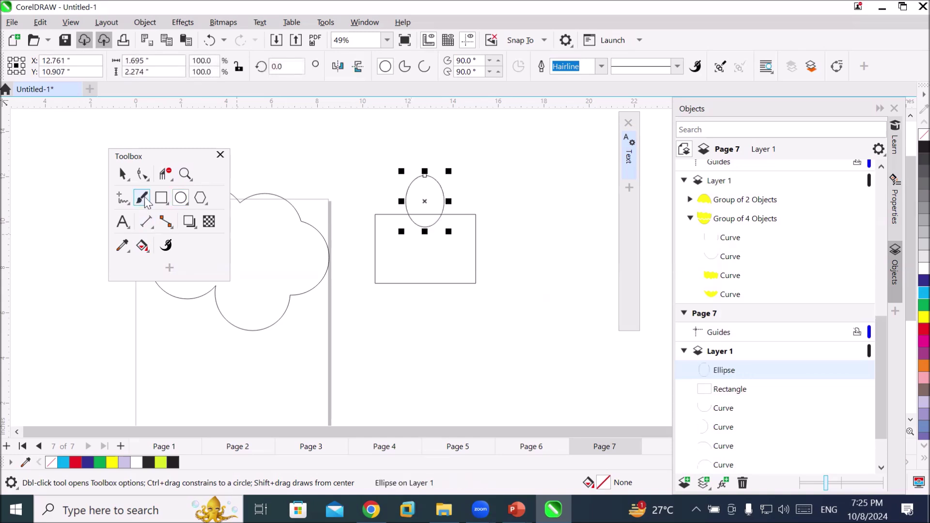
Stretch the rectangle to 5.214 inches tall and reshape the raised ellipse into a circle
click(123, 174)
click(411, 281)
drag(428, 286, 432, 336)
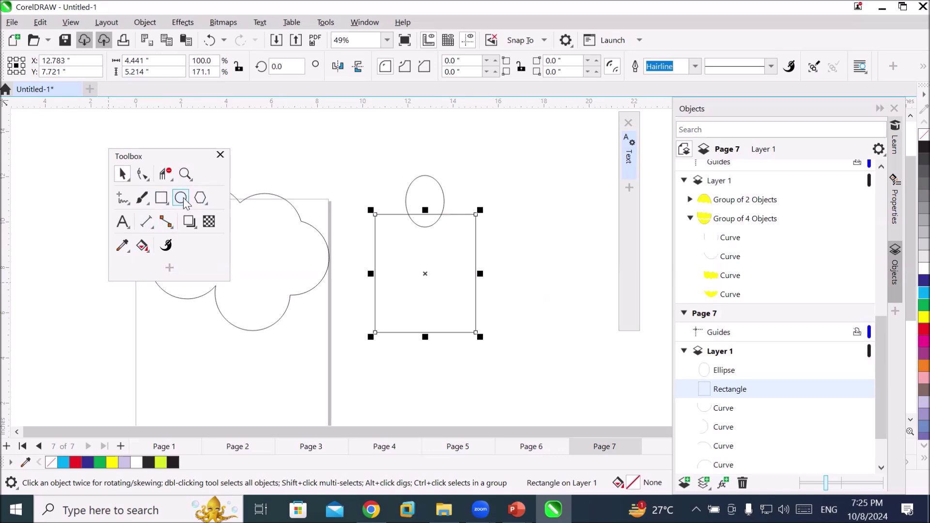
click(158, 199)
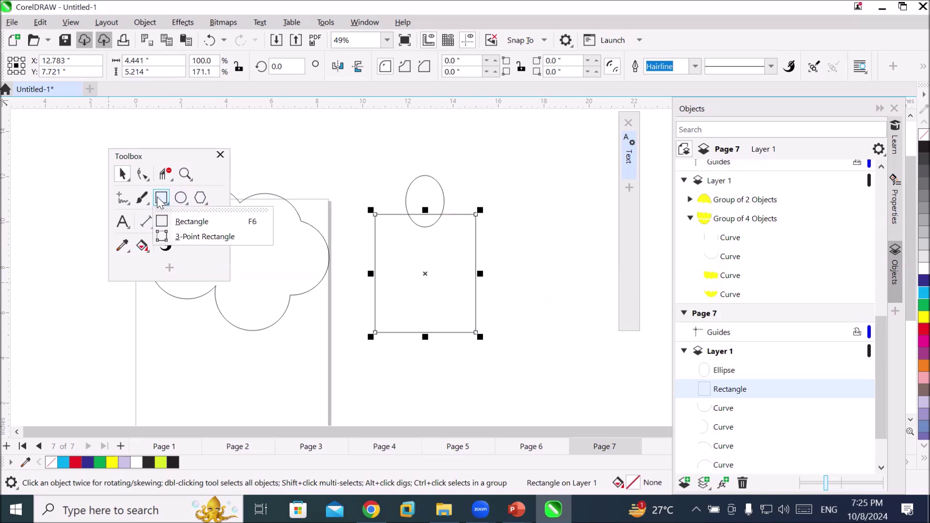
click(160, 199)
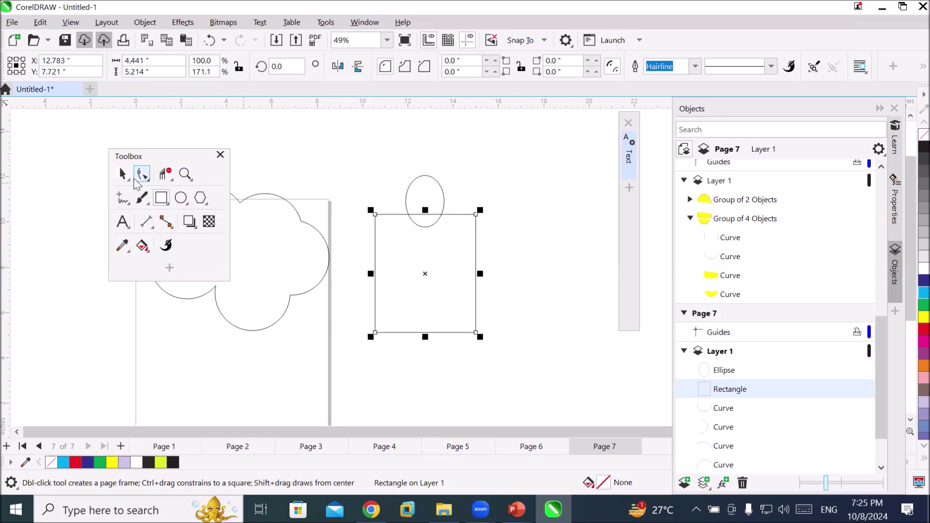
click(124, 176)
drag(443, 202, 445, 163)
drag(427, 194, 429, 188)
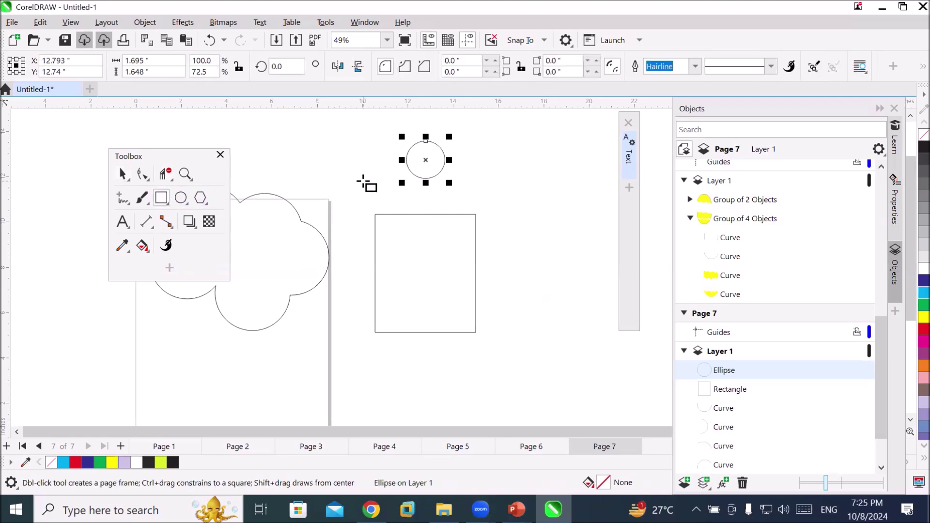
Draw a thin bar below the circle and move the tall rectangle up beneath it
click(162, 200)
drag(377, 176, 481, 188)
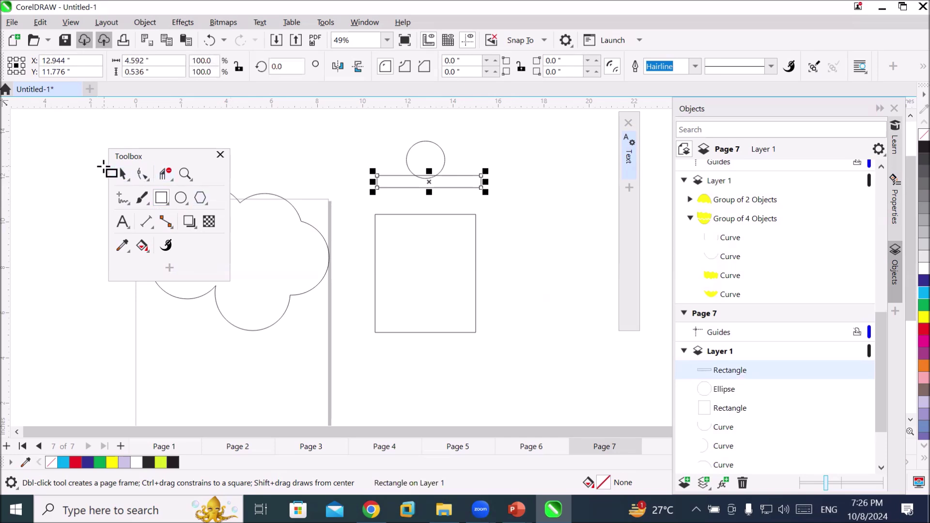
click(122, 175)
drag(474, 279, 478, 245)
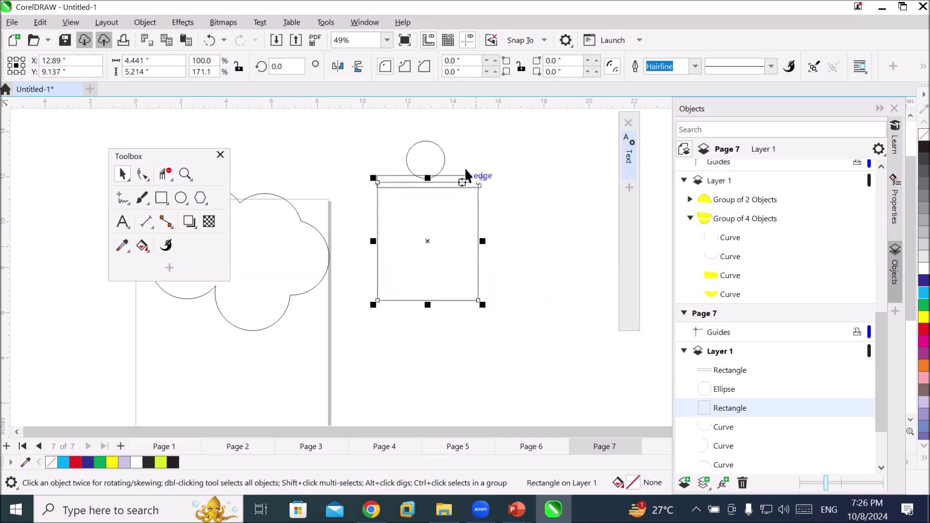
scroll(468, 159, up, 4)
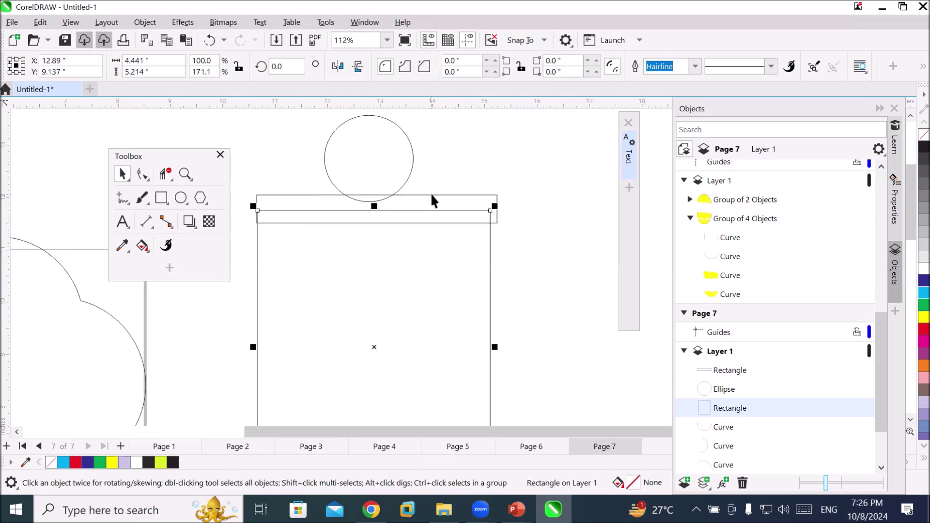
Seat the thin bar on the rectangle, widen it to 4.861", and select all three shapes
click(430, 195)
drag(253, 208, 246, 213)
drag(495, 205, 507, 207)
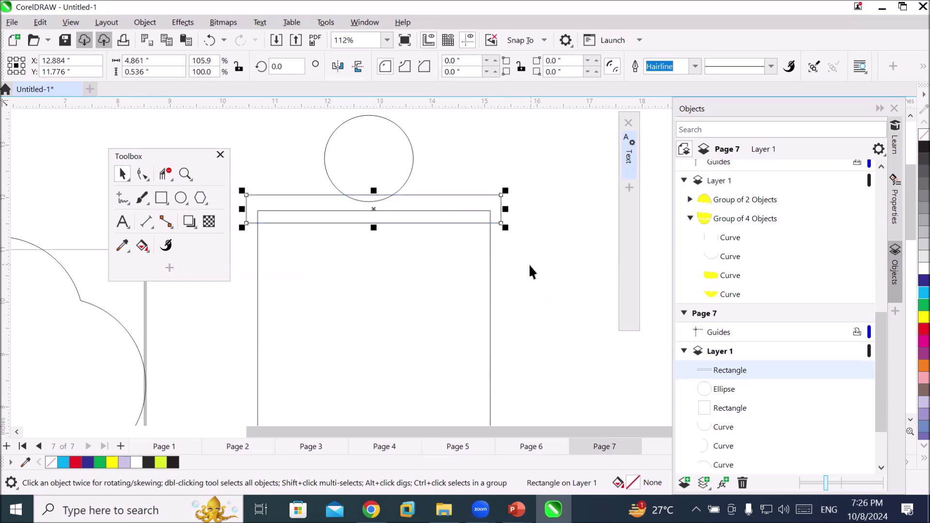
scroll(532, 245, down, 3)
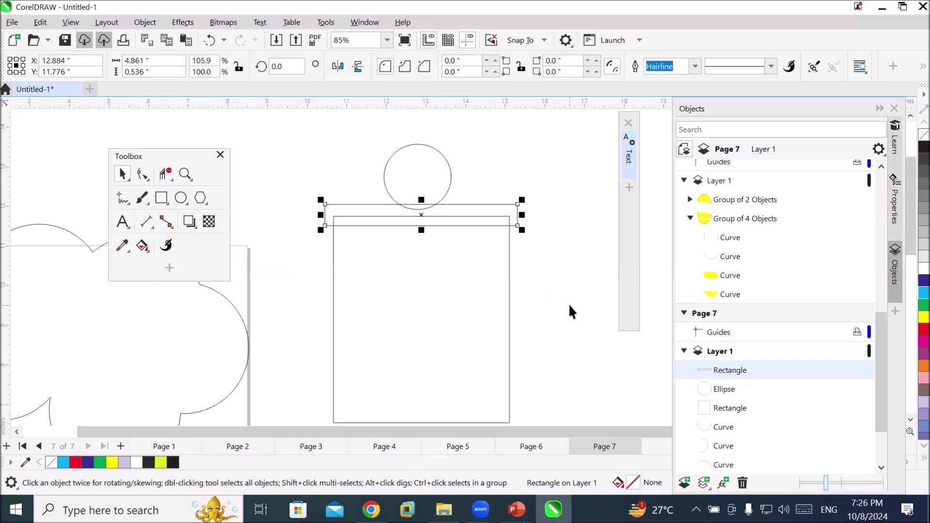
drag(327, 159, 385, 281)
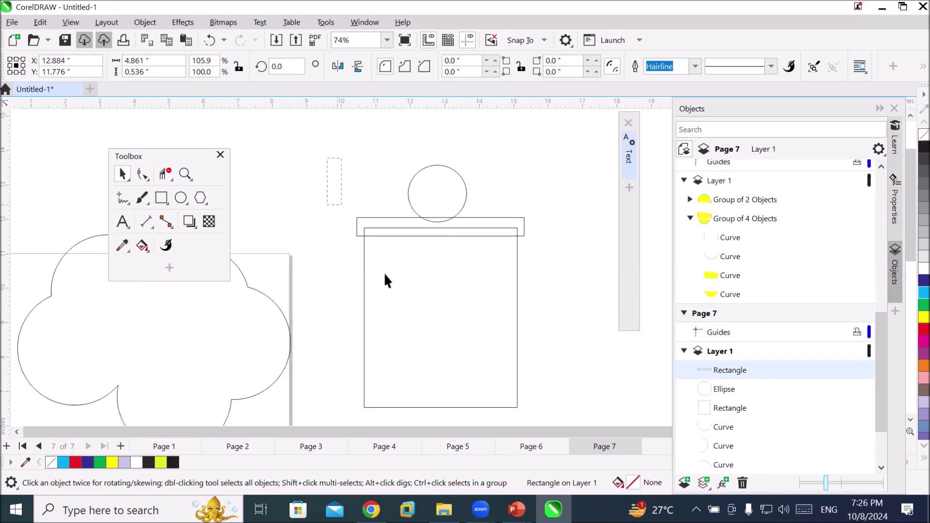
drag(540, 411, 545, 415)
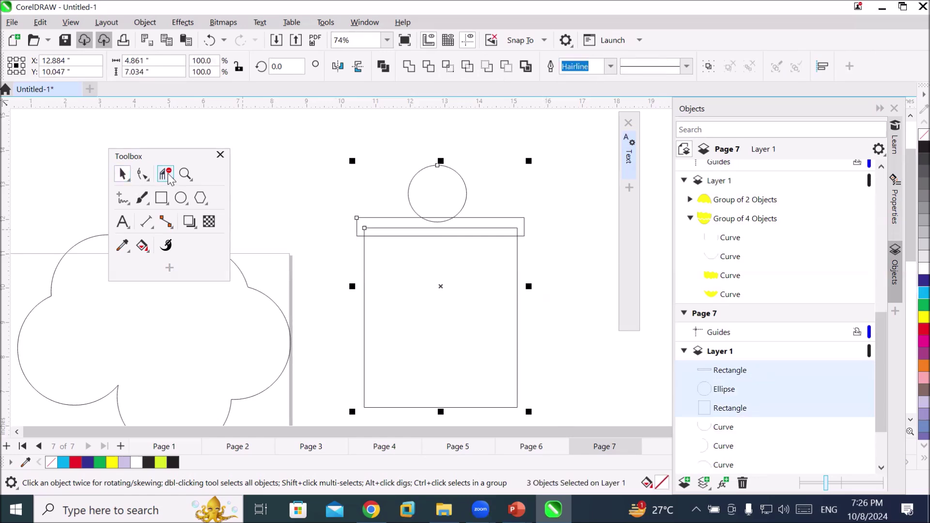
Delete the bar's inner edge, the overlapping circle arc, and the rectangle and bar edges where they meet
scroll(514, 211, up, 4)
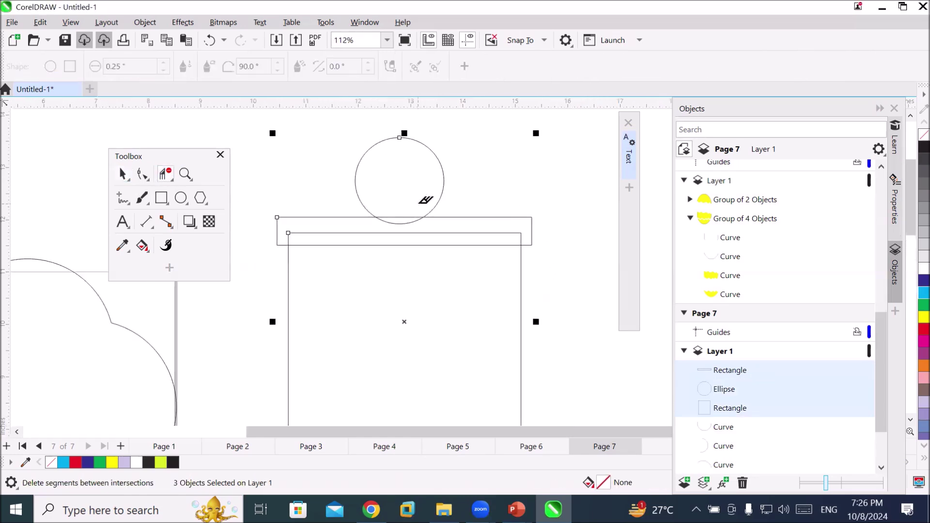
click(407, 216)
click(411, 216)
click(412, 233)
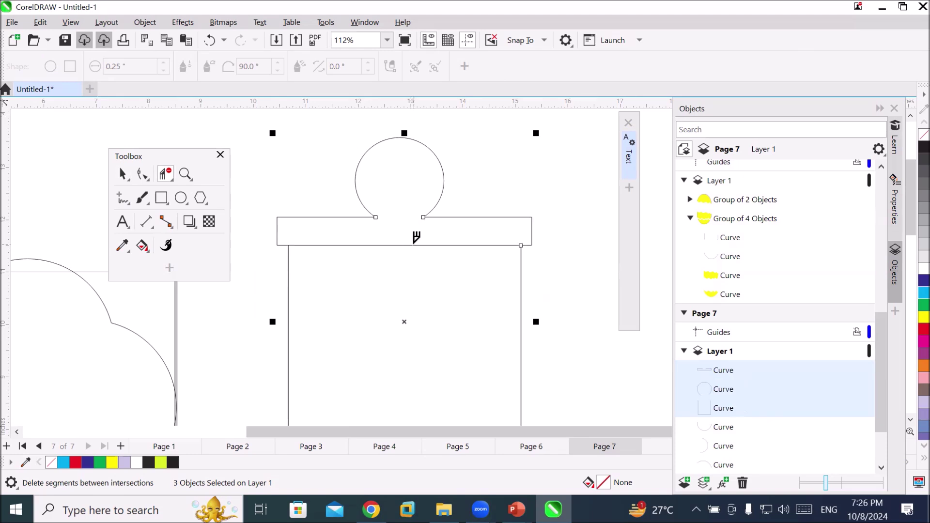
click(414, 245)
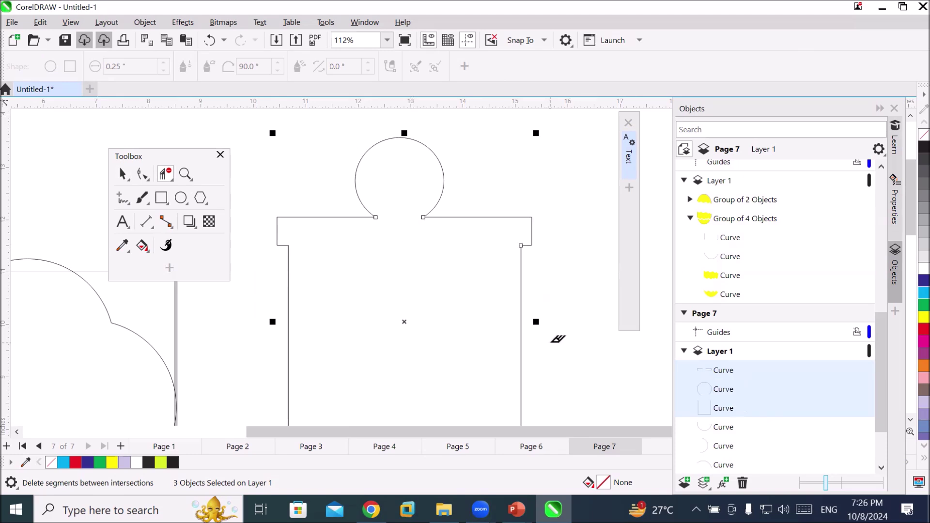
scroll(559, 339, down, 1)
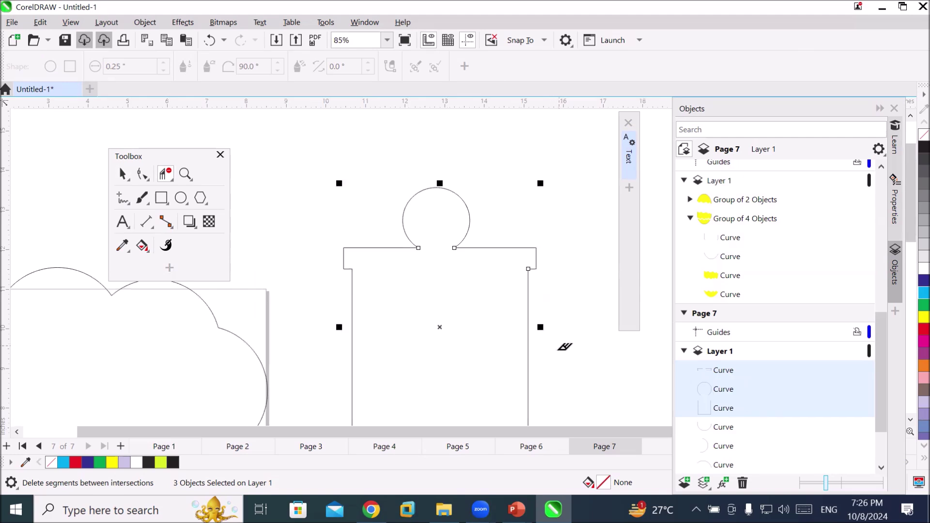
click(124, 178)
click(577, 326)
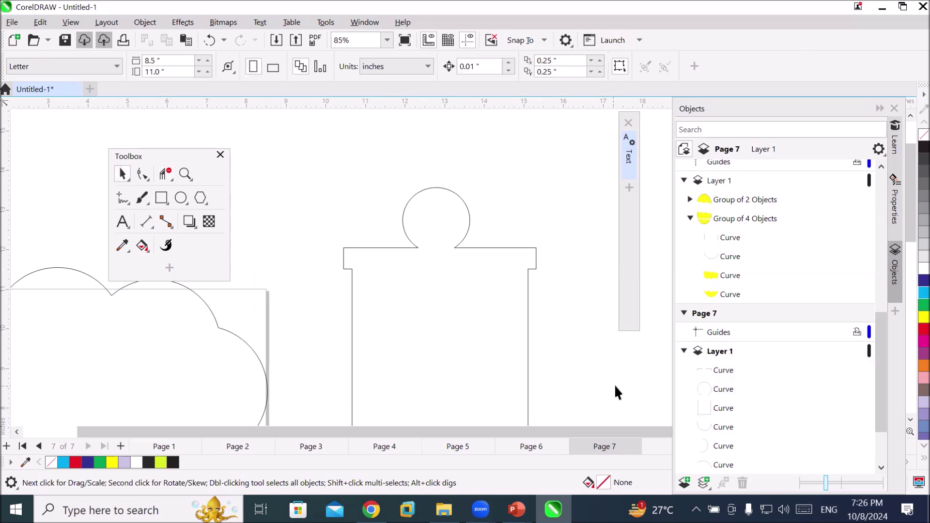
Choose Virtual Segment Delete from the Crop flyout, then add a new blank Page 8
scroll(615, 386, down, 1)
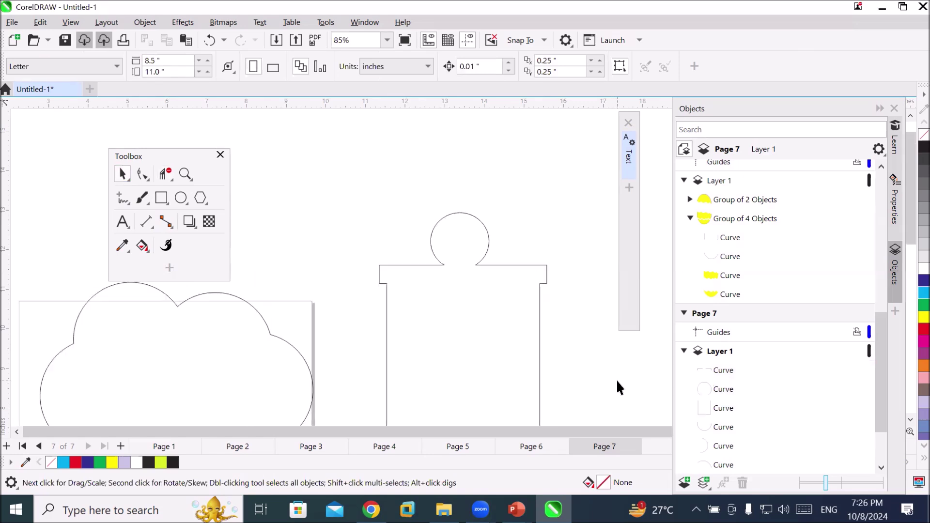
scroll(618, 388, down, 1)
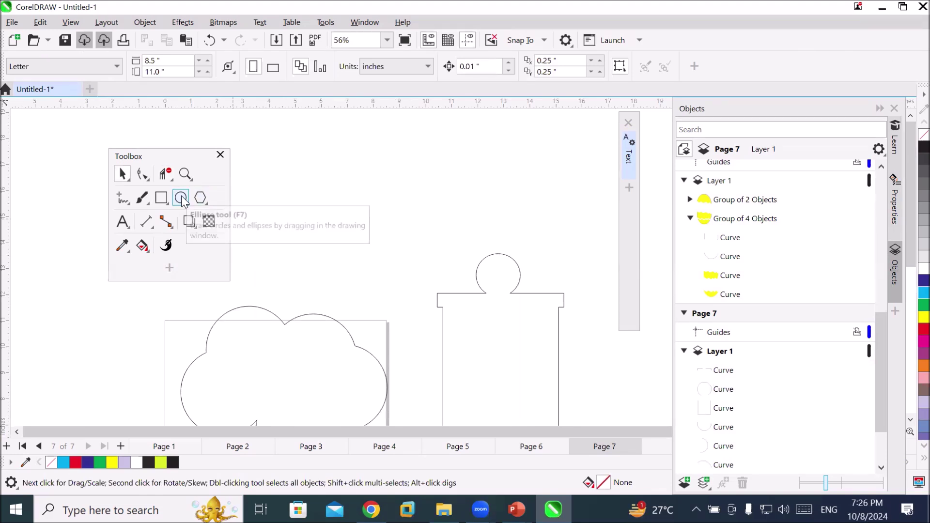
click(166, 177)
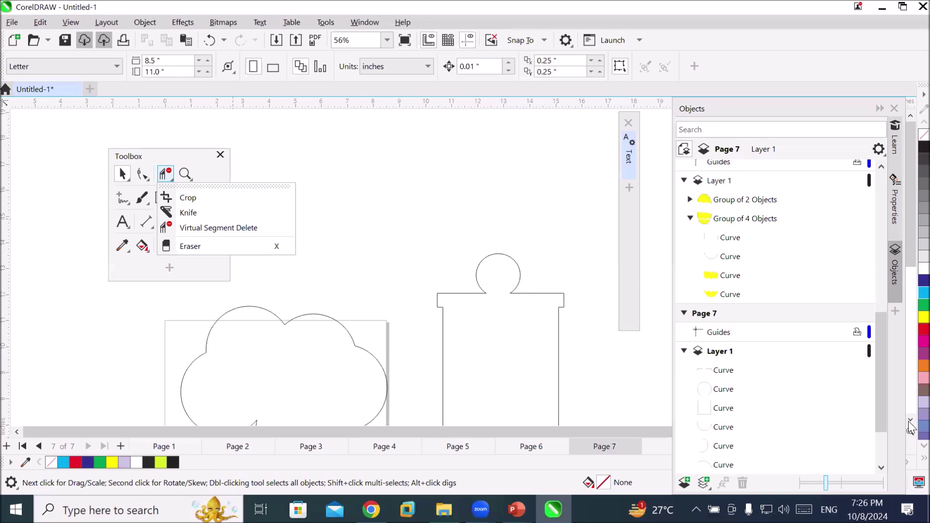
scroll(909, 424, down, 5)
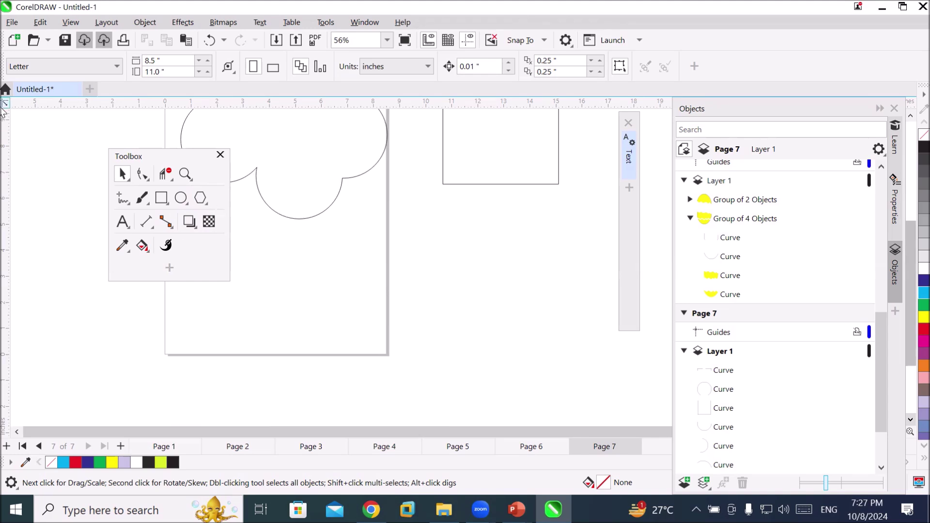
click(168, 180)
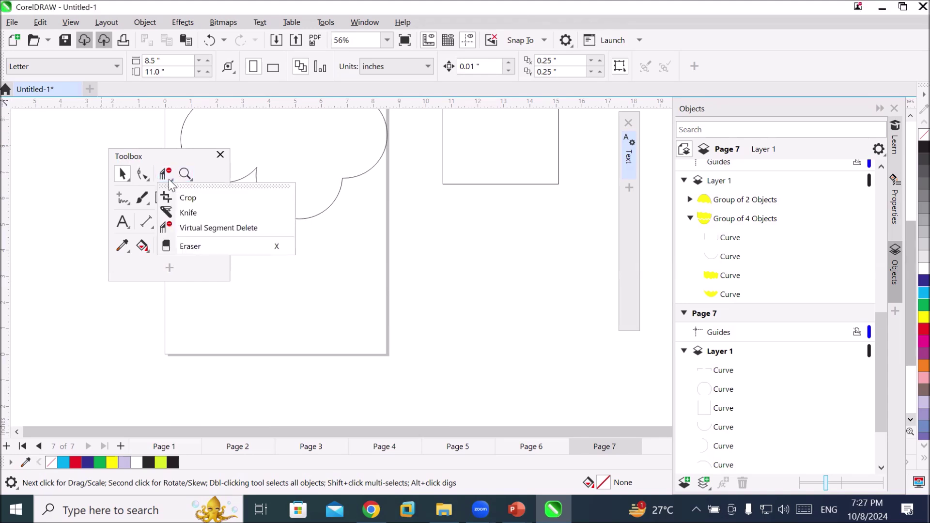
click(193, 228)
click(167, 174)
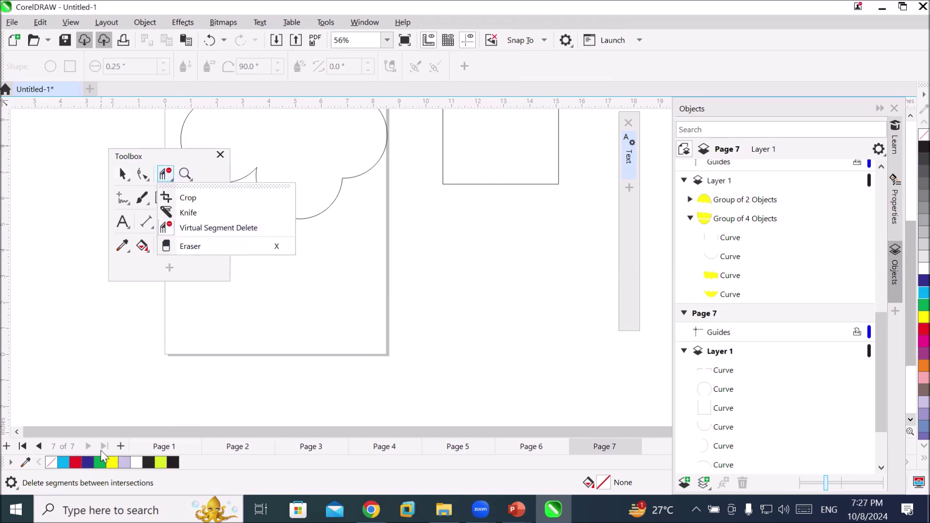
click(121, 446)
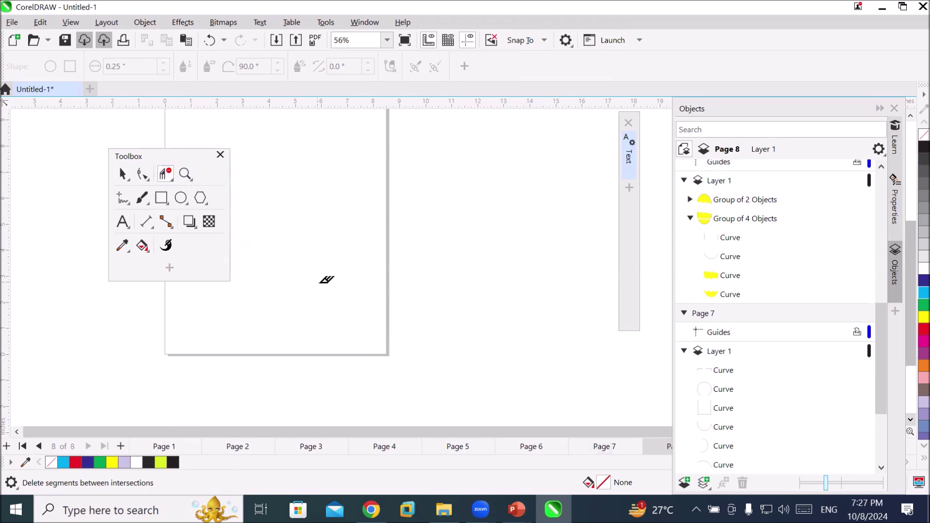
Set the zoom to show the whole page
click(388, 40)
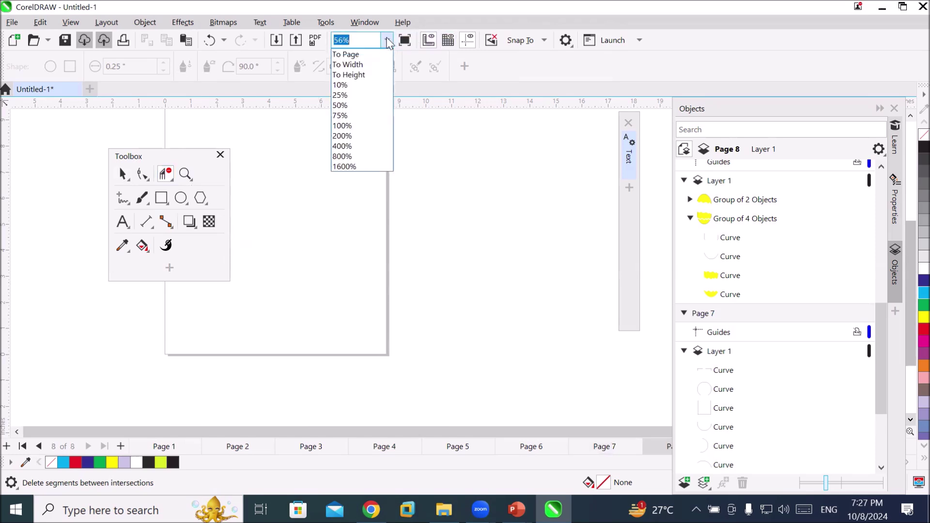
click(364, 66)
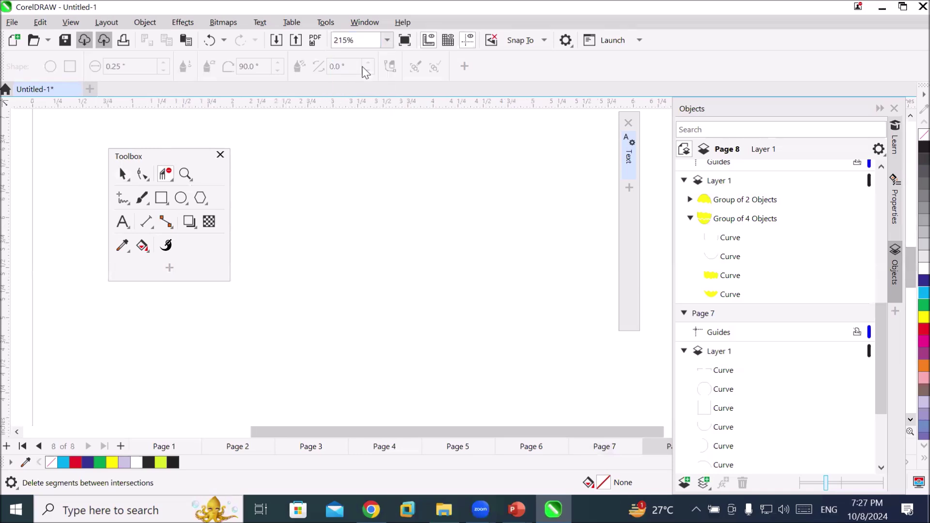
click(387, 40)
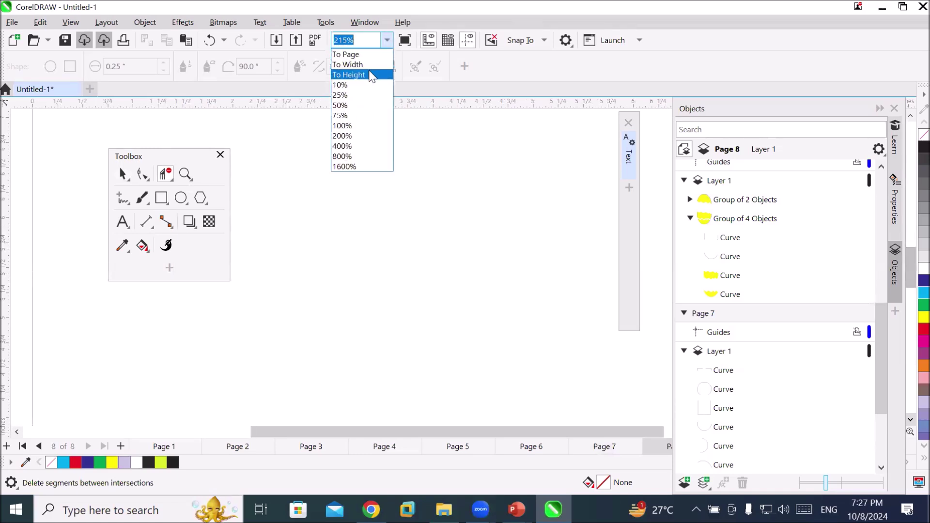
click(354, 54)
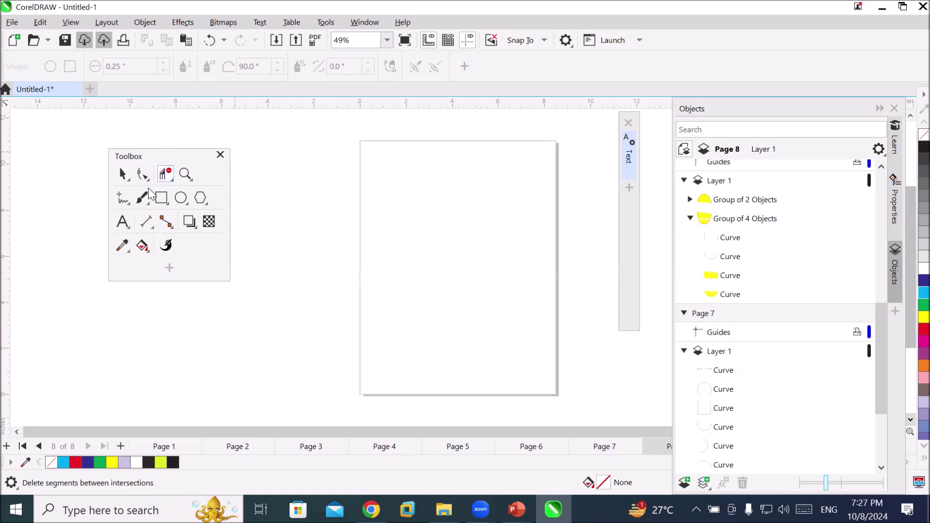
Draw a large circle in the upper half of the page and fill it cyan
click(180, 197)
drag(405, 203, 514, 301)
drag(520, 309, 521, 311)
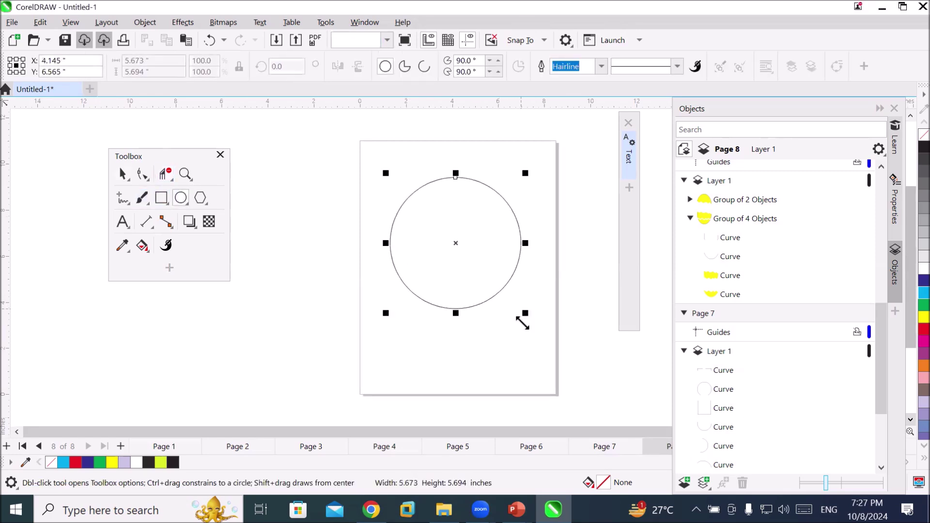
click(924, 293)
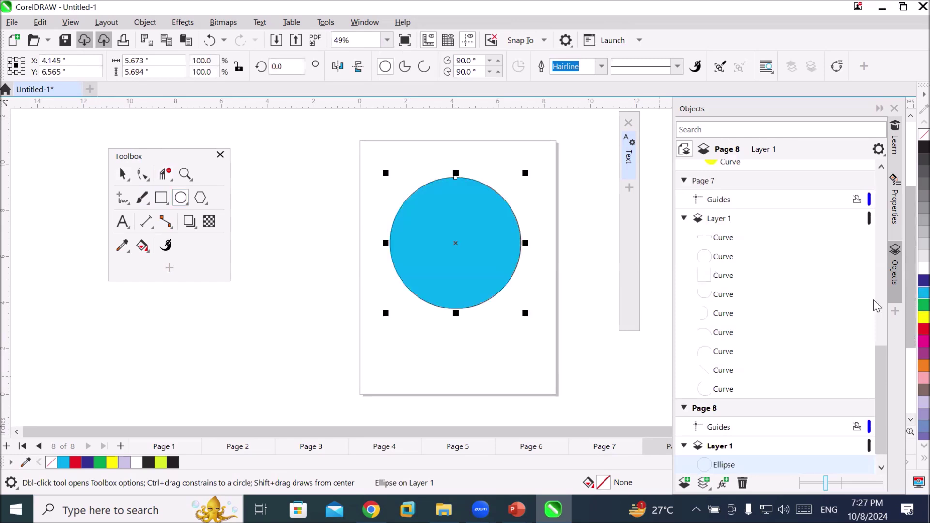
scroll(545, 254, up, 1)
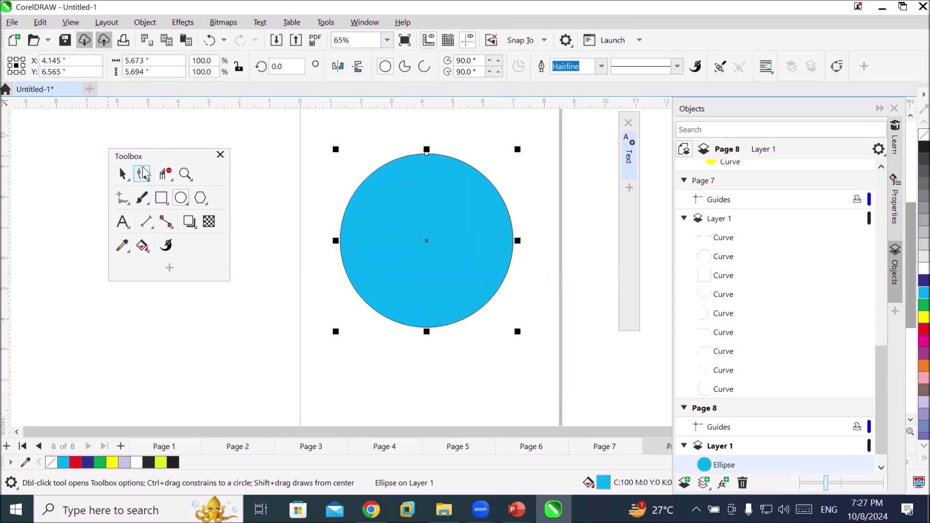
click(167, 176)
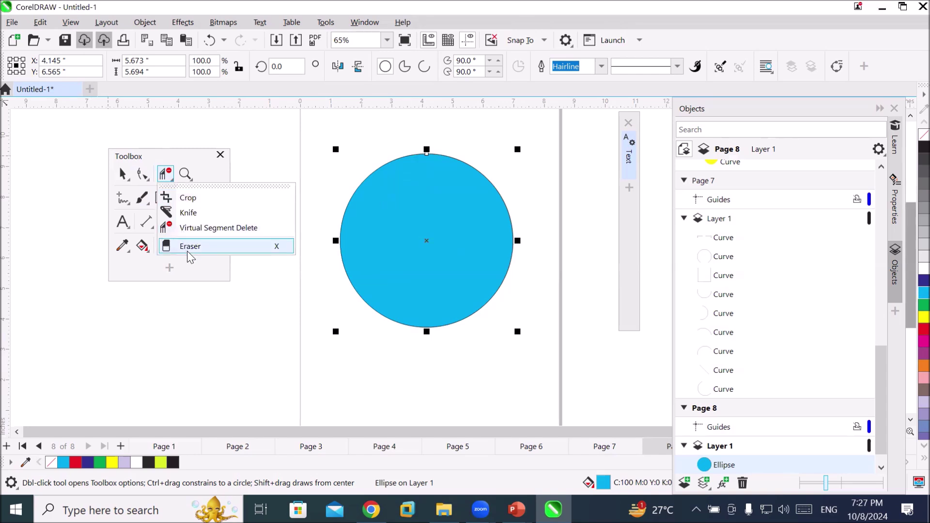
click(184, 246)
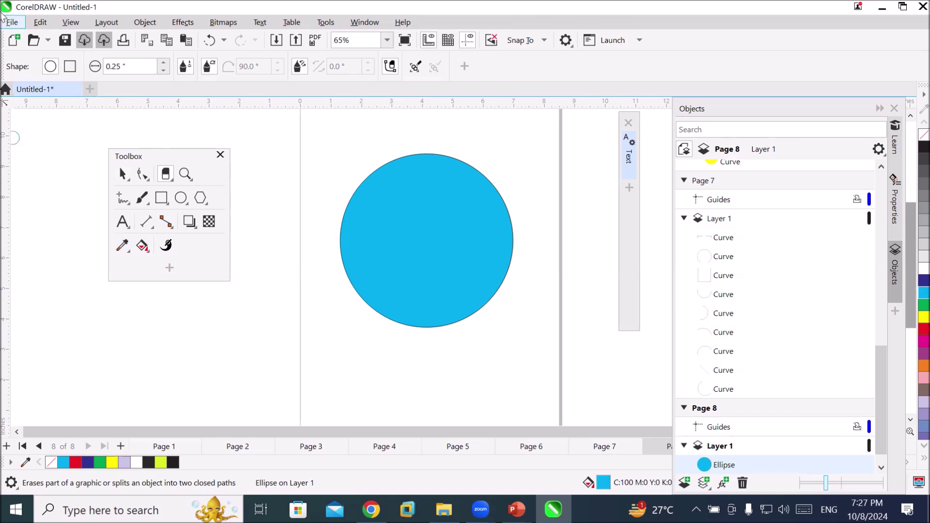
With a round 0.68" eraser nib, erase a straight horizontal slot across the circle's upper part
click(52, 68)
click(164, 63)
click(164, 64)
click(164, 64)
click(164, 63)
click(163, 63)
click(163, 63)
click(163, 64)
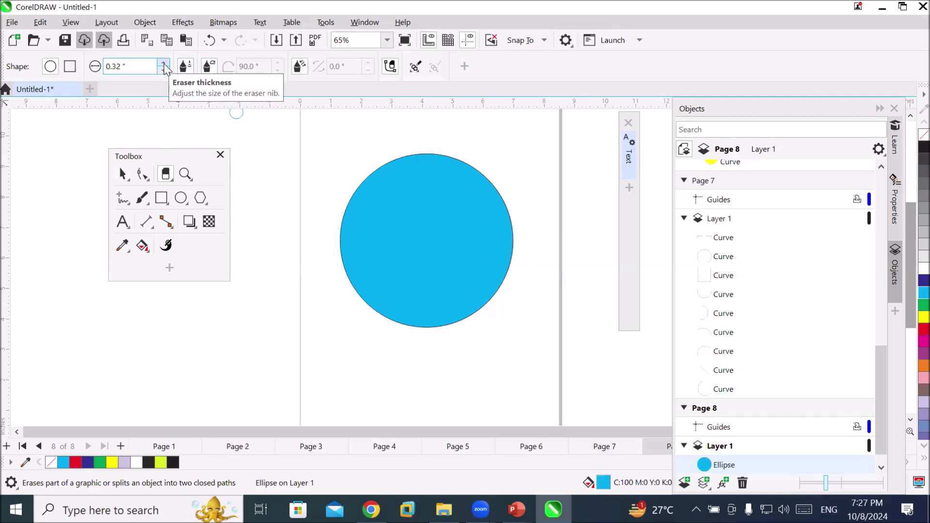
click(164, 64)
click(164, 64)
click(164, 64)
click(164, 64)
click(164, 64)
click(165, 64)
click(165, 64)
click(165, 64)
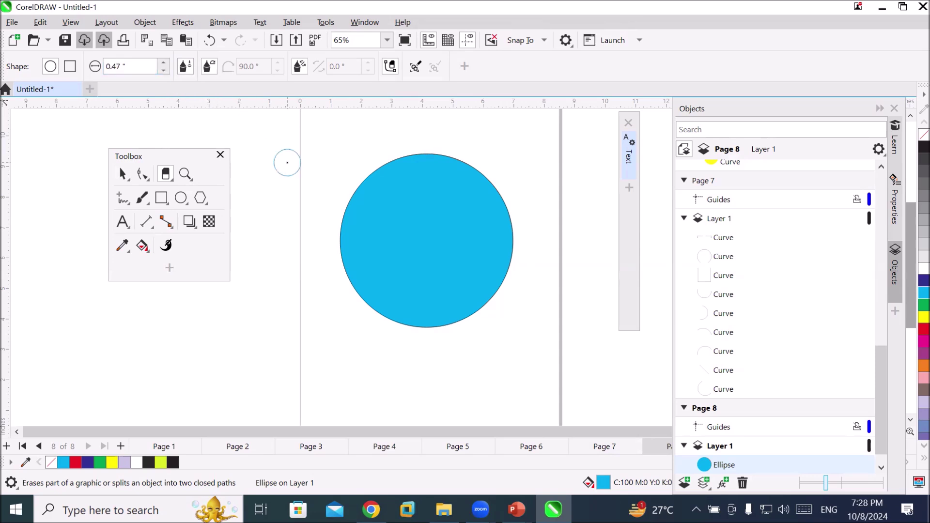
click(165, 64)
click(165, 64)
click(165, 64)
click(165, 64)
click(165, 63)
click(165, 64)
click(165, 64)
click(165, 64)
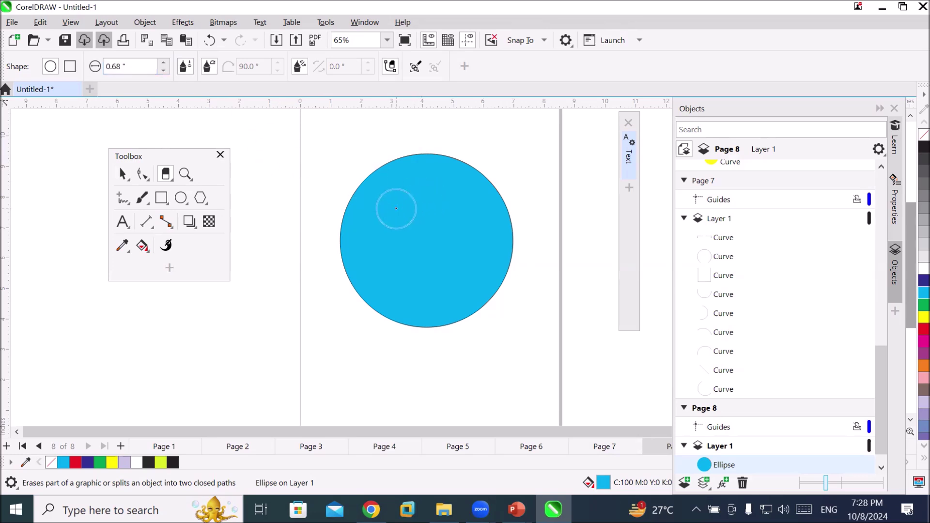
click(397, 209)
click(468, 208)
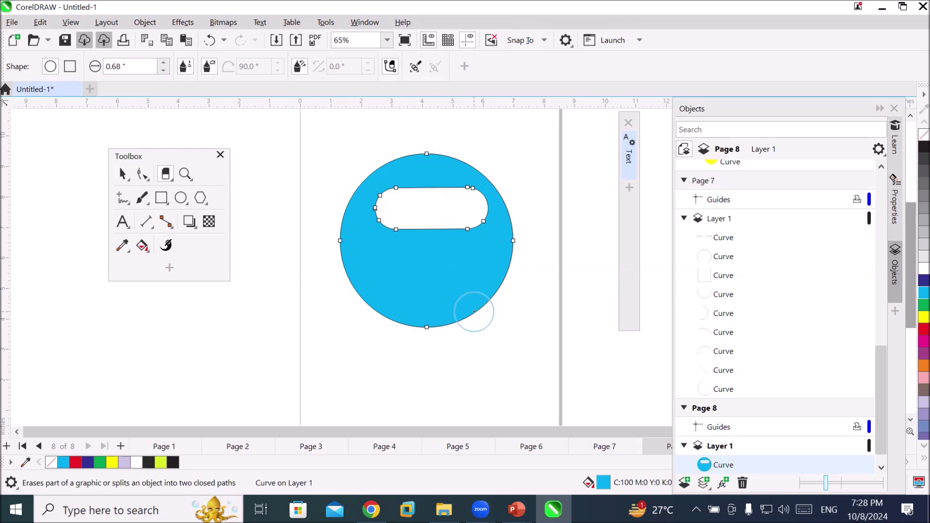
Undo the horizontal slot, try a diagonal erase across the circle, and undo it too
key(ctrl+z)
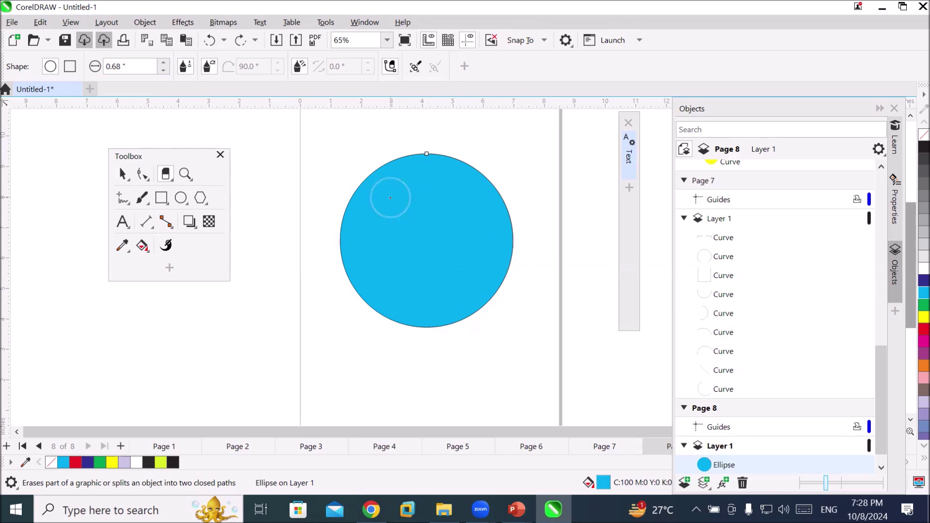
click(383, 199)
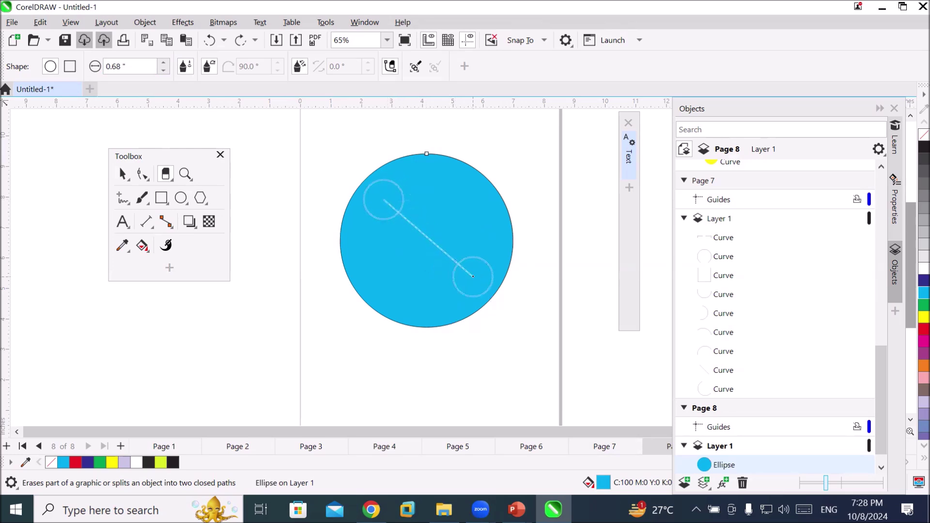
click(473, 277)
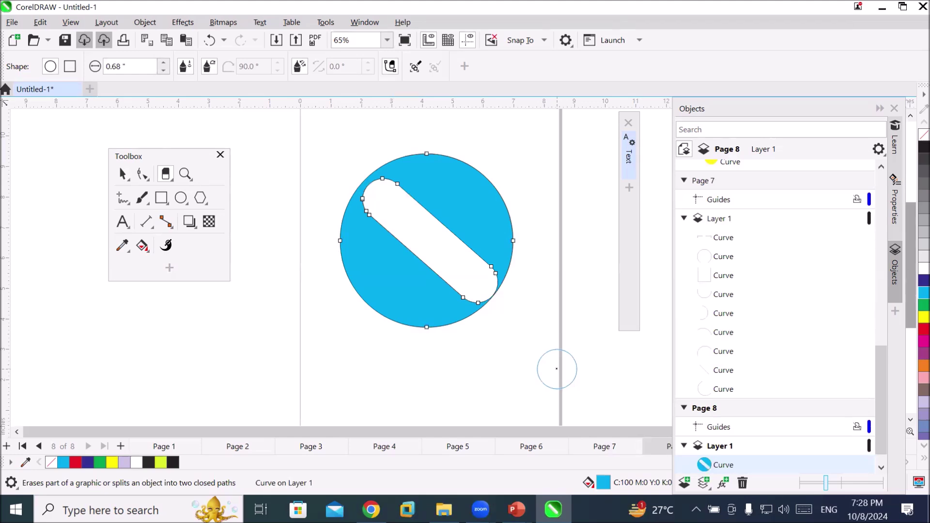
key(ctrl+z)
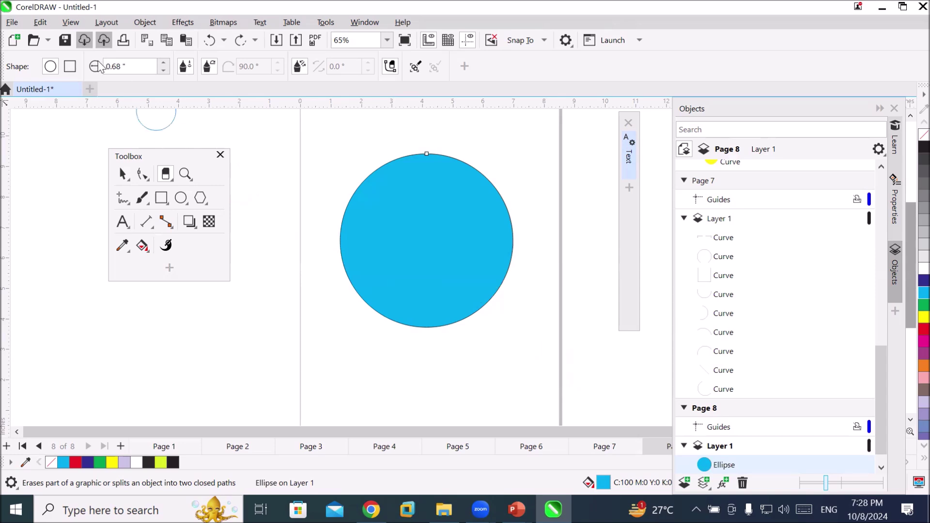
Switch the eraser to a square nib with 0.2" thickness
click(70, 71)
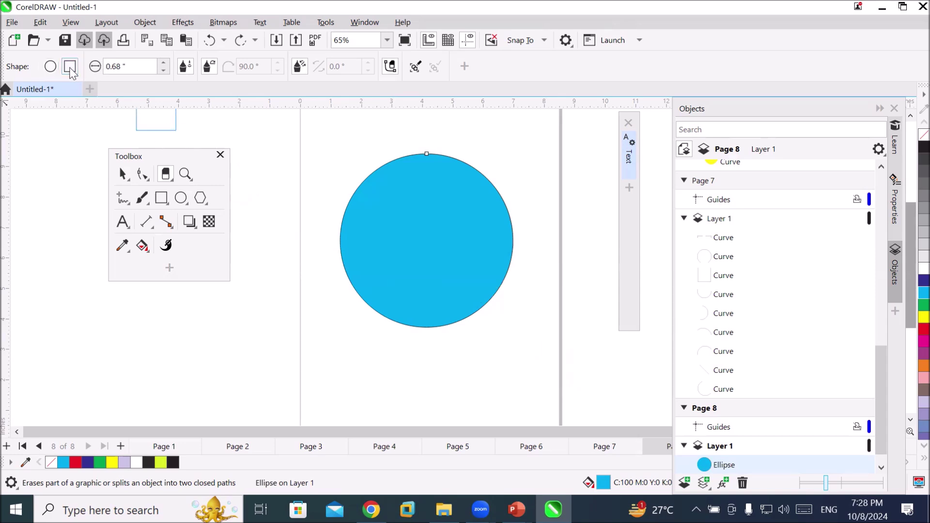
click(139, 67)
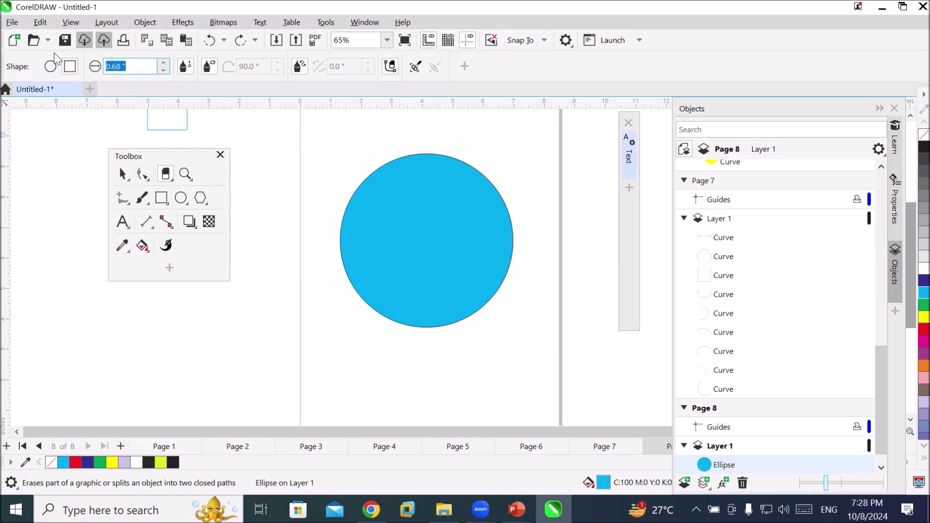
text(0.2)
key(Return)
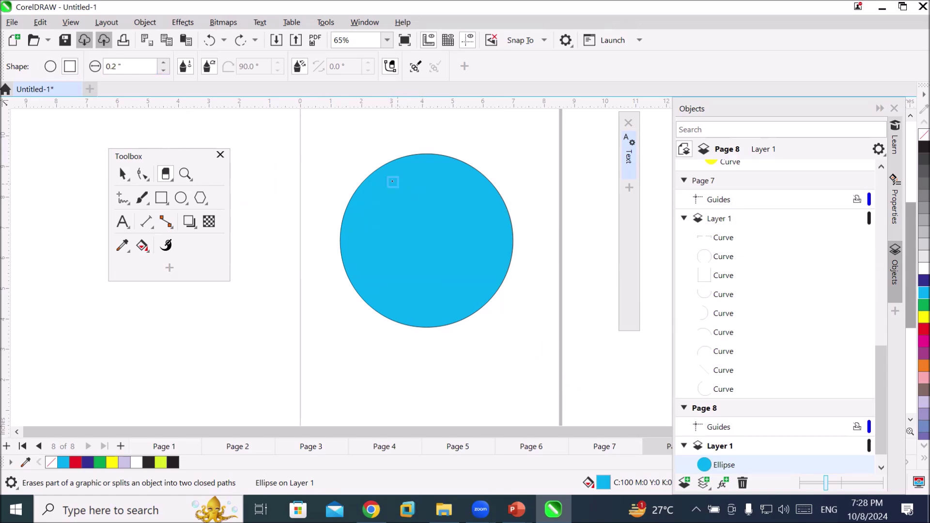
Erase five horizontal strips across the circle from top to bottom
click(383, 182)
click(469, 184)
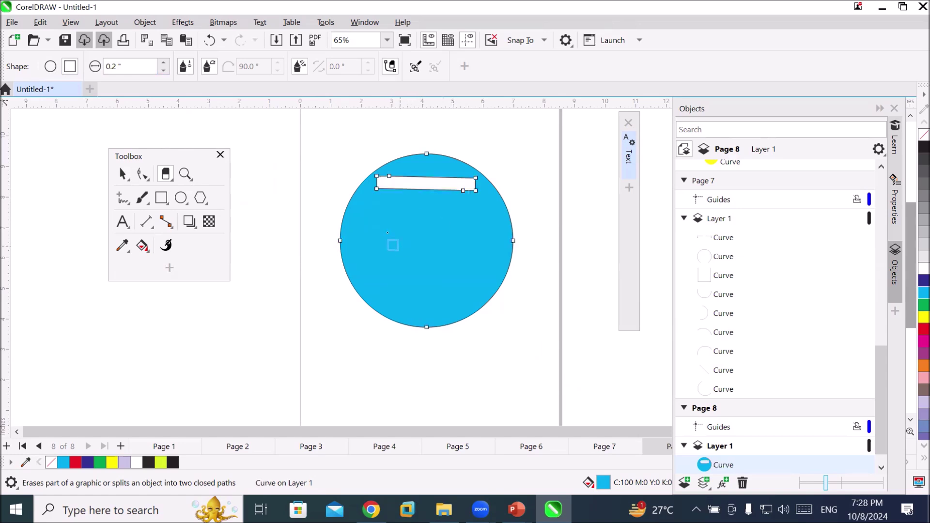
click(379, 212)
click(470, 214)
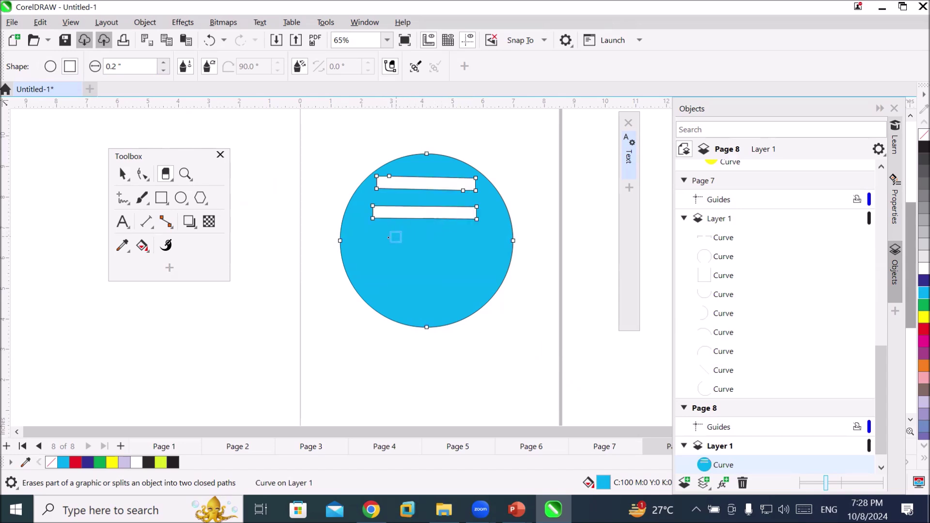
click(377, 239)
click(477, 238)
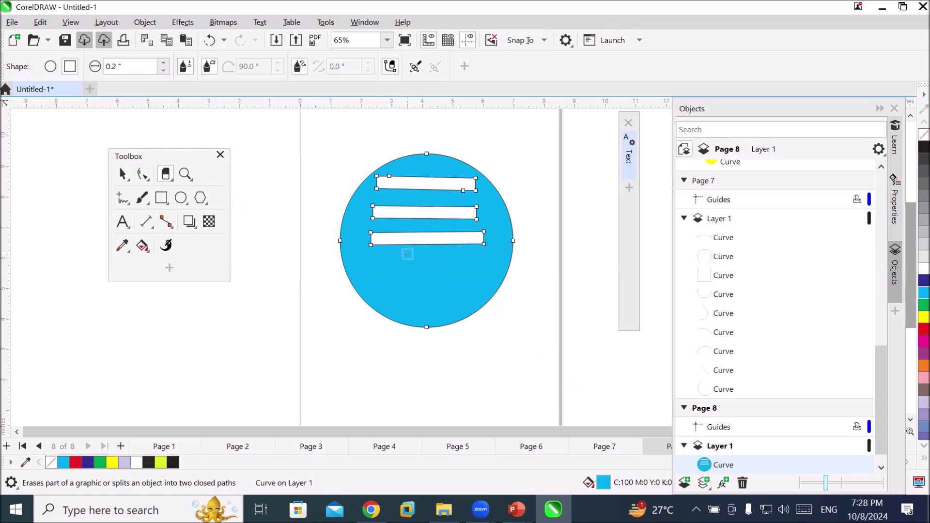
click(374, 269)
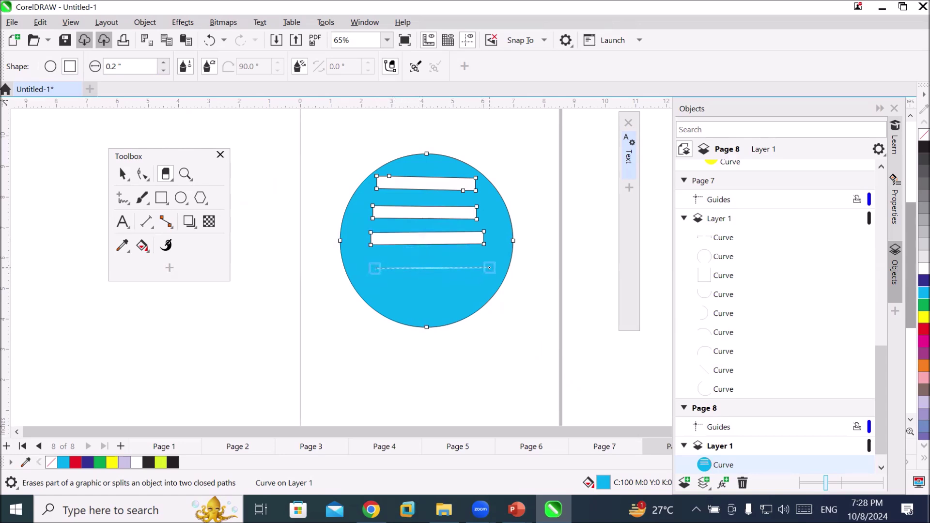
click(494, 265)
click(382, 295)
click(489, 289)
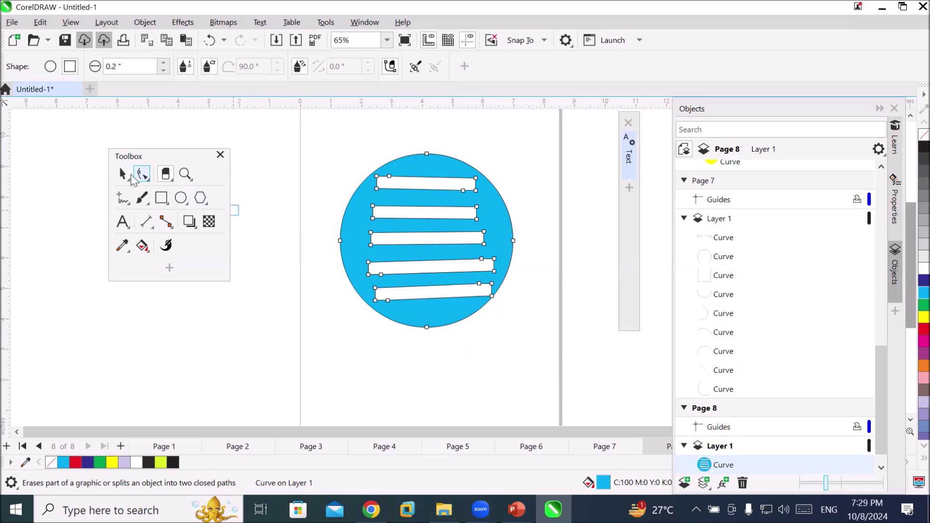
Deselect the striped circle and start undoing the lower strip cuts
click(122, 174)
click(260, 154)
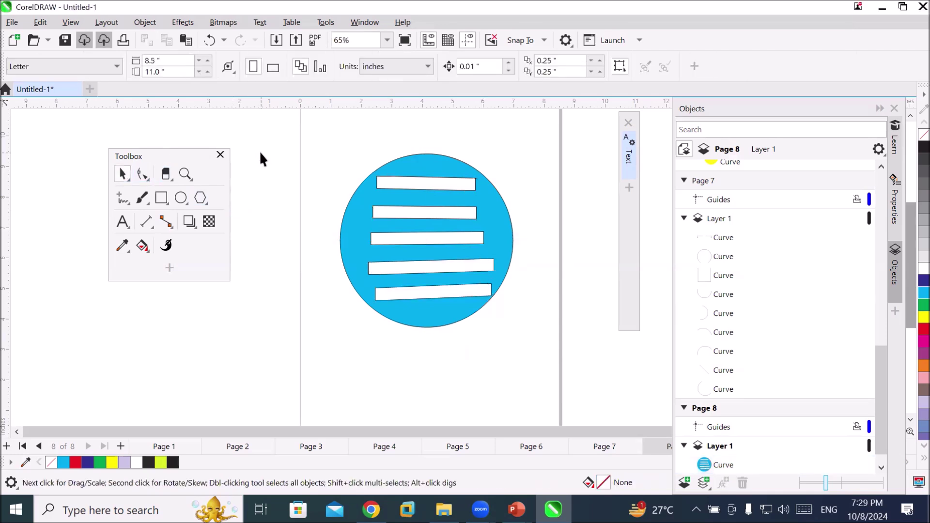
key(ctrl+z)
key(ctrl+z)
key(ctrl+z)
key(ctrl+z)
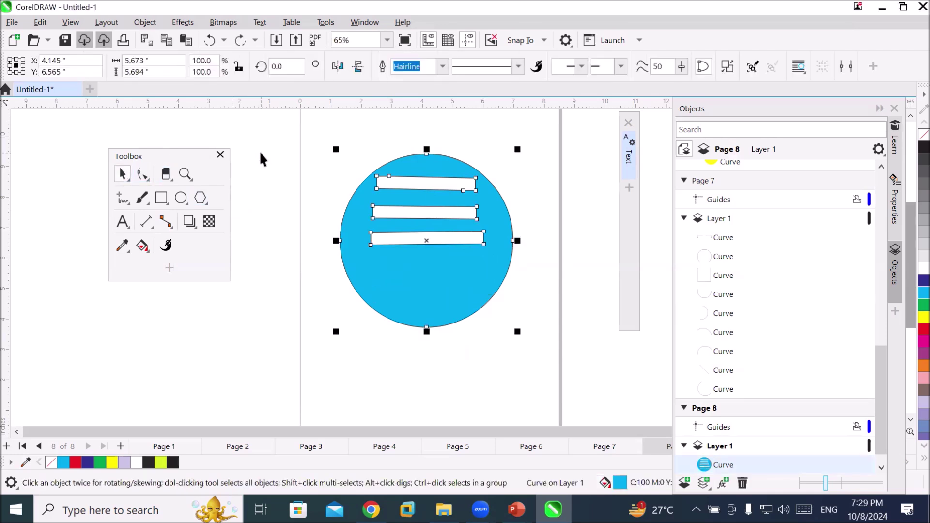
Undo the last strip cut, then freehand-erase a W and an S shape from the circle
key(ctrl+z)
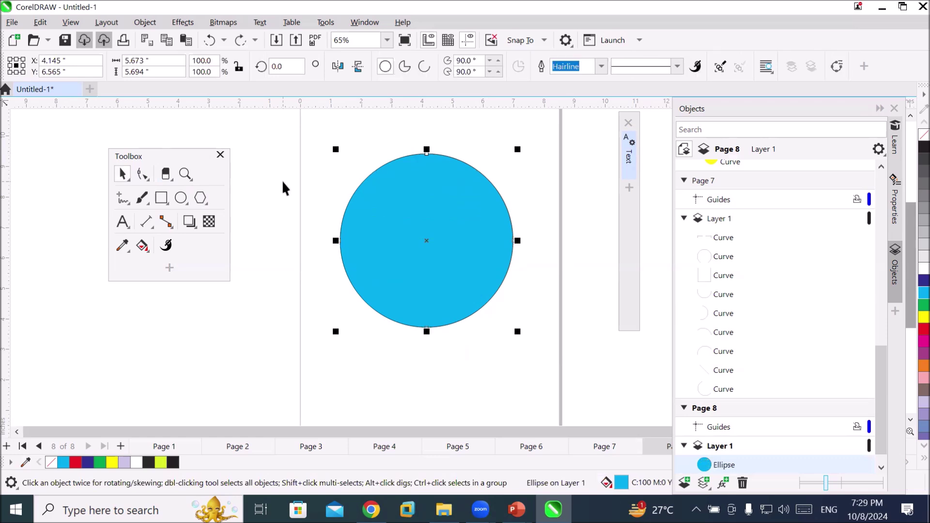
click(166, 173)
mouse_move(367, 196)
mouse_down()
mouse_move(383, 230)
mouse_move(397, 214)
mouse_move(413, 233)
mouse_move(442, 193)
mouse_up()
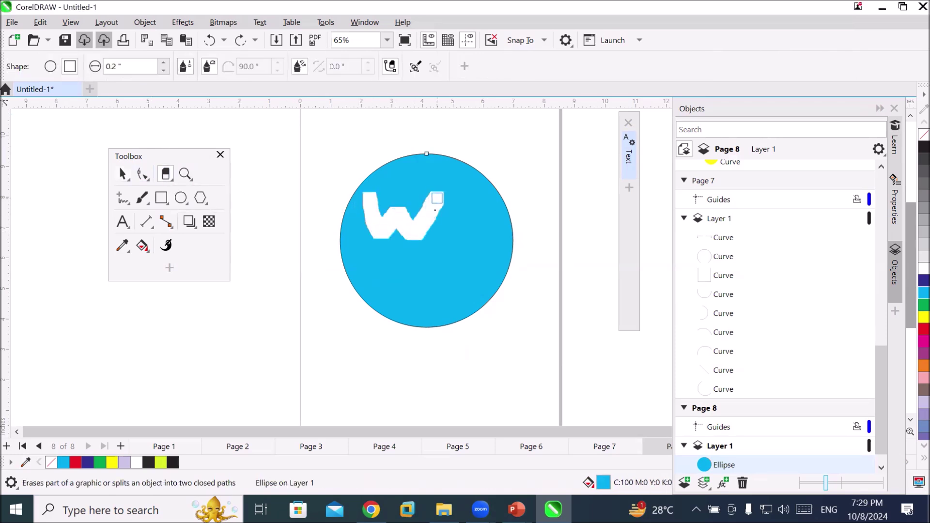
mouse_move(469, 251)
mouse_down()
mouse_move(443, 264)
mouse_move(464, 285)
mouse_move(433, 290)
mouse_up()
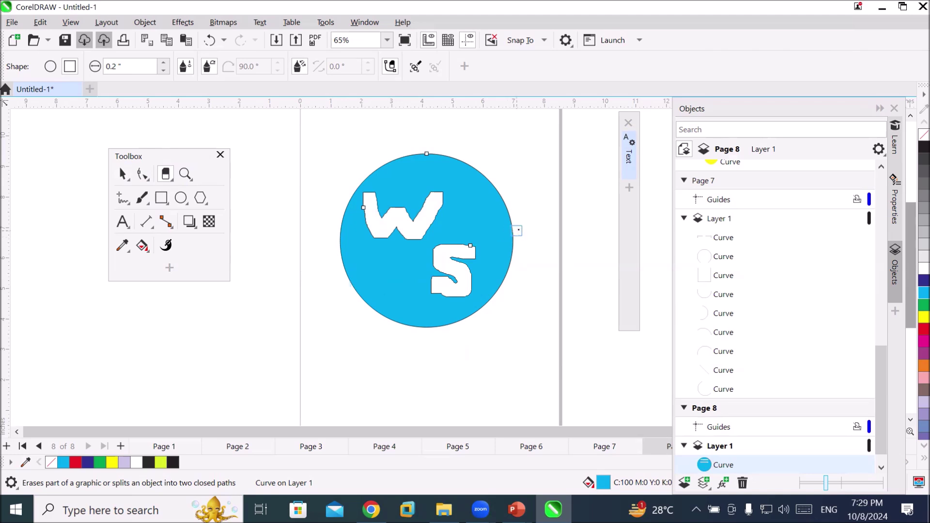
scroll(488, 233, up, 2)
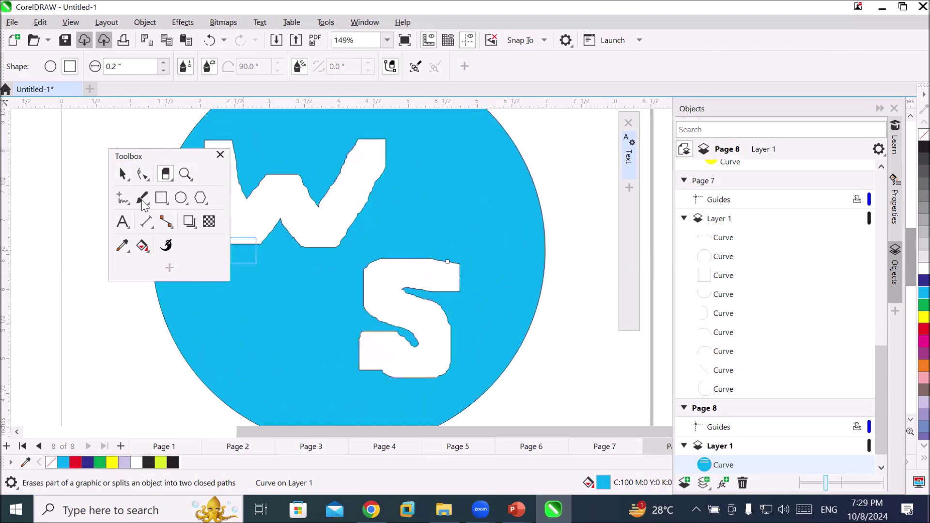
click(142, 173)
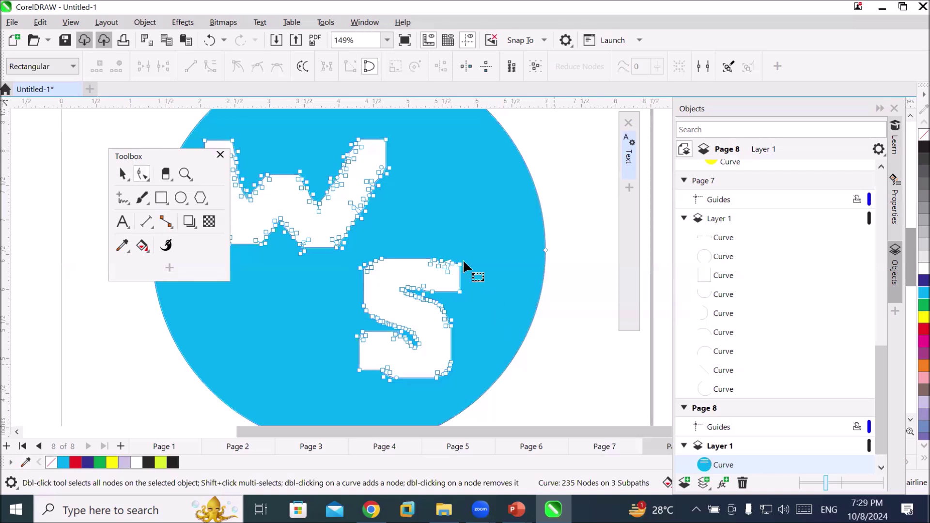
Drag nodes to stretch the S's top and bottom bars and extend the W's right stroke
drag(470, 299, 508, 293)
drag(333, 321, 341, 334)
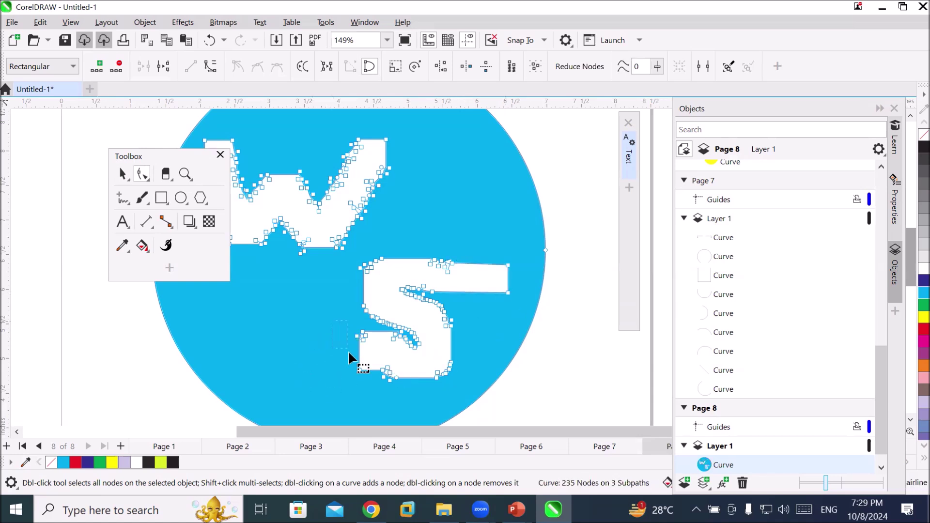
mouse_move(363, 377)
mouse_down()
mouse_move(332, 365)
mouse_move(238, 366)
mouse_up()
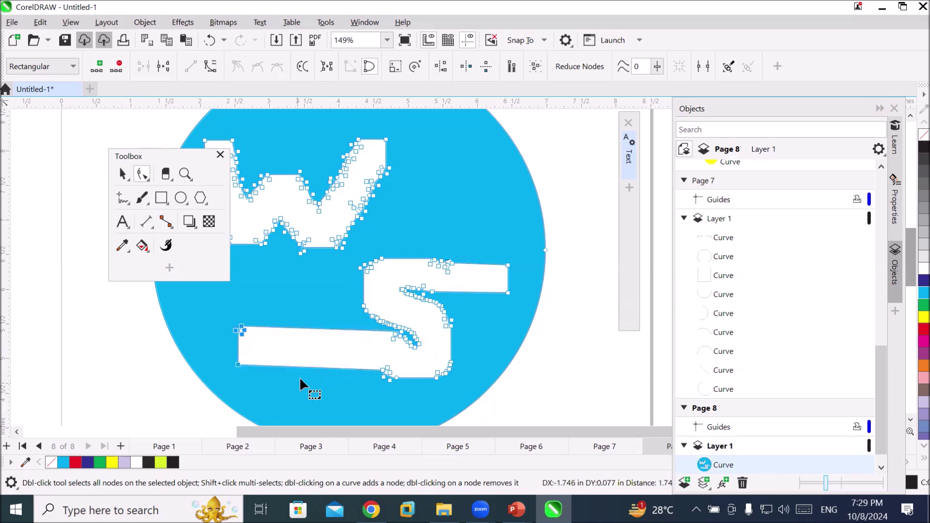
scroll(281, 304, down, 1)
drag(325, 150, 393, 148)
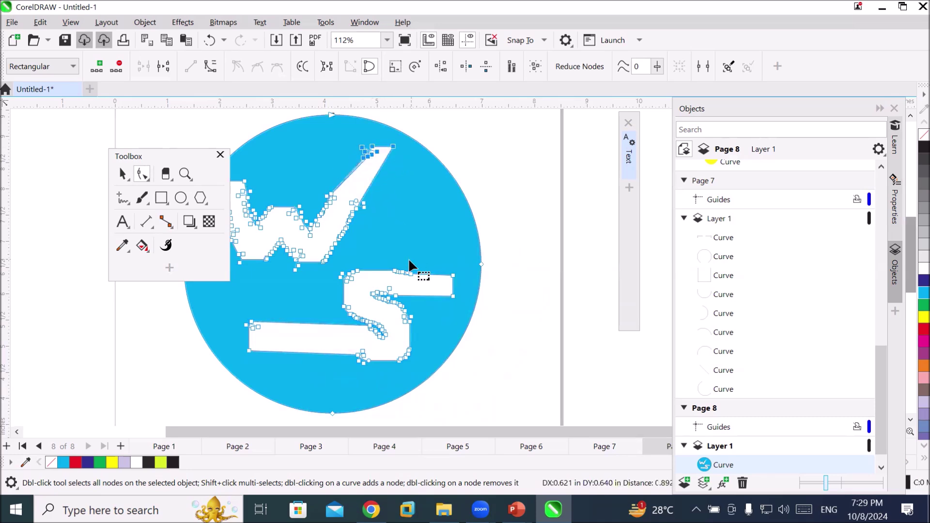
click(158, 159)
drag(156, 154, 102, 162)
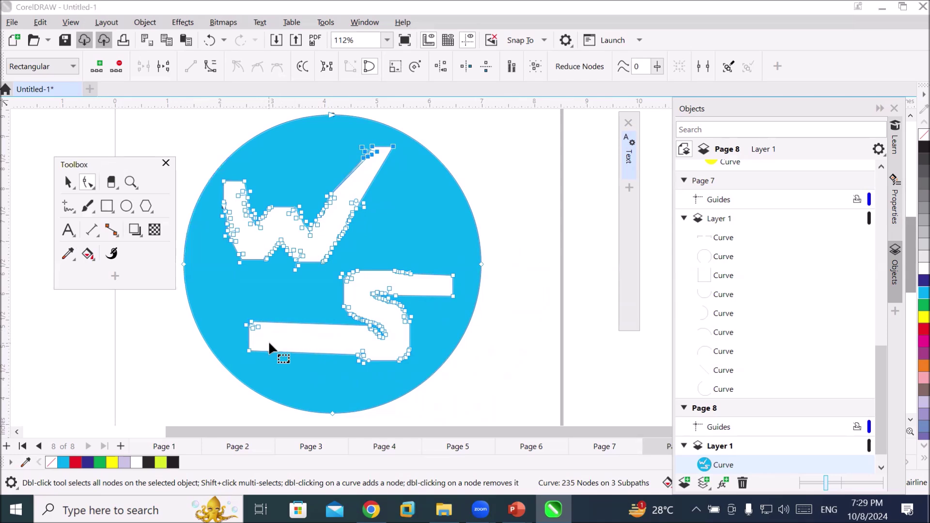
Delete three stray nodes at the W's top-left, leaving the curve at 232 nodes
double_click(224, 181)
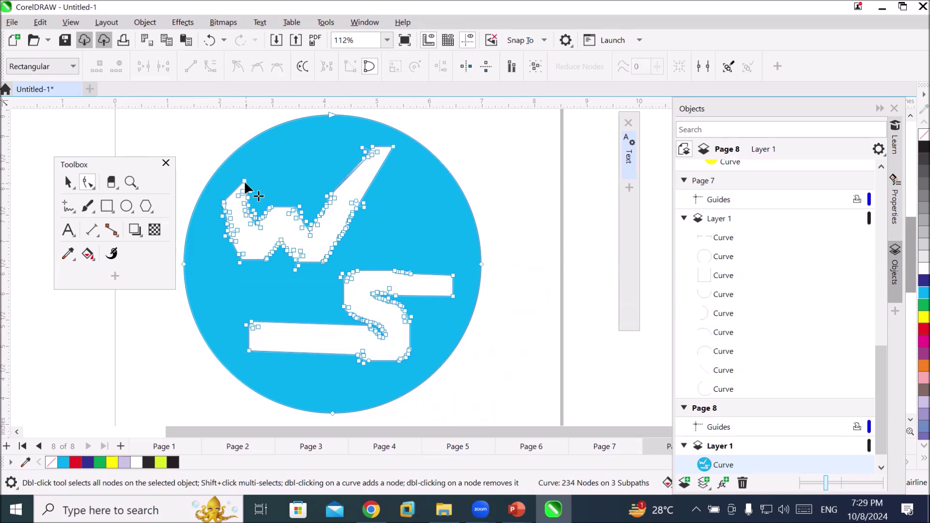
double_click(244, 181)
double_click(250, 193)
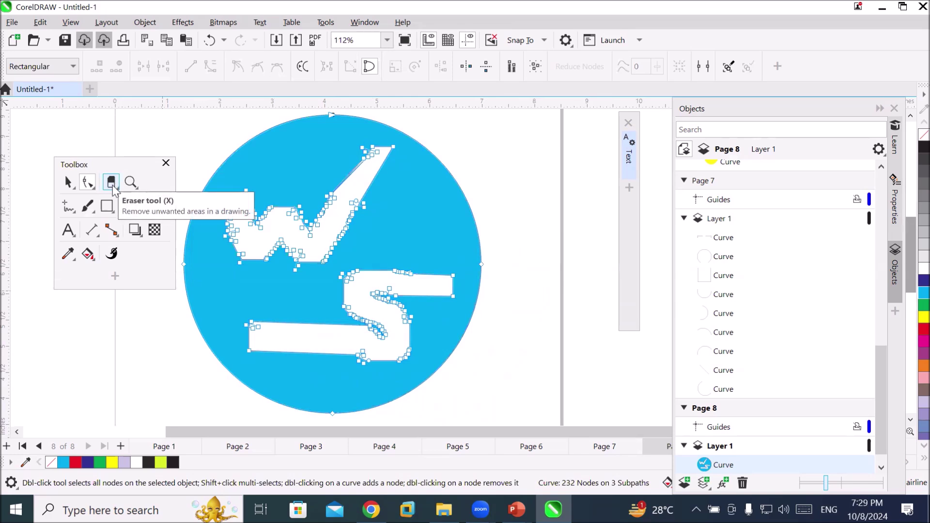
scroll(423, 394, down, 2)
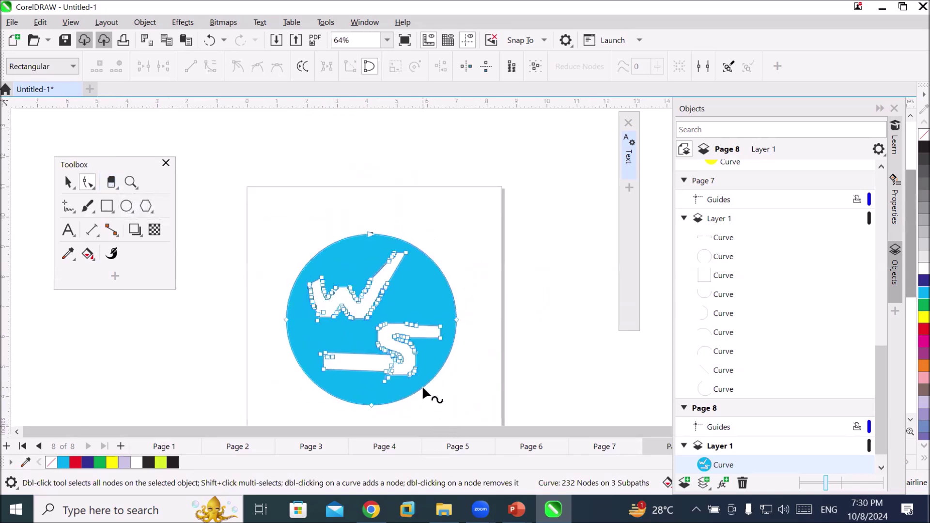
click(68, 182)
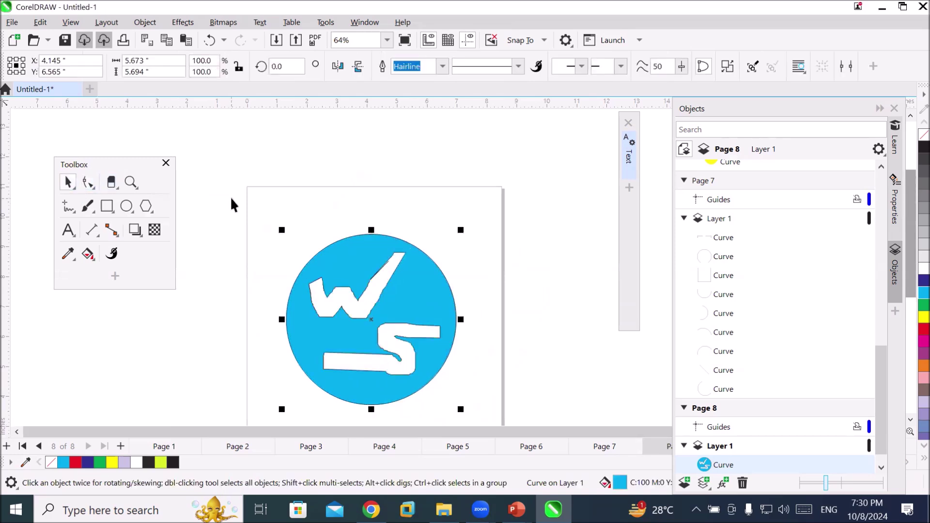
Delete the W-S circle logo and draw a polygon in the middle of the page
key(Delete)
click(125, 207)
click(145, 207)
mouse_move(309, 233)
mouse_down()
mouse_move(430, 353)
mouse_move(468, 375)
mouse_move(472, 390)
mouse_up()
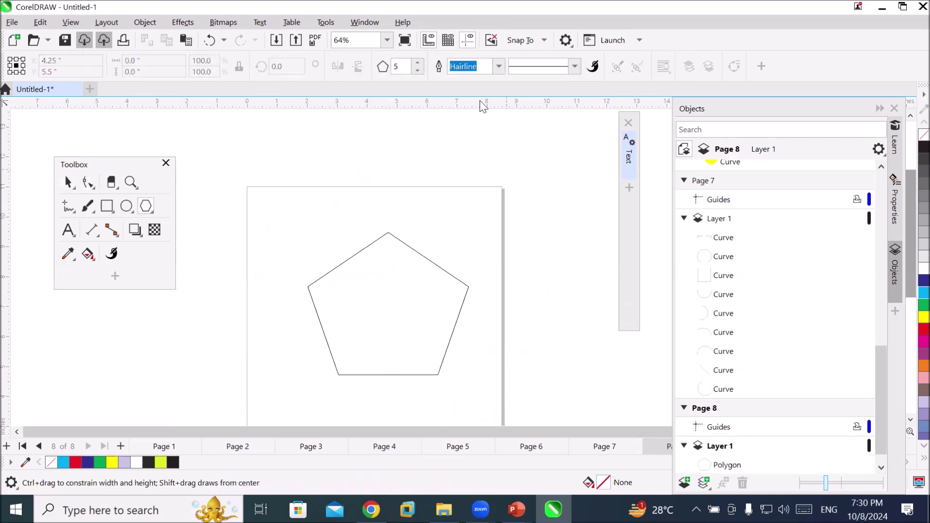
Make the polygon a six-sided hexagon and fill it dark blue
click(420, 63)
click(420, 63)
click(67, 183)
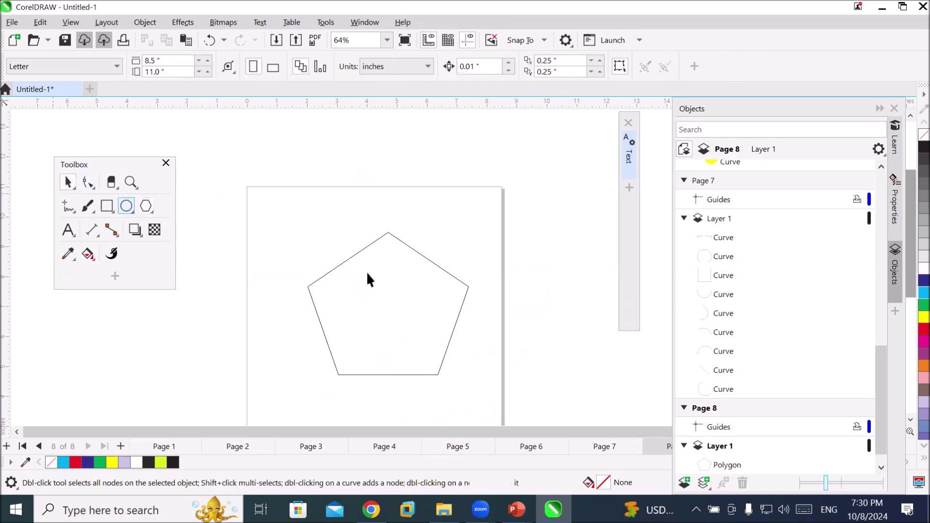
click(373, 242)
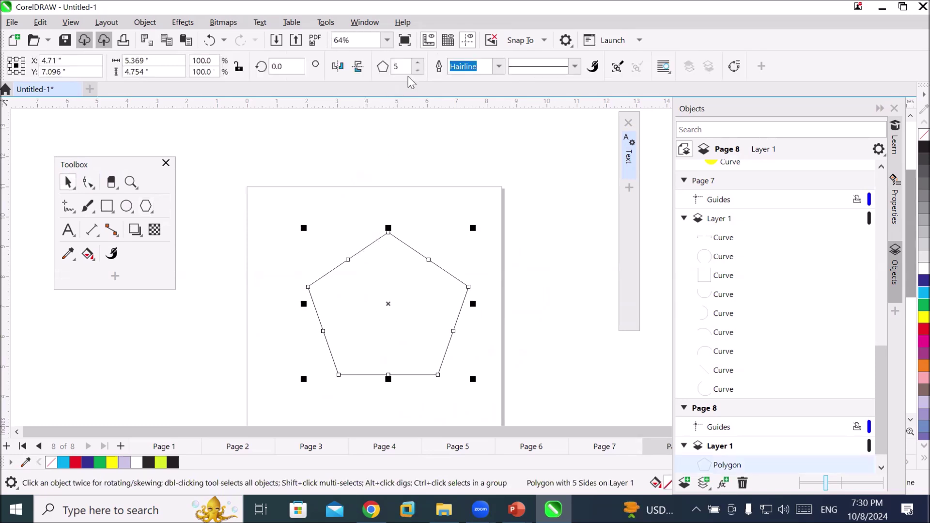
click(418, 63)
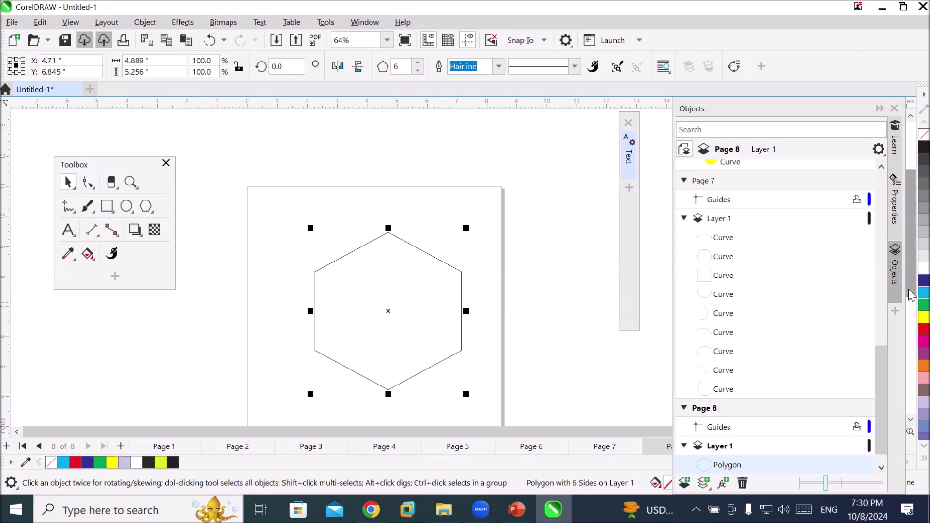
click(924, 280)
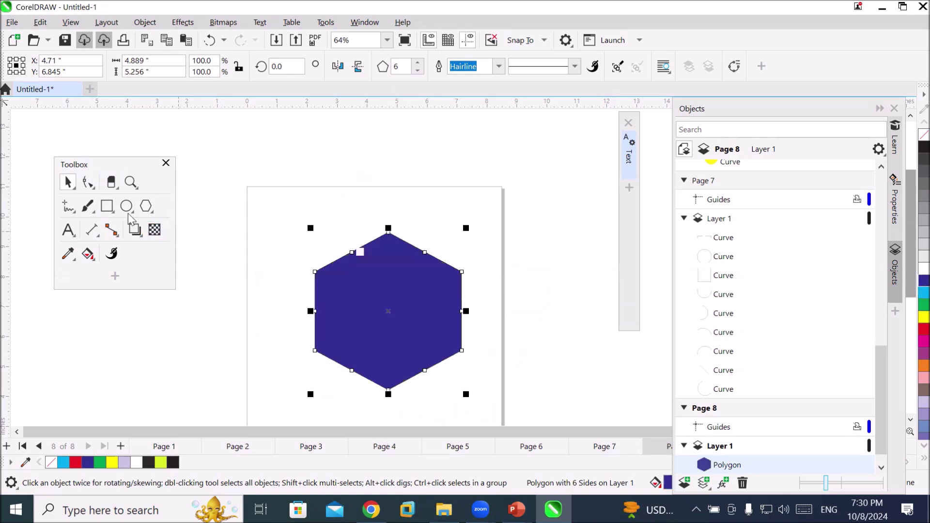
click(111, 182)
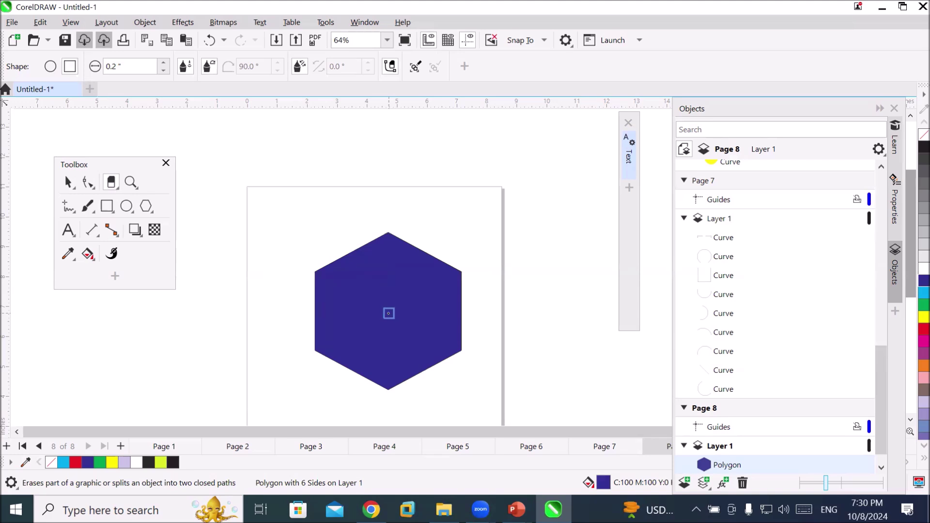
Punch three square holes and erase two diagonal strips along the hexagon's edges
click(388, 311)
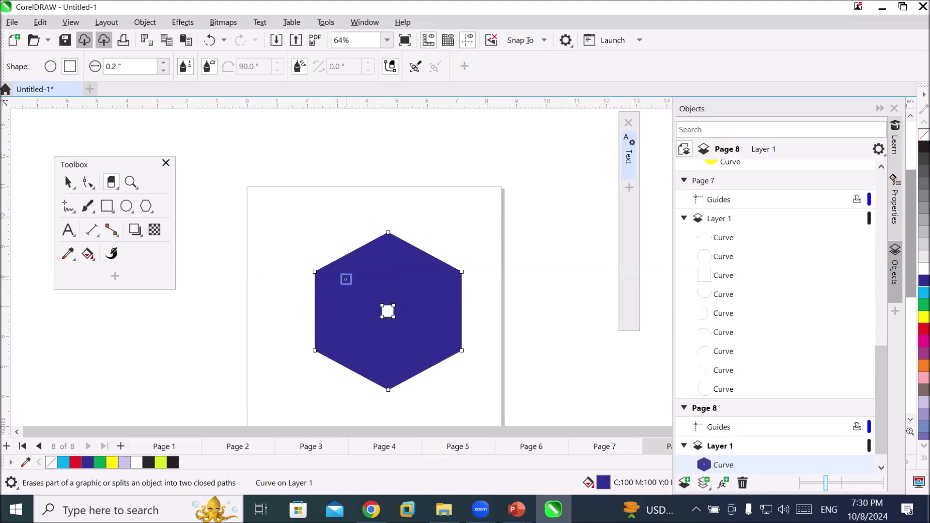
click(346, 279)
click(425, 346)
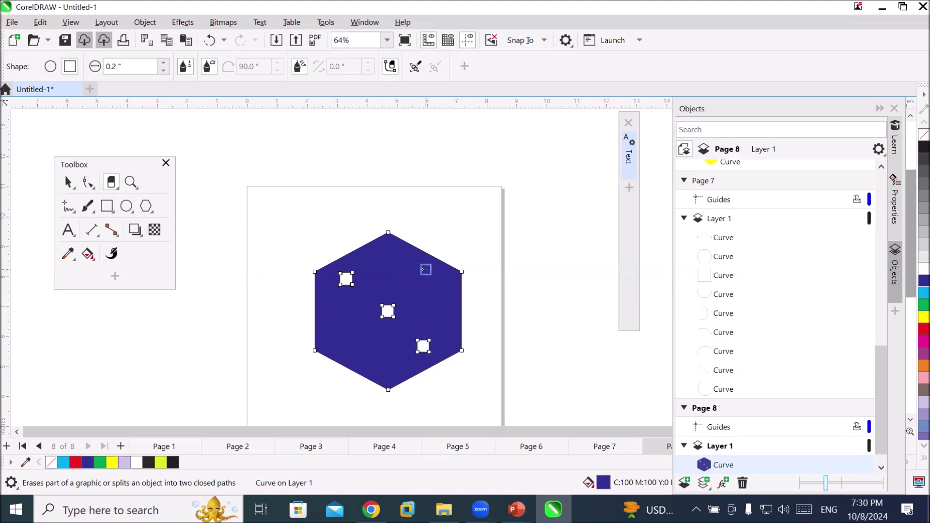
click(329, 338)
click(389, 377)
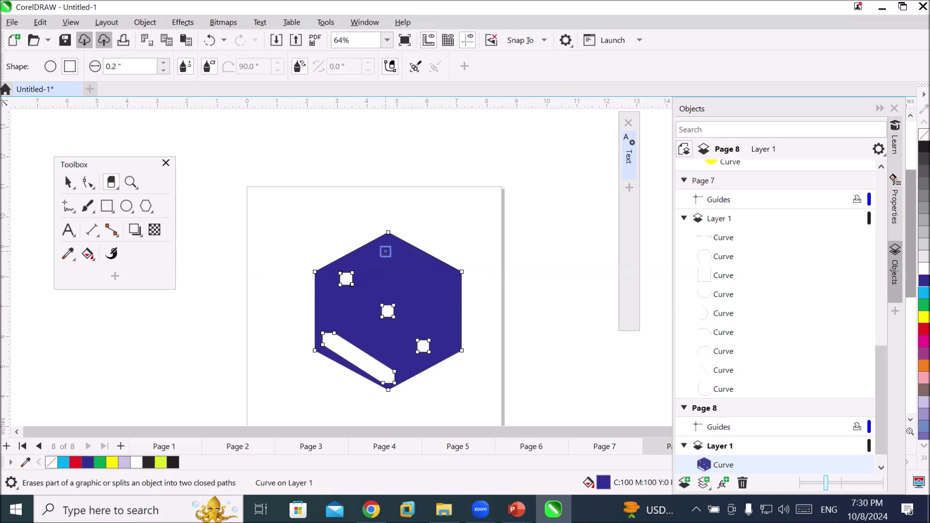
click(384, 250)
click(444, 283)
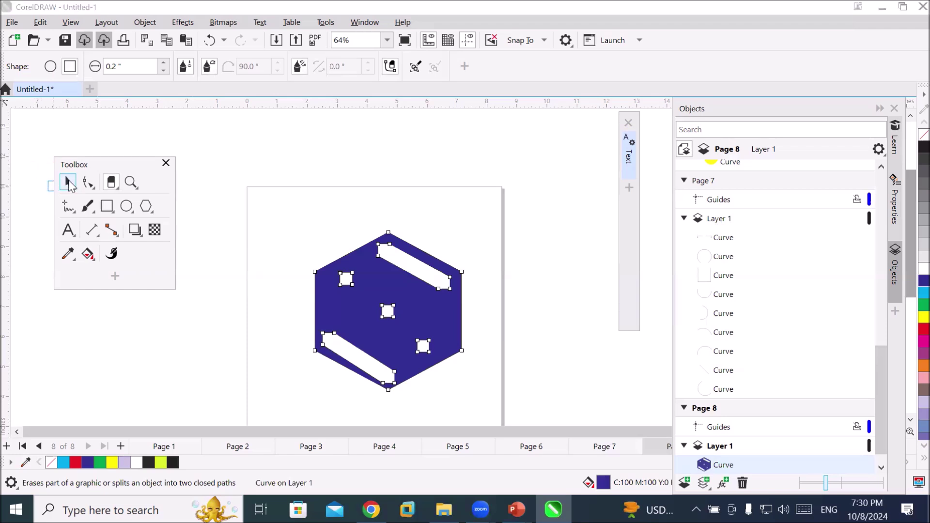
click(68, 183)
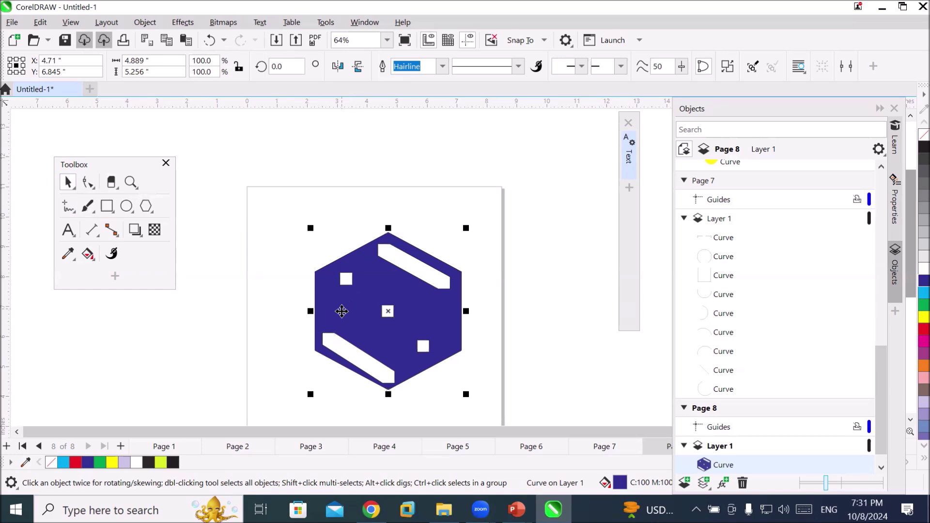
Erase two zigzag paths through the hexagon's left and right sides, then deselect it
click(111, 182)
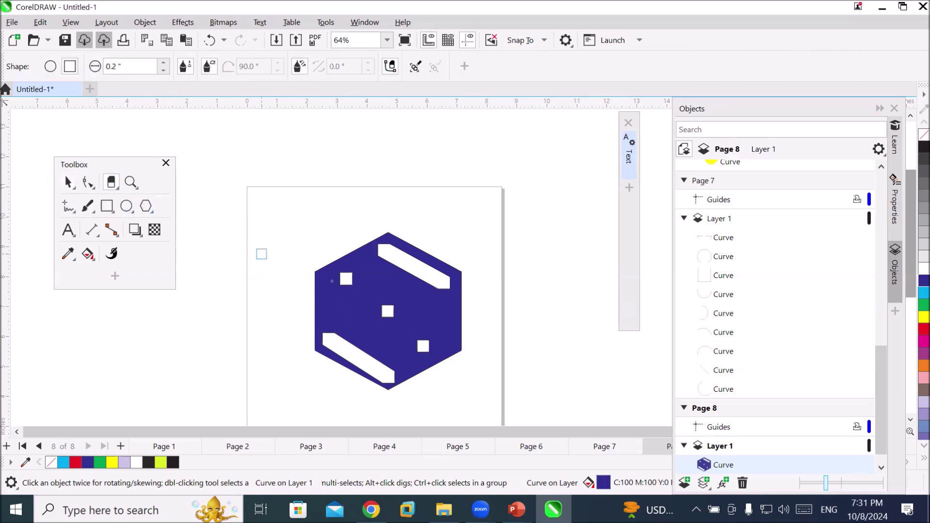
mouse_move(370, 284)
mouse_down()
mouse_move(383, 277)
mouse_move(343, 317)
mouse_up()
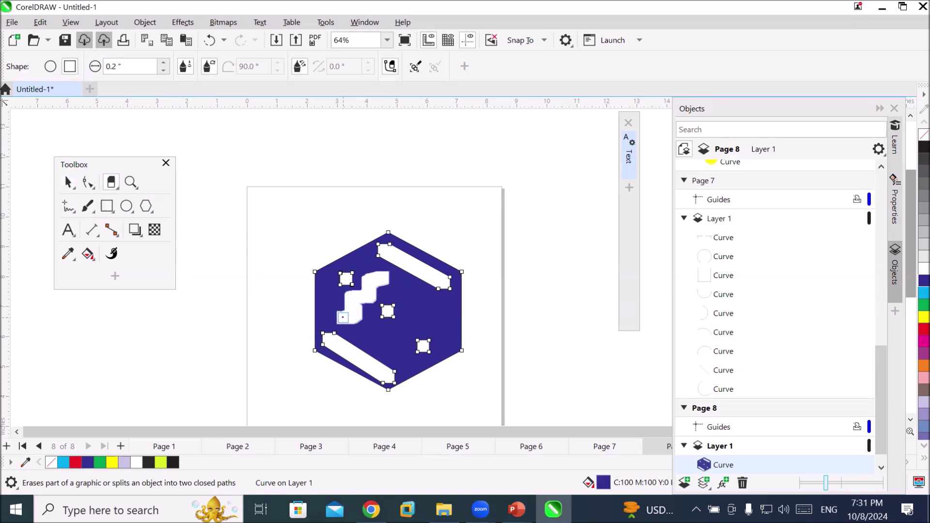
drag(427, 305, 385, 347)
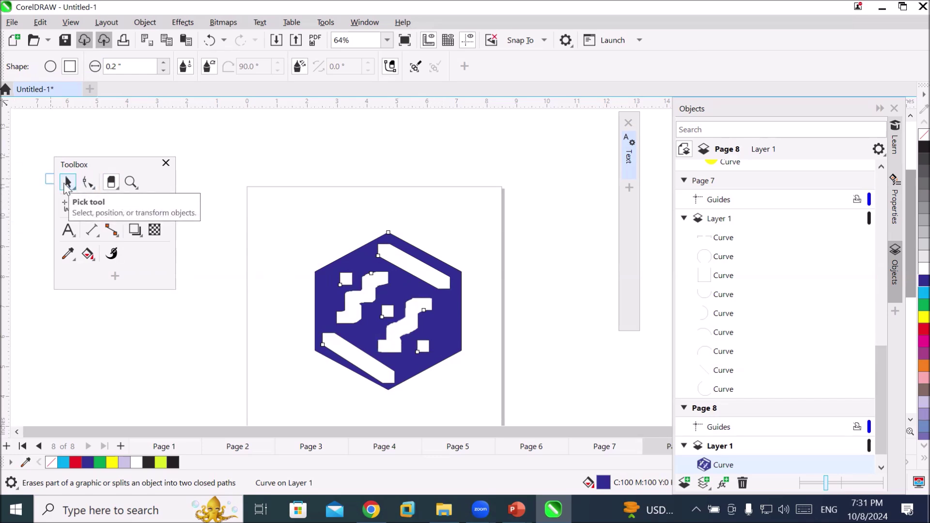
click(67, 184)
click(502, 344)
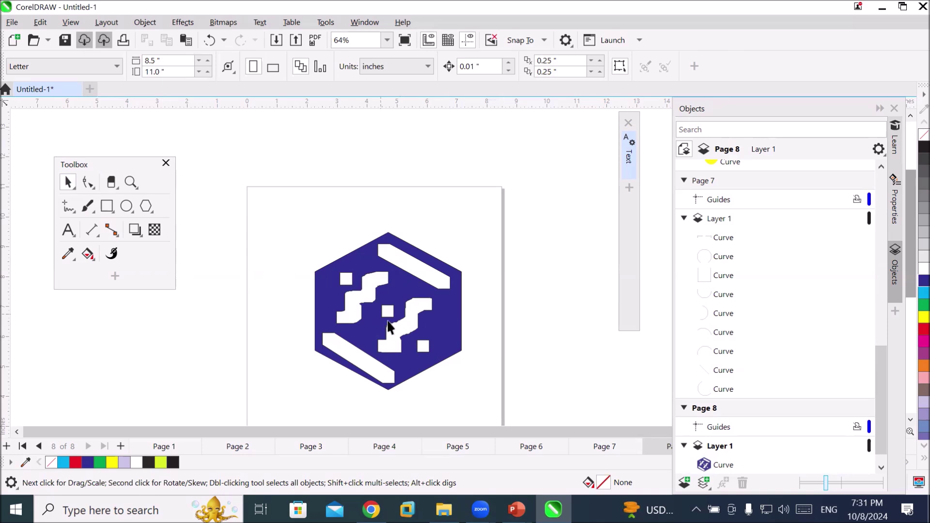
Replace the hexagon logo on page 8 with a tall ellipse
click(410, 329)
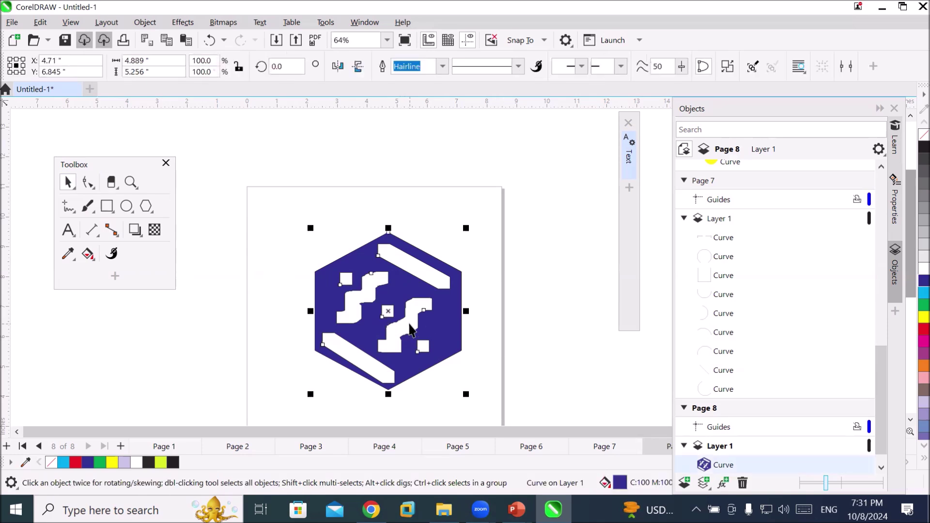
key(Delete)
click(127, 205)
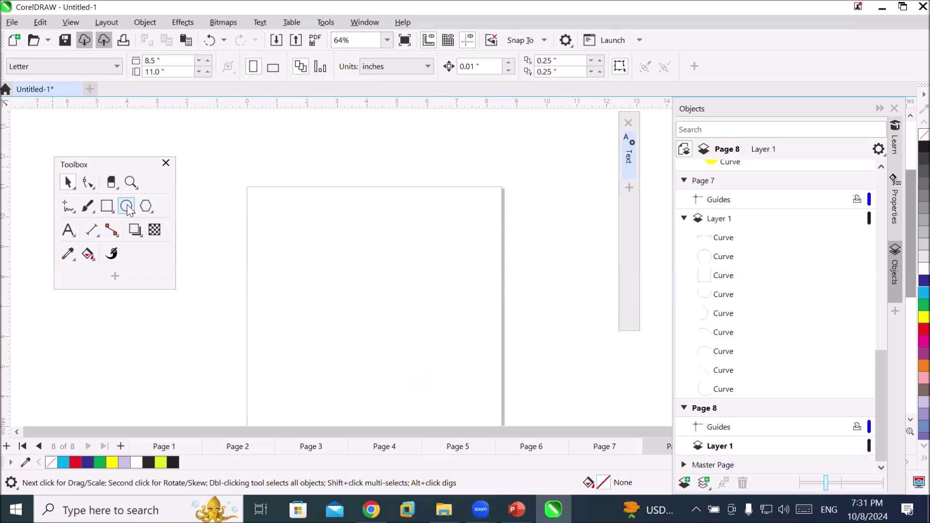
drag(290, 201, 439, 401)
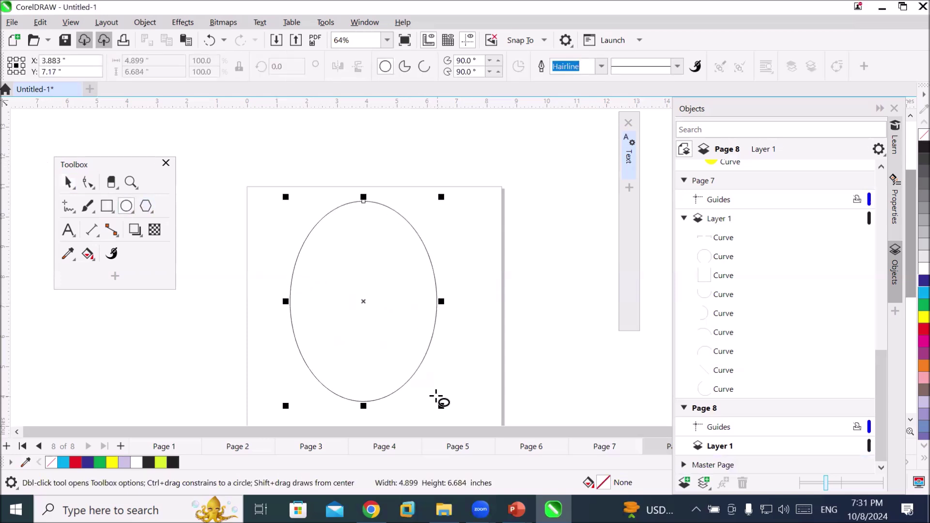
Fill the ellipse red and erase three horizontal cuts across it, making four bands
click(111, 182)
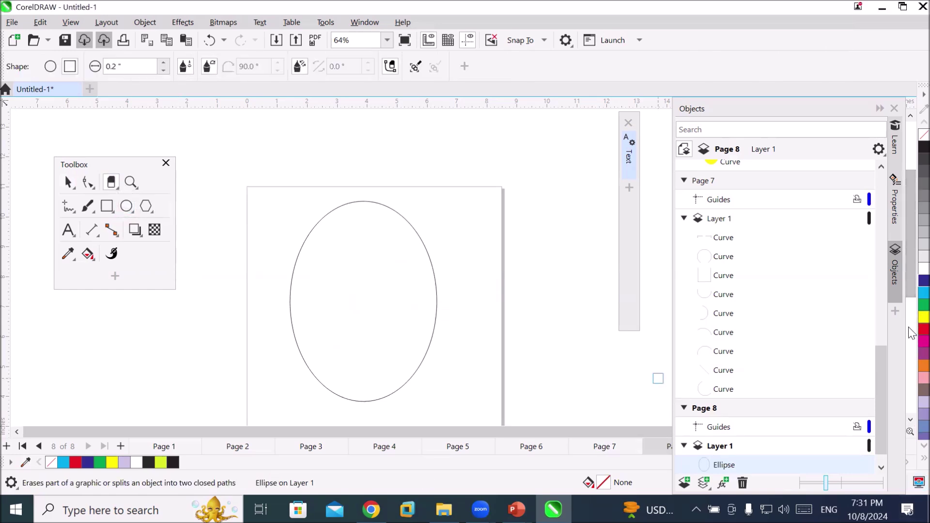
click(924, 329)
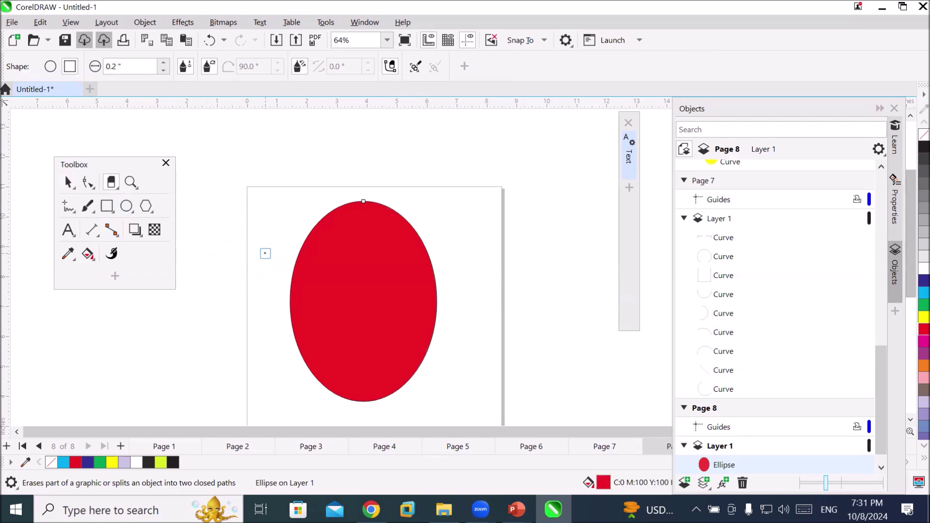
click(259, 253)
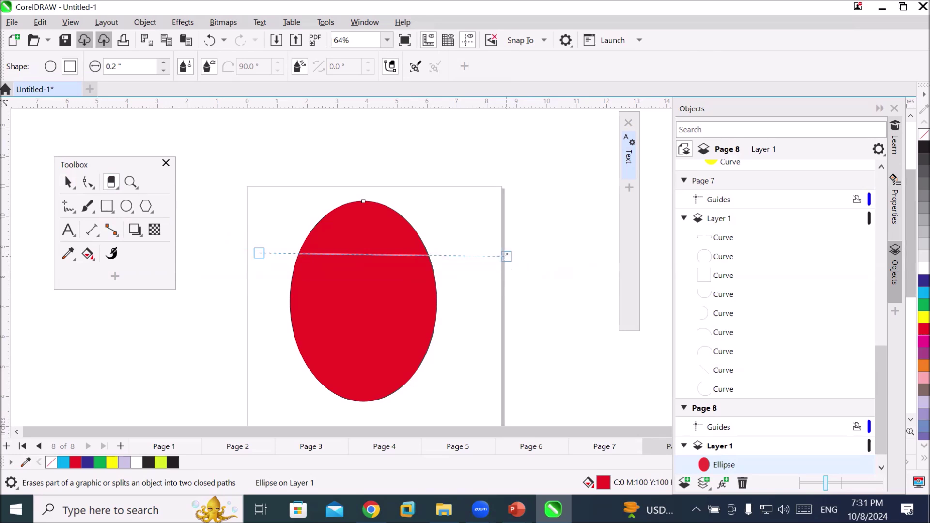
click(507, 255)
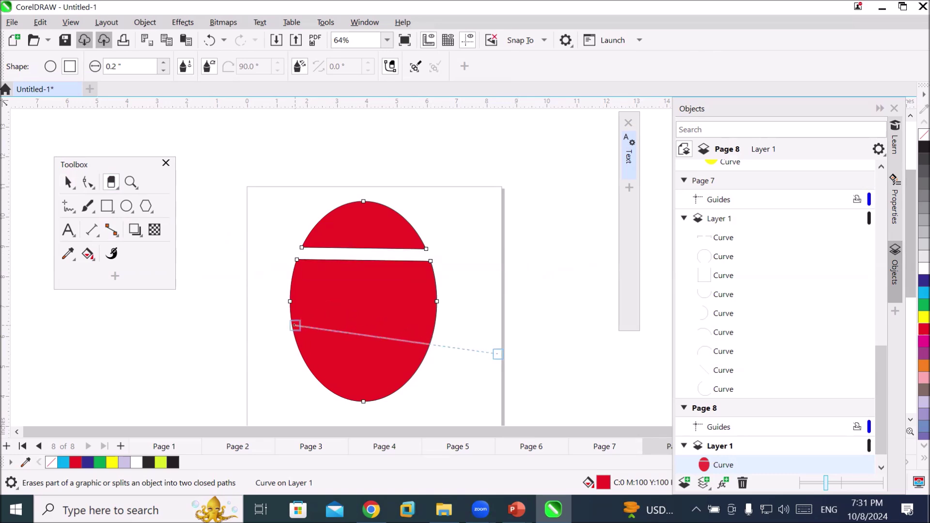
click(228, 359)
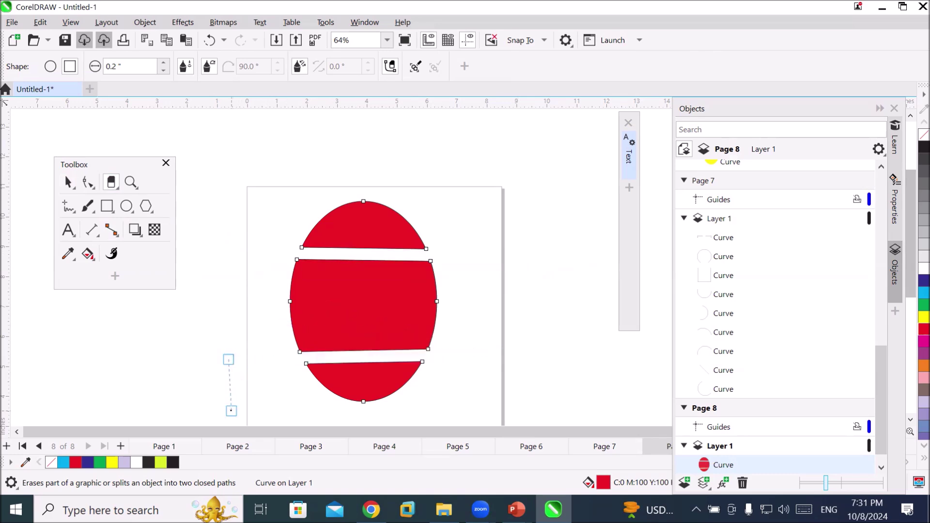
click(251, 299)
click(256, 300)
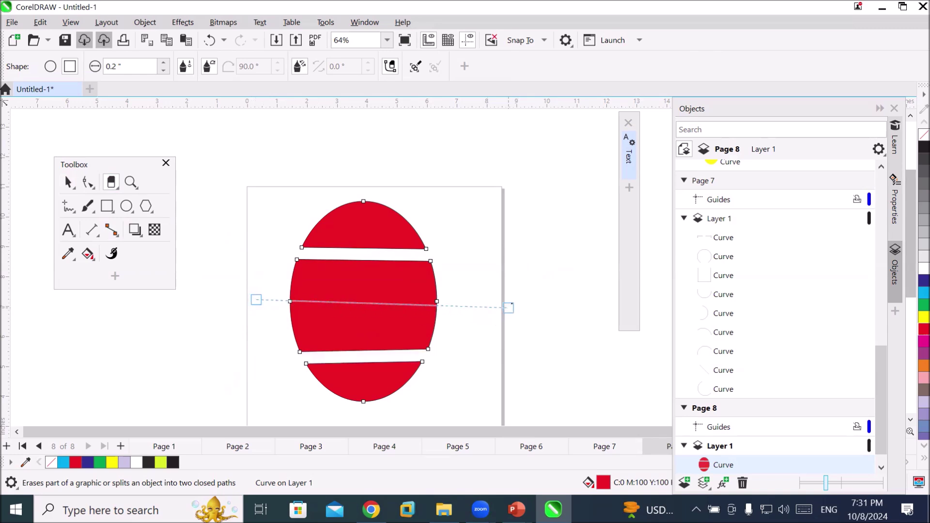
click(510, 296)
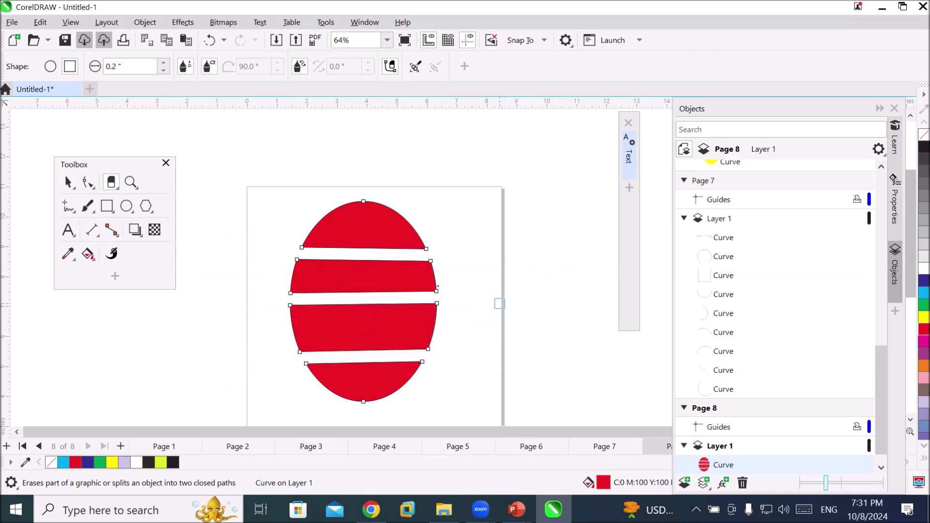
click(68, 183)
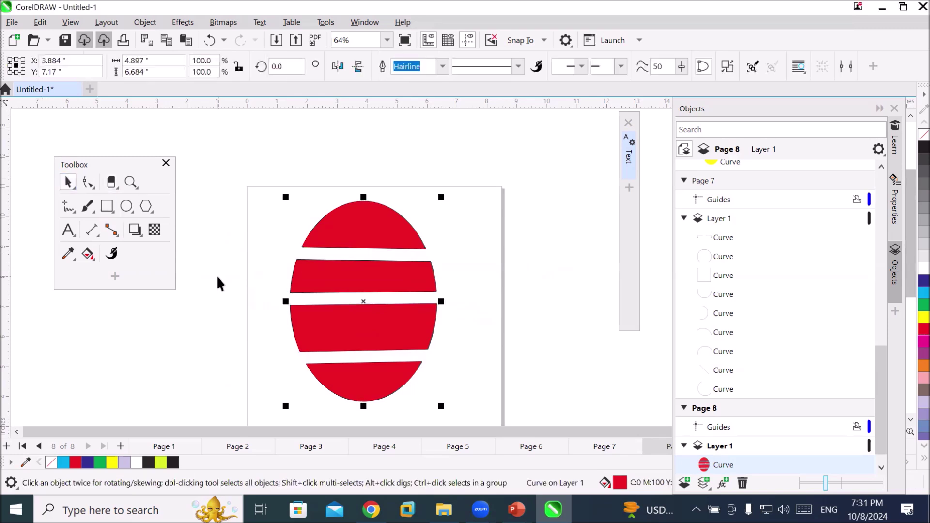
Break the red ellipse curve apart into separate band shapes
right_click(321, 244)
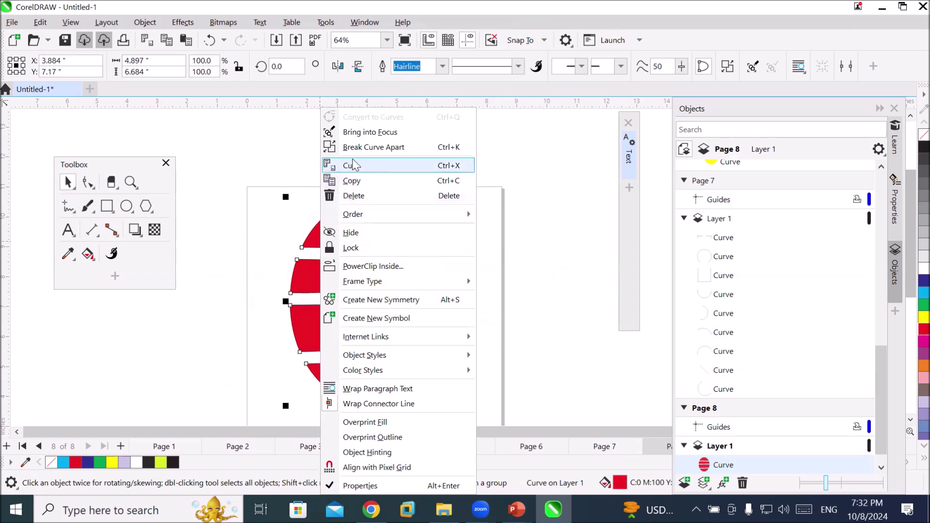
click(329, 147)
click(233, 243)
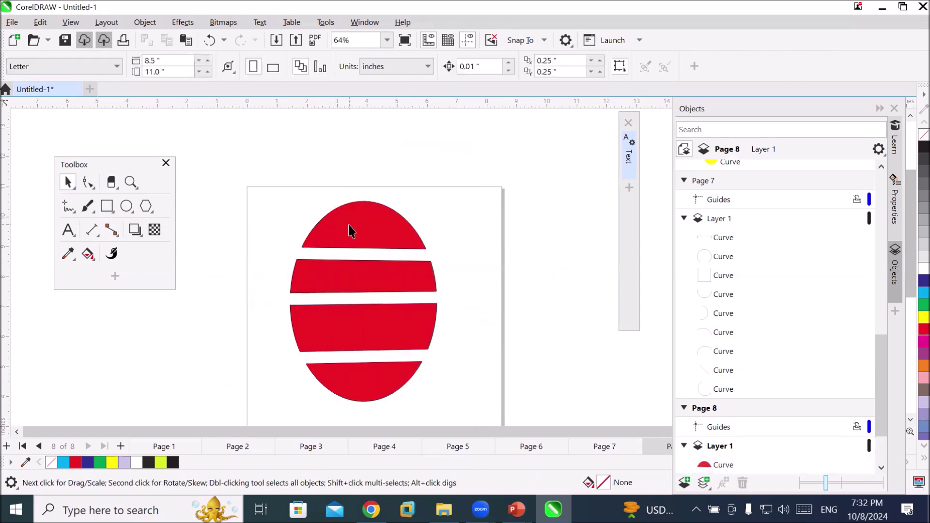
Colour both caps light blue, the lower middle stripe green and the upper stripe dark blue
click(349, 225)
click(923, 292)
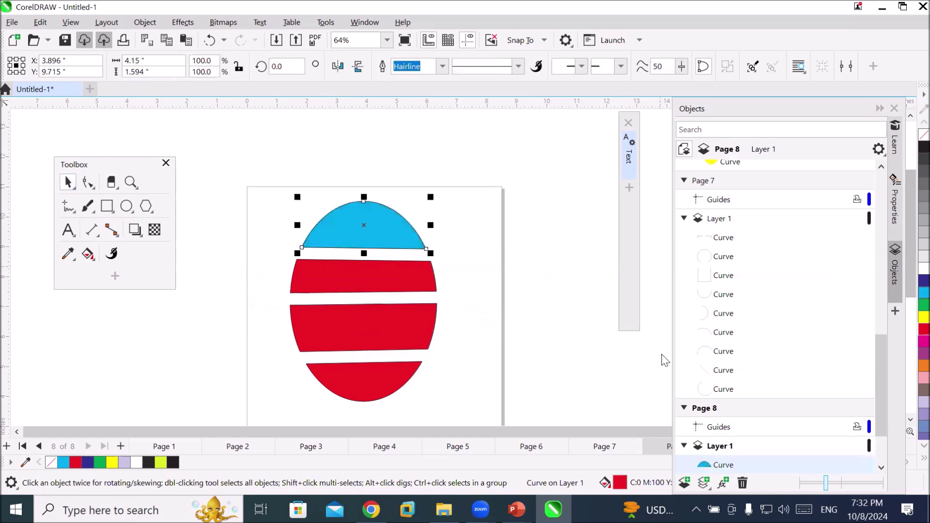
click(392, 388)
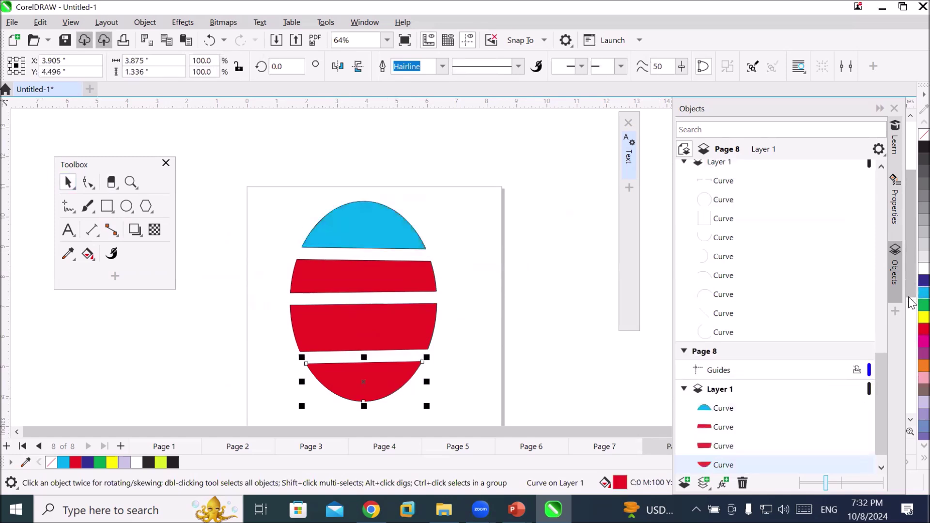
click(923, 292)
click(391, 333)
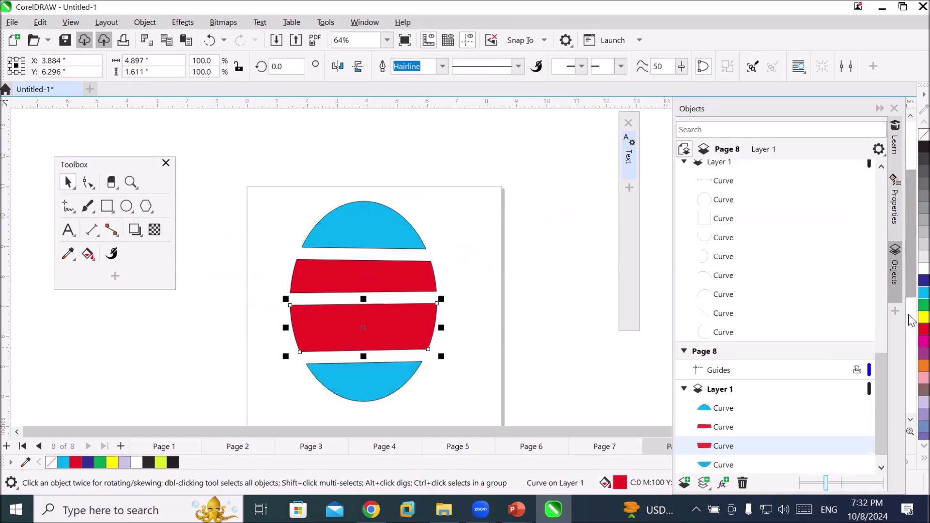
click(924, 304)
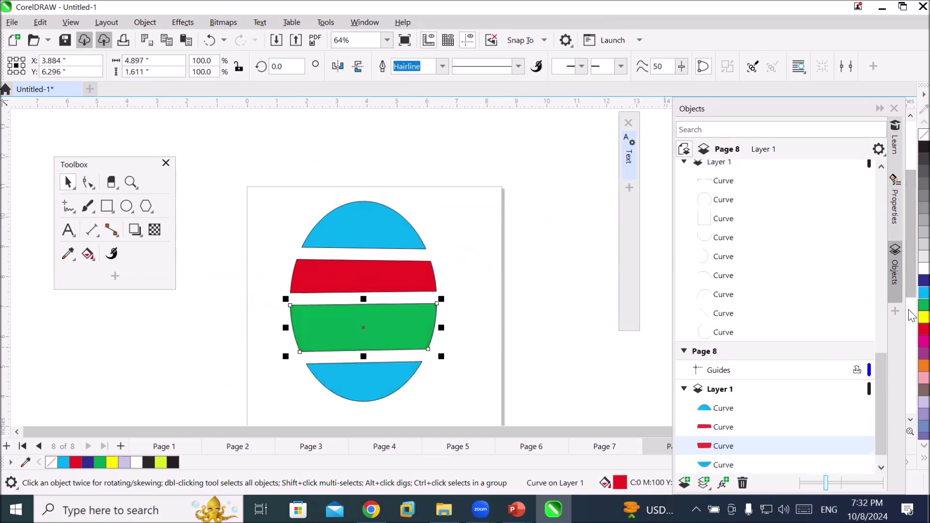
click(415, 288)
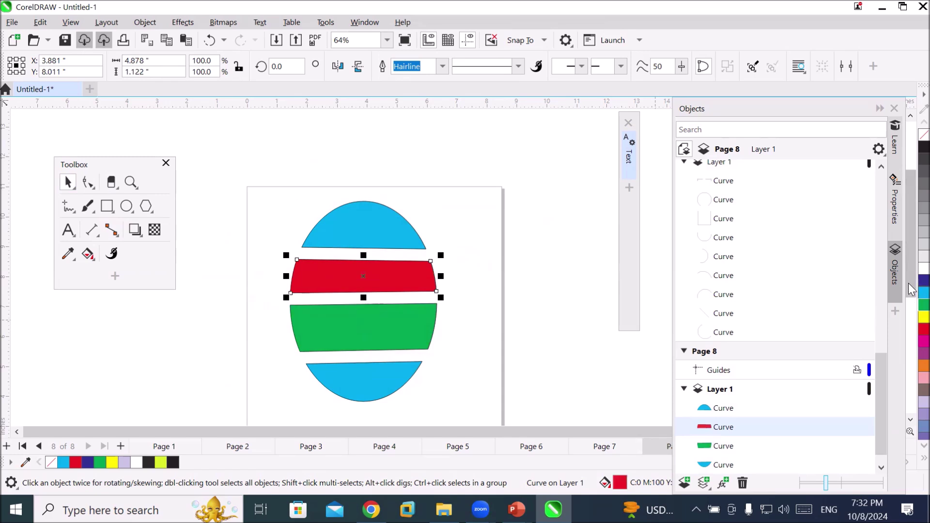
click(924, 281)
Select the four coloured bands together
click(460, 392)
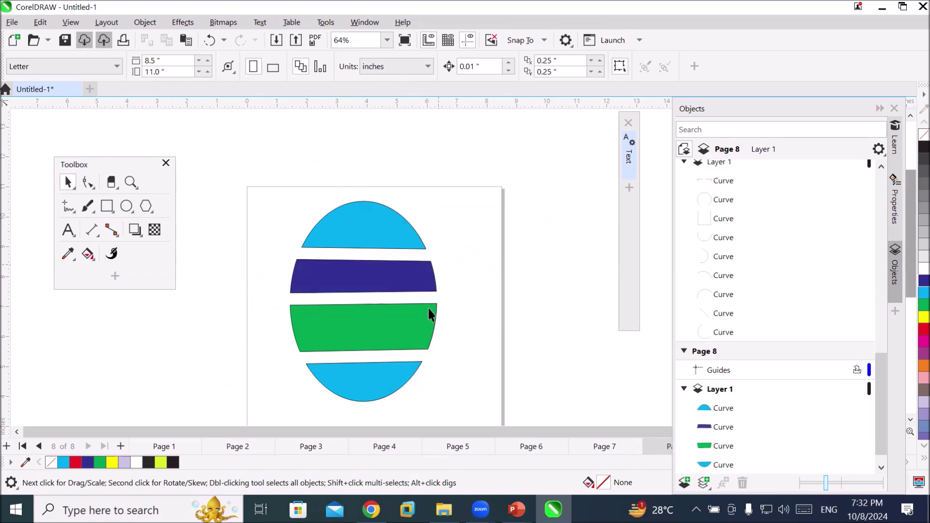
click(338, 223)
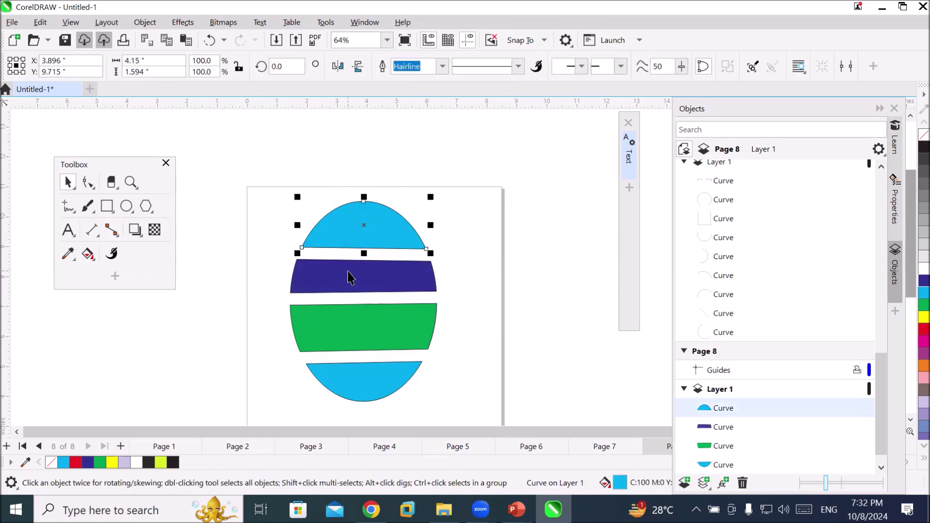
click(348, 276)
click(347, 327)
click(367, 391)
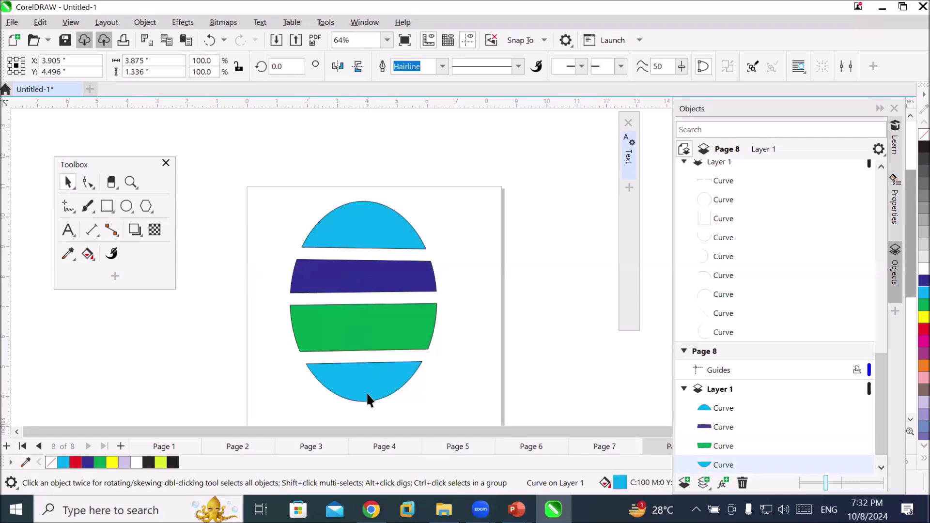
click(390, 339)
click(386, 288)
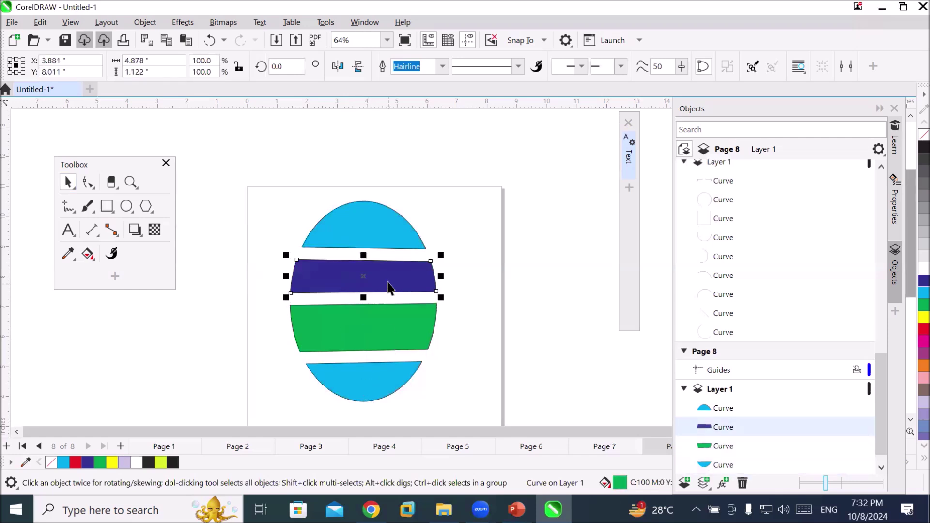
Select the top light-blue cap and get the Text tool ready
click(380, 243)
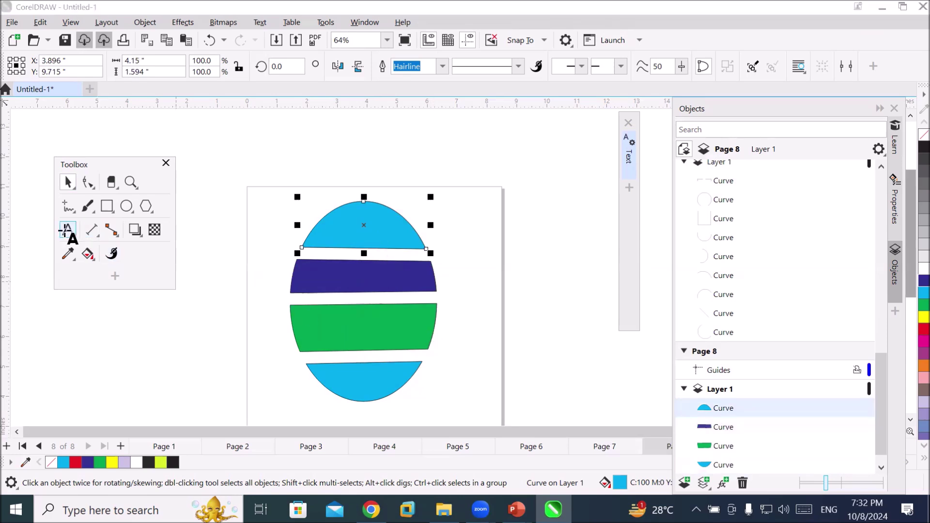
click(68, 230)
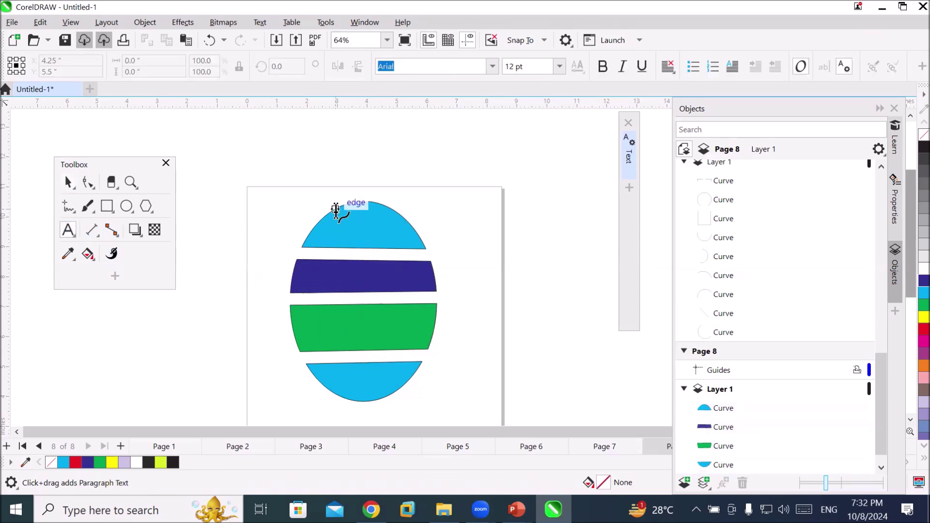
scroll(365, 214, up, 1)
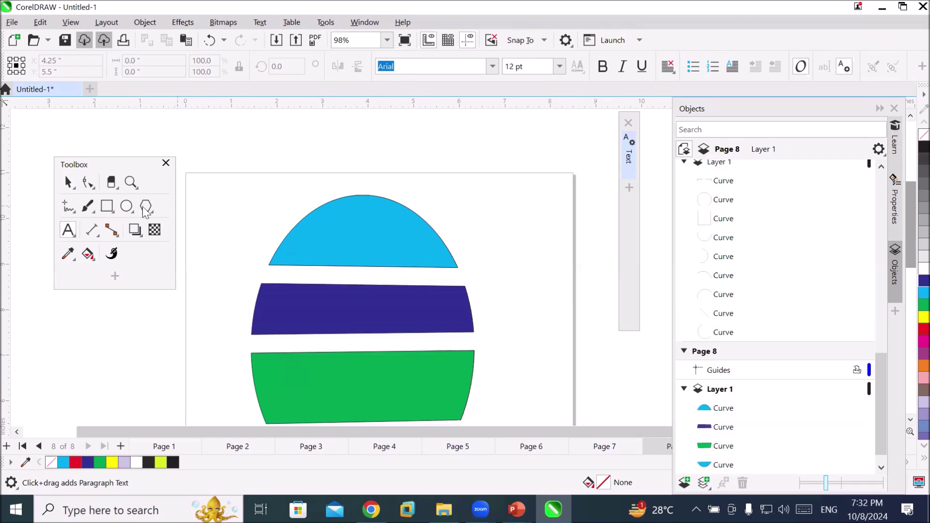
click(68, 182)
click(335, 235)
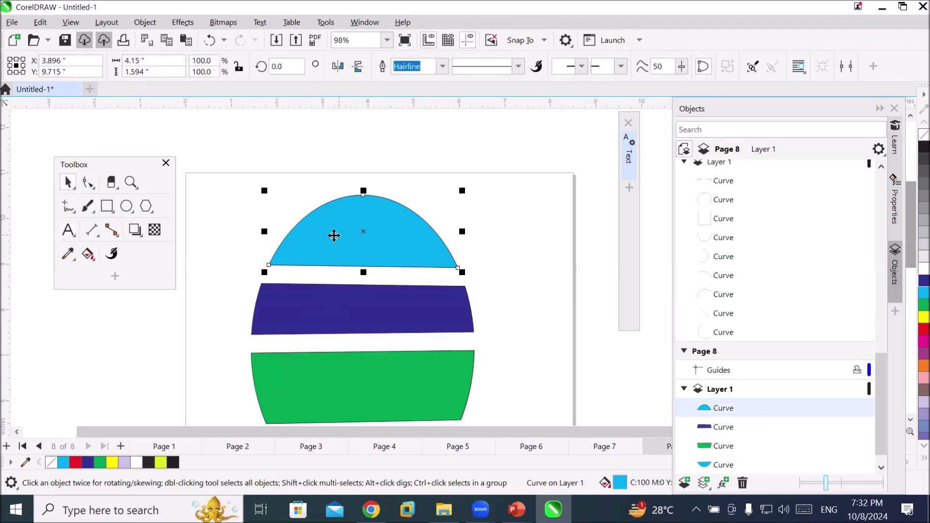
click(68, 230)
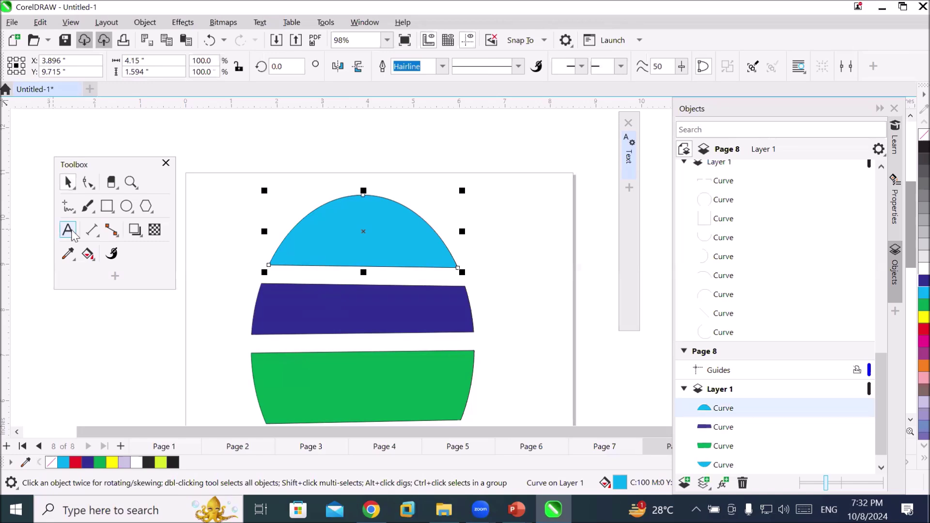
Type the filler paragraph text starting 'you cna write your' inside the top cap's outline
click(386, 204)
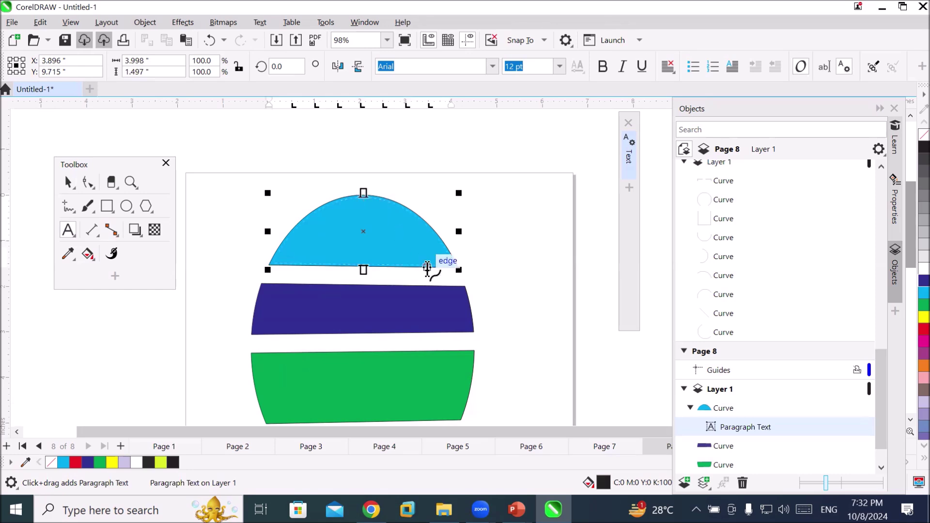
text(you)
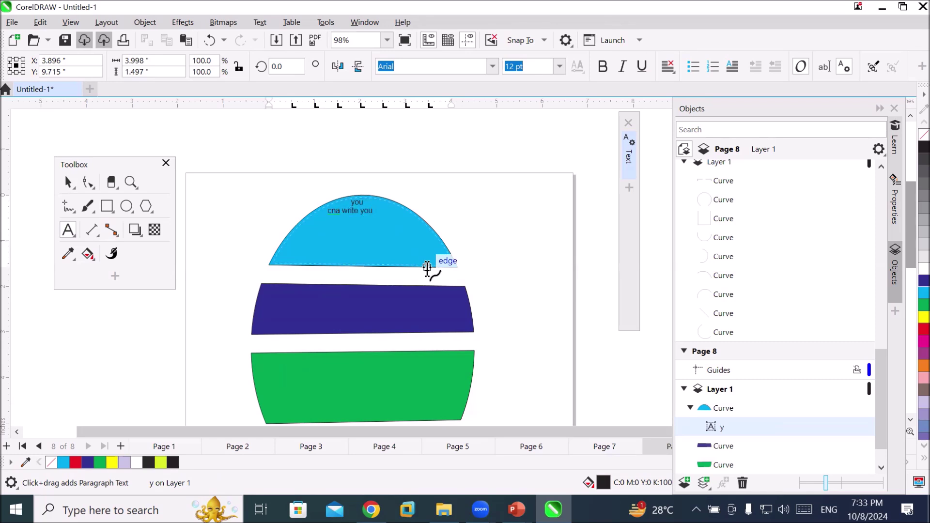
text(cna write your indise this part of shapre lkfj alskdjf lkasjdflksajfkl asfkljsa lkf)
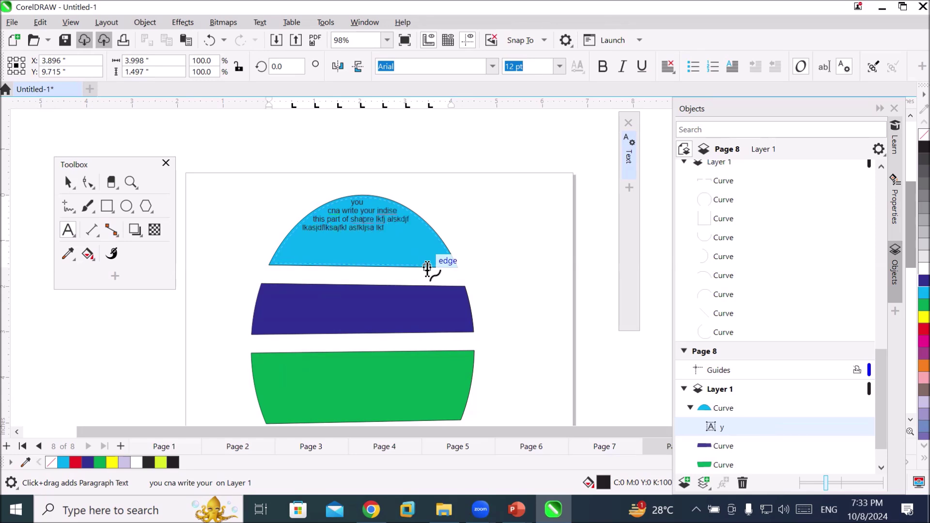
text(lkasj flkajs lfkj)
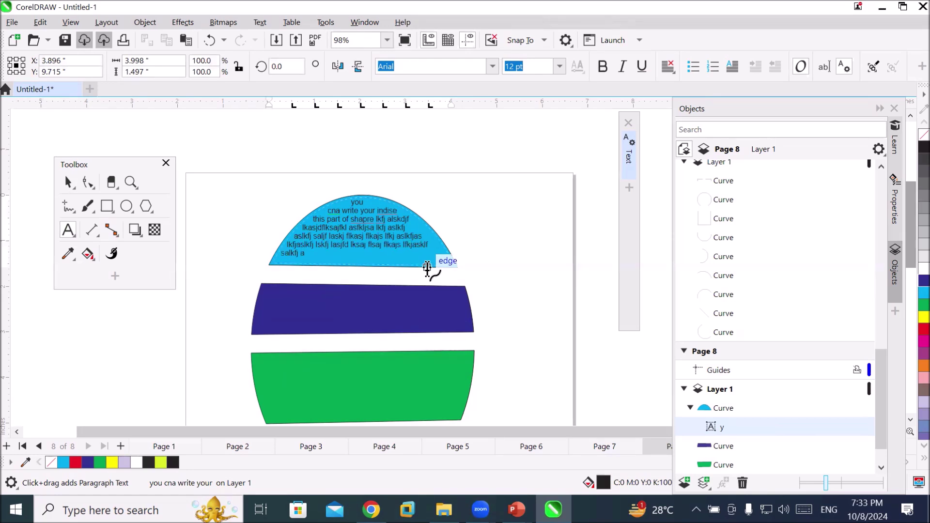
text( aslkfjas lk)
key(Escape)
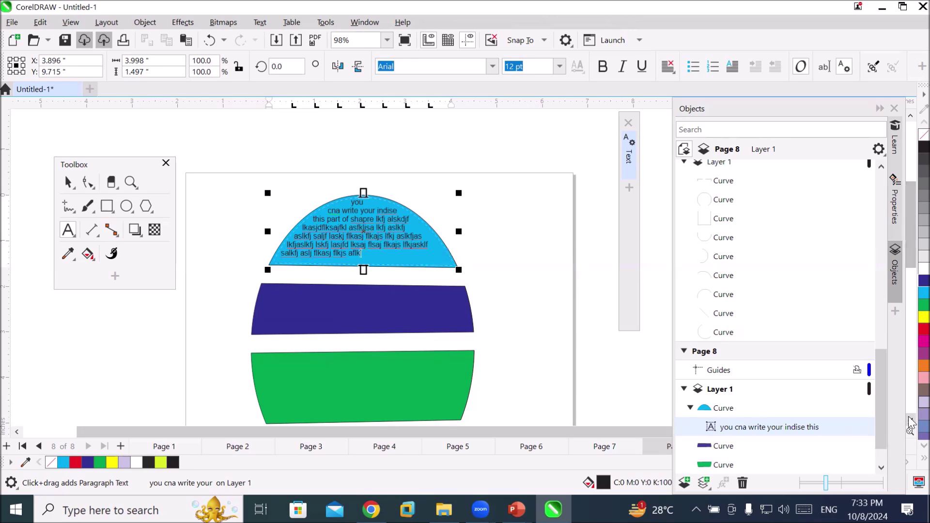
scroll(910, 425, down, 5)
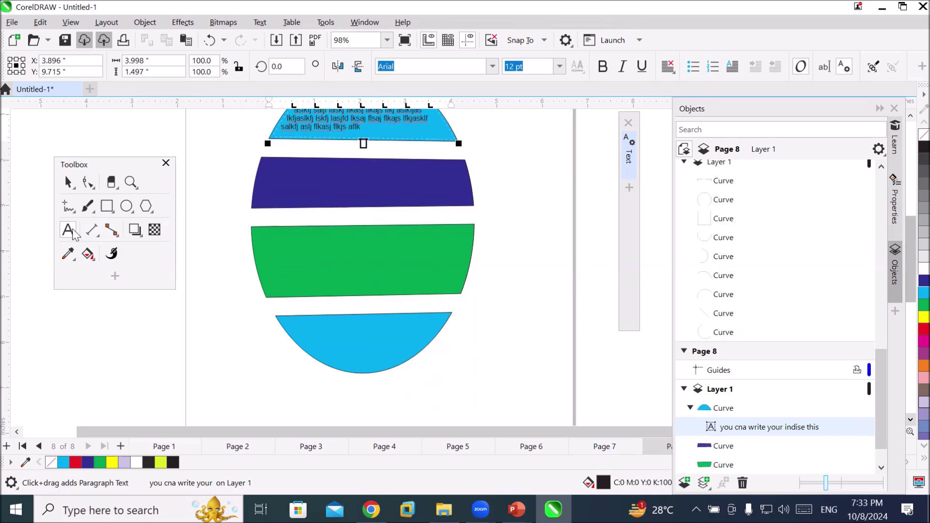
click(68, 183)
Select the bottom light-blue cap and zoom in with the Text tool active
double_click(356, 355)
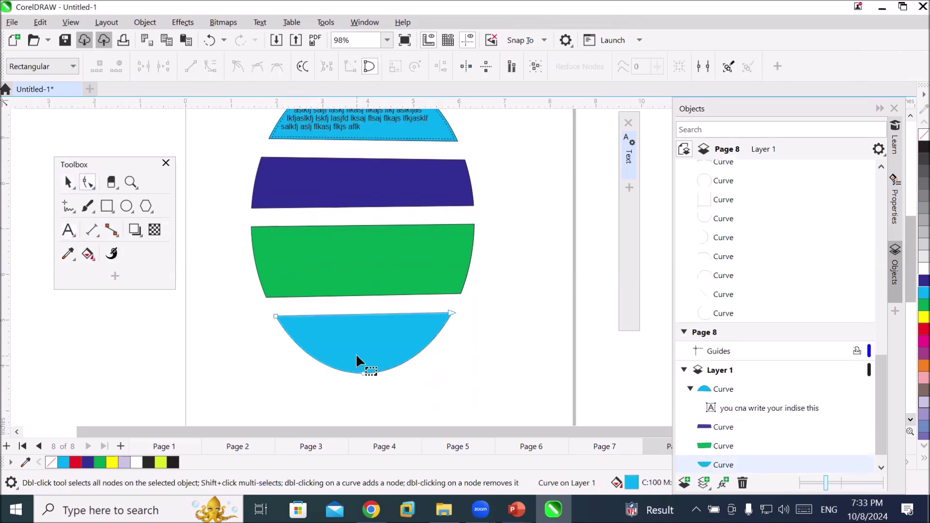
click(68, 183)
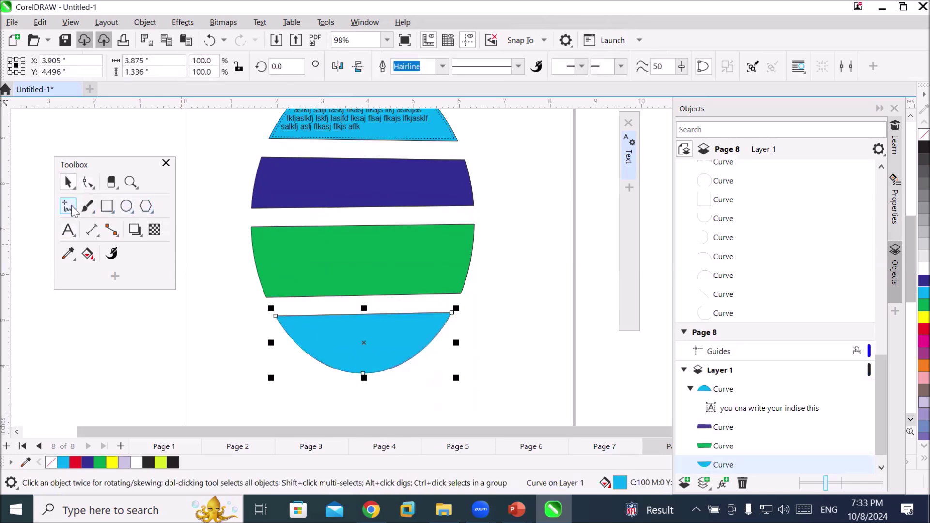
click(69, 230)
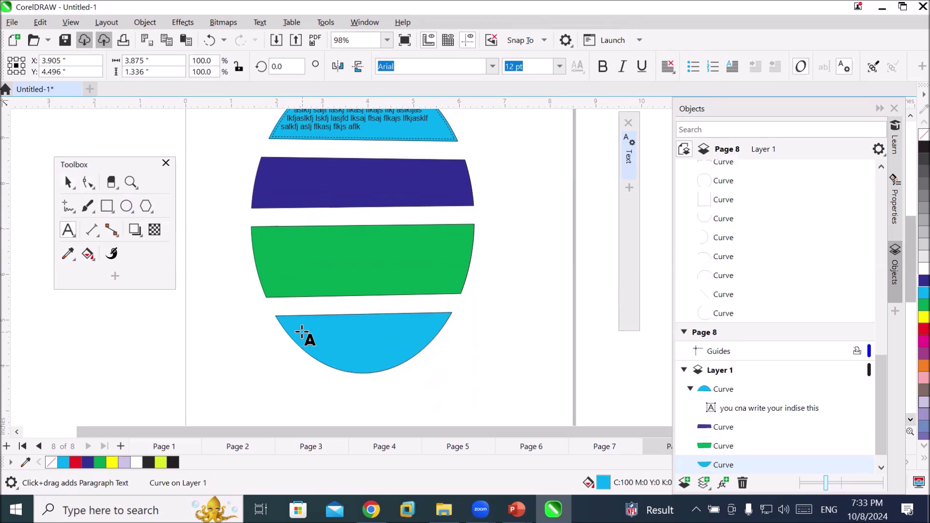
scroll(301, 319, up, 1)
scroll(302, 320, up, 1)
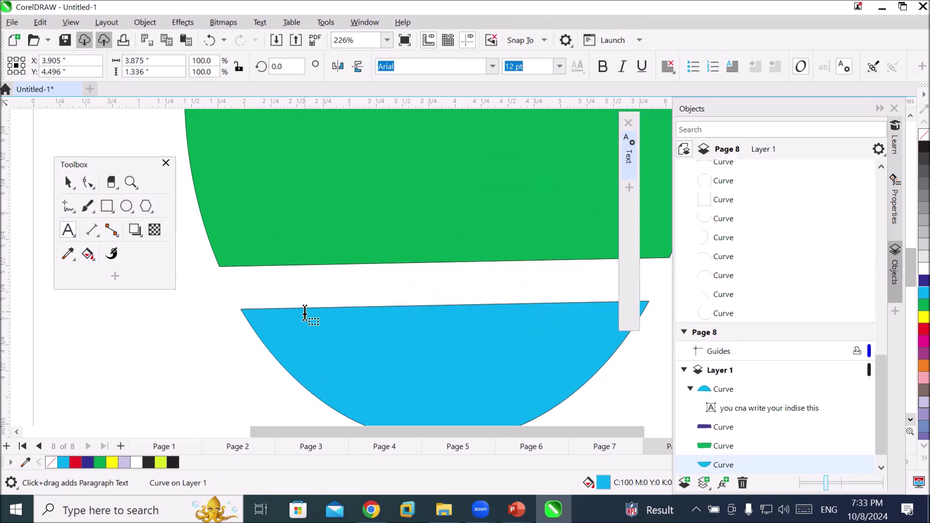
Type the filler paragraph text starting 'askdf' inside the bottom cap
click(305, 313)
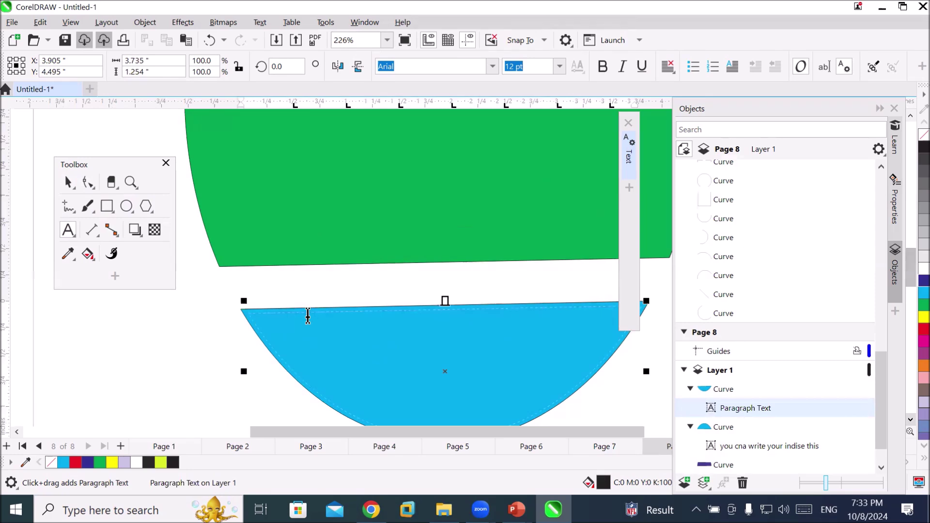
text(askdf asljfklasjfklasj )
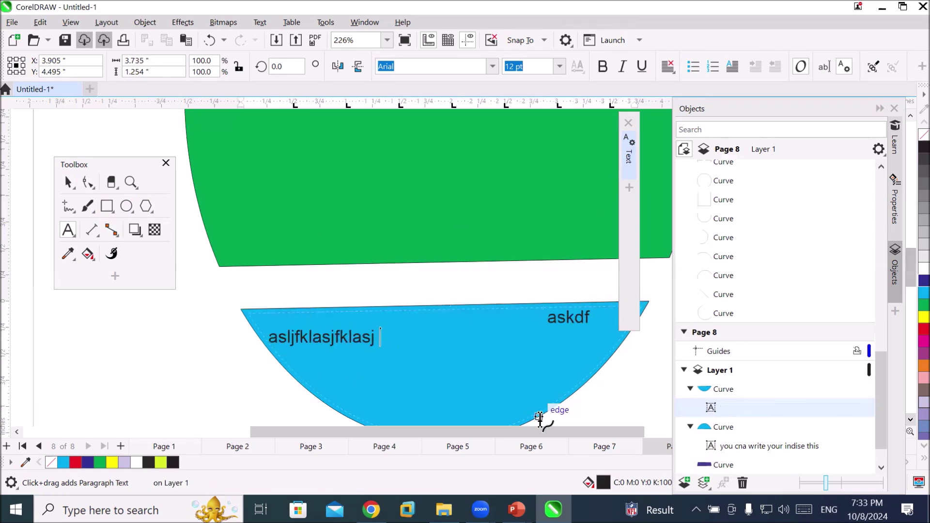
text(fklajsf lkjas klfjas flkjas flkjas klfj adsklf jaslfj)
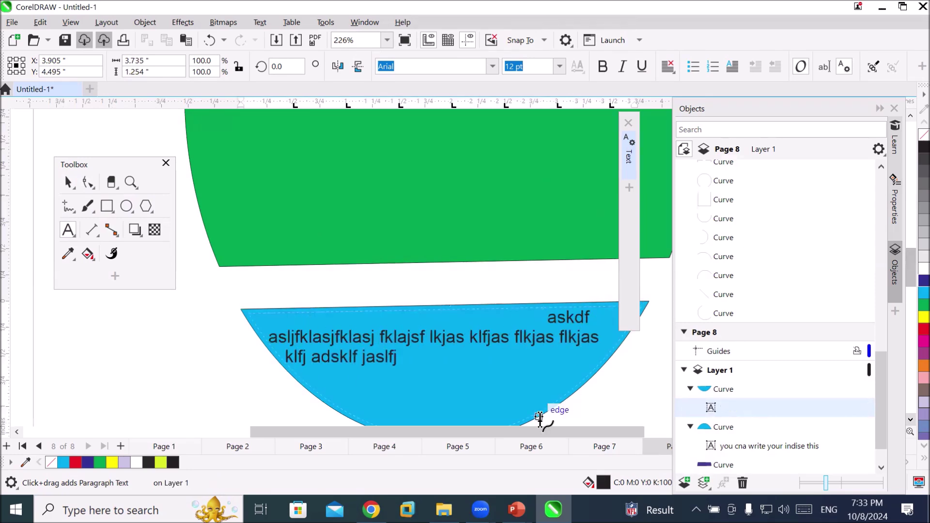
text( salkj fklasj dfklasdj flkjas lfkjaslfk jas dfjklasj)
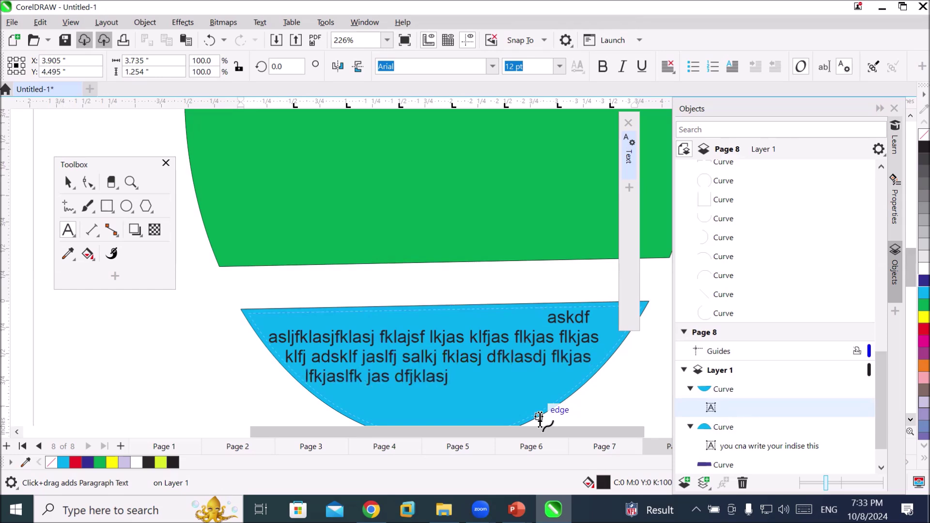
text( flkasj klfjakls jflka jflasj dflkas fjasdlkf aslkfd jaslkj flkasj)
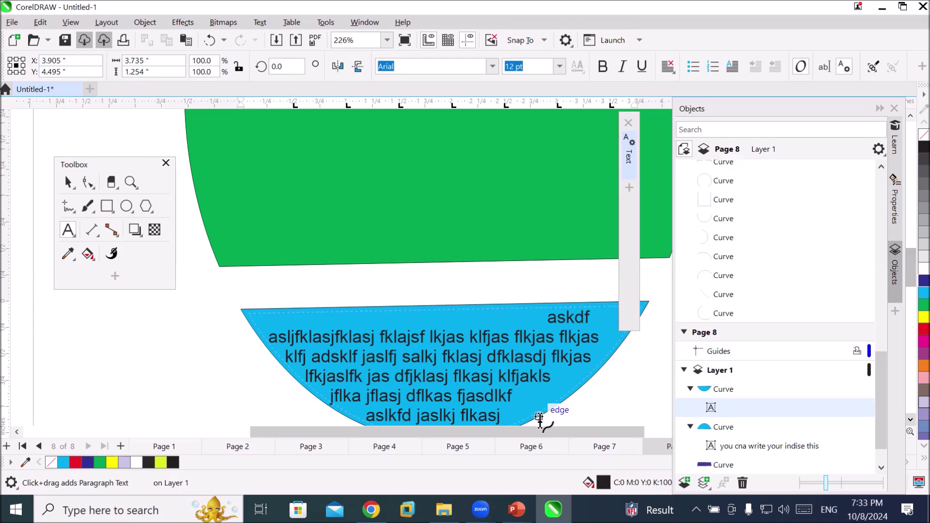
scroll(457, 340, down, 1)
scroll(495, 285, down, 1)
scroll(494, 285, down, 1)
scroll(592, 149, down, 1)
scroll(603, 133, down, 1)
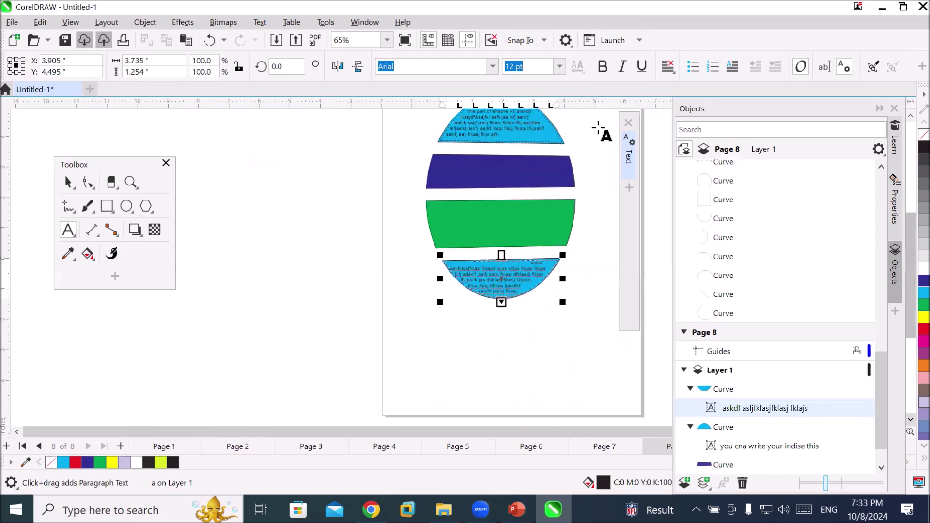
click(911, 116)
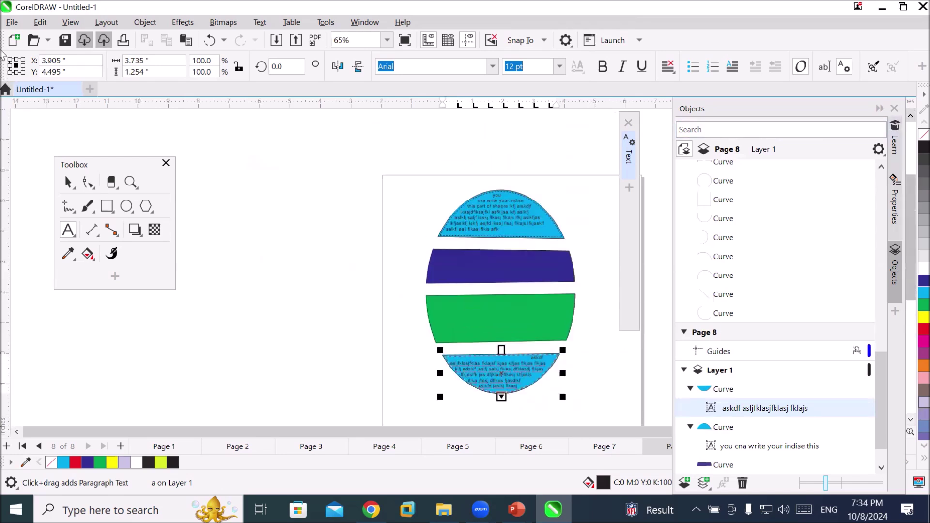
click(11, 25)
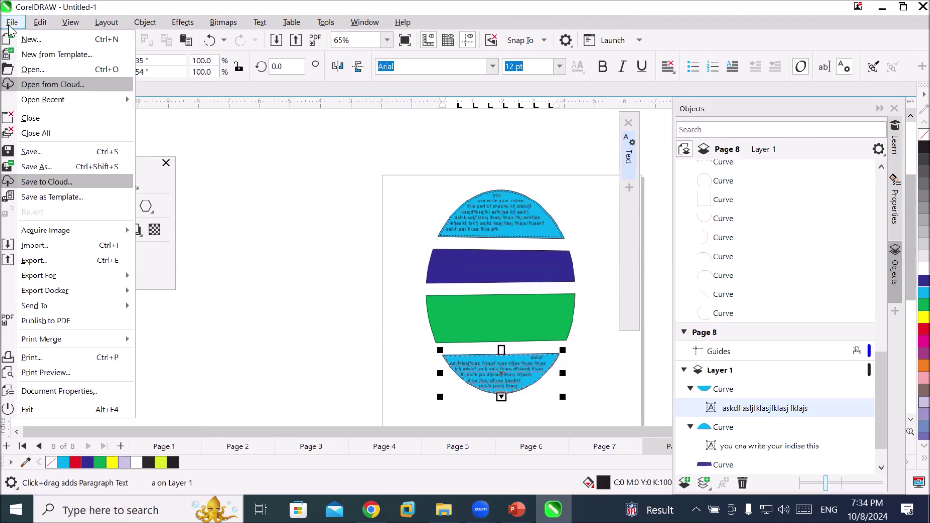
Import Landscapes- (12) and Landscapes- (21) from the GreenLandscapes folder on drive D
click(37, 246)
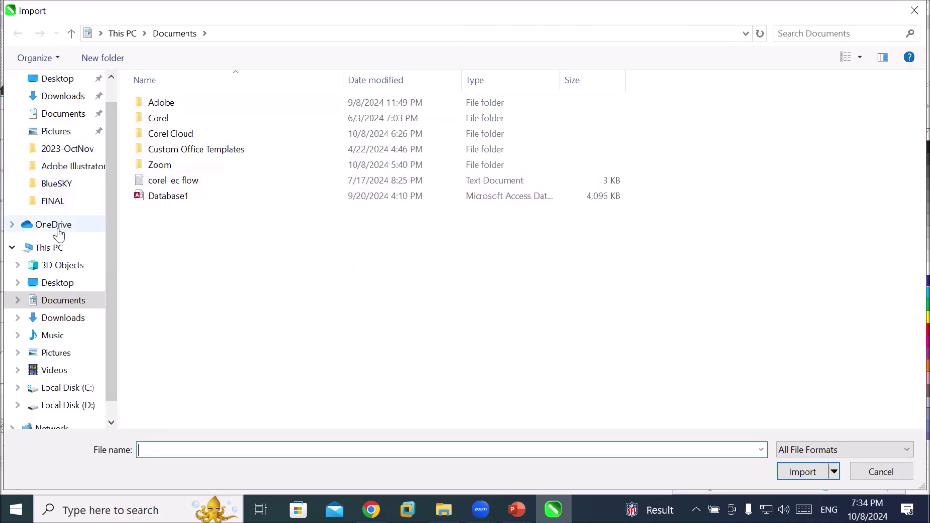
click(54, 248)
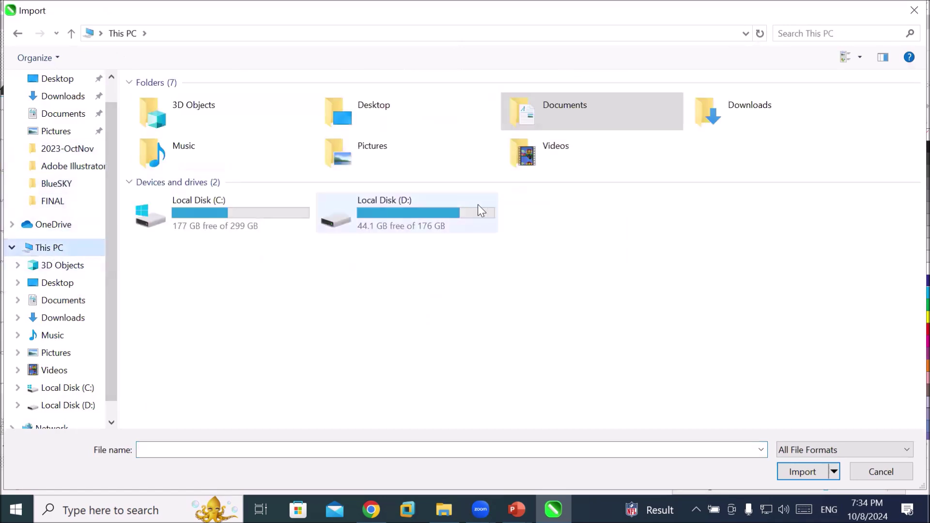
double_click(429, 210)
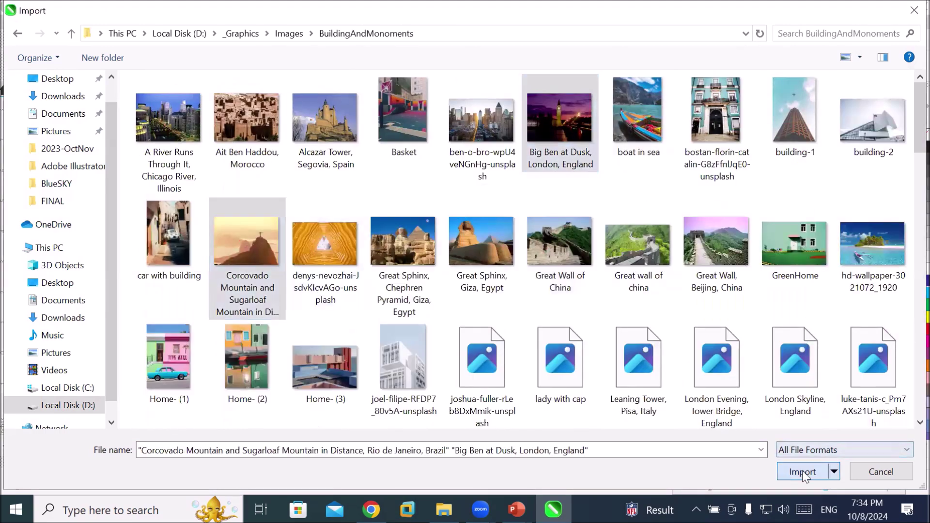
click(482, 243)
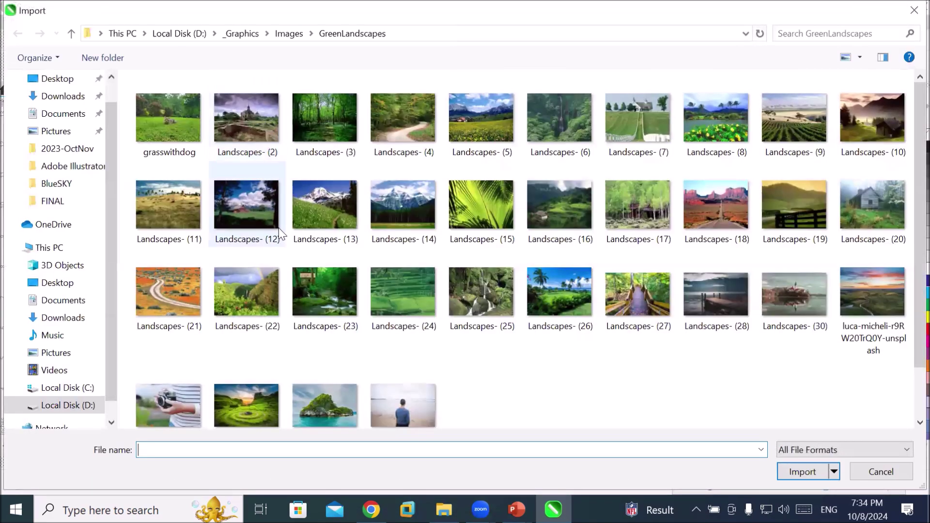
click(201, 268)
ctrl+click(266, 204)
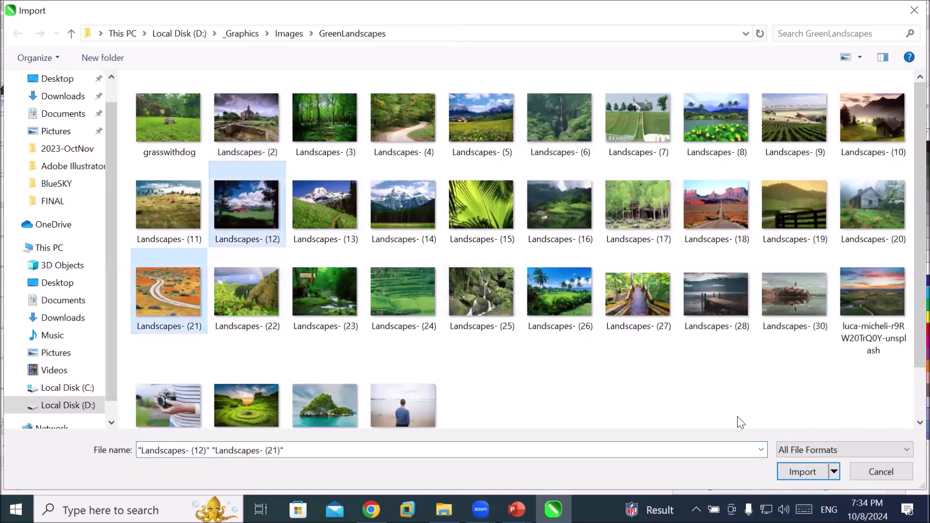
click(793, 477)
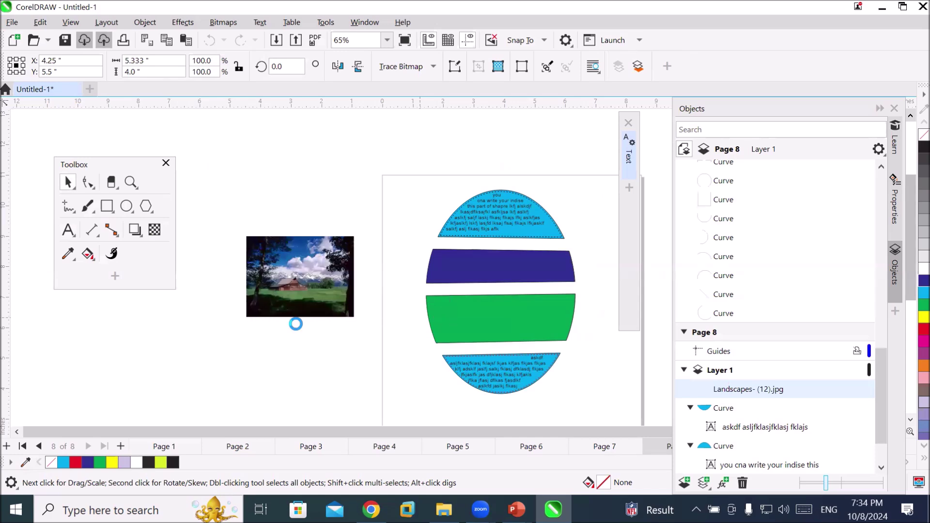
Place the second photo and PowerClip Landscapes- (12) inside the dark blue stripe
click(217, 343)
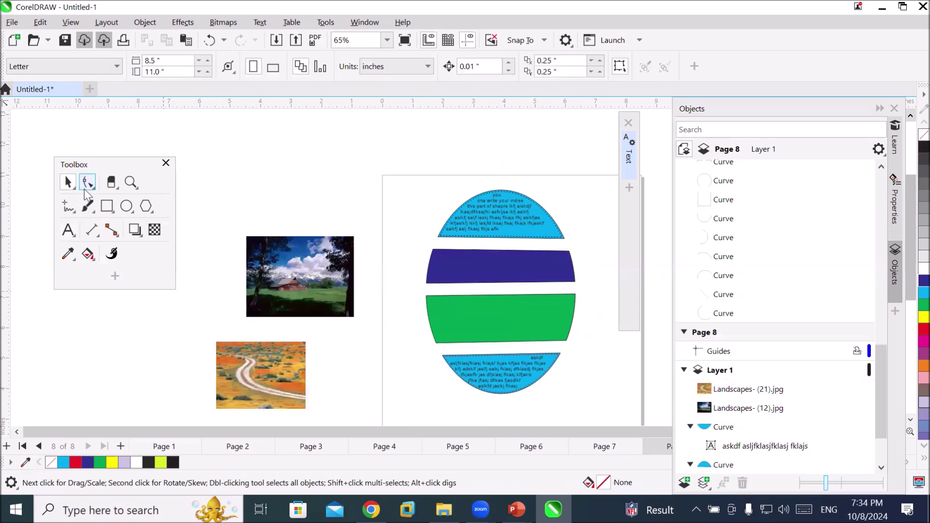
click(275, 293)
right_click(274, 293)
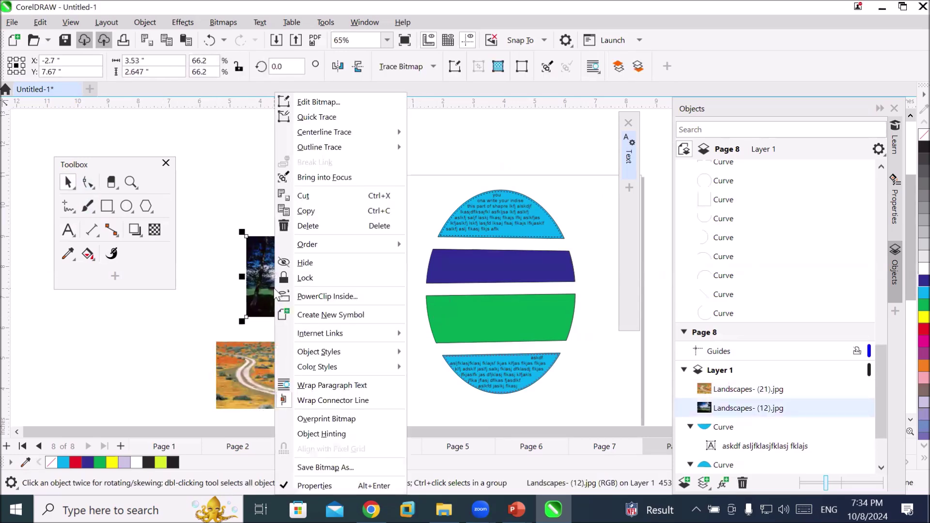
click(356, 298)
click(476, 270)
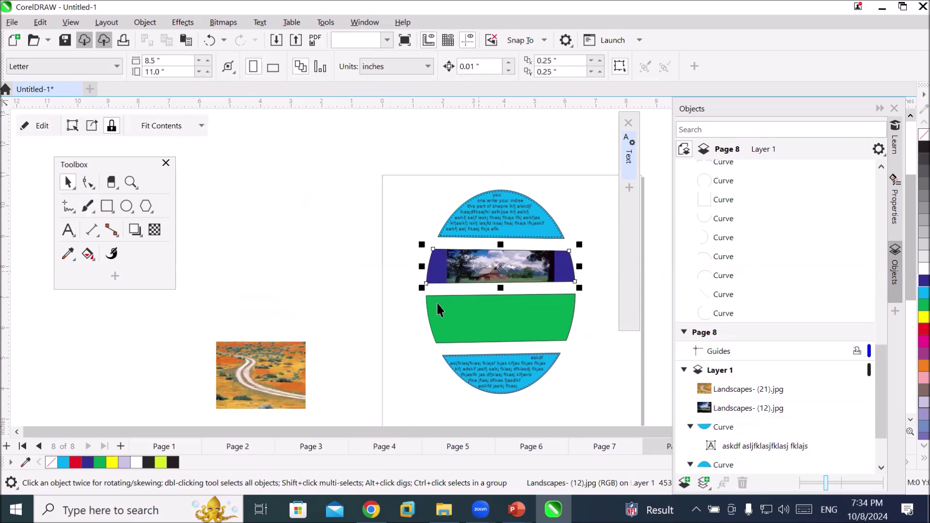
PowerClip Landscapes- (21) inside the green stripe and stretch it to fill
click(255, 382)
right_click(251, 385)
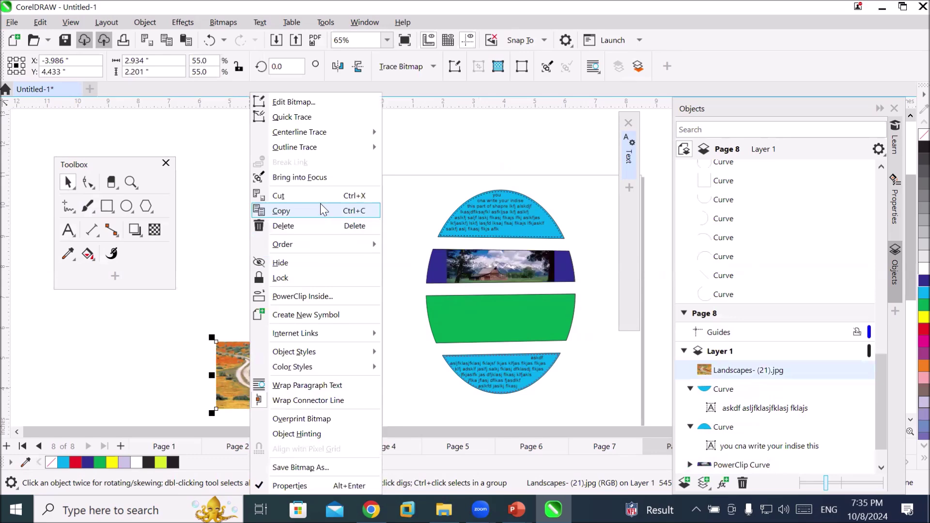
click(325, 296)
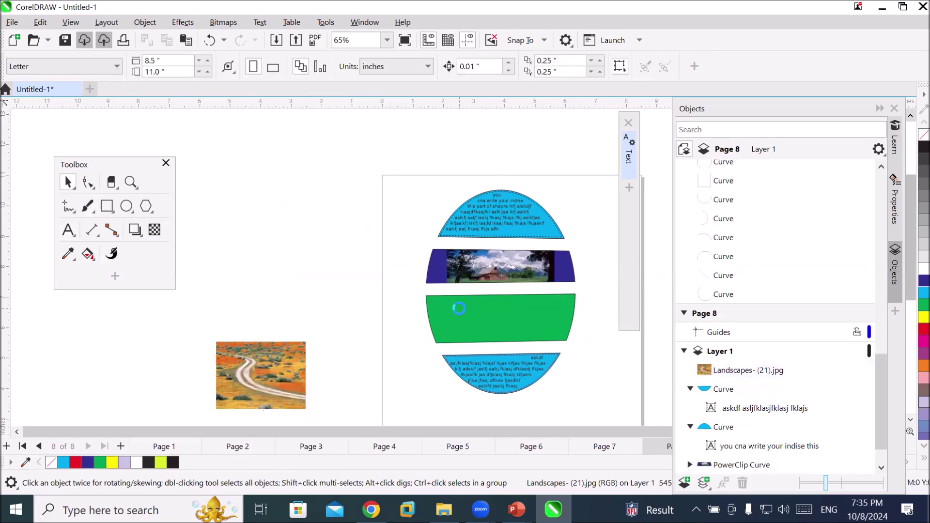
click(456, 309)
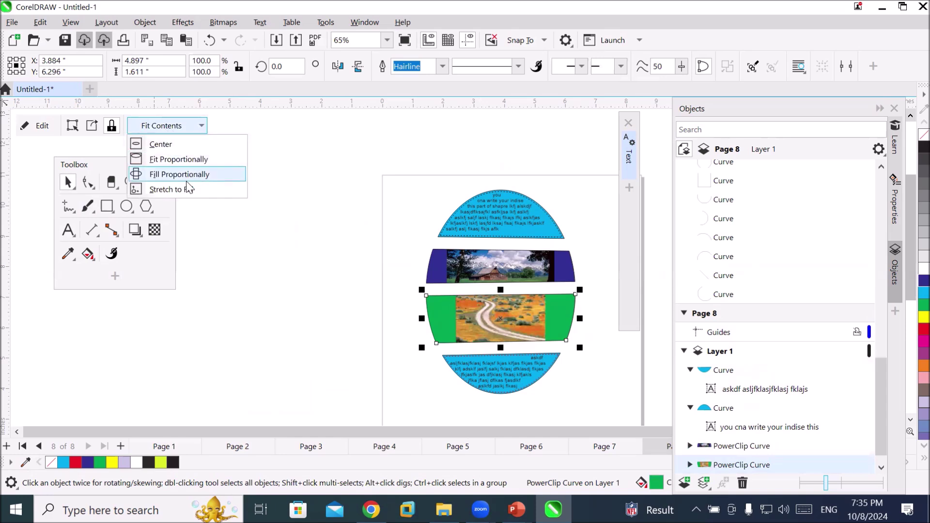
click(186, 190)
Set the dark blue stripe's clipped photo to Stretch to Fill
click(483, 286)
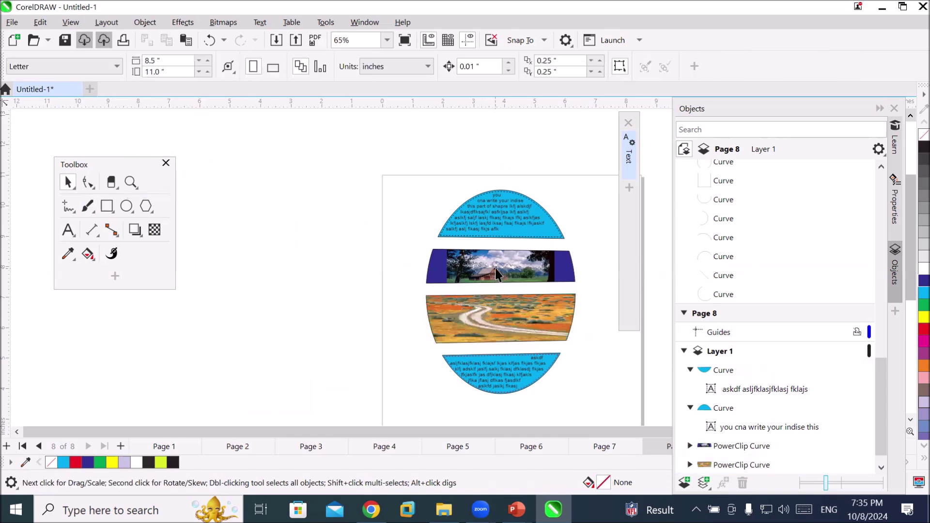
click(497, 268)
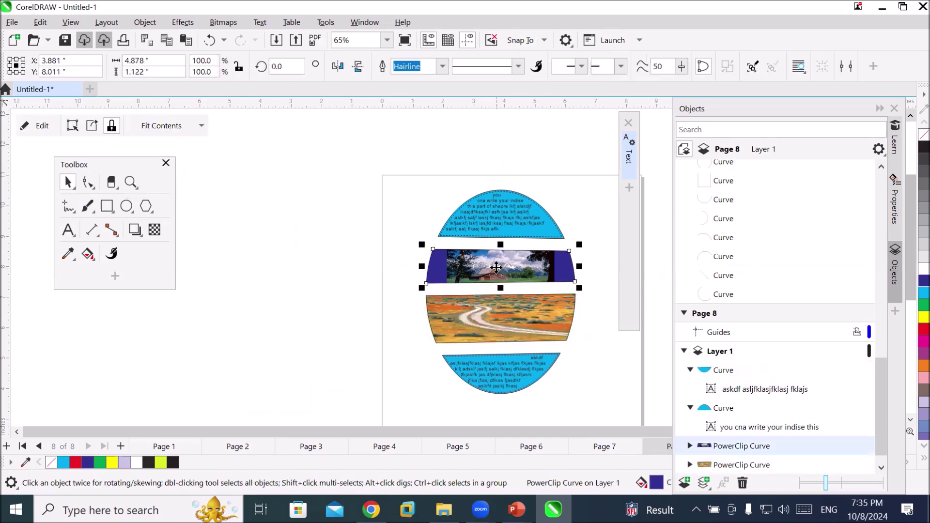
click(195, 124)
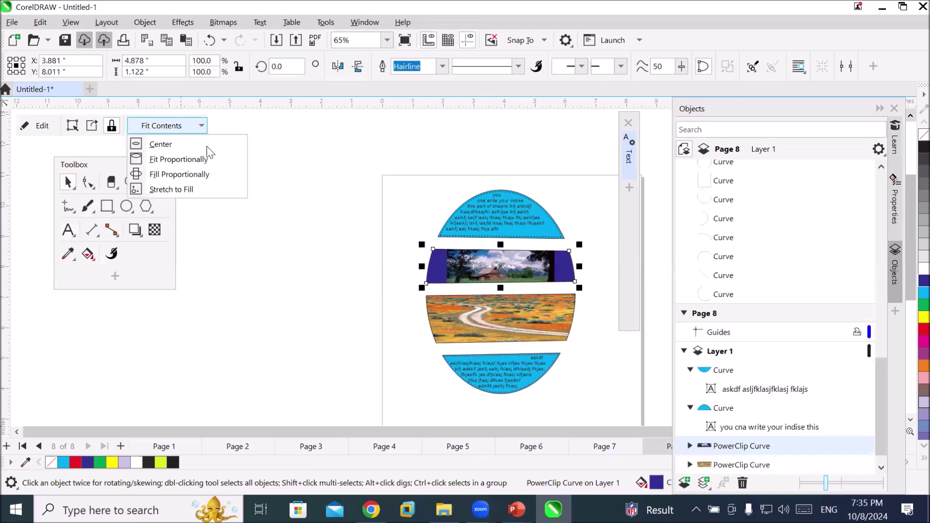
click(212, 190)
scroll(616, 339, up, 4)
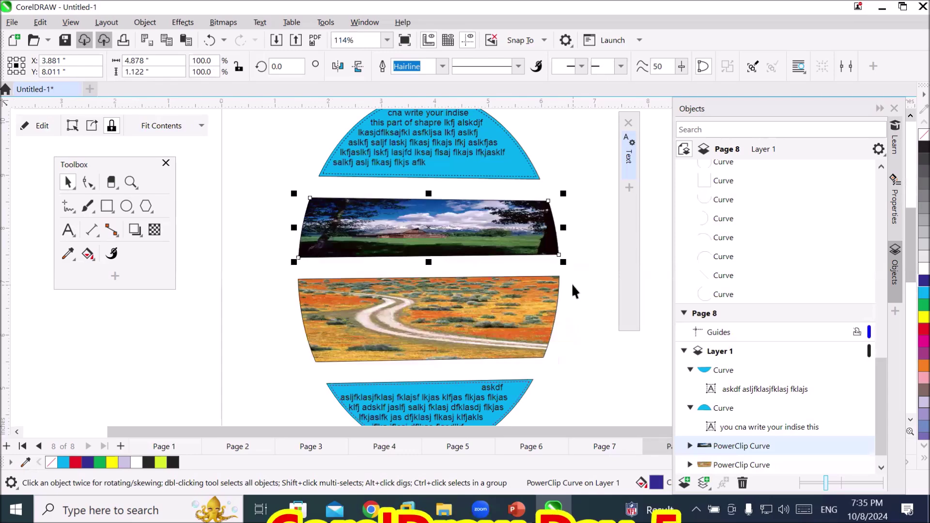
scroll(574, 287, down, 1)
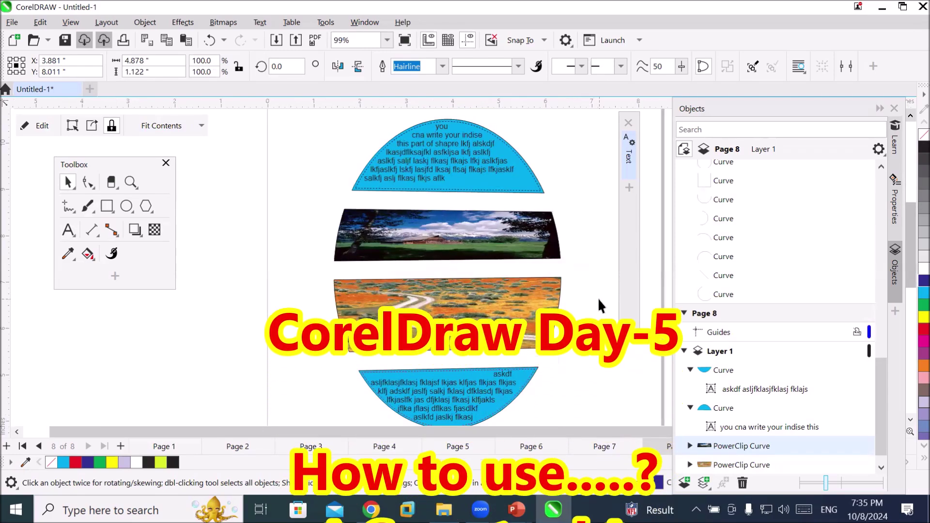
click(598, 298)
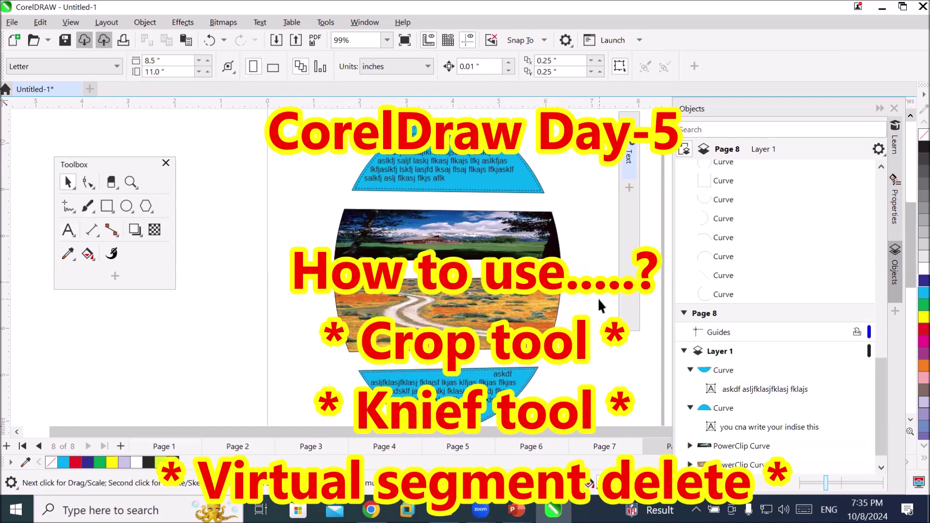